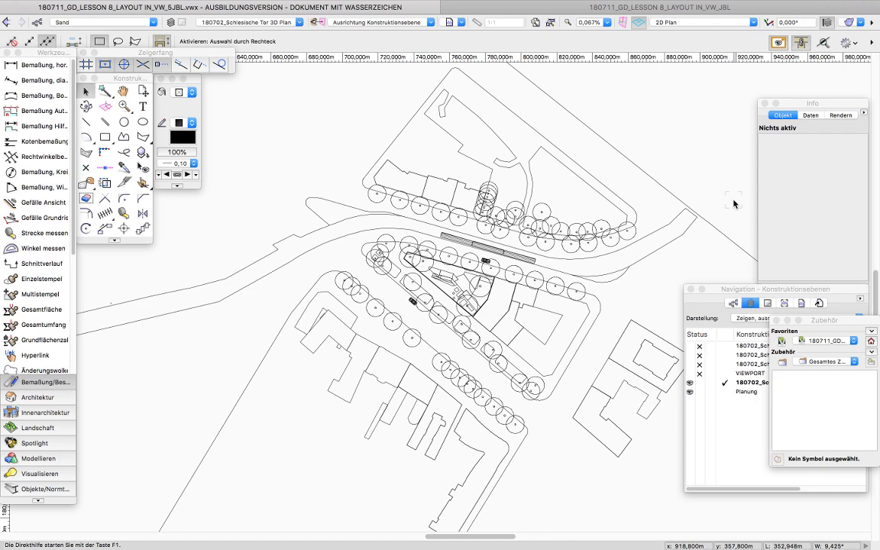
scroll(574, 287, "up", 2)
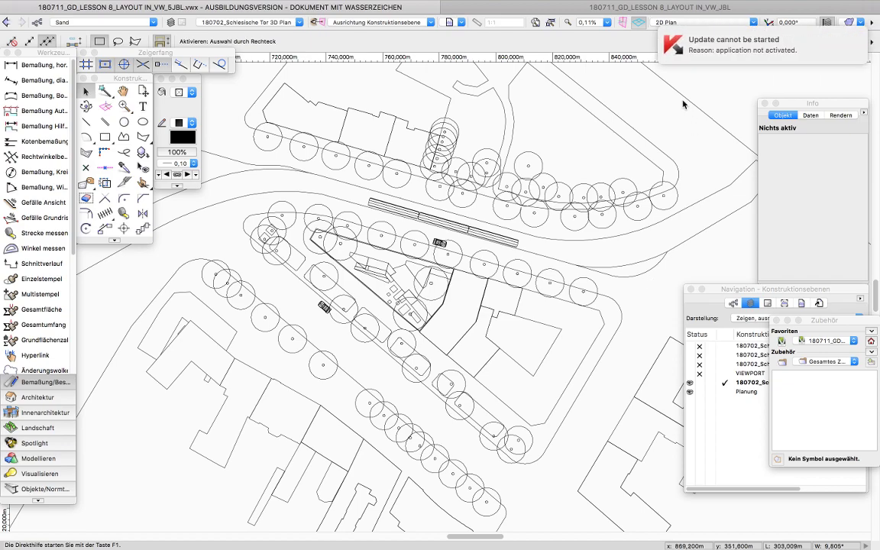
scroll(420, 319, "up", 2)
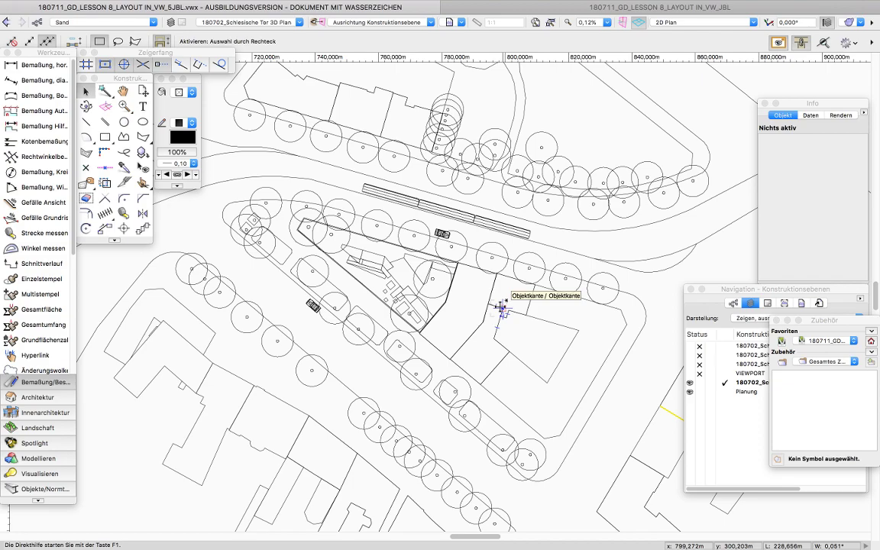
scroll(543, 355, "down", 2)
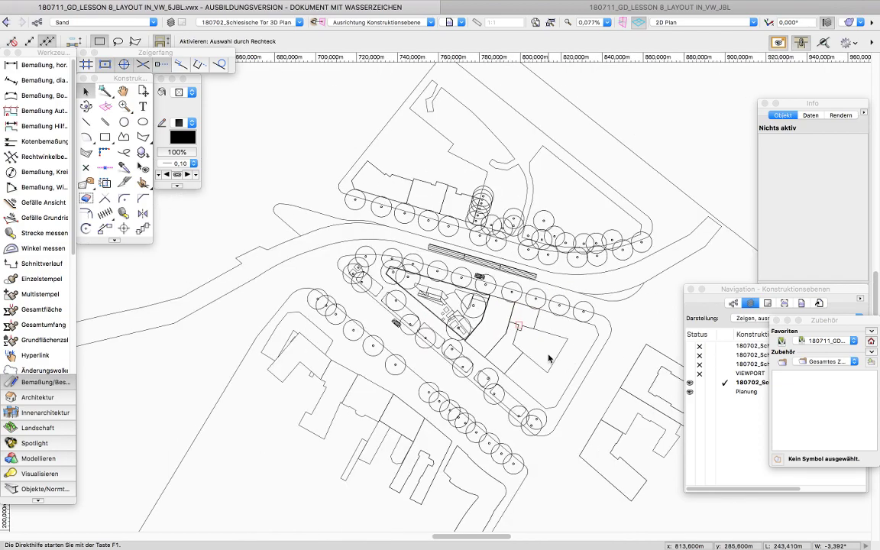
scroll(539, 351, "down", 1)
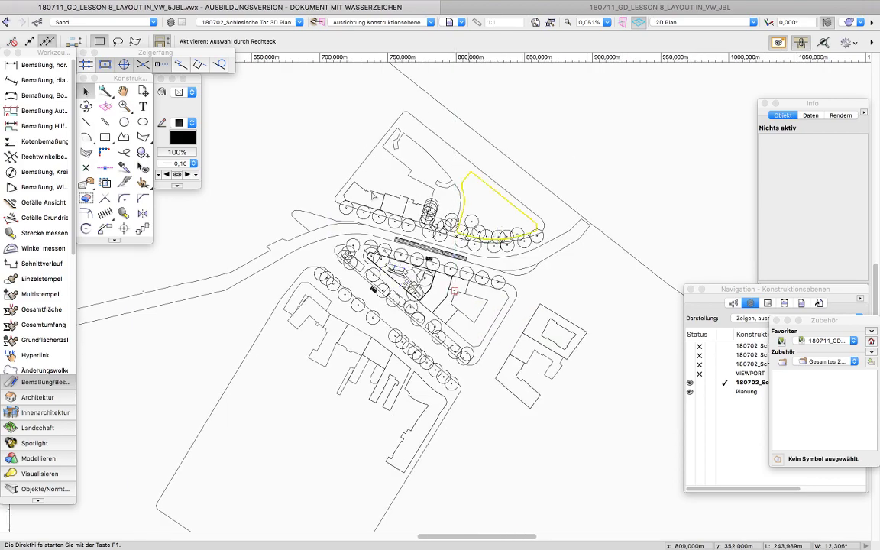
scroll(555, 327, "up", 3)
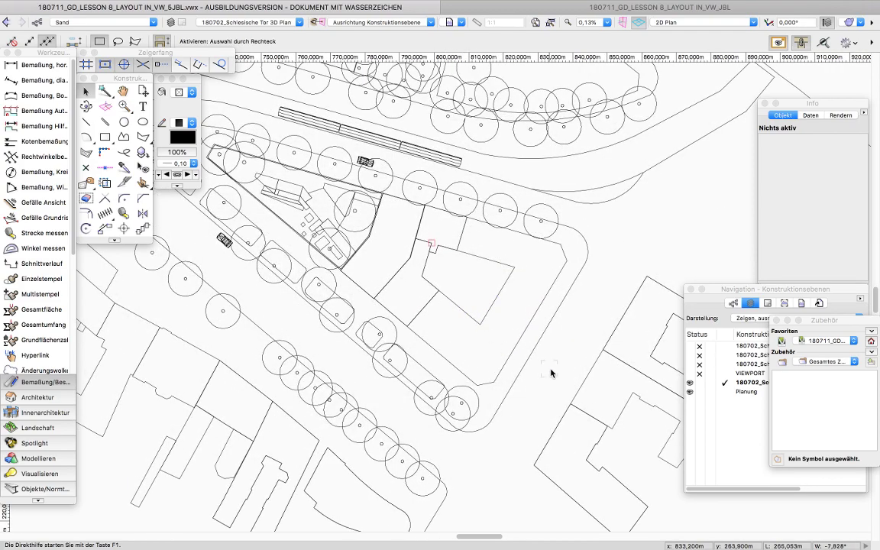
scroll(574, 394, "down", 2)
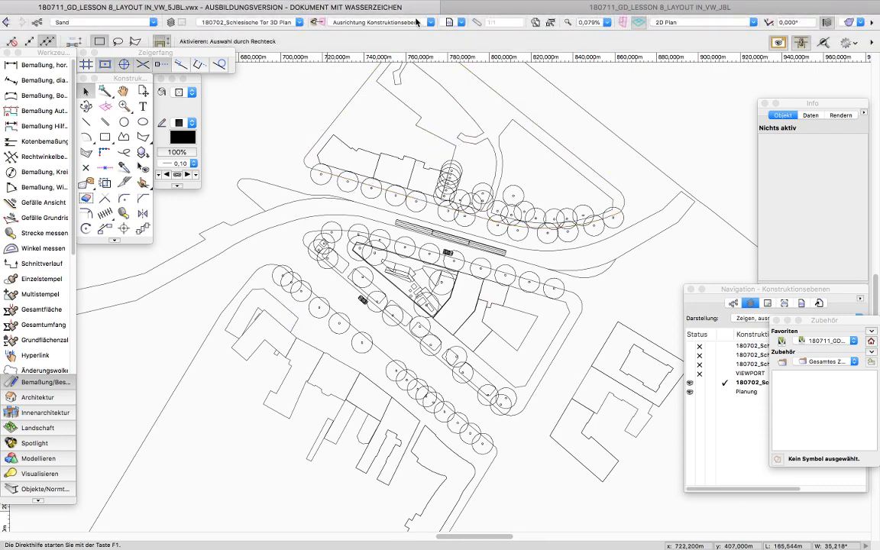
Switch to the layout layer PLAN 1:200 [Schlesisches Tor Plan] and fit its sheet in the view
left_click(299, 22)
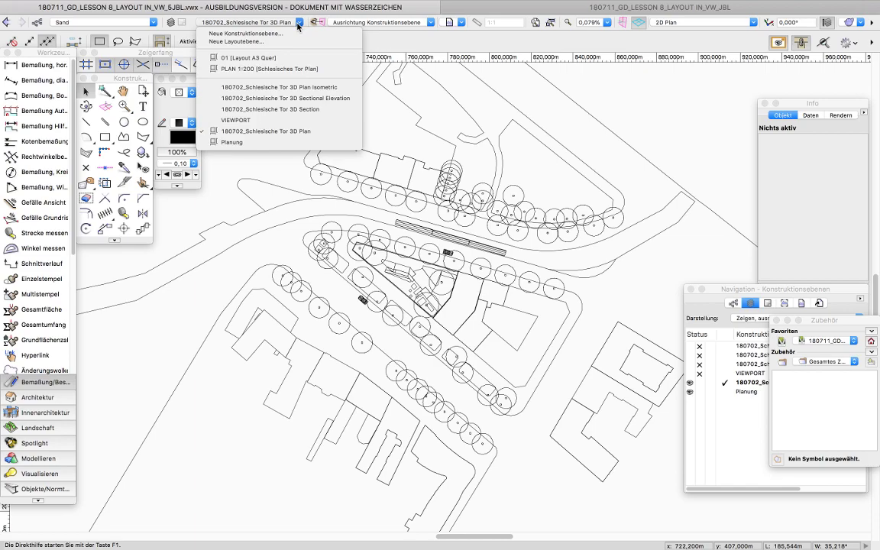
left_click(276, 70)
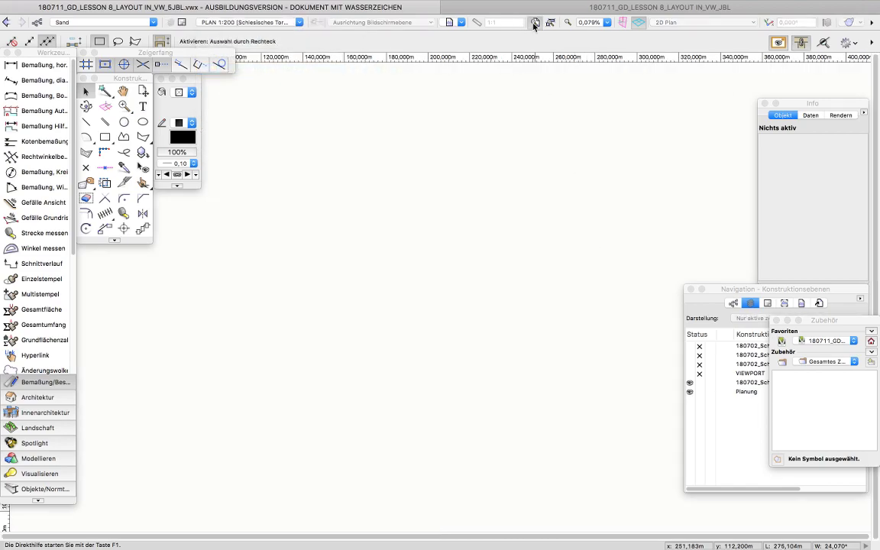
left_click(534, 22)
scroll(380, 347, "up", 3)
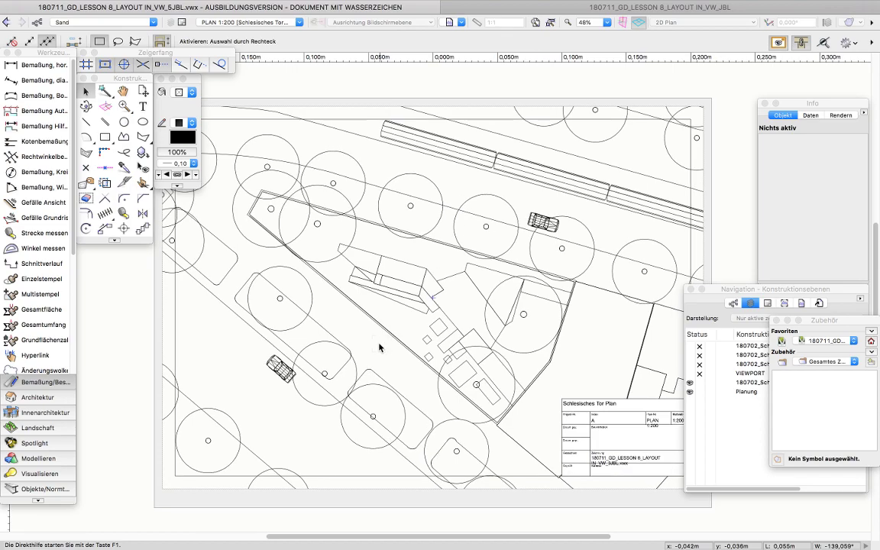
scroll(379, 347, "down", 2)
scroll(467, 372, "down", 1)
scroll(468, 372, "up", 1)
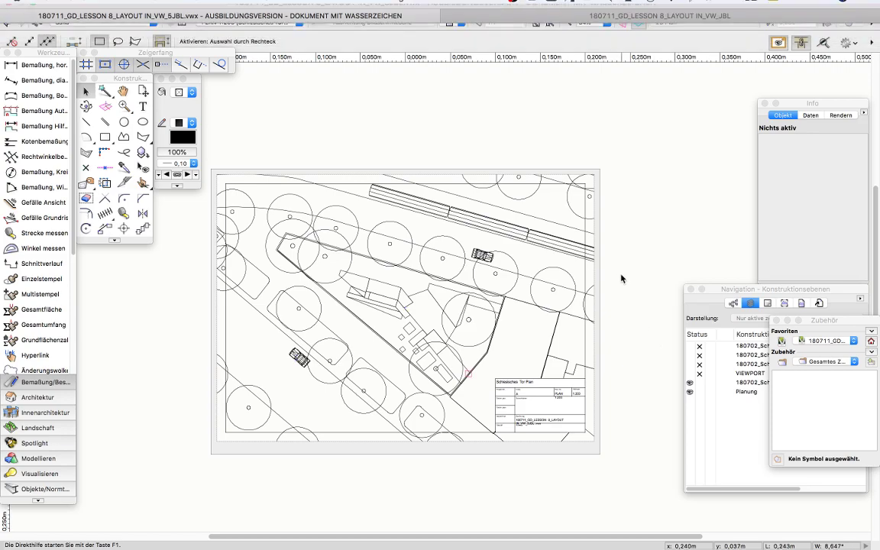
Export the active layout layer PLAN 1:200 as DWG, version 2004 / 2005 / 2006, accepting the current DXF/DWG export settings
left_click(108, 6)
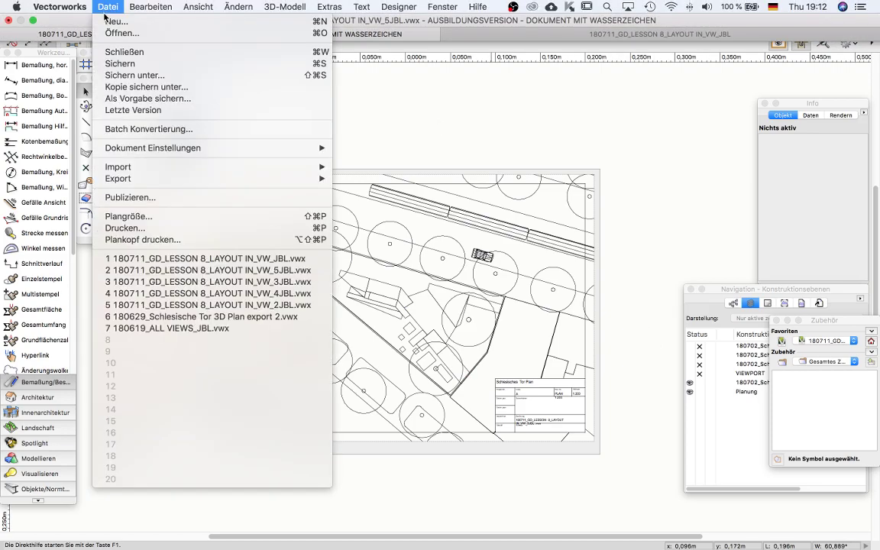
mouse_move(130, 178)
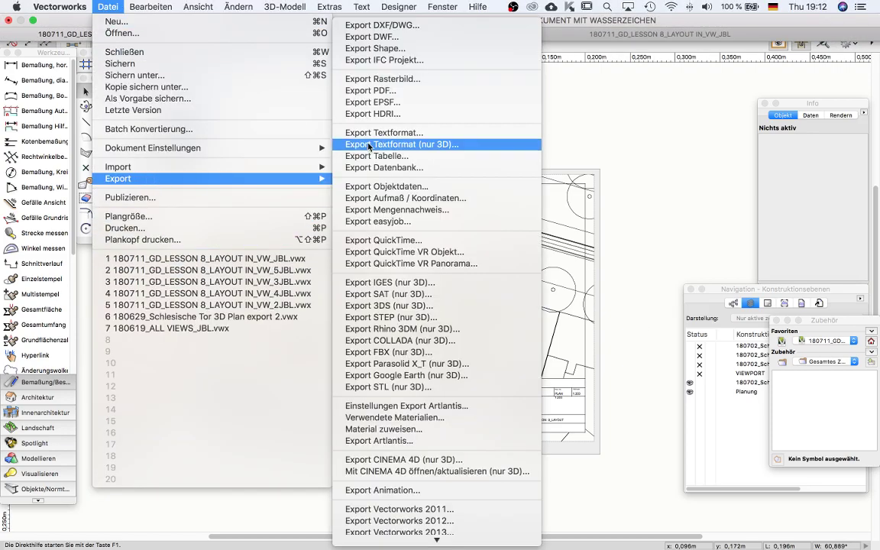
left_click(393, 37)
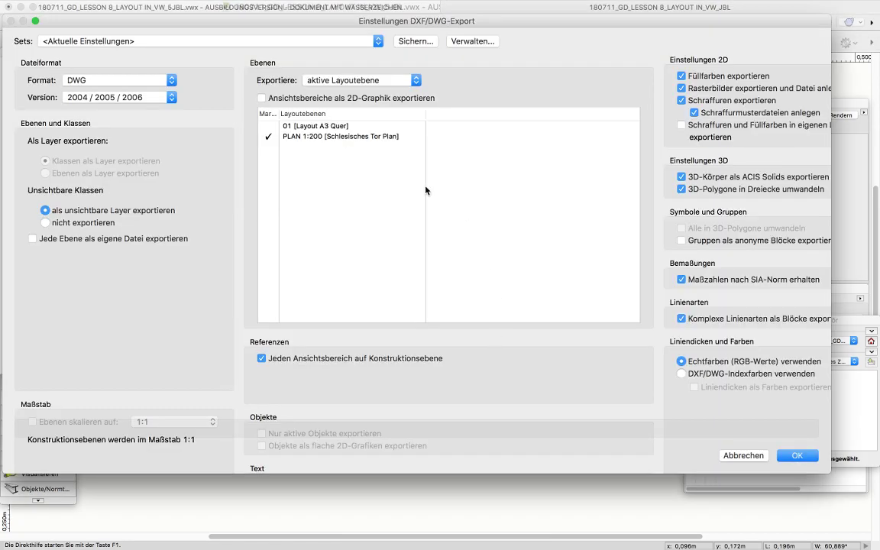
mouse_move(188, 21)
left_mouse_down()
mouse_move(203, 25)
mouse_move(186, 9)
left_mouse_up()
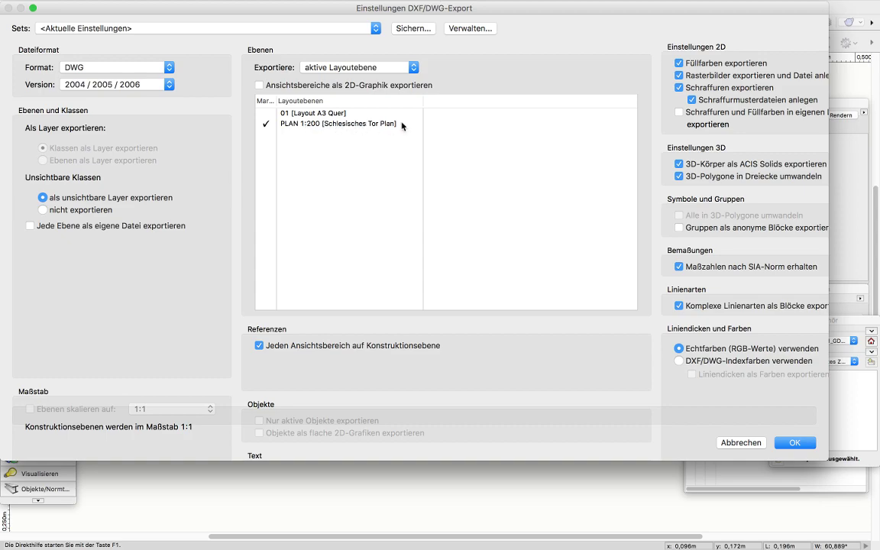
left_click(792, 443)
Choose the 180712 subfolder of DWG, within 180711_GD_LESSON 8_VW_JBL, as the export destination
left_click_drag(693, 77, 524, 26)
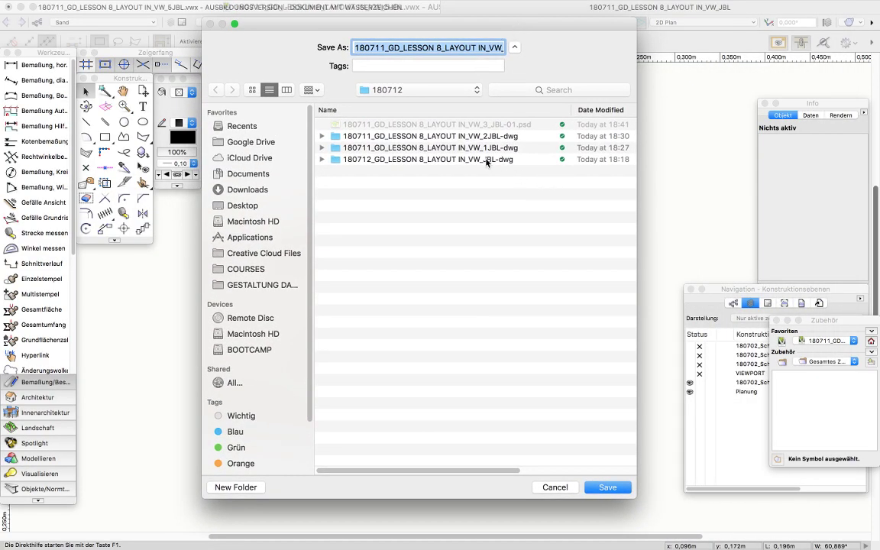
left_click(393, 88)
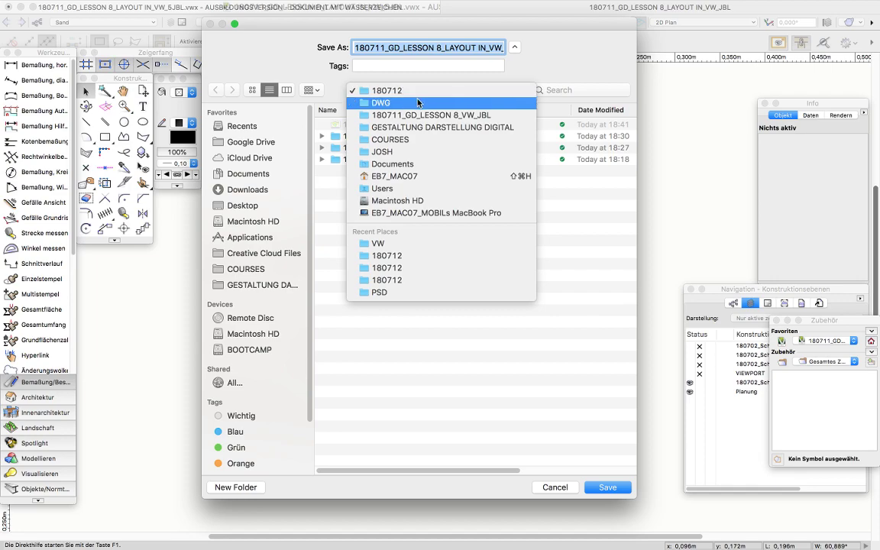
left_click(416, 114)
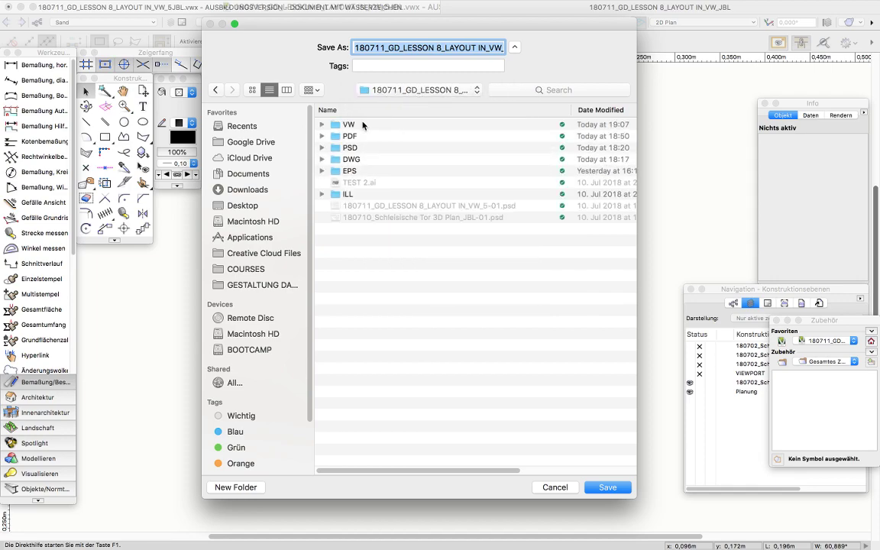
double_click(349, 159)
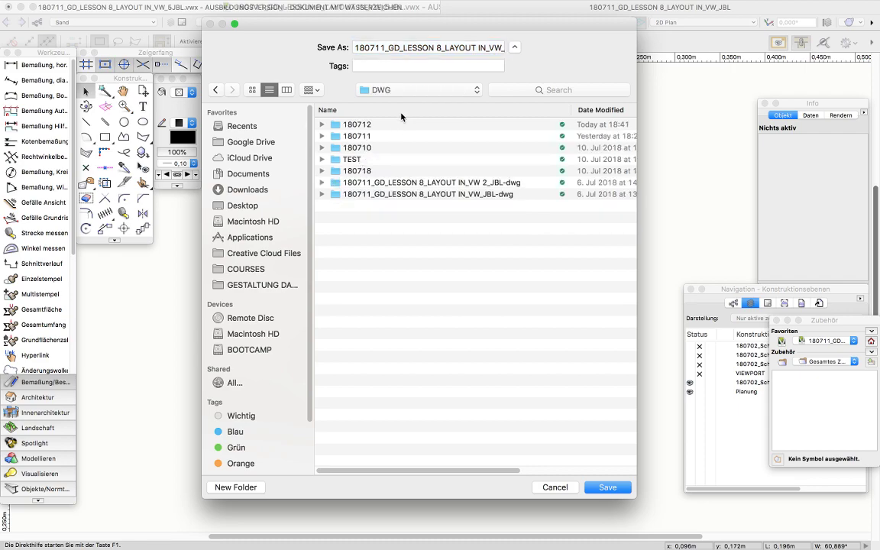
double_click(340, 124)
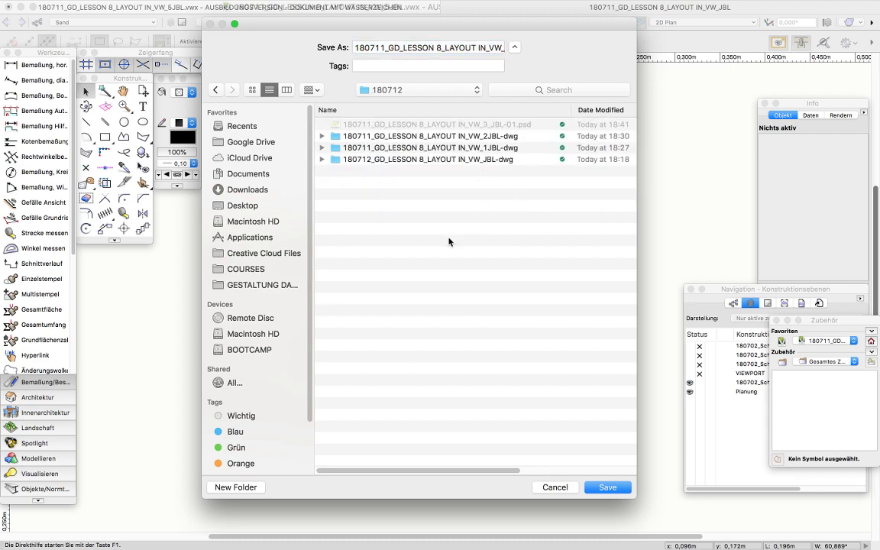
Save the DWG export as 180711_GD_LESSON 8_LAYOUT IN_VW_4_JBL and agree to save the source document
left_click(495, 51)
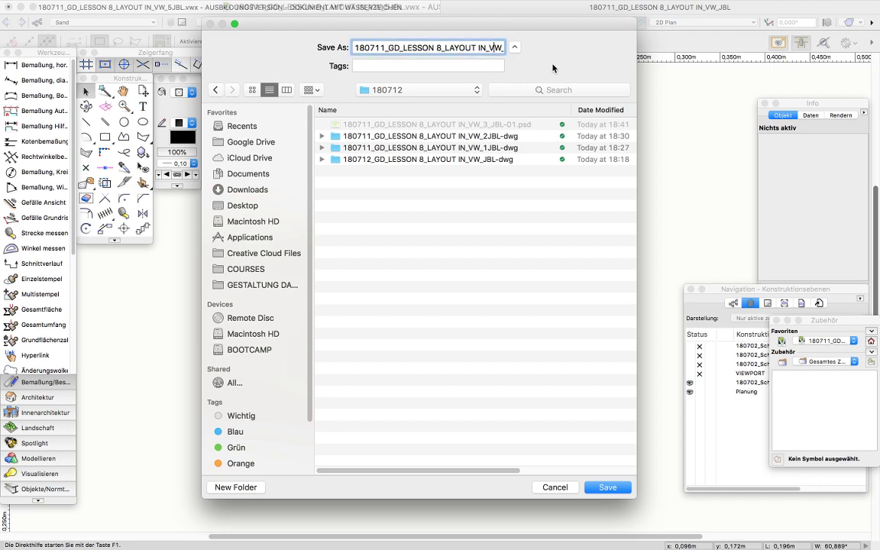
key("Right")
key("Right")
key("Right")
key("Right")
key("Right")
key("Right")
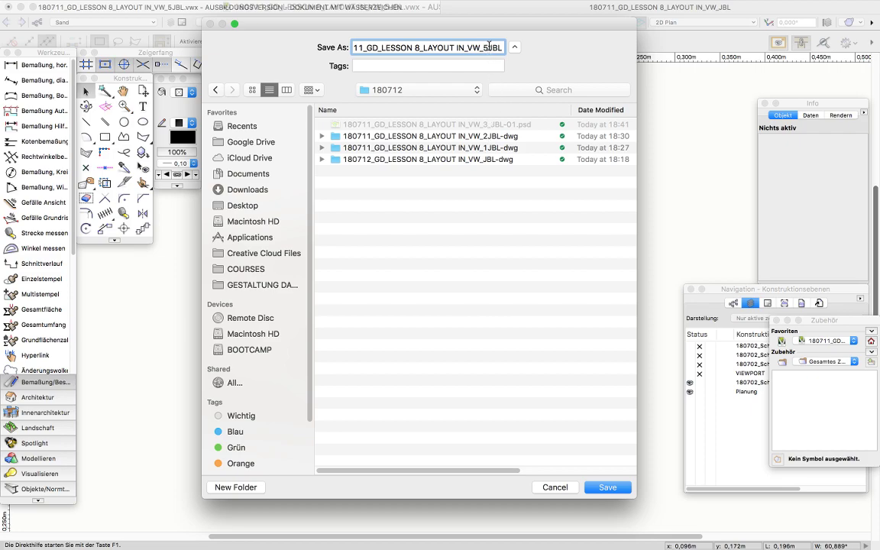
key("BackSpace")
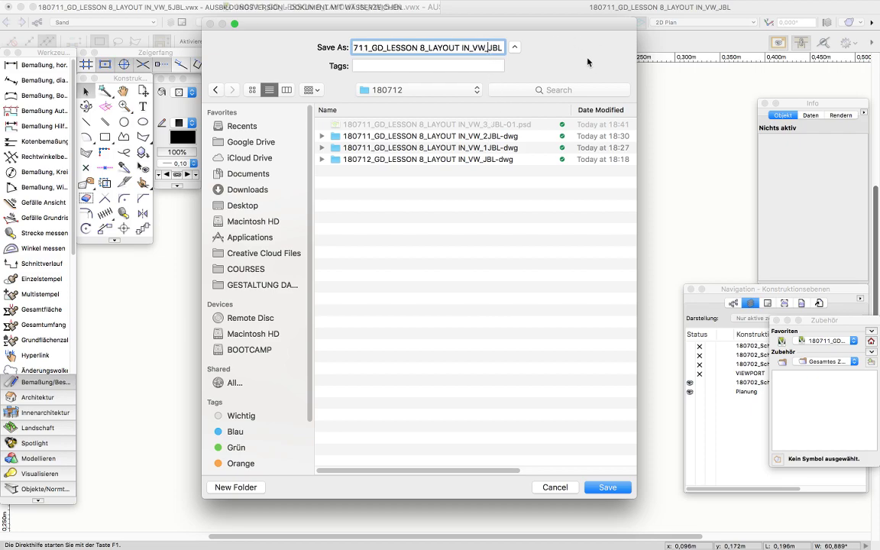
type("4_")
left_click(604, 487)
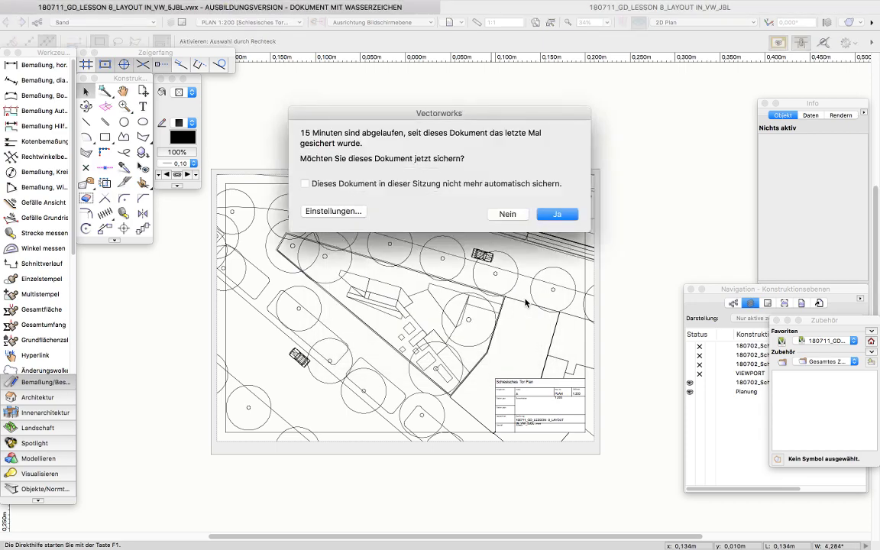
left_click(562, 214)
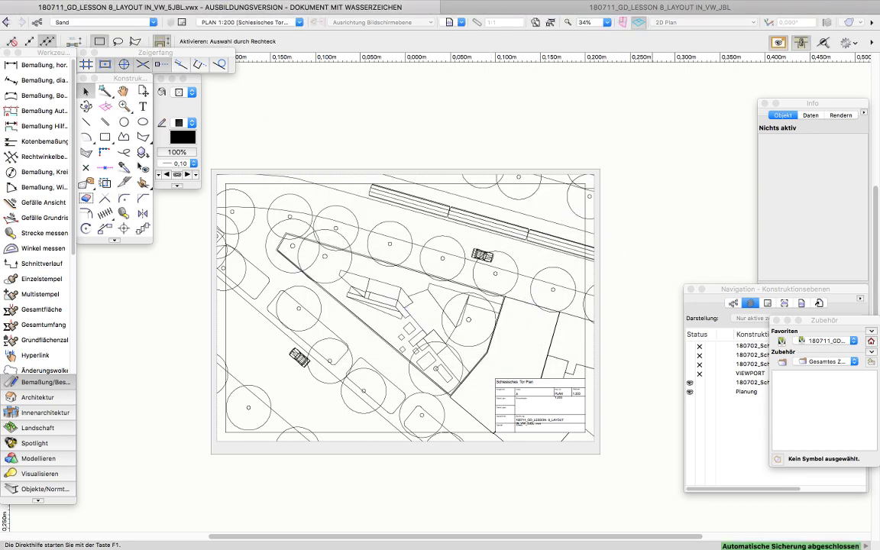
Switch to Illustrator CC and bring up the dialog for opening an existing file
mouse_move(559, 533)
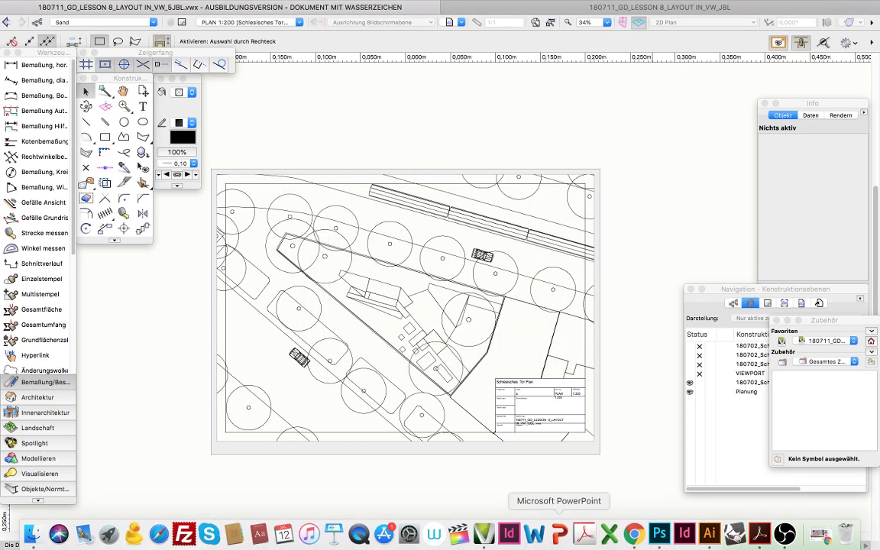
left_click(708, 533)
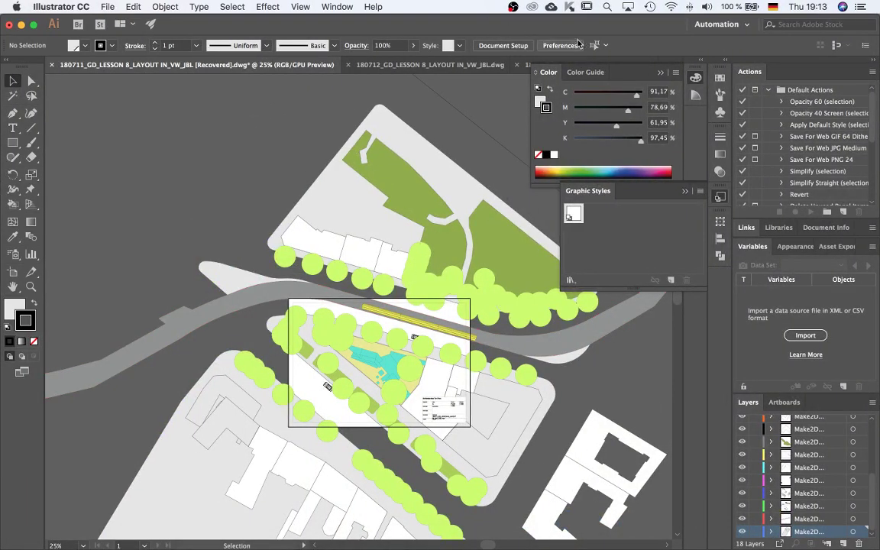
left_click(108, 7)
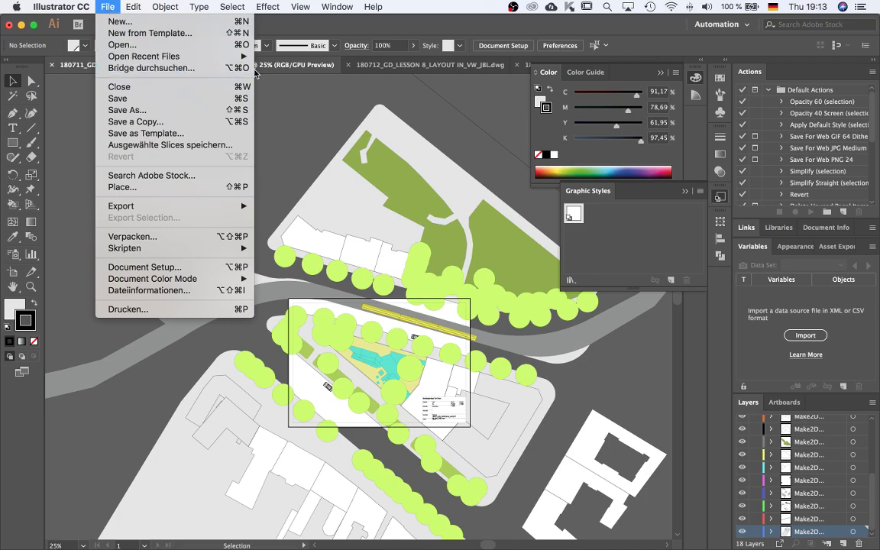
left_click(297, 100)
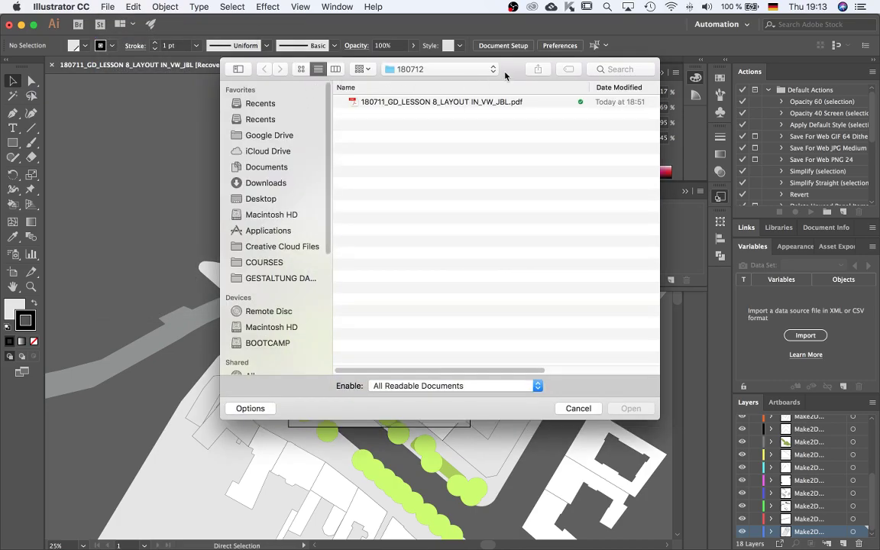
Browse from 180711_GD_LESSON 8_VW_JBL through DWG and 180712 to the folder 180711_GD_LESSON 8_LAYOUT IN_VW_4_JBL-dwg
left_click_drag(453, 63, 373, 69)
left_click(409, 76)
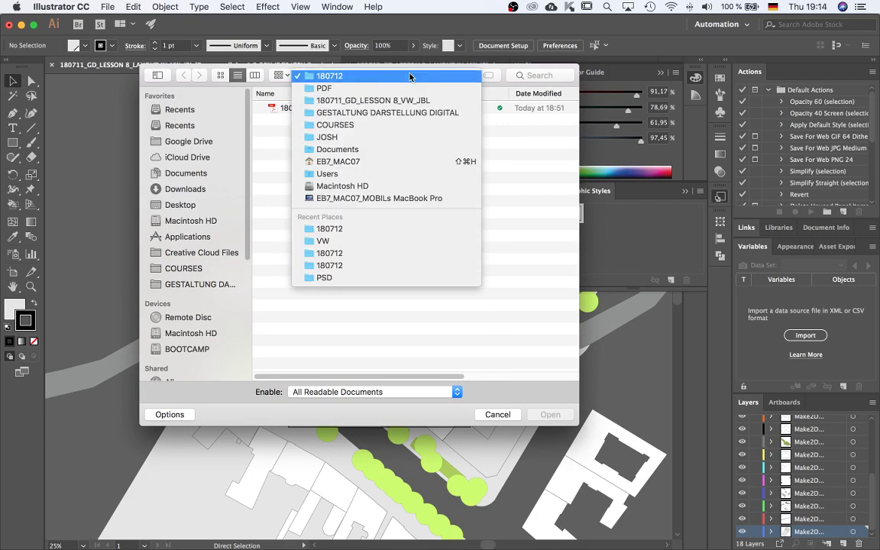
left_click(395, 100)
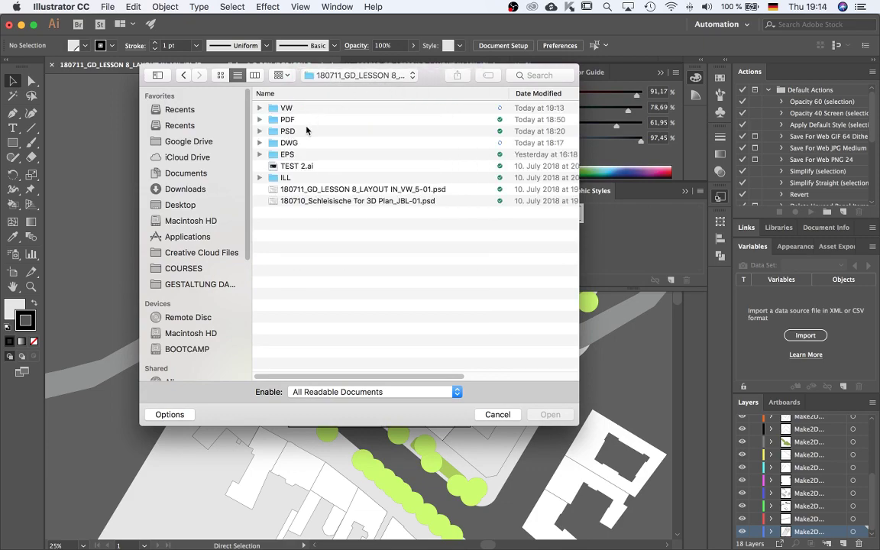
double_click(298, 143)
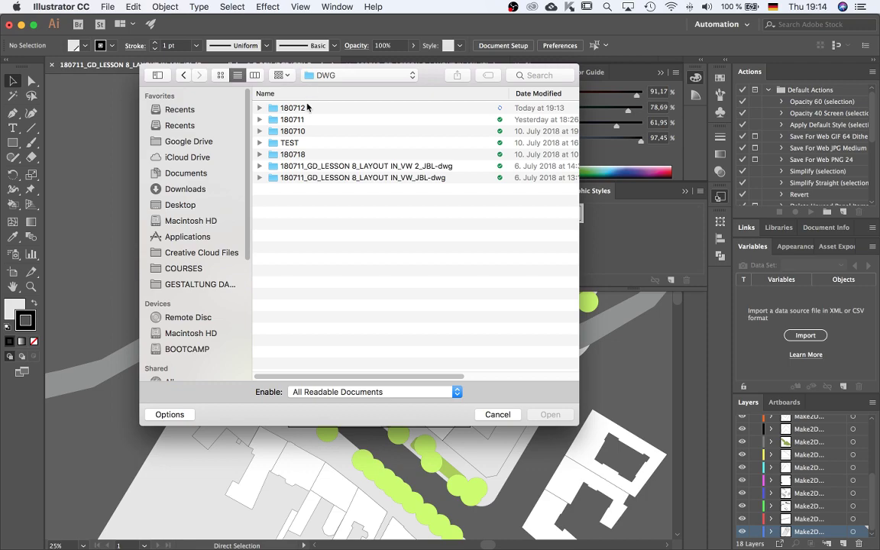
double_click(310, 107)
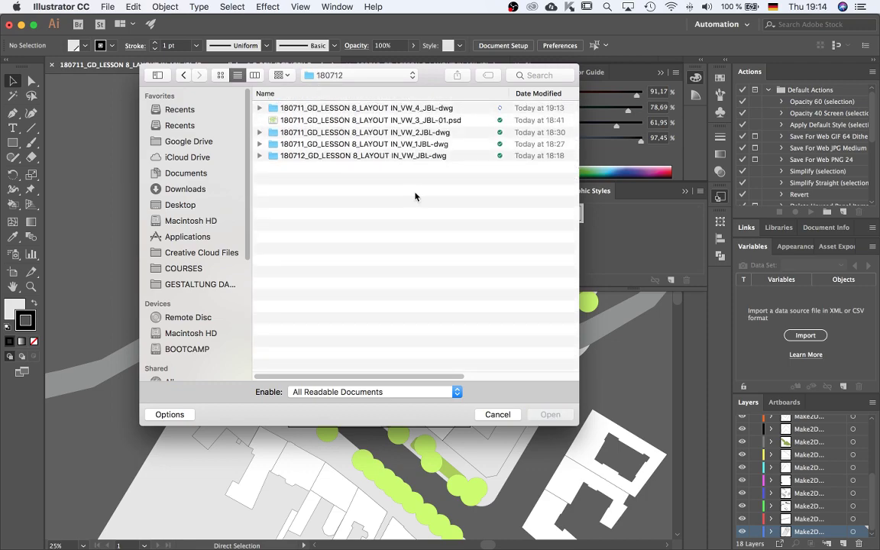
double_click(419, 109)
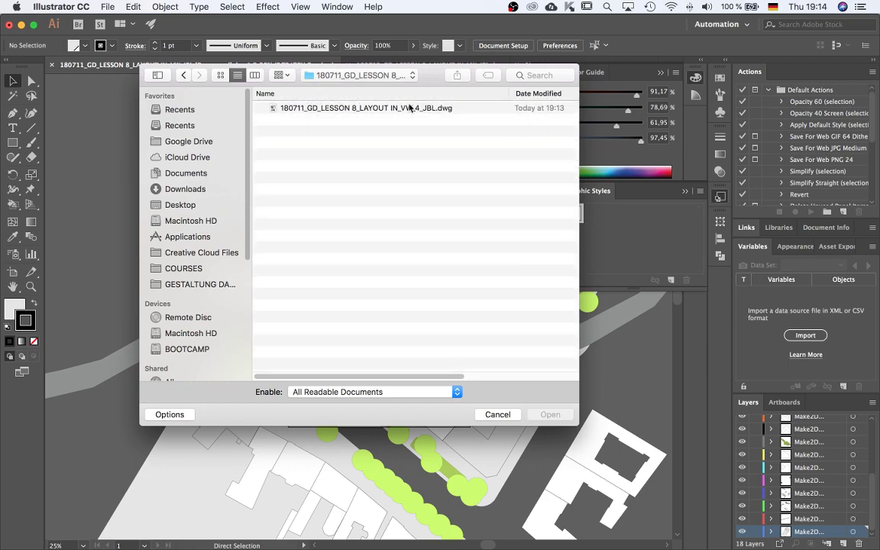
Open 180711_GD_LESSON 8_LAYOUT IN_VW_4_JBL.dwg with Scale to Fit Artboard and the PLAN 1_200 layout
left_click(356, 108)
left_click(549, 414)
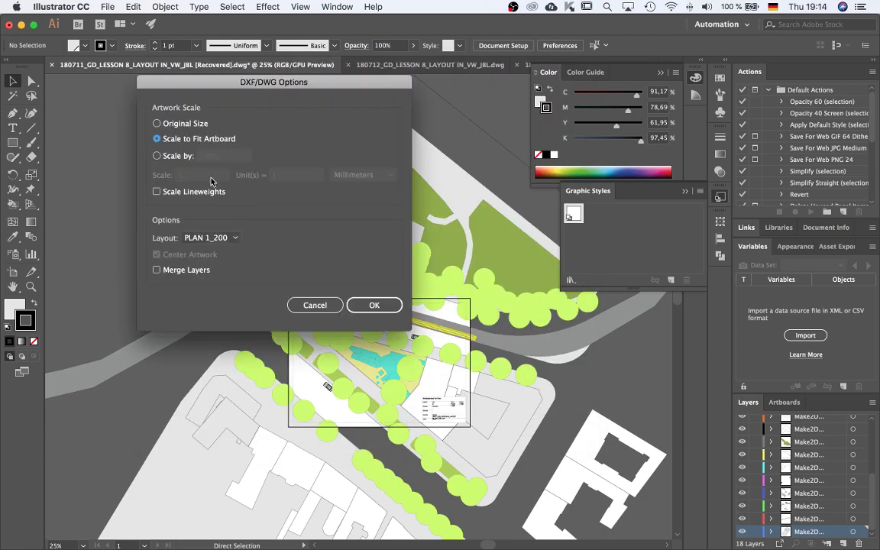
left_click_drag(304, 82, 417, 201)
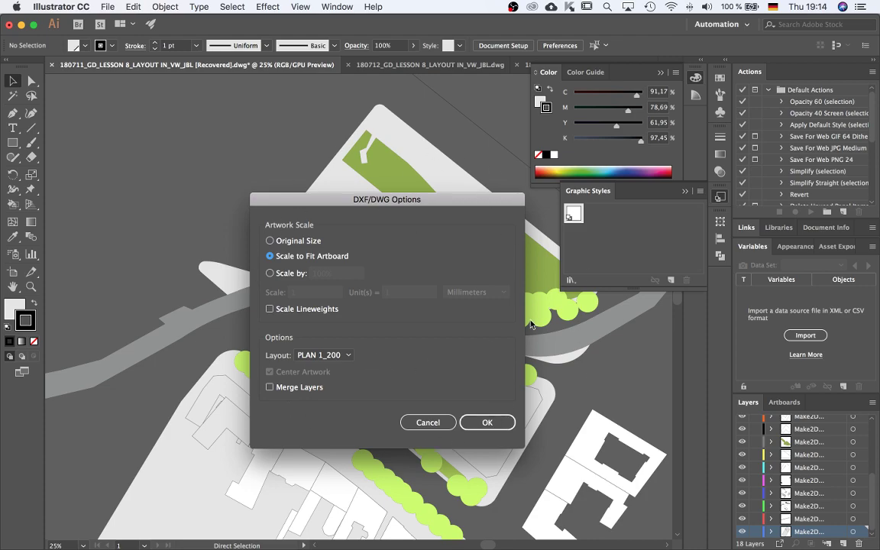
left_click(494, 422)
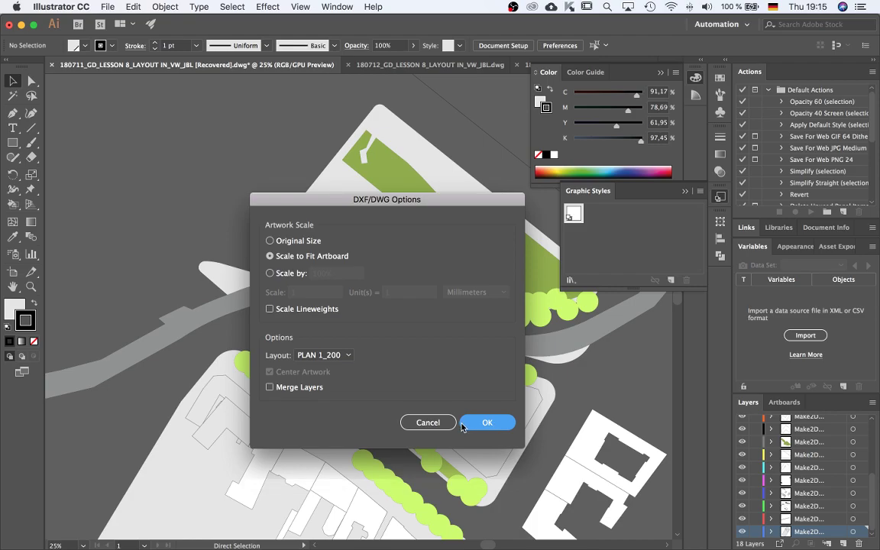
Examine how the imported plan, its linework and the title block sit on the artboard
scroll(292, 387, "down", 5)
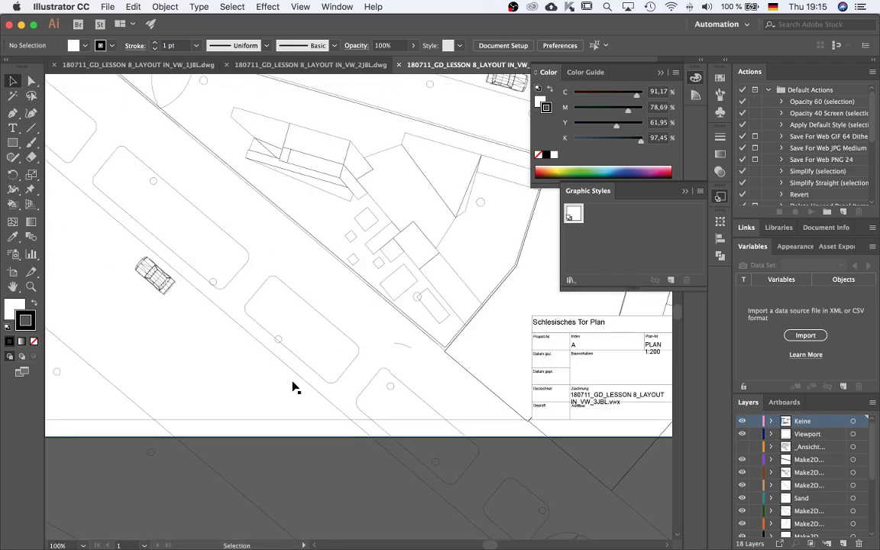
scroll(292, 387, "down", 3)
scroll(323, 265, "up", 3)
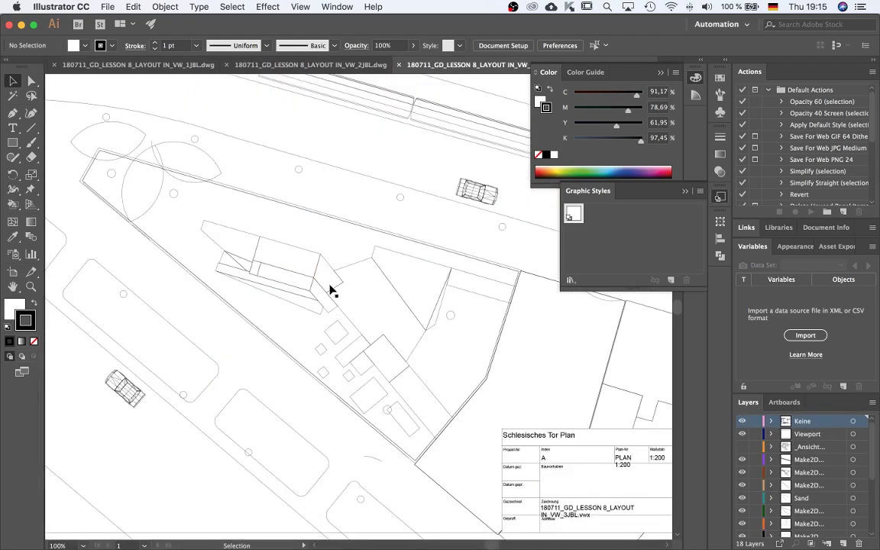
scroll(349, 330, "down", 1)
left_click(350, 330)
left_click(184, 500)
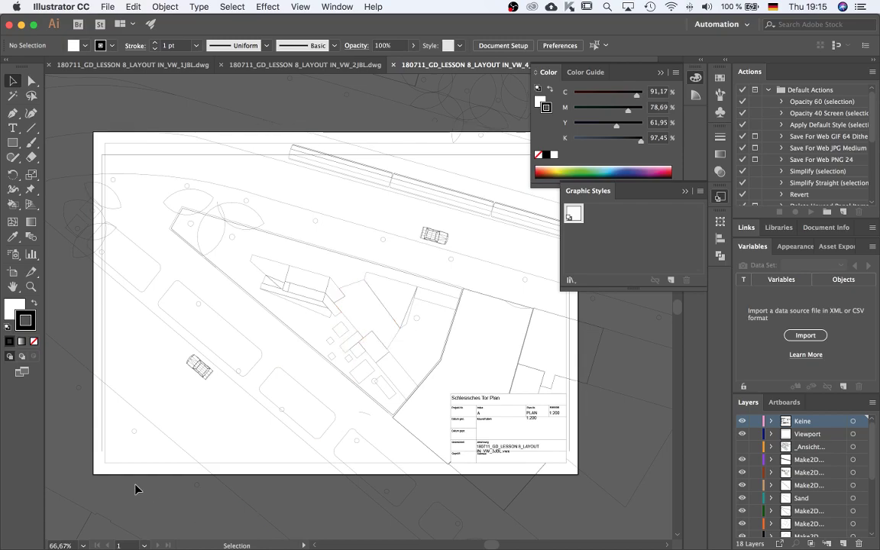
scroll(102, 291, "down", 2)
scroll(153, 313, "up", 4)
scroll(153, 313, "down", 2)
scroll(466, 356, "down", 1)
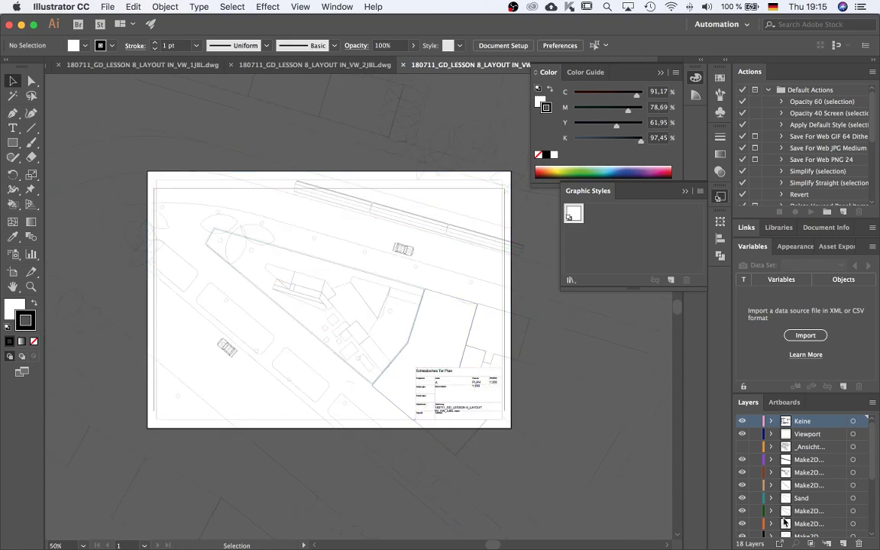
Turn on the visibility of the hidden _Ansicht… layer and review the remaining imported layers
left_click(742, 447)
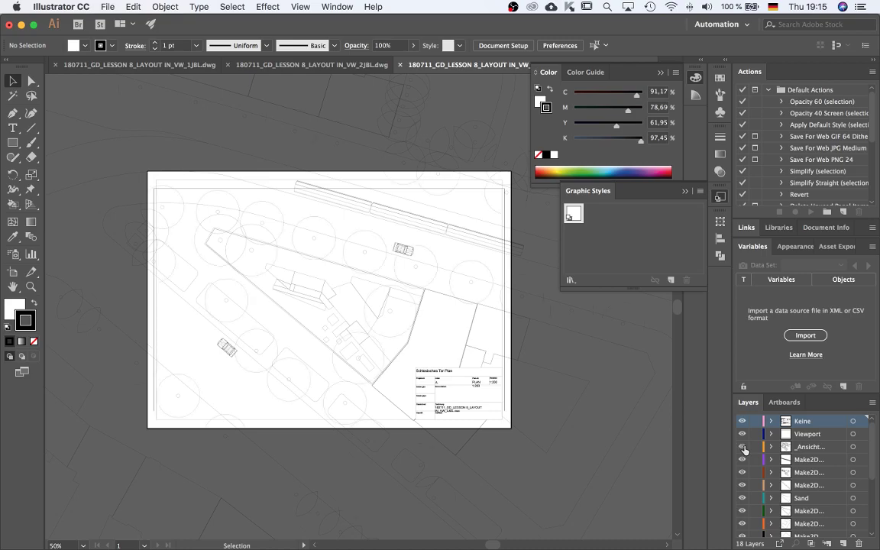
scroll(176, 275, "up", 2)
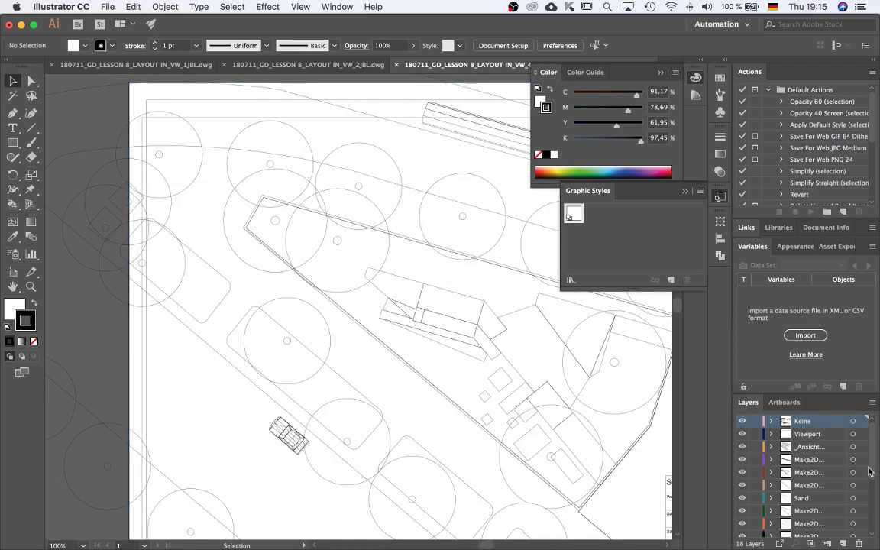
scroll(828, 470, "down", 5)
scroll(171, 340, "down", 2)
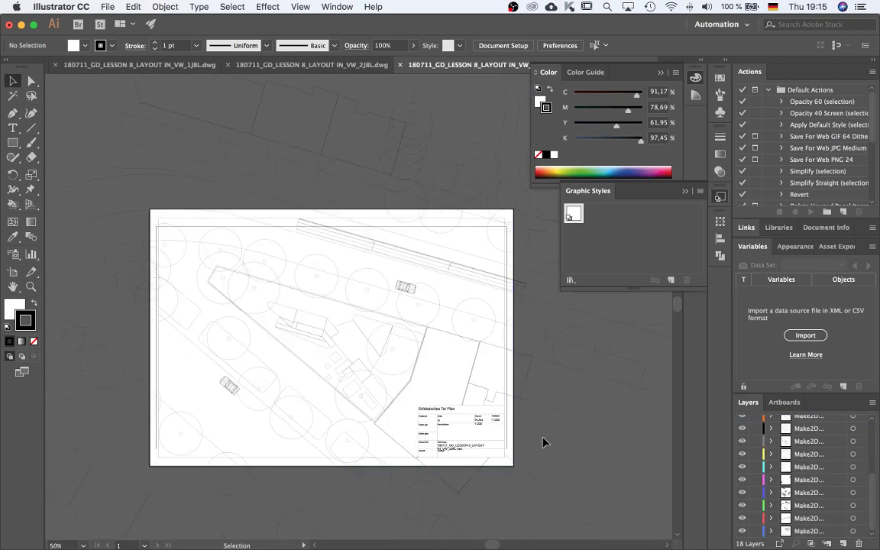
Examine the plan's trees, site boundary and building lines at overview and close range
scroll(359, 347, "up", 2)
scroll(359, 348, "down", 4)
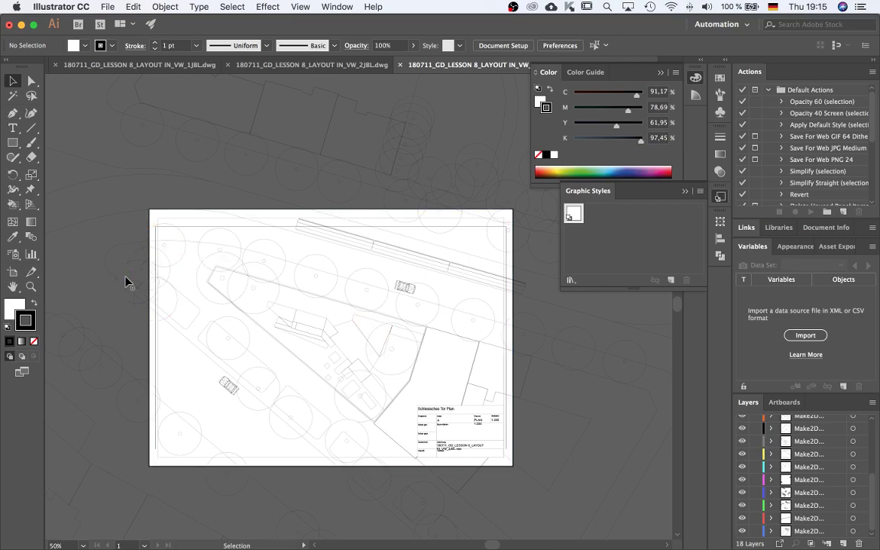
scroll(298, 378, "up", 4)
scroll(297, 378, "down", 4)
scroll(296, 375, "up", 5)
scroll(296, 374, "down", 3)
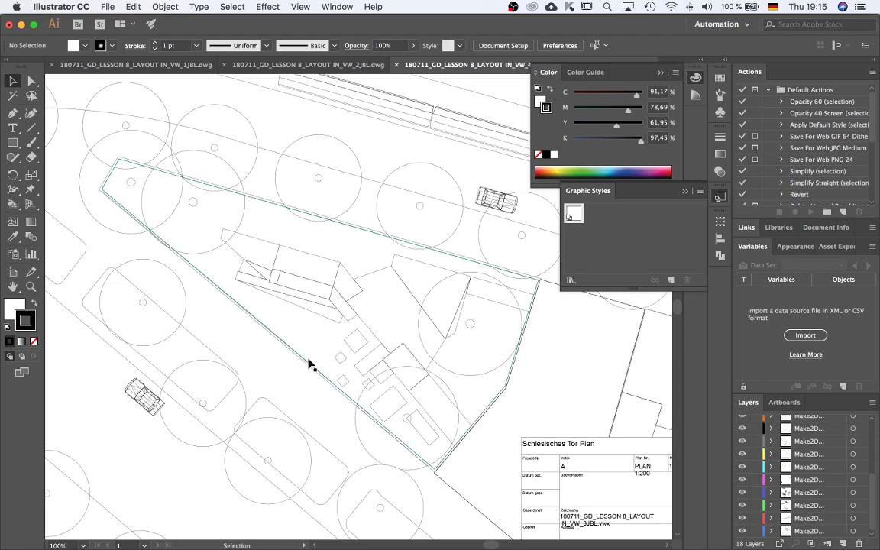
scroll(285, 433, "up", 3)
scroll(298, 392, "down", 3)
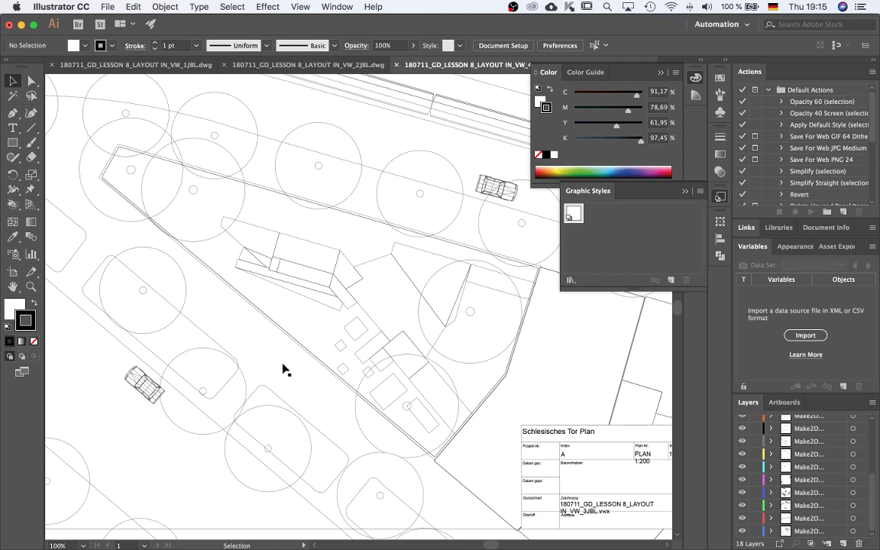
scroll(822, 492, "up", 5)
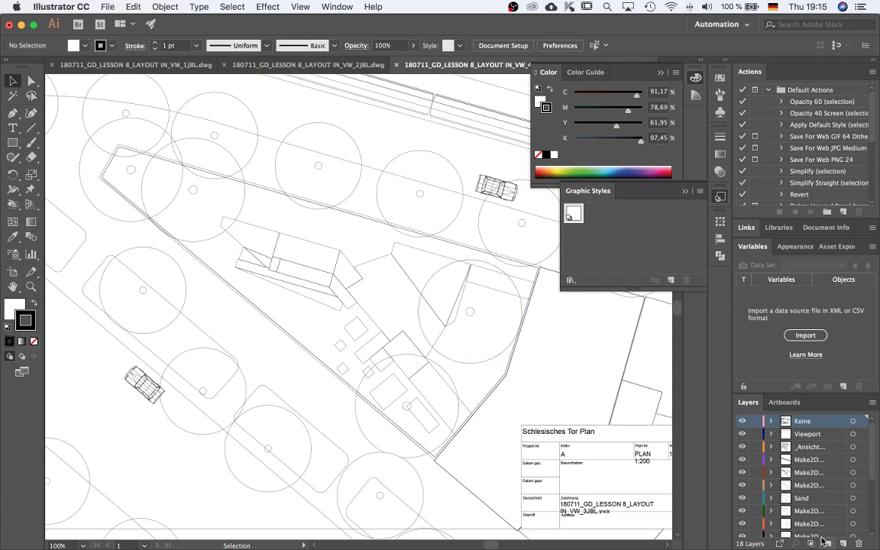
scroll(342, 345, "down", 1)
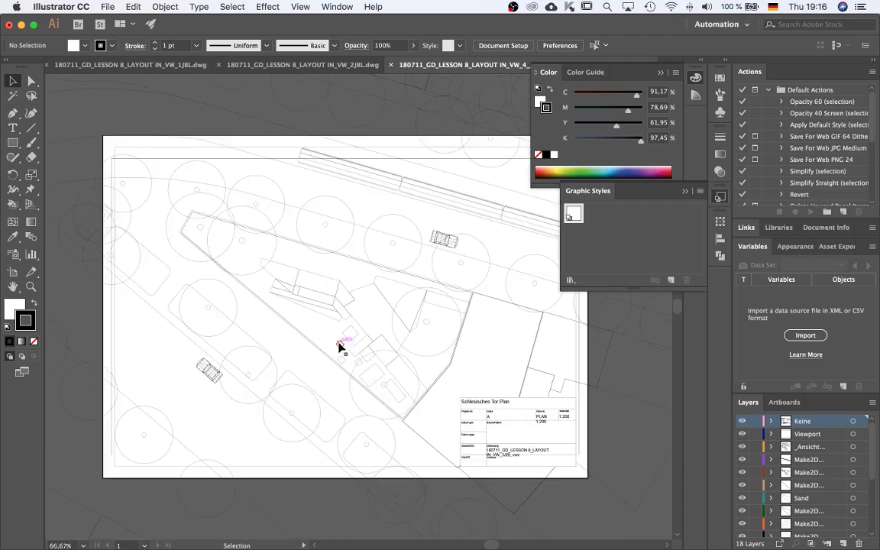
Select all artwork in the plan and set its stroke weight to 1 pt
key("super+a")
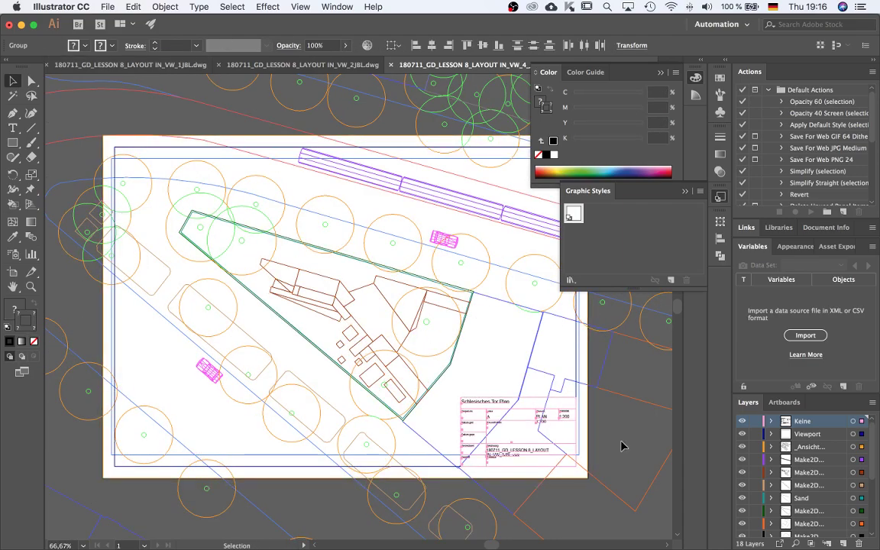
scroll(341, 400, "up", 4)
scroll(299, 354, "up", 3)
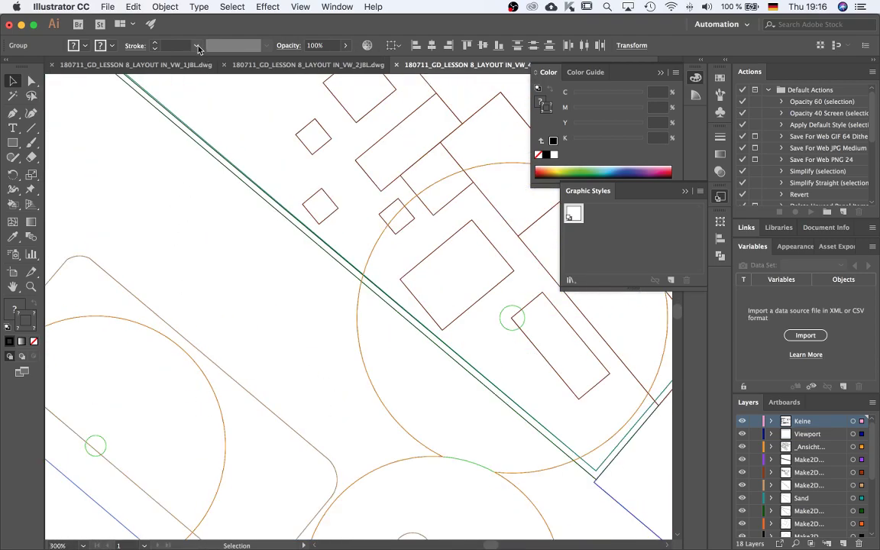
left_click(197, 45)
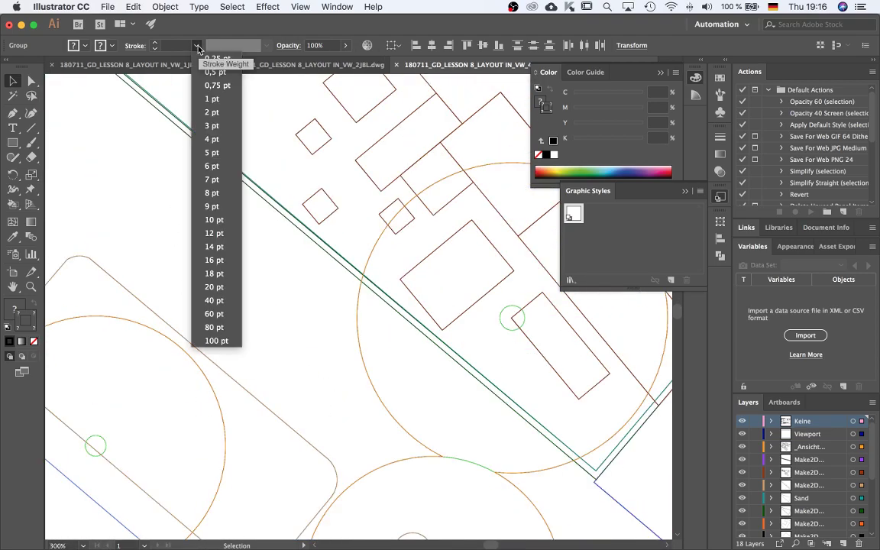
left_click(212, 99)
Deselect the artwork and examine the line weights of the trees, building outlines and title block
scroll(233, 275, "down", 5)
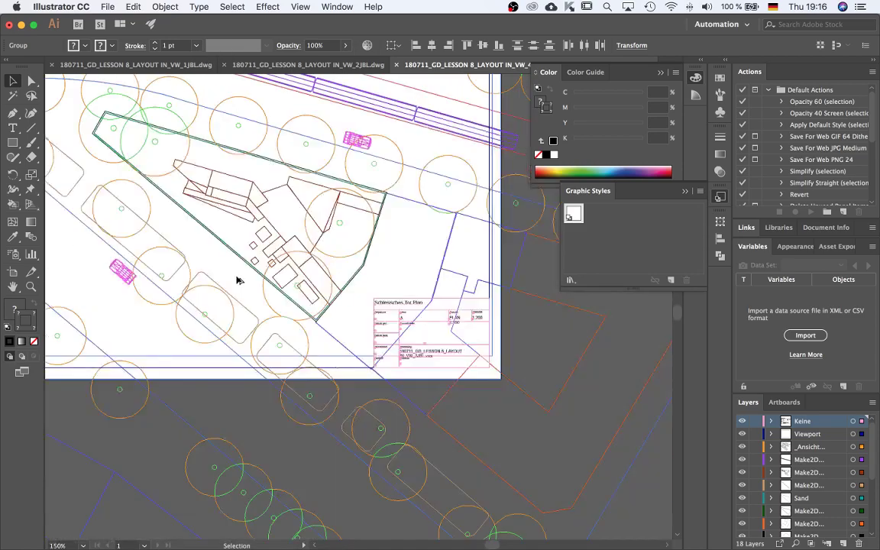
scroll(206, 267, "up", 1)
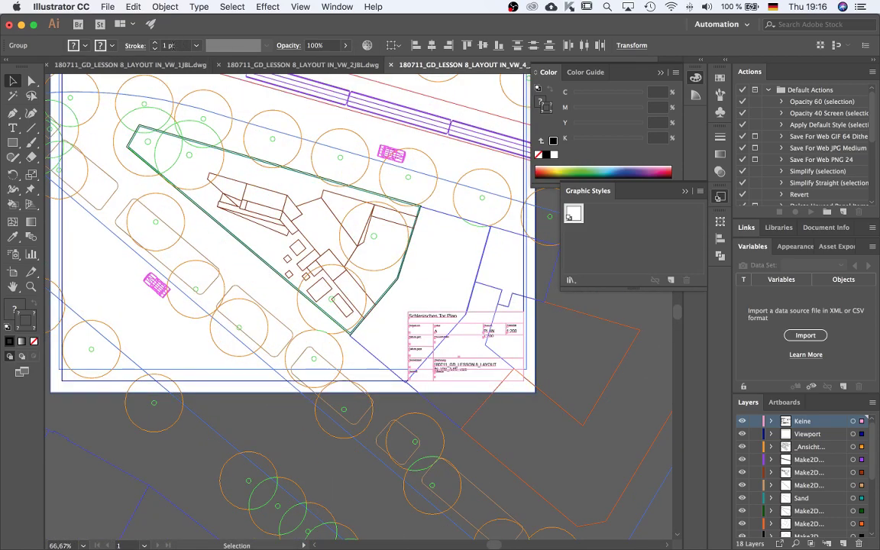
left_click(252, 281)
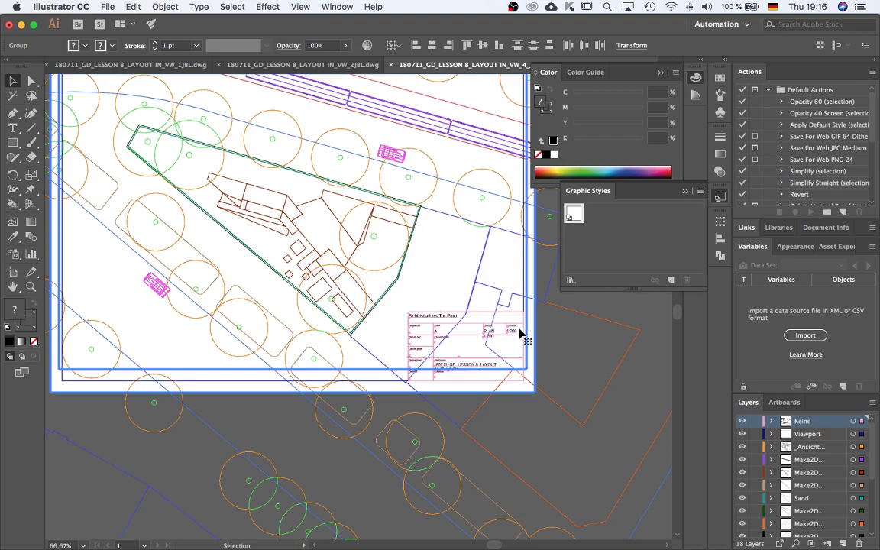
left_click(569, 344)
key("super+y")
scroll(259, 260, "up", 5)
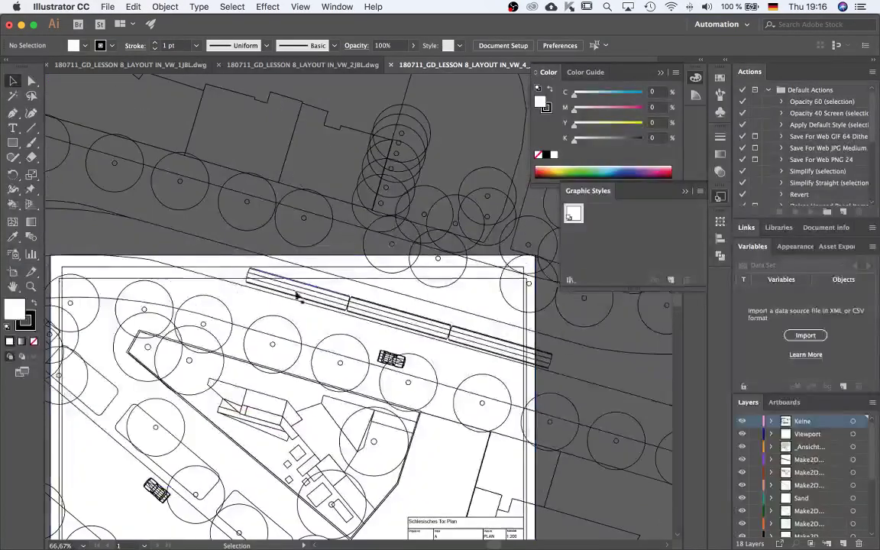
scroll(286, 382, "down", 3)
scroll(275, 424, "up", 3)
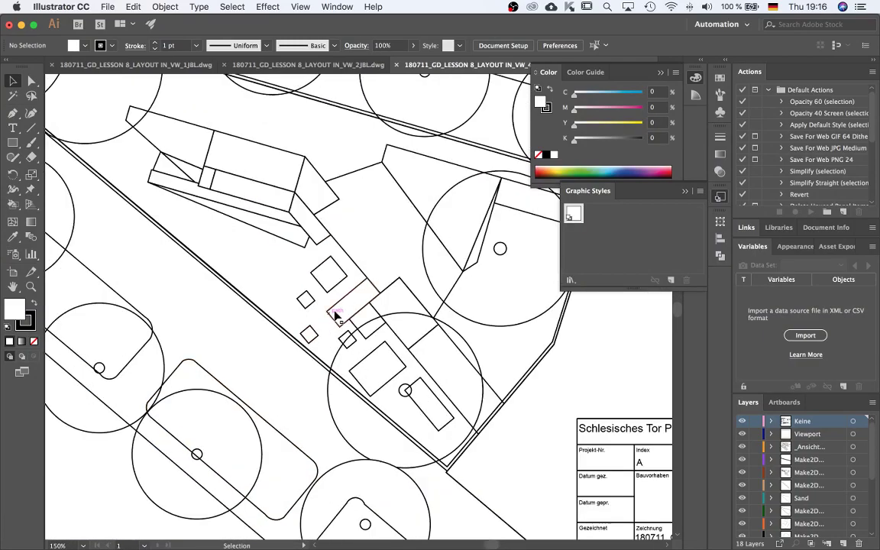
scroll(334, 310, "up", 3)
scroll(418, 319, "down", 3)
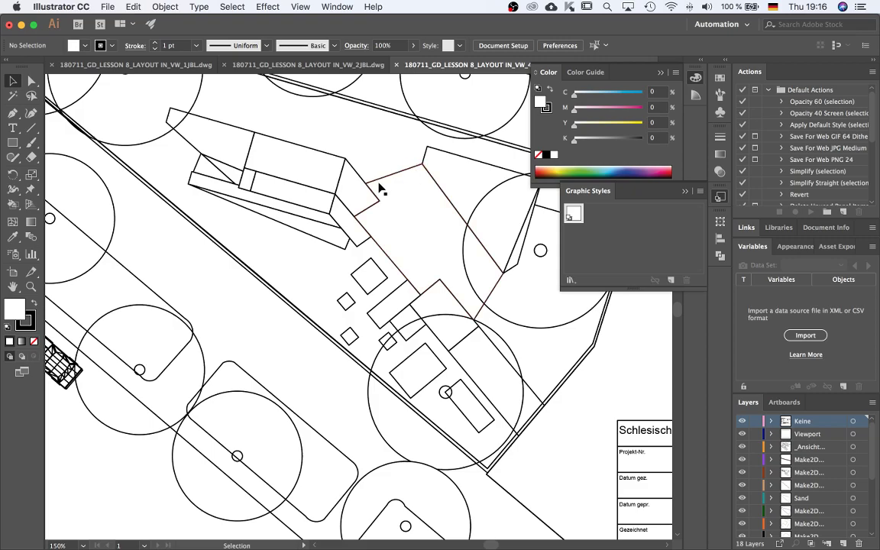
scroll(206, 351, "down", 2)
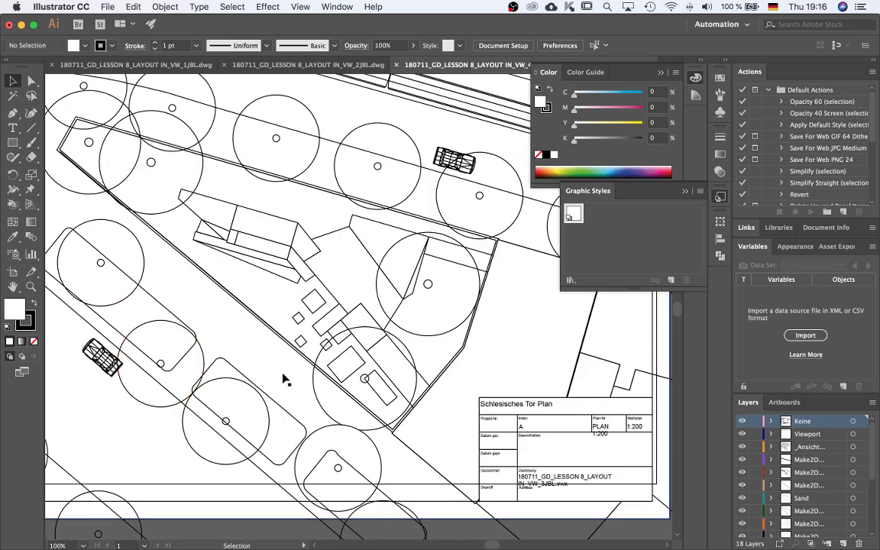
Set the stroke weight of all artwork in the plan to 0,25 pt
key("super+a")
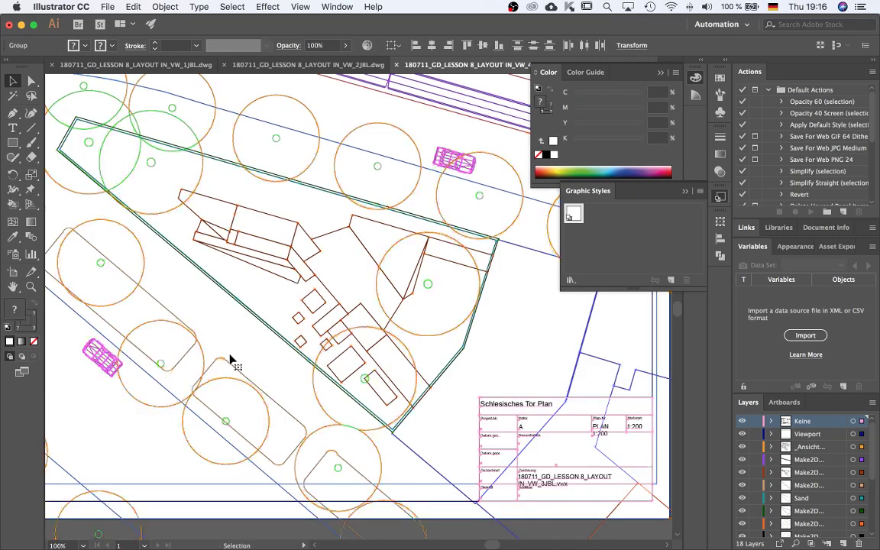
left_click(196, 45)
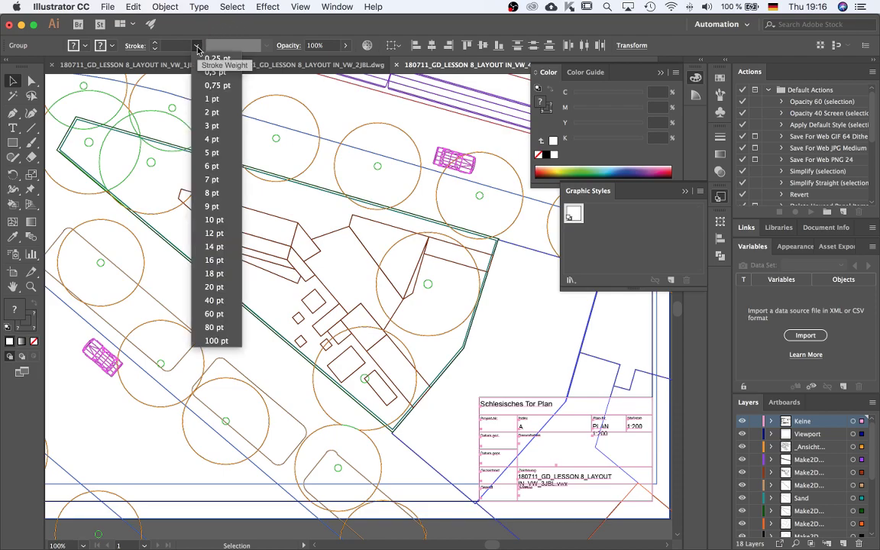
left_click(217, 59)
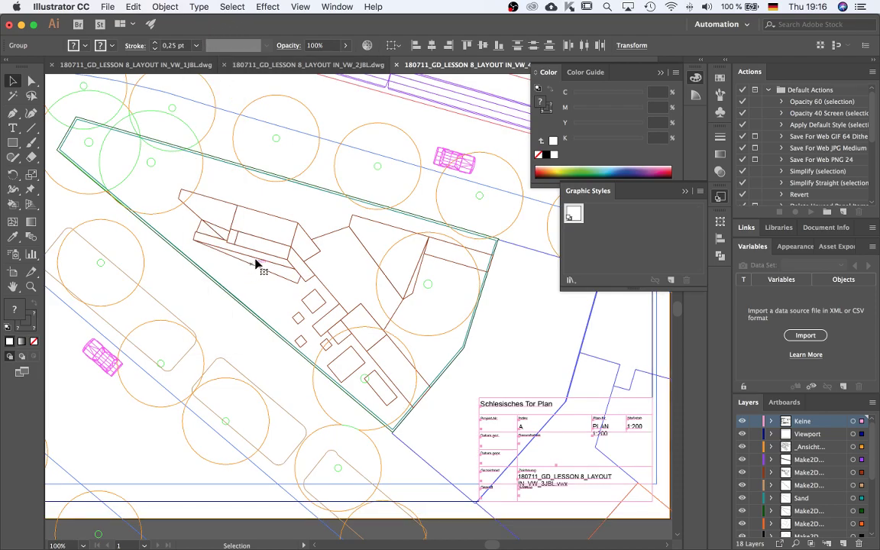
left_click(246, 339)
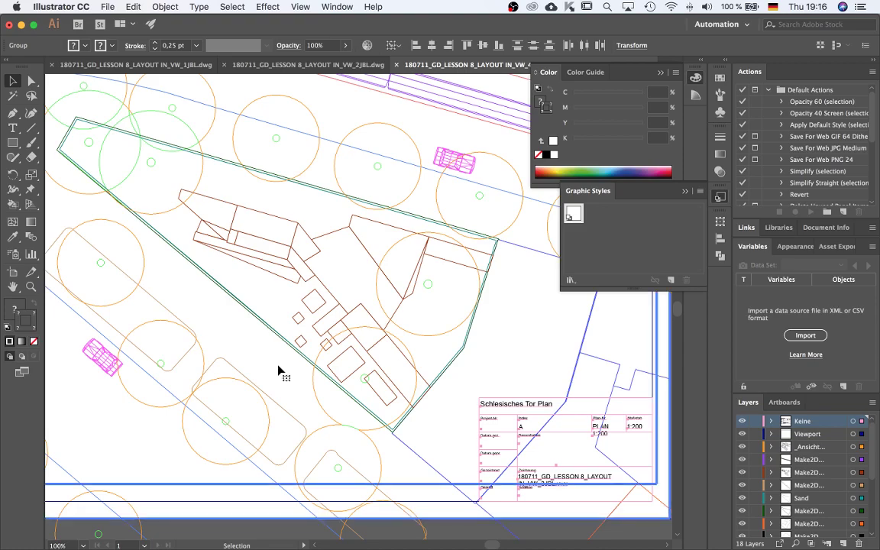
left_click(12, 79)
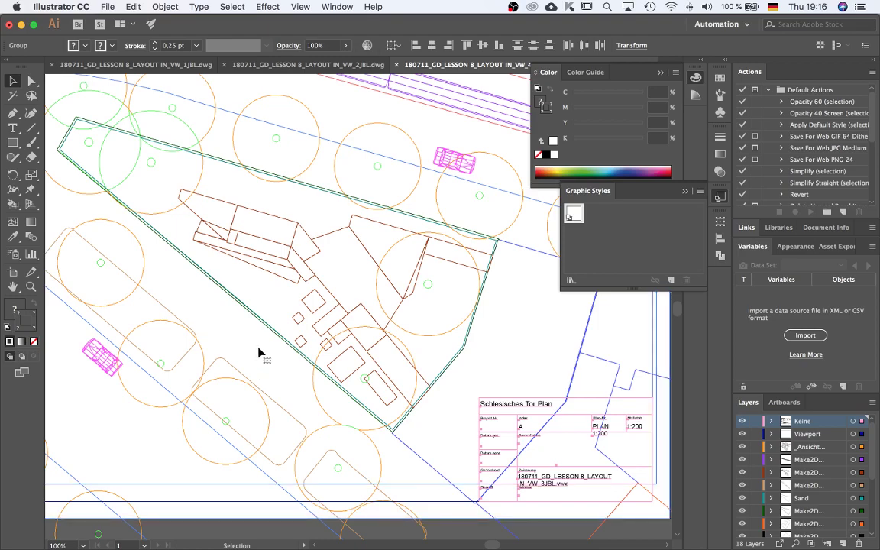
Deselect the artwork and examine the plan's line weights at overview and close range
scroll(248, 345, "down", 4)
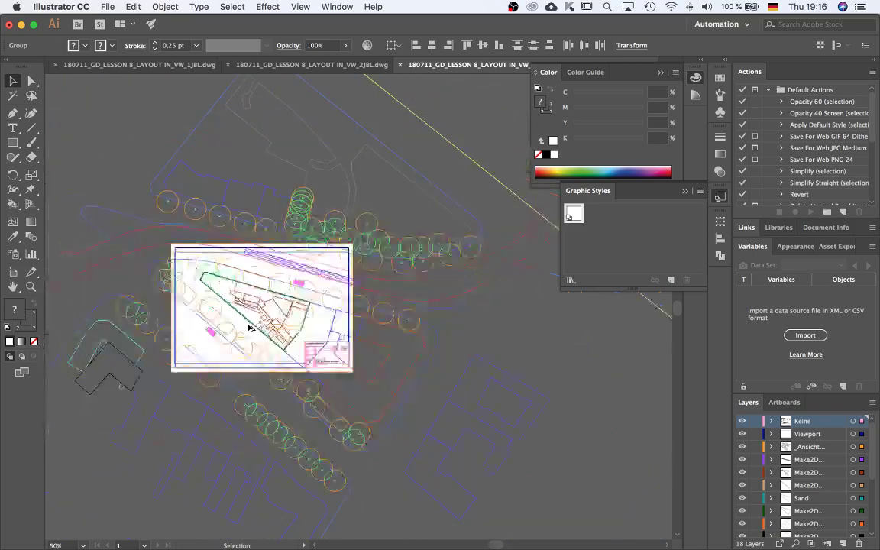
left_click(491, 338)
scroll(262, 327, "up", 5)
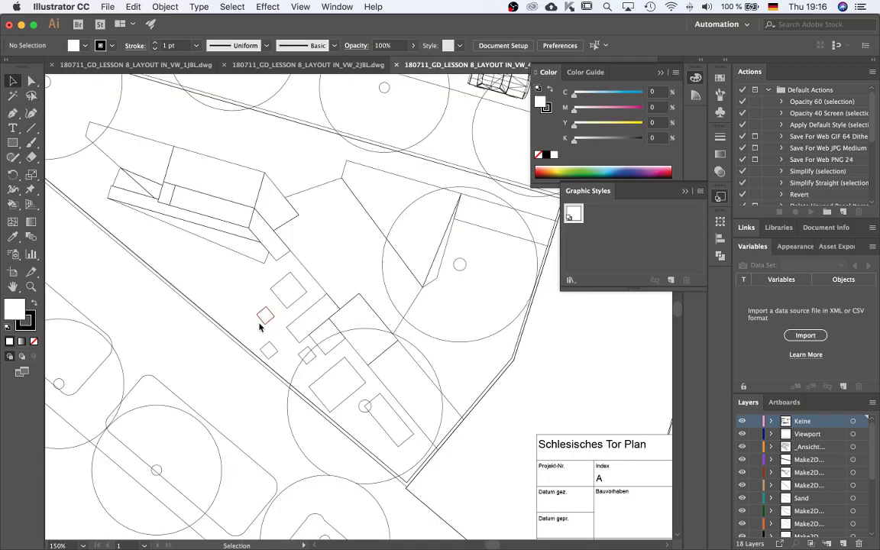
scroll(215, 329, "down", 3)
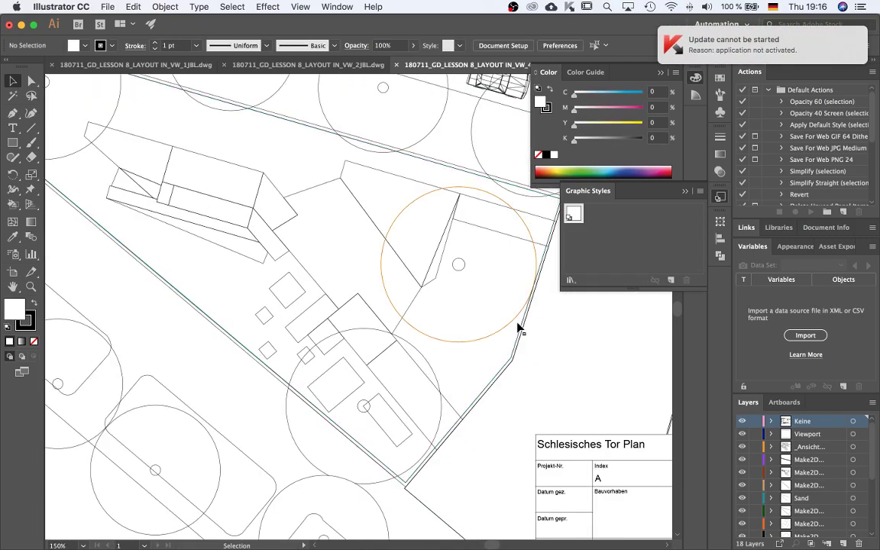
scroll(471, 309, "down", 2)
scroll(390, 271, "up", 2)
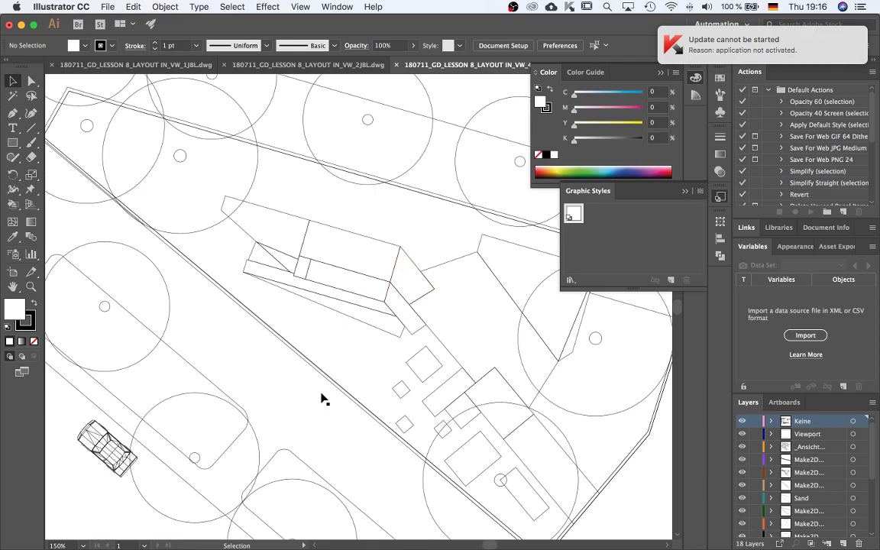
scroll(326, 387, "up", 10)
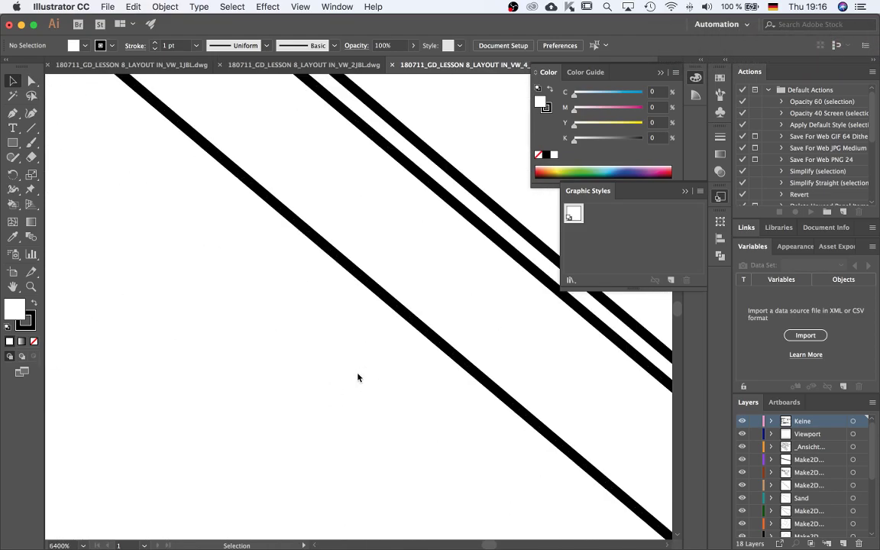
scroll(364, 369, "down", 13)
scroll(364, 368, "up", 1)
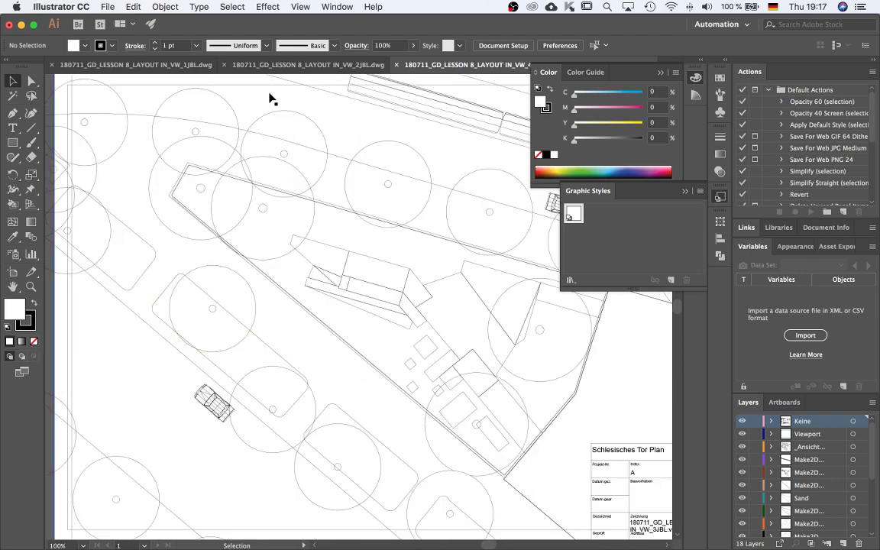
Select the plan sheet's group and view the preset stroke weights available for it
left_click(197, 46)
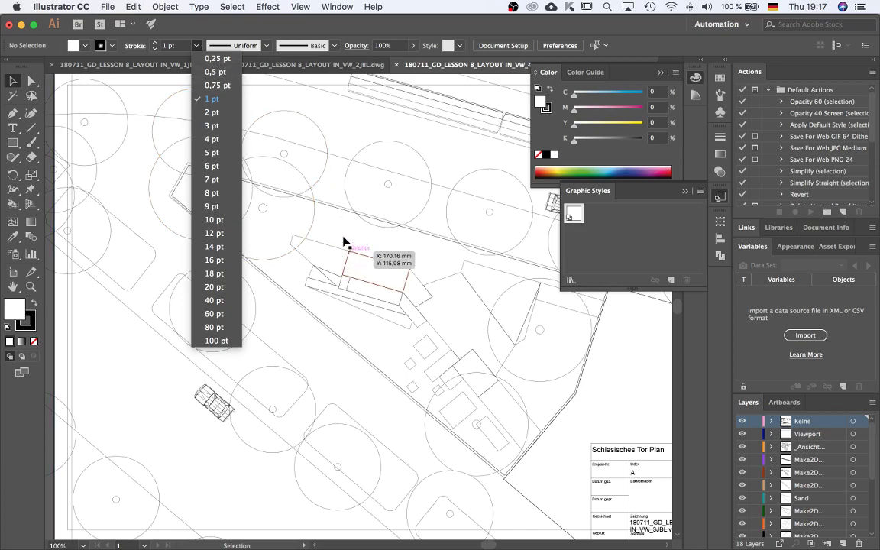
scroll(379, 282, "down", 1)
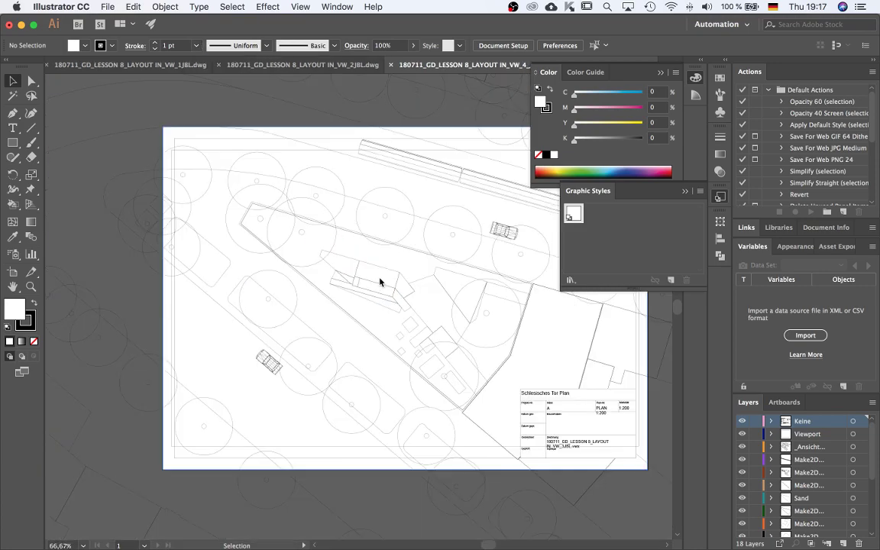
left_click(424, 275)
scroll(432, 289, "up", 4)
scroll(278, 229, "down", 4)
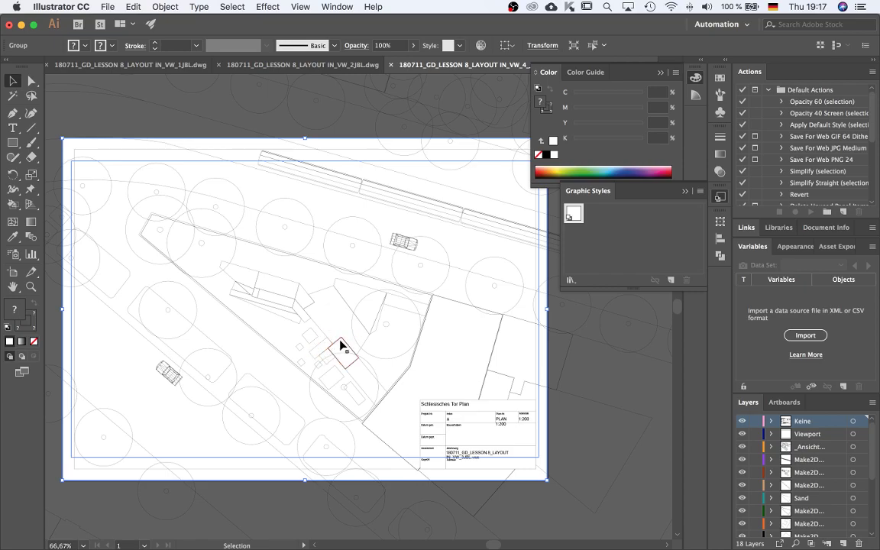
left_click(196, 45)
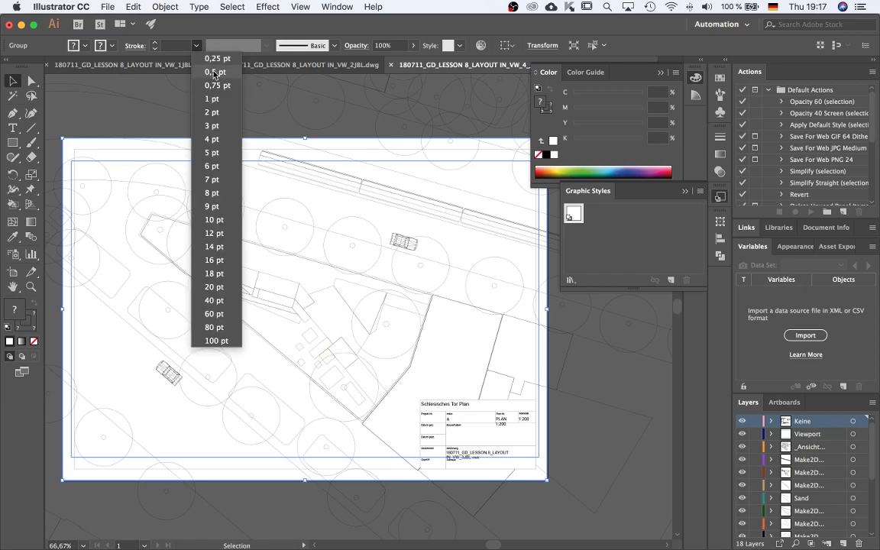
left_click(409, 330)
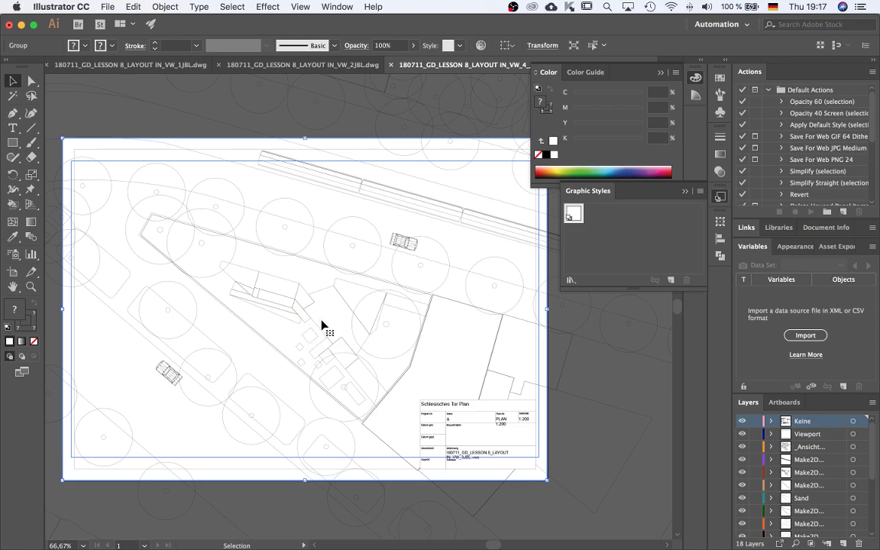
Select a building outline and a tree circle in turn to check which layer each belongs to
scroll(312, 320, "up", 2)
scroll(321, 317, "down", 2)
scroll(336, 312, "up", 2)
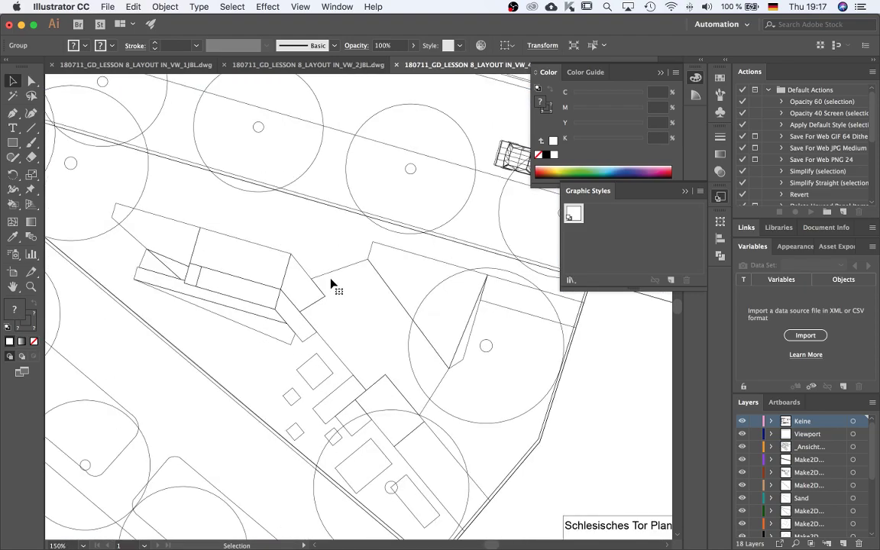
left_click(331, 280)
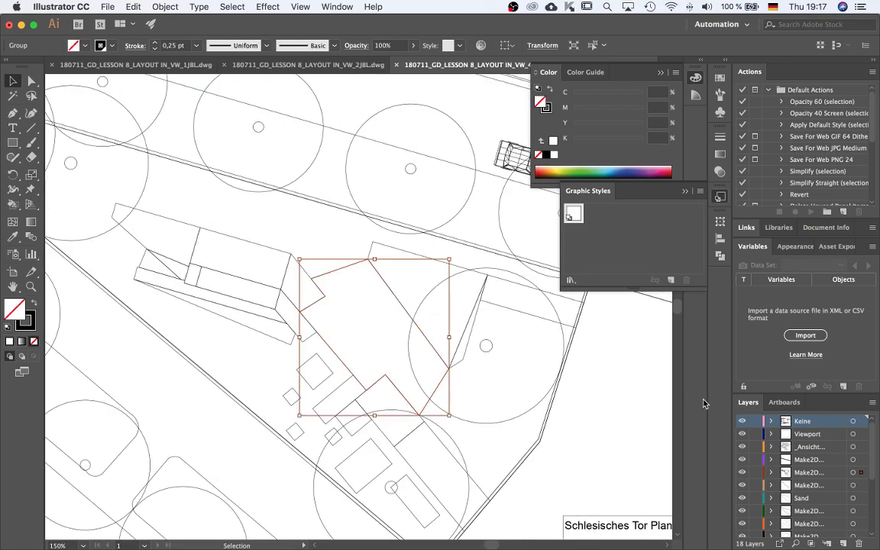
left_click(333, 268)
left_click(338, 273)
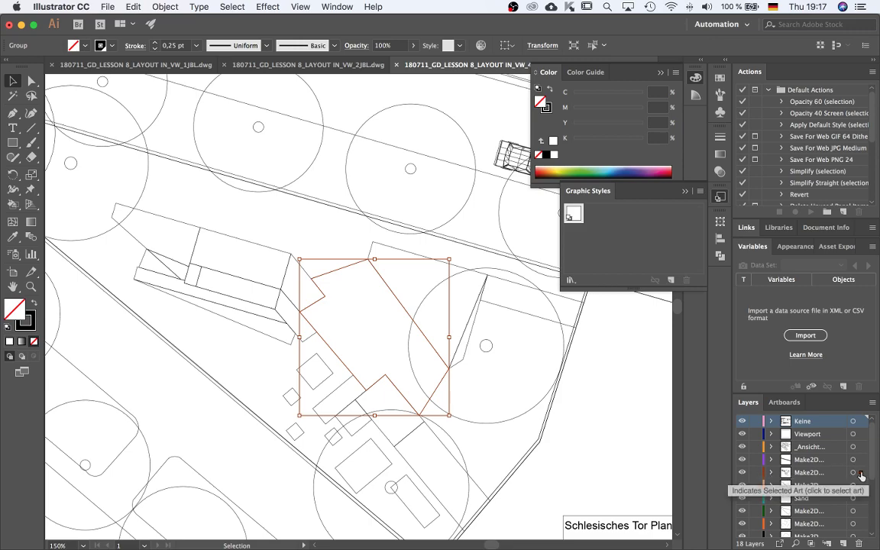
left_click(464, 458)
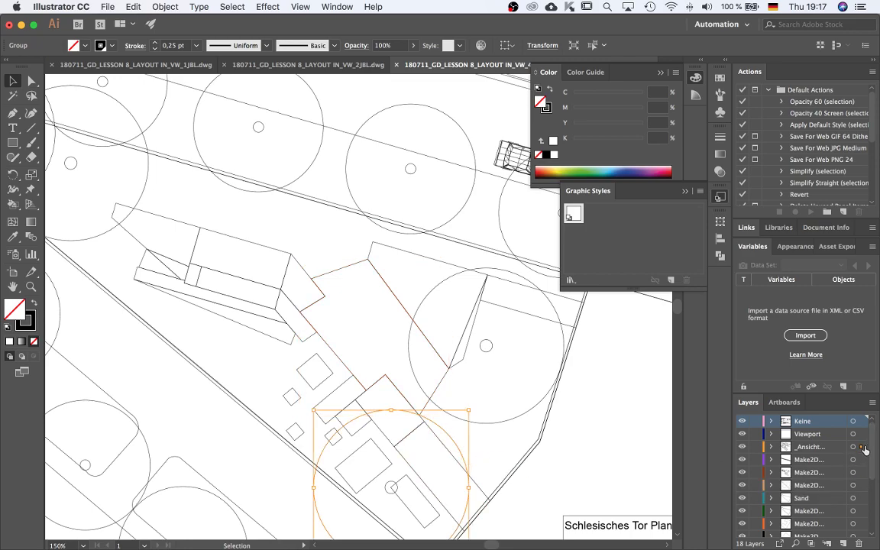
Select all artwork on the Make2D layer that holds the building outlines
left_click(344, 268)
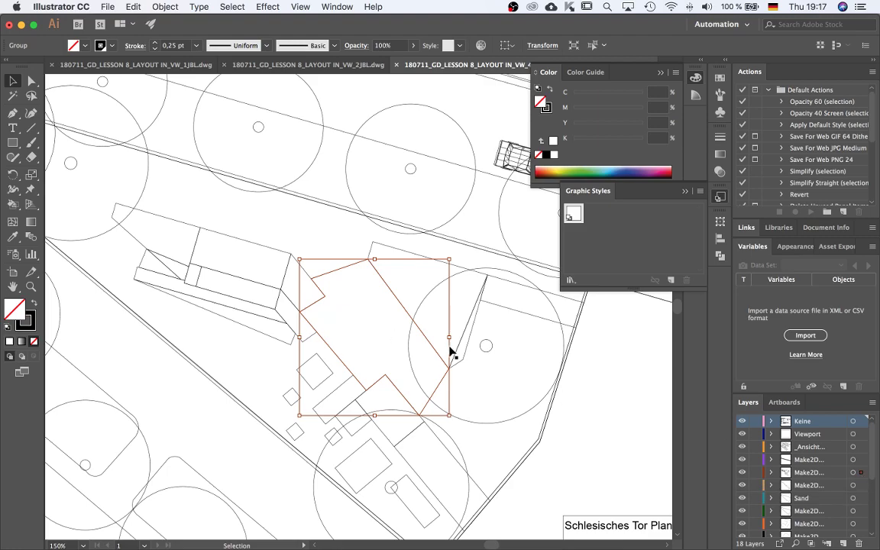
left_click(863, 475)
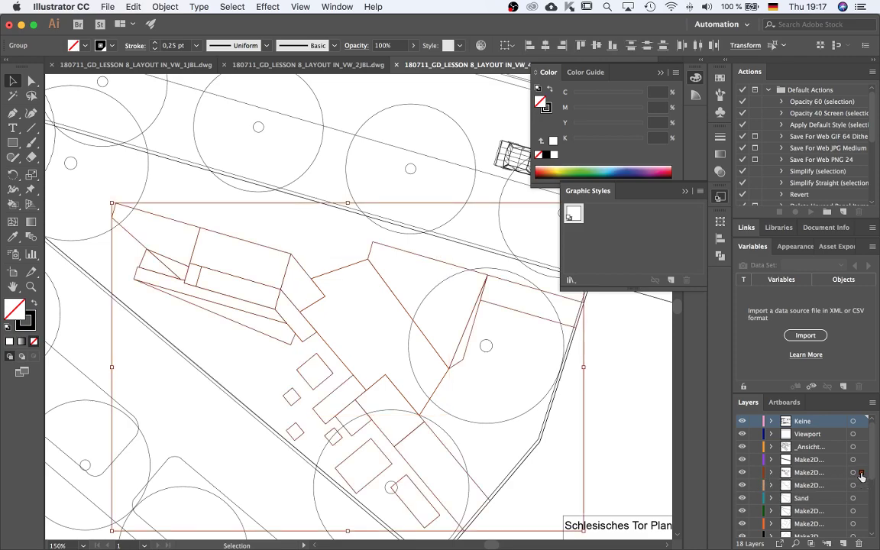
scroll(337, 344, "down", 3)
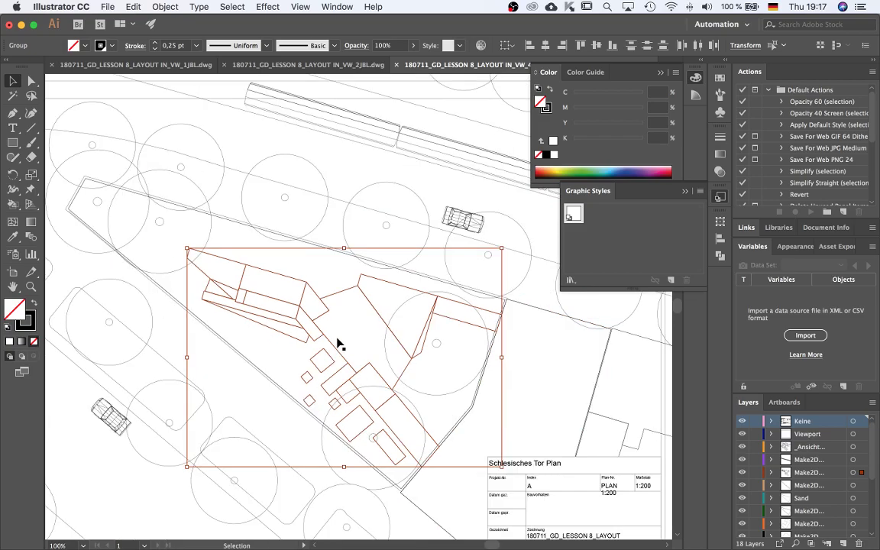
scroll(337, 344, "up", 3)
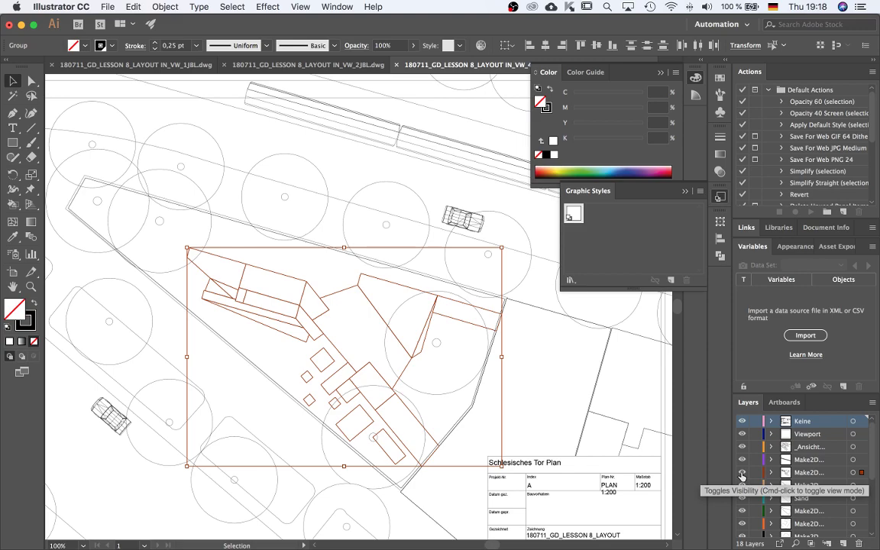
Isolate the building outlines' Make2D layer by hiding all other layers, deselect its artwork and inspect the lines
left_click(742, 475, "alt")
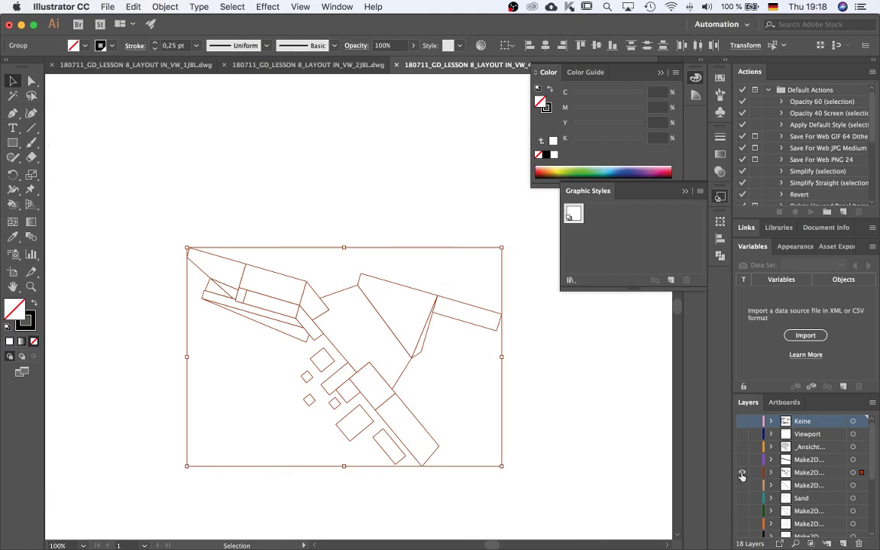
left_click(604, 450)
scroll(361, 402, "up", 5)
scroll(361, 402, "down", 5)
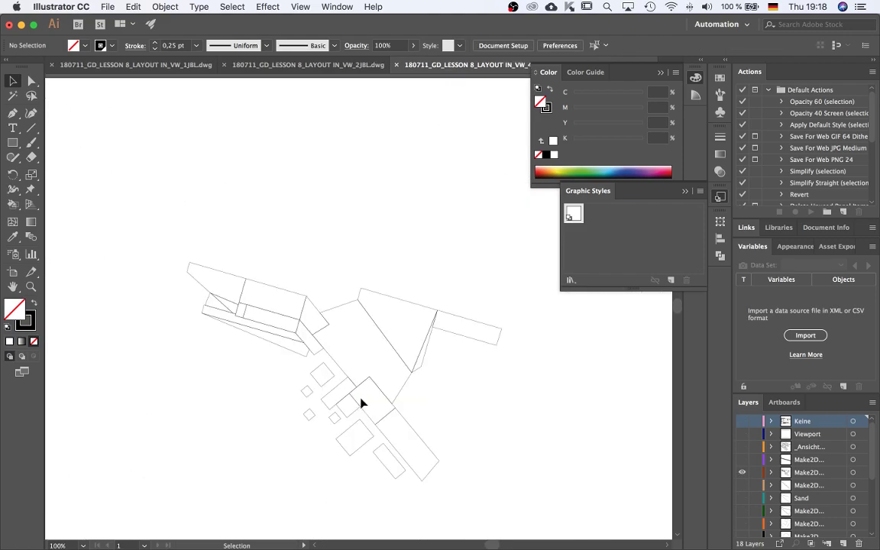
scroll(337, 363, "up", 2)
scroll(340, 368, "down", 2)
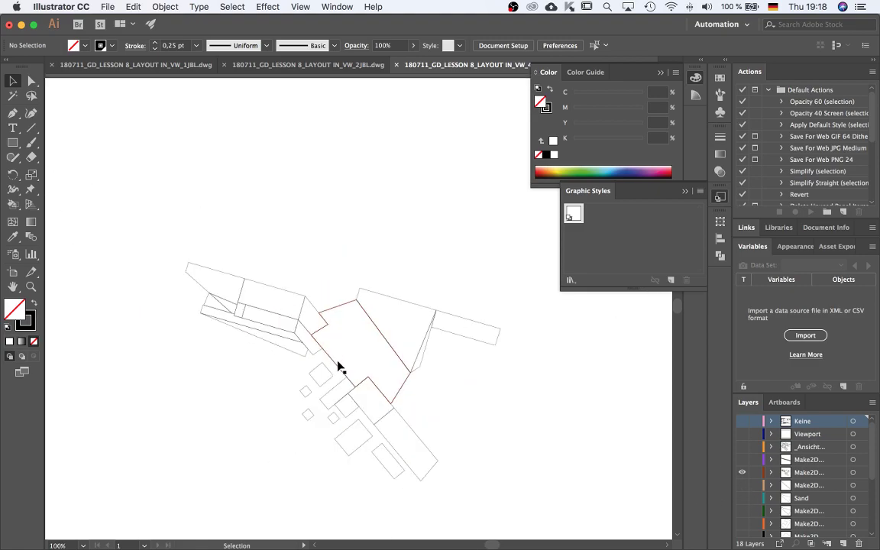
Set the stroke weight of all building outlines to 0,5 pt, deselect them and show all layers again
left_click(340, 368)
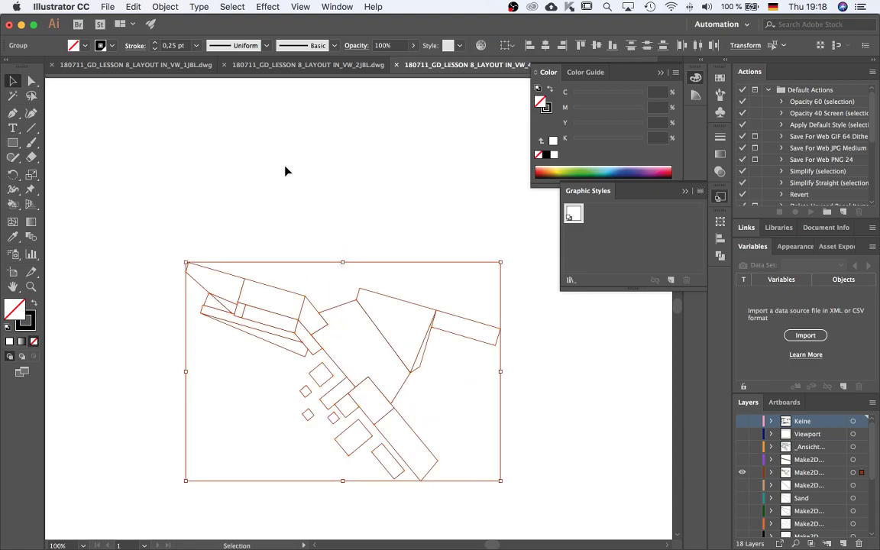
left_click(195, 45)
left_click(195, 69)
left_click(349, 171)
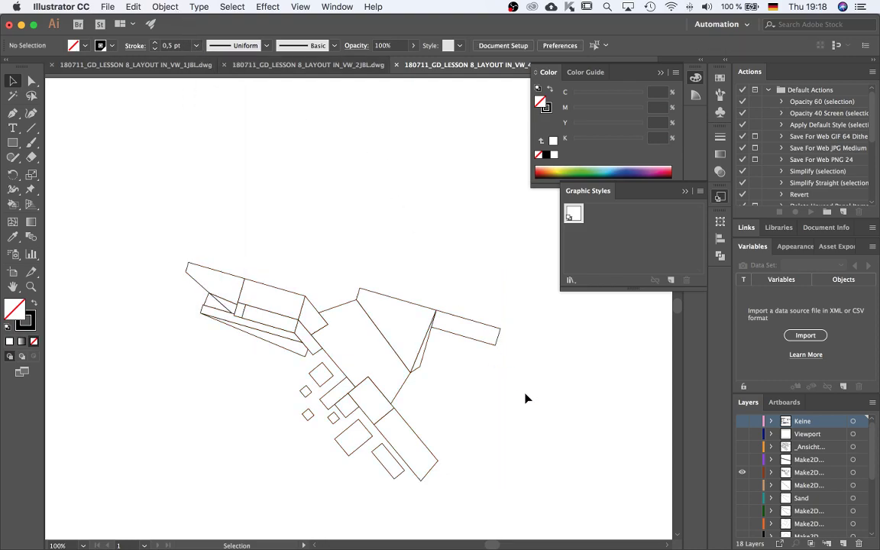
left_click(742, 472)
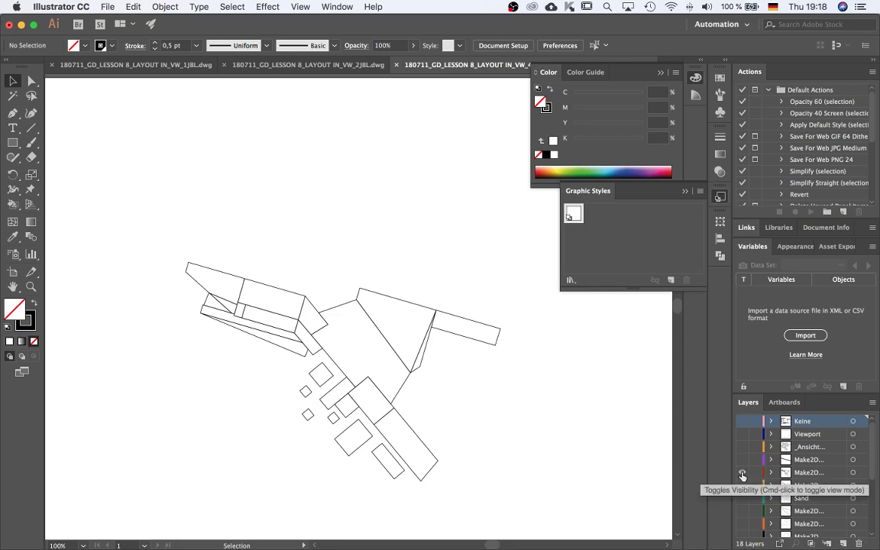
left_click(742, 474, "alt")
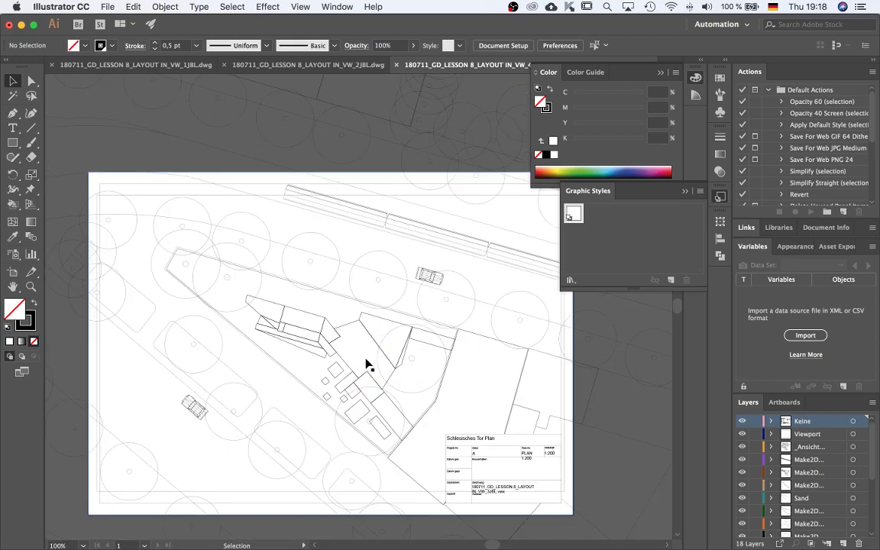
Compare the building outlines' line weight with the tree circles and site boundary at overview and close range
scroll(366, 359, "down", 1)
scroll(391, 355, "up", 2)
scroll(390, 355, "down", 1)
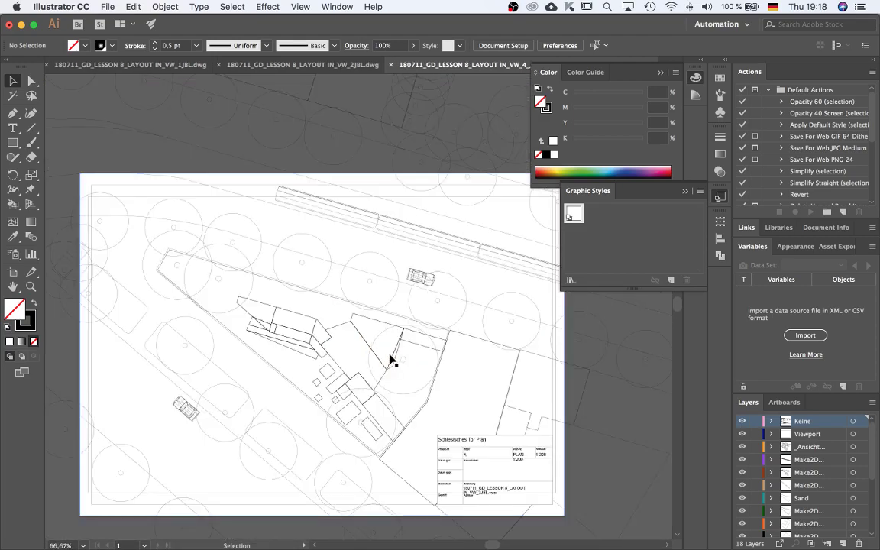
scroll(379, 363, "up", 2)
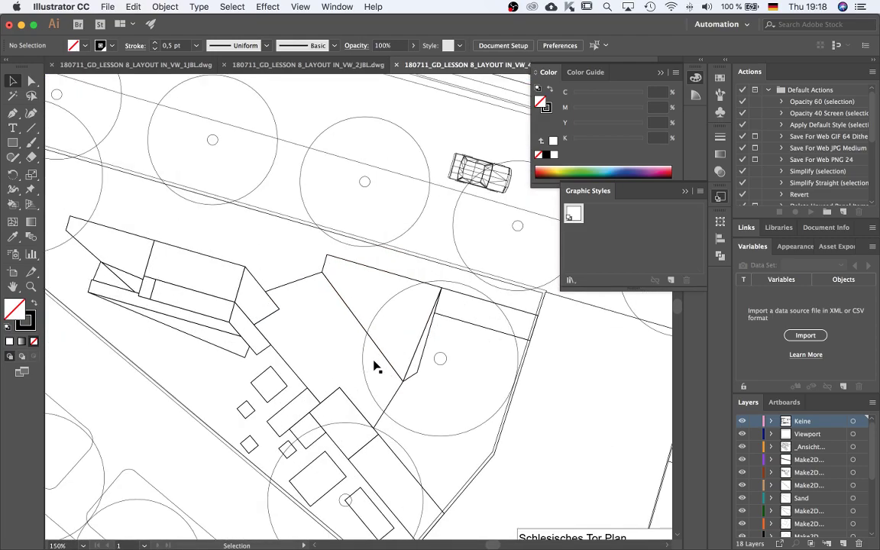
scroll(366, 307, "down", 2)
scroll(336, 309, "up", 5)
scroll(346, 200, "down", 1)
scroll(436, 220, "up", 2)
scroll(436, 220, "down", 2)
scroll(436, 220, "down", 4)
scroll(441, 210, "up", 4)
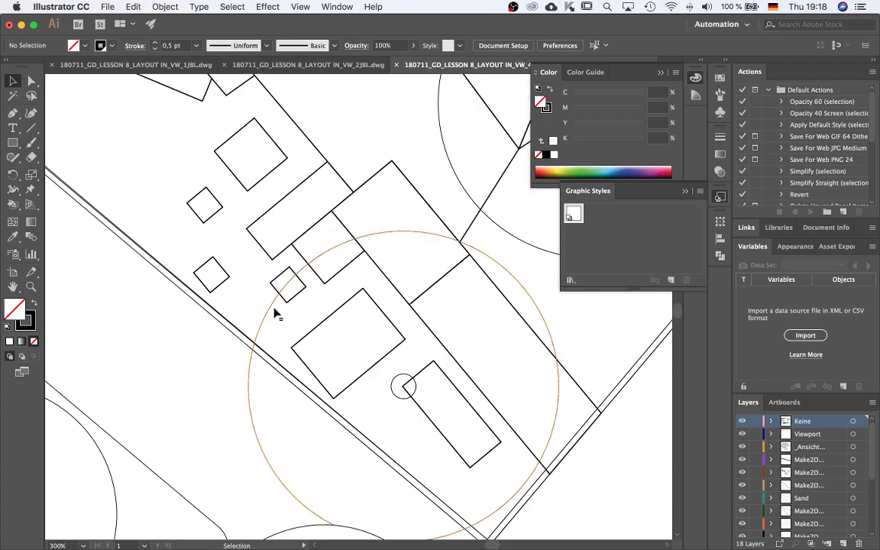
scroll(277, 314, "up", 4)
scroll(261, 355, "down", 3)
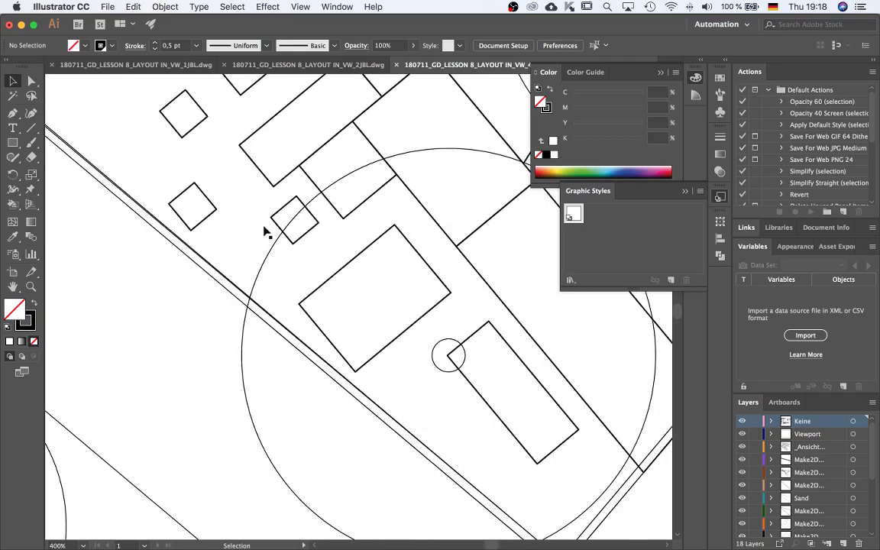
scroll(265, 232, "down", 5)
scroll(359, 320, "up", 3)
scroll(344, 279, "down", 3)
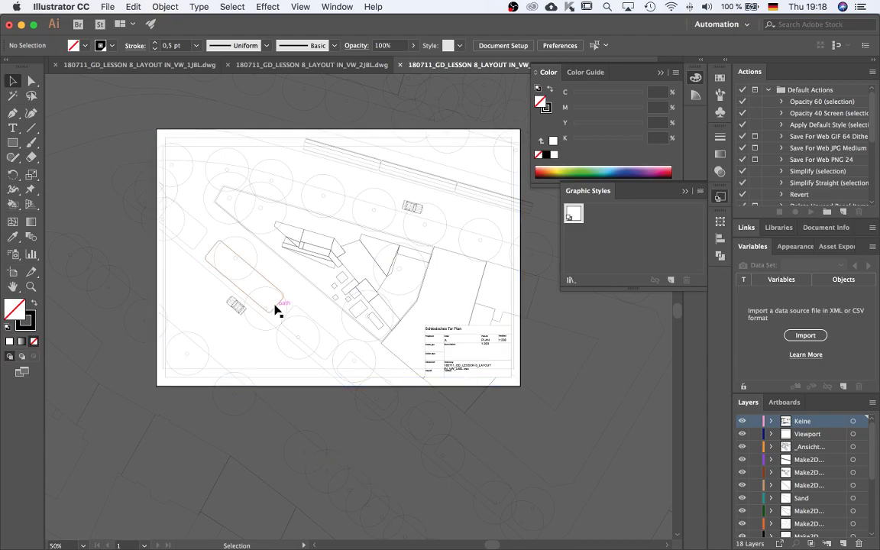
Set the stroke weight of all neighbouring-building outlines on their Make2D layer to 0,75 pt, deselect them and compare the line weights
scroll(336, 320, "up", 1)
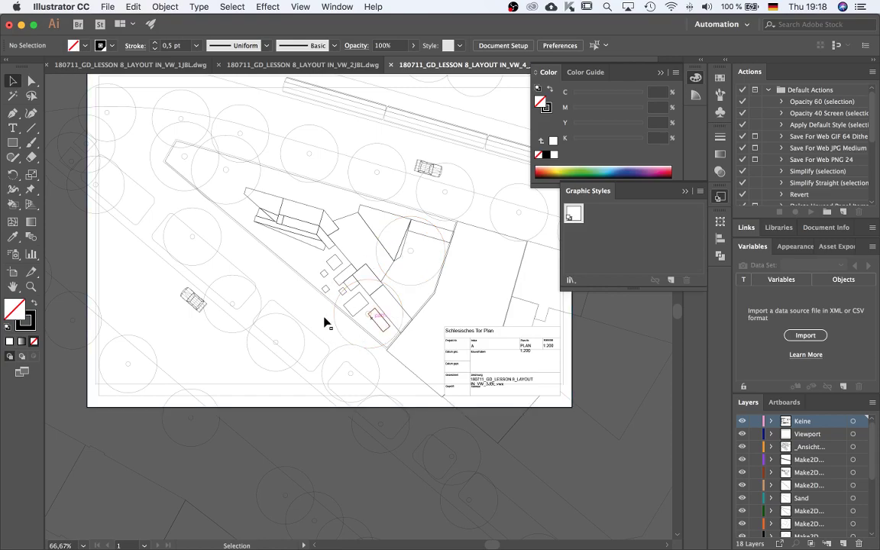
scroll(128, 305, "down", 1)
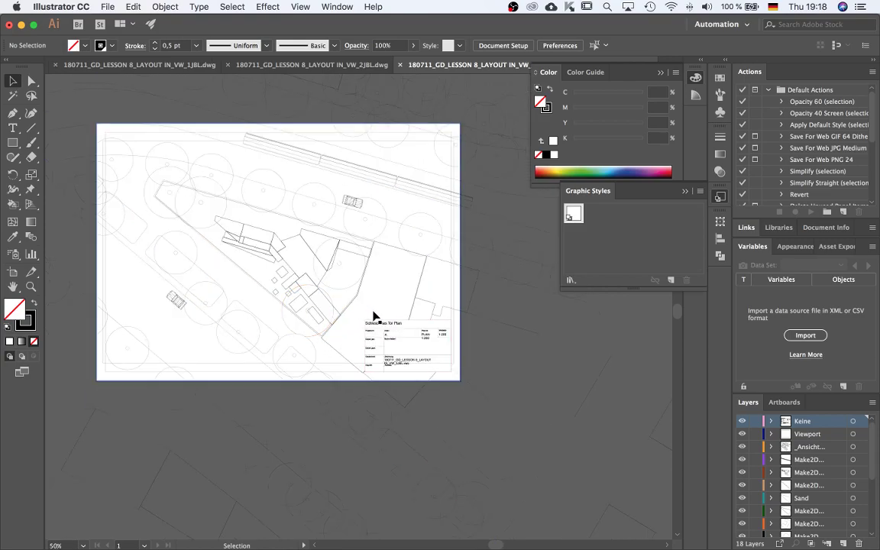
scroll(372, 315, "up", 2)
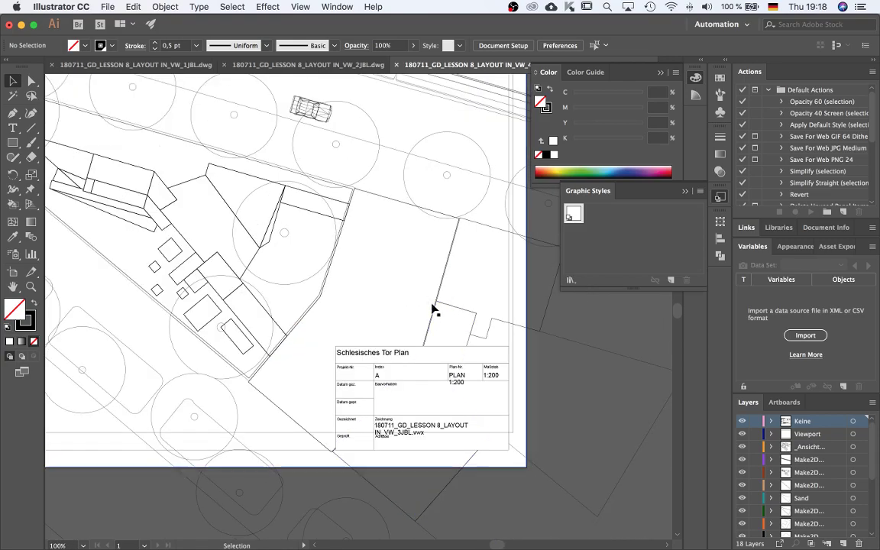
left_click(277, 409)
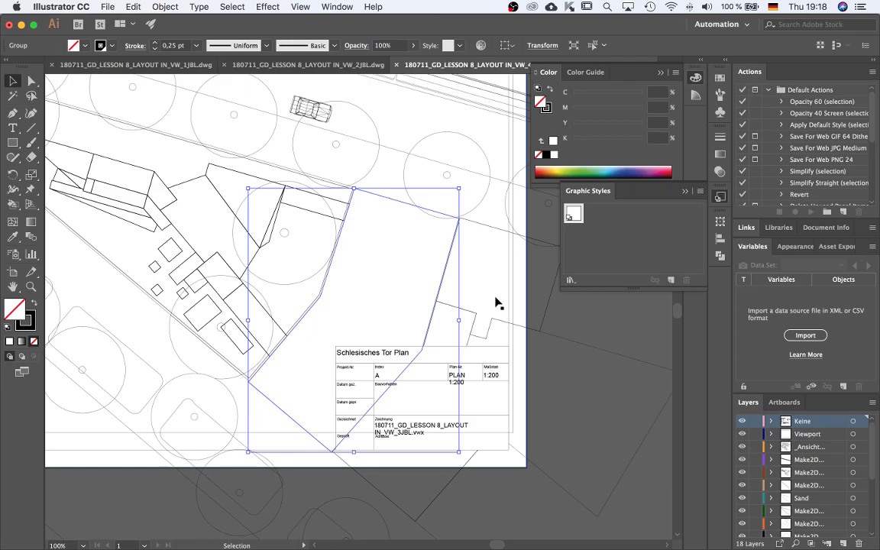
key("super+minus")
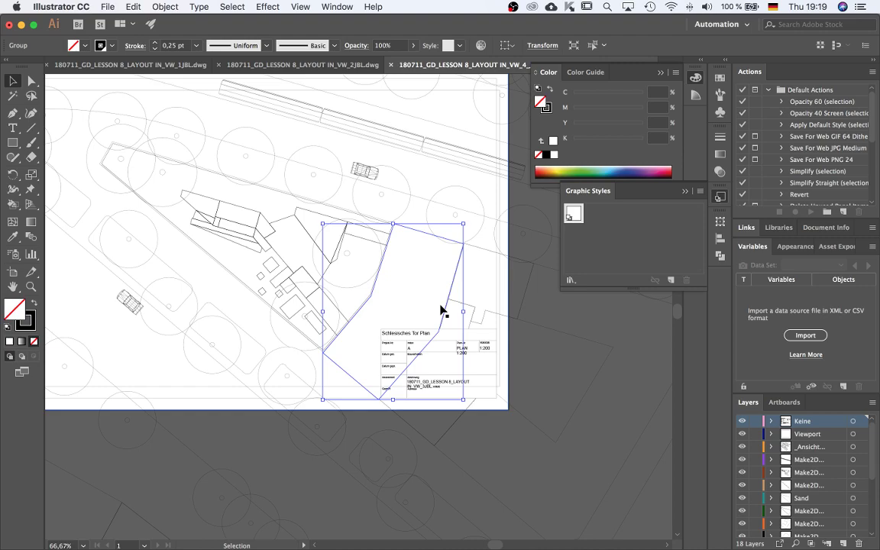
scroll(863, 494, "down", 5)
left_click(860, 493)
scroll(441, 428, "down", 2)
scroll(438, 429, "up", 2)
scroll(438, 429, "down", 1)
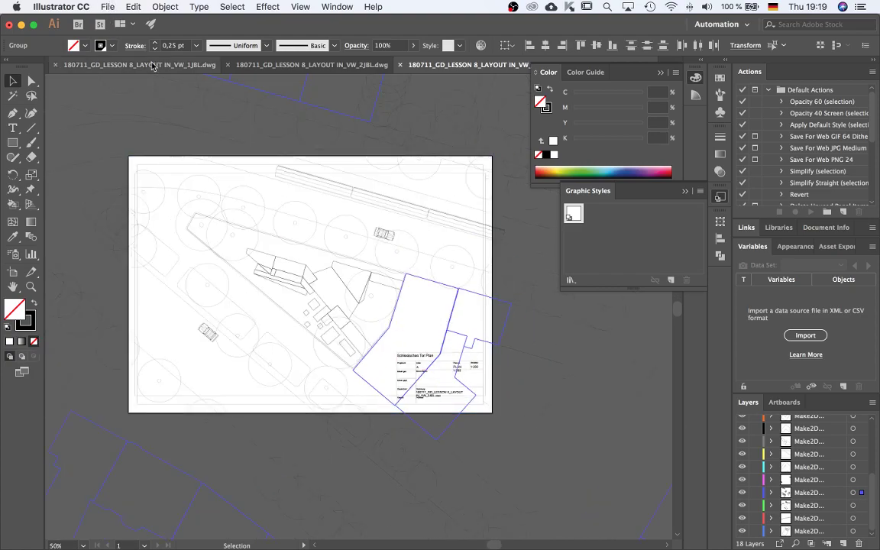
left_click(196, 46)
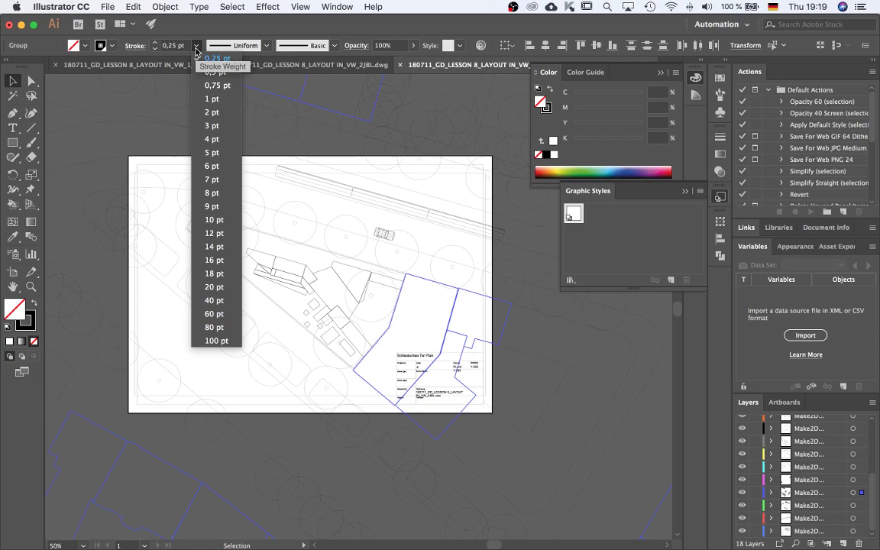
left_click(216, 85)
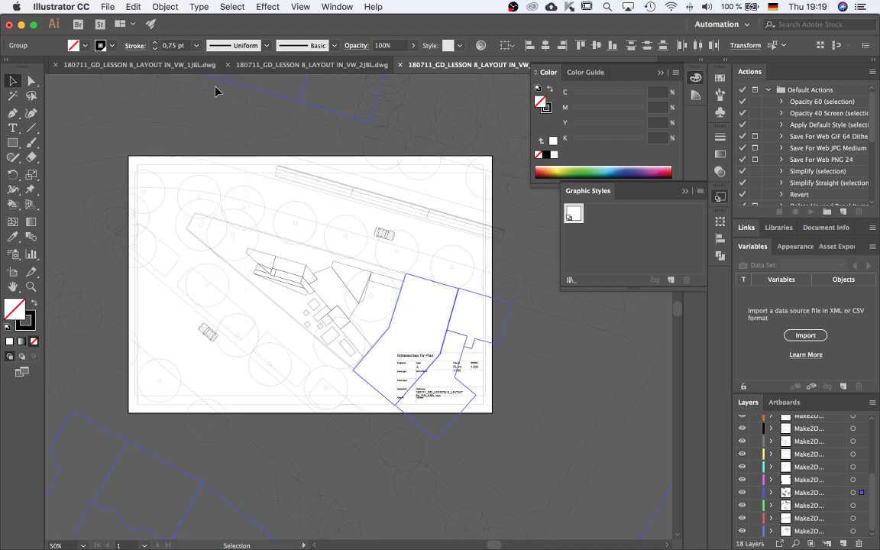
left_click(521, 334)
scroll(334, 337, "up", 2)
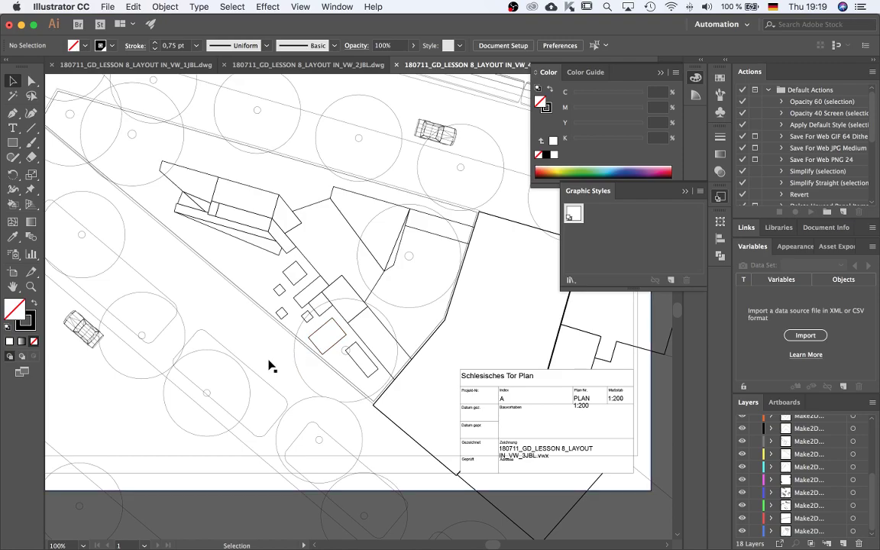
scroll(173, 381, "down", 2)
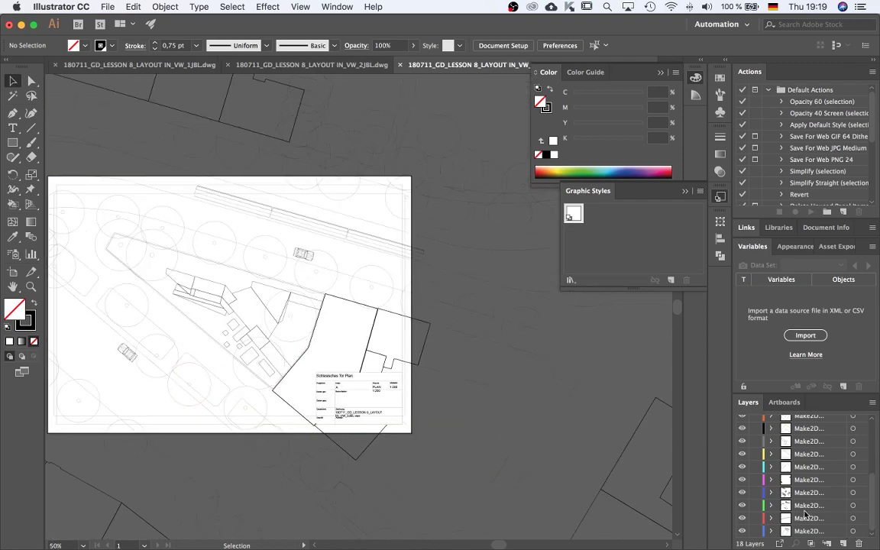
Set the stroke weight of all artwork on the neighbouring buildings' Make2D layer to 0,5 pt and deselect it
scroll(363, 368, "up", 2)
left_click(383, 291)
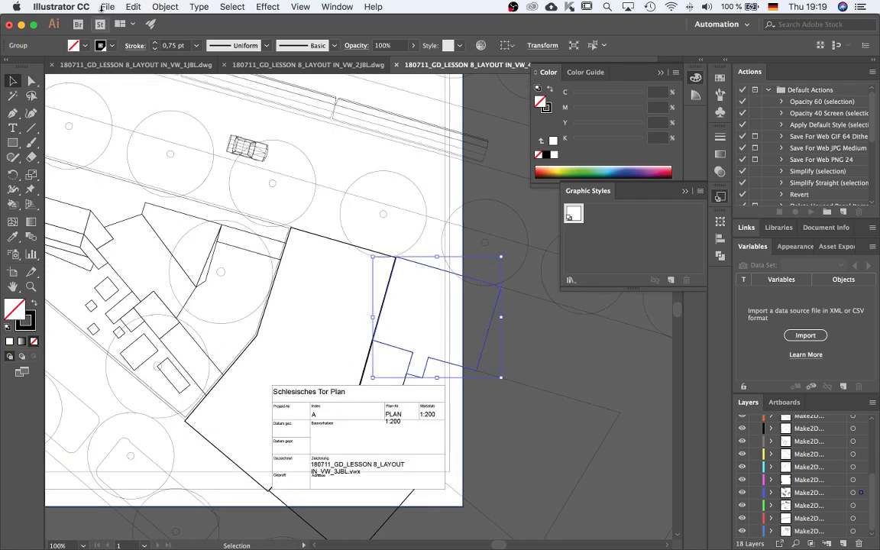
left_click(196, 45)
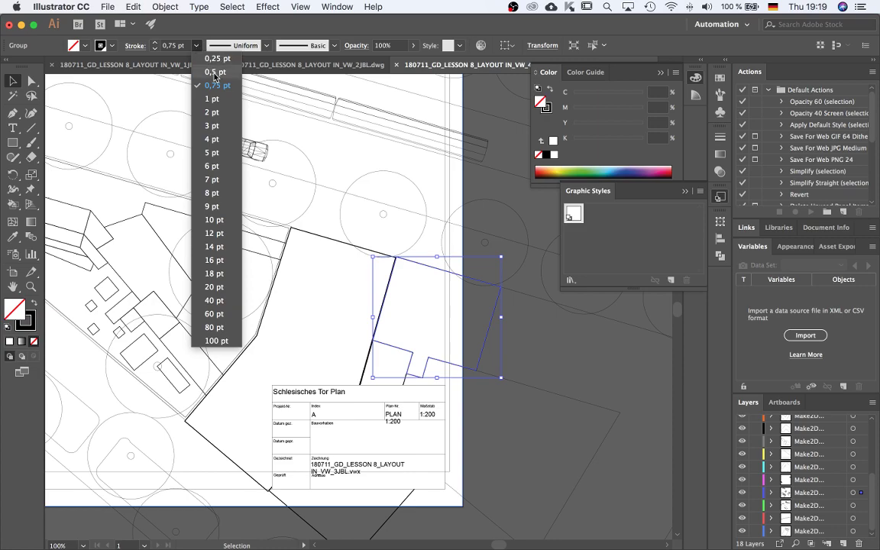
left_click(177, 65)
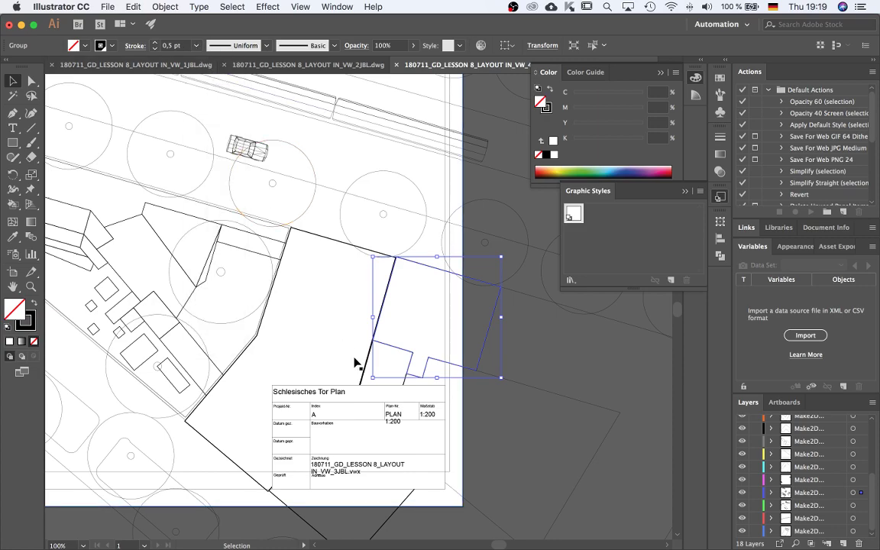
left_click(862, 493)
left_click(196, 45)
left_click(184, 65)
left_click(499, 403)
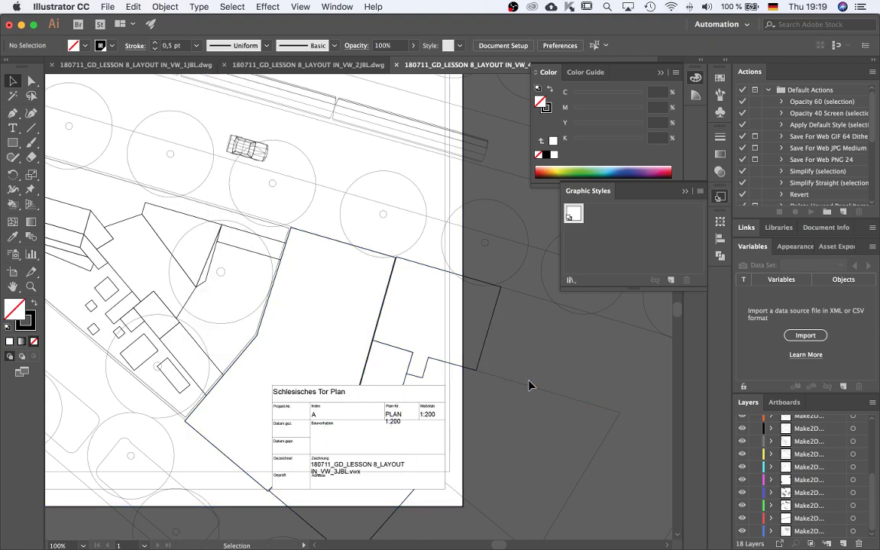
Compare the line weights at overview and close range, and select individual building polygons to examine how the outlines are grouped
scroll(529, 380, "down", 2)
scroll(252, 309, "up", 4)
scroll(249, 312, "down", 3)
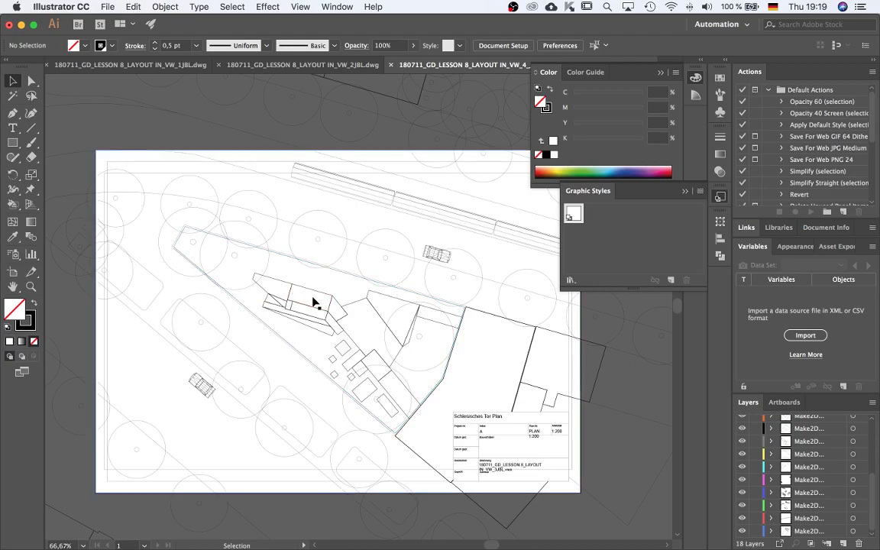
scroll(314, 300, "up", 3)
scroll(326, 373, "up", 3, "alt")
left_click(343, 460)
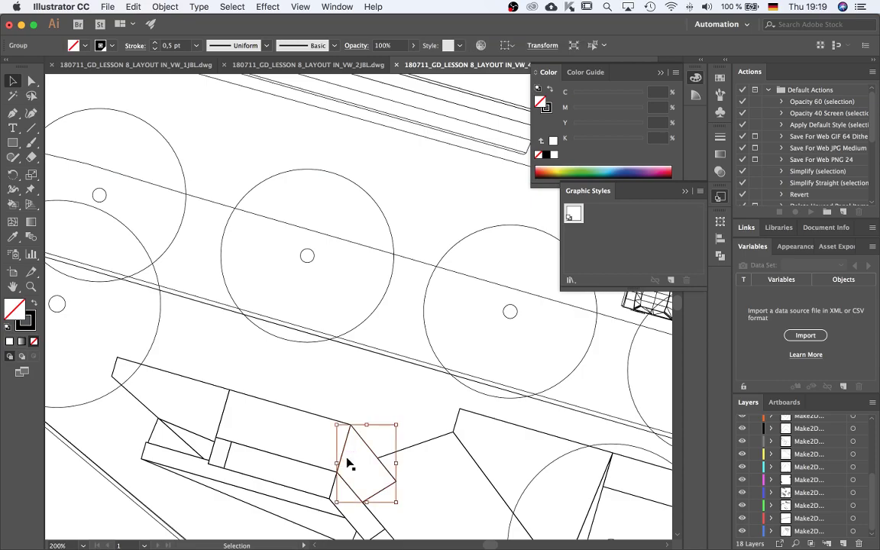
left_click(284, 406)
left_click(210, 381)
scroll(229, 336, "down", 3, "alt")
scroll(252, 405, "up", 3, "alt")
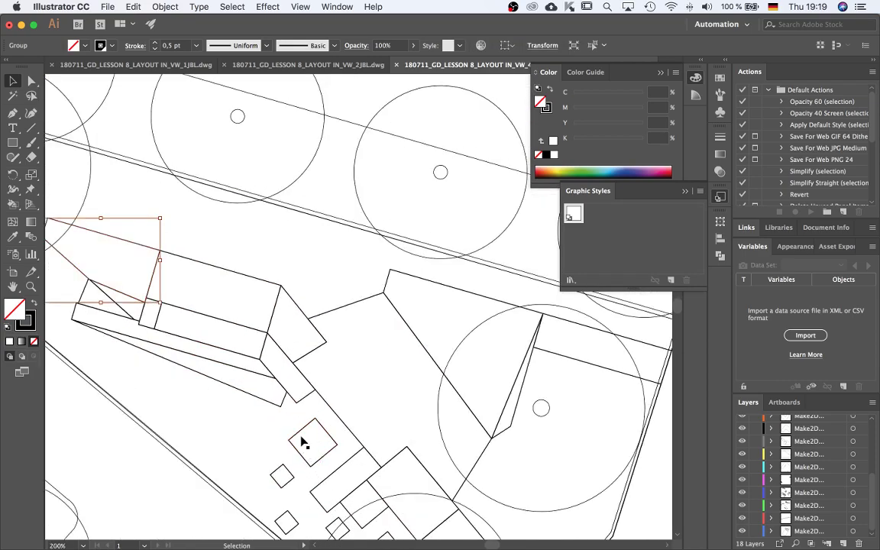
left_click(259, 402)
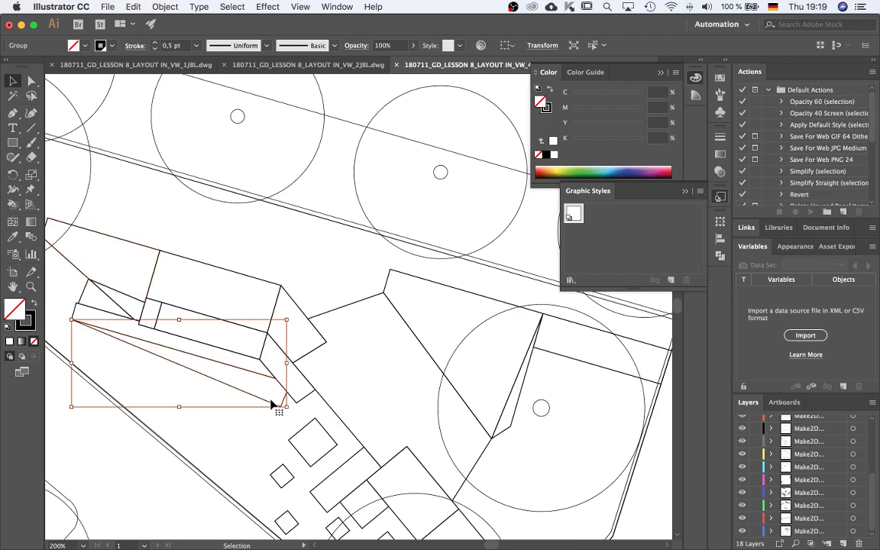
Isolate the long narrow polygon along the building's lower edge, leave isolation mode and reselect the polygon to inspect it
double_click(271, 405)
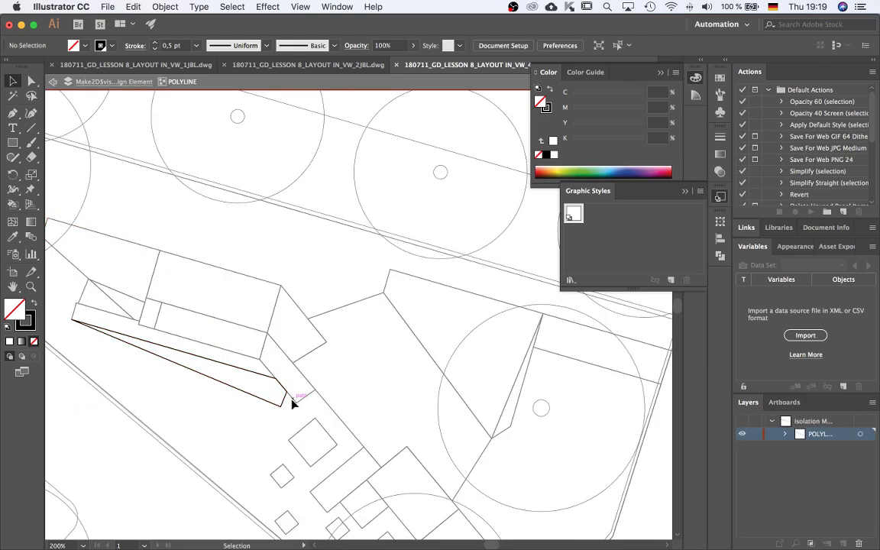
double_click(223, 389)
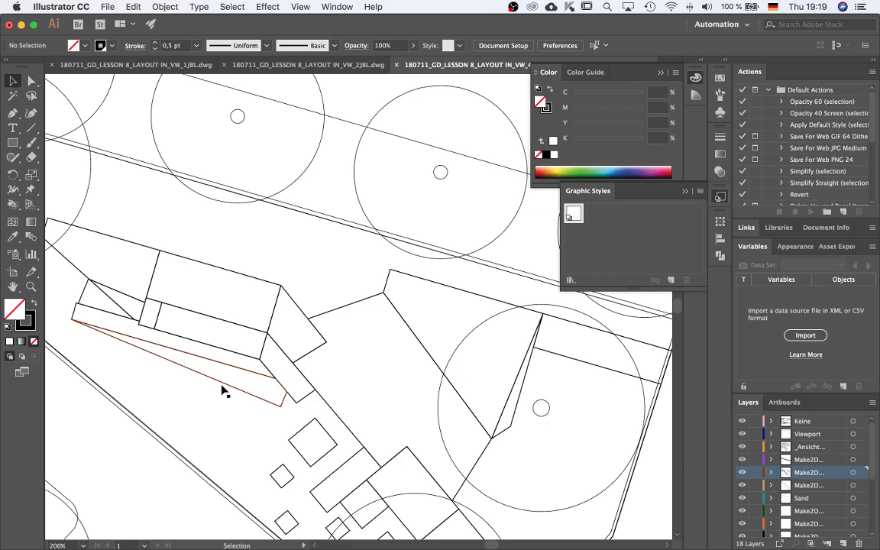
left_click(275, 403)
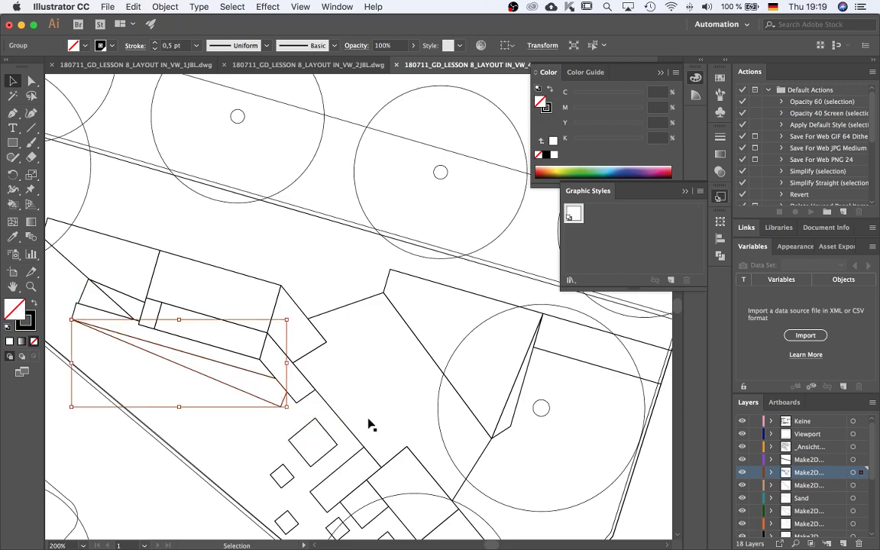
scroll(369, 423, "down", 3)
scroll(304, 415, "up", 3)
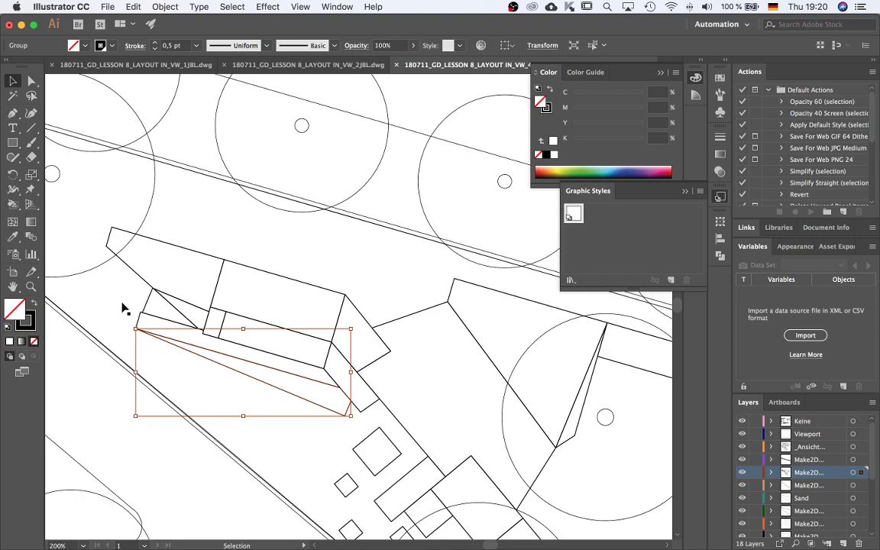
Try to set up a light cyan (71FFF8) Live Paint fill for the building shapes
left_click(336, 413)
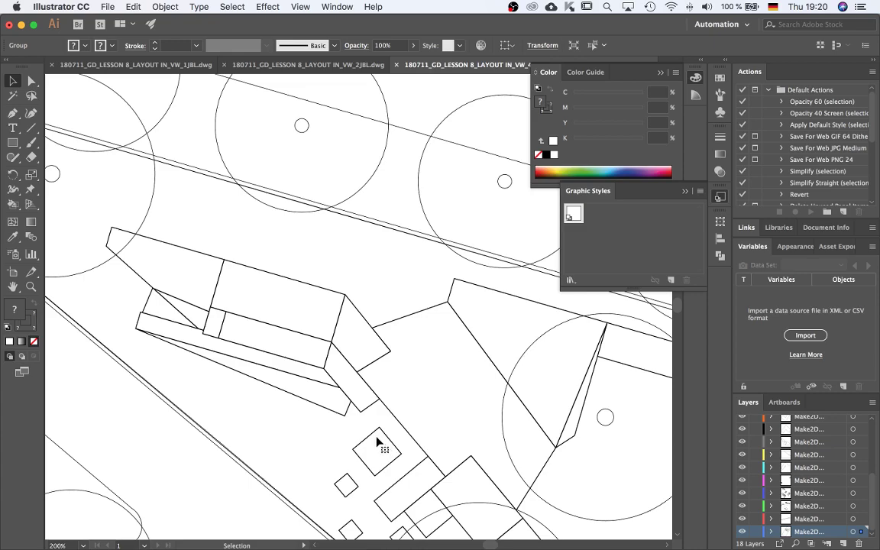
key("k")
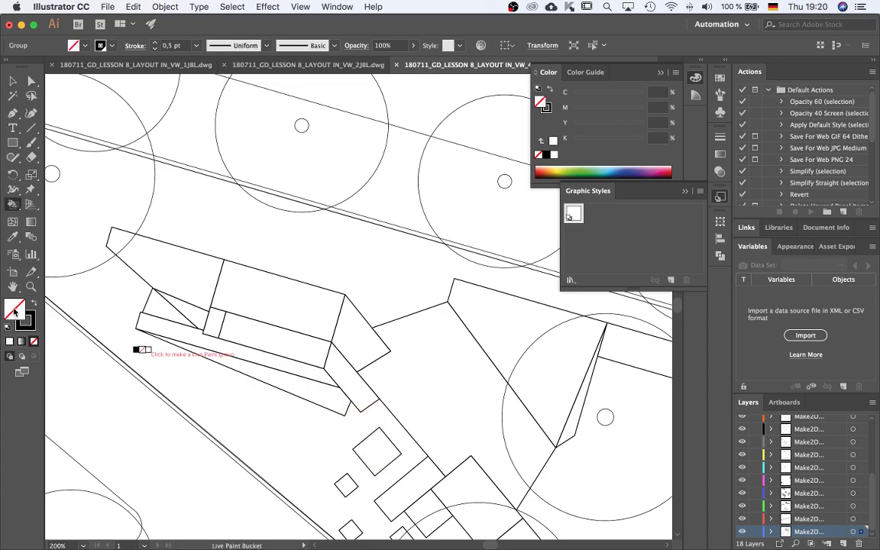
double_click(14, 310)
left_click(449, 289)
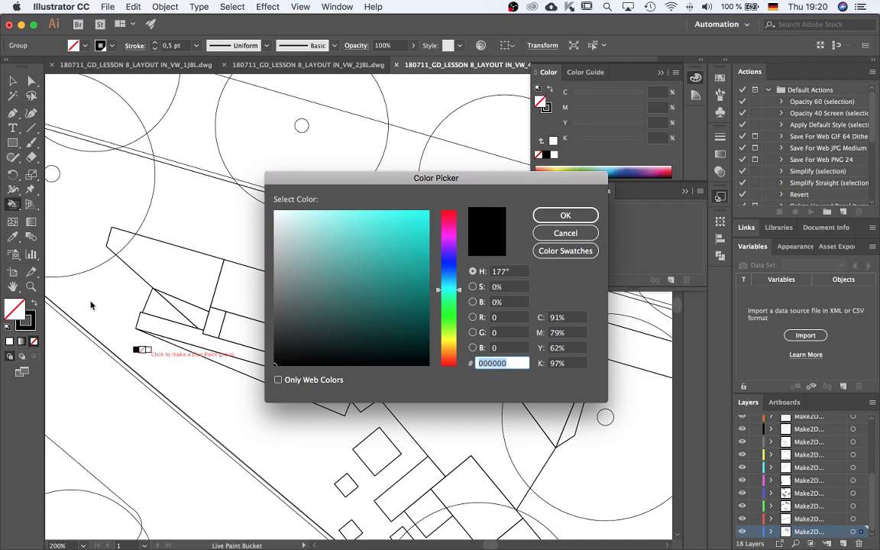
left_click(302, 277)
left_click_drag(384, 269, 360, 205)
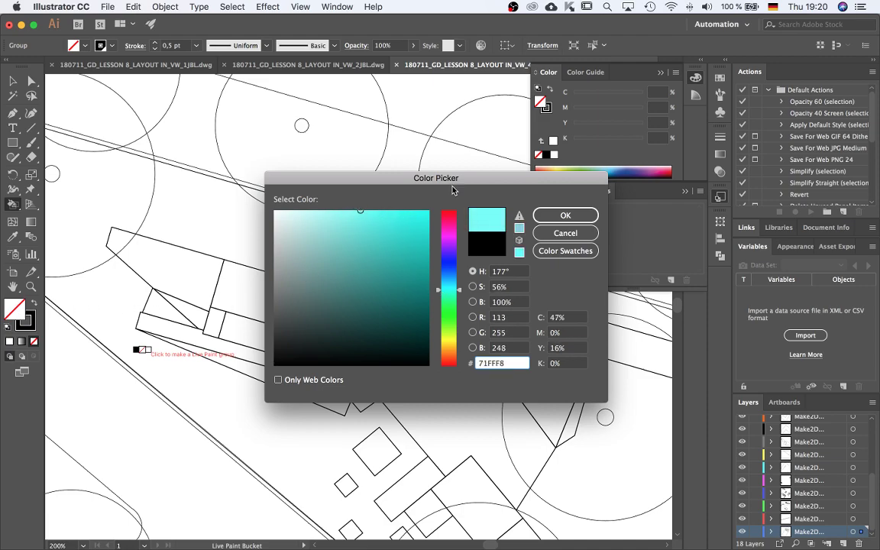
left_click(564, 214)
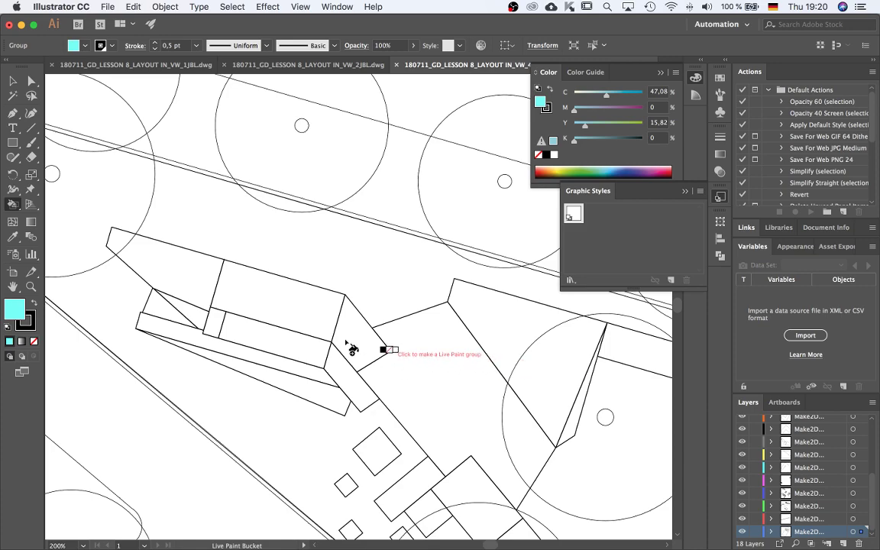
key("Right")
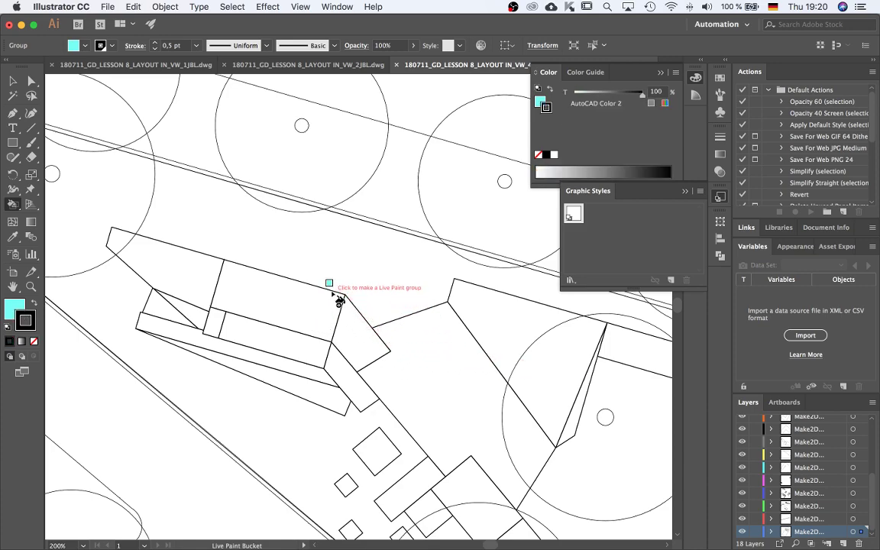
key("v")
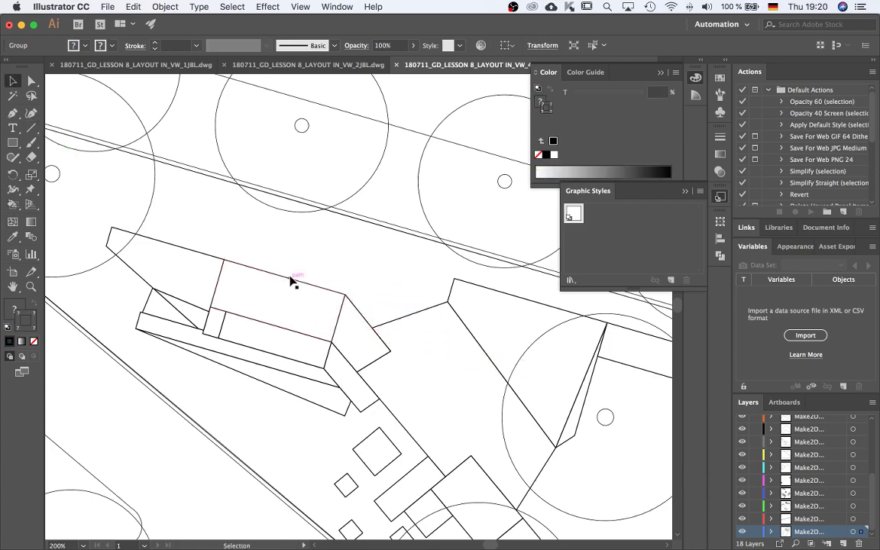
Select all artwork on the building outlines' Make2D layer and hide all other layers
left_click(290, 281)
left_click(861, 421)
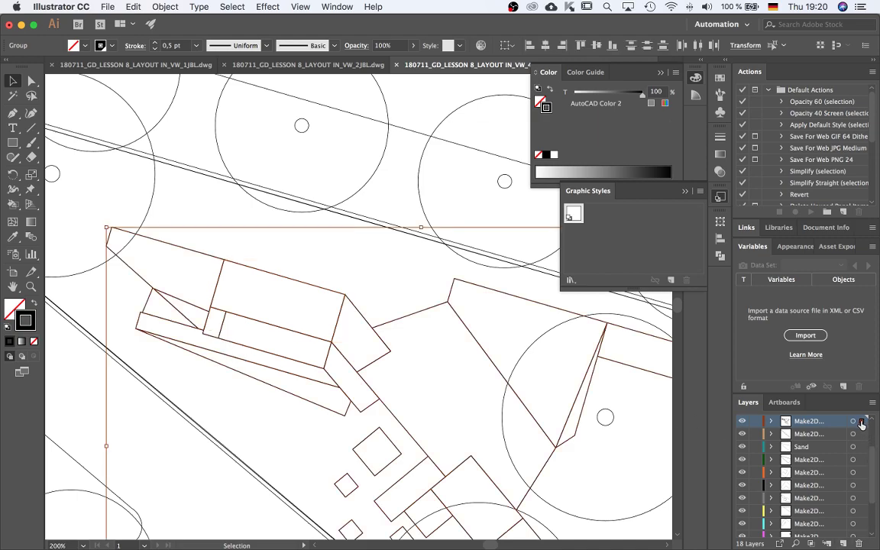
left_click(742, 421, "alt")
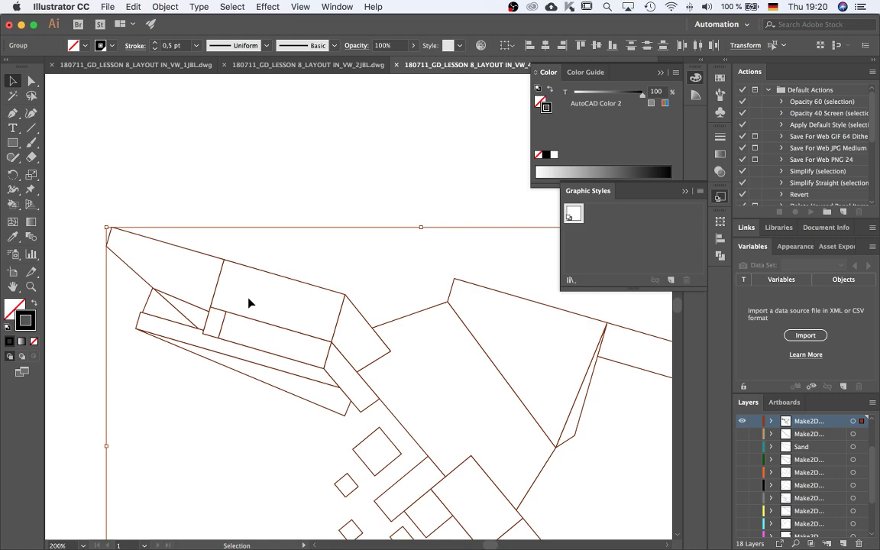
Fill all selected building shapes with turquoise (C 49,56 %, M 0 %, Y 24,72 %, K 0 %) and check the filled polygons
double_click(12, 310)
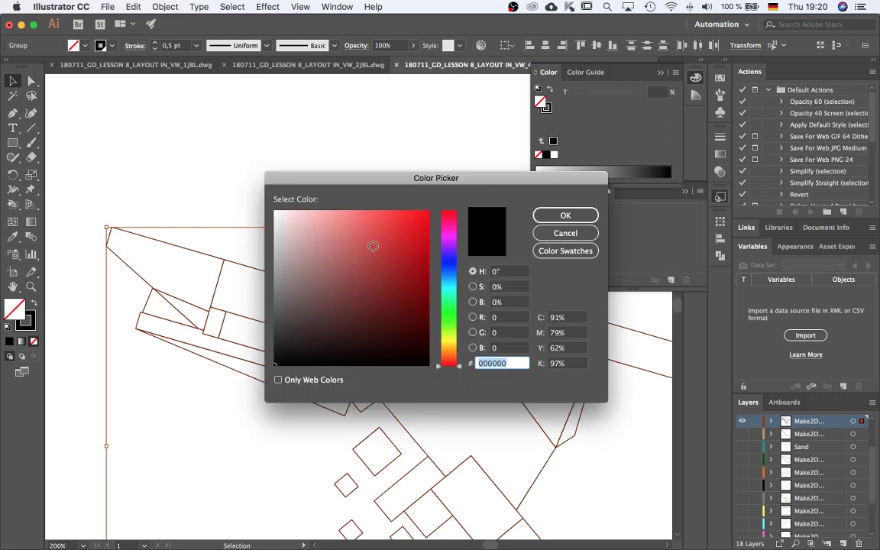
left_click(450, 292)
left_click(361, 214)
left_click(559, 216)
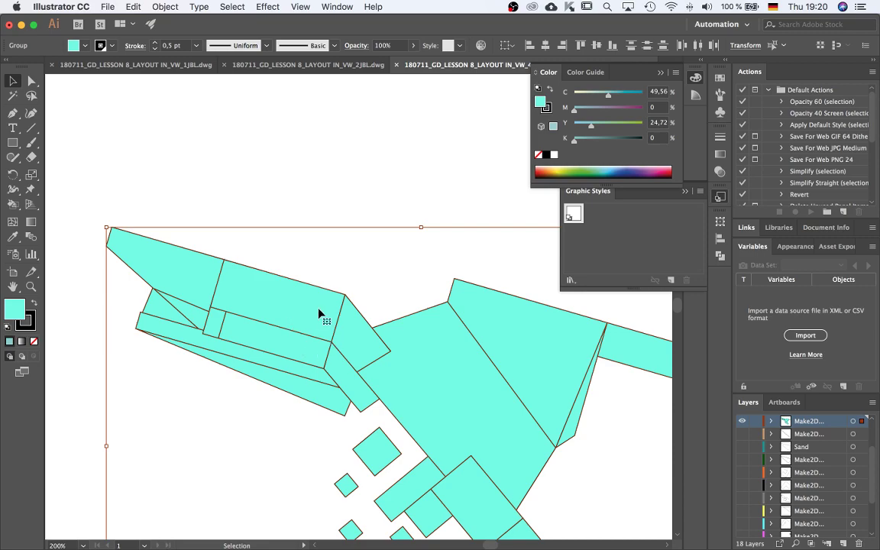
scroll(289, 355, "down", 2)
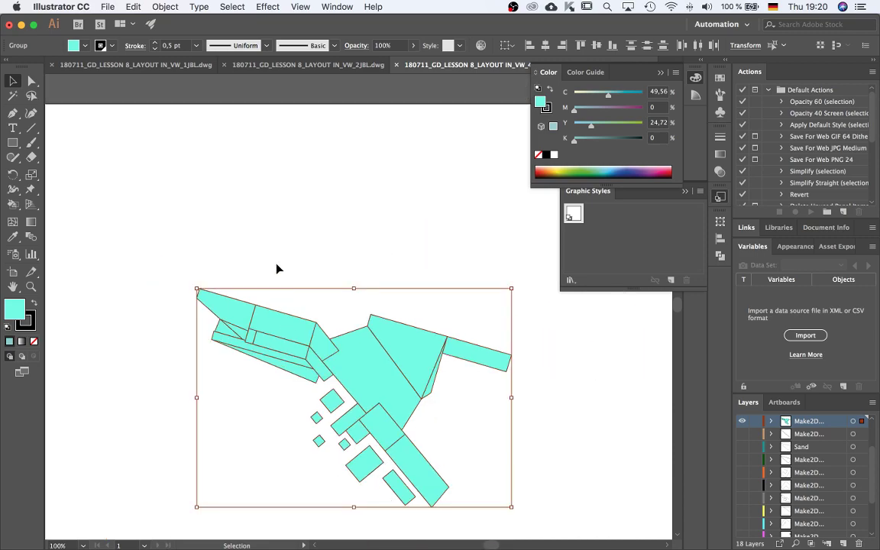
scroll(285, 349, "up", 2)
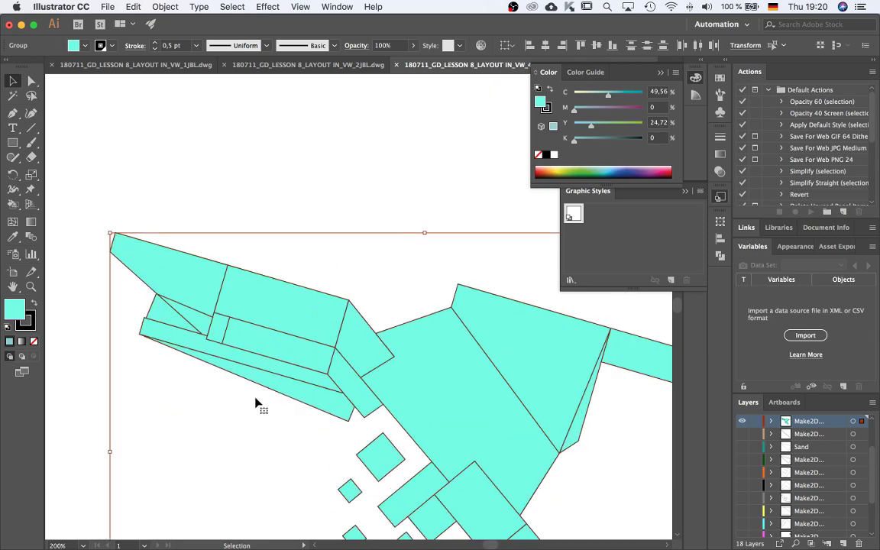
Clear the building shapes' fill and set a light cyan Live Paint colour (C 46,72 %, M 0 %, Y 10,15 %, K 0 %)
scroll(340, 416, "down", 1)
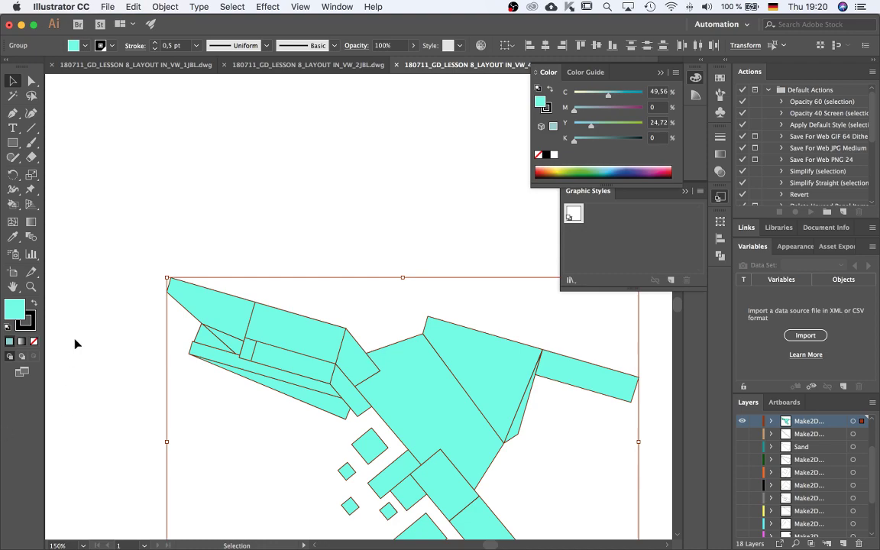
left_click(33, 341)
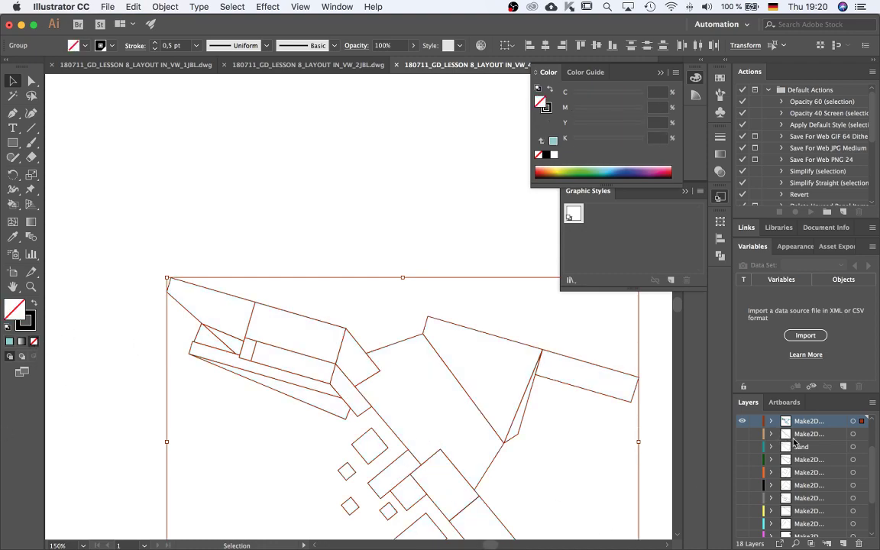
left_click(13, 204)
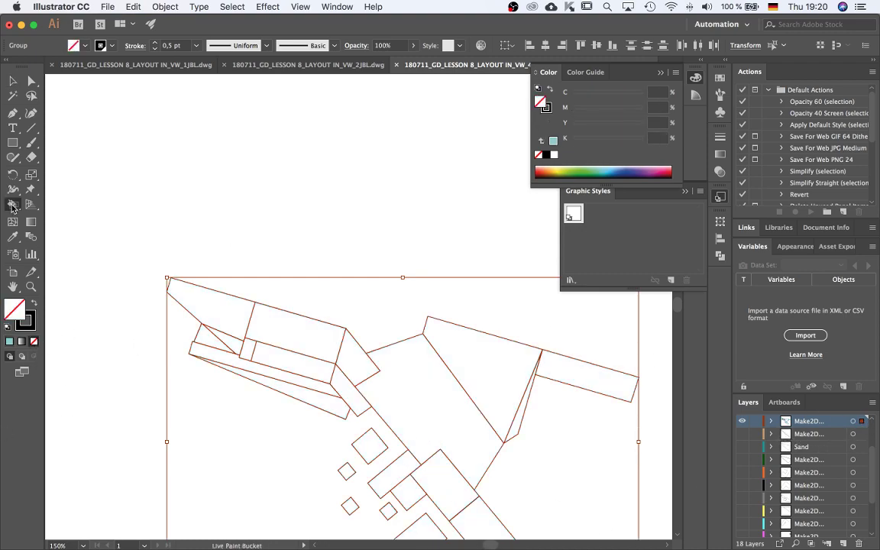
double_click(7, 310)
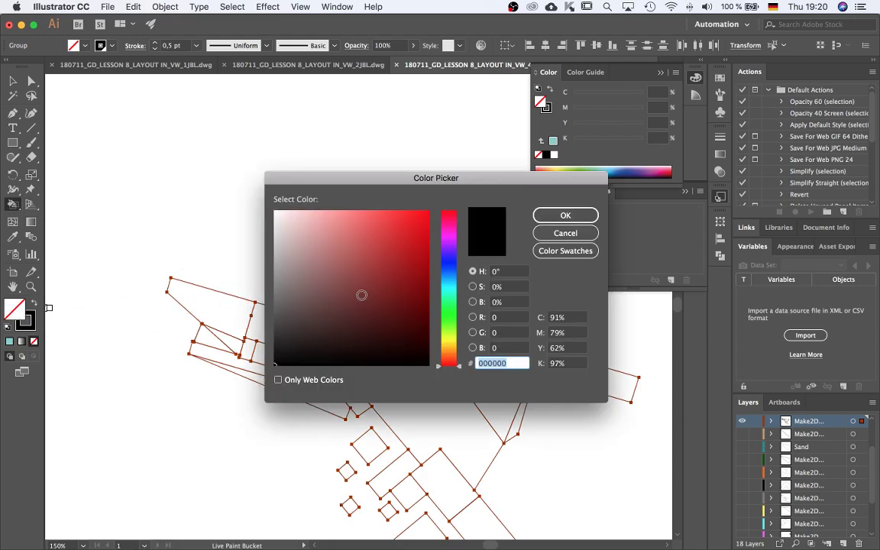
left_click(449, 287)
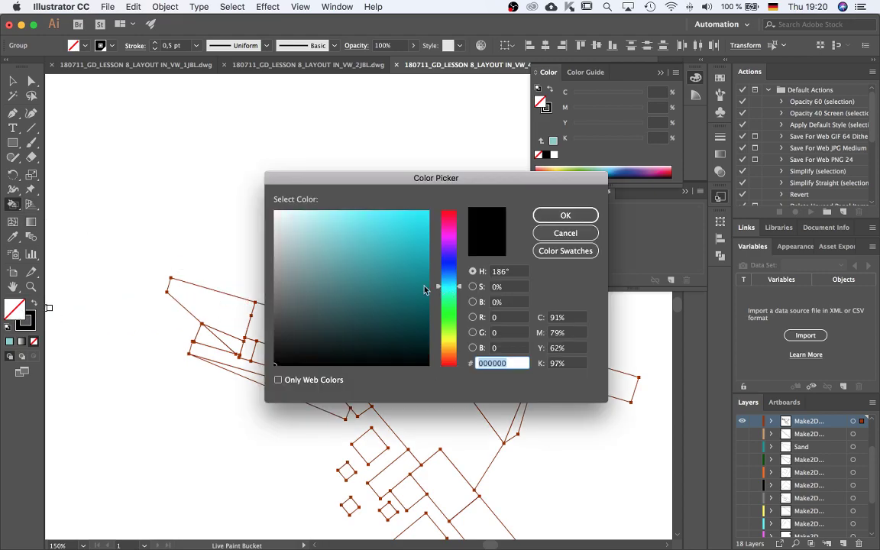
left_click(356, 240)
left_click_drag(356, 240, 359, 203)
left_click(565, 215)
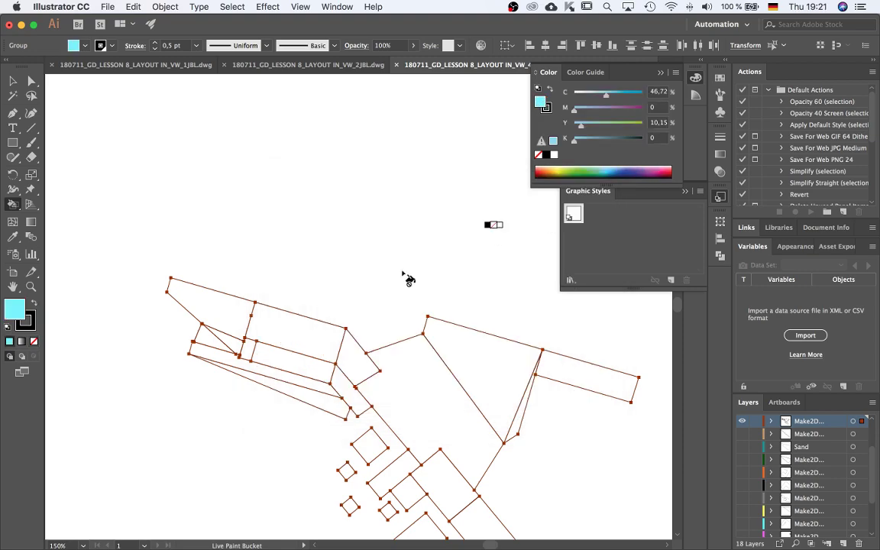
Live Paint six of the building's upper faces with the light cyan and inspect the painted group's bounds and anchor points
left_click(295, 336)
left_click(360, 368)
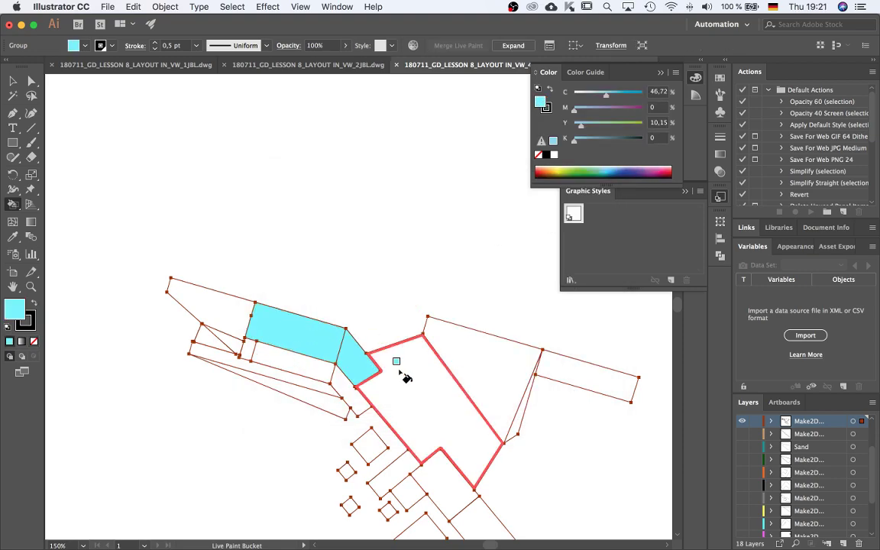
left_click(403, 379)
left_click(457, 354)
left_click(583, 369)
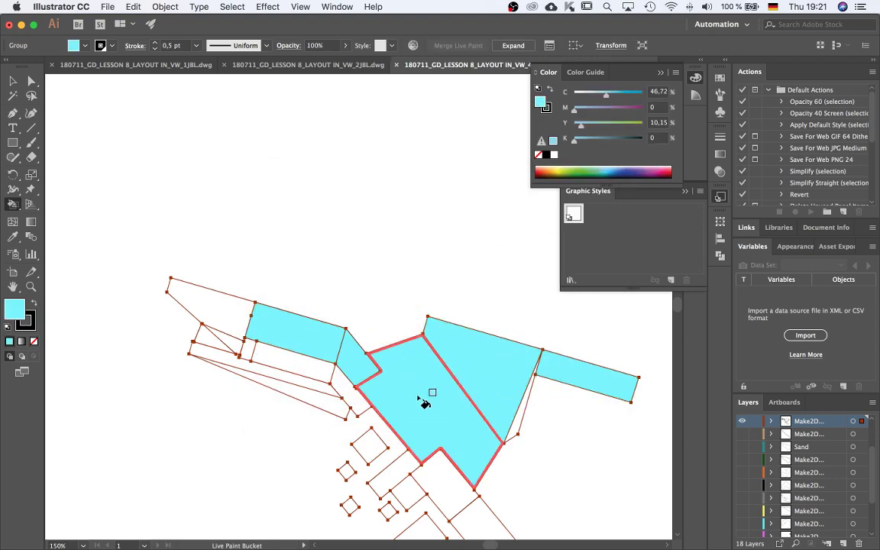
left_click(226, 307)
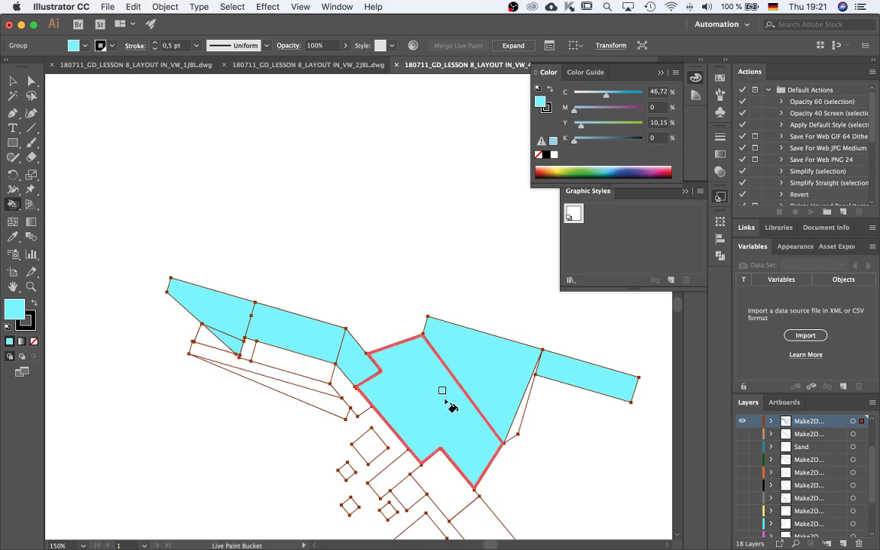
left_click(13, 79)
key("a")
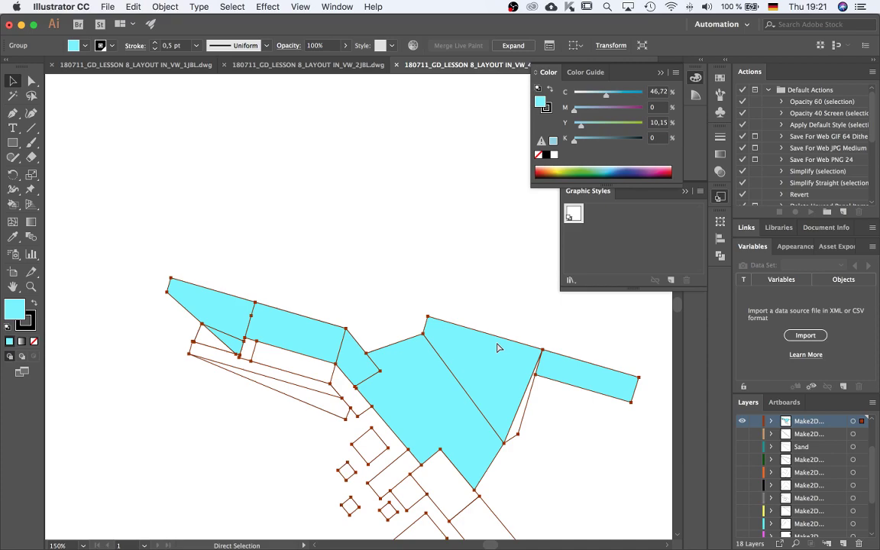
key("v")
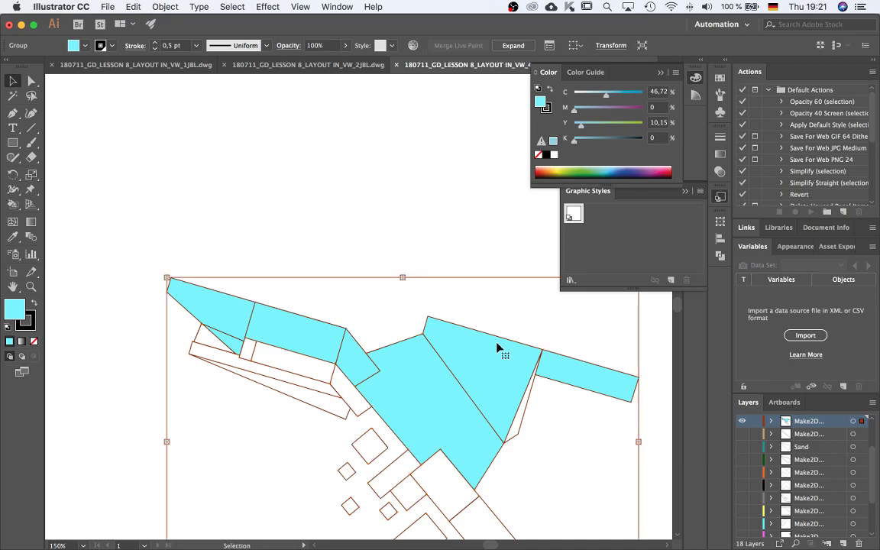
key("a")
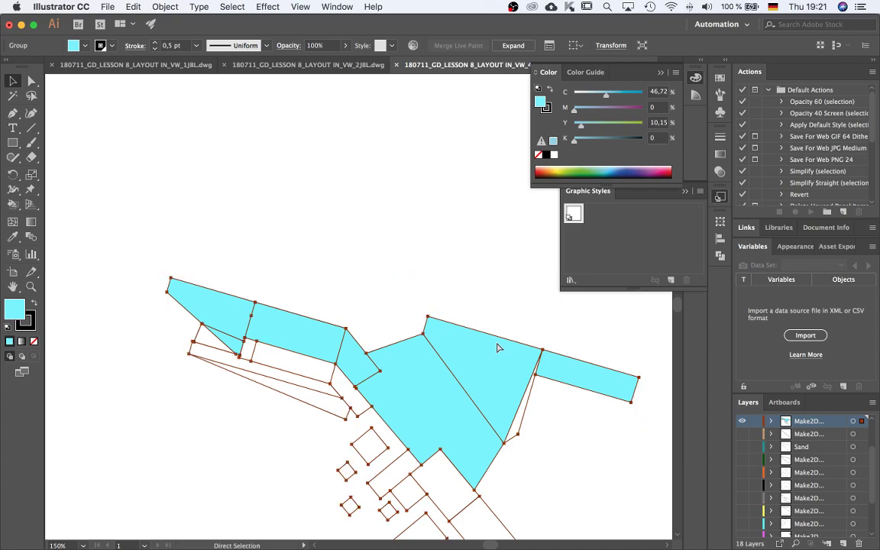
Undo the Live Paint fills and the fill removal until the building shapes have their turquoise fill again
key("super+z")
key("super+z")
key("super+z")
key("super+z")
key("super+z")
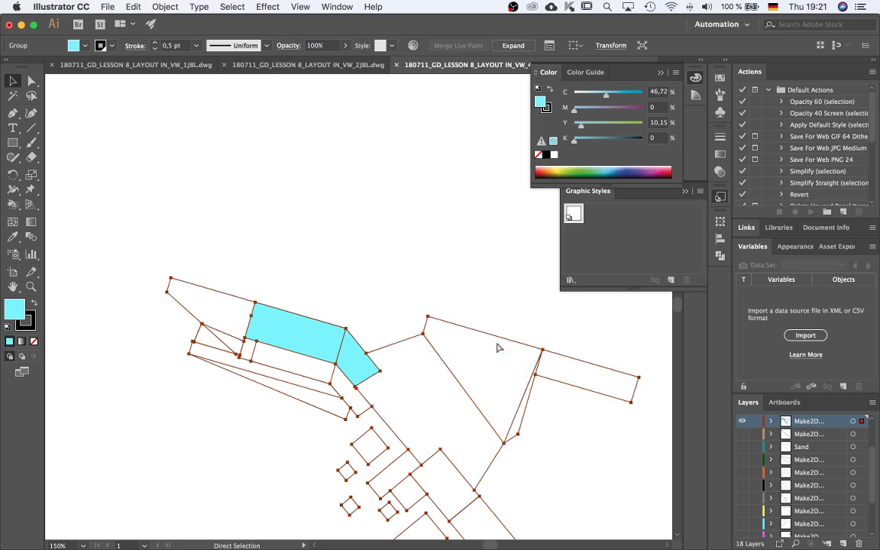
key("super+z")
key("super+z")
key("super+z")
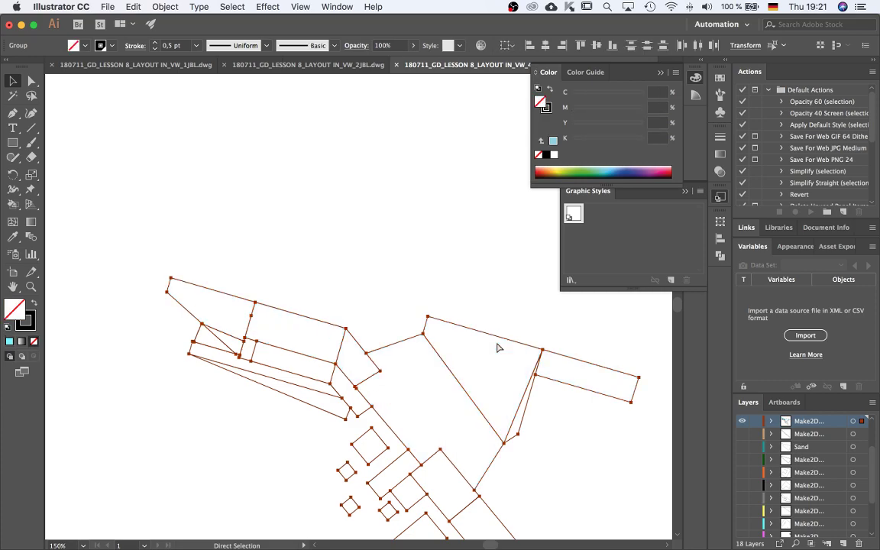
key("v")
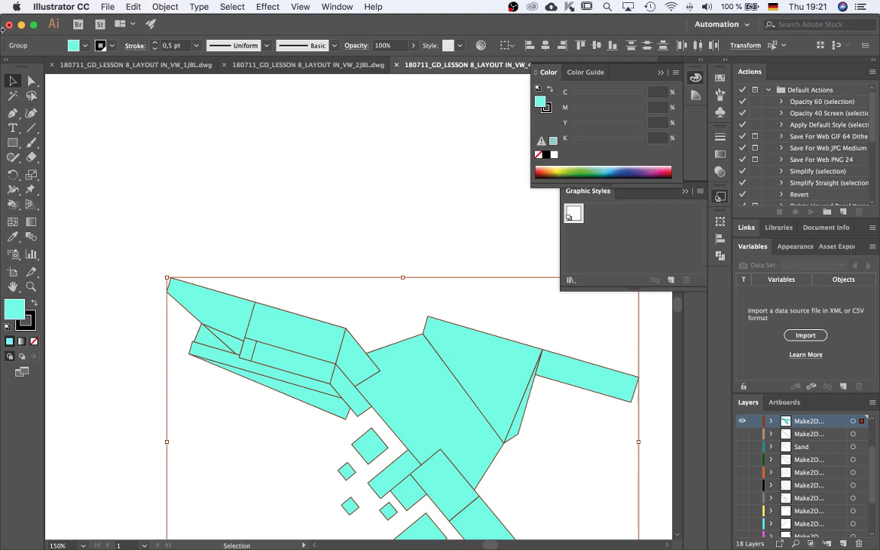
Deselect the building shapes, show all layers again and review the turquoise building within the whole plan
scroll(184, 197, "down", 2)
left_click(213, 201)
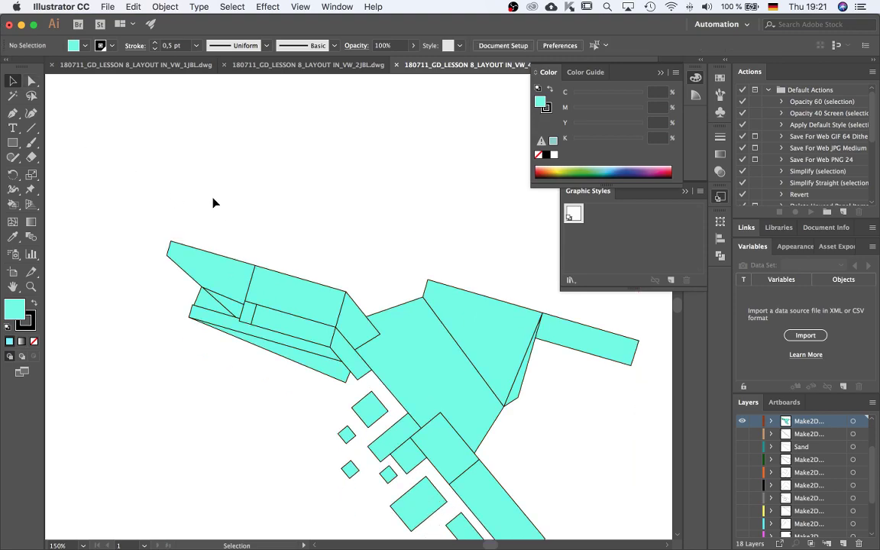
left_click(742, 421, "super")
left_click(742, 421, "super")
left_click(742, 421, "alt")
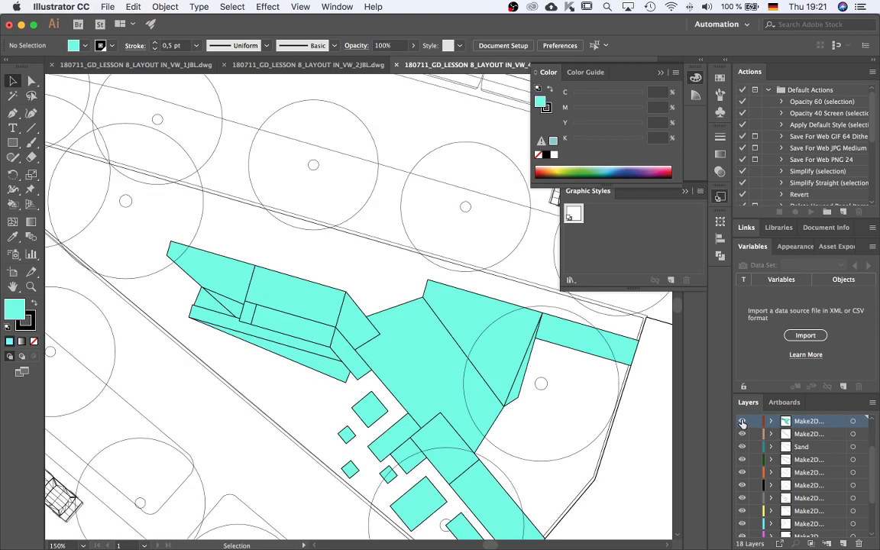
scroll(450, 403, "down", 3)
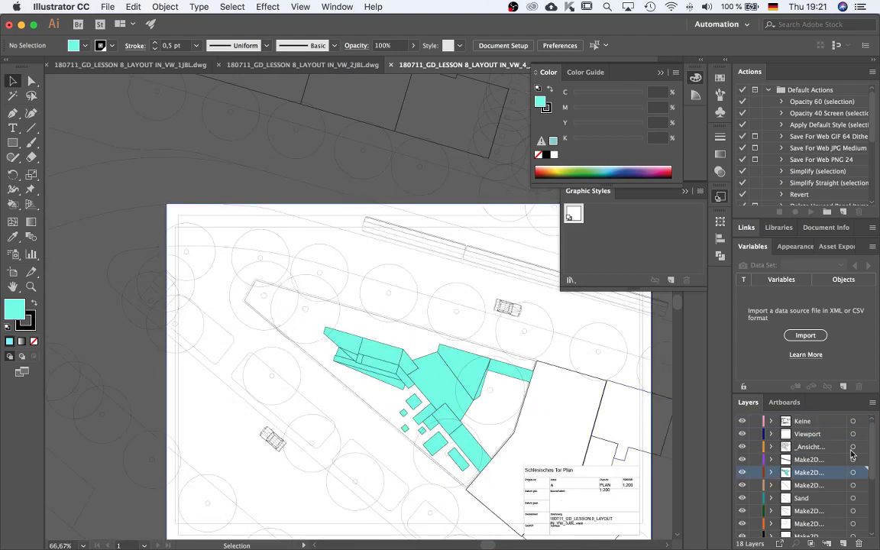
scroll(223, 300, "down", 1)
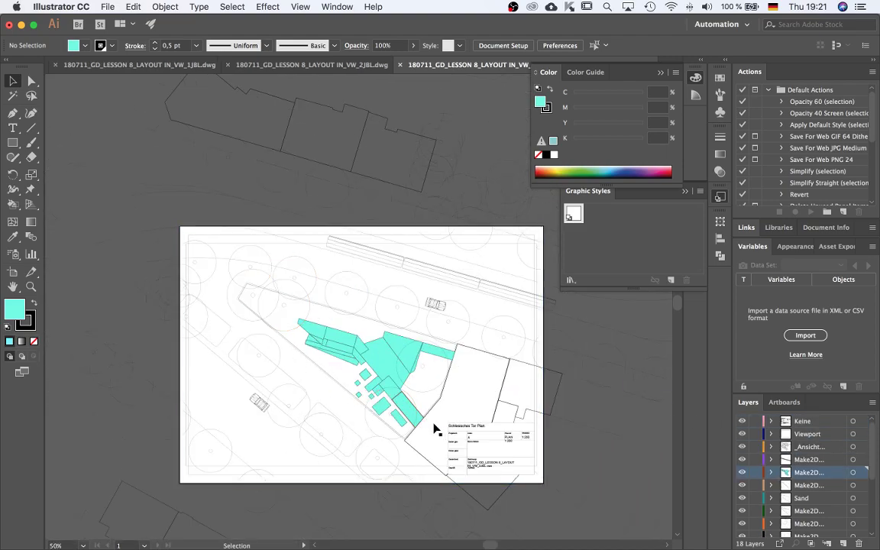
scroll(432, 422, "up", 2)
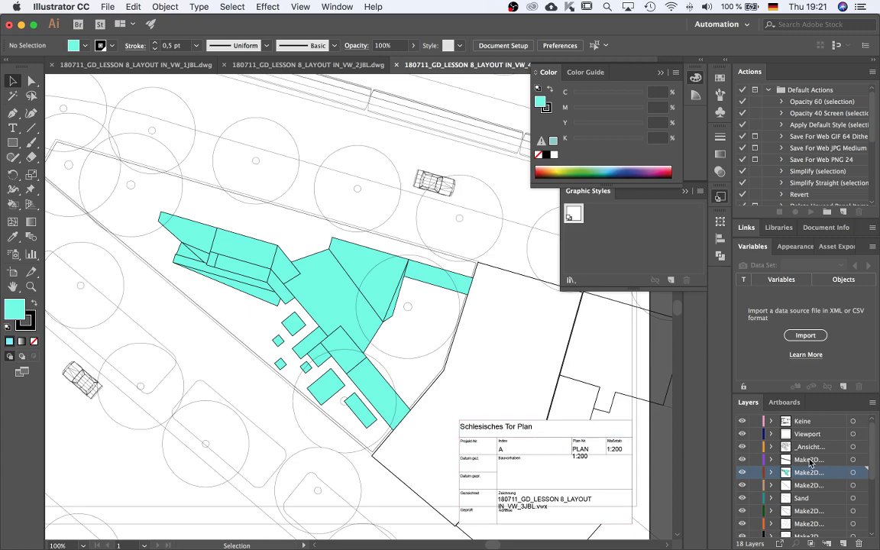
Make the _Ansicht layer with the tree circles active, hide all other layers and look over its outlines
left_click(795, 436)
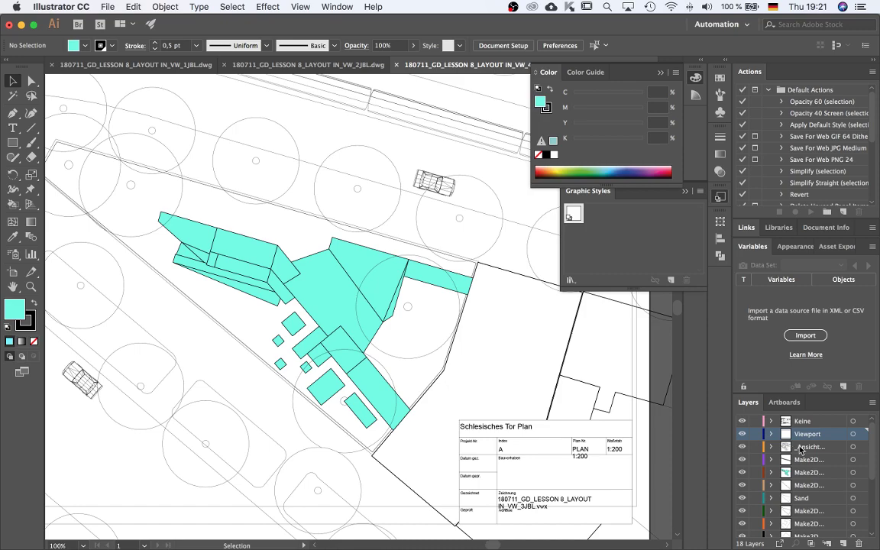
left_click(800, 448)
left_click(741, 448, "alt")
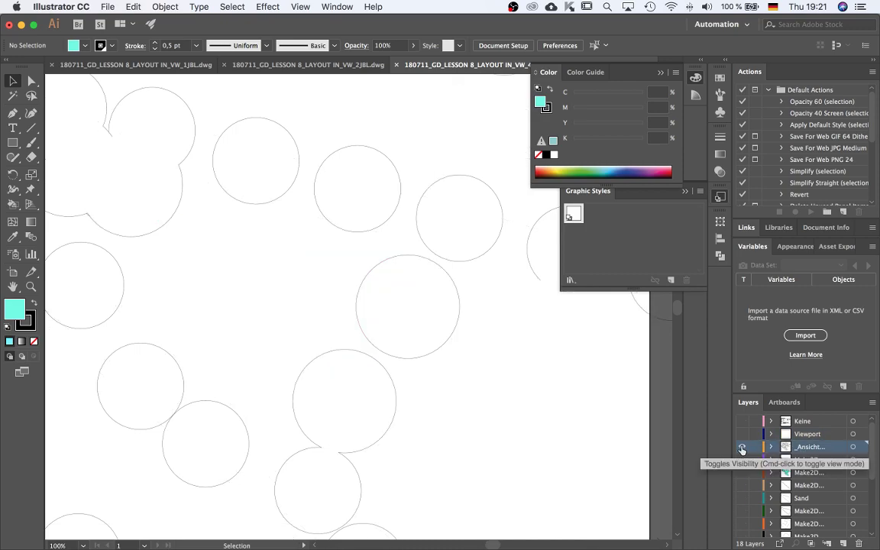
scroll(378, 342, "down", 2)
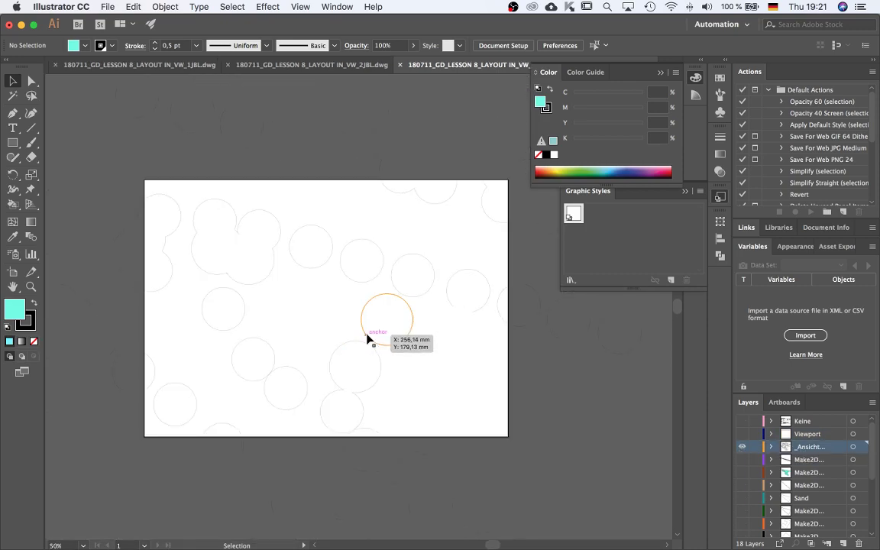
scroll(377, 336, "up", 2)
scroll(378, 336, "down", 2)
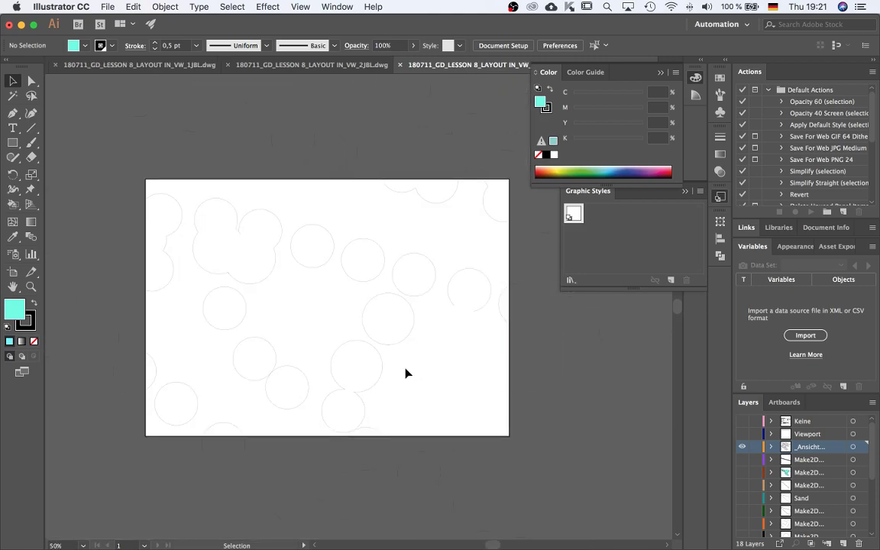
Try filling all artwork on the _Ansicht layer with soft green (R 140, G 198, B 137) and clear the fill again
key("super+a")
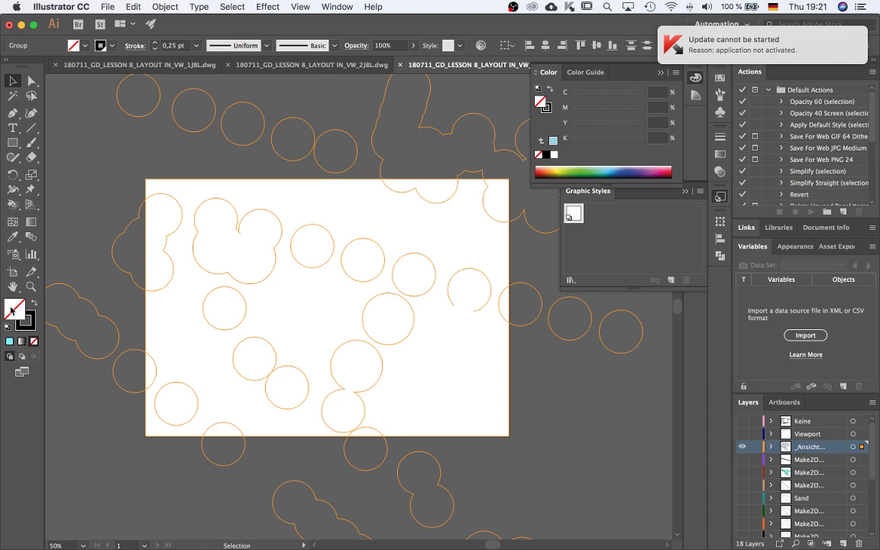
double_click(11, 309)
left_click(449, 318)
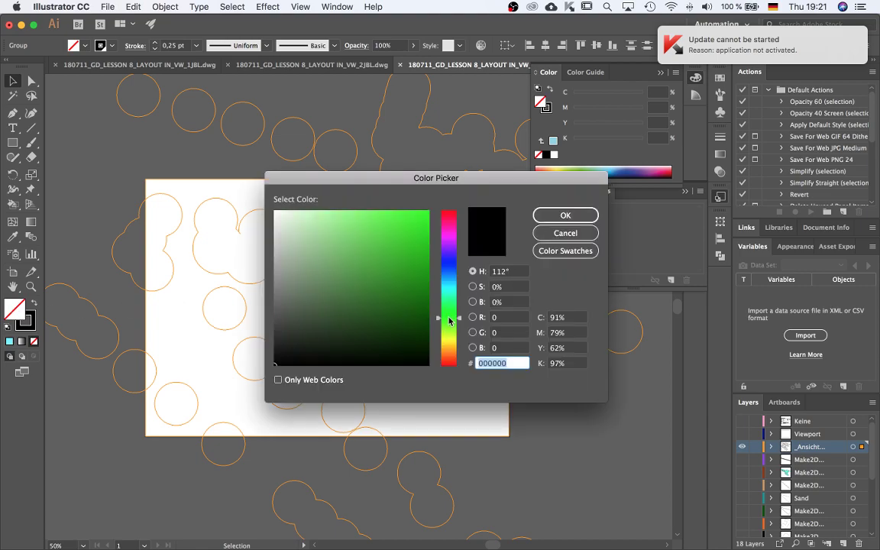
left_click(450, 301)
left_click_drag(375, 263, 368, 220)
left_click(452, 316)
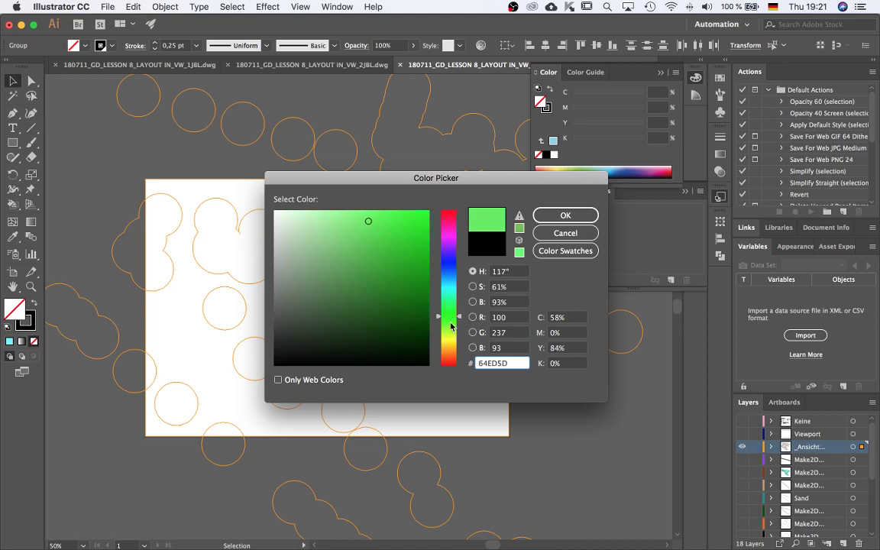
left_click(322, 242)
left_click(565, 215)
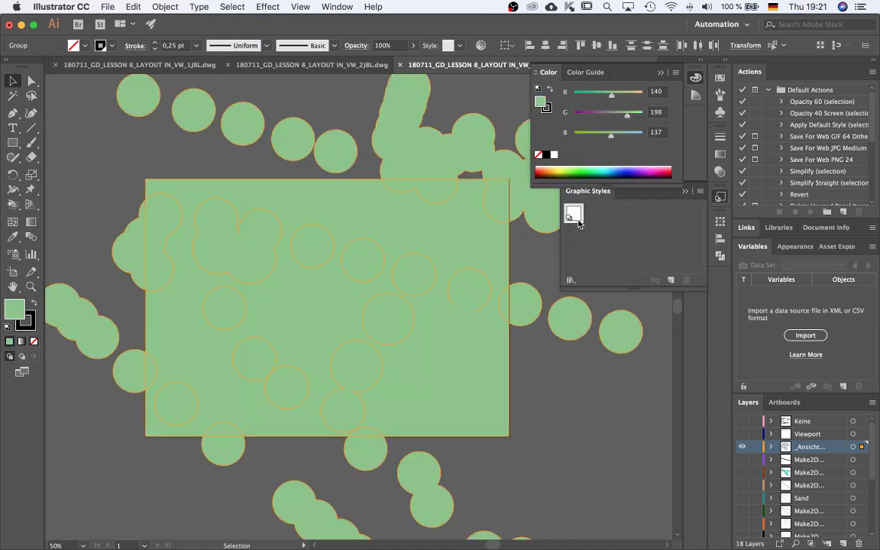
key("slash")
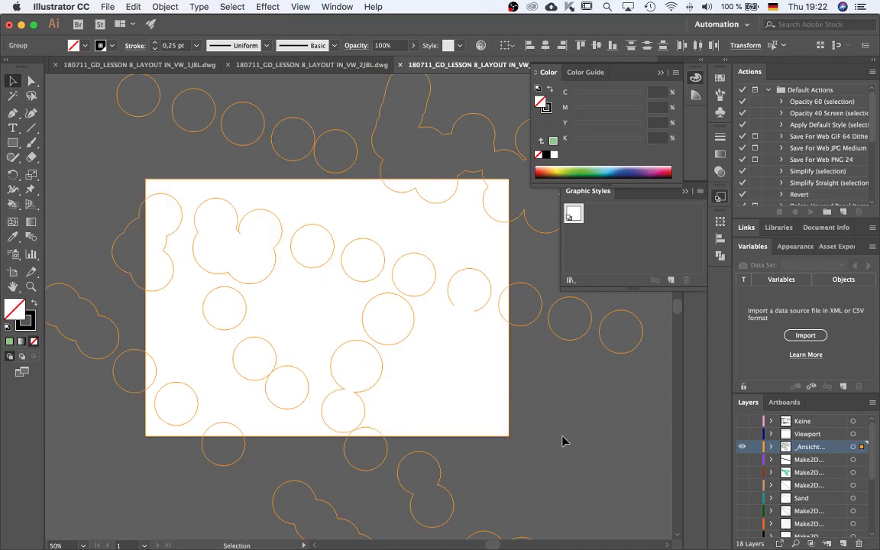
Select all tree outlines without the rectangular page frame, apply the soft green fill to them and clear it again
left_click(526, 425)
left_click(509, 421)
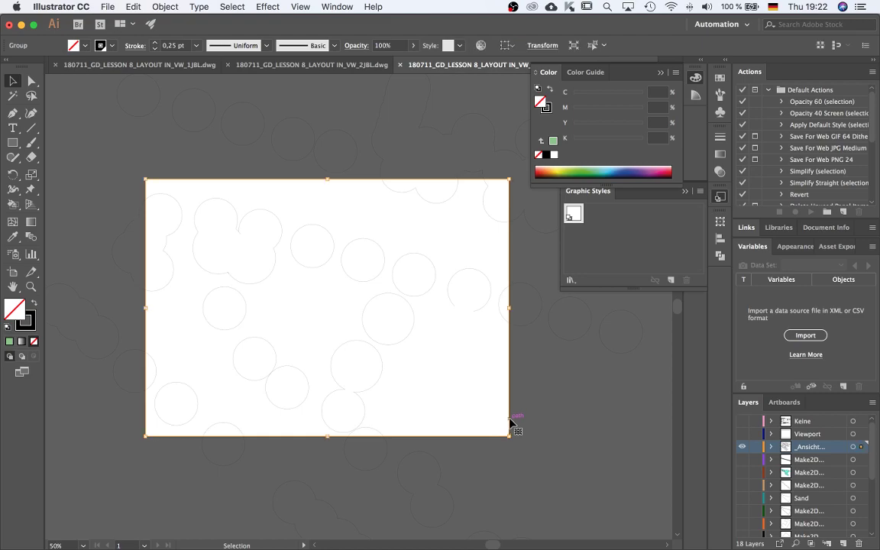
left_click(557, 393)
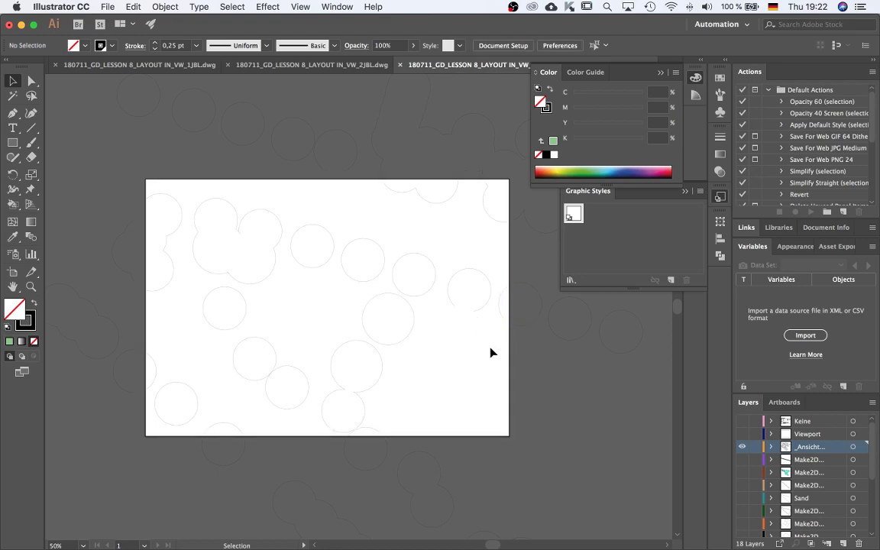
key("super+a")
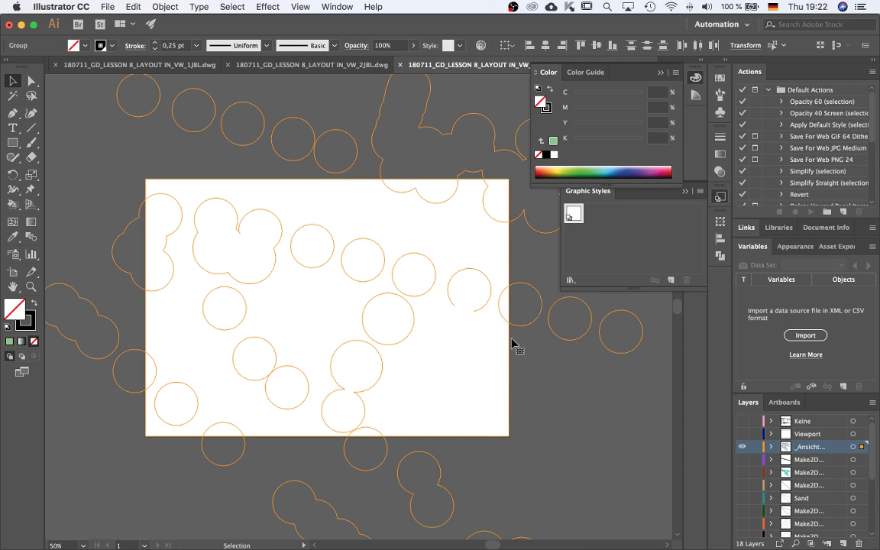
left_click(510, 423, "shift")
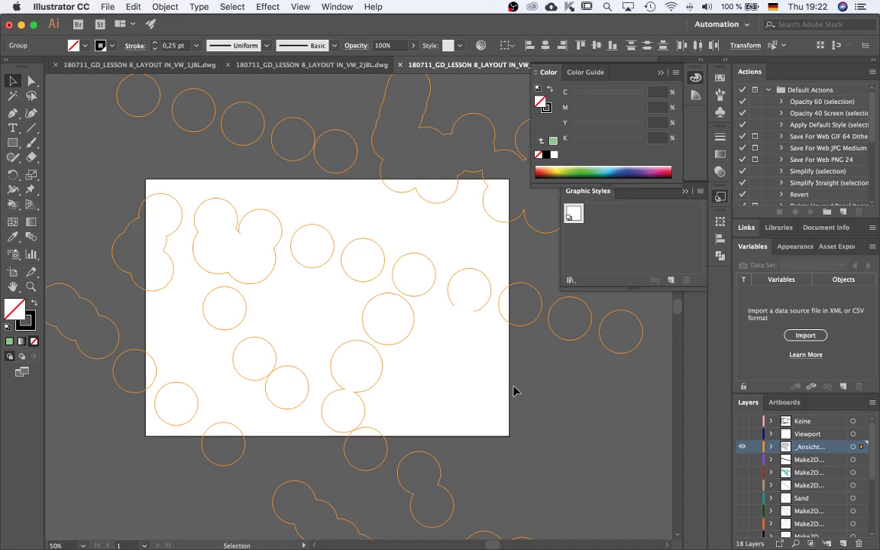
left_click(9, 344)
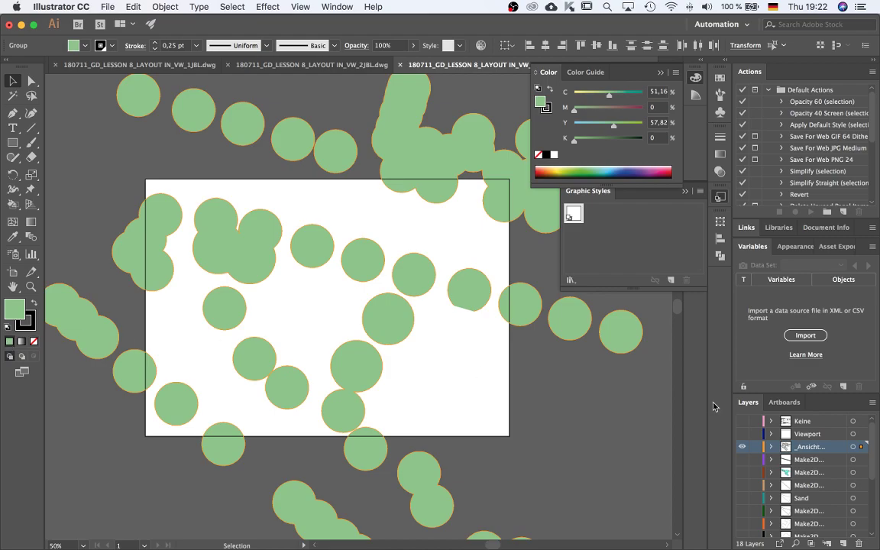
left_click(34, 343)
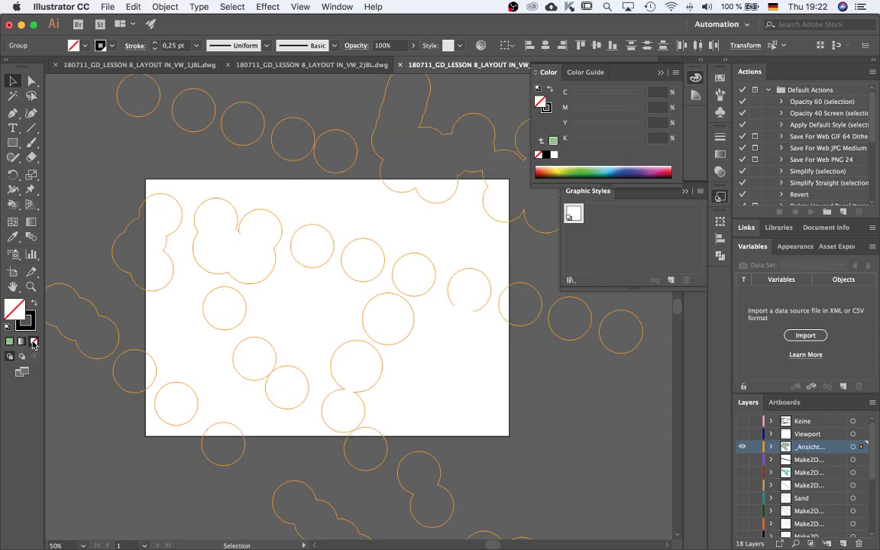
Fill the selected tree outlines on the _Ansicht layer with the soft green and deselect them
left_click(9, 342)
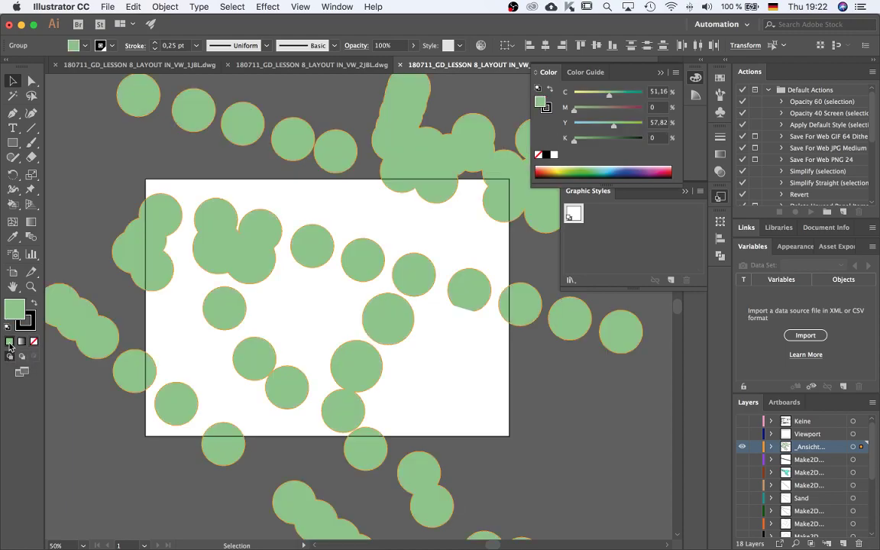
key("ctrl+z")
left_click(9, 342)
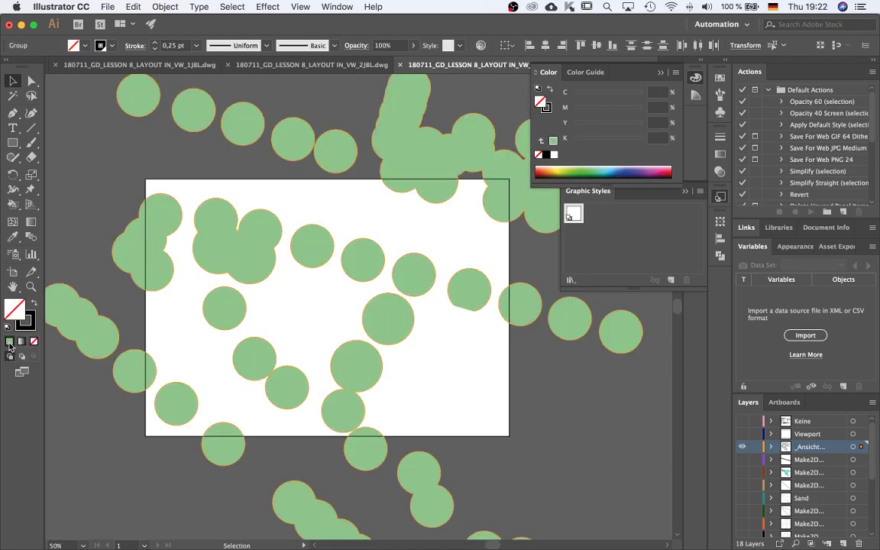
left_click(534, 382)
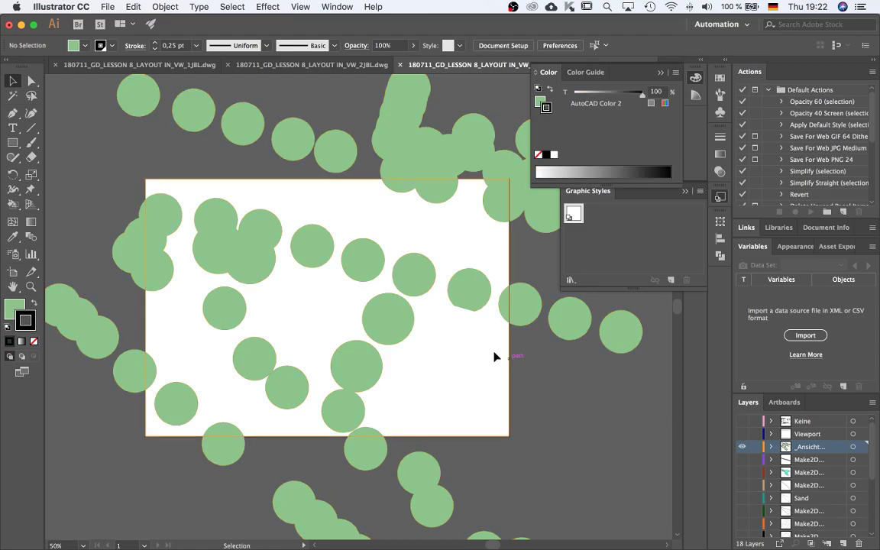
Show all layers again and review the green trees within the whole plan
scroll(383, 367, "up", 6)
scroll(396, 383, "down", 6)
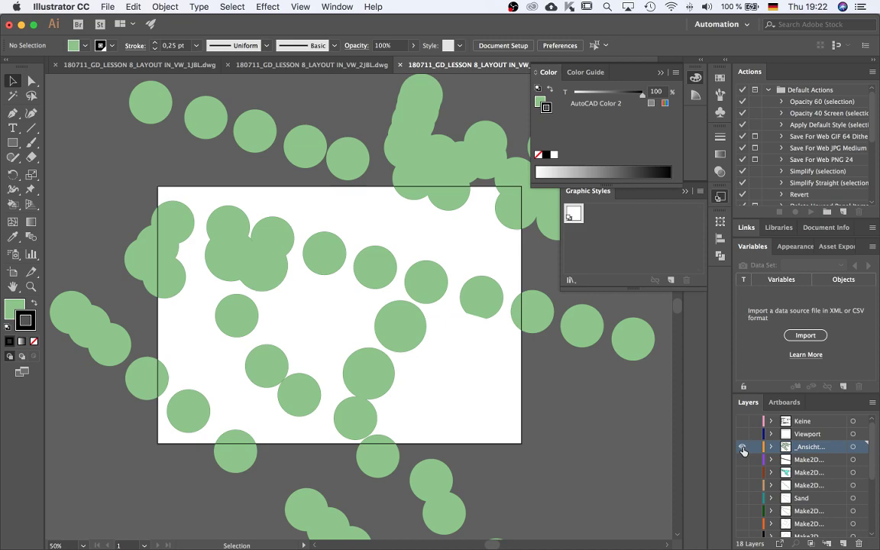
left_click(742, 448, "alt")
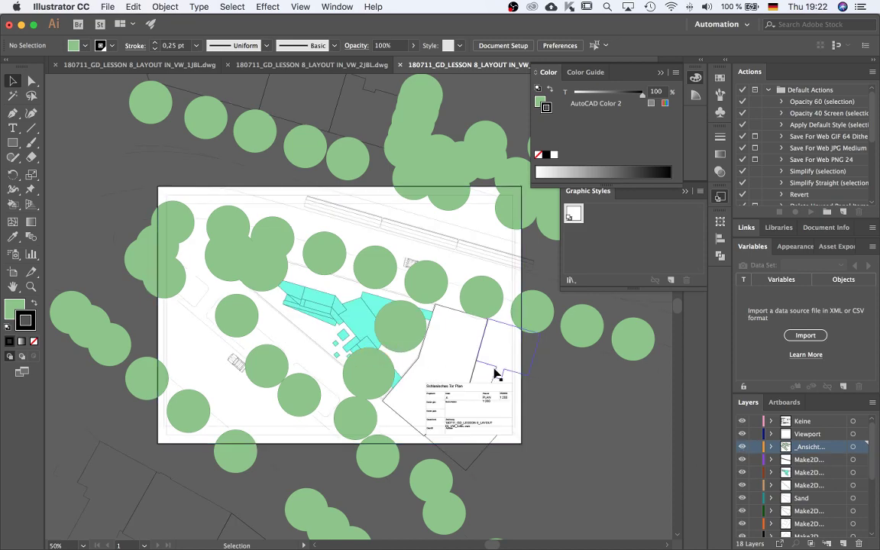
scroll(261, 299, "up", 1)
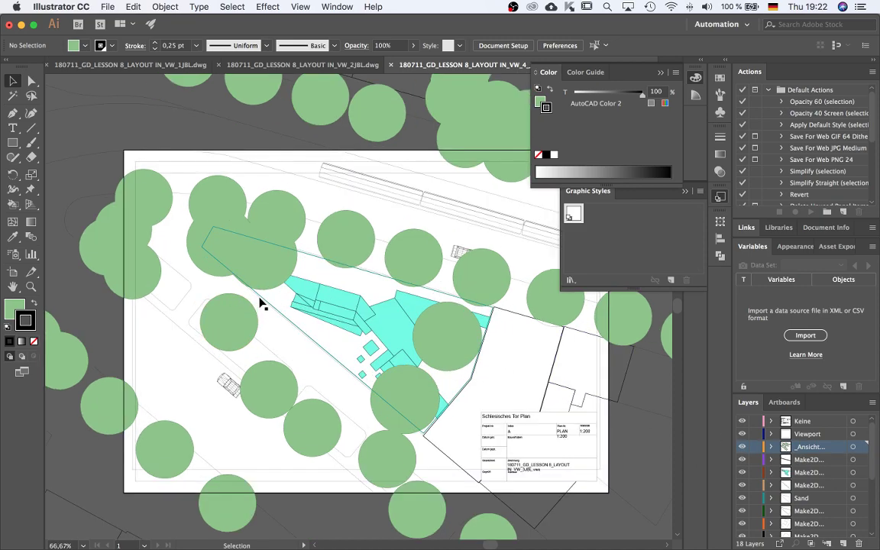
Hide all layers except the Make2D layer with the long segmented strip and examine its outlines
left_click(741, 460, "alt")
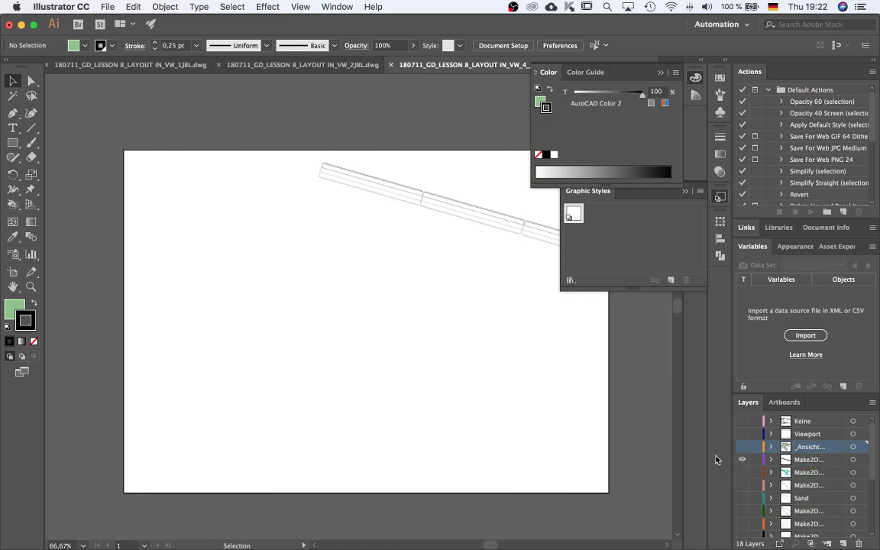
scroll(258, 340, "down", 2)
scroll(358, 275, "up", 4)
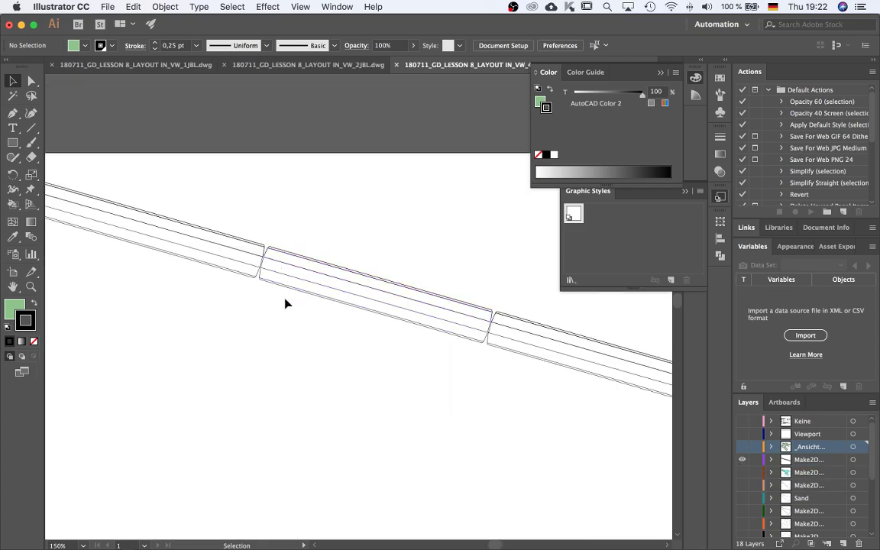
scroll(300, 281, "up", 2)
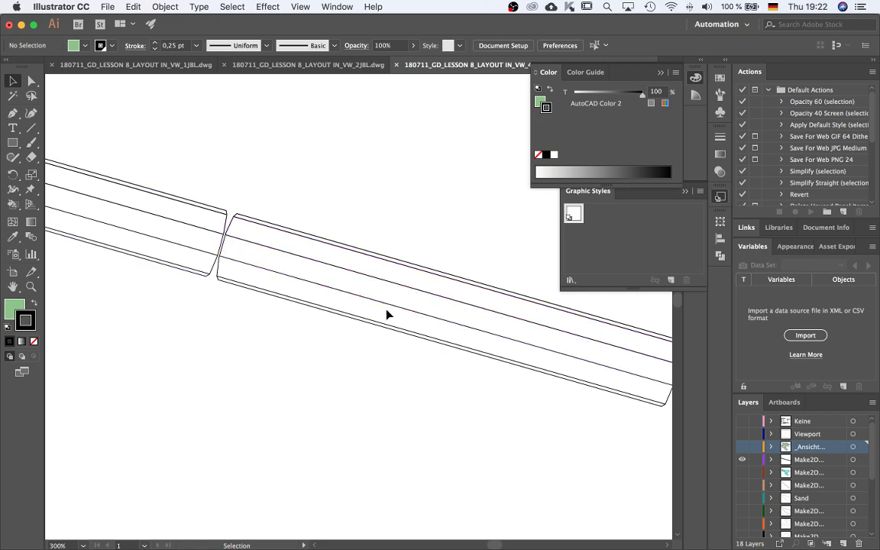
scroll(377, 310, "down", 2)
scroll(206, 251, "up", 2)
scroll(458, 296, "down", 1)
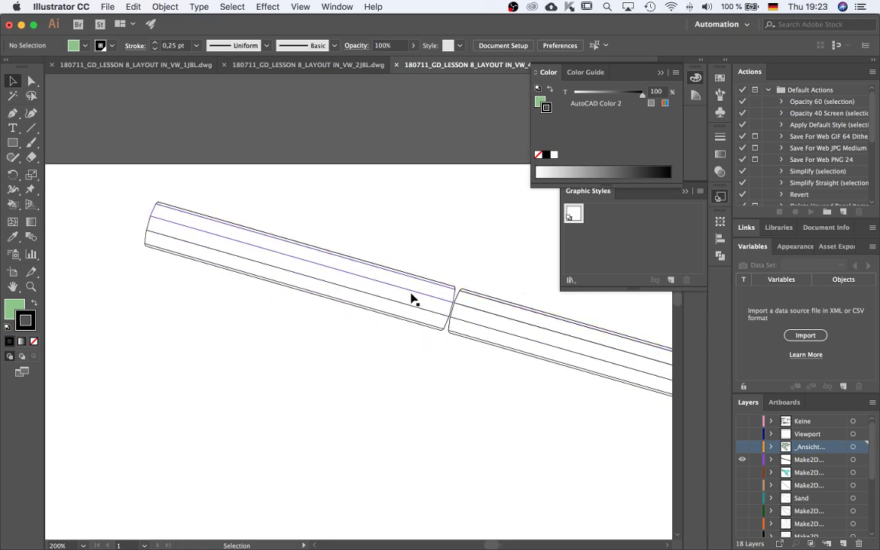
Try filling the whole segmented strip with yellow (C 10,91, M 2,21, Y 70,71, K 0) and undo the fill
left_click(338, 288)
scroll(336, 289, "down", 2)
scroll(336, 289, "up", 2)
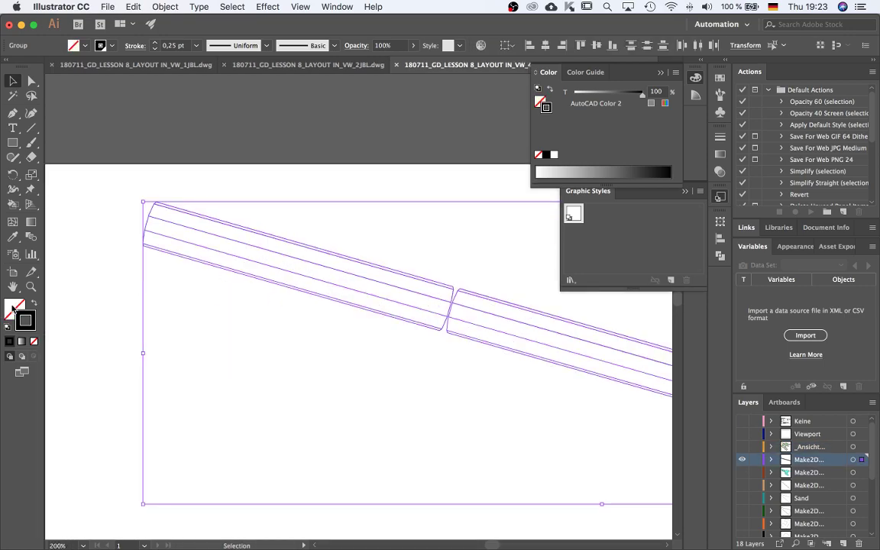
double_click(13, 307)
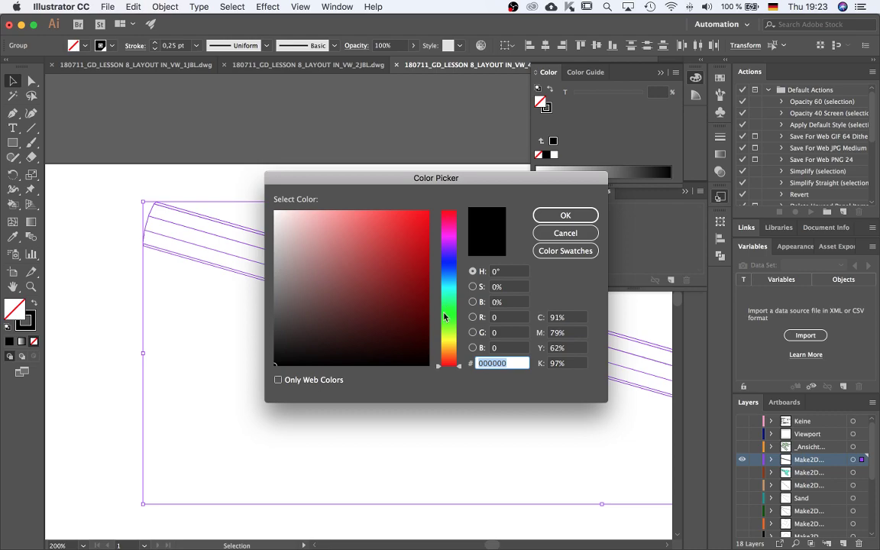
left_click(445, 343)
left_click_drag(348, 219, 365, 219)
left_click(569, 216)
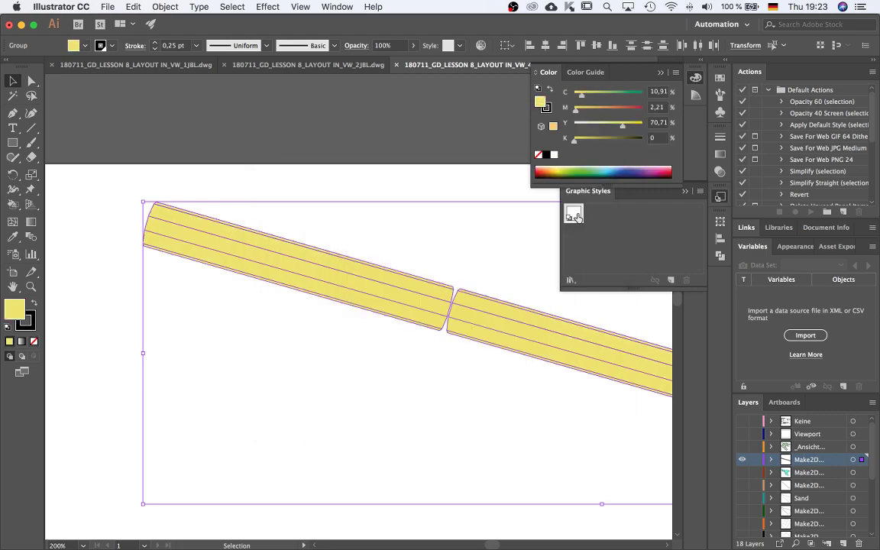
scroll(203, 274, "down", 3)
scroll(214, 279, "up", 3)
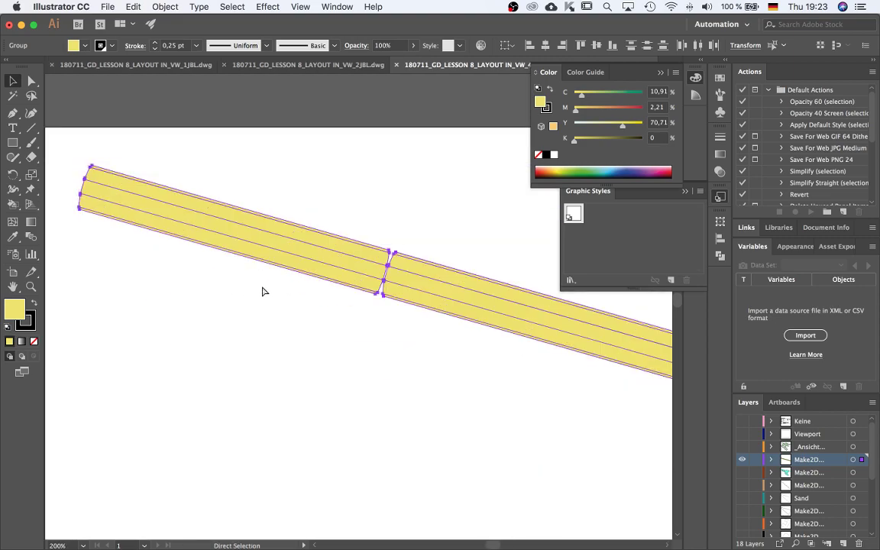
key("ctrl+z")
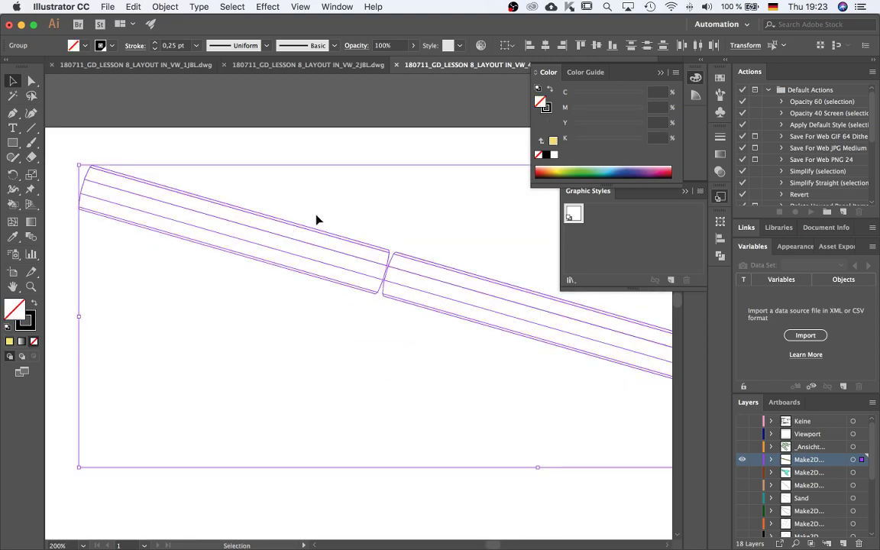
Examine at high magnification how the strip's lines meet at the joint between two segments
scroll(378, 290, "up", 3)
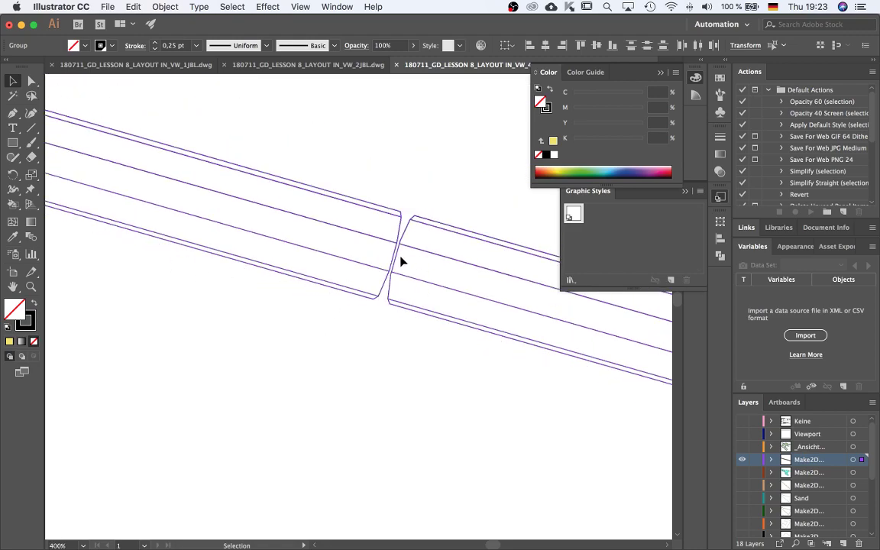
scroll(403, 262, "up", 15)
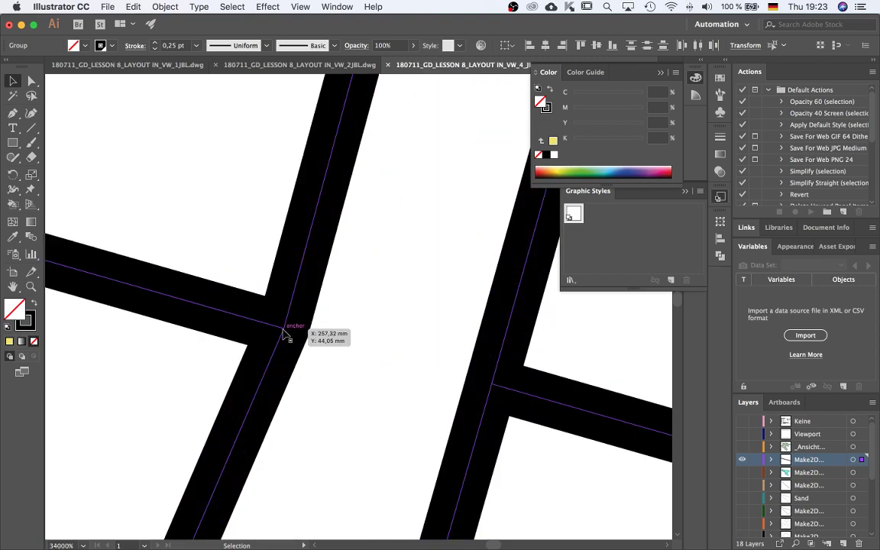
scroll(287, 334, "down", 20)
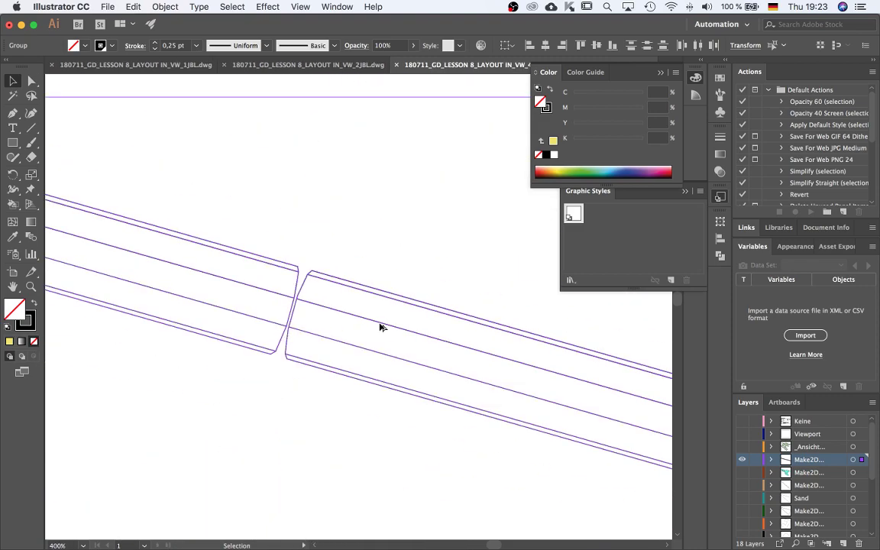
scroll(373, 330, "up", 3)
scroll(359, 328, "down", 3)
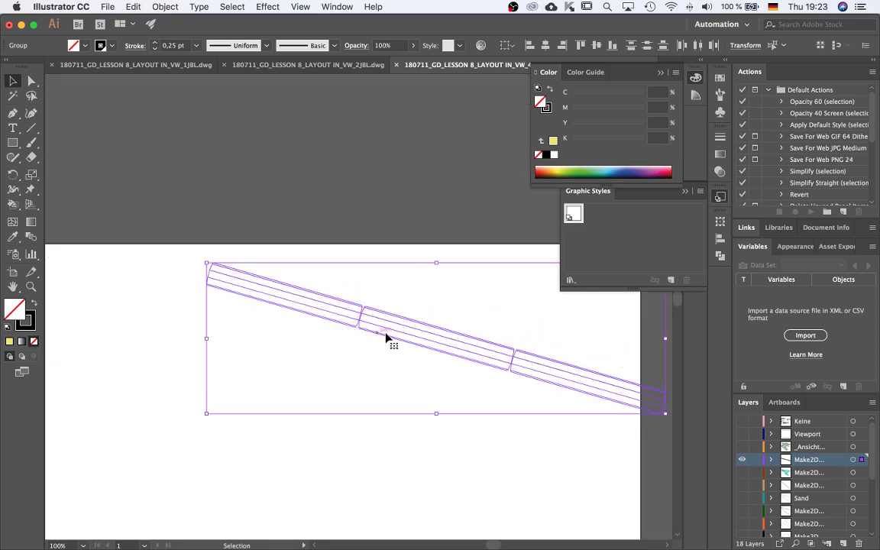
scroll(356, 238, "down", 2)
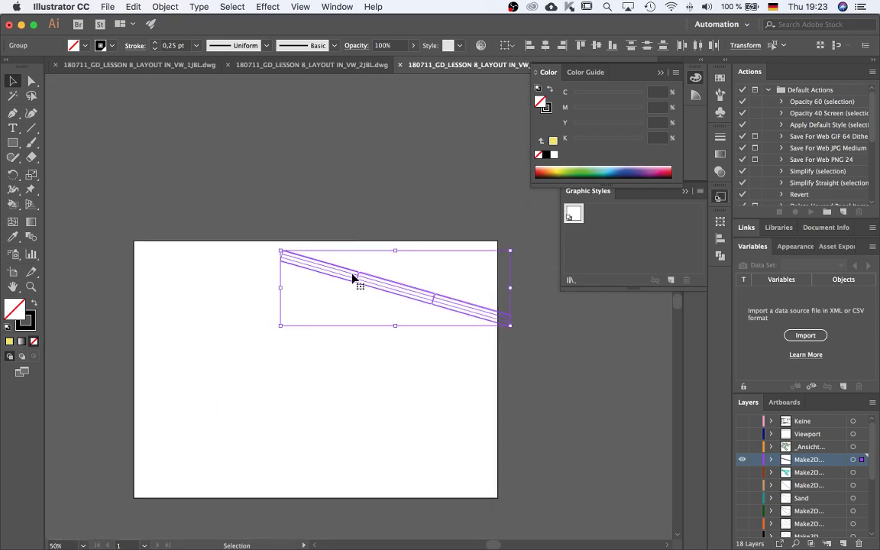
scroll(355, 283, "up", 3)
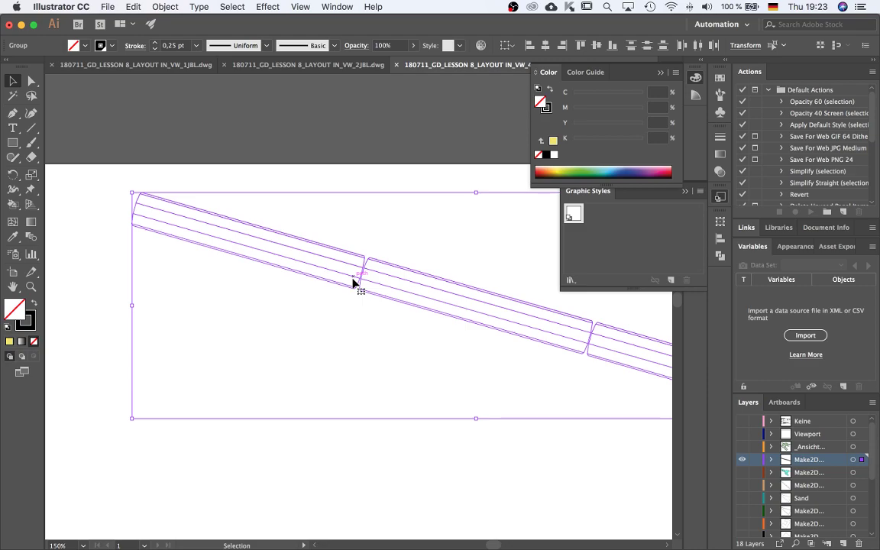
scroll(358, 279, "up", 15)
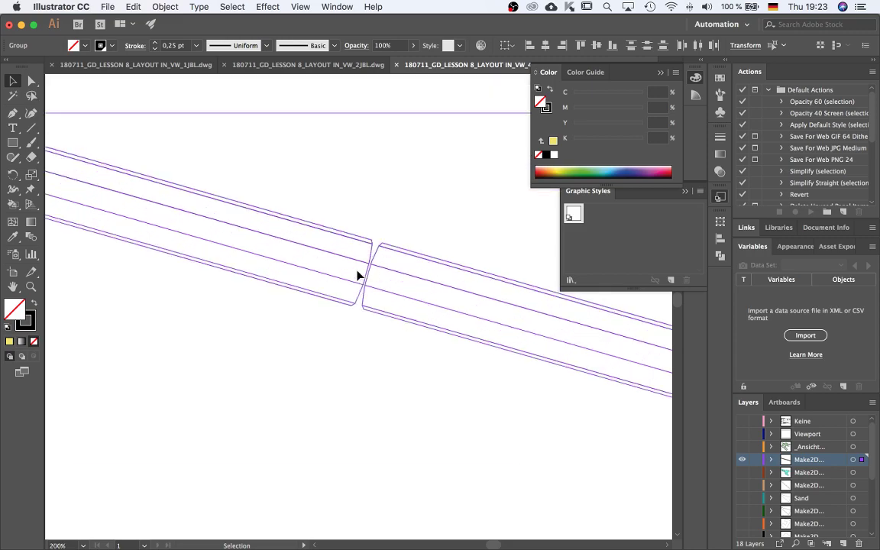
scroll(359, 334, "up", 6)
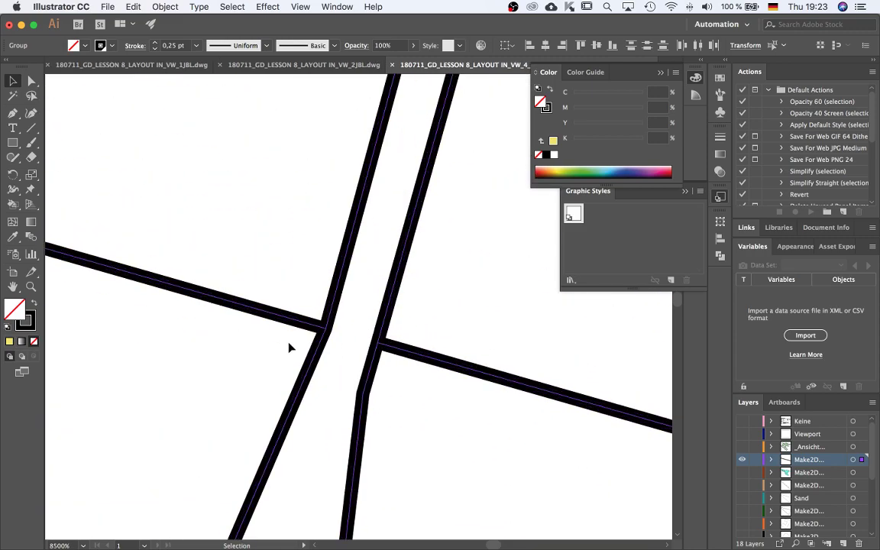
scroll(351, 368, "down", 20)
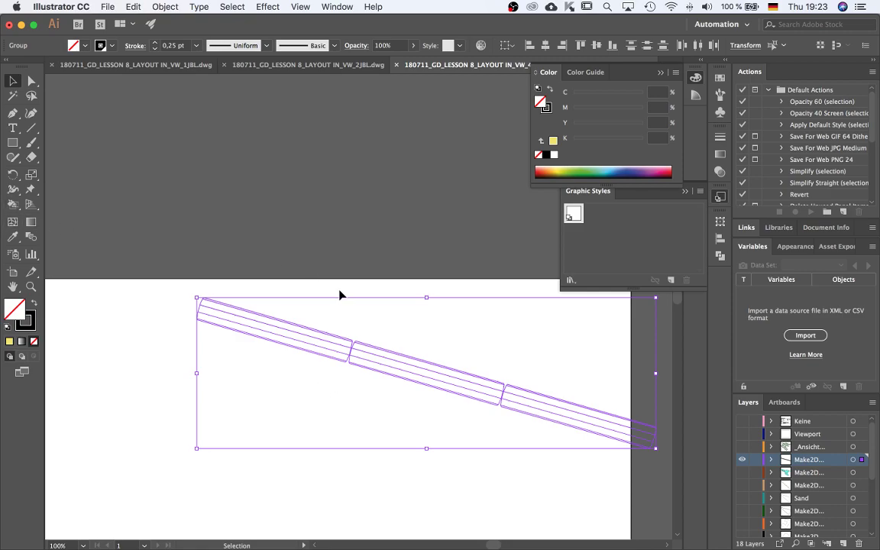
Switch to the Live Paint Bucket, try the yellow fill on the strip and clear it again
key("k")
left_click(355, 330)
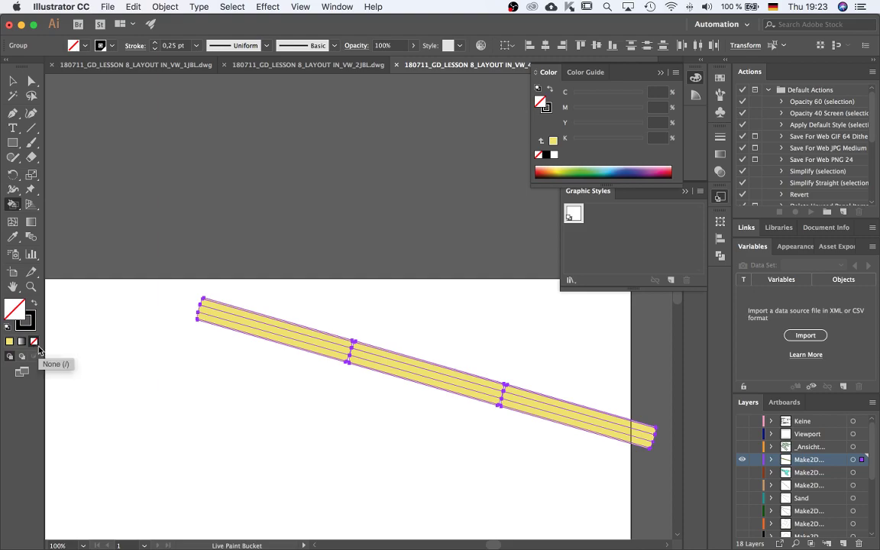
left_click(35, 342)
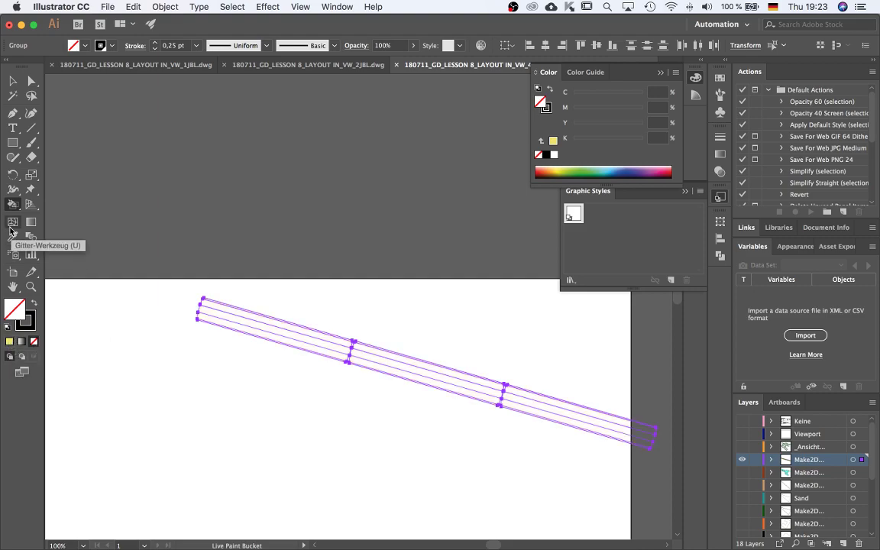
Set the fill colour for Live Paint to light yellow-green (C 16,92, M 0, Y 71,85, K 0)
double_click(20, 307)
left_click(450, 339)
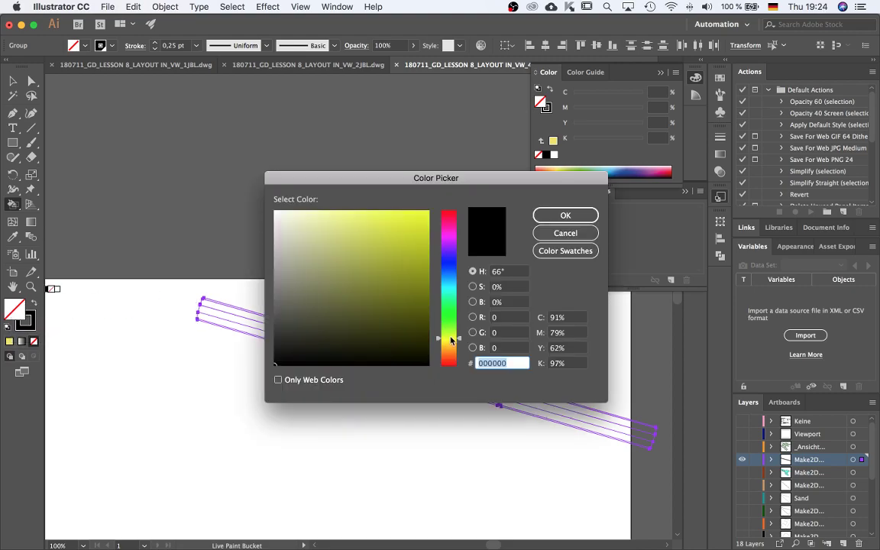
left_click(371, 216)
left_click(566, 215)
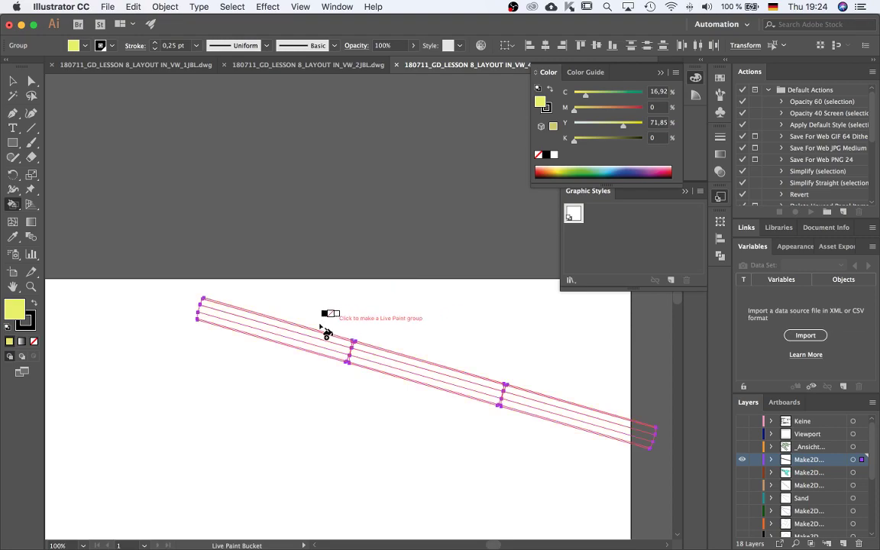
Make the strip a Live Paint group and paint the three inner bands of two adjacent segments light yellow-green
key("super+equal")
key("super+equal")
key("super+equal")
key("super+equal")
key("super+equal")
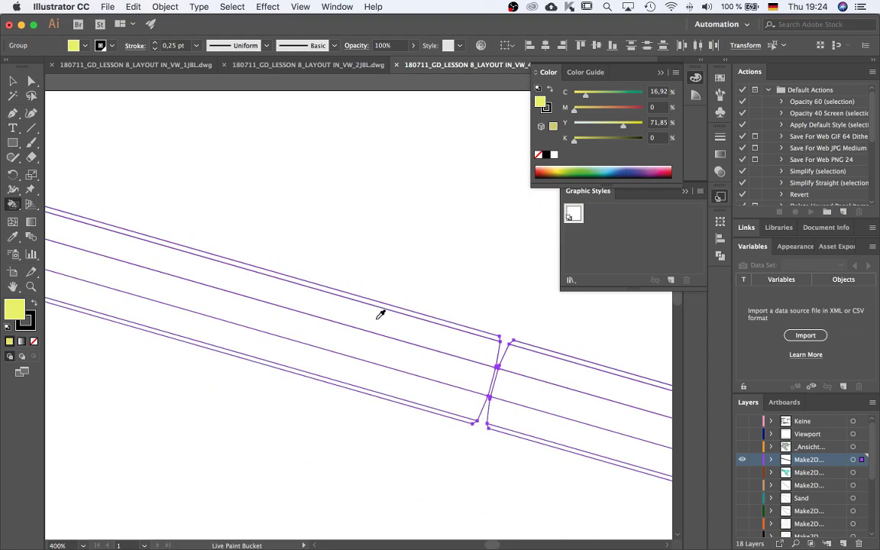
key("super+equal")
key("super+equal")
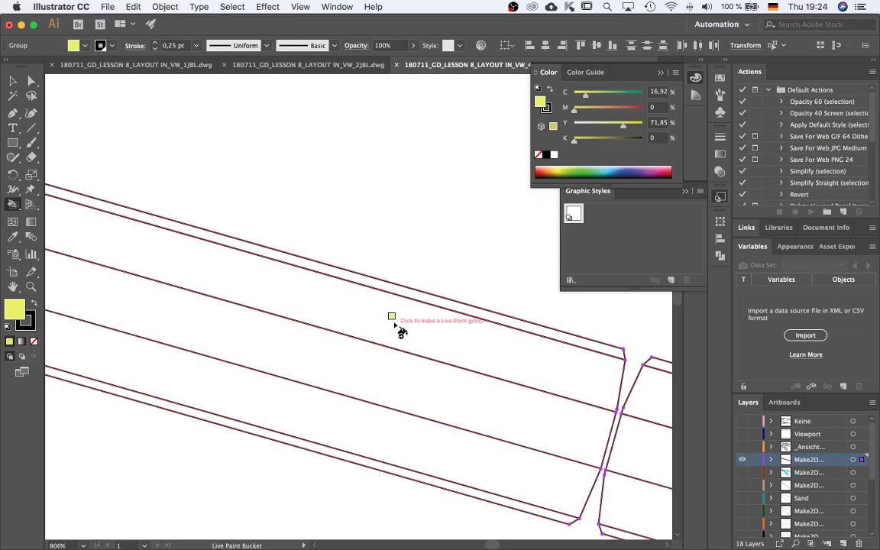
left_click(394, 327)
key("super+minus")
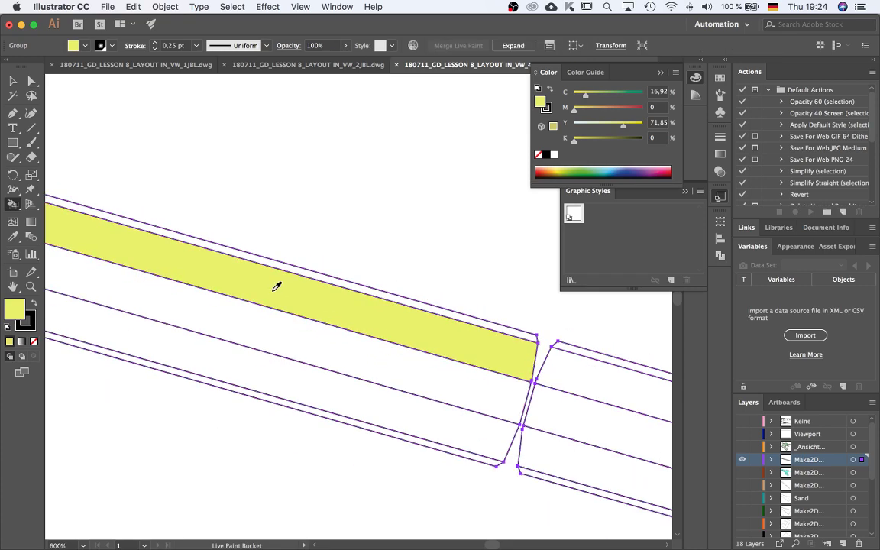
key("super+minus")
left_click(335, 349)
left_click(328, 368)
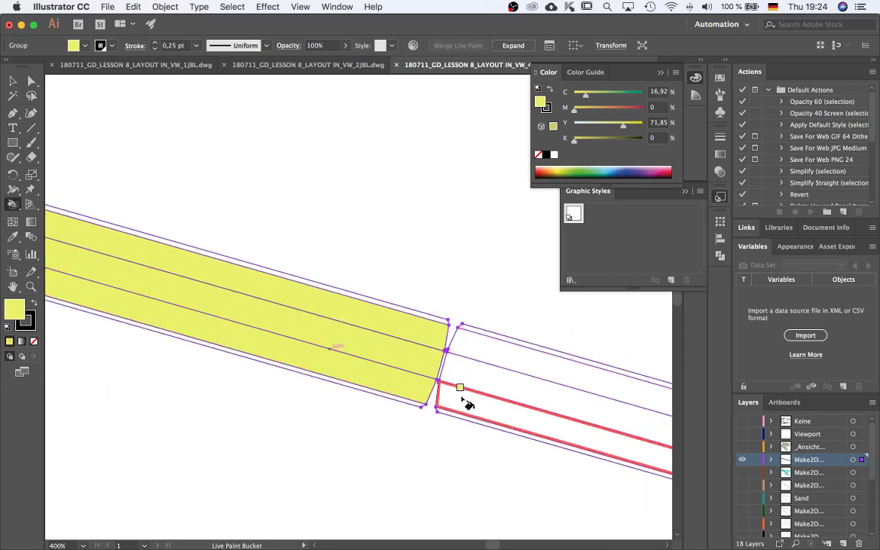
left_click(463, 398)
left_click(477, 382)
left_click(491, 356)
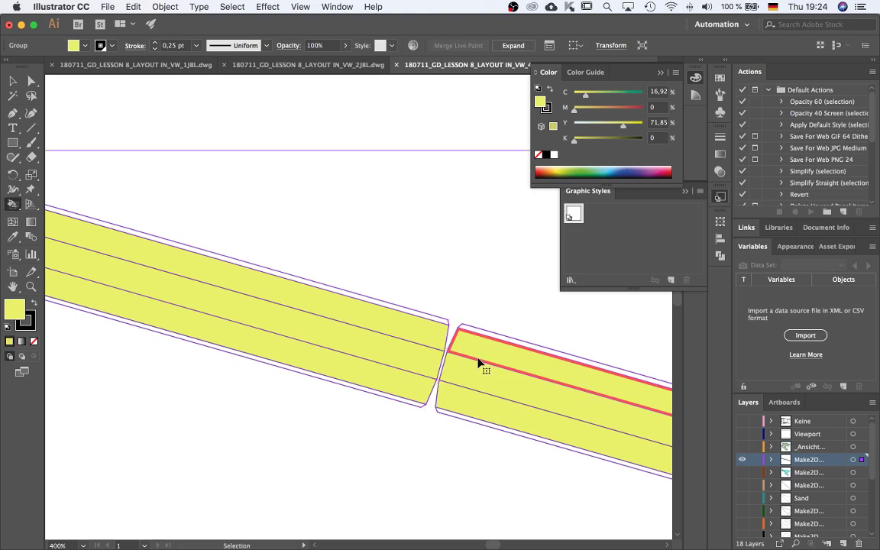
Undo the Live Paint fills, the Live Paint group and the isolation of the strip's layer
key("super+z")
key("super+z")
key("super+z")
key("super+z")
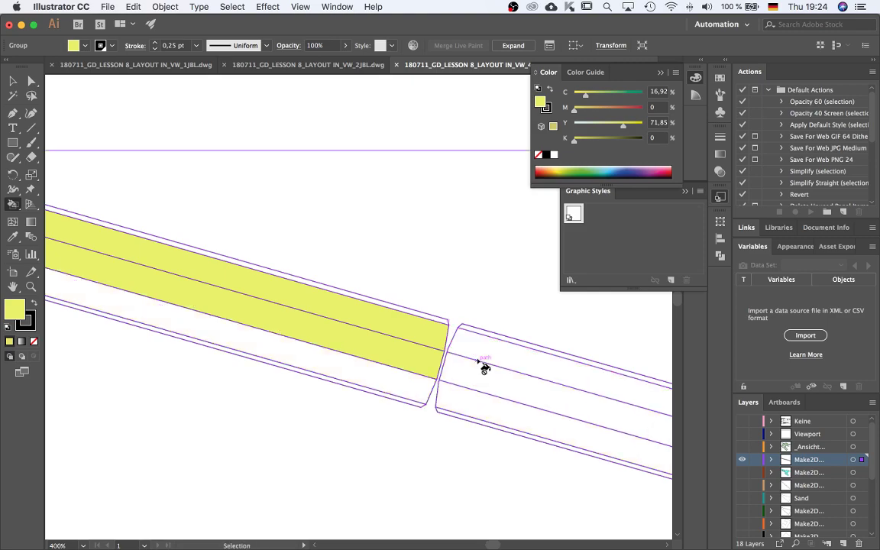
key("super+z")
key("super+z")
key("super+z")
key("super+z")
key("super+z")
key("super+z")
scroll(477, 365, "right", 2)
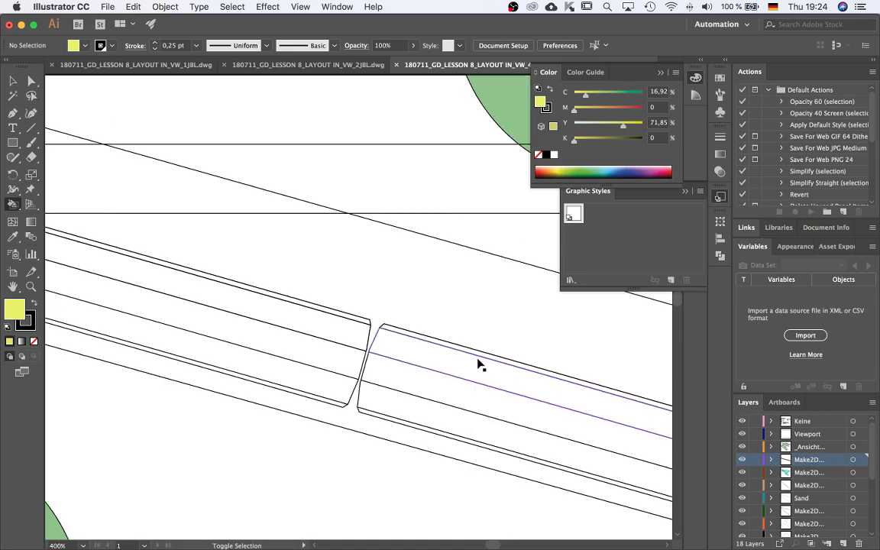
Isolate the strip's layer by hiding all other layers of the plan
scroll(458, 355, "down", 4, "alt")
key("v")
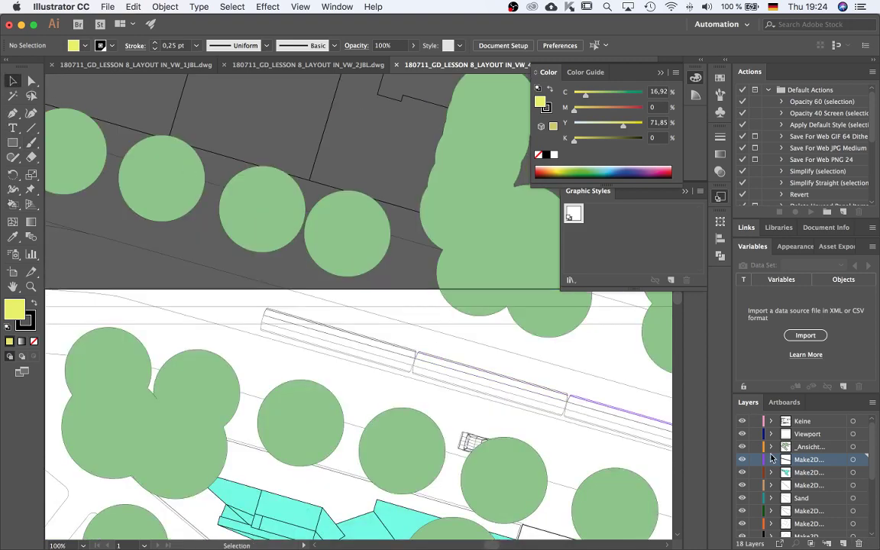
left_click(741, 459, "alt")
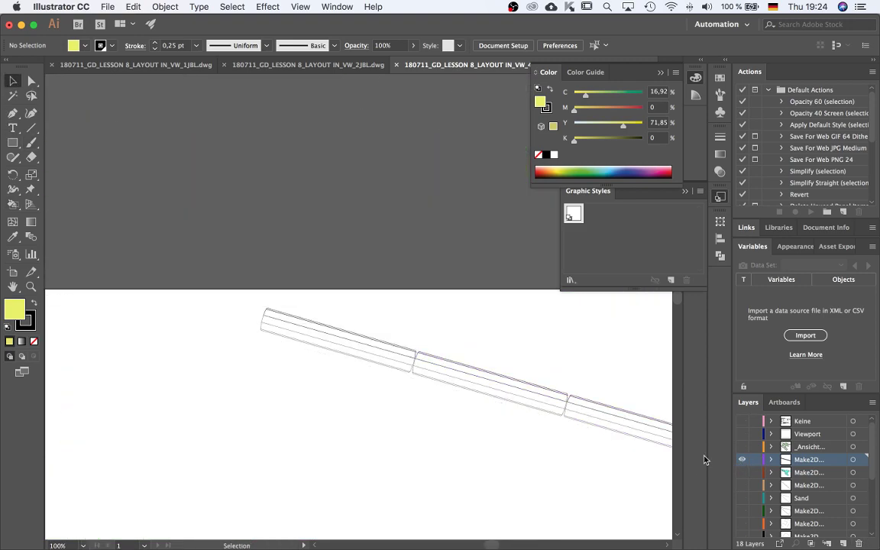
scroll(392, 367, "up", 1, "alt")
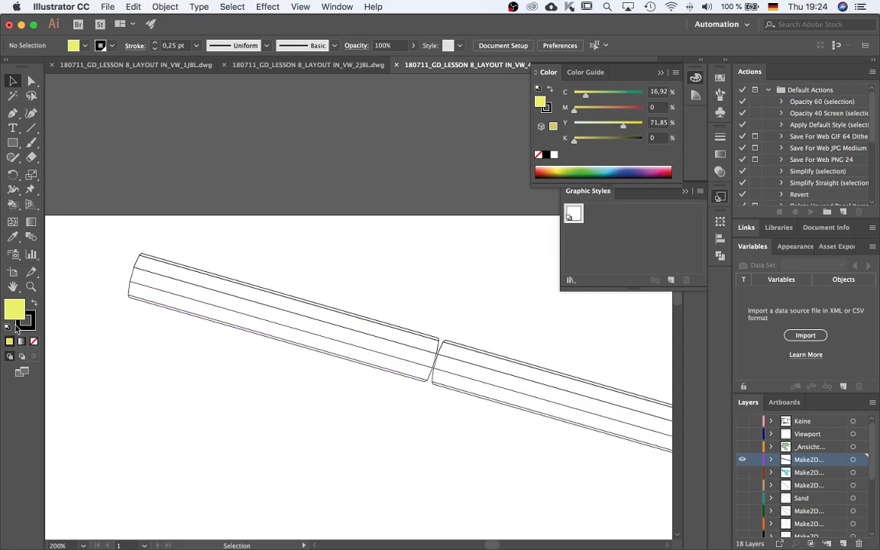
Fill all shapes of the strip light yellow (C 16,83, M 0, Y 71,75, K 0), leaving nothing selected
key("super+a")
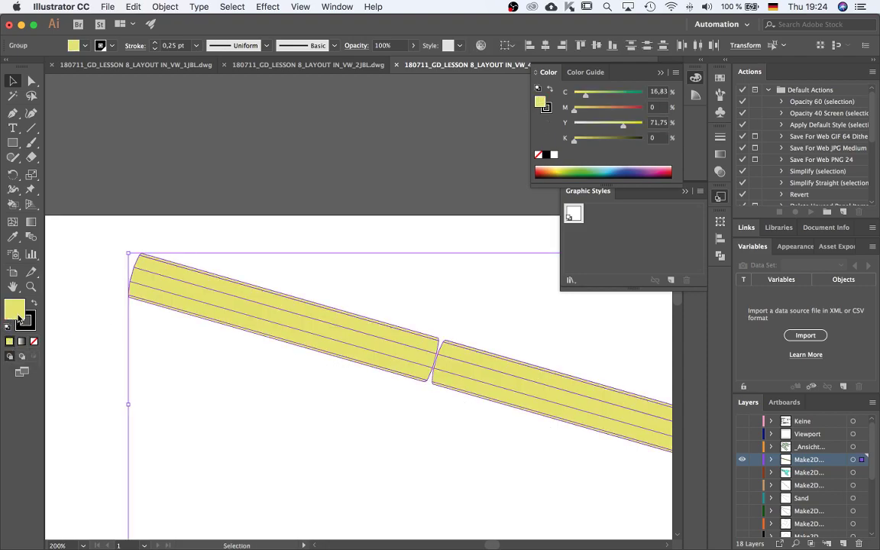
scroll(272, 329, "down", 2)
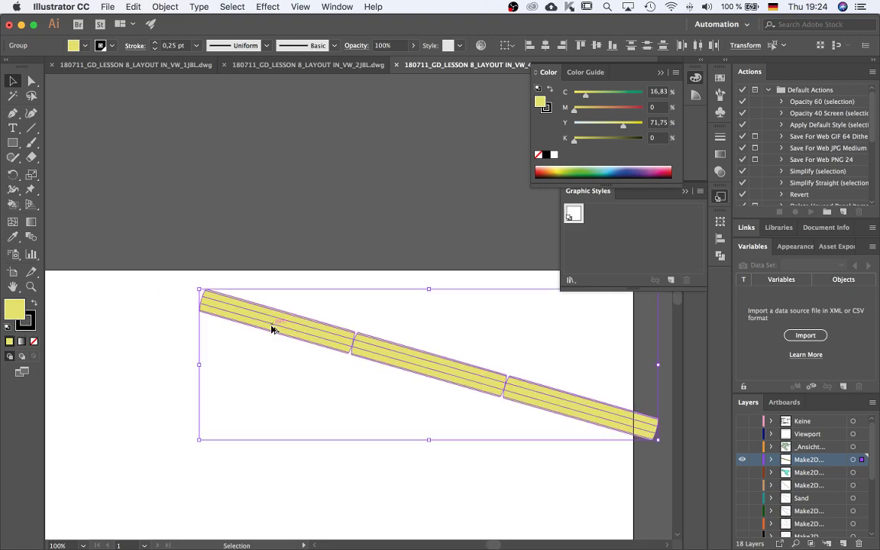
scroll(273, 329, "up", 4)
left_click(252, 392)
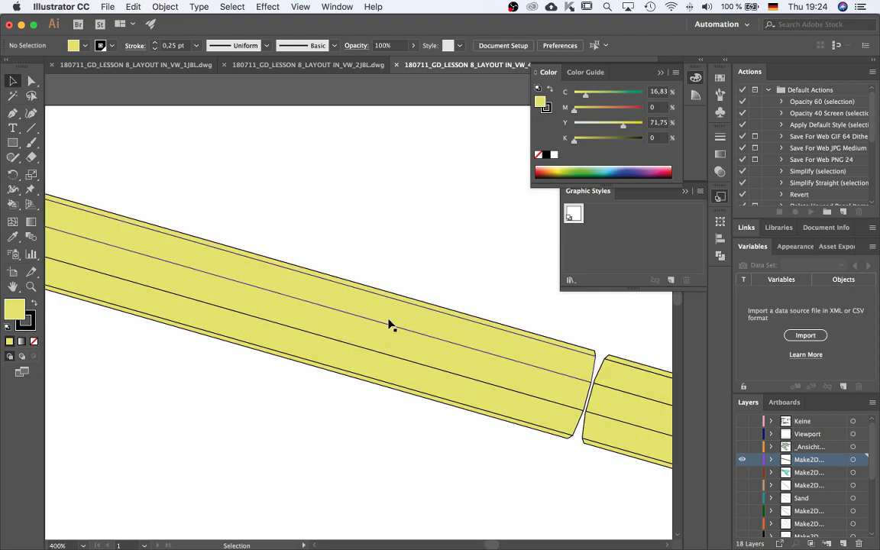
Darken the fill of the first segment's upper wide band to olive yellow (C 25,48, M 10,51, Y 72,87, K 0,57)
scroll(340, 326, "down", 4)
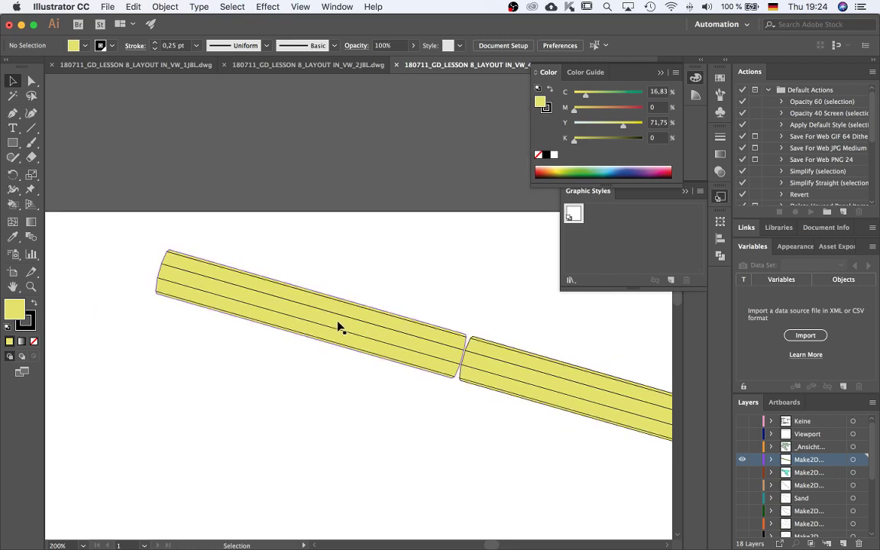
scroll(193, 280, "down", 2)
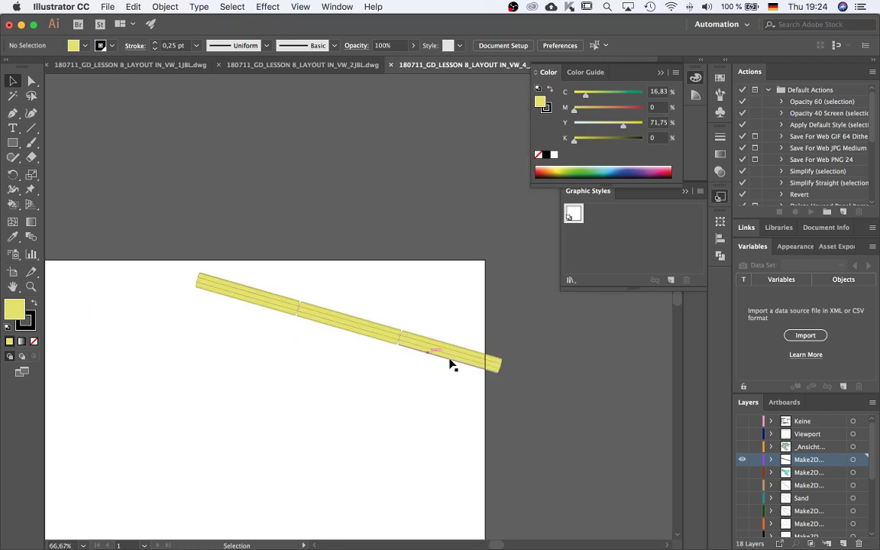
scroll(261, 310, "up", 4)
scroll(261, 310, "down", 2)
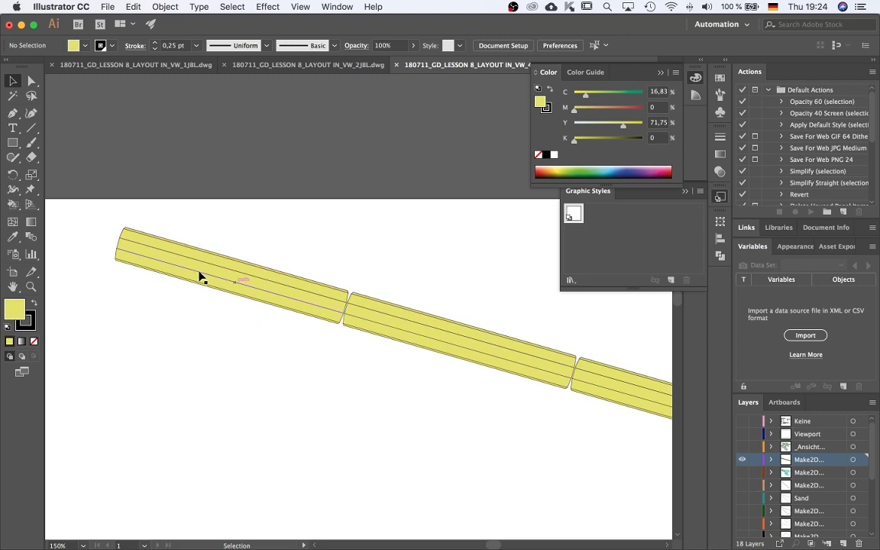
scroll(233, 249, "up", 3)
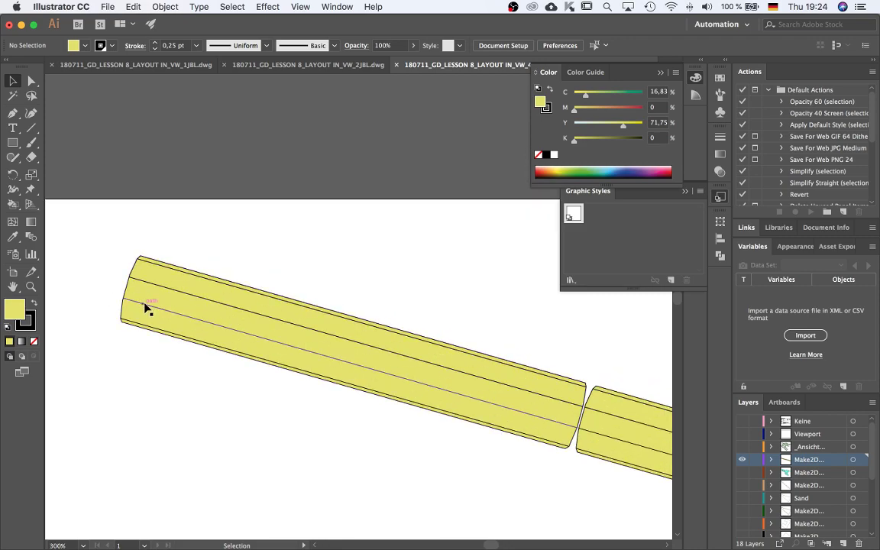
scroll(147, 309, "down", 3)
scroll(181, 293, "up", 3)
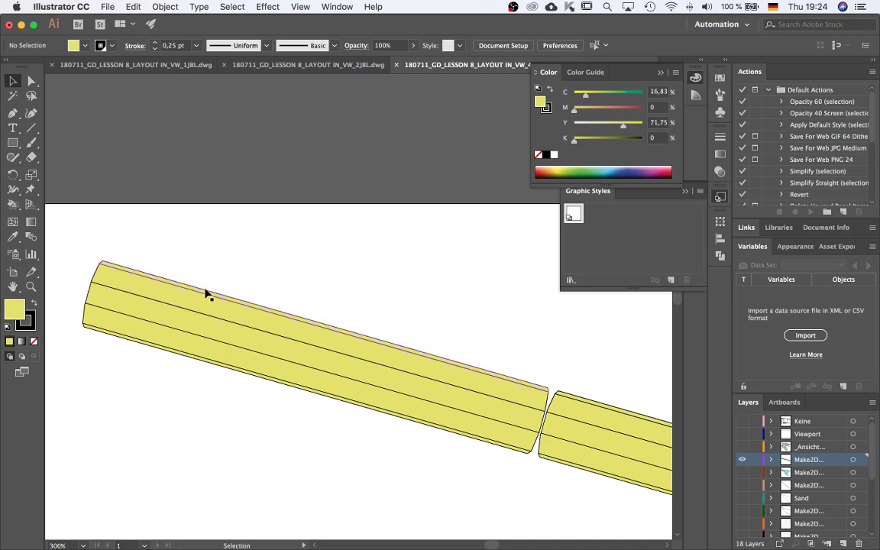
left_click(173, 304)
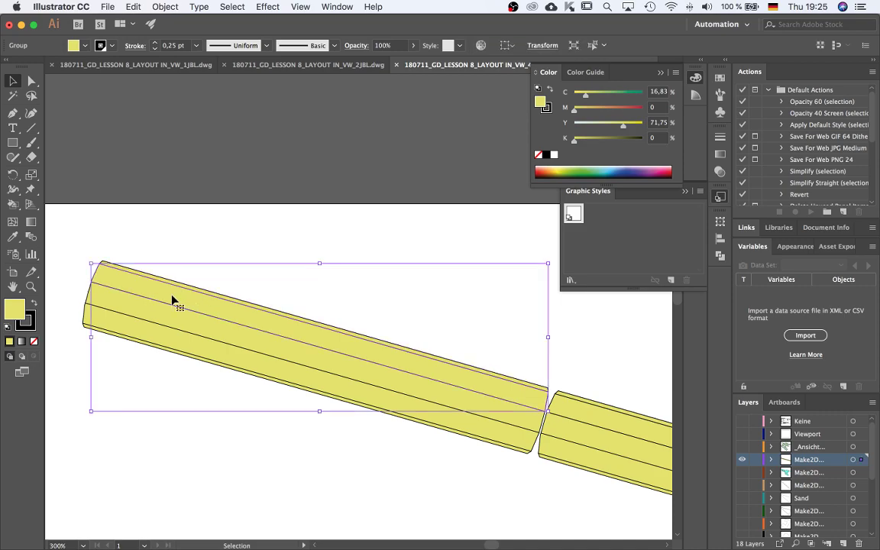
double_click(15, 310)
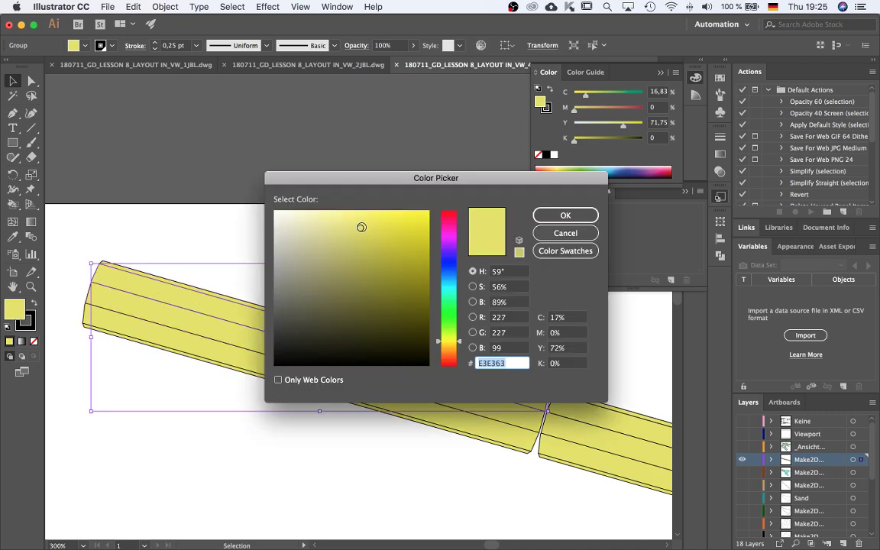
left_click_drag(359, 227, 356, 240)
left_click(565, 217)
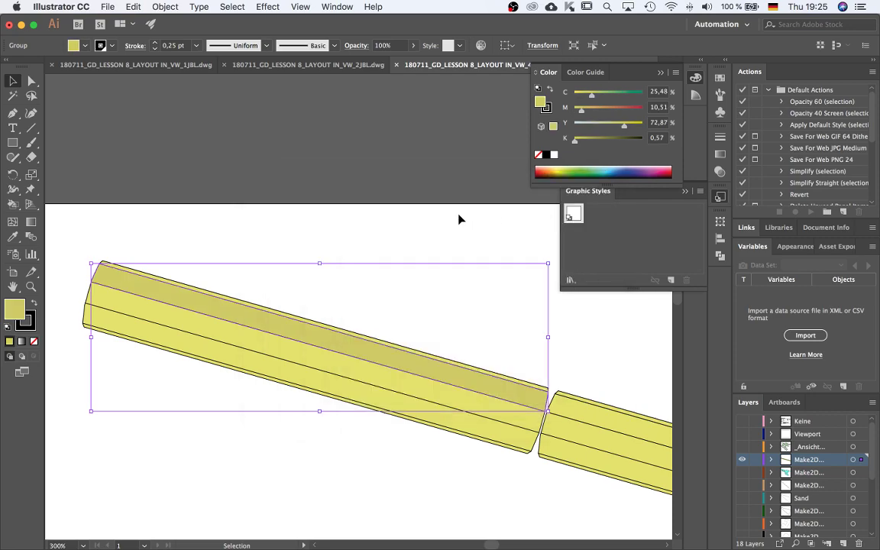
left_click(245, 219)
Try to transfer the darker yellow to the second segment's upper wide band with the Eyedropper and nothing selected
scroll(153, 251, "down", 3)
scroll(395, 338, "up", 5)
left_click(365, 343)
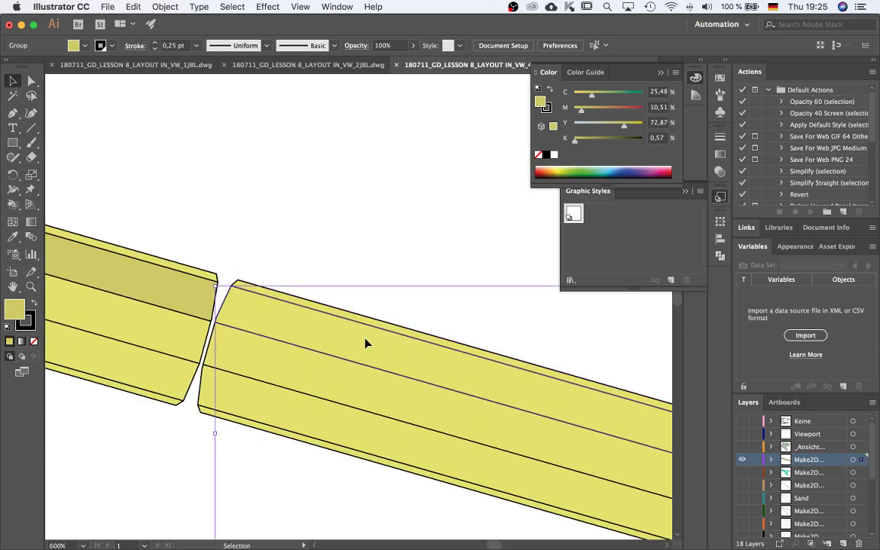
scroll(272, 314, "down", 5)
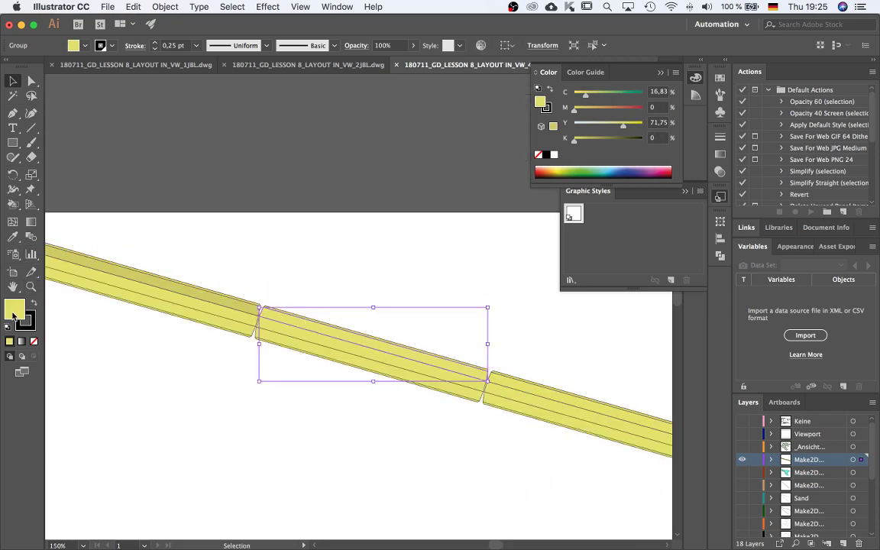
scroll(232, 309, "up", 2)
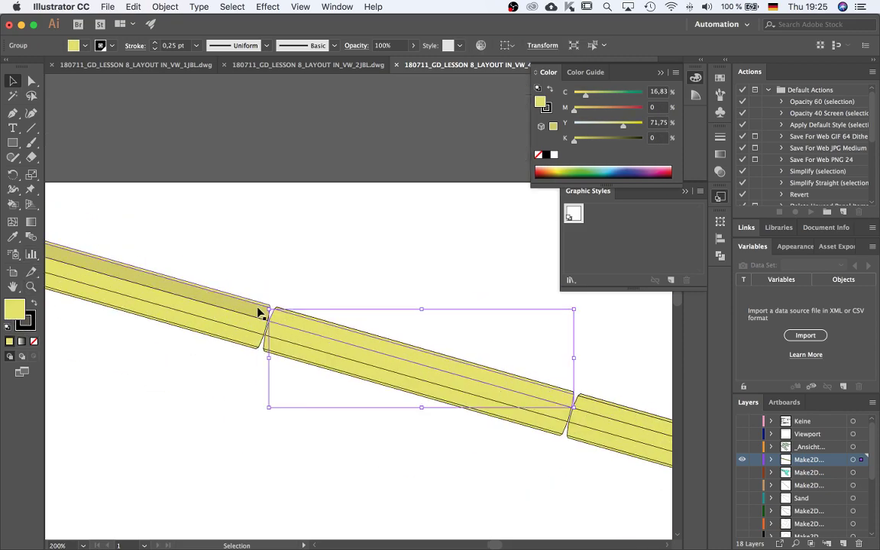
left_click(236, 283)
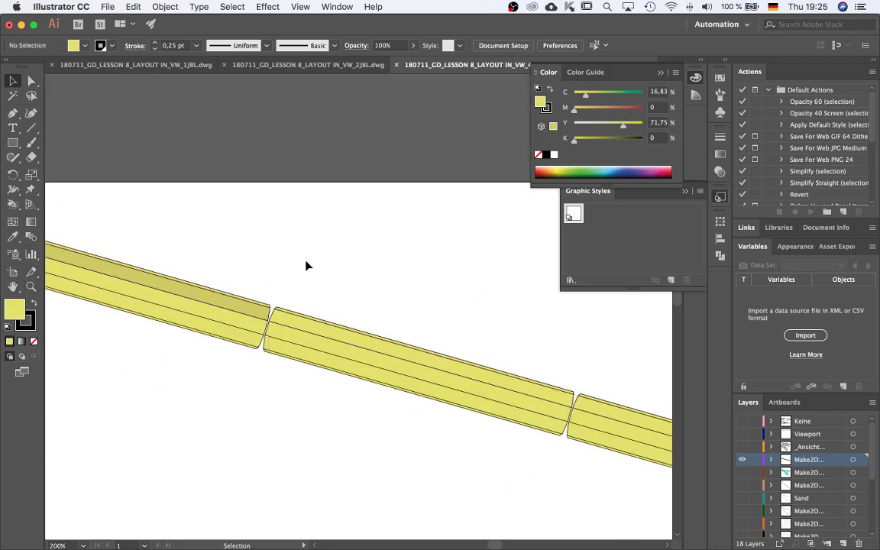
left_click(13, 238)
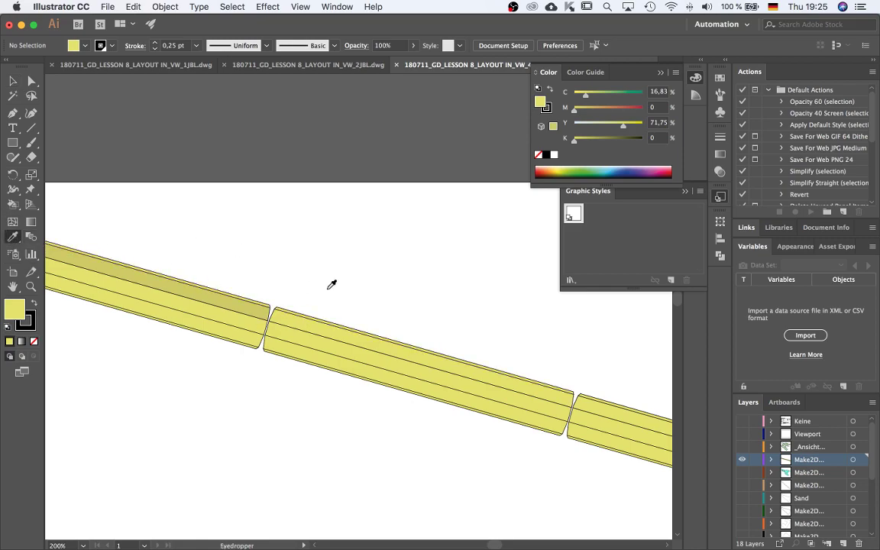
left_click(249, 301)
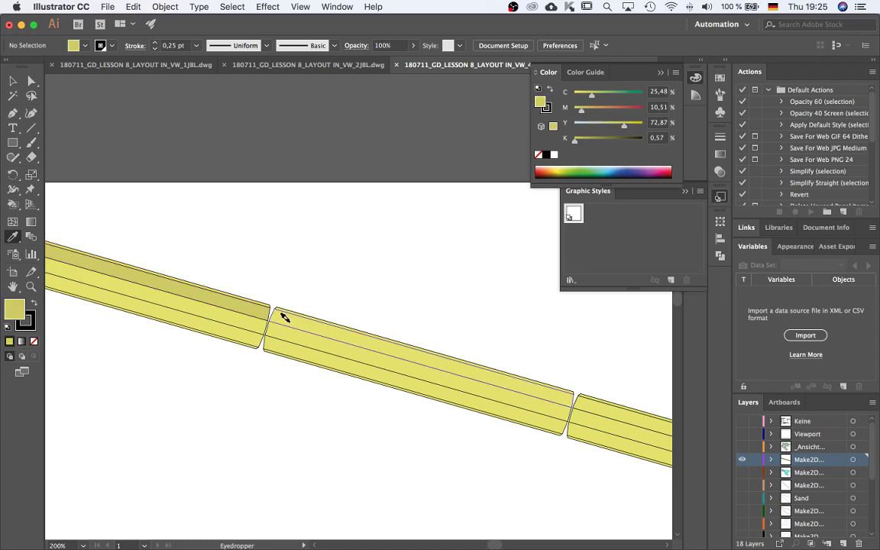
scroll(282, 315, "up", 3)
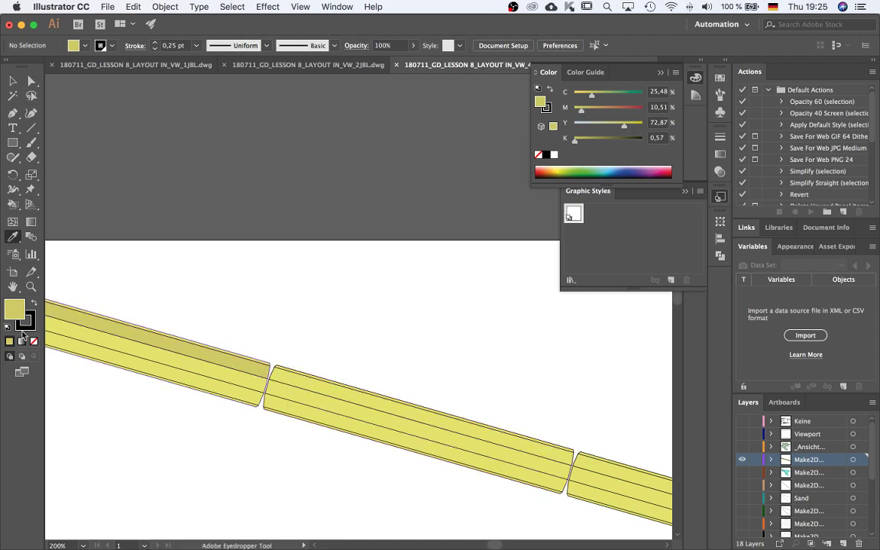
left_click(297, 374)
left_click(298, 369)
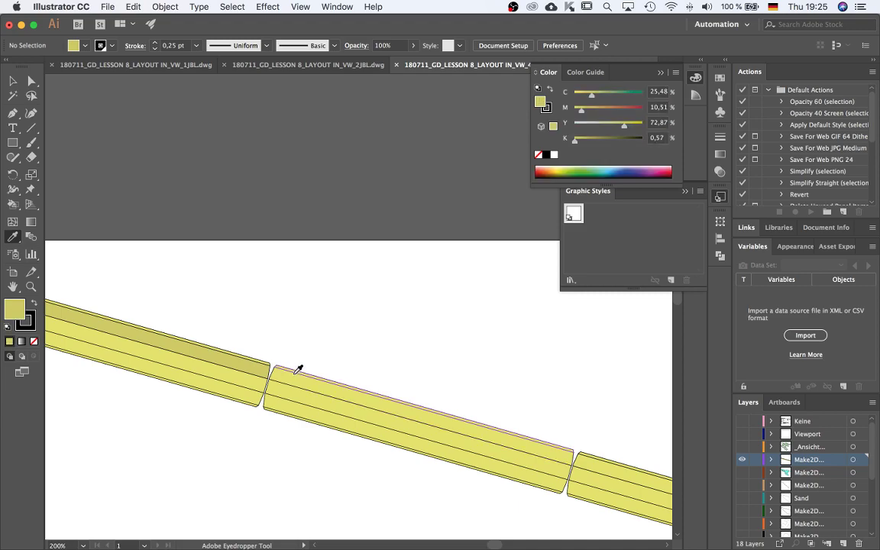
Select the second segment's upper wide band and copy the first segment's darker yellow fill onto it with the Eyedropper
left_click(12, 80)
left_click(318, 390)
scroll(291, 385, "up", 2)
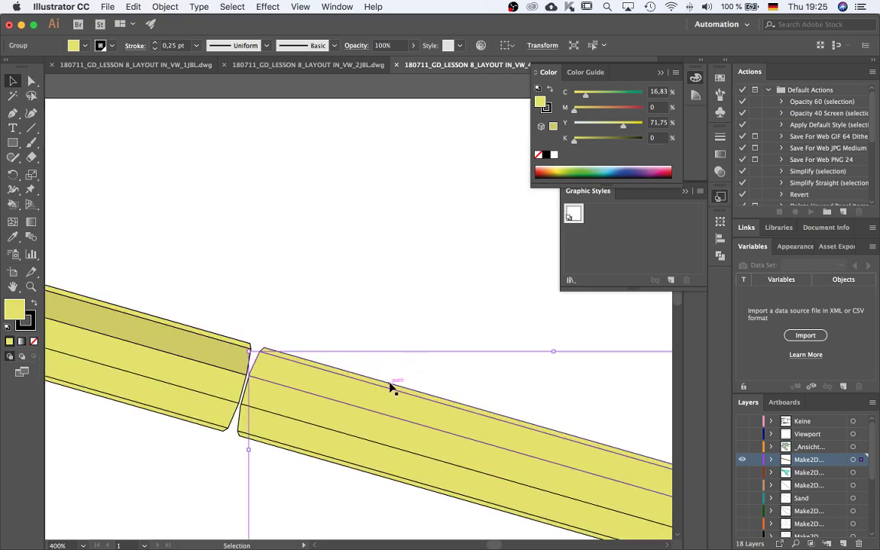
key("i")
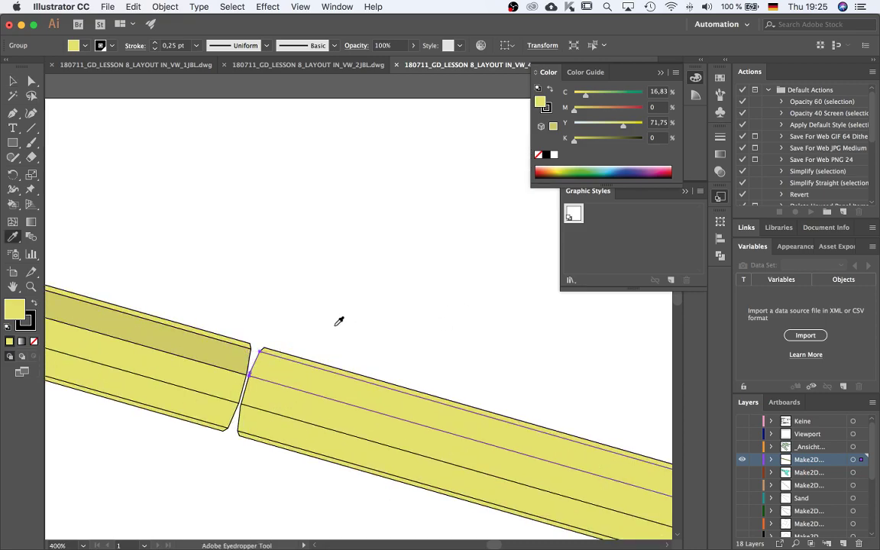
left_click(224, 350)
scroll(260, 347, "down", 3)
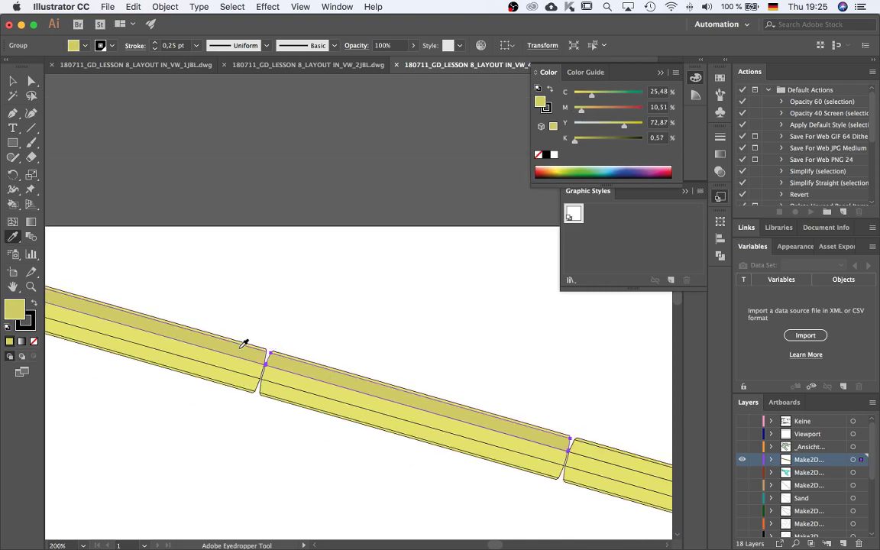
Select the third segment's upper wide band and copy the neighbouring segment's darker yellow fill onto it with the Eyedropper
scroll(244, 306, "down", 1)
scroll(313, 359, "up", 5)
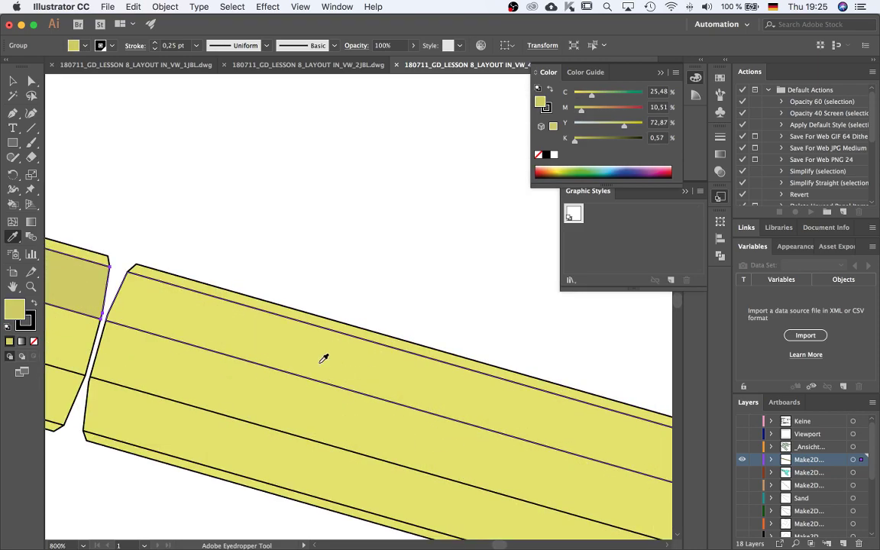
key("v")
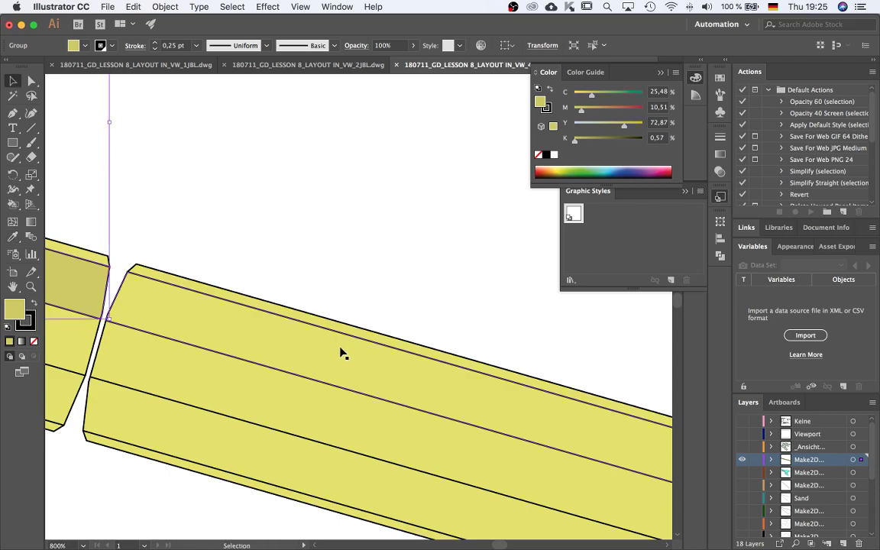
left_click(432, 372)
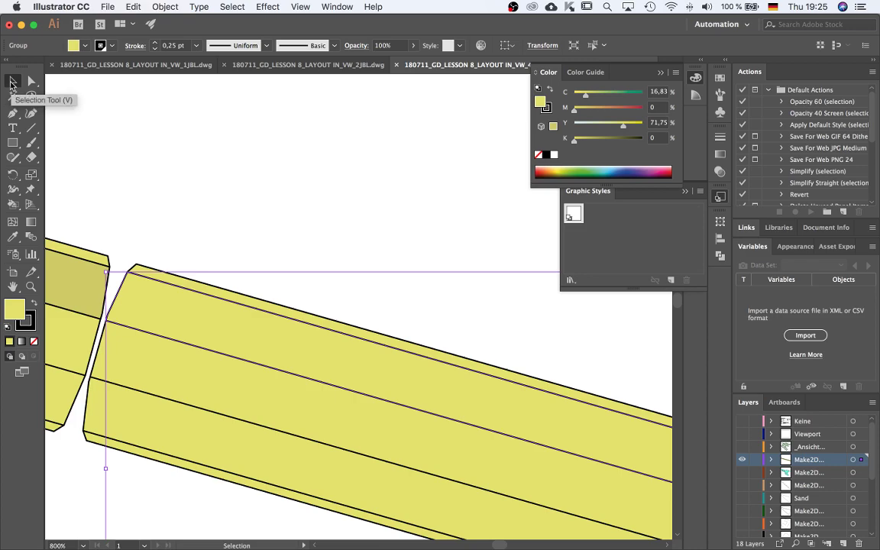
left_click(372, 178)
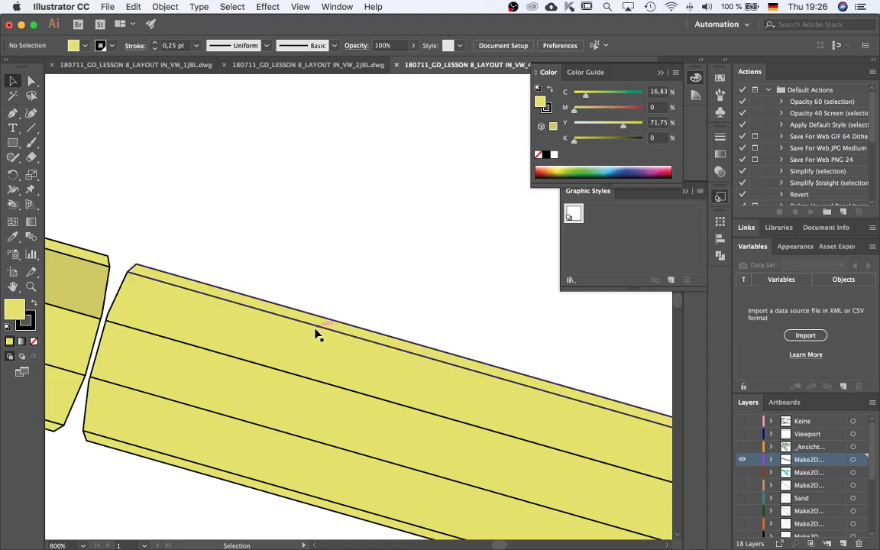
key("i")
key("v")
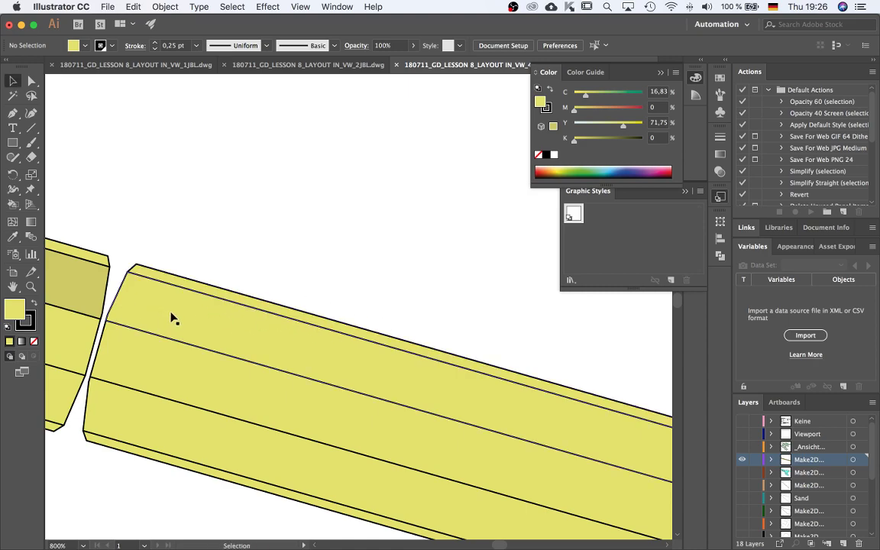
left_click(171, 317)
key("i")
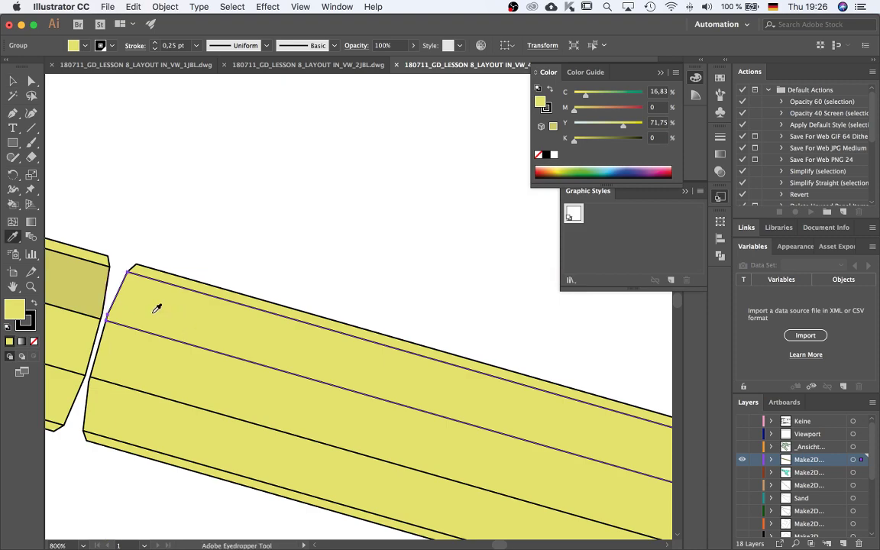
left_click(82, 277)
scroll(439, 348, "down", 4)
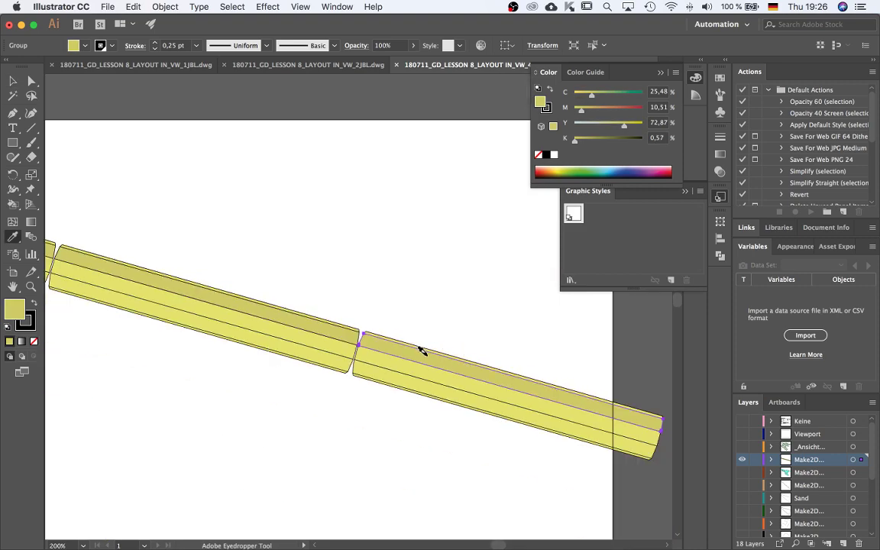
Deselect the third segment's band and return to the Selection tool
scroll(365, 334, "up", 3)
scroll(433, 349, "down", 4)
scroll(383, 330, "up", 4)
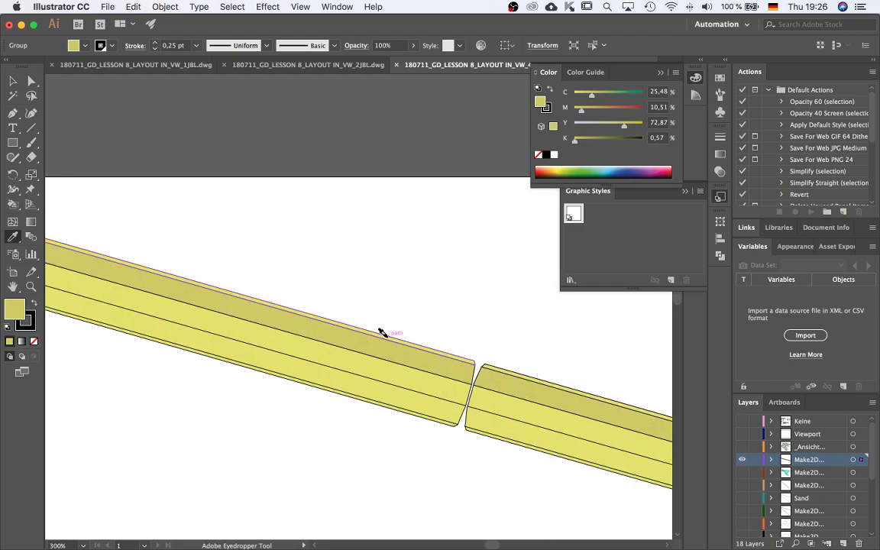
left_click(414, 329)
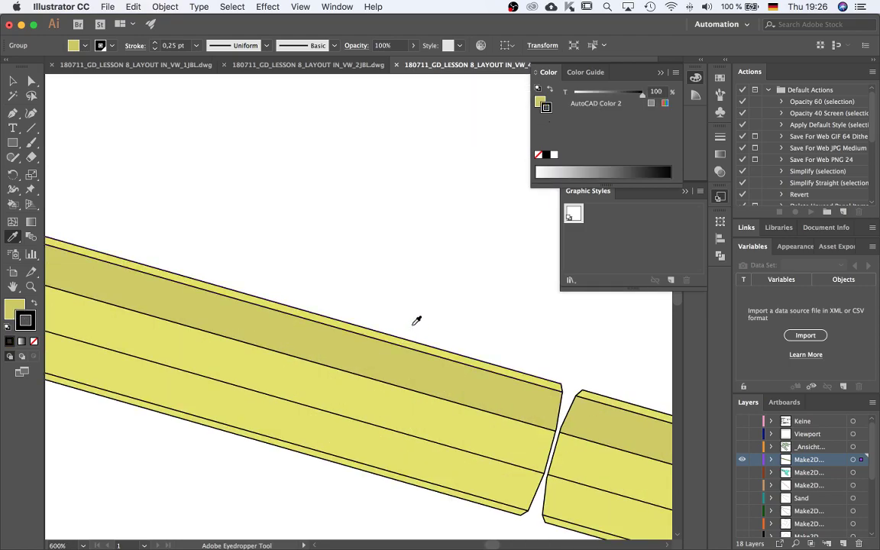
key("v")
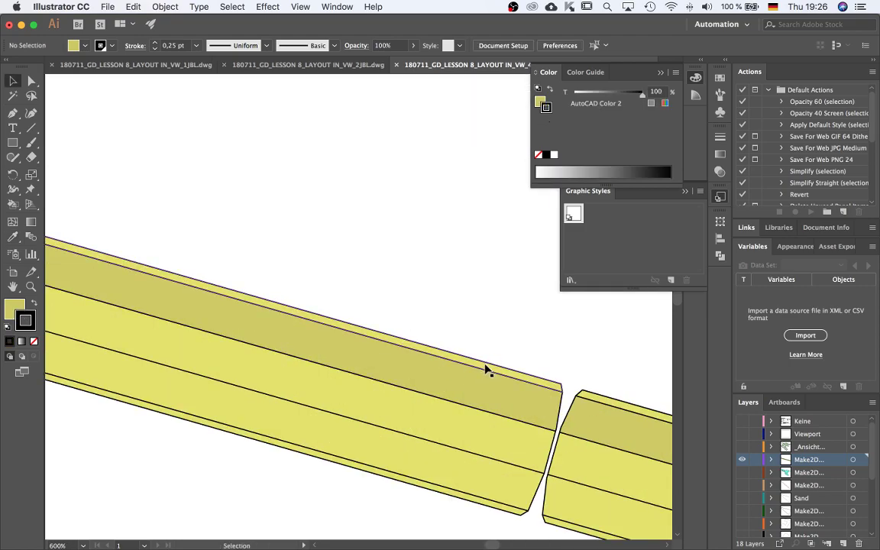
Fill the first segment's narrow upper edge strip with the dark olive yellow BCB757, then deselect it
left_click(485, 370)
double_click(15, 312)
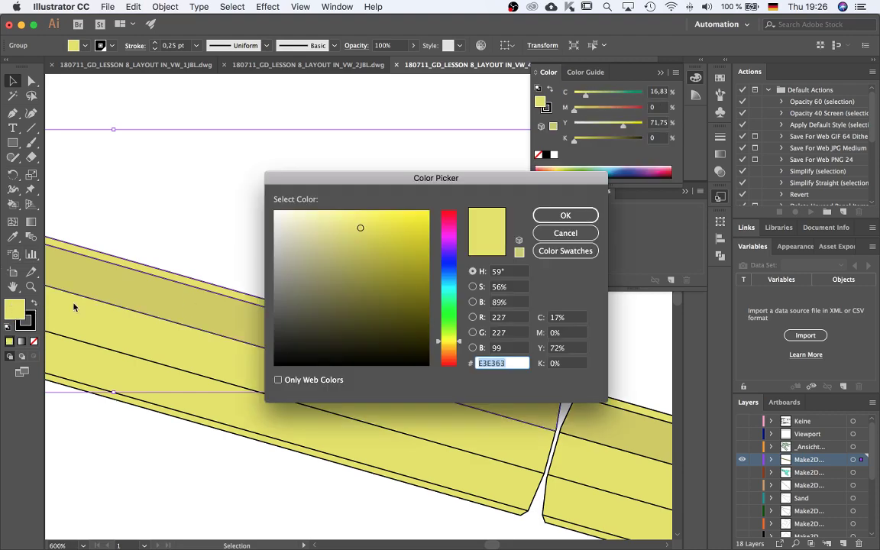
left_click_drag(360, 227, 359, 236)
left_click(565, 216)
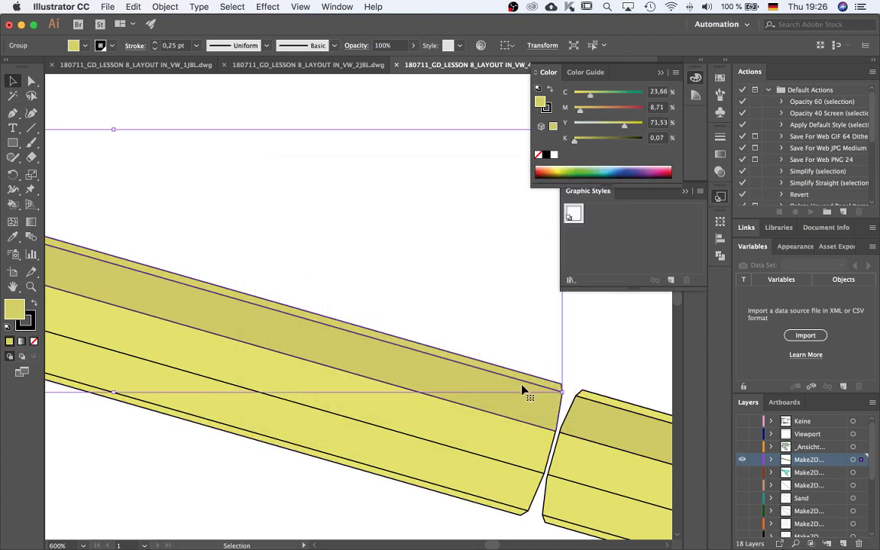
scroll(557, 395, "up", 1)
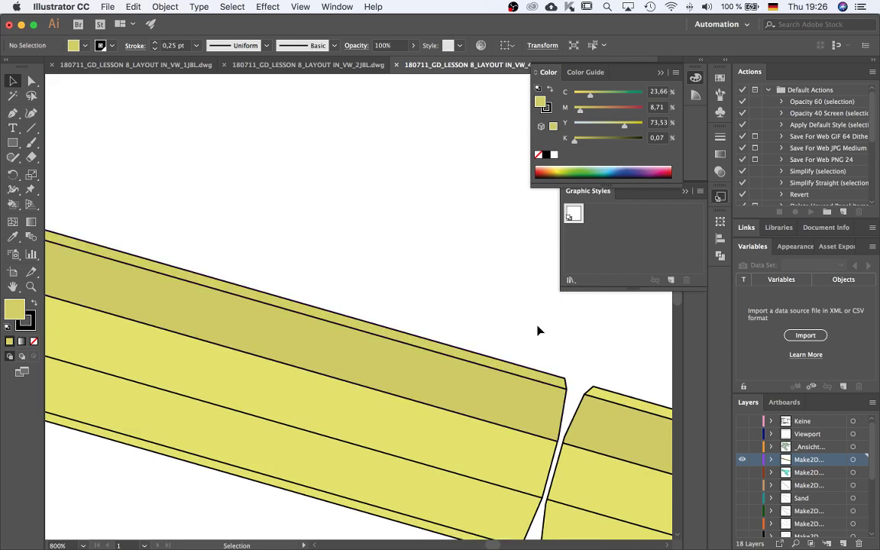
double_click(14, 308)
left_click_drag(350, 232, 358, 249)
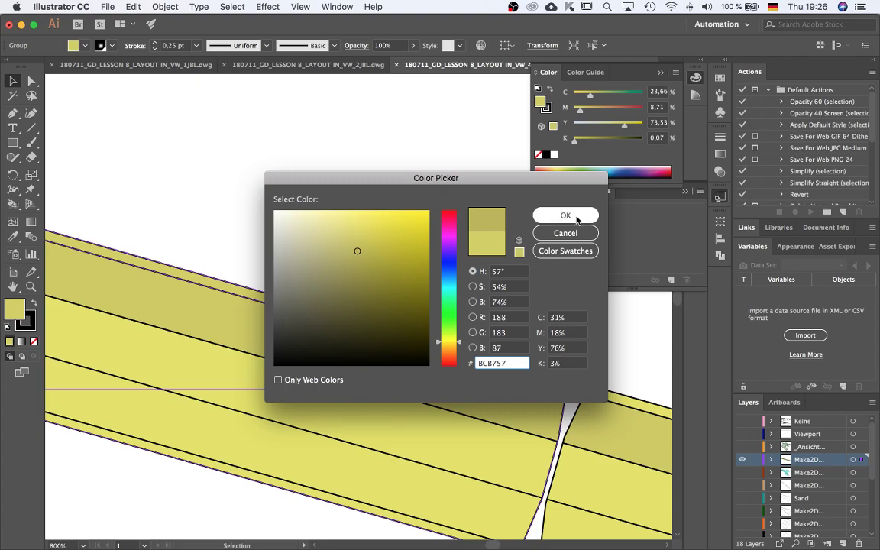
left_click(565, 215)
scroll(131, 234, "down", 3)
scroll(261, 274, "up", 1)
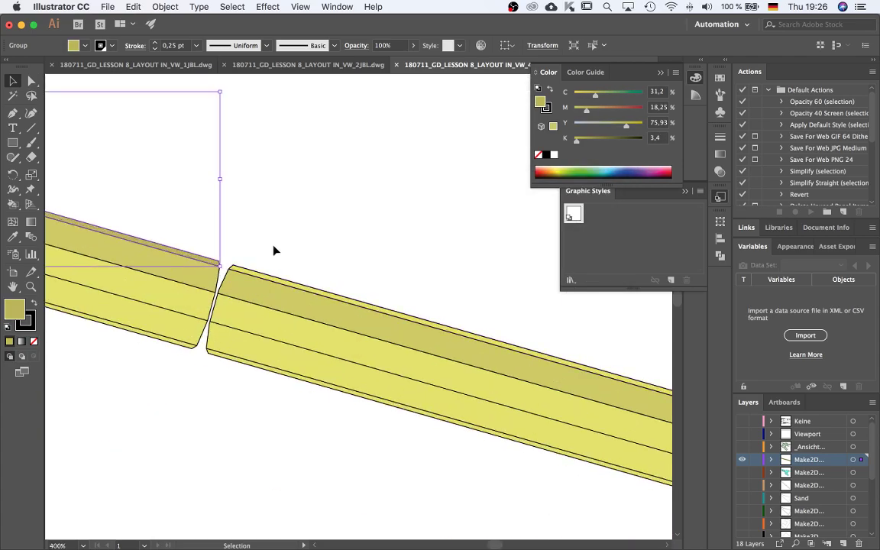
left_click(275, 250)
Select the second and third segments' narrow upper strips together, copy the first strip's olive fill onto them with the Eyedropper, and deselect
scroll(238, 269, "down", 3)
scroll(328, 318, "up", 4)
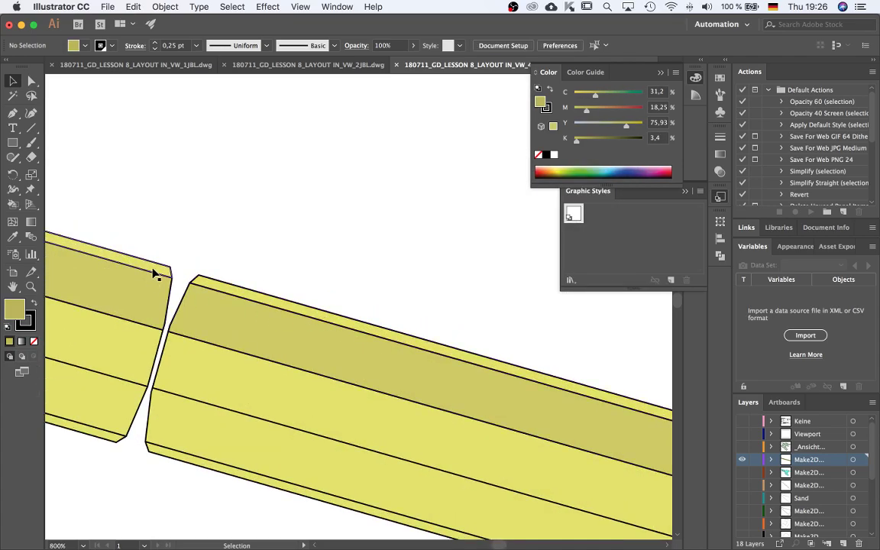
left_click(219, 285)
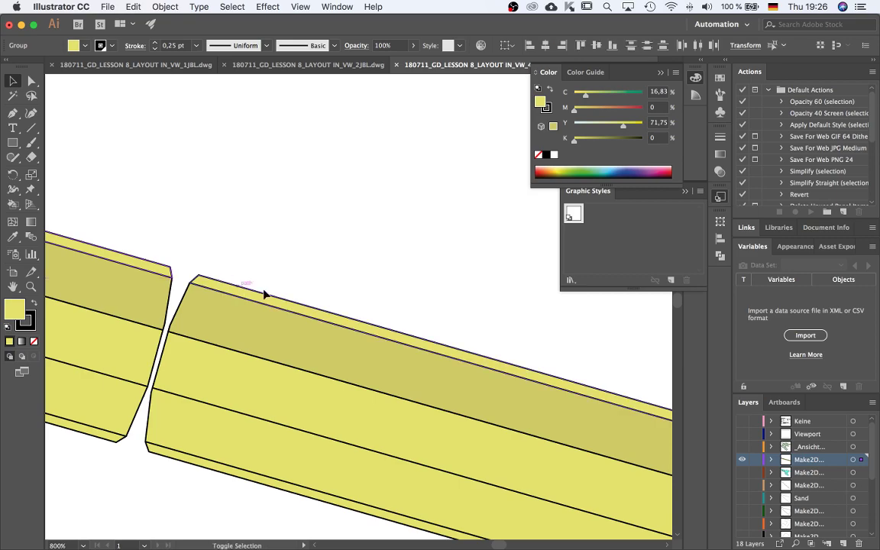
scroll(465, 340, "down", 4)
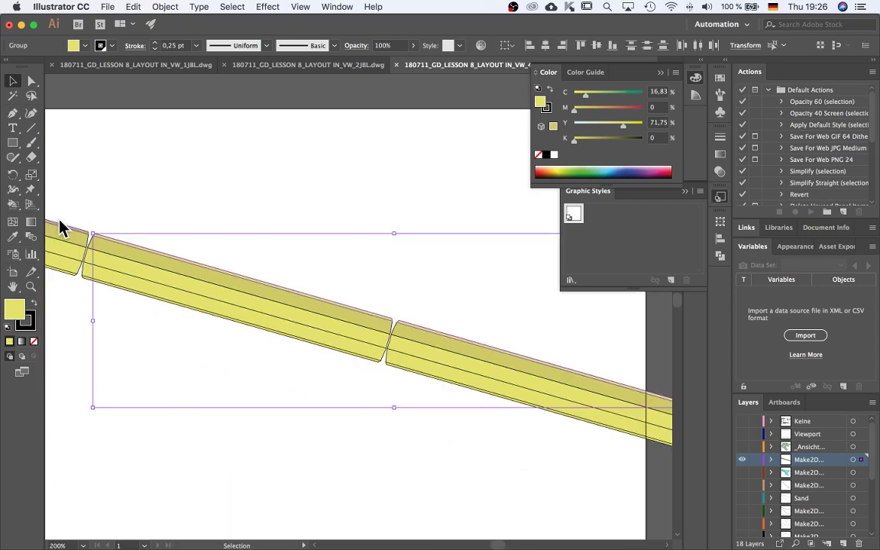
scroll(59, 219, "up", 4)
key("i")
left_click(151, 259)
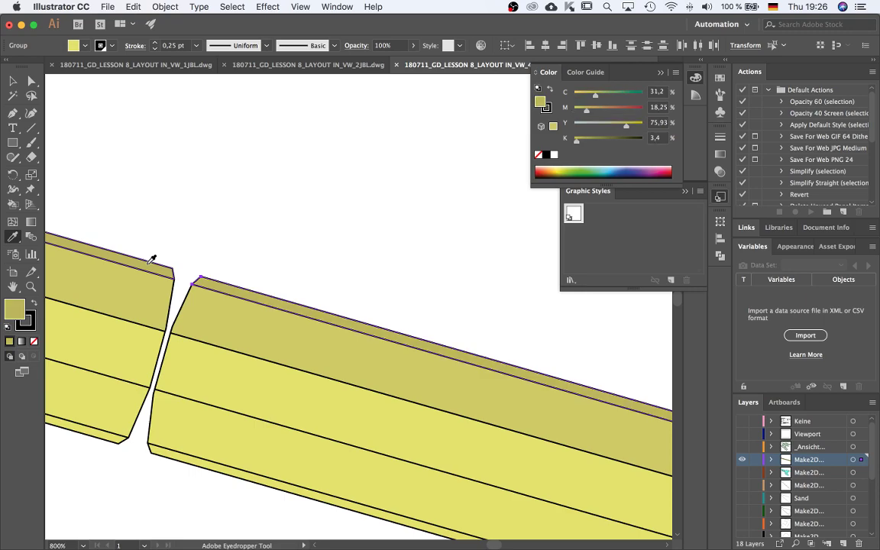
scroll(348, 275, "down", 2)
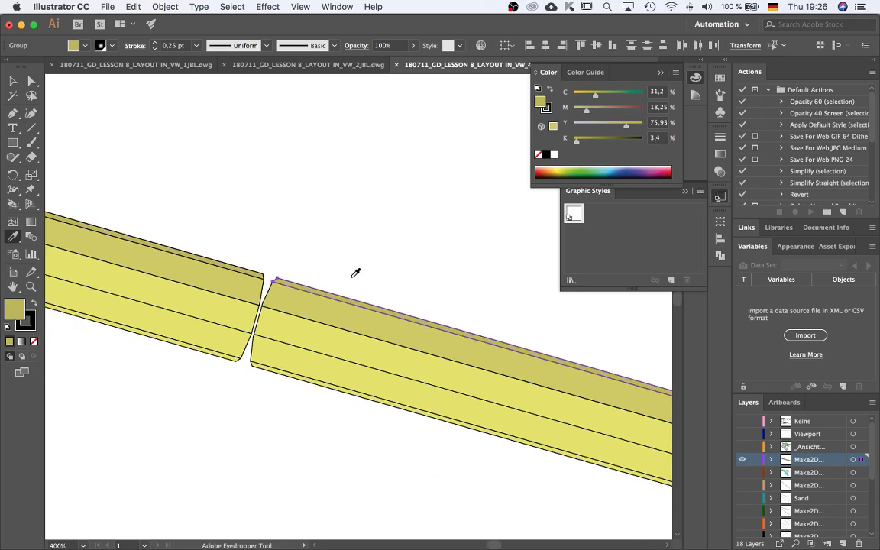
key("x")
key("v")
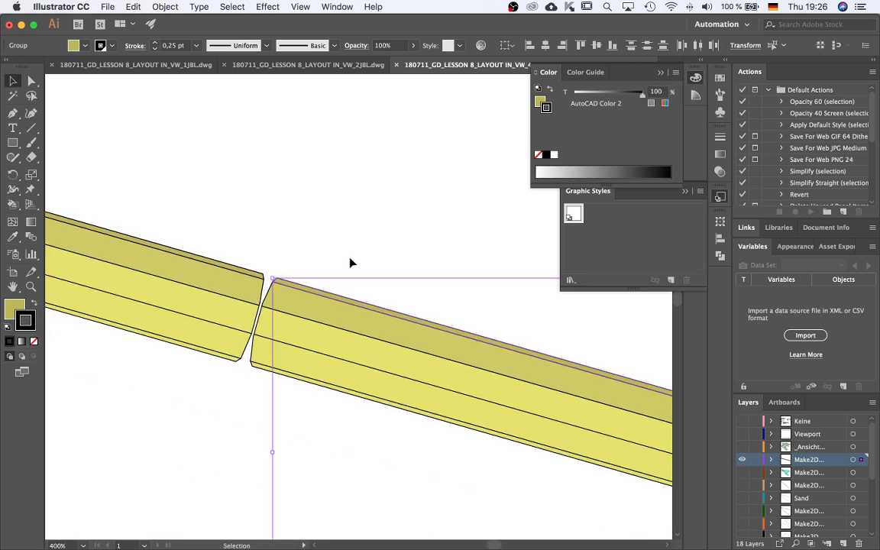
left_click(350, 267)
Show all layers again and briefly isolate each of the two Make2D layers below the yellow segments' layer
scroll(352, 269, "down", 2)
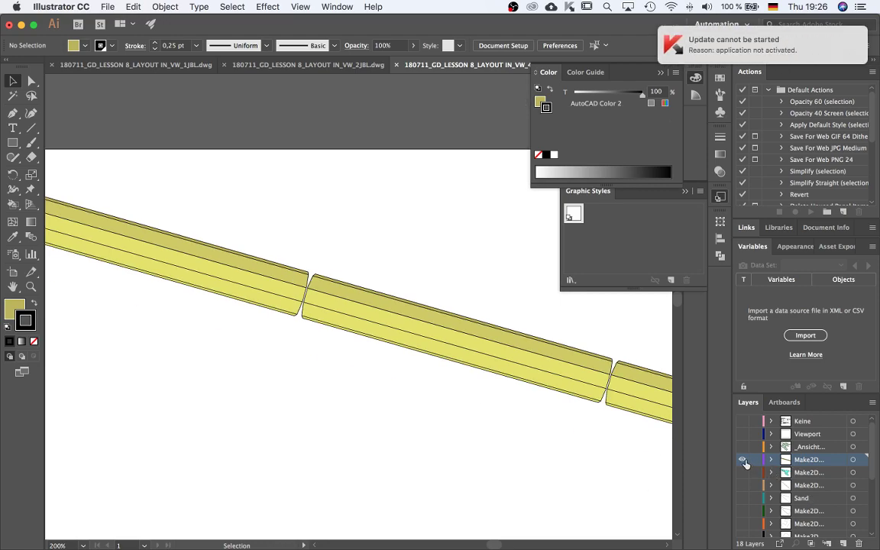
left_click(742, 459, "alt")
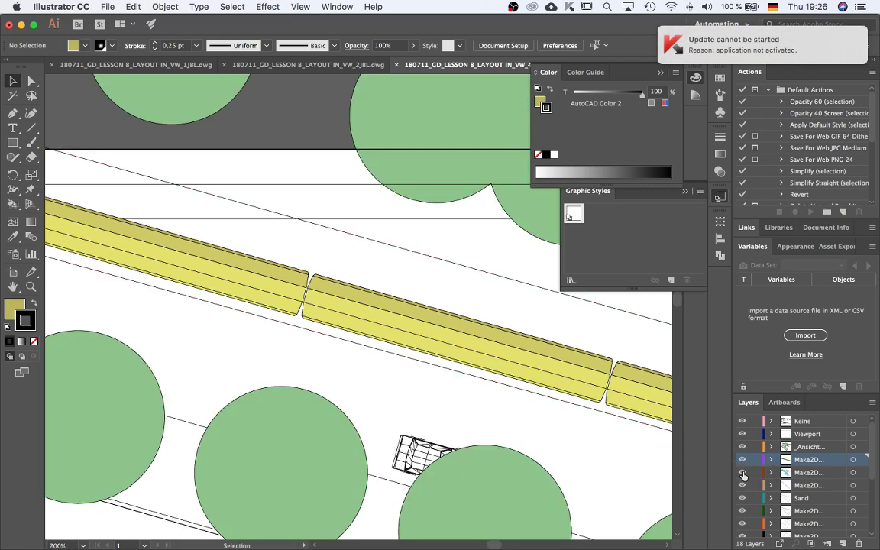
left_click(743, 473, "alt")
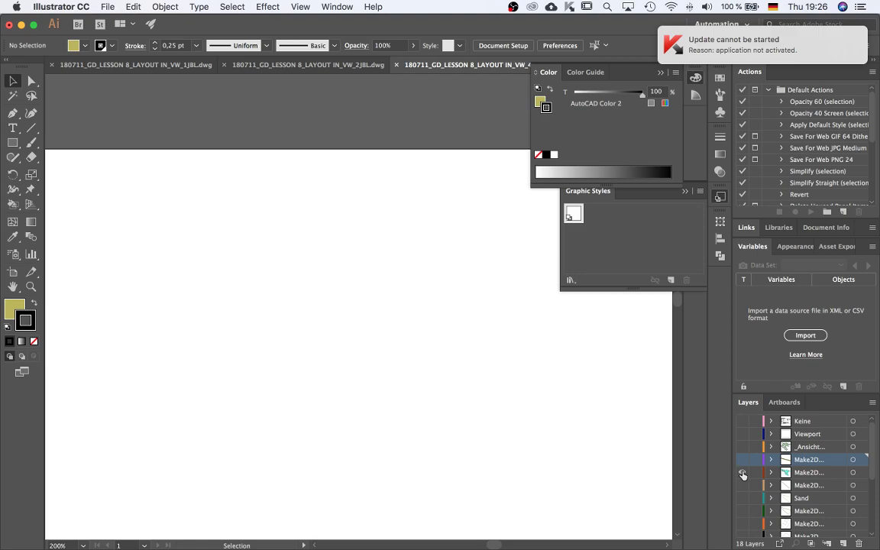
left_click(742, 473, "alt")
scroll(350, 319, "down", 2)
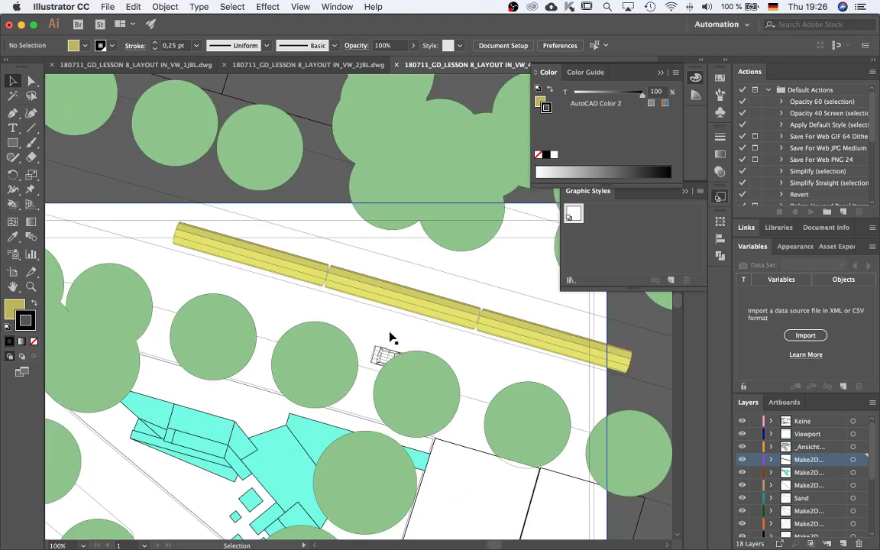
left_click(741, 486, "alt")
left_click(741, 485, "alt")
Isolate the three upper Make2D layers and the Sand layer one after another to examine what each contains
scroll(432, 338, "down", 6)
scroll(437, 362, "up", 4)
left_click(742, 460, "alt")
left_click(742, 460, "alt")
left_click(743, 472, "alt")
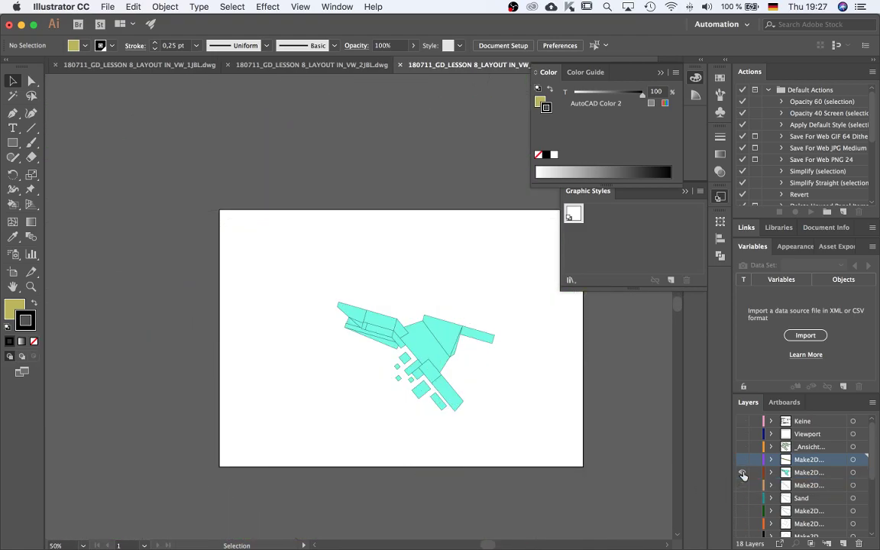
left_click(743, 475, "alt")
left_click(741, 485, "alt")
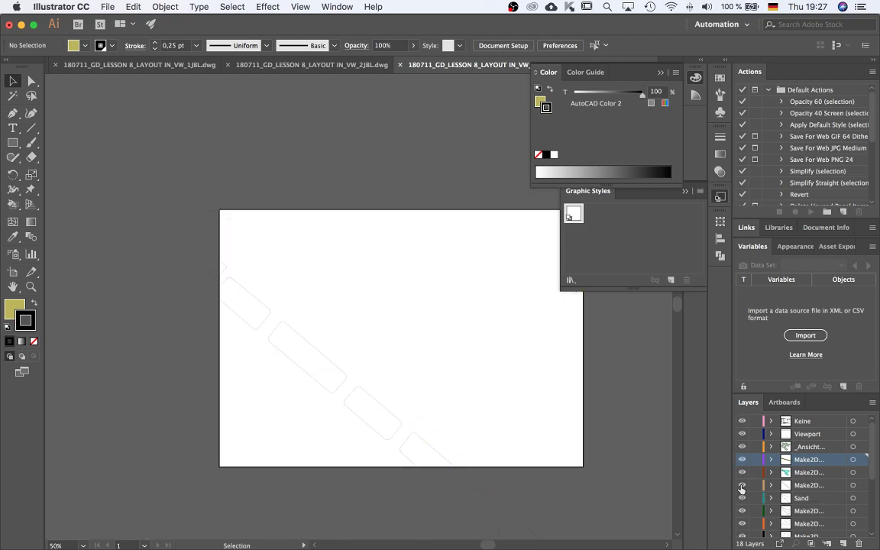
left_click(741, 485, "alt")
left_click(742, 498, "alt")
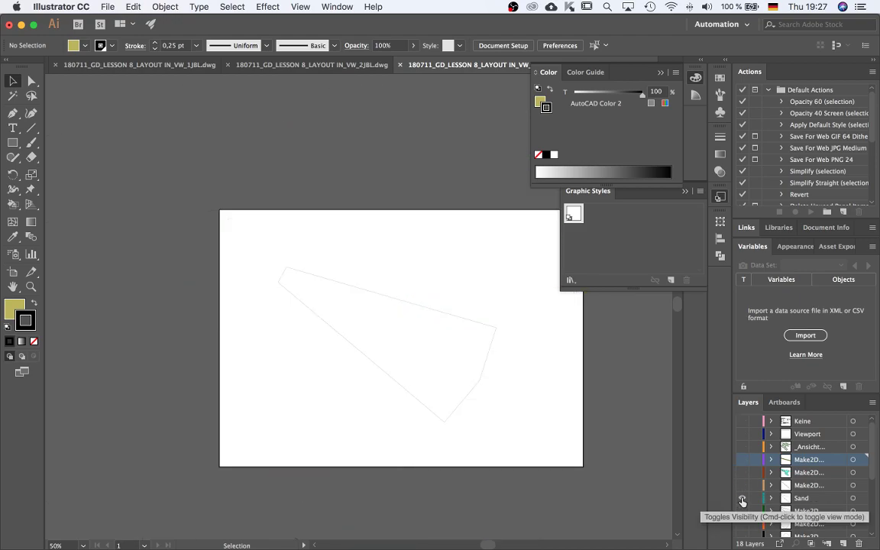
left_click(742, 498, "alt")
Isolate the Sand layer and fill its outlined shape with the sand colour CCC98F
left_click(741, 497, "alt")
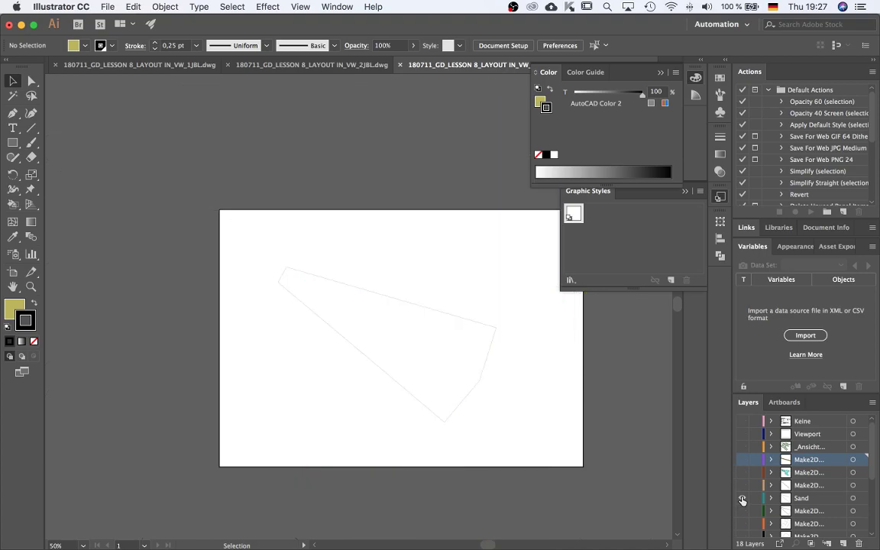
scroll(426, 370, "up", 3)
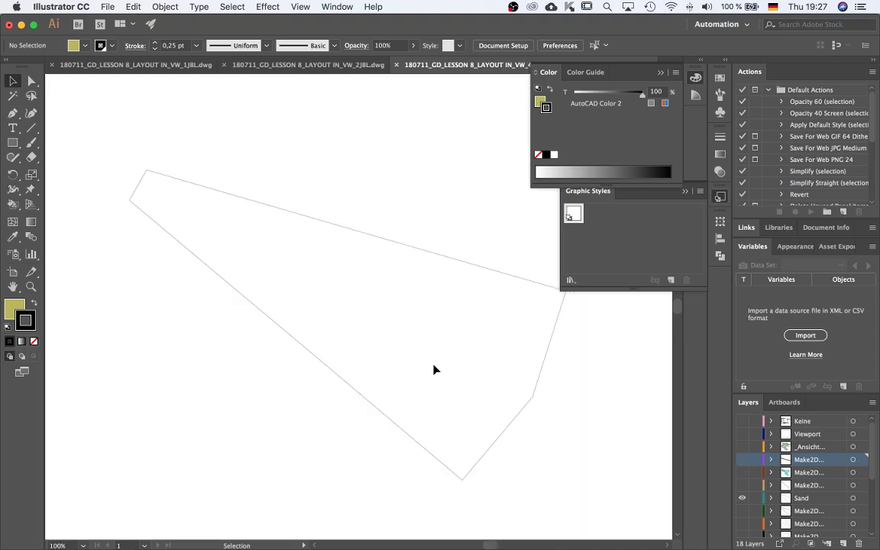
scroll(431, 369, "down", 2)
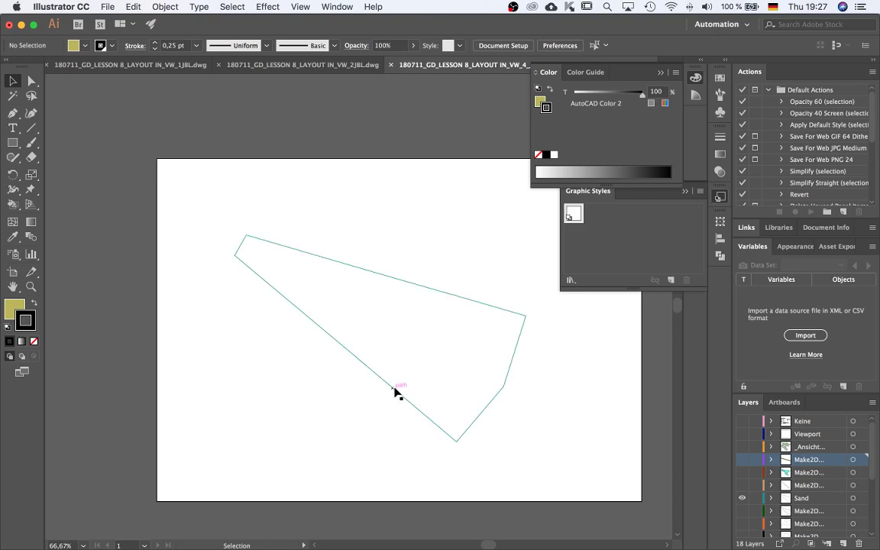
left_click(390, 381)
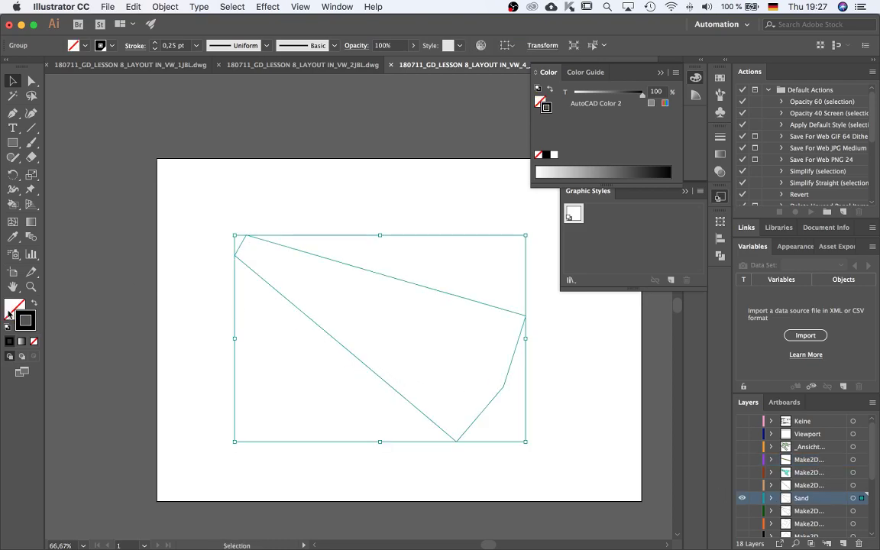
double_click(9, 311)
left_click(324, 245)
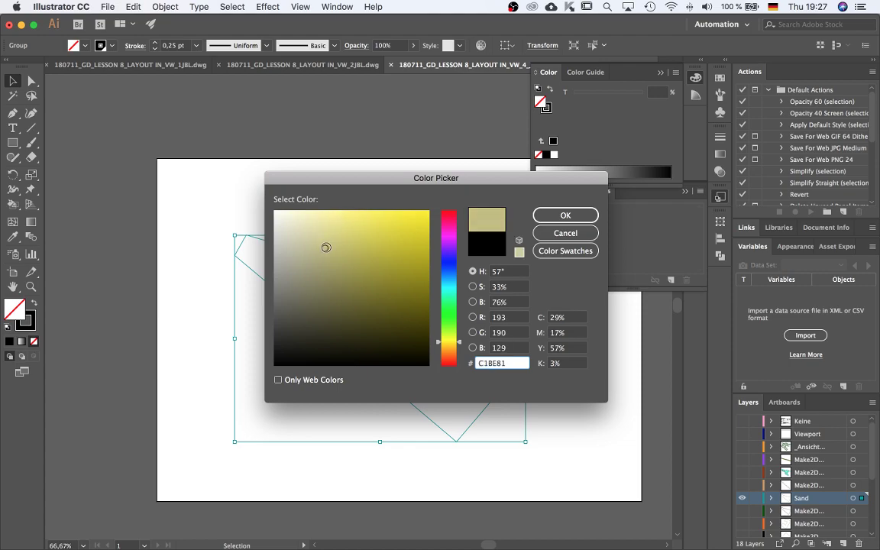
left_click_drag(325, 243, 319, 233)
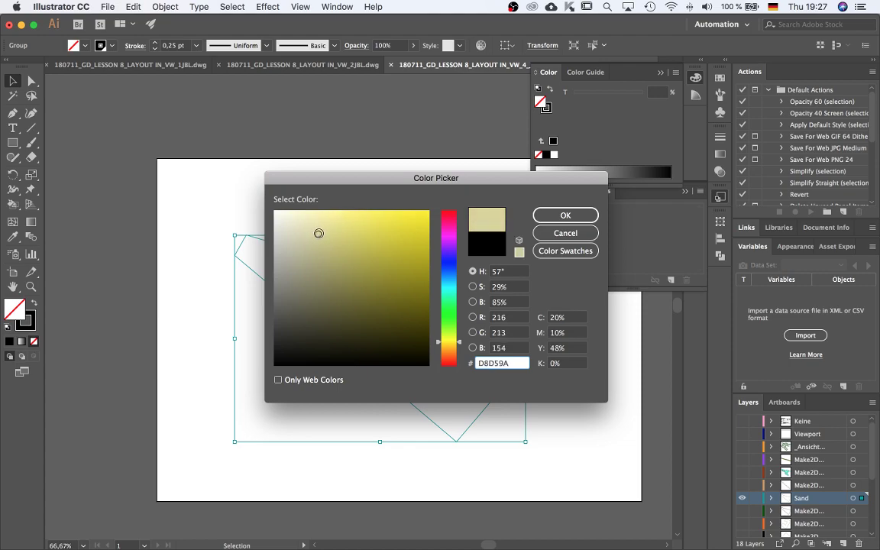
left_click(320, 241)
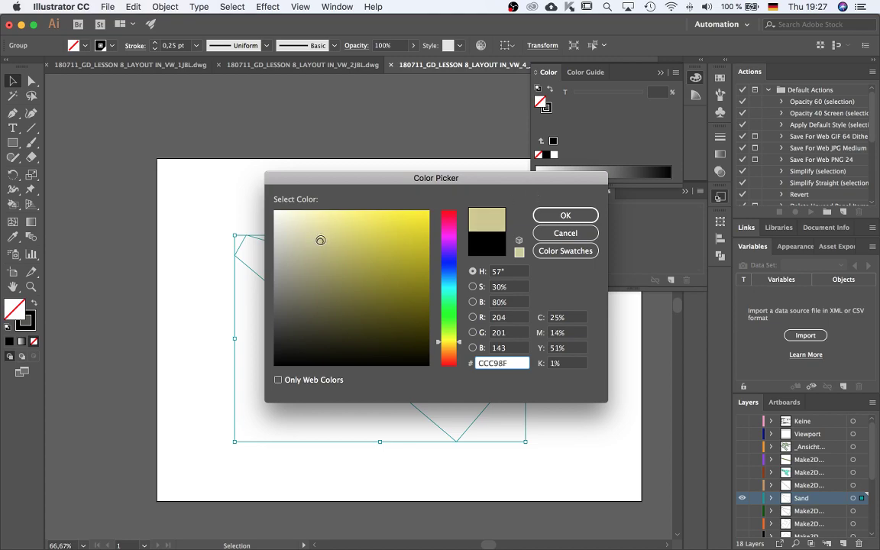
left_click(581, 214)
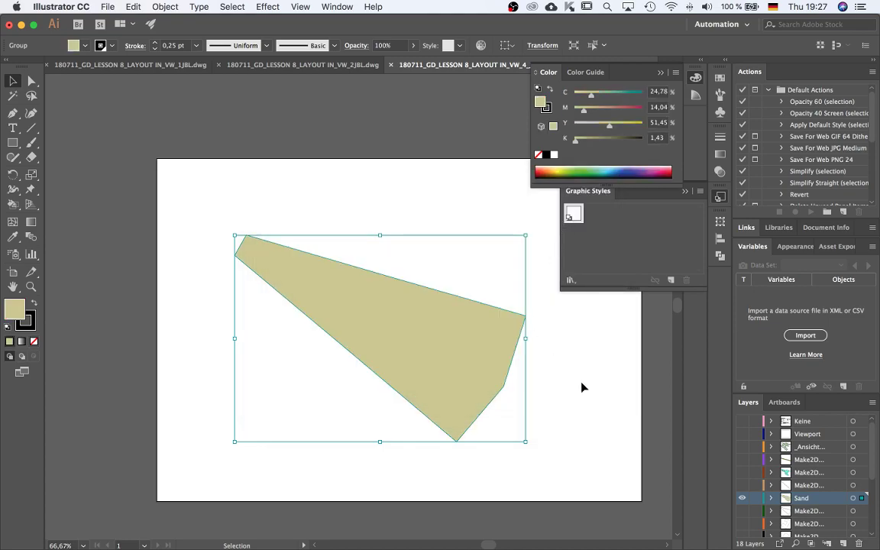
Lighten the Sand shape's fill to E2DEAF and deselect the shape
double_click(14, 309)
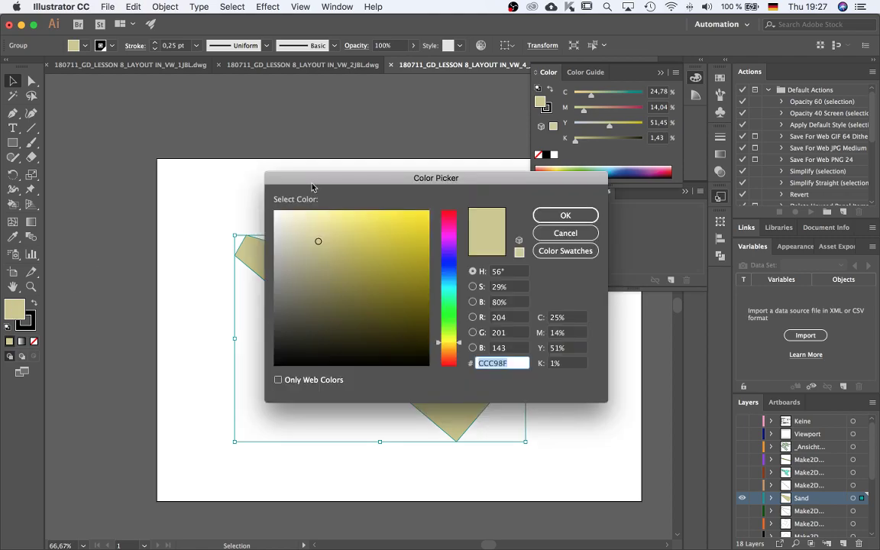
left_click(310, 226)
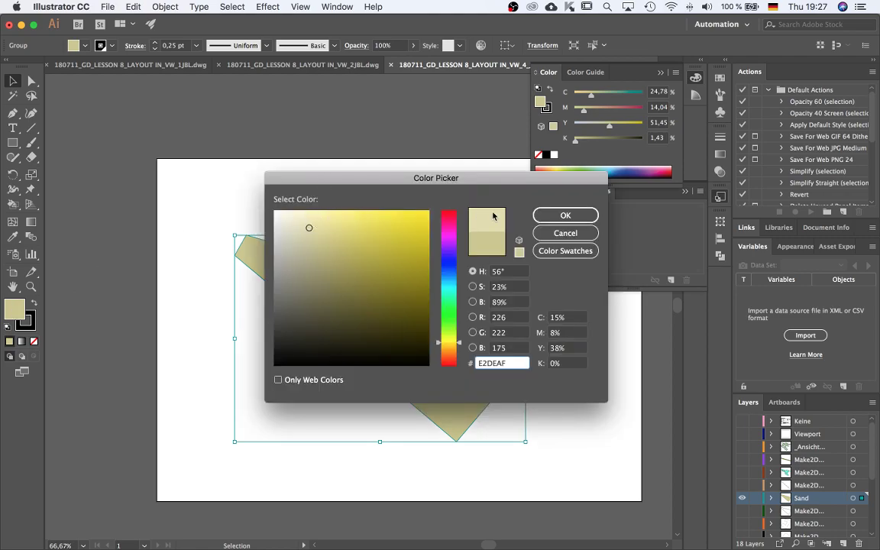
left_click(565, 215)
left_click(304, 190)
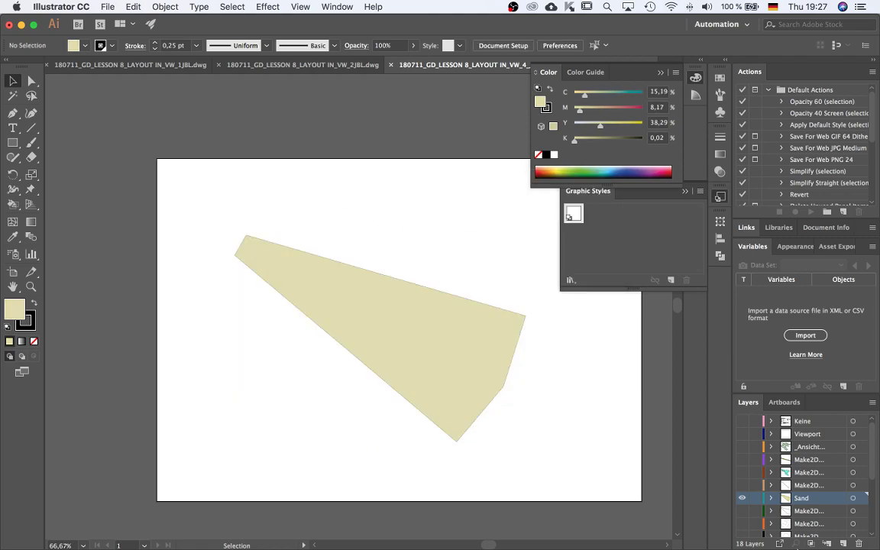
Show all layers to check the sand fill within the whole plan, comparing it with the isolated Sand layer
left_click(740, 499, "alt")
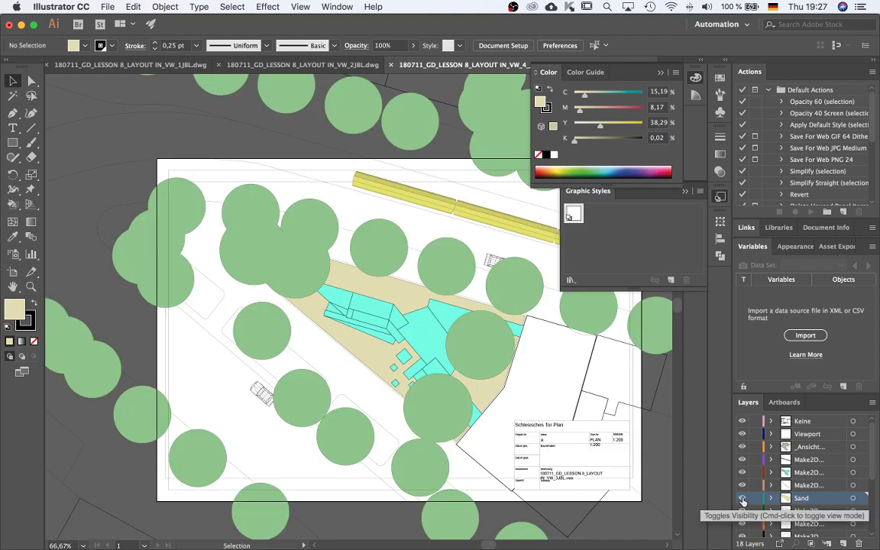
left_click(741, 499, "alt")
left_click(741, 498, "alt")
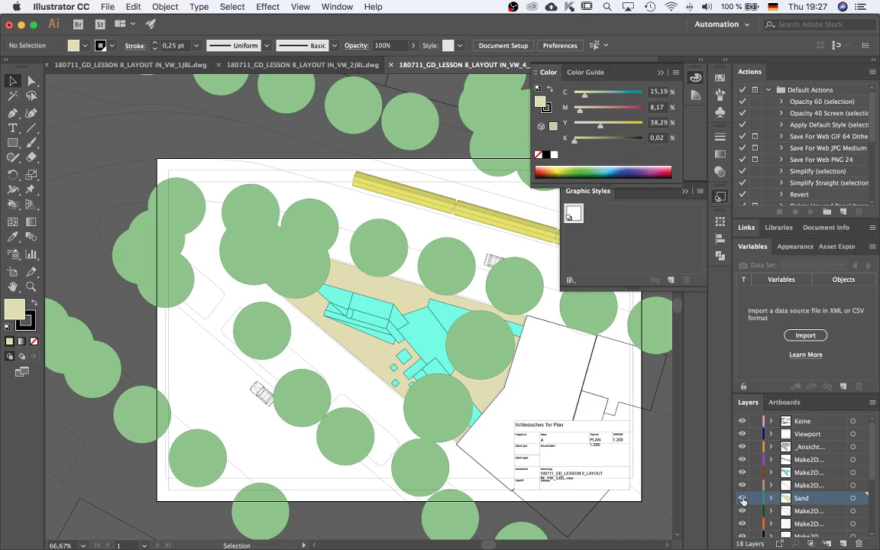
Isolate the Sand layer again, select its shape and shift the fill colour's hue to 62° (E0E0AF)
left_click(741, 499, "alt")
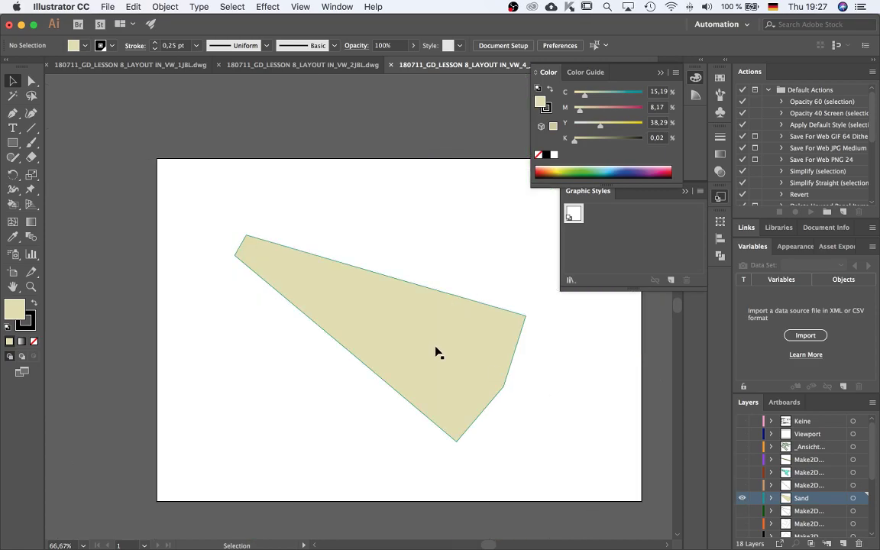
left_click(437, 350)
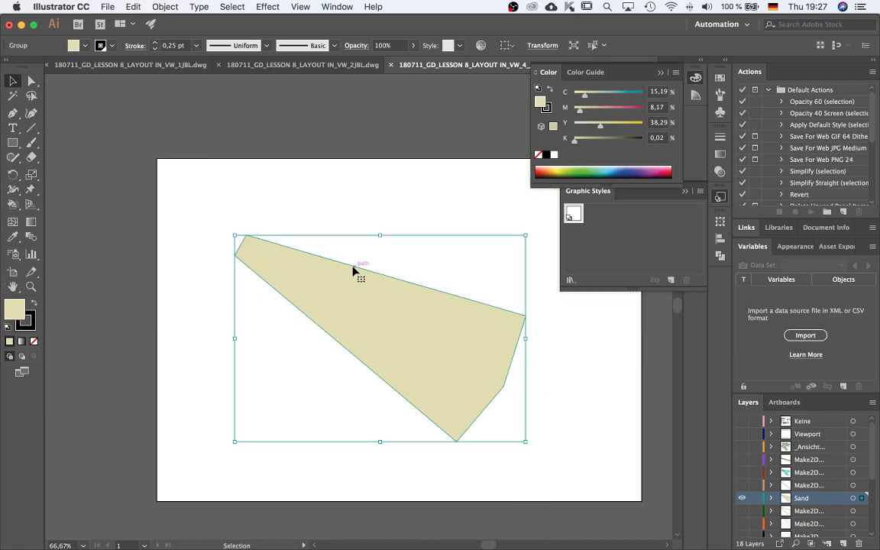
double_click(8, 312)
left_click_drag(461, 345, 461, 340)
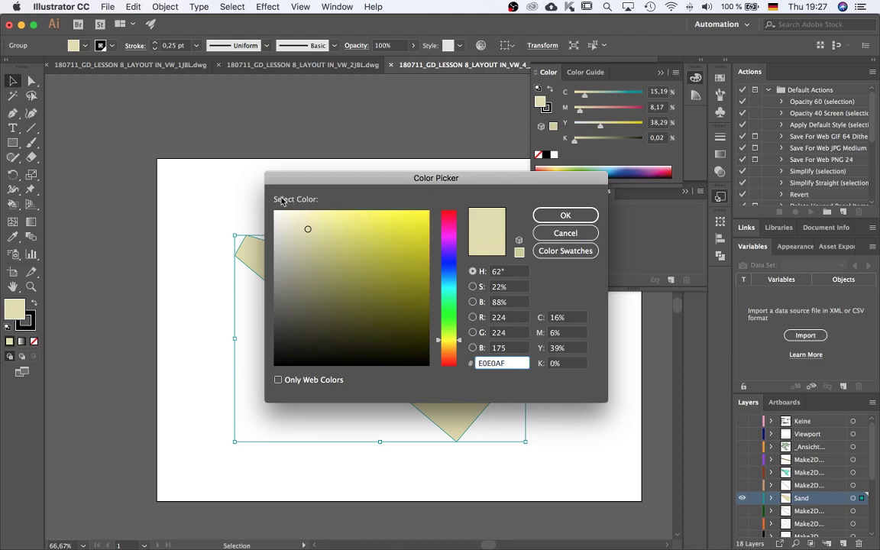
Lighten the sand area's fill to a pale sand yellow of about C 13, M 4, Y 36, K 0, and deselect it
left_click(309, 223)
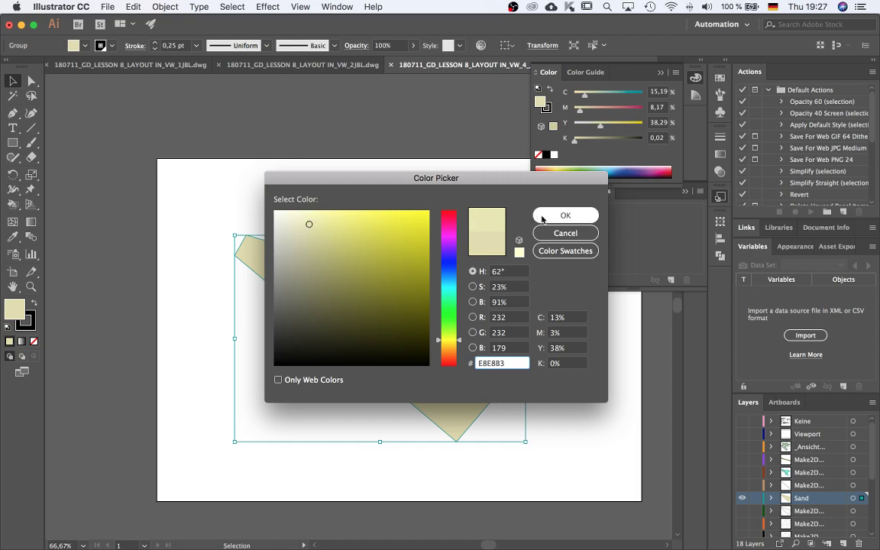
left_click(305, 223)
left_click(585, 214)
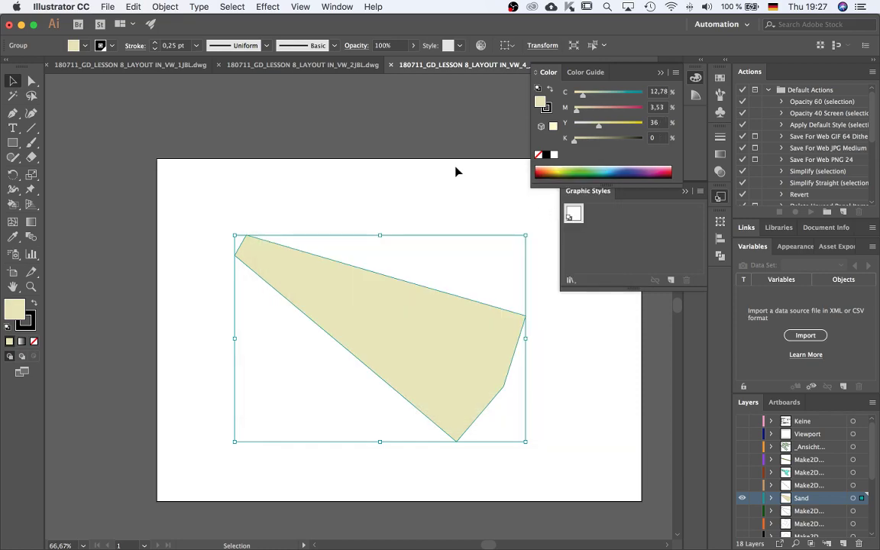
left_click(411, 117)
Show all layers again and examine the recoloured sand area within the whole plan
left_click(742, 497, "alt")
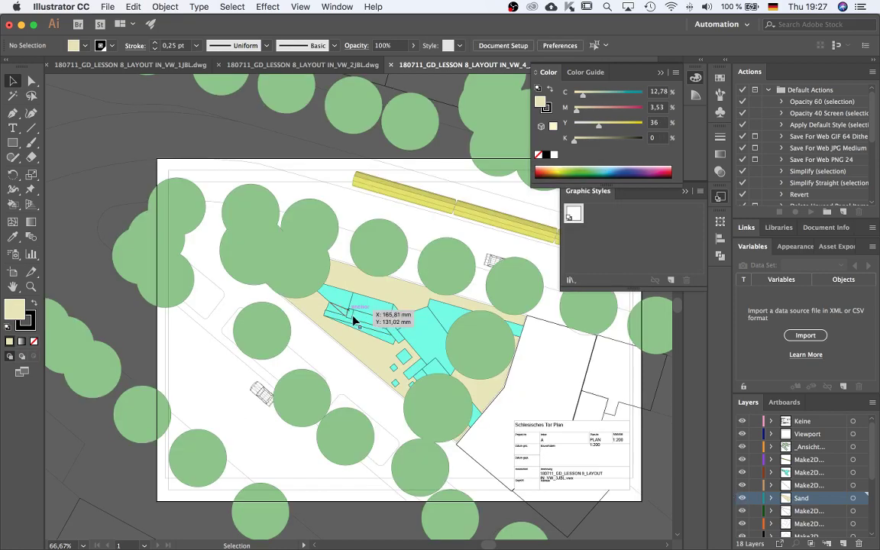
scroll(354, 313, "up", 2)
scroll(336, 351, "down", 2)
scroll(330, 350, "up", 3)
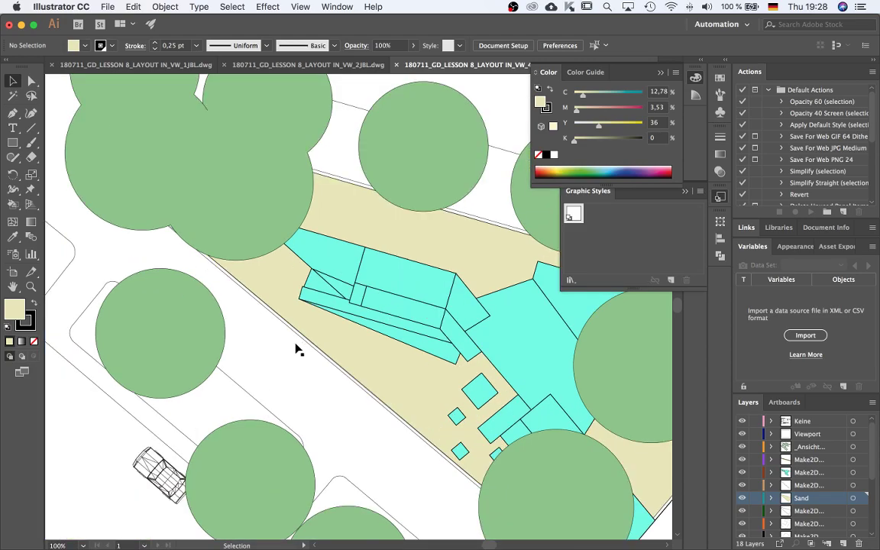
scroll(299, 344, "down", 2)
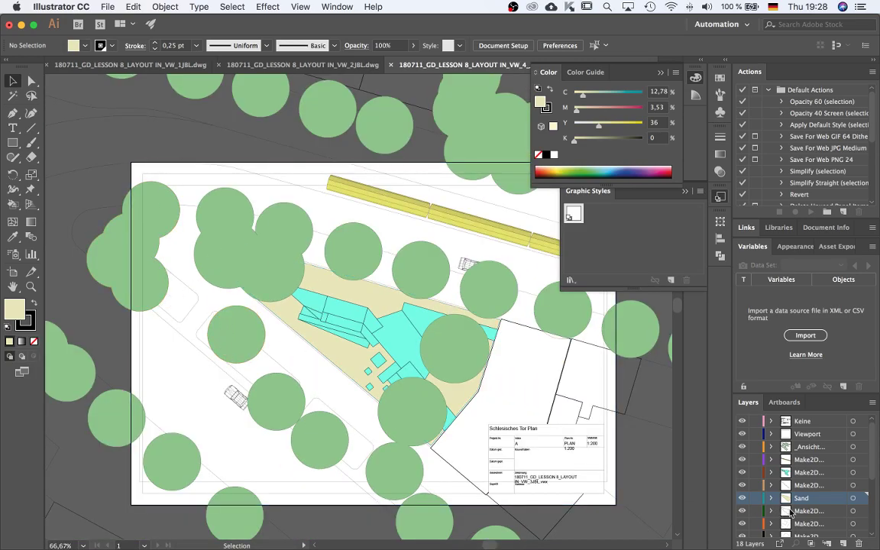
Isolate the border outline layer directly below Sand and select the double border outline around the sand area
left_click(742, 511, "alt")
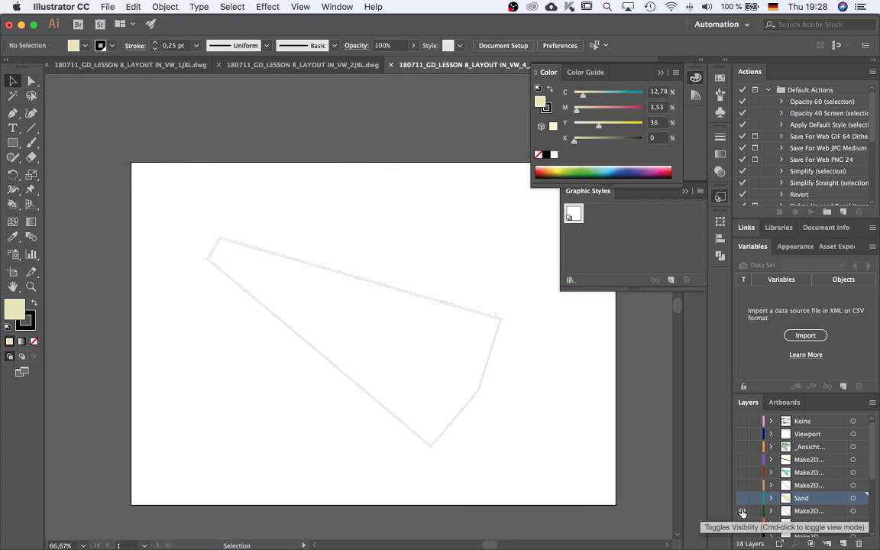
scroll(258, 296, "up", 1)
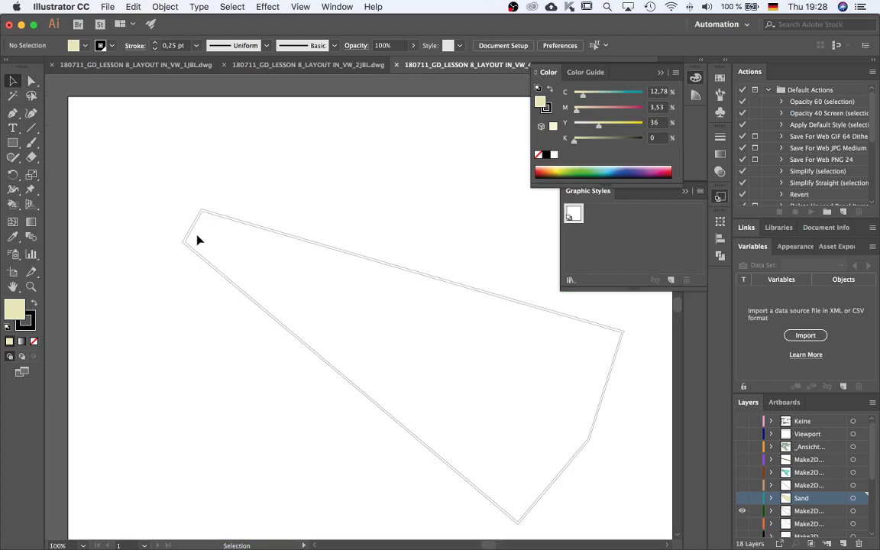
left_click(548, 486)
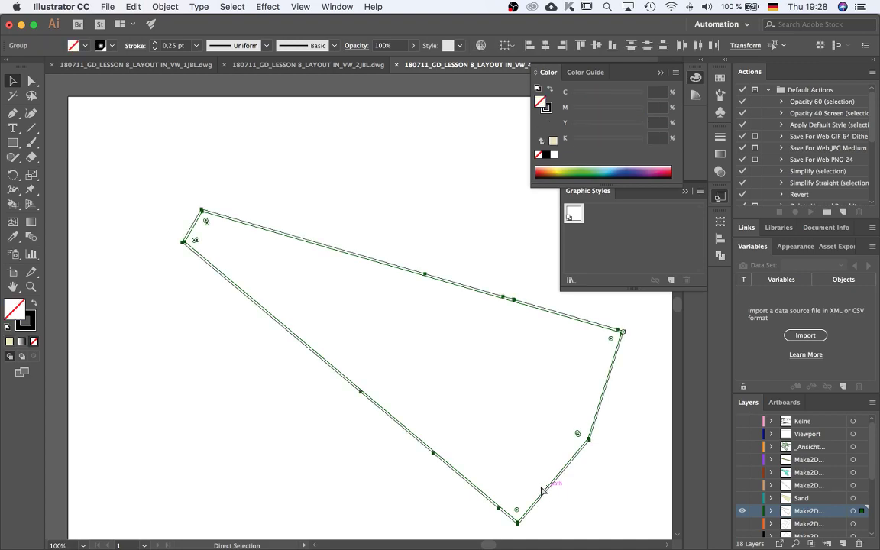
Try filling the selected border outline with light grey #DBDBDB and remove that fill again
double_click(16, 318)
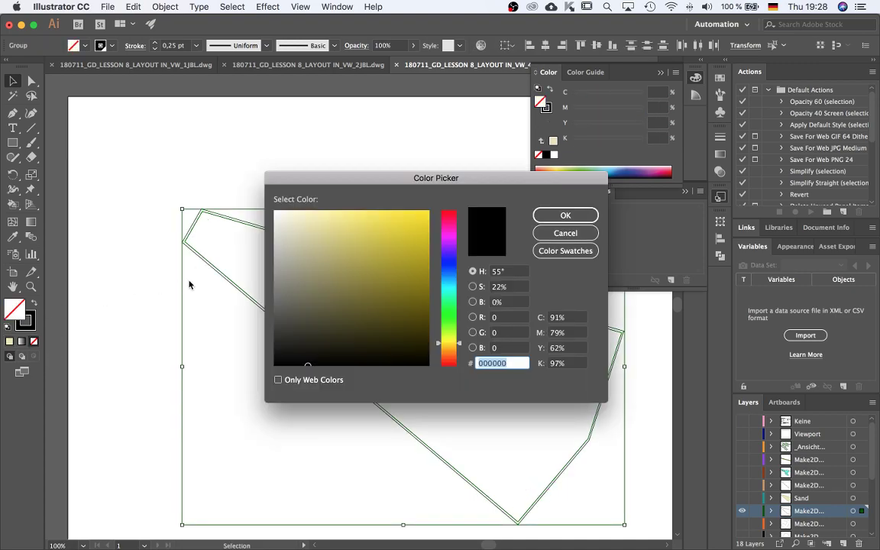
mouse_move(275, 260)
left_mouse_down()
mouse_move(252, 256)
mouse_move(249, 243)
mouse_move(259, 230)
left_mouse_up()
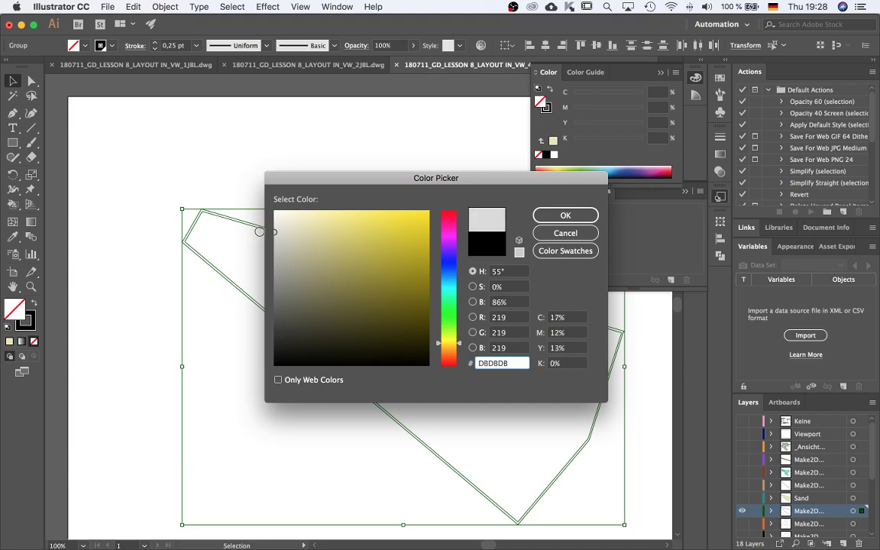
left_click(565, 214)
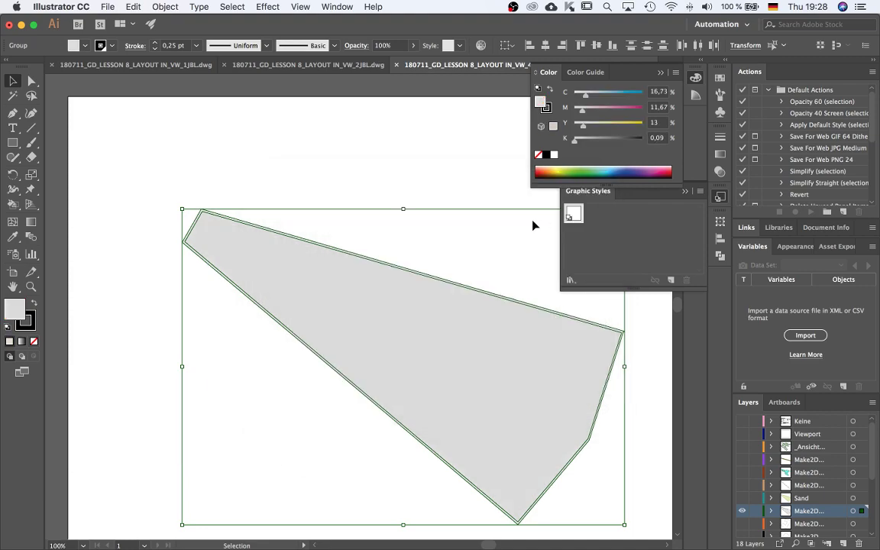
key("slash")
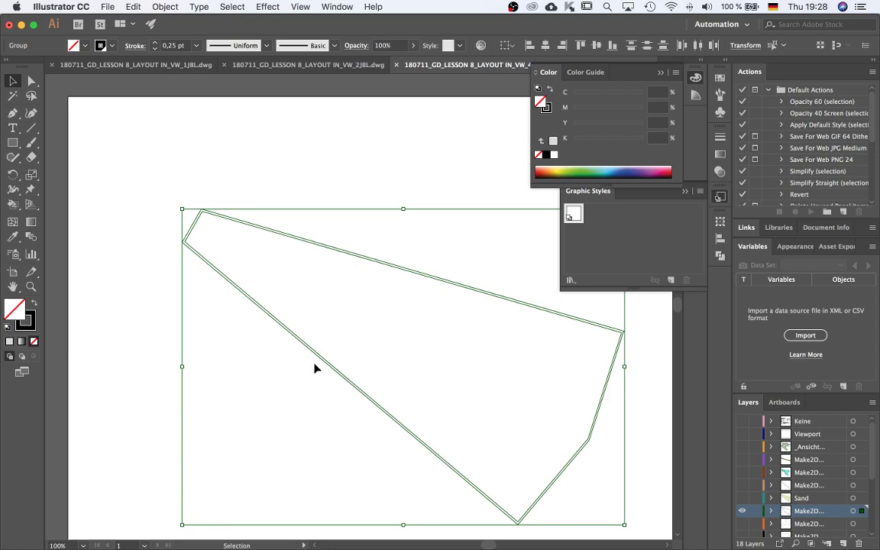
Turn the selected border outline into a Live Paint group with the Live Paint Bucket
left_click(10, 205)
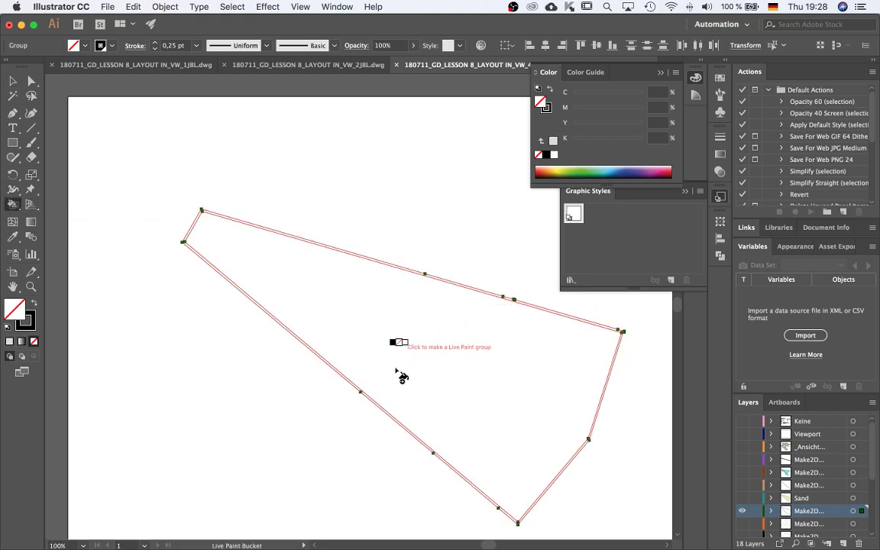
left_click(402, 462)
scroll(412, 451, "up", 4)
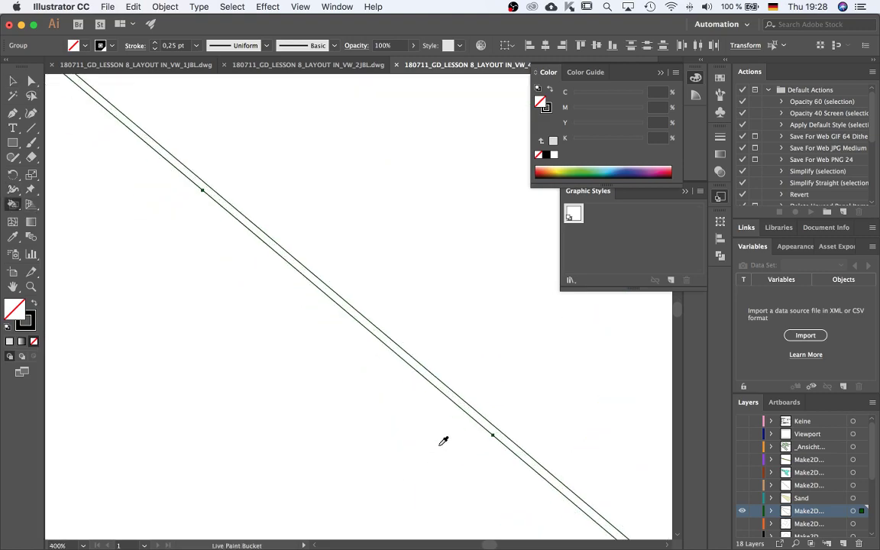
left_click(469, 414)
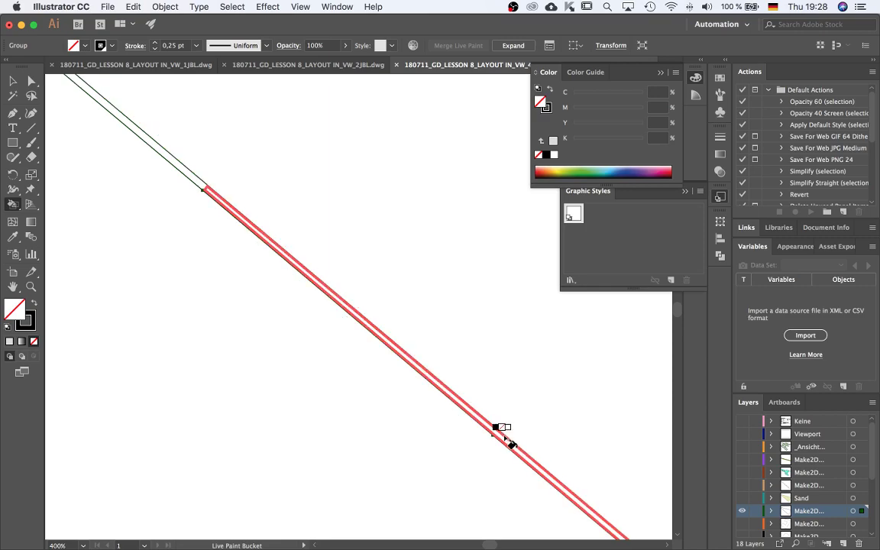
Paint the narrow strip between the two border lines with grey #D1D1D1 using the Live Paint Bucket
key("super+1")
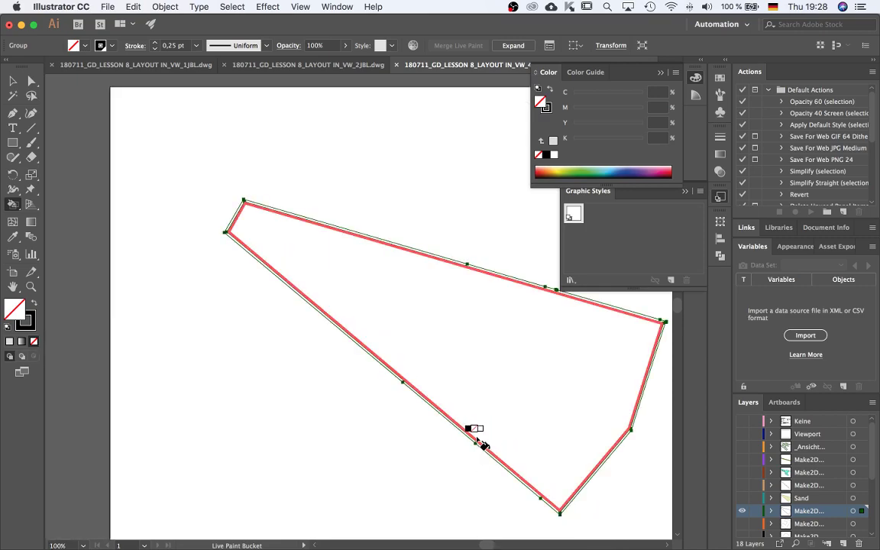
scroll(431, 393, "up", 4)
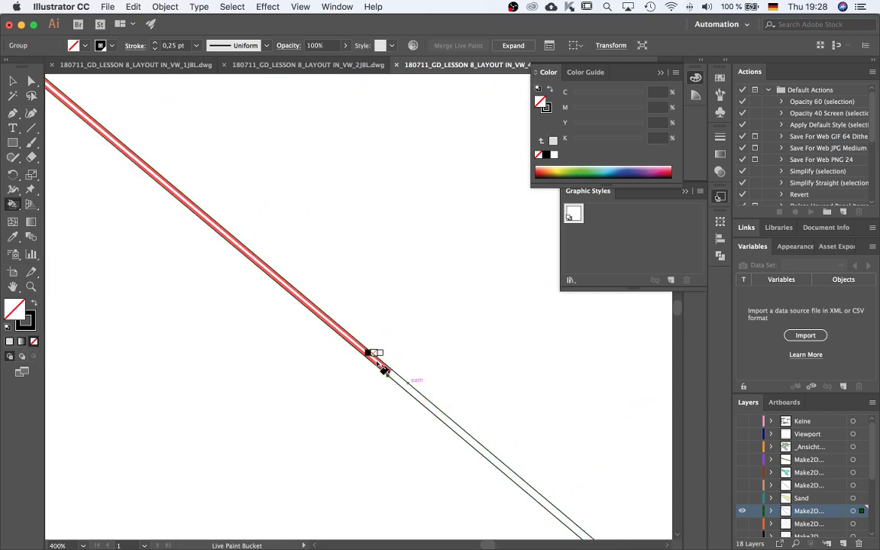
scroll(429, 449, "down", 2)
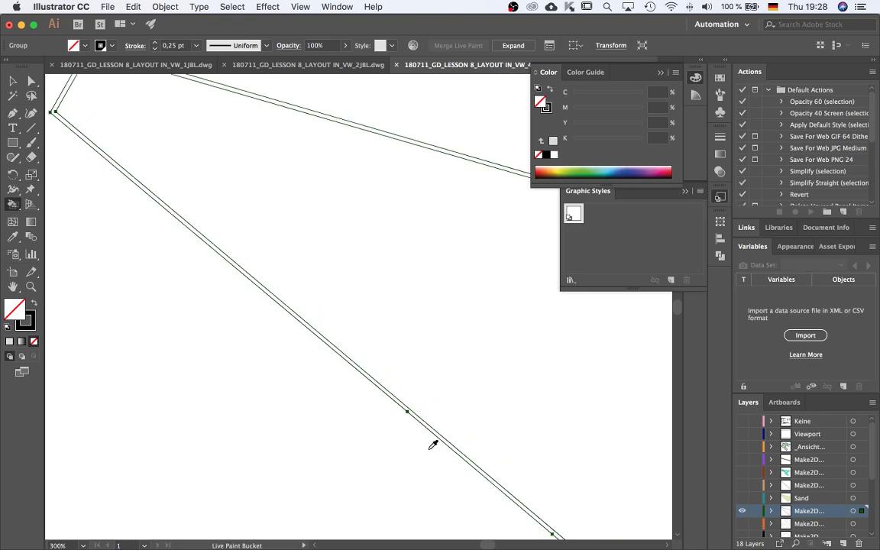
scroll(410, 418, "up", 4)
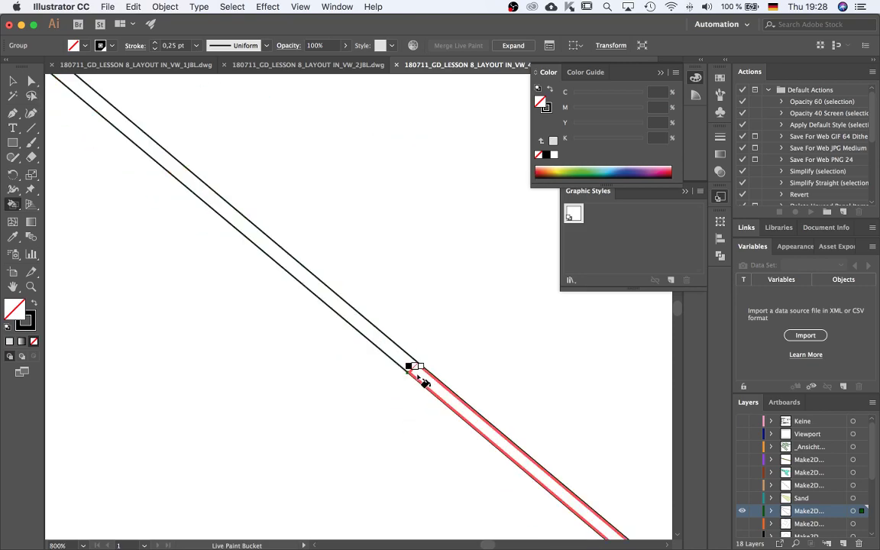
scroll(447, 418, "down", 5)
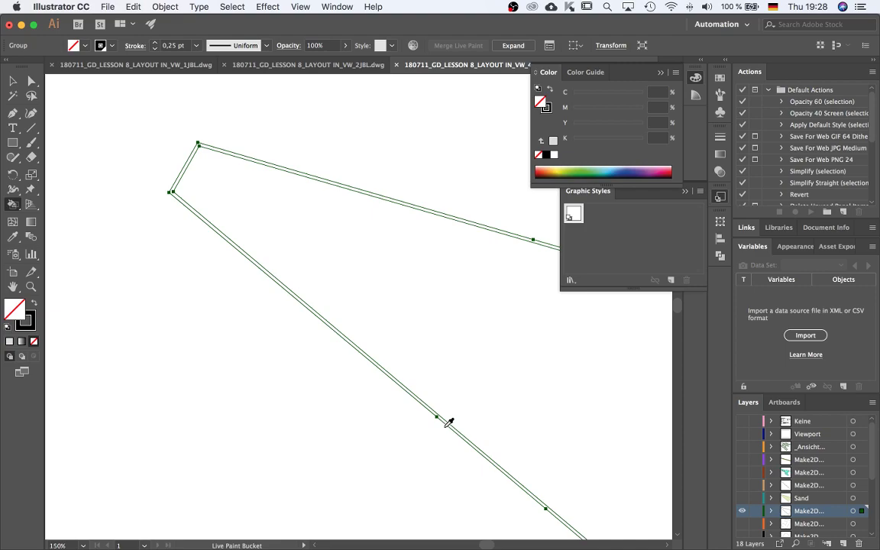
scroll(448, 420, "up", 6)
scroll(405, 336, "up", 2)
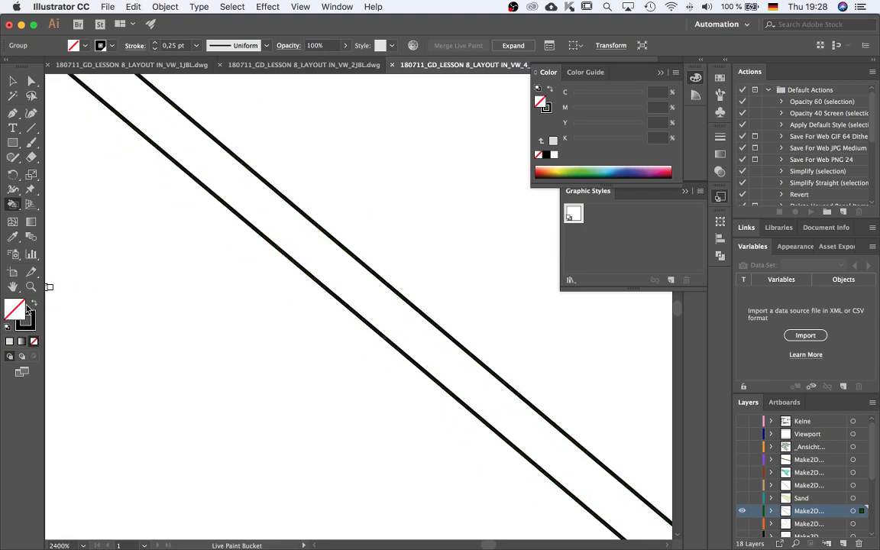
double_click(15, 307)
left_click(269, 246)
left_click_drag(269, 246, 269, 237)
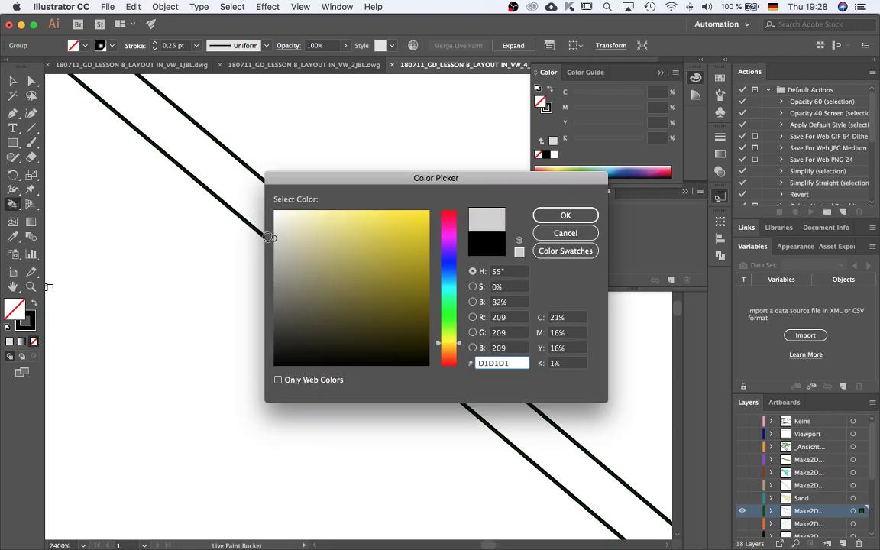
left_click(565, 216)
left_click(462, 384)
left_click(356, 289)
Examine the painted border strip along its length and check the Live Paint group by selecting and deselecting it
scroll(383, 402, "down", 10)
scroll(382, 402, "down", 3)
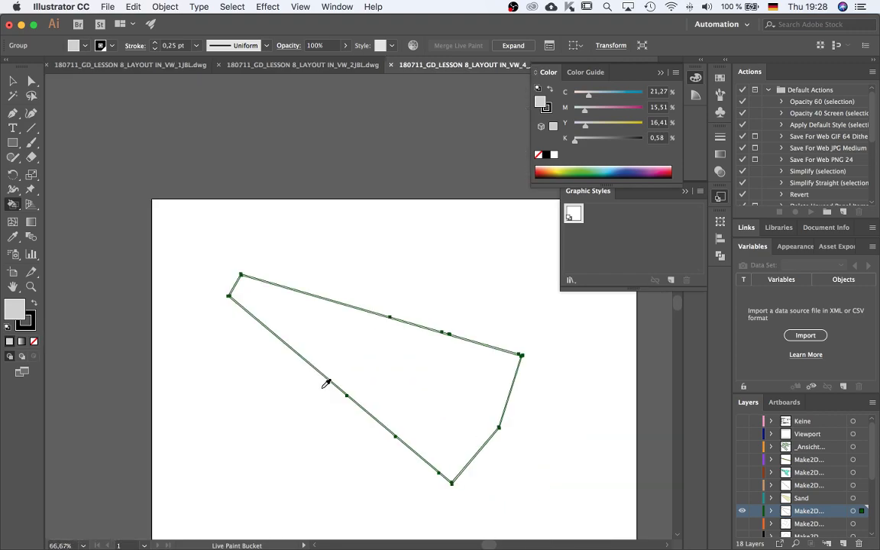
scroll(324, 387, "up", 4)
scroll(318, 359, "up", 1)
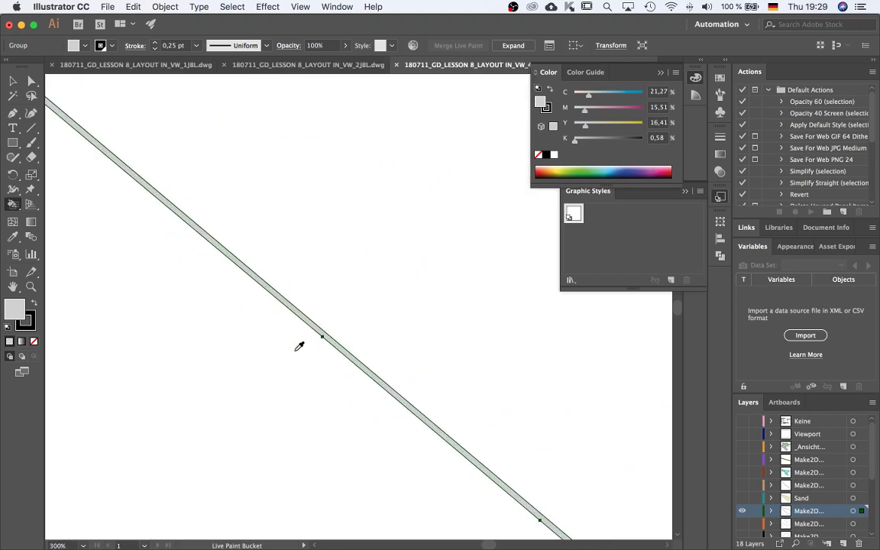
key("v")
left_click(351, 371)
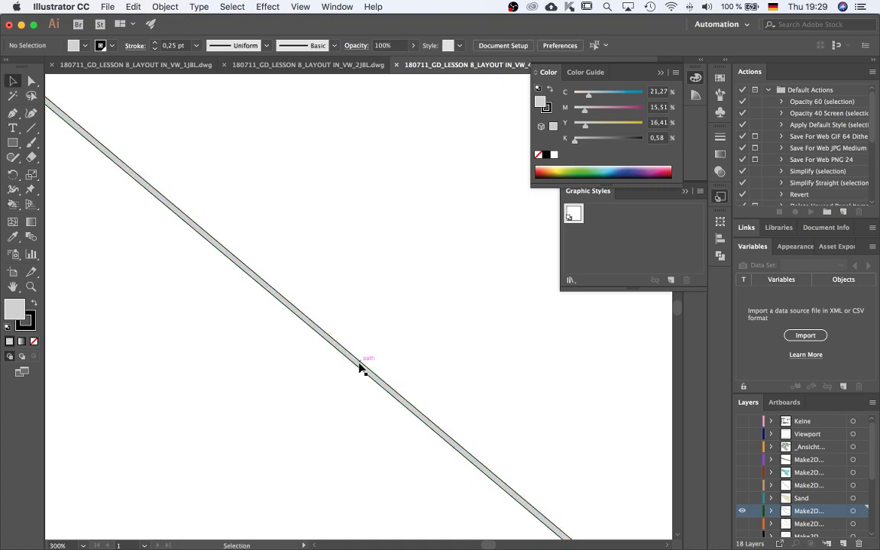
left_click(360, 365)
scroll(368, 397, "down", 3)
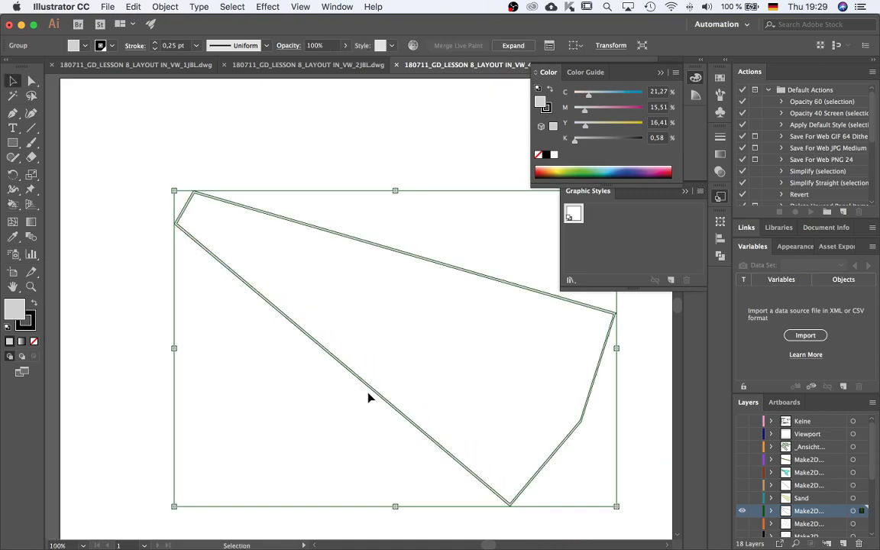
left_click(629, 397)
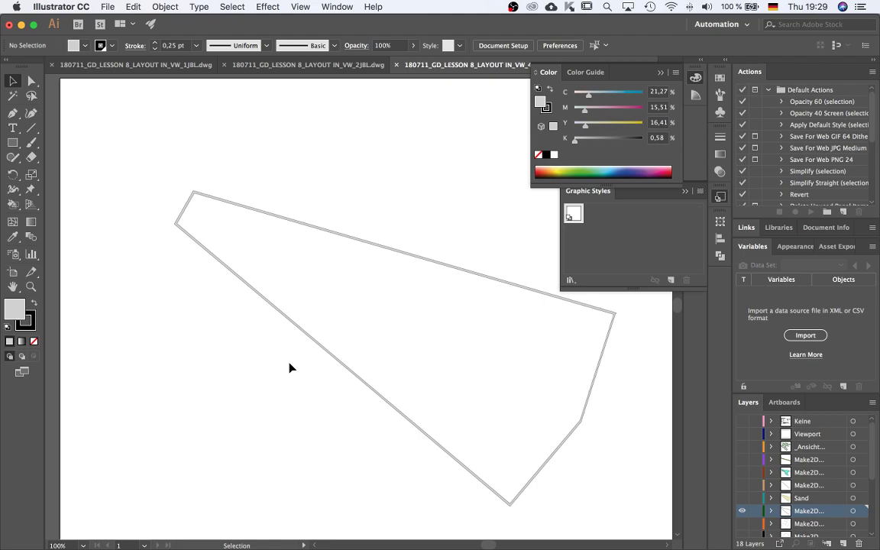
Show all layers to view the coloured plan, briefly isolating the layer below the border outline
left_click(742, 510, "alt")
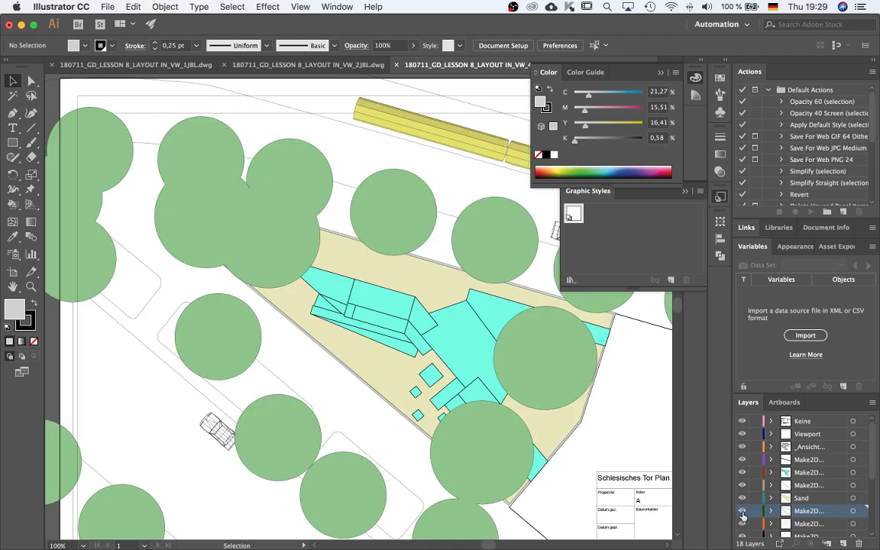
scroll(744, 518, "down", 1)
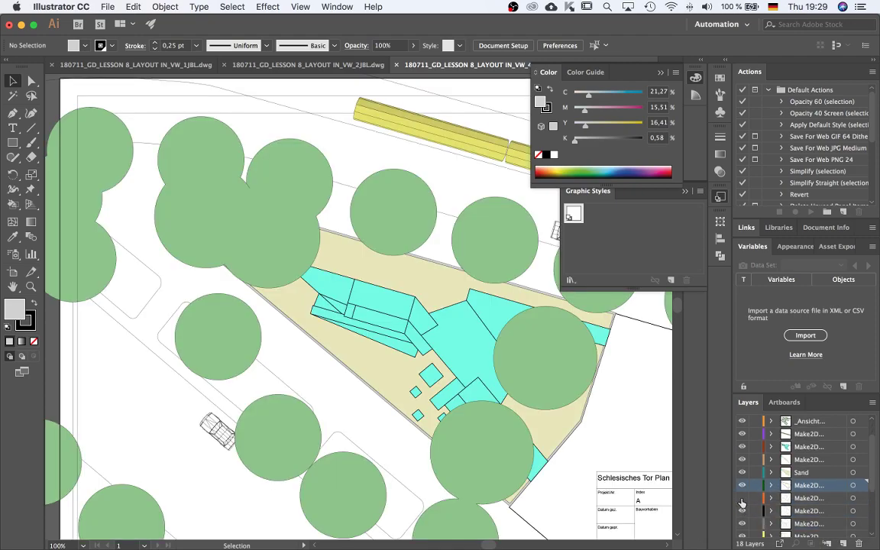
left_click(741, 502, "alt")
left_click(742, 503, "alt")
scroll(571, 448, "down", 5)
scroll(625, 442, "up", 2)
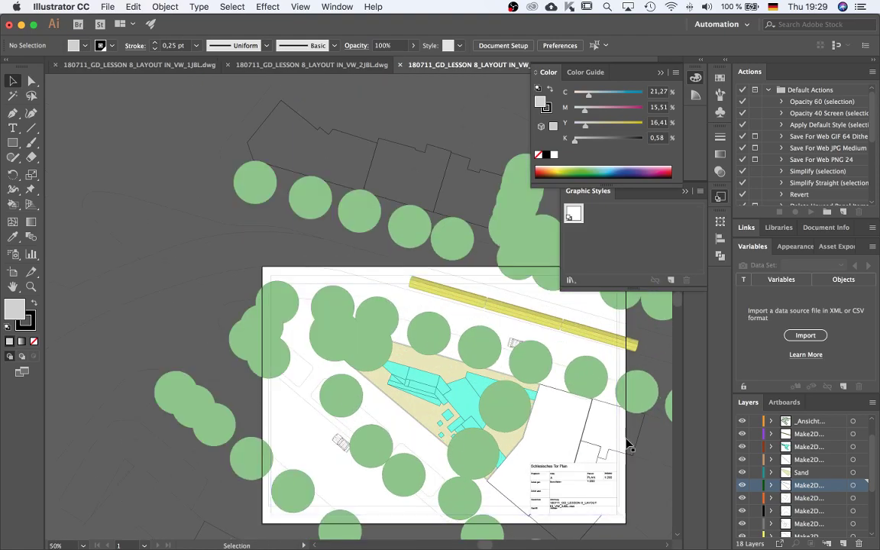
Isolate the remaining lower Make2D layers one after another to identify the linework each one contains
left_click(742, 492, "alt")
left_click(741, 495, "alt")
left_click(741, 503, "alt")
left_click(740, 505, "alt")
left_click(740, 509, "alt")
left_click(741, 510, "alt")
left_click(740, 524, "alt")
left_click(741, 526, "alt")
scroll(741, 504, "down", 3)
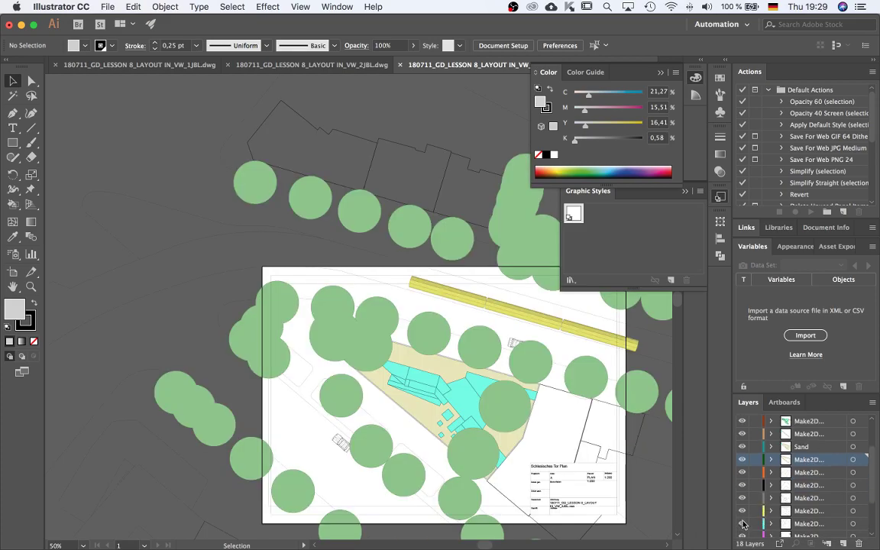
left_click(743, 475, "alt")
left_click(741, 481, "alt")
left_click(742, 493, "alt")
left_click(742, 497, "alt")
left_click(741, 498, "alt")
left_click(741, 498, "alt")
left_click(742, 510, "alt")
left_click(742, 511, "alt")
left_click(742, 511, "alt")
left_click(741, 513, "alt")
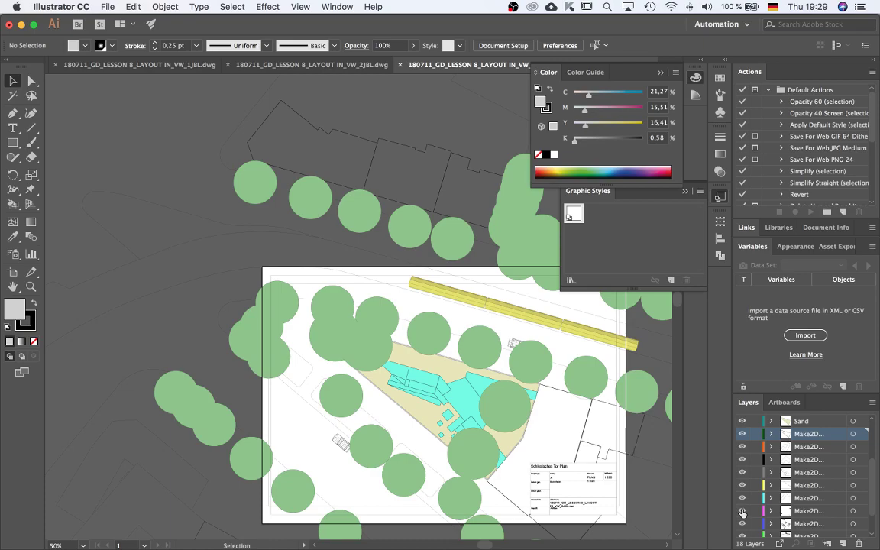
left_click(741, 524, "alt")
left_click(741, 524, "alt")
scroll(747, 518, "down", 2)
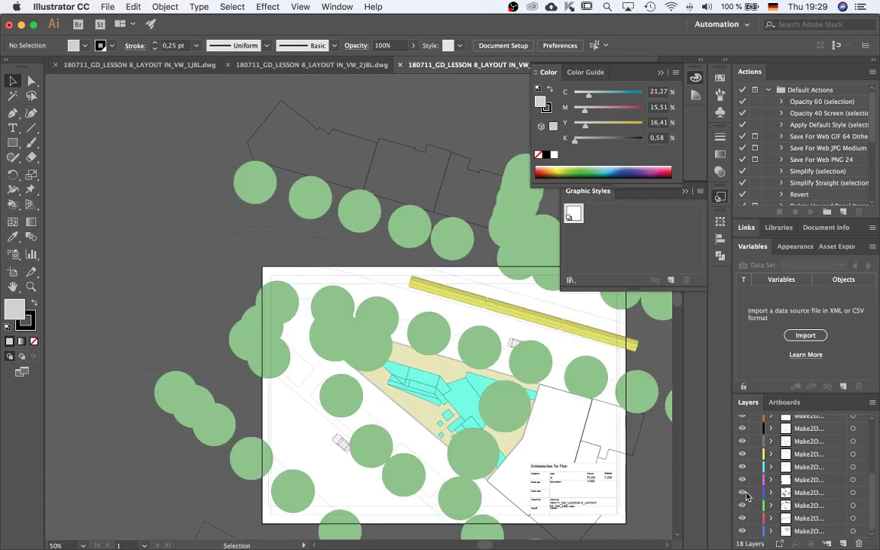
left_click(742, 480, "alt")
Isolate the layer with the surrounding building outlines and fill all of its shapes with white #FFFFFF
left_click(741, 492, "alt")
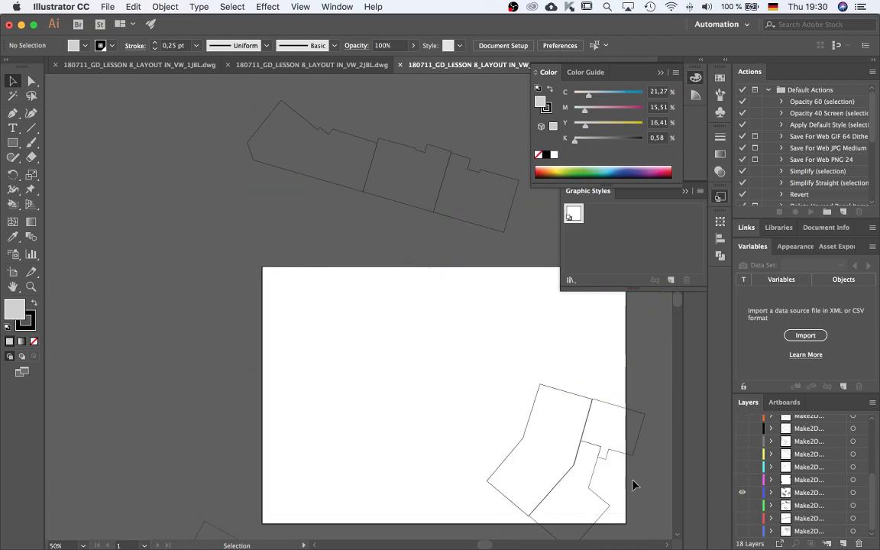
left_click(603, 478)
scroll(546, 496, "up", 2)
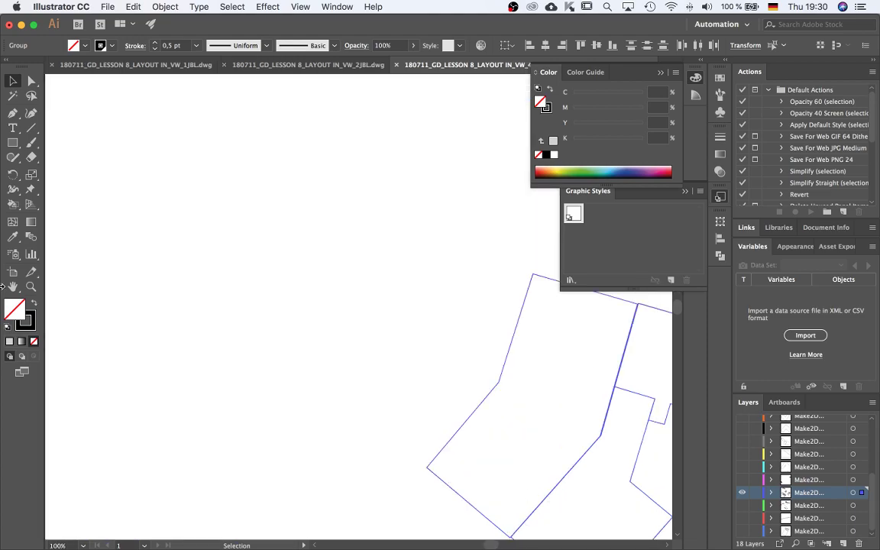
double_click(13, 310)
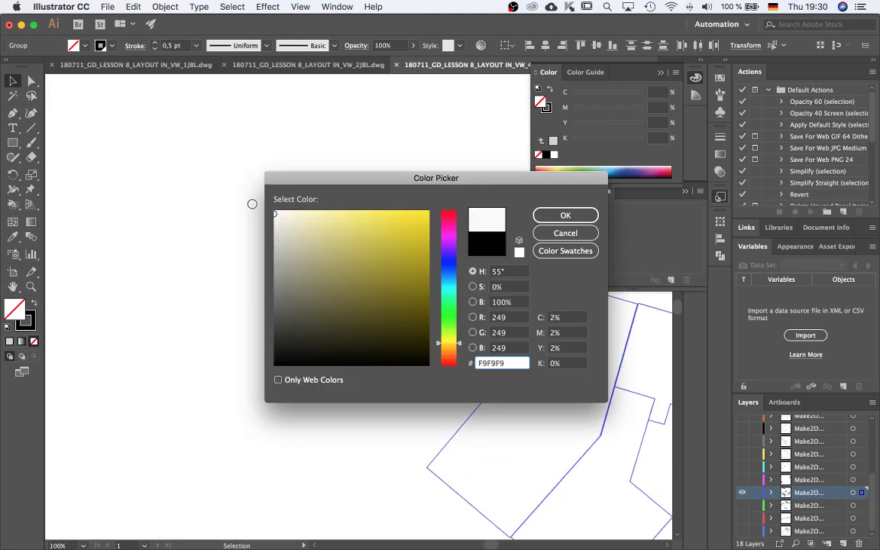
left_click_drag(314, 246, 252, 202)
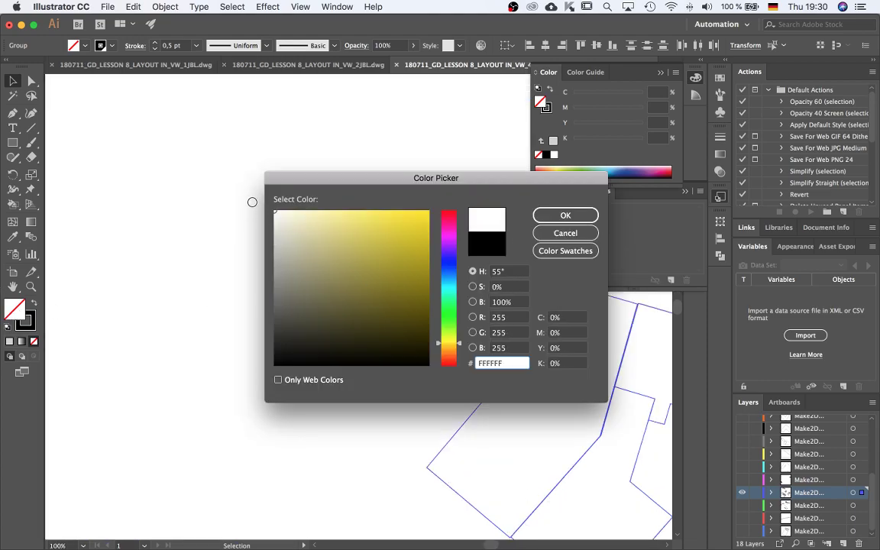
left_click(565, 215)
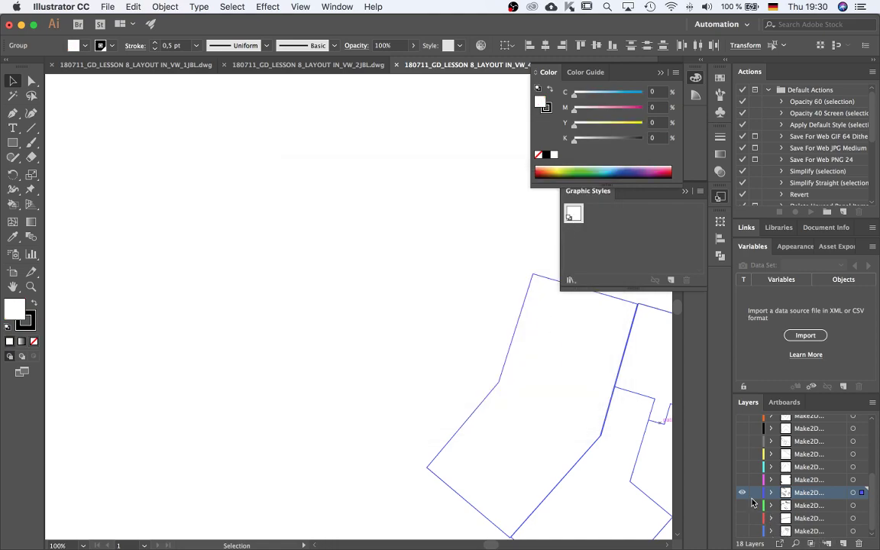
left_click(305, 354)
left_click(489, 432)
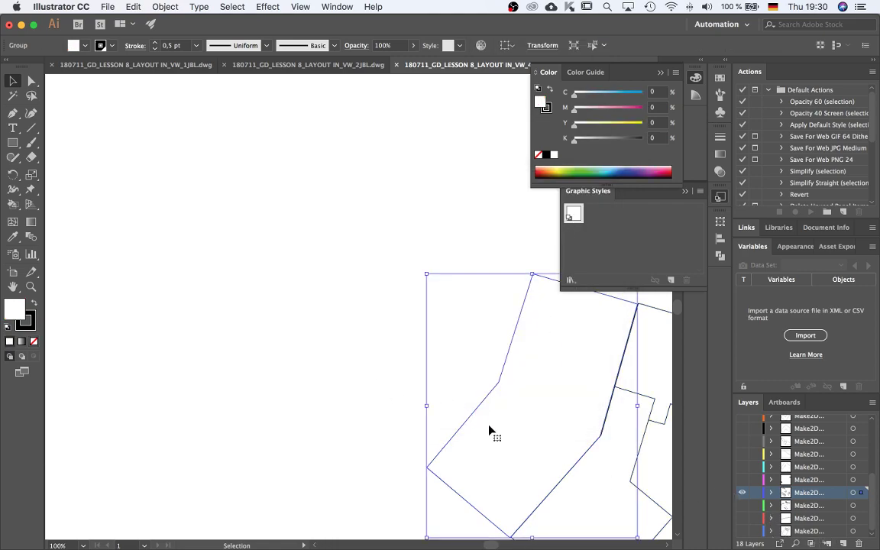
Show all layers to view the white buildings and briefly isolate the two layers below to identify their linework
left_click(743, 504, "alt")
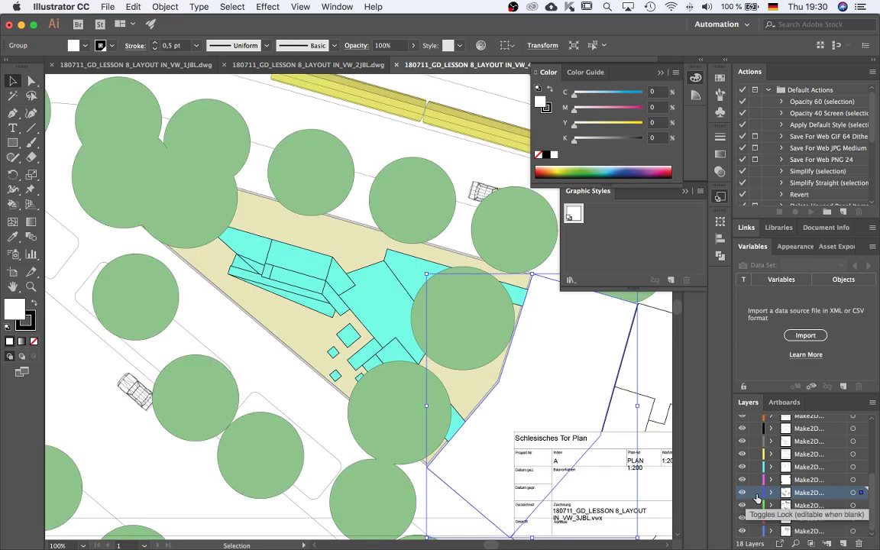
left_click(743, 506, "alt")
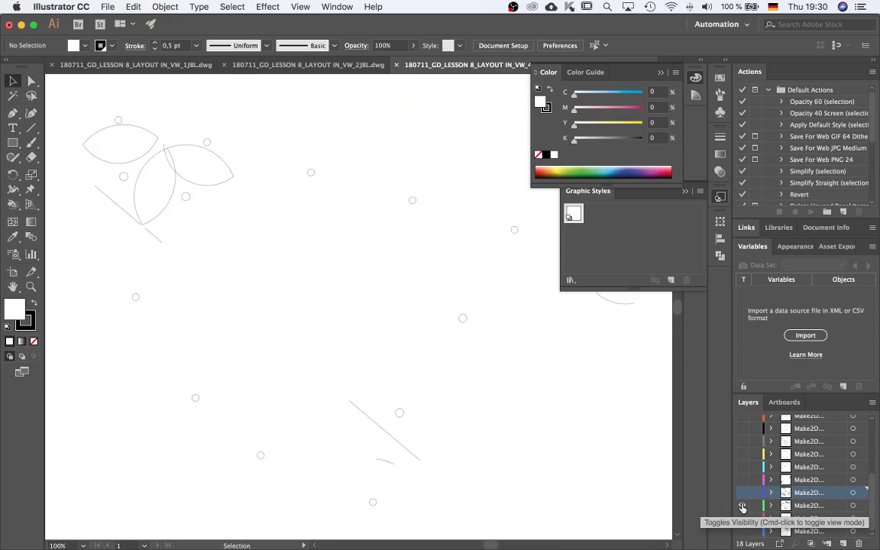
left_click(743, 518, "alt")
left_click(742, 519, "alt")
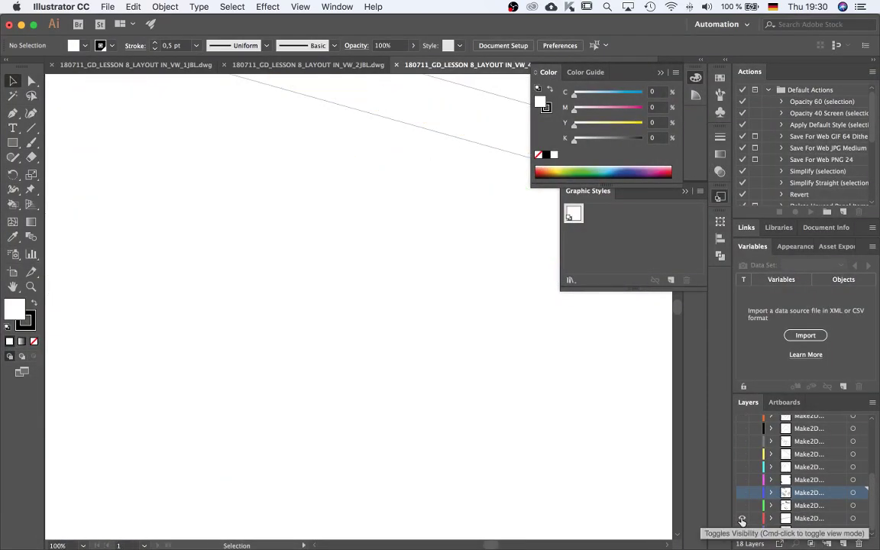
left_click(743, 519, "alt")
scroll(328, 305, "down", 2)
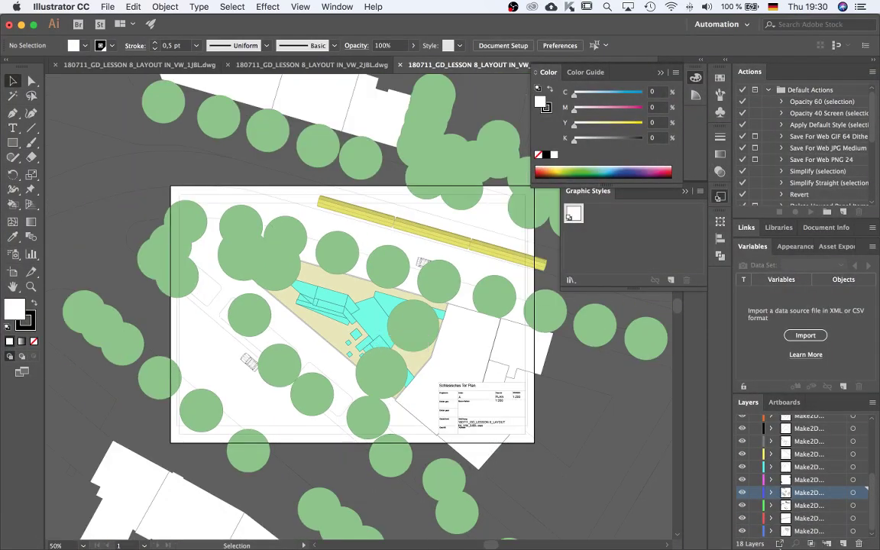
Isolate the lowest Make2D layer and check its street outlines by selecting and deselecting its artwork
left_click(742, 532, "alt")
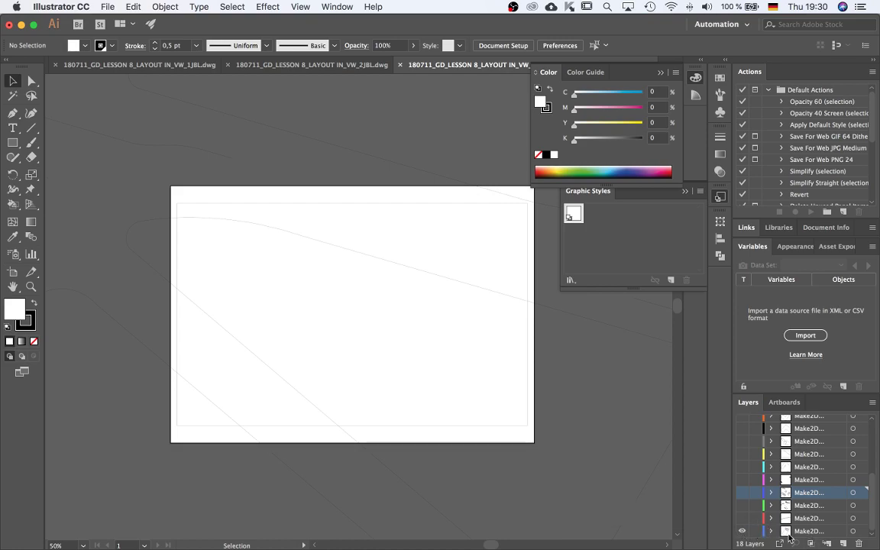
left_click(862, 532)
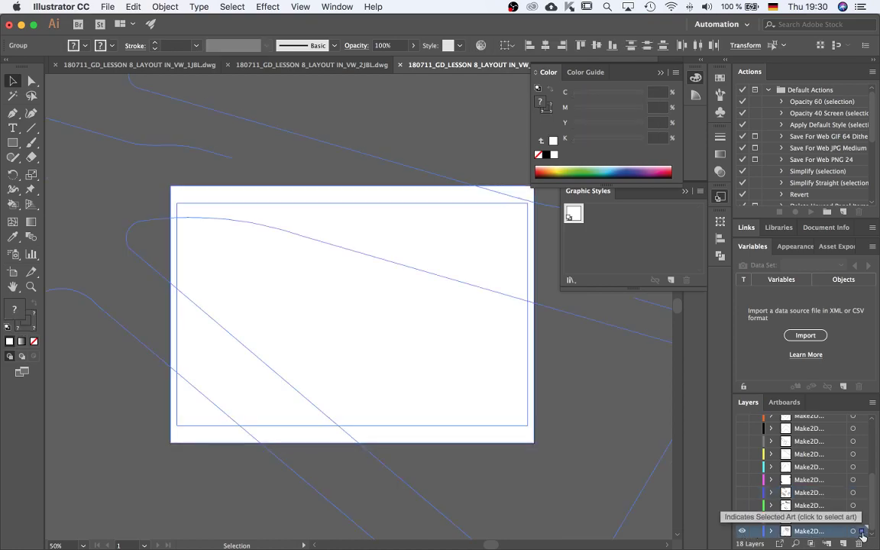
left_click(642, 419)
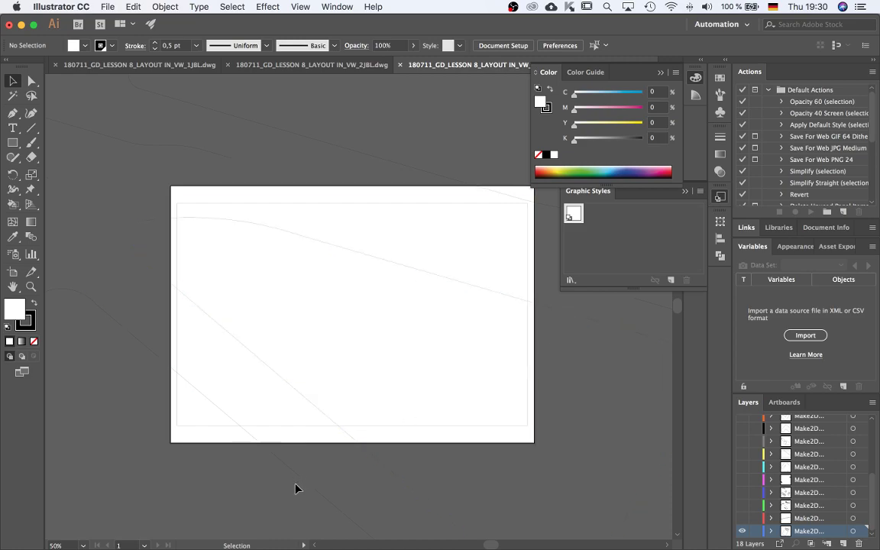
Try to fill all of the street layer's artwork directly with light grey #EDEDED, and undo the fill
key("super+a")
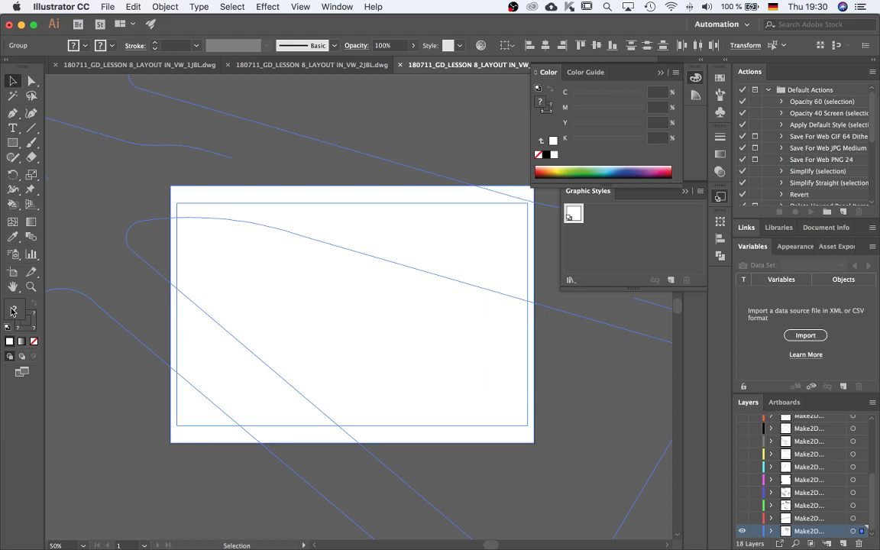
double_click(14, 312)
left_click(303, 289)
left_click(268, 272)
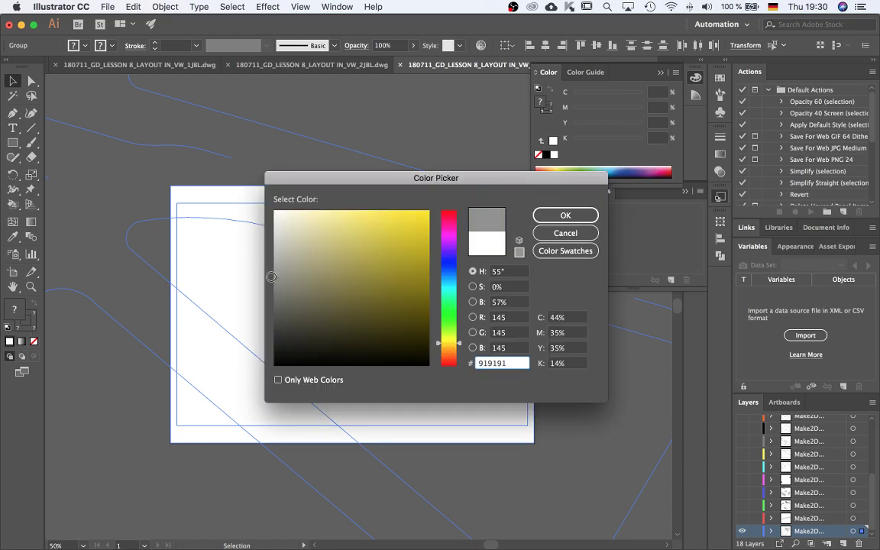
left_click_drag(270, 272, 270, 220)
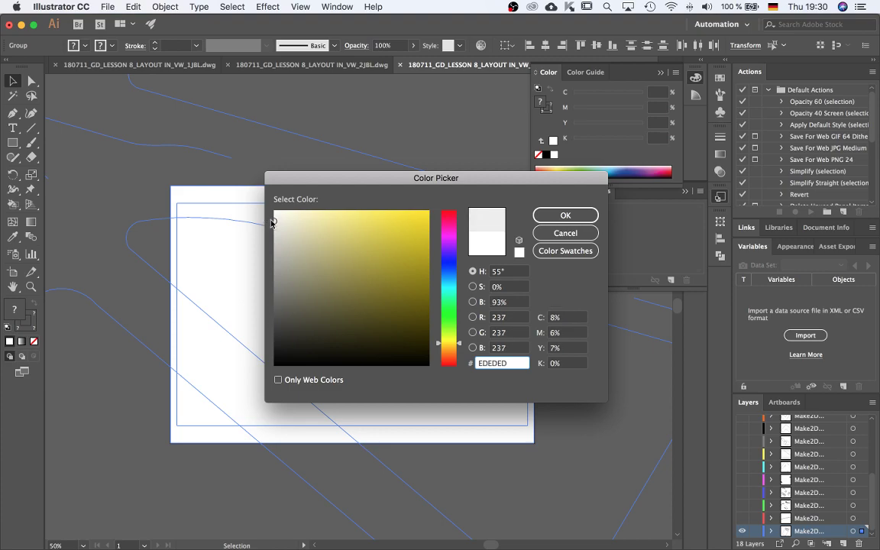
left_click(558, 216)
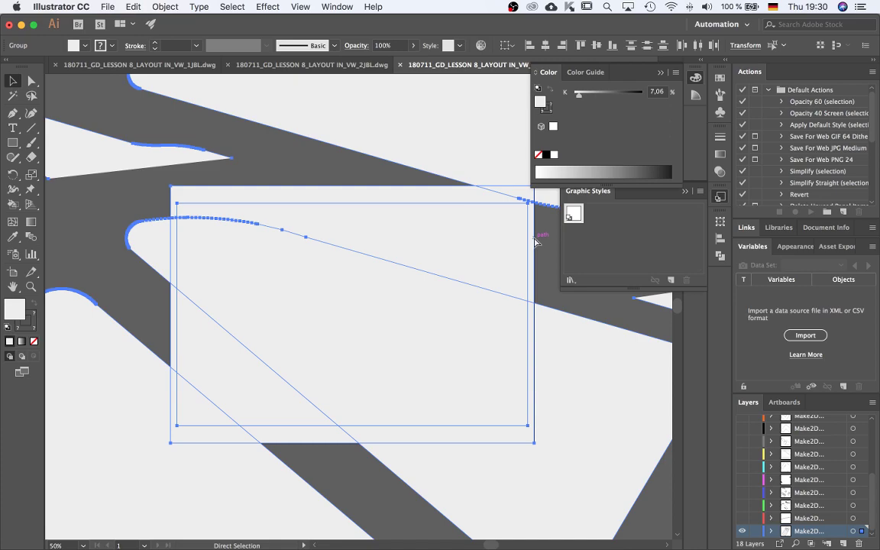
key("super+z")
left_click(363, 504)
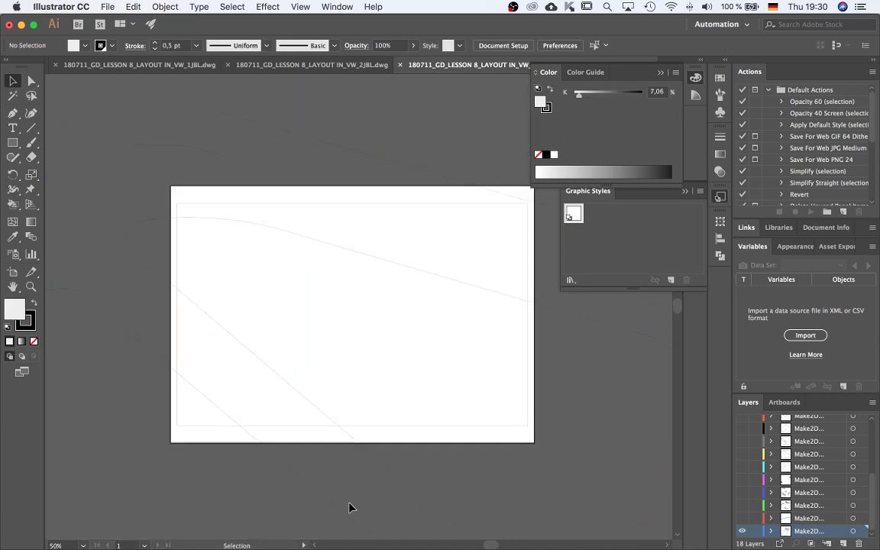
Examine the street outlines around the artboard to see which ones form closed shapes
scroll(379, 451, "down", 1)
scroll(381, 453, "down", 1)
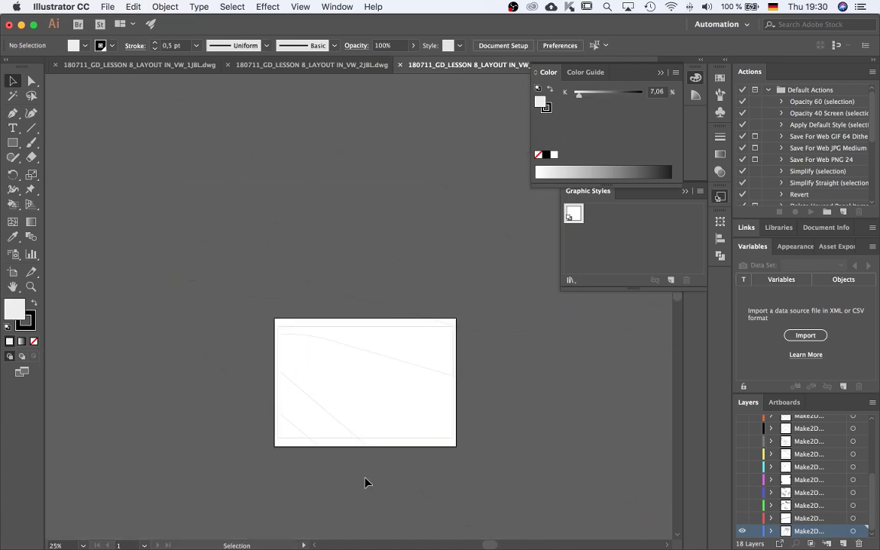
left_click(365, 484)
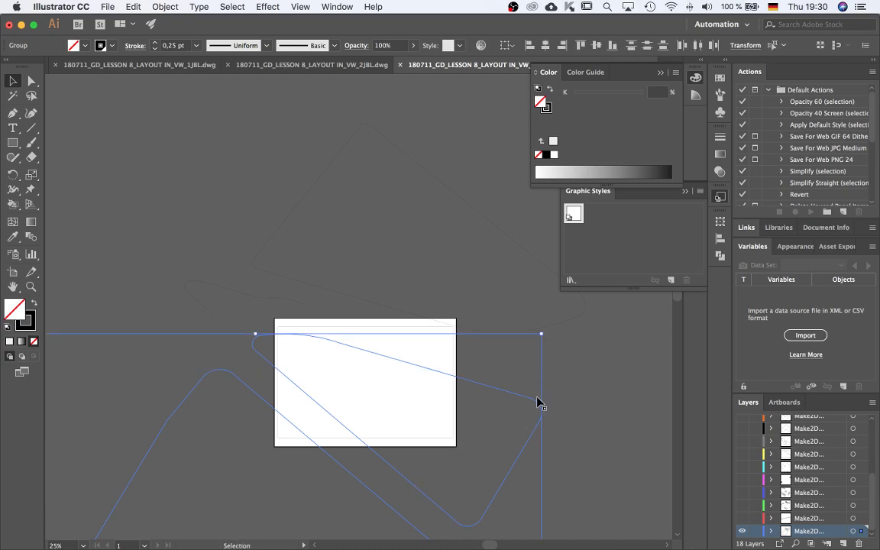
left_click(560, 412)
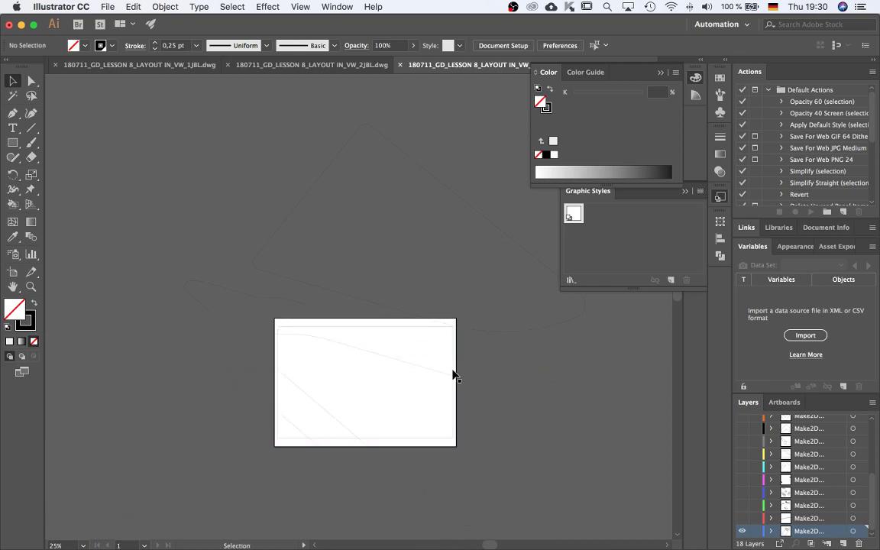
key("ctrl+Tab")
key("ctrl+shift+Tab")
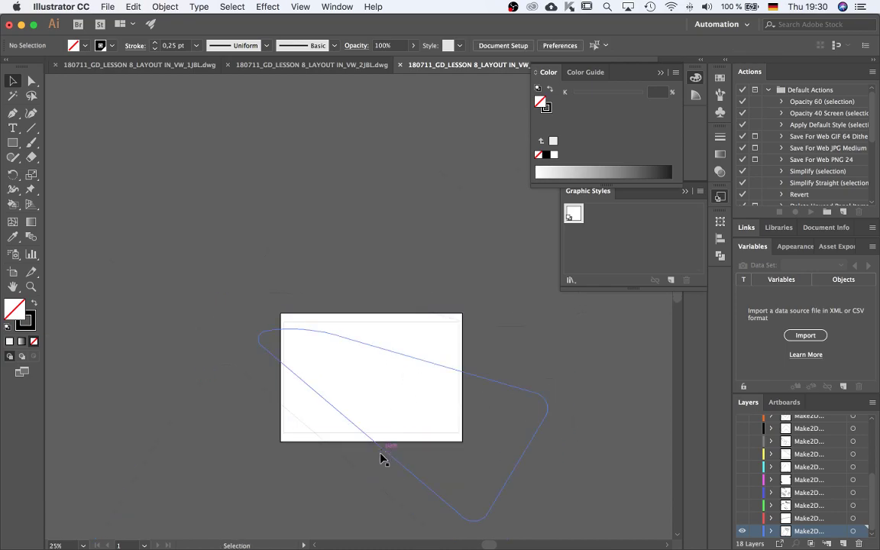
scroll(397, 462, "up", 1)
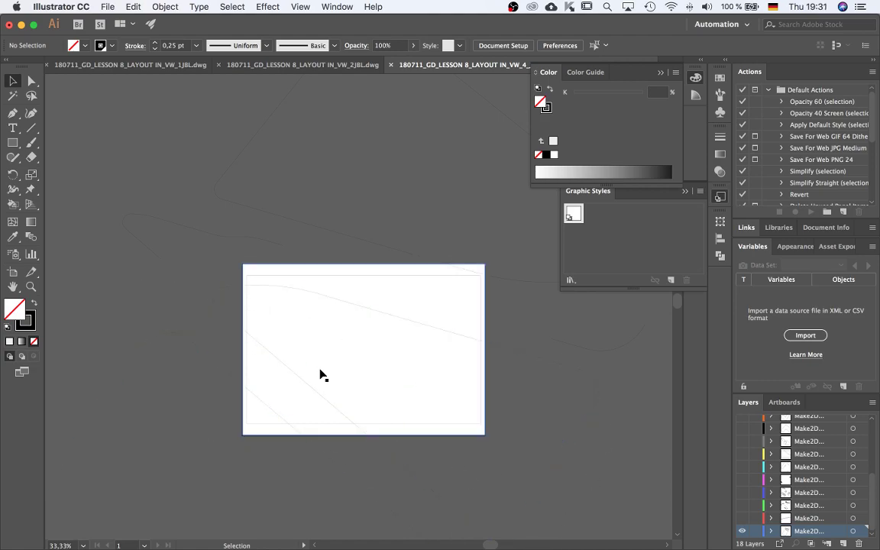
Set the Live Paint Bucket's fill colour to light grey #E5E5E5
left_click(13, 207)
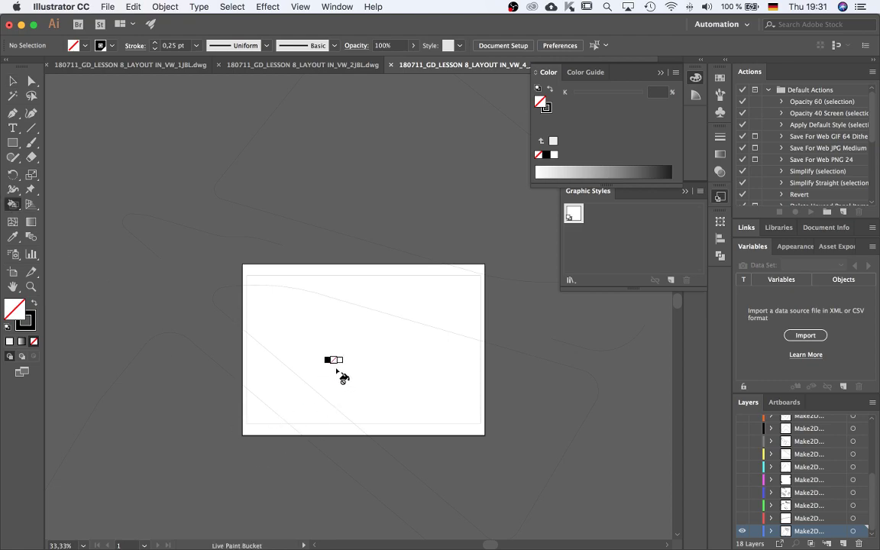
double_click(12, 308)
left_click(260, 257)
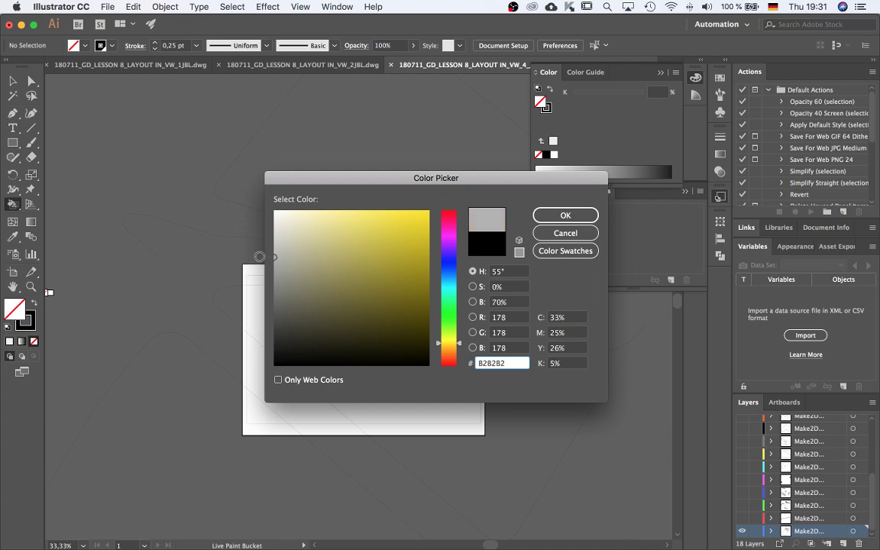
left_click(258, 224)
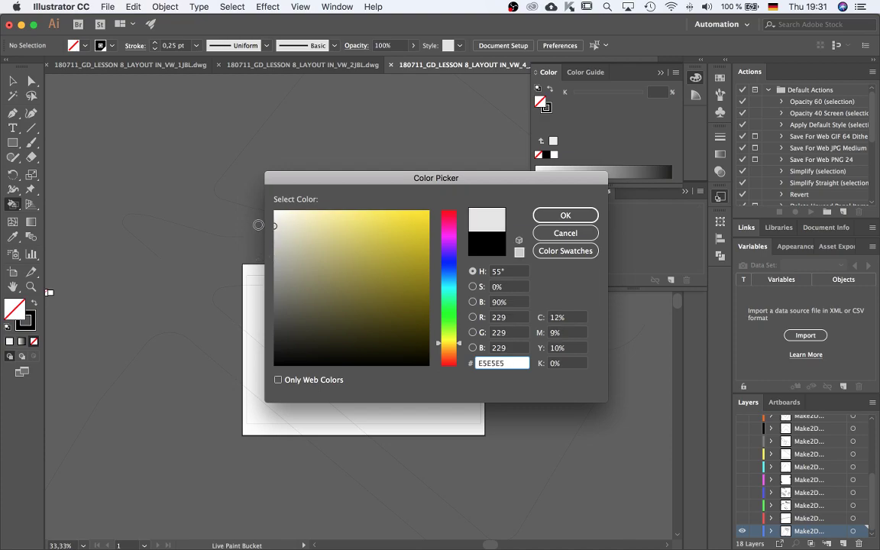
left_click(565, 215)
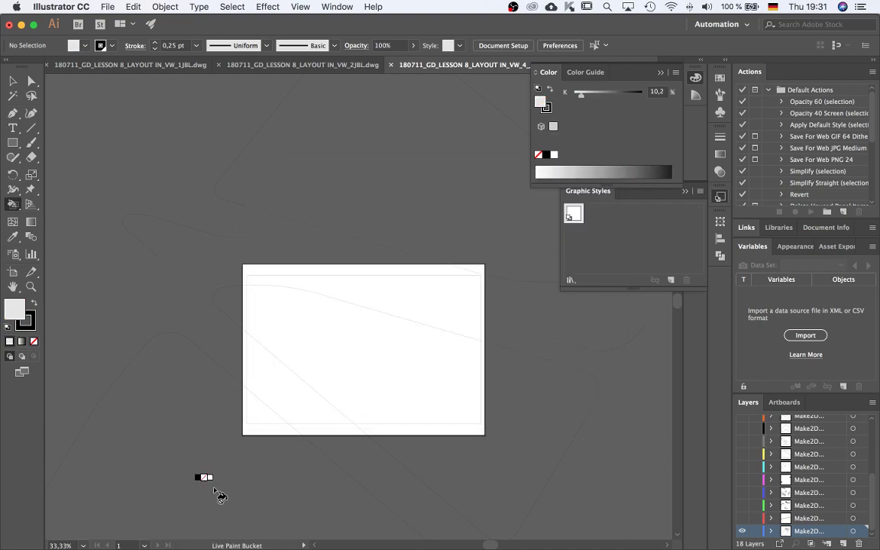
Try to paint the small corner area inside the plan frame as a Live Paint group, and undo it
key("v")
left_click(273, 414)
key("k")
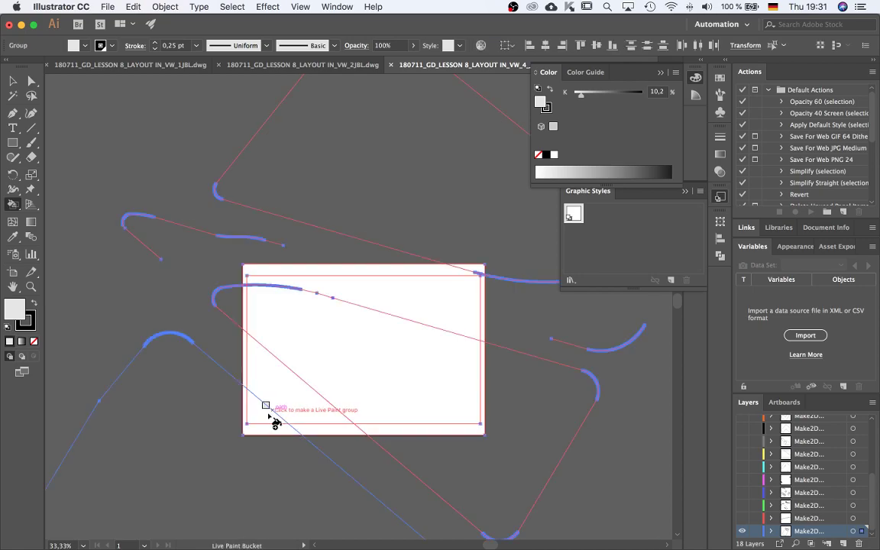
left_click(267, 416)
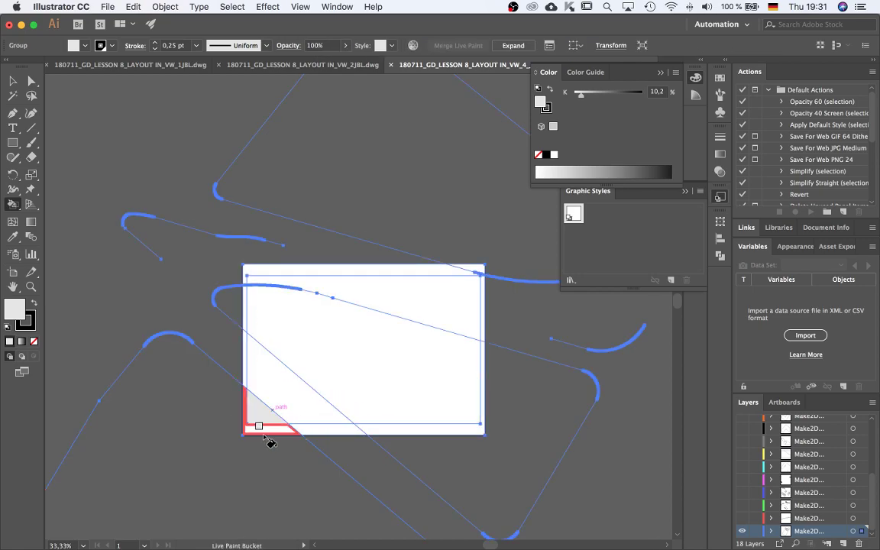
key("super+shift+a")
Try to paint the large block outside the artboard and the central block as a Live Paint group, and undo it
key("super+a")
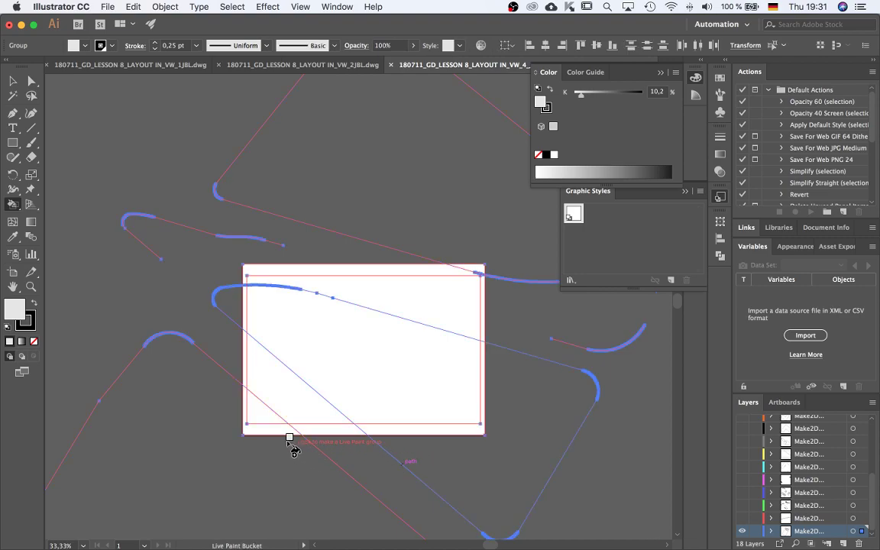
left_click(241, 486)
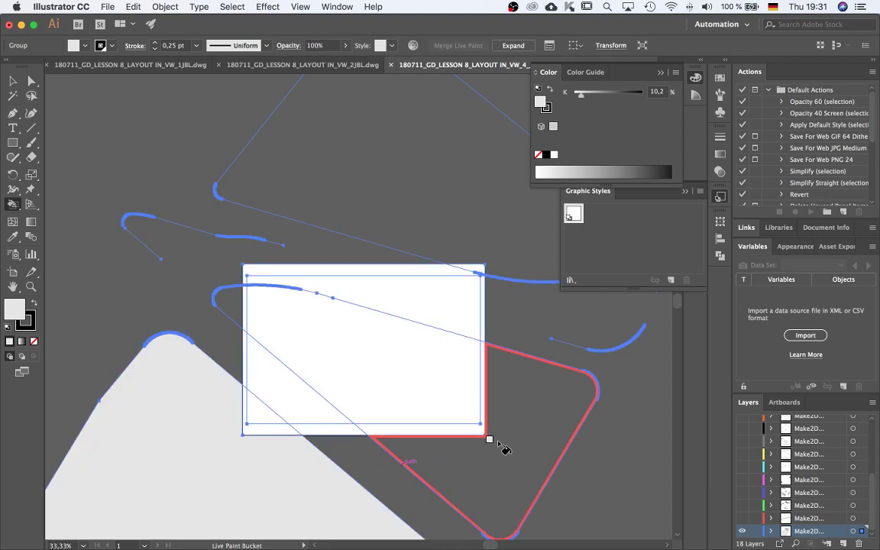
scroll(273, 428, "up", 1)
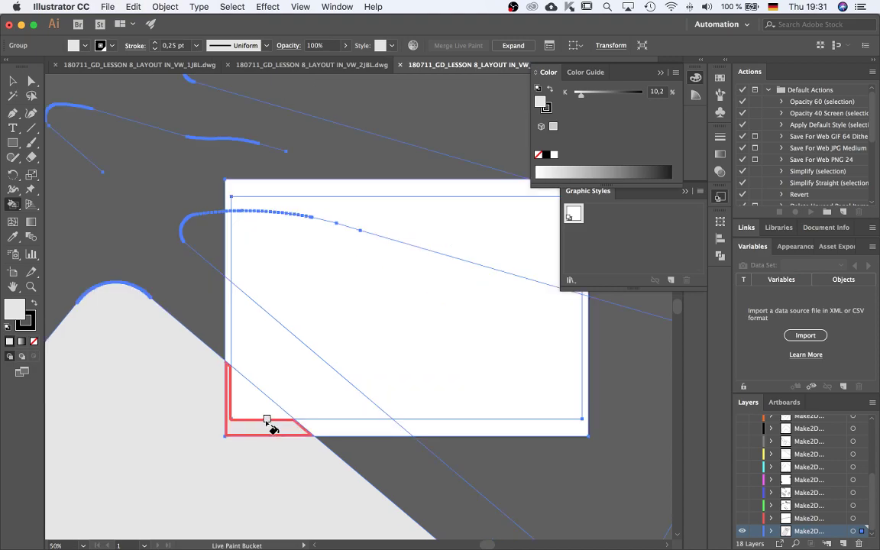
left_click(493, 358)
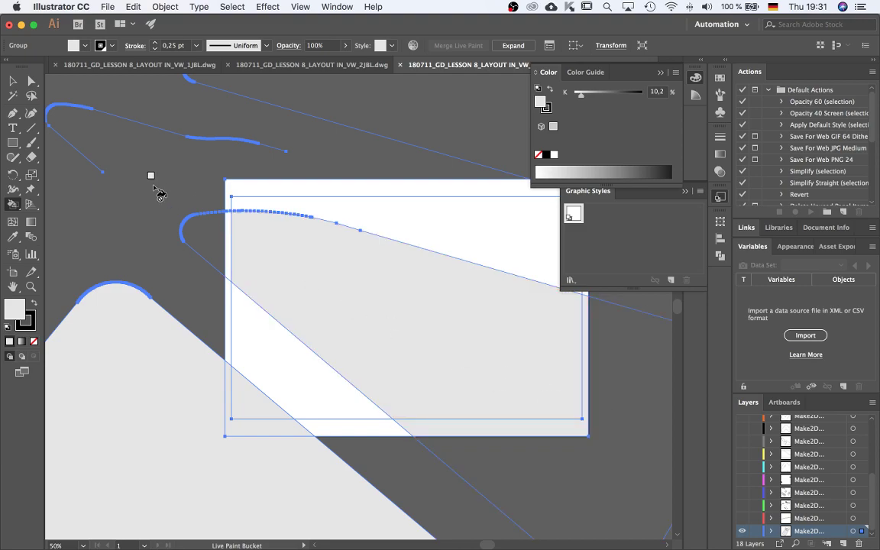
scroll(229, 239, "up", 2)
scroll(149, 272, "down", 2)
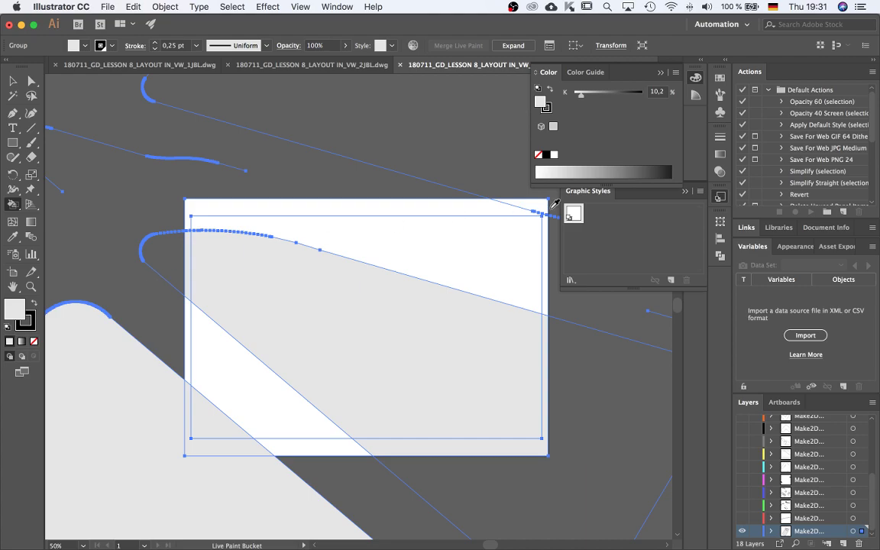
scroll(302, 286, "down", 2)
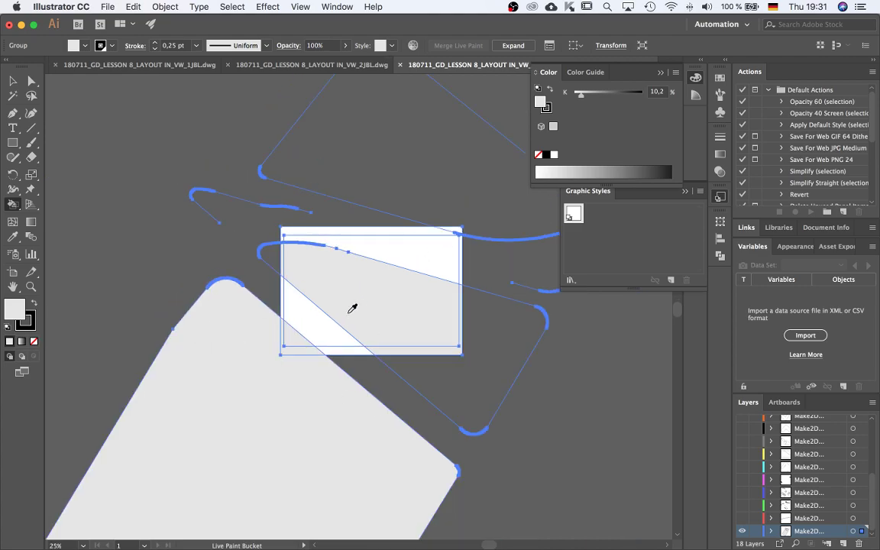
scroll(353, 308, "up", 2)
scroll(351, 311, "down", 1)
key("shift+l")
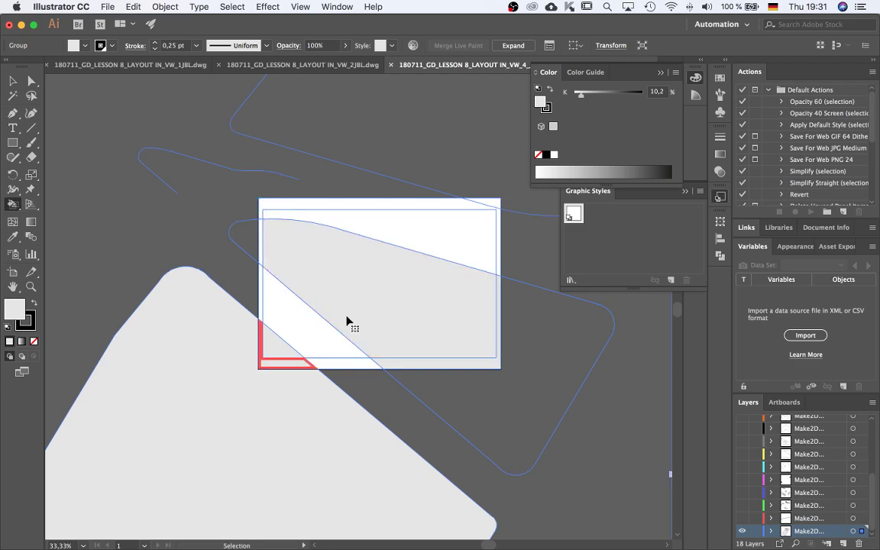
key("Delete")
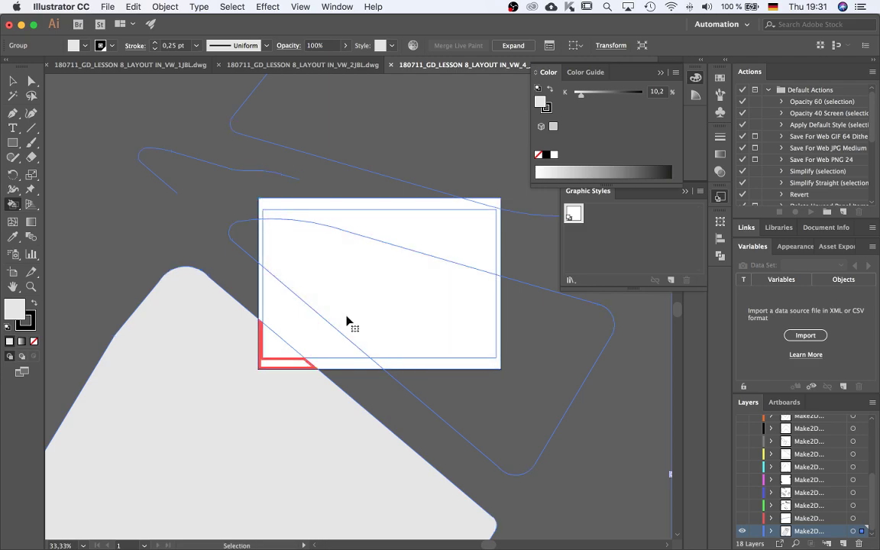
key("super+z")
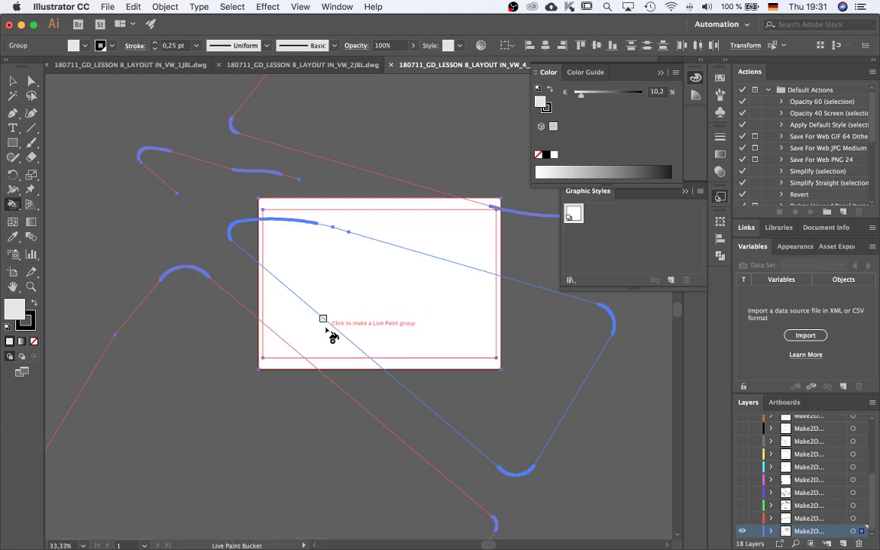
Make the street layer's artwork a Live Paint group and fill the lower-left corner area and its frame strip with light grey
scroll(329, 336, "right", 2)
key("super+a")
key("k")
scroll(255, 367, "up", 1)
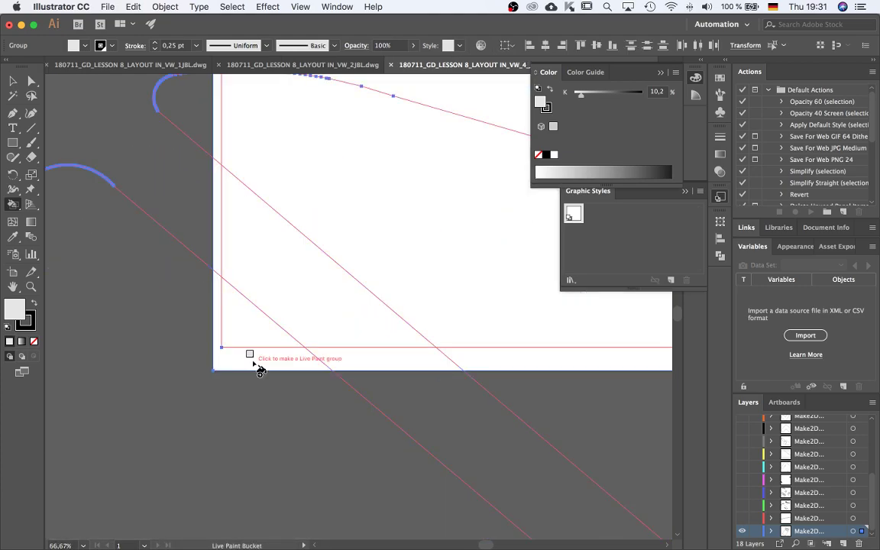
left_click(255, 361)
left_click(251, 334)
scroll(255, 334, "down", 1)
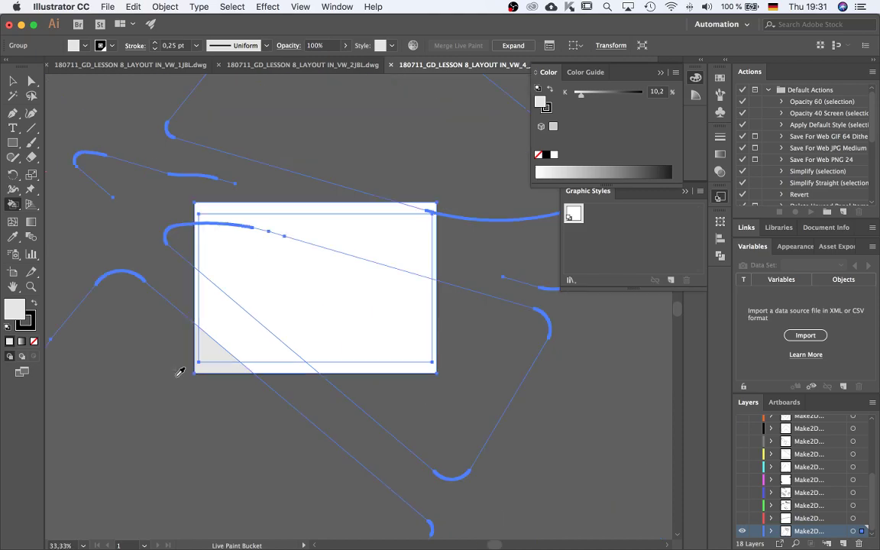
Fill the central block, its frame strips and the plan's upper-right corner area with the same light grey, and show all layers again
left_click(300, 313)
scroll(202, 252, "up", 2)
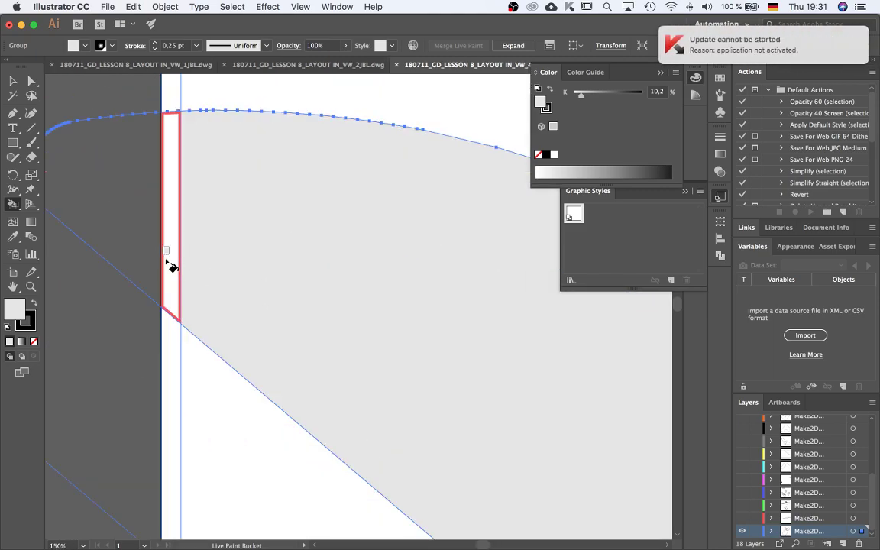
scroll(377, 379, "down", 2)
scroll(364, 367, "up", 3)
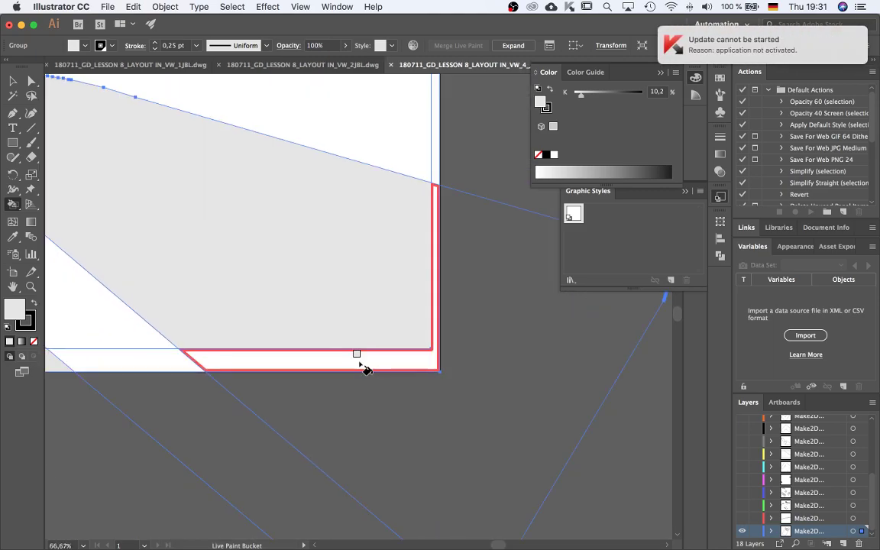
scroll(355, 386, "down", 3)
scroll(392, 231, "up", 5)
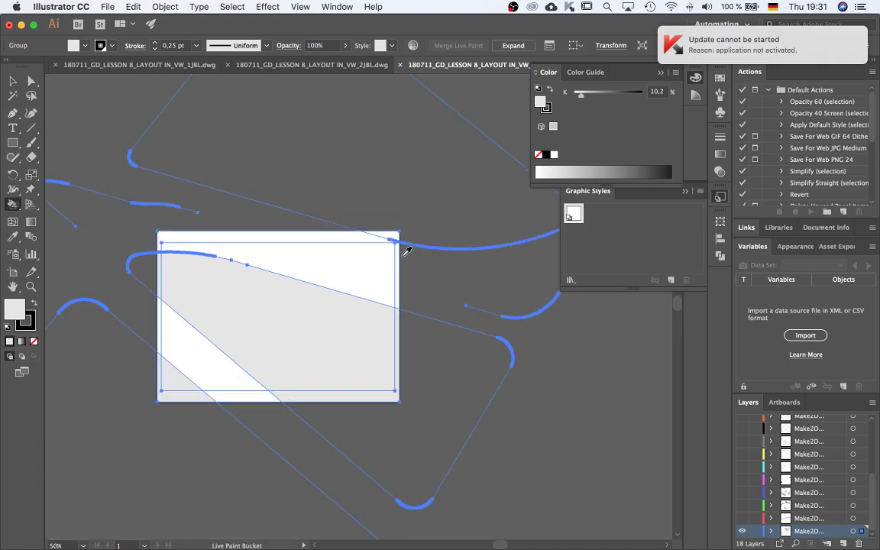
scroll(397, 238, "down", 6)
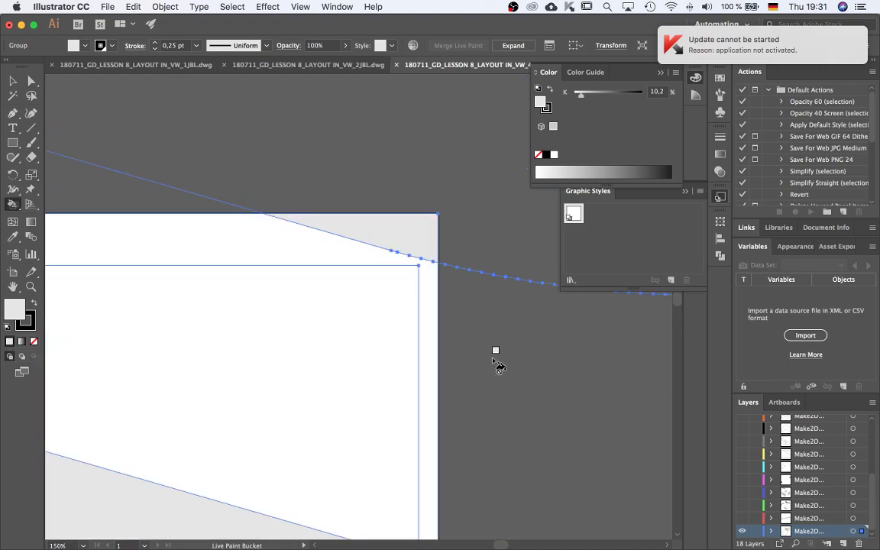
scroll(428, 280, "up", 2)
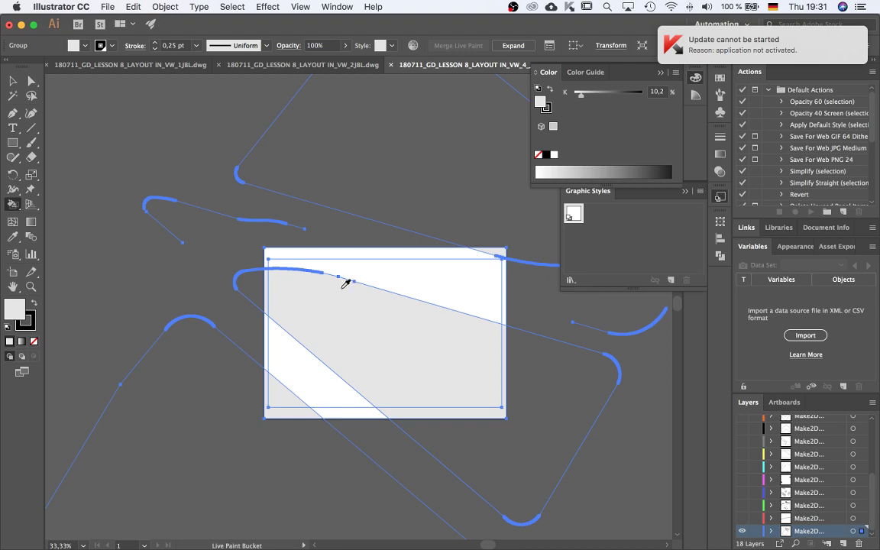
left_click(741, 532, "alt")
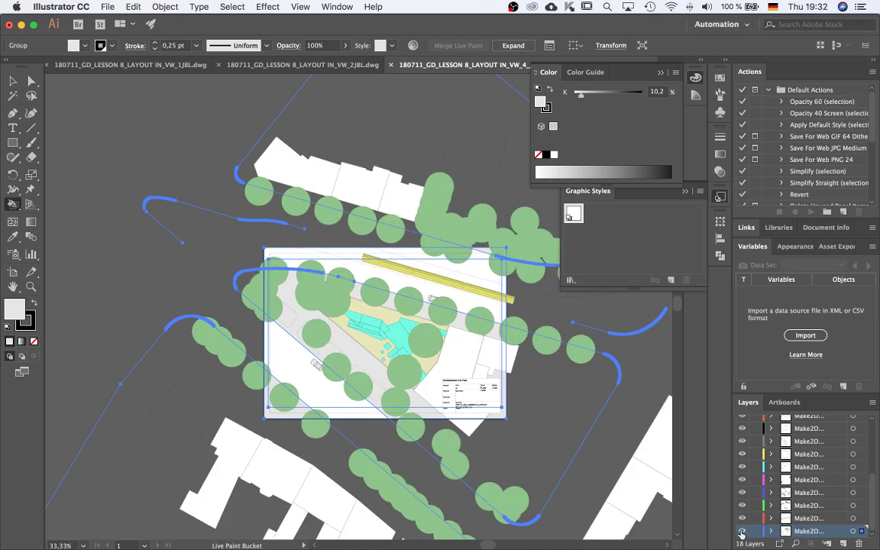
scroll(279, 330, "up", 1)
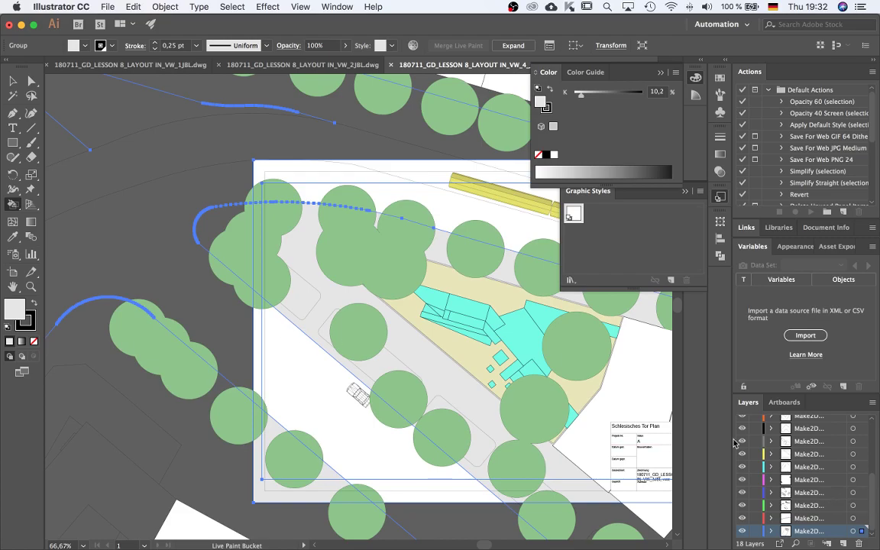
Isolate the layer with the rounded strips along the diagonal street and select all of its artwork
left_click(443, 293, "alt")
key("v")
scroll(329, 298, "up", 2)
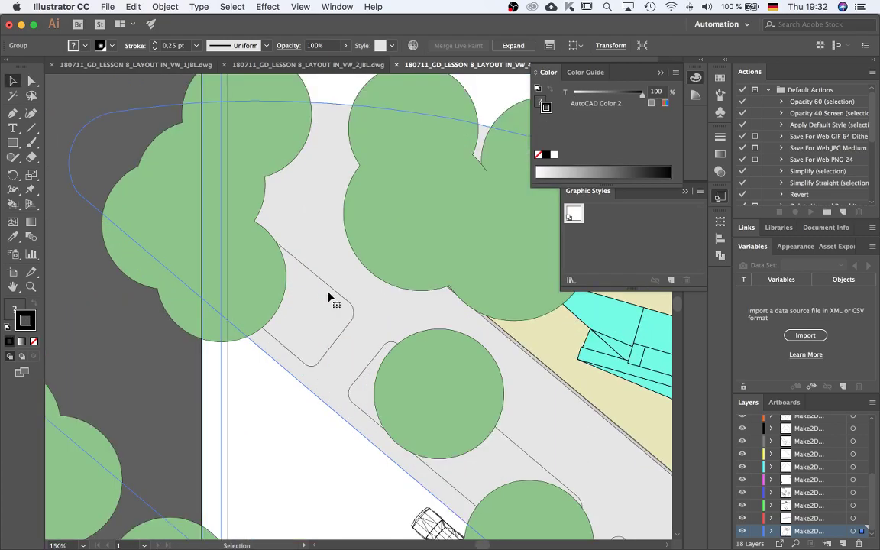
left_click(336, 294)
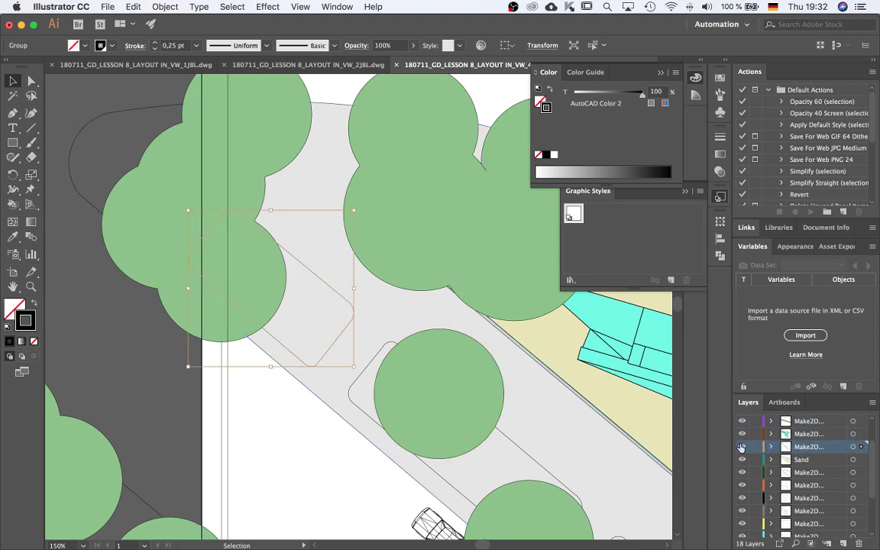
left_click(741, 447, "alt")
left_click(862, 447)
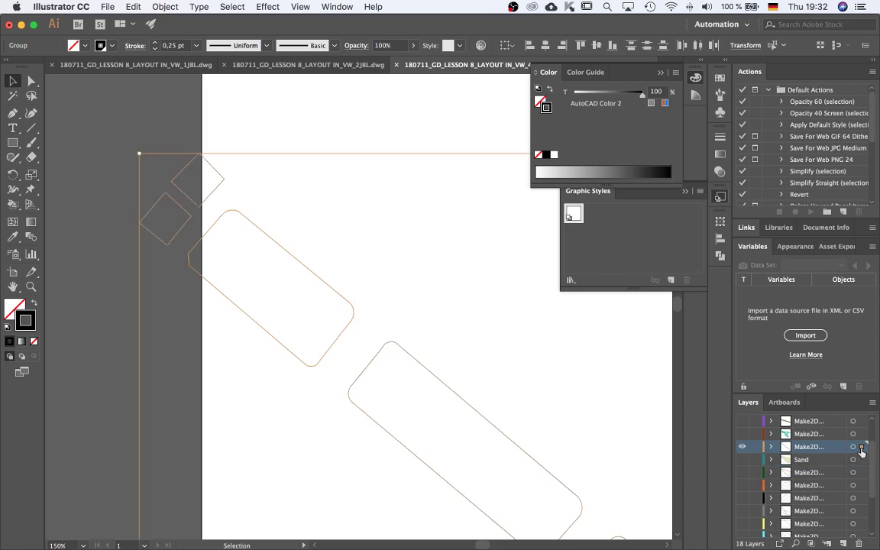
key("super+minus")
key("super+minus")
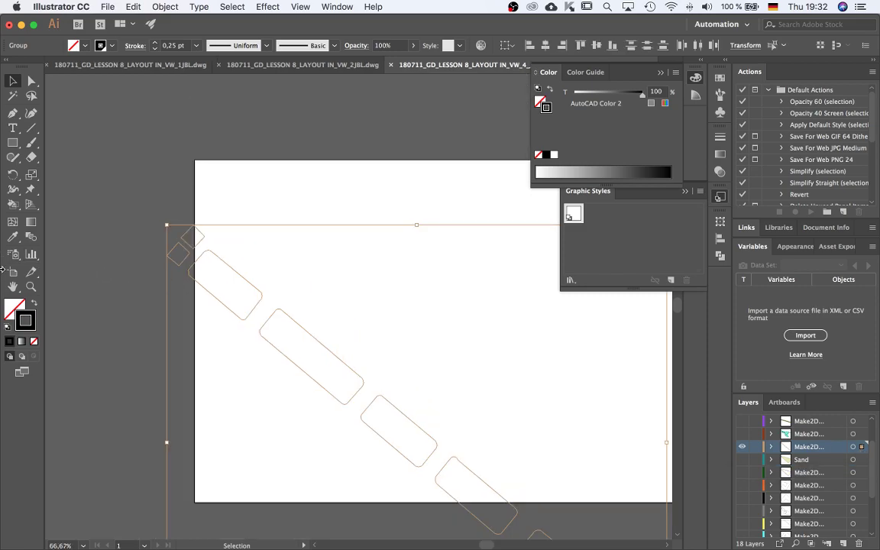
Fill the selected rounded strips with a pale yellow-green and show all layers again
double_click(15, 308)
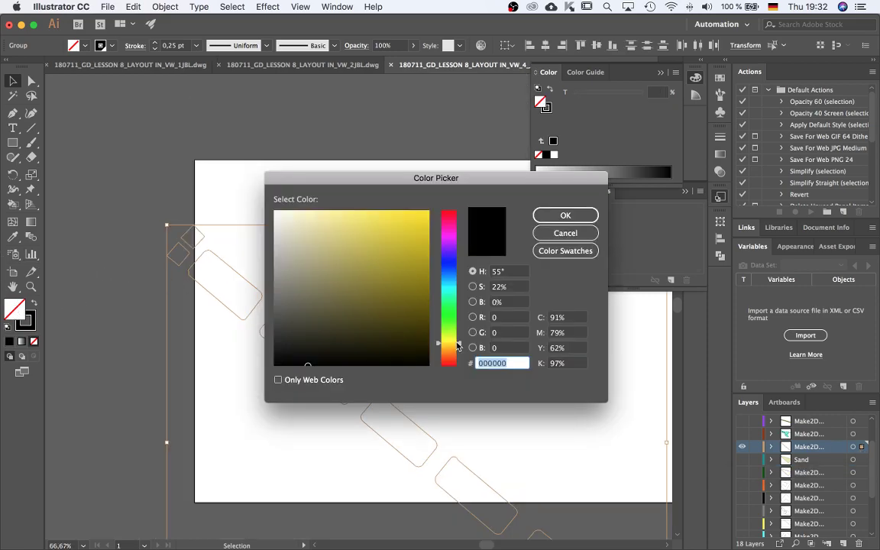
left_click_drag(455, 336, 454, 333)
mouse_move(329, 221)
left_mouse_down()
mouse_move(332, 206)
mouse_move(329, 228)
left_mouse_up()
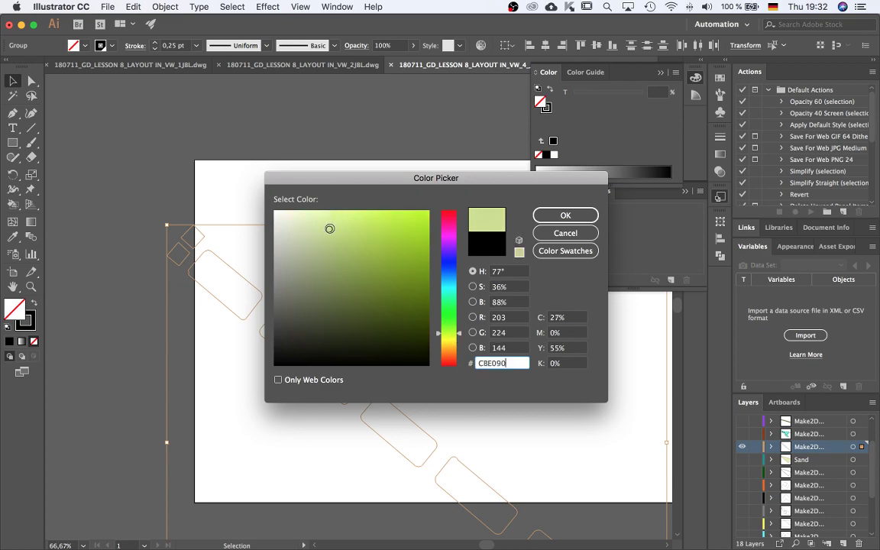
mouse_move(329, 228)
left_mouse_down()
mouse_move(340, 236)
mouse_move(314, 229)
left_mouse_up()
left_click(565, 215)
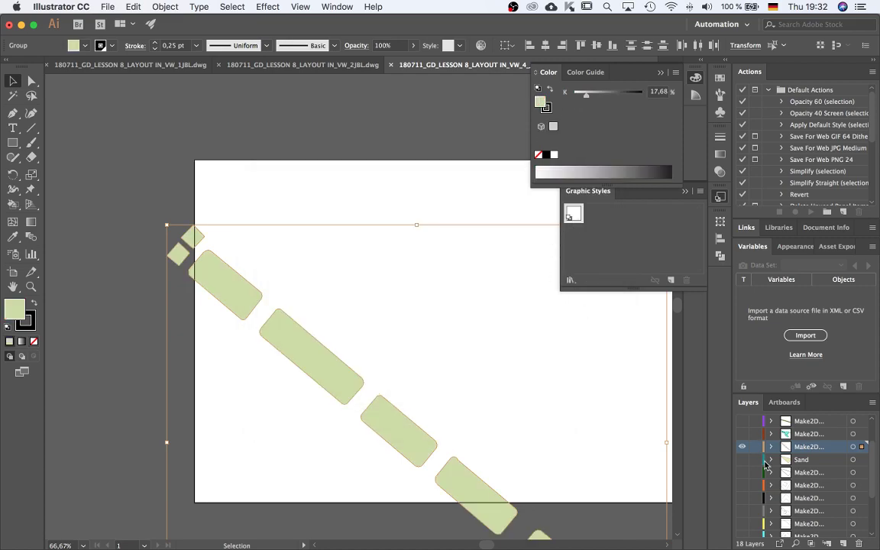
left_click(742, 446, "alt")
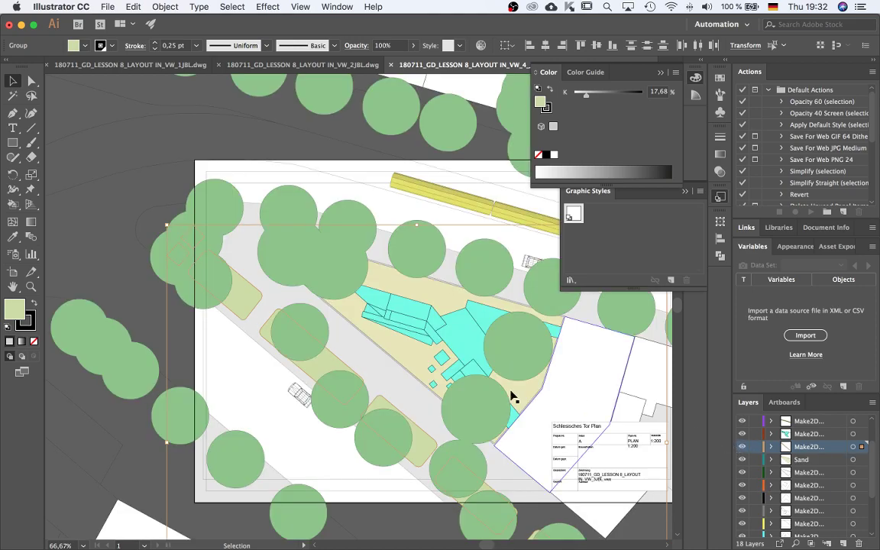
Identify the layer holding the curved band outline across the upper part of the plan and show only that layer
left_click(296, 436)
scroll(220, 410, "down", 1)
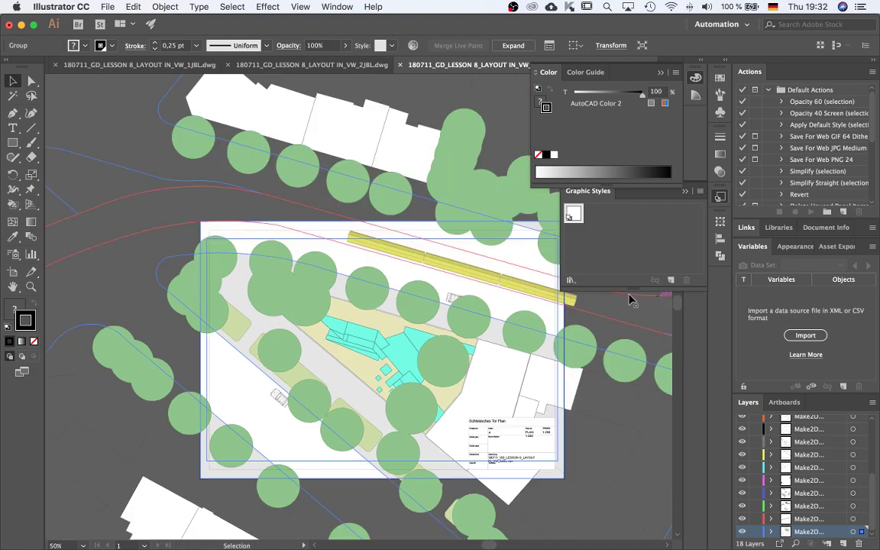
left_click(365, 239)
scroll(227, 208, "down", 2)
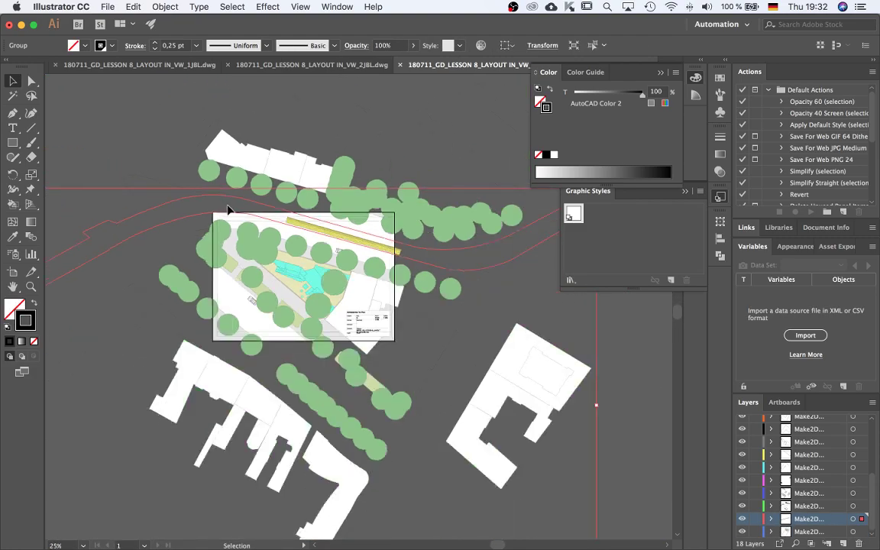
scroll(858, 500, "down", 1)
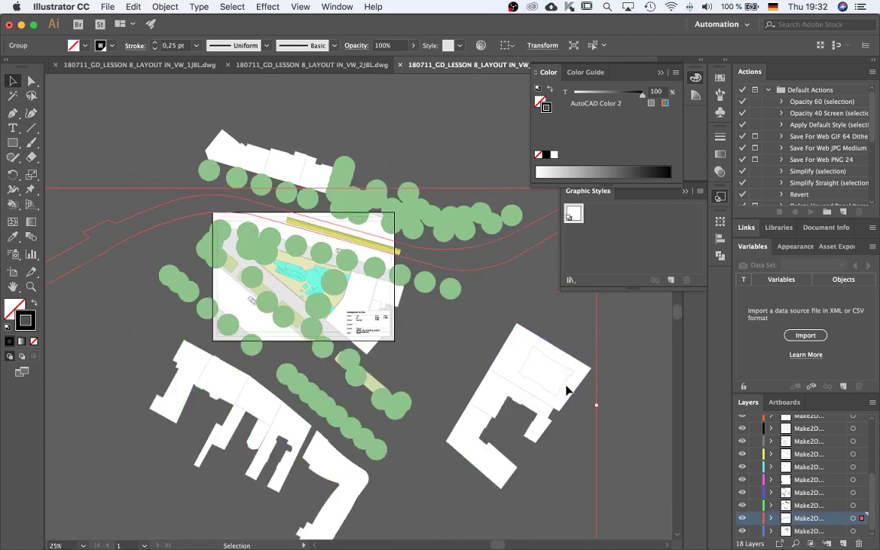
scroll(385, 255, "up", 4)
left_click(409, 216)
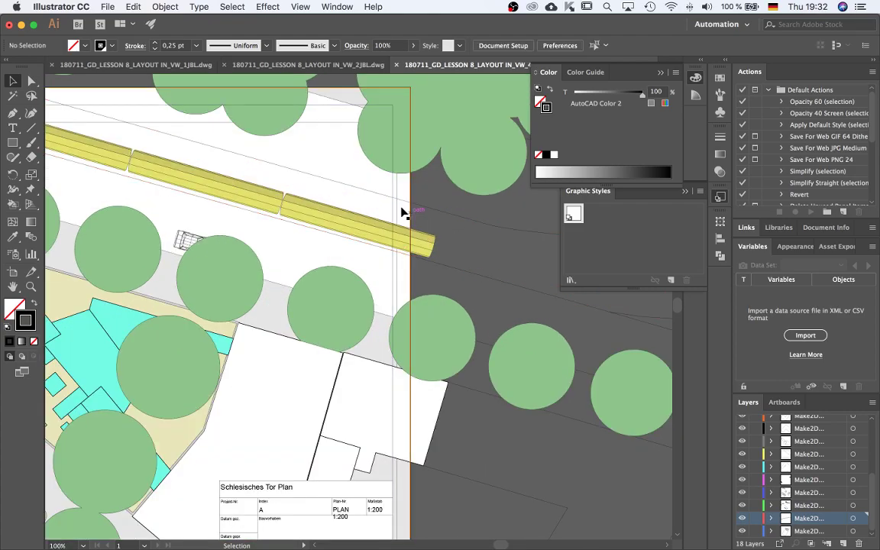
left_click(351, 192)
scroll(355, 257, "down", 2)
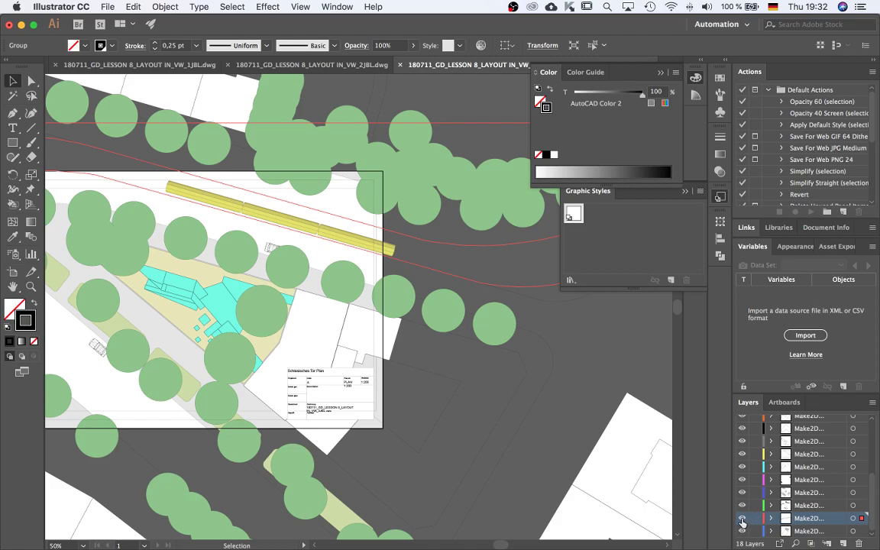
left_click(742, 519, "alt")
scroll(399, 327, "down", 2)
left_click(427, 340)
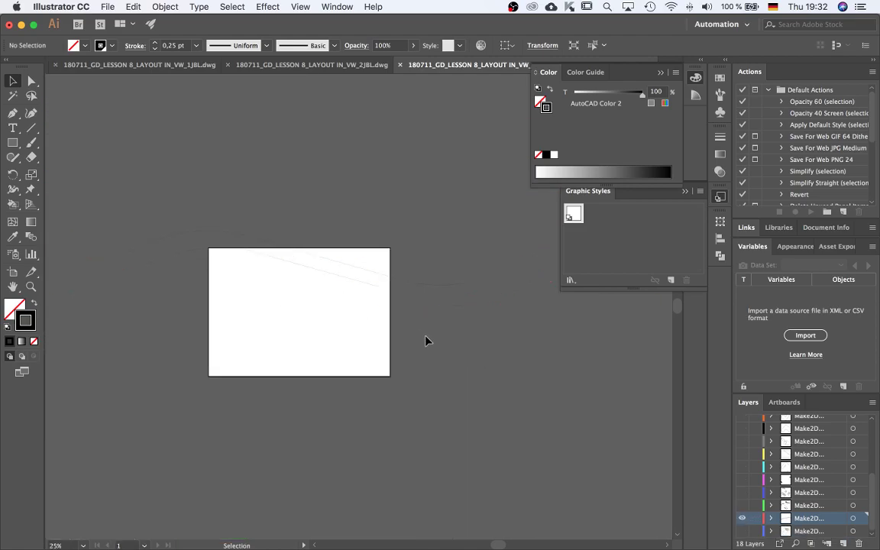
Fill the curved band with mid grey #A5A5A5 and deselect it
left_click(468, 306)
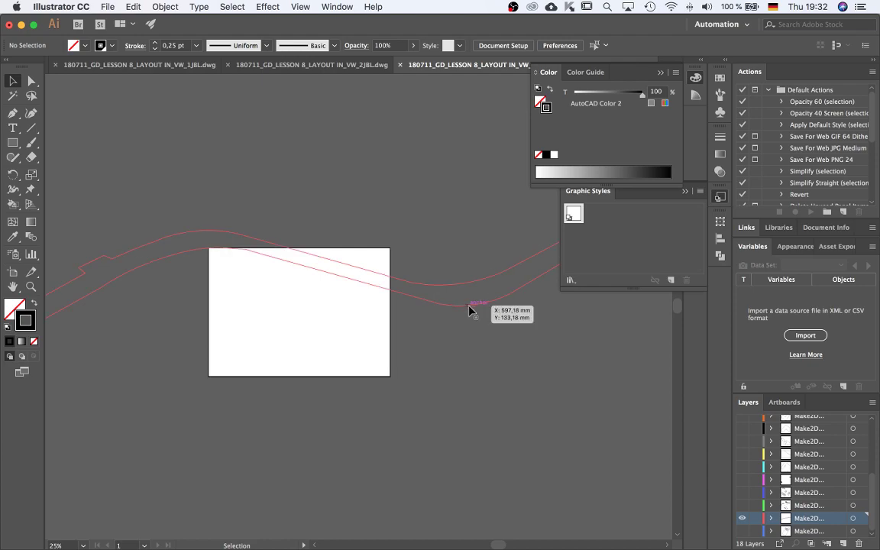
double_click(13, 309)
left_click_drag(278, 276, 274, 265)
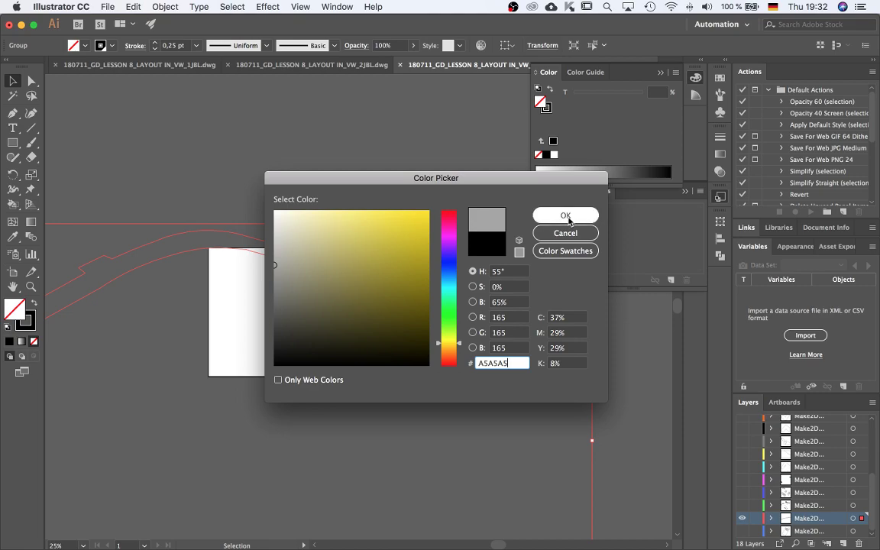
left_click(565, 216)
left_click(466, 332)
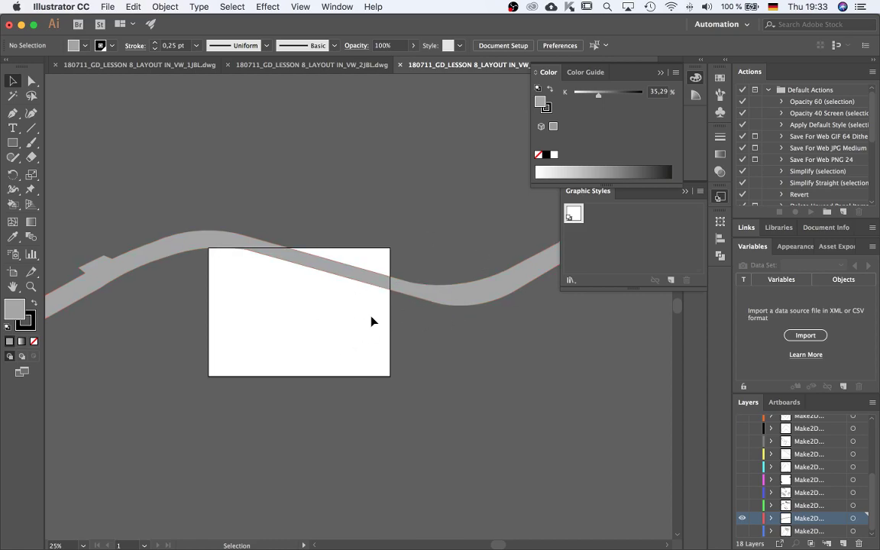
Show all layers again and review the coloured plan around the artboard
left_click(742, 521, "alt")
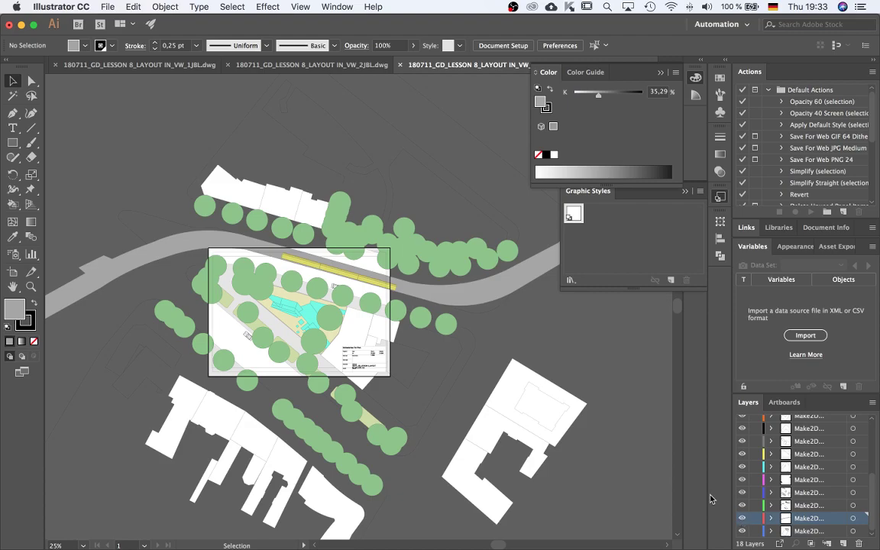
scroll(298, 271, "up", 4)
scroll(298, 271, "down", 2)
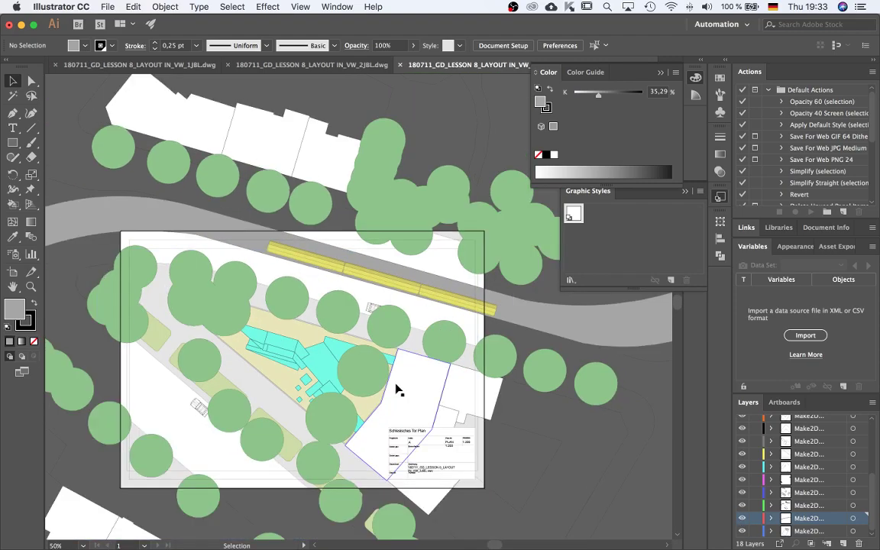
scroll(314, 379, "up", 4)
scroll(409, 358, "down", 3)
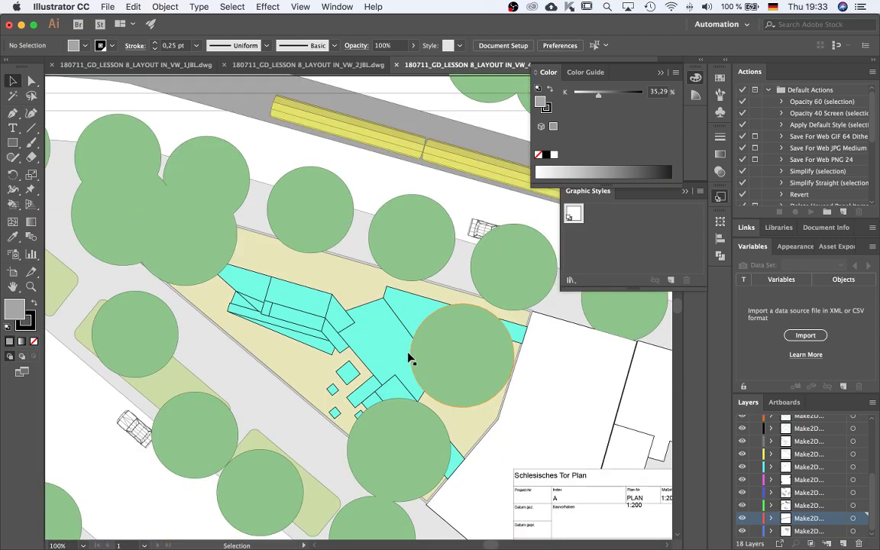
scroll(403, 418, "down", 2)
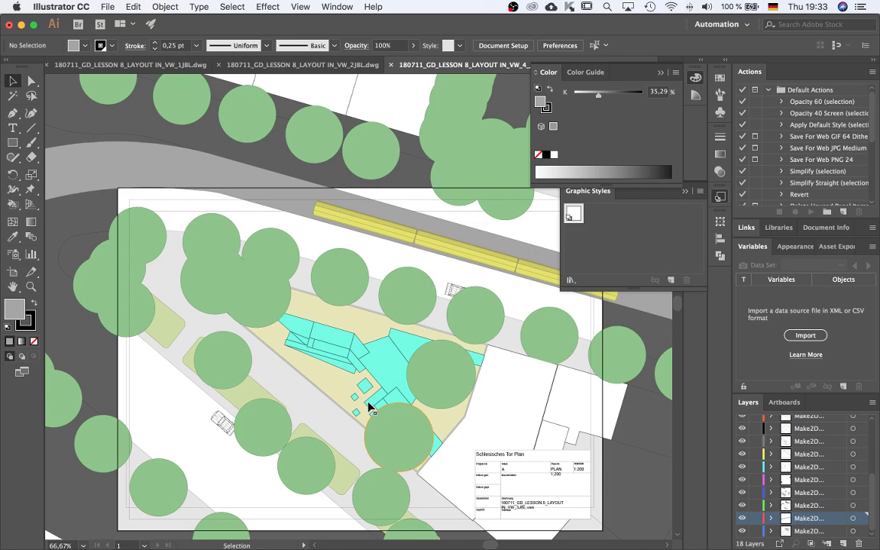
scroll(386, 413, "down", 1)
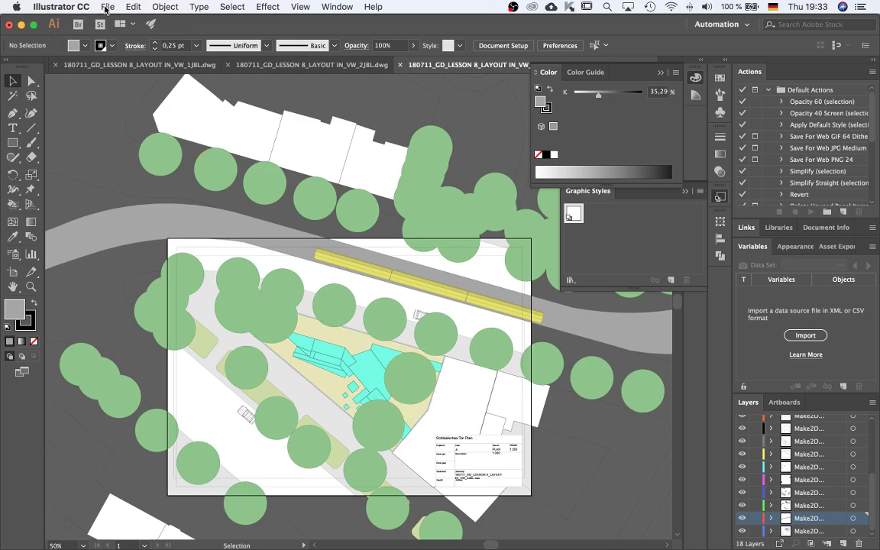
Start exporting the plan in Photoshop (psd) format with Use Artboards enabled for all artboards
left_click(107, 7)
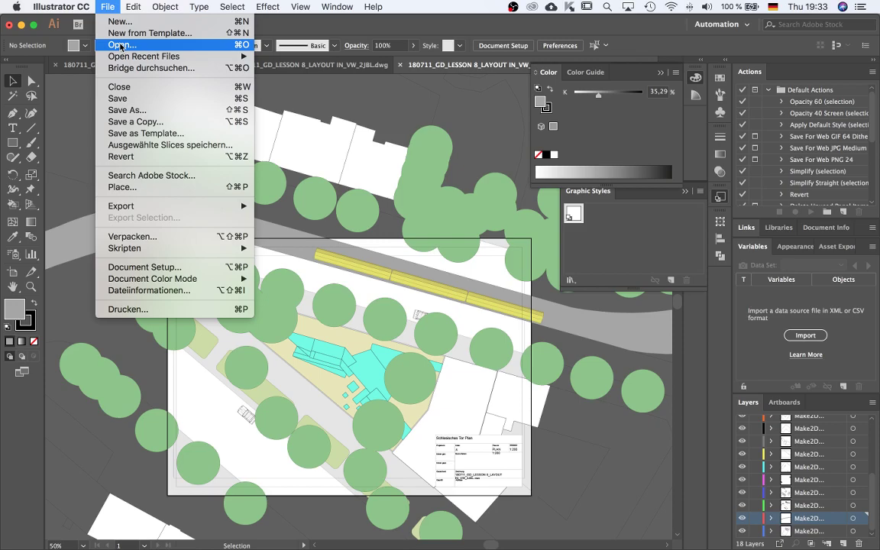
left_click(118, 345)
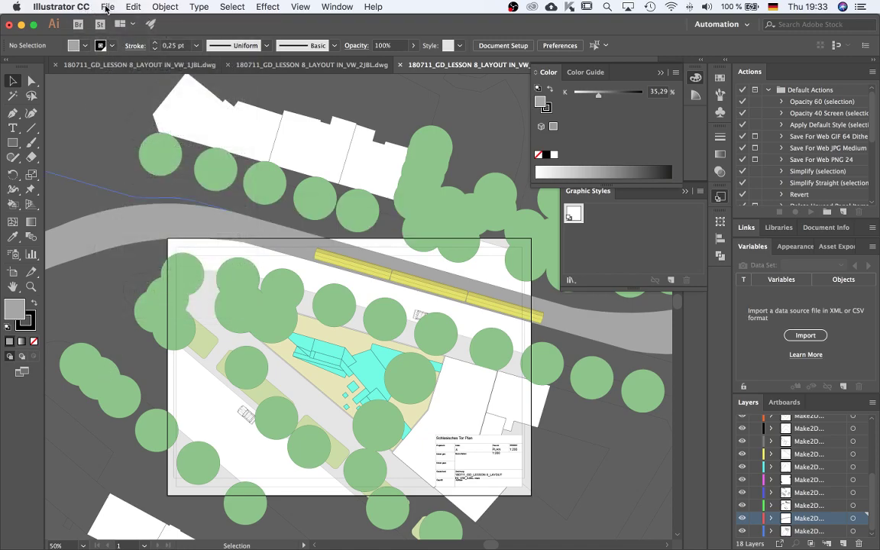
left_click(107, 10)
mouse_move(126, 205)
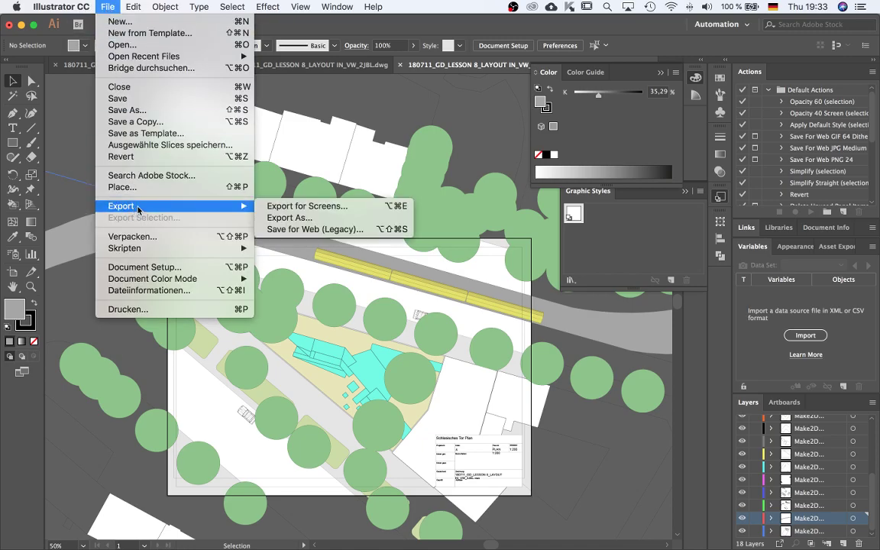
left_click(326, 221)
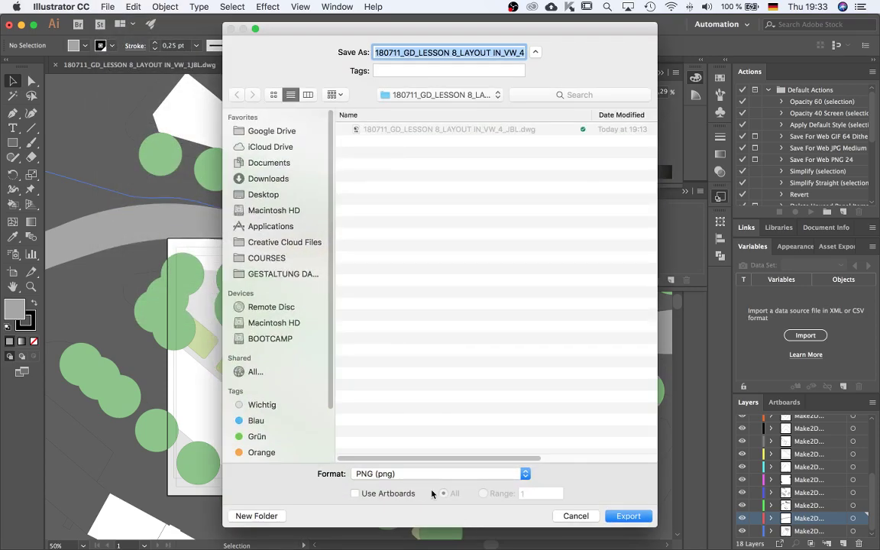
left_click(355, 493)
left_click(390, 474)
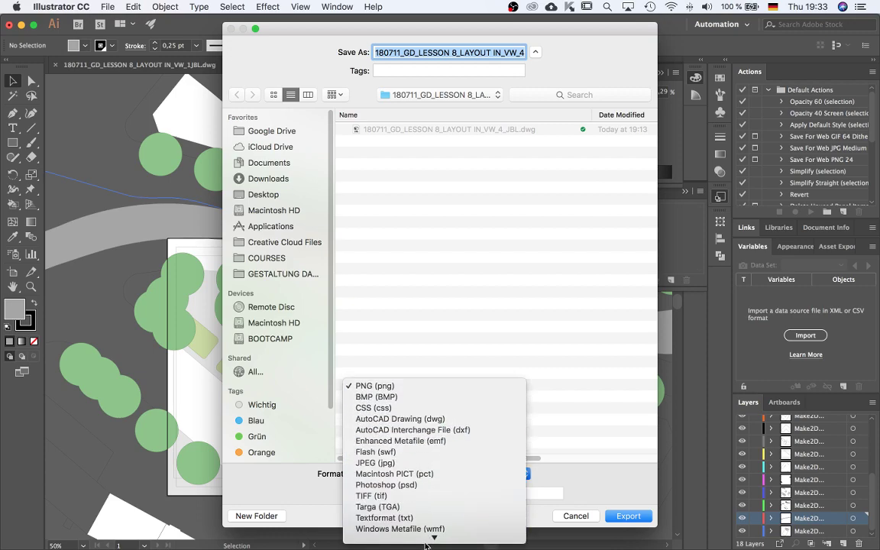
left_click(407, 483)
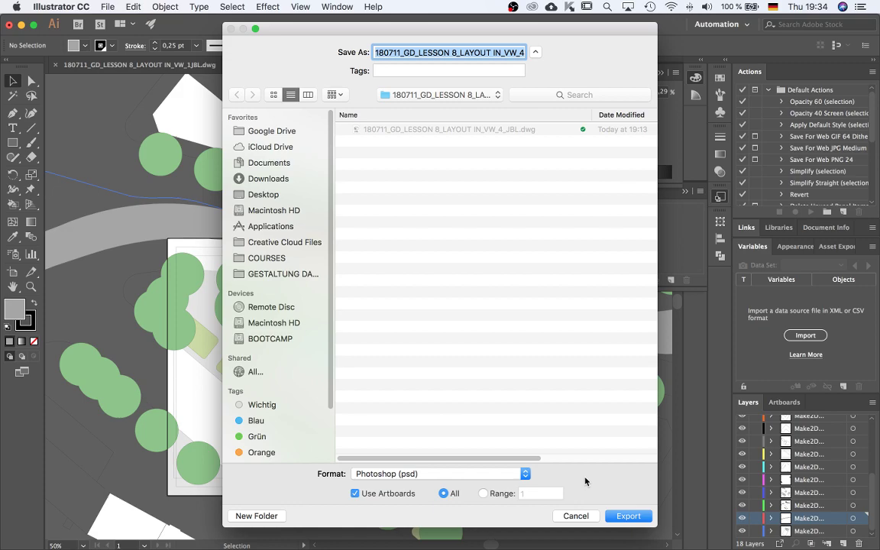
Set the export destination to the 180712 folder inside PSD of the 180711_GD_LESSON 8_VW_JBL project folder
left_click(441, 96)
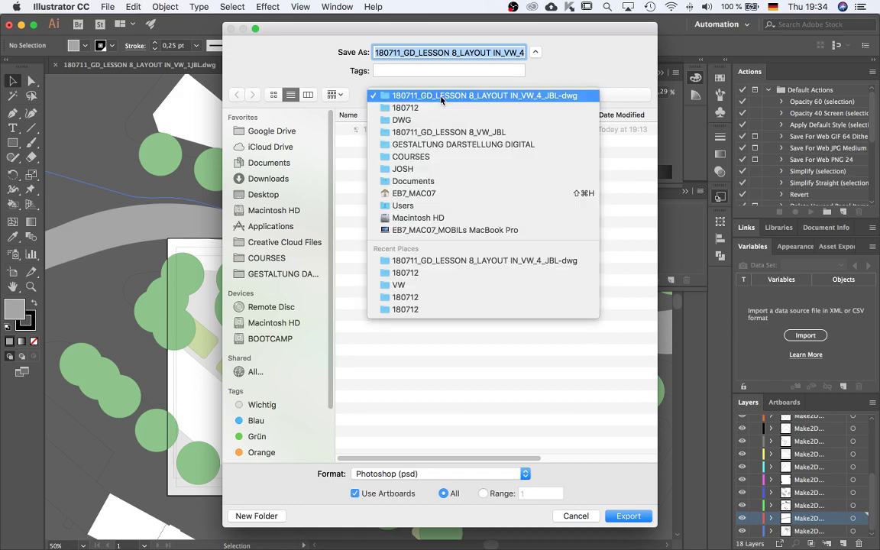
left_click(424, 132)
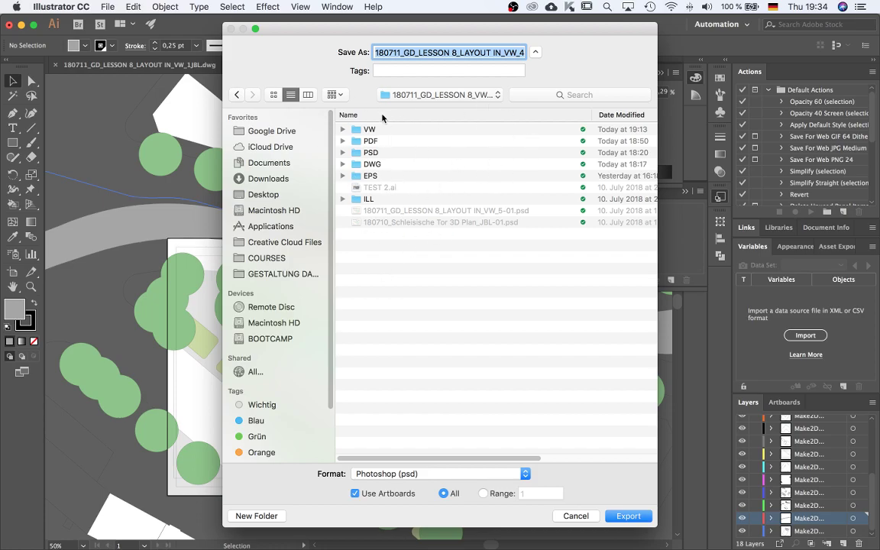
double_click(374, 153)
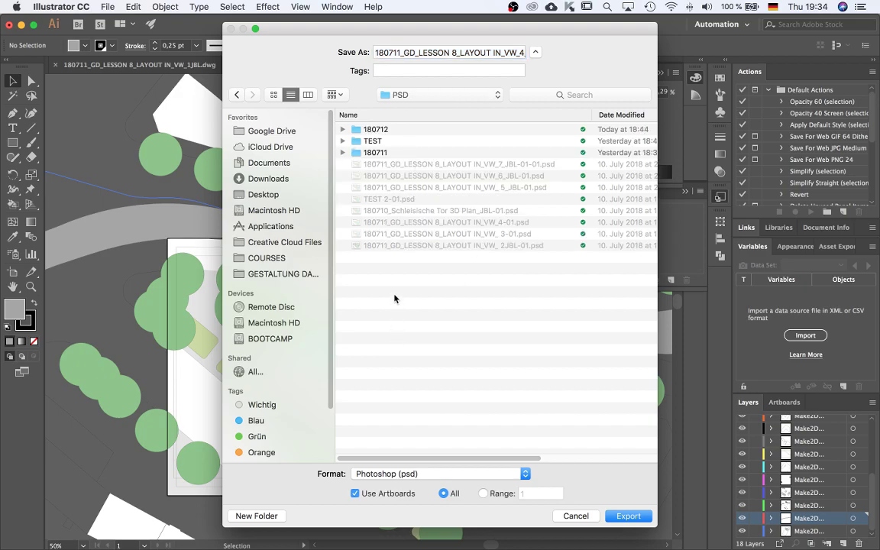
double_click(375, 130)
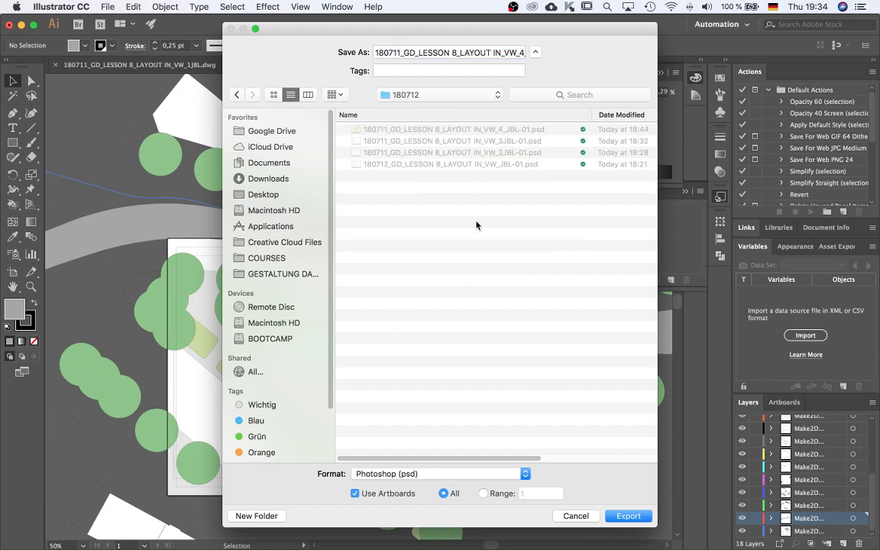
scroll(495, 290, "right", 5)
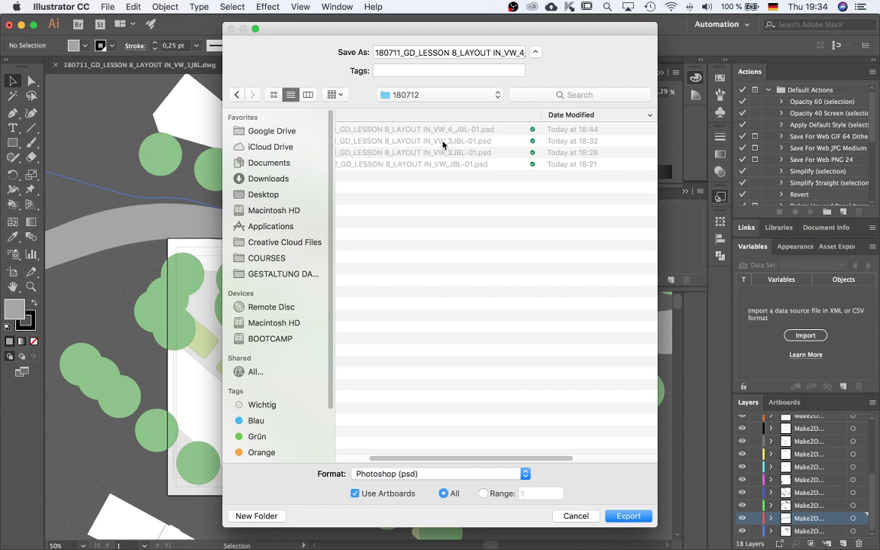
Change the version number in the file name to 5 and export in RGB at 300 ppi with layers written and maximum editability
triple_click(500, 52)
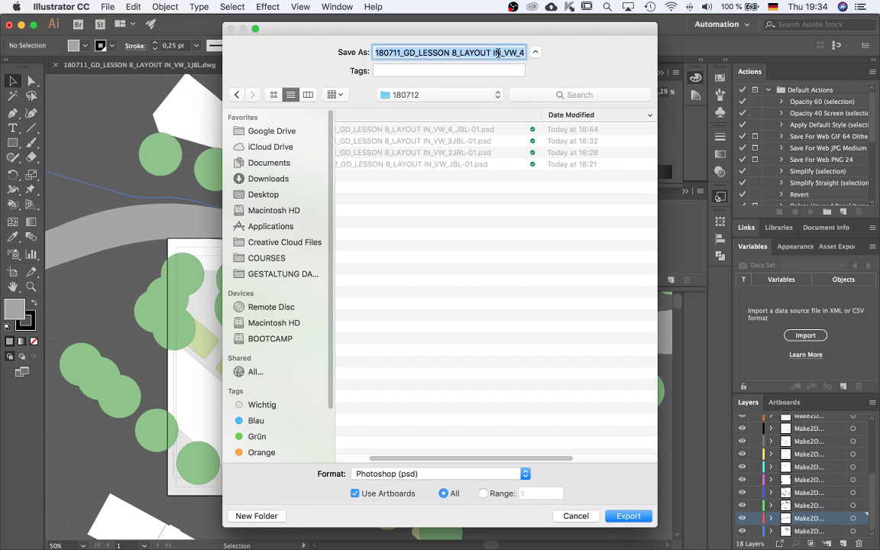
left_click(508, 51)
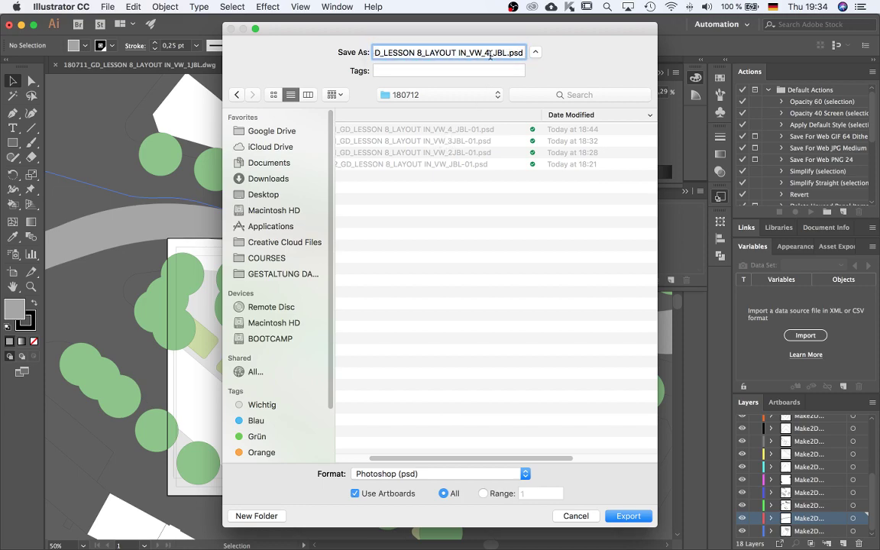
key("BackSpace")
type("5")
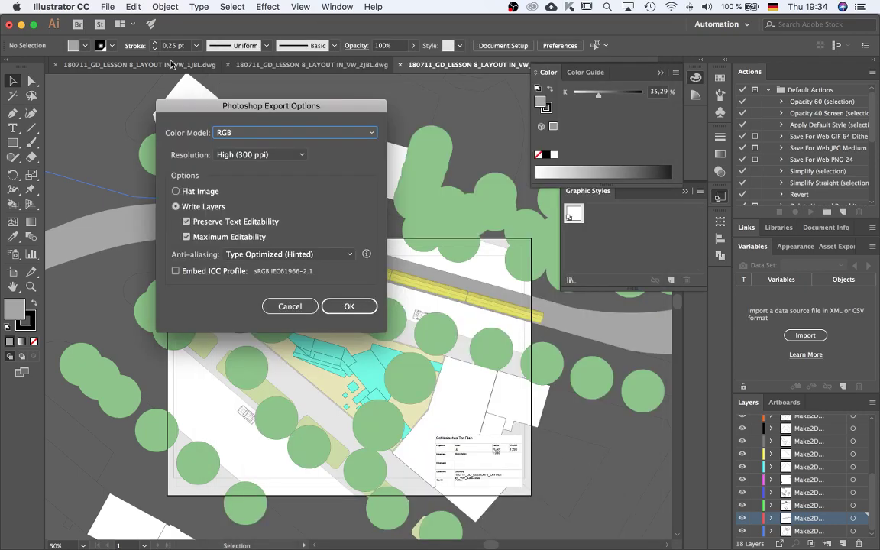
left_click_drag(205, 107, 303, 135)
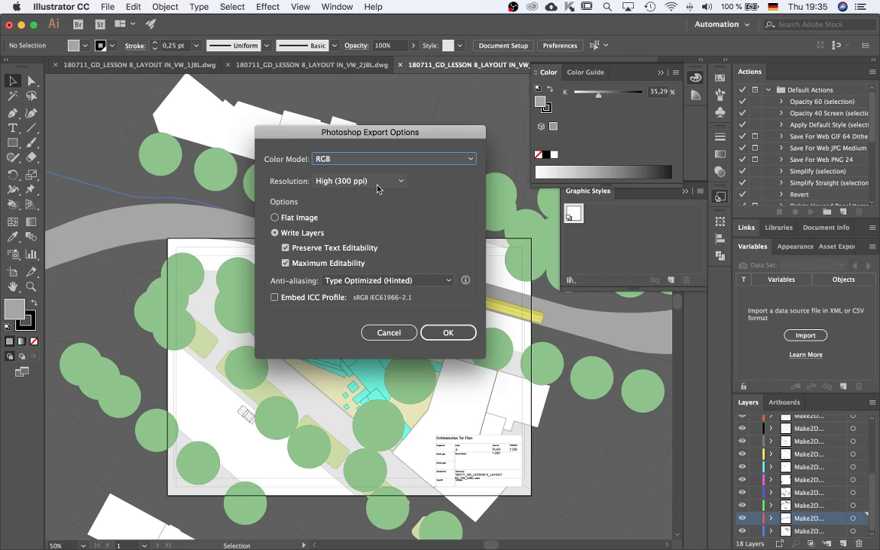
left_click(449, 333)
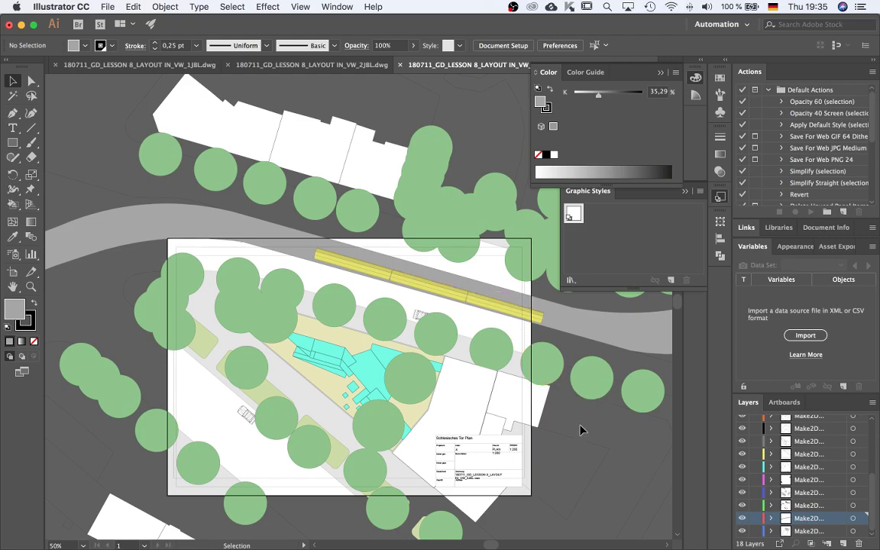
Switch to Photoshop and open 180711_GD_LESSON 8_LAYOUT IN_VW_5_JBL-01.psd from the project's PSD/180712 folder
mouse_move(608, 535)
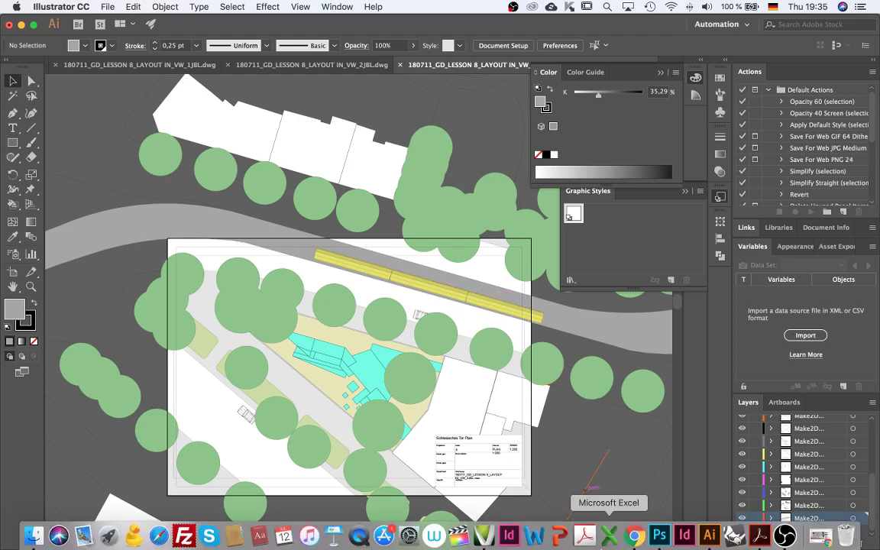
left_click(659, 534)
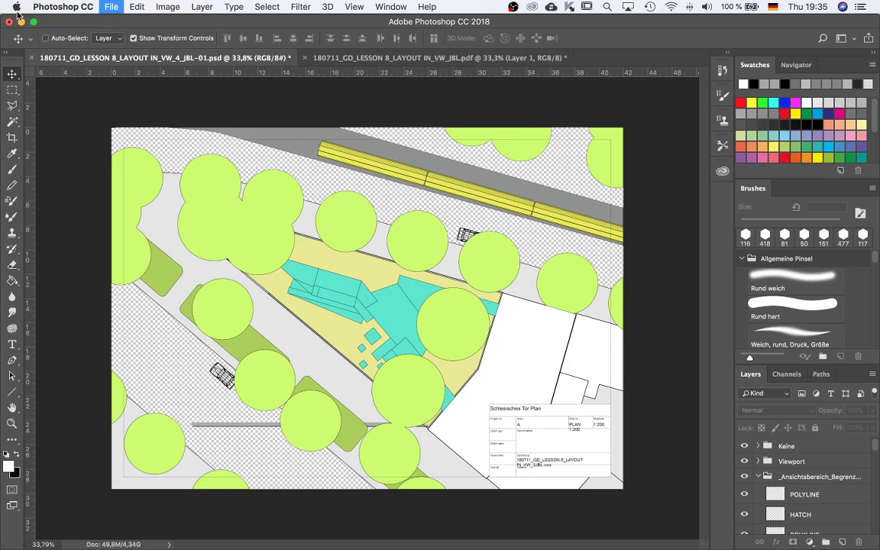
key("super+o")
left_click(430, 34)
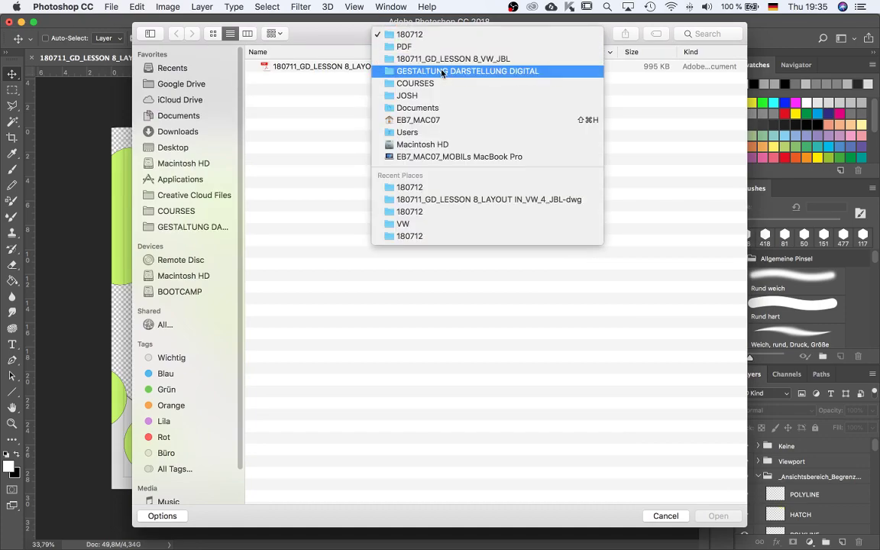
left_click(439, 71)
double_click(297, 66)
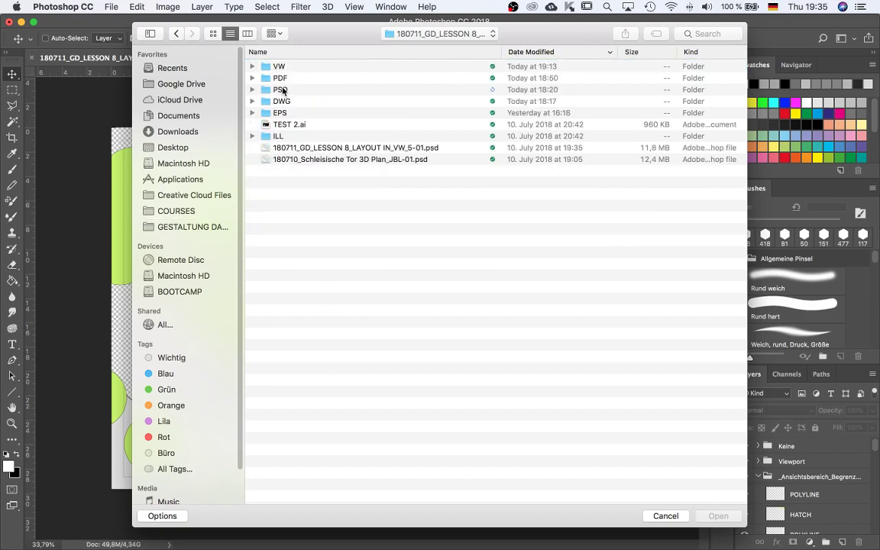
double_click(280, 89)
double_click(303, 67)
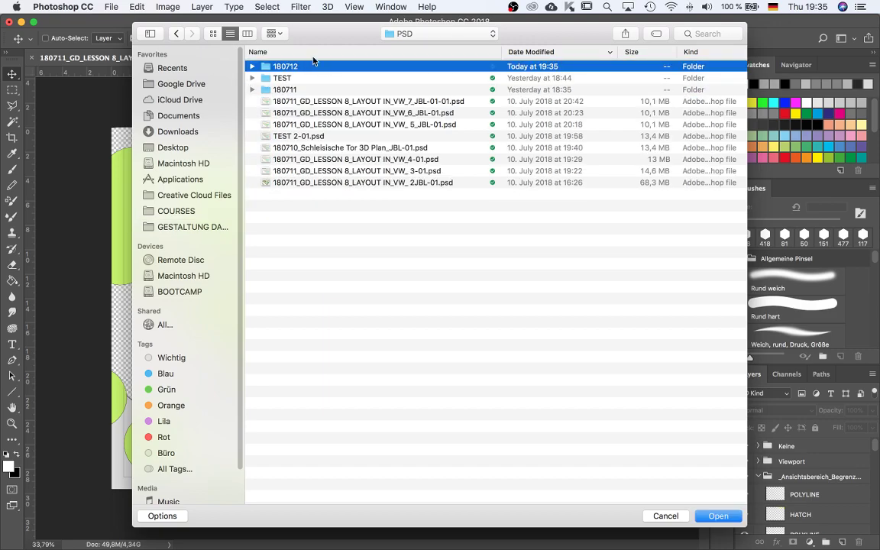
left_click(329, 66)
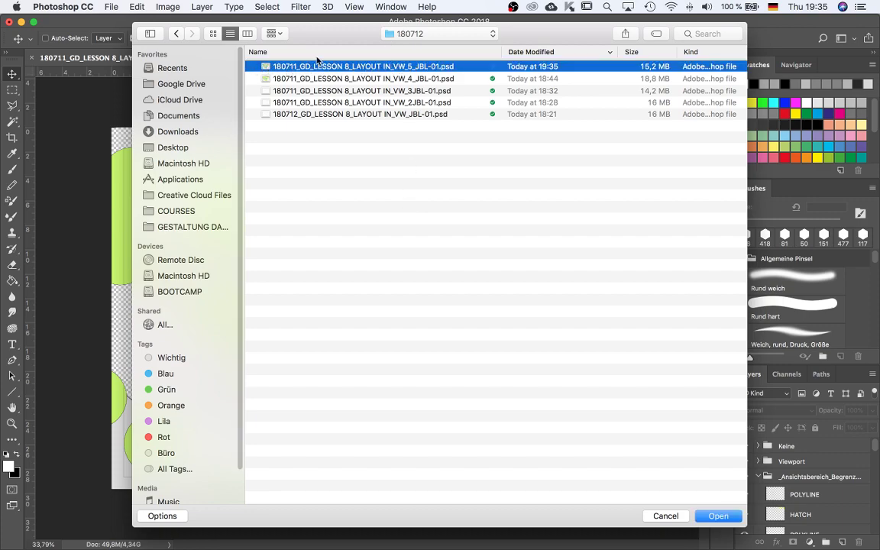
double_click(331, 68)
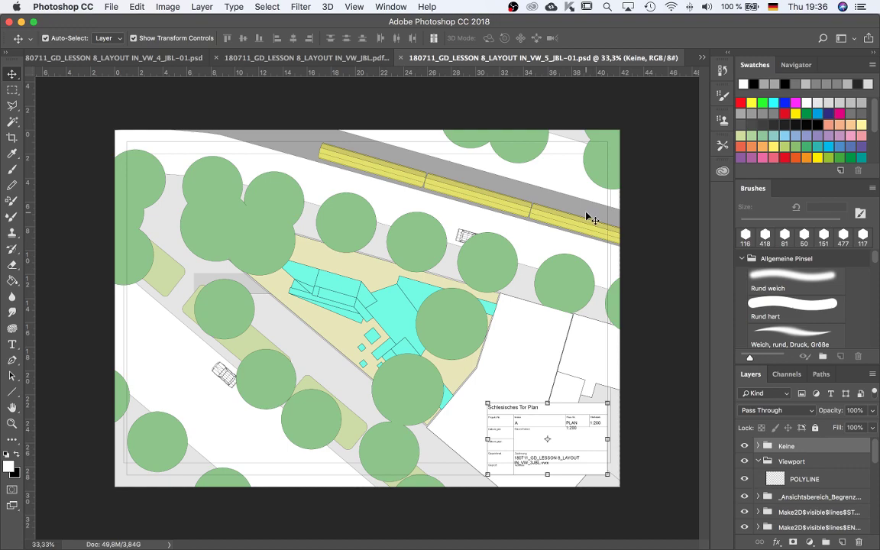
Collapse the Viewport layer group and locate the polyline layer inside the Sand group
left_click(758, 461)
scroll(804, 471, "down", 10)
scroll(801, 472, "up", 1)
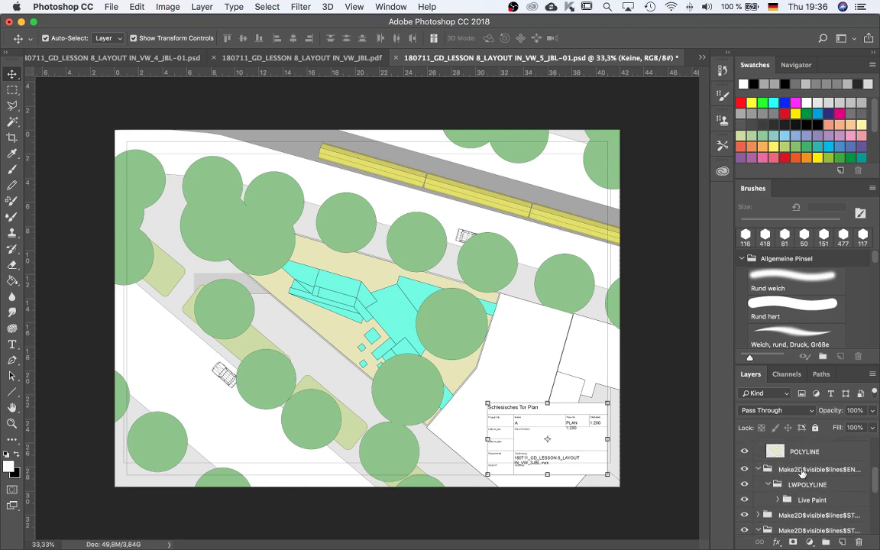
scroll(774, 459, "up", 1)
left_click(774, 459)
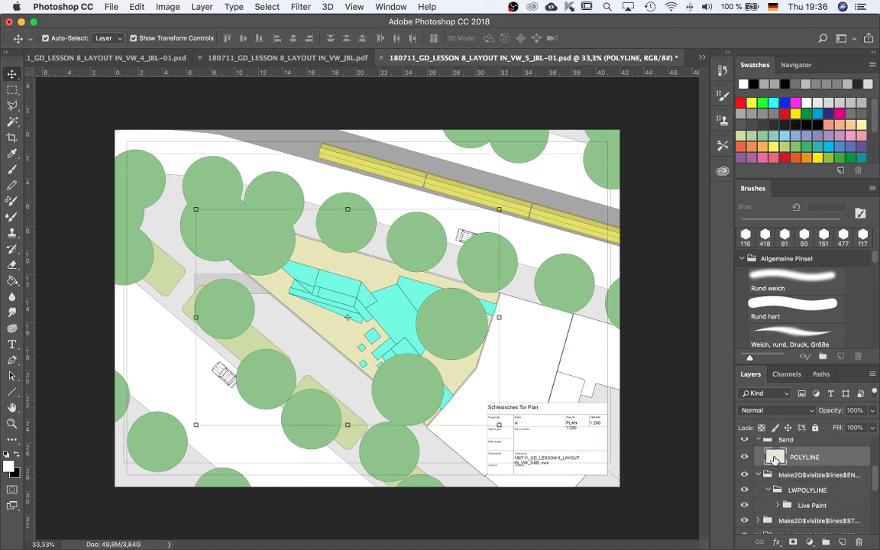
left_click(663, 418)
scroll(785, 493, "up", 3)
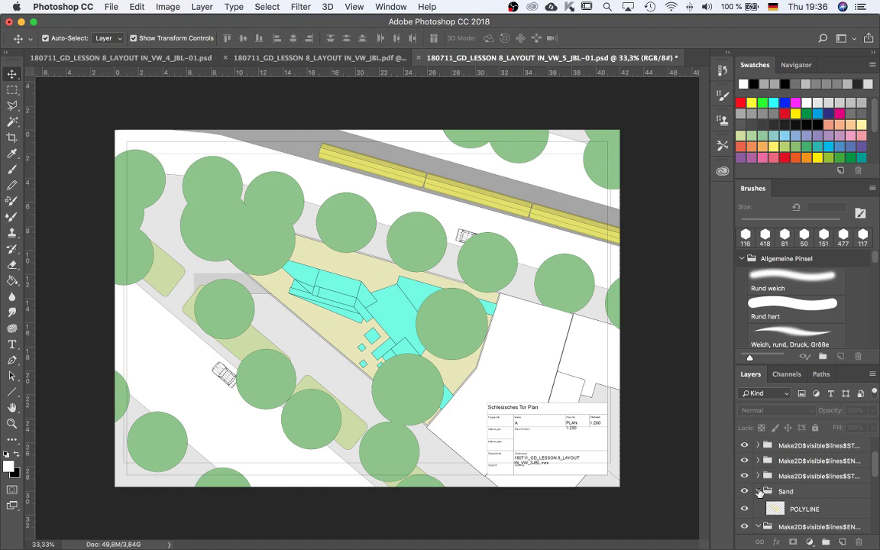
Collapse the Sand group and the remaining expanded Make2D groups, then return to the start of the layer list
left_click(758, 491)
left_click(762, 506)
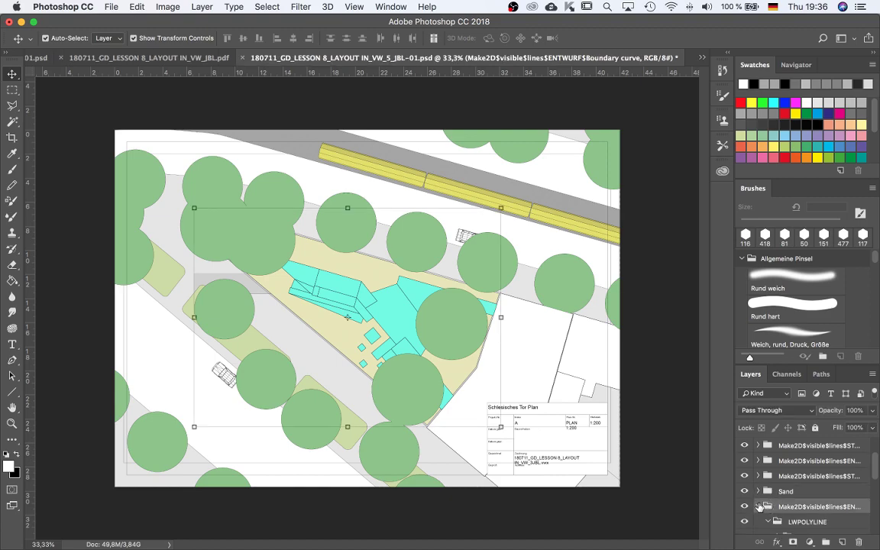
left_click(762, 506)
scroll(761, 513, "down", 1)
scroll(800, 496, "down", 5)
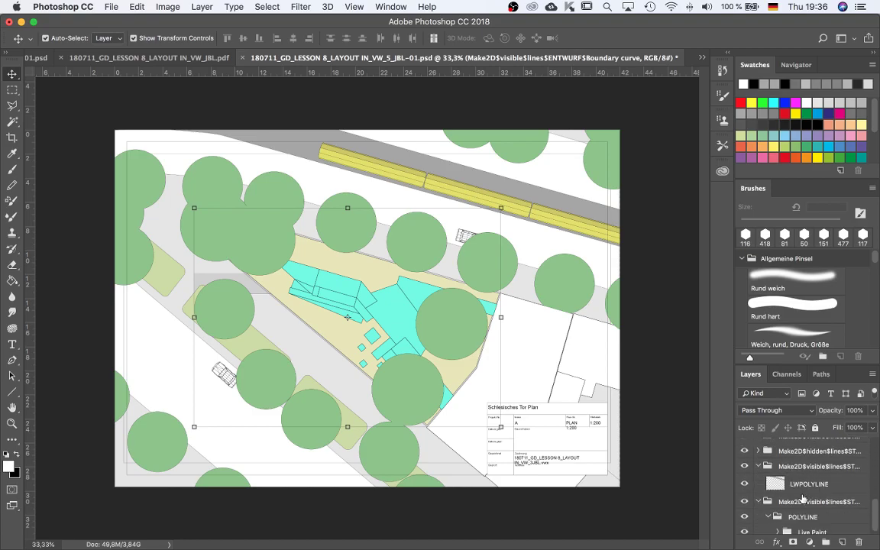
left_click(757, 465)
left_click(760, 497)
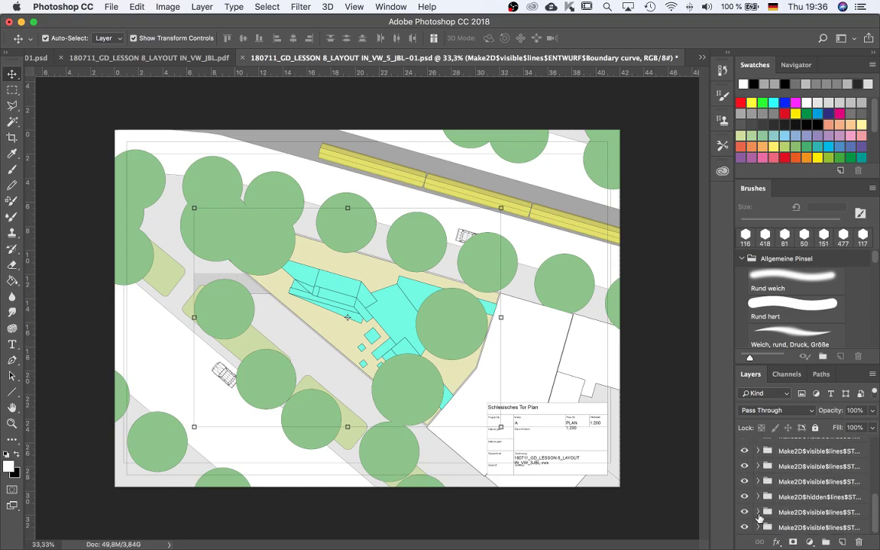
scroll(787, 489, "up", 5)
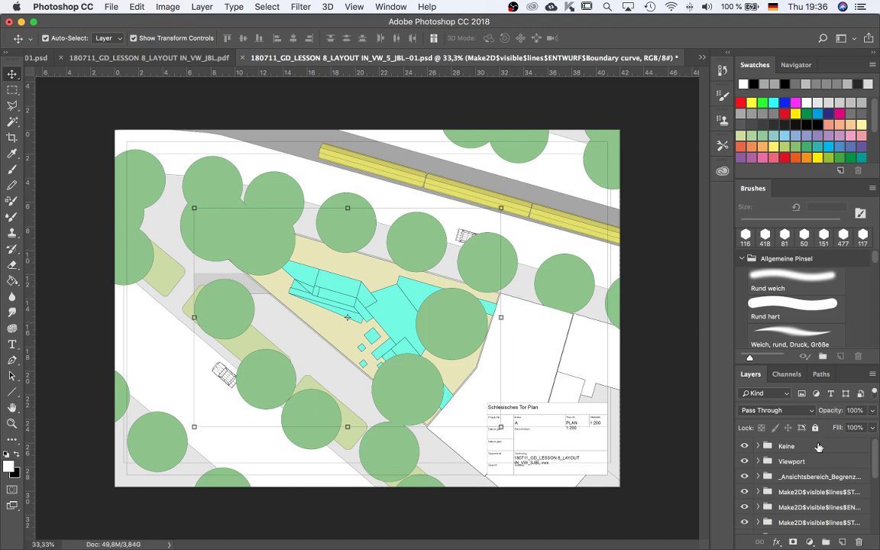
Check the Viewport group's contents, collapse it again, and examine the coloured plan around the sand area and paths
left_click(757, 461)
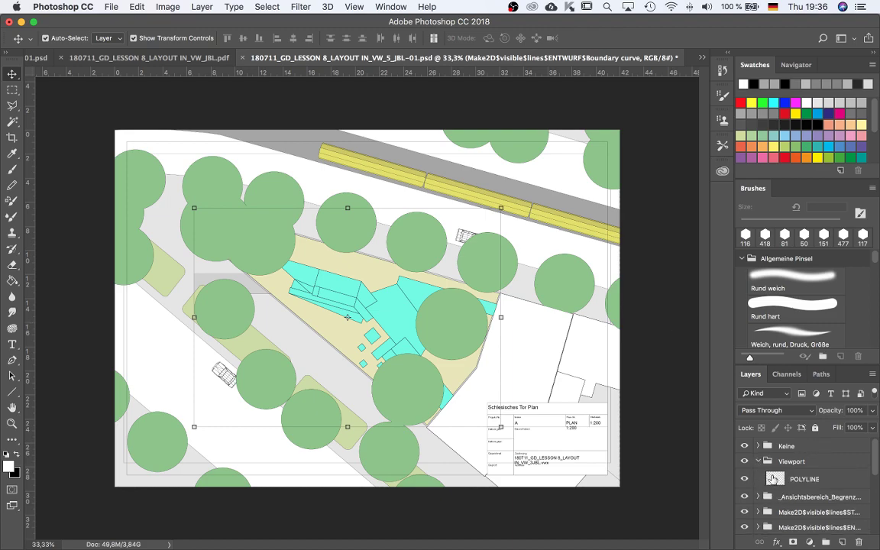
left_click(757, 462)
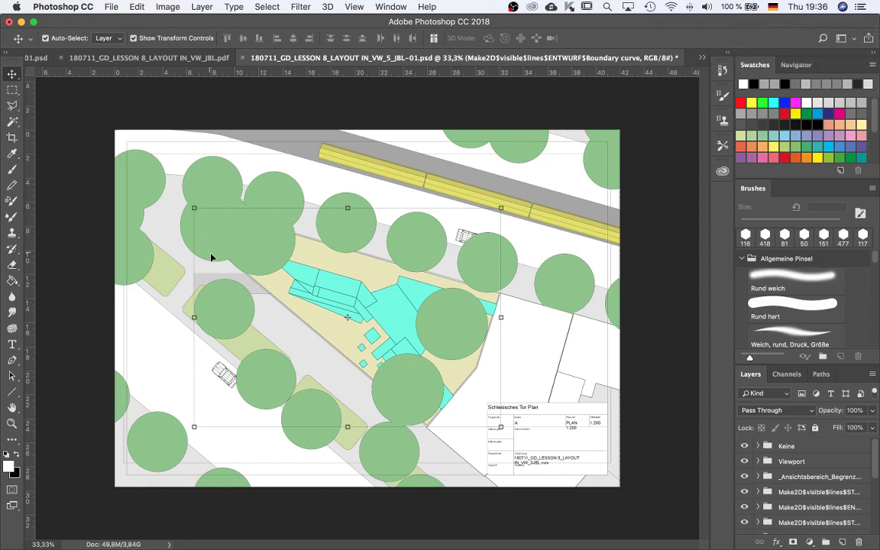
scroll(210, 281, "up", 5)
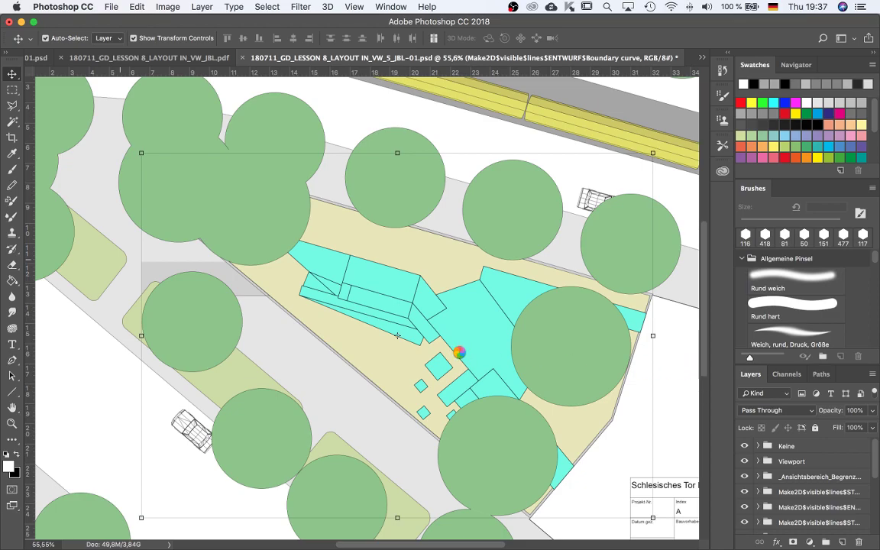
scroll(459, 352, "down", 2)
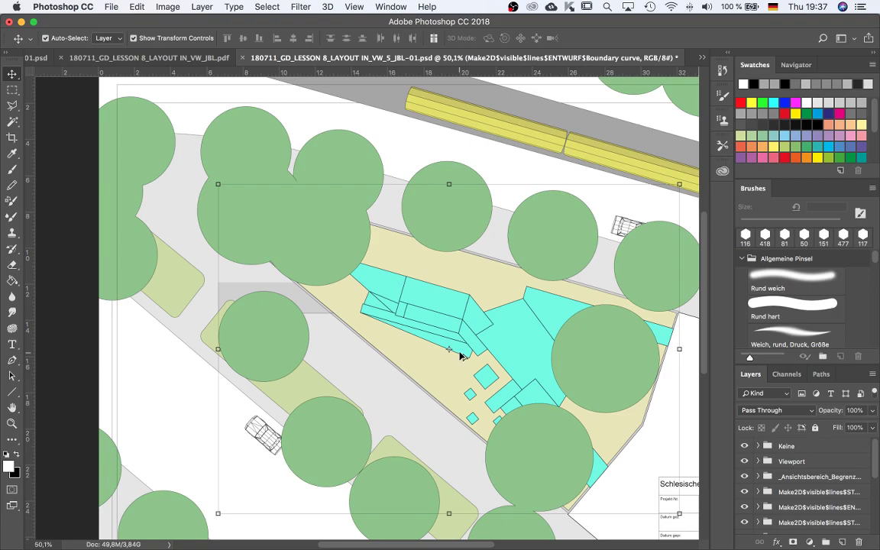
scroll(459, 355, "down", 2)
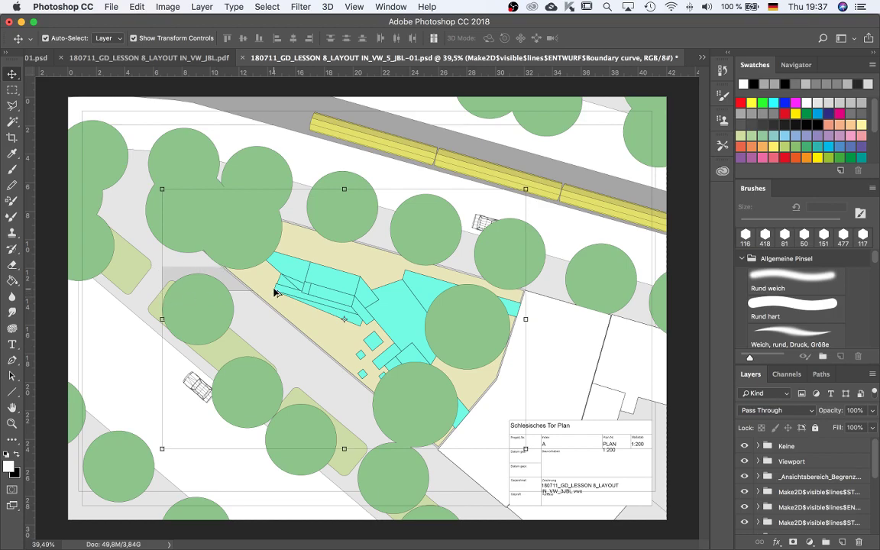
scroll(275, 292, "down", 2)
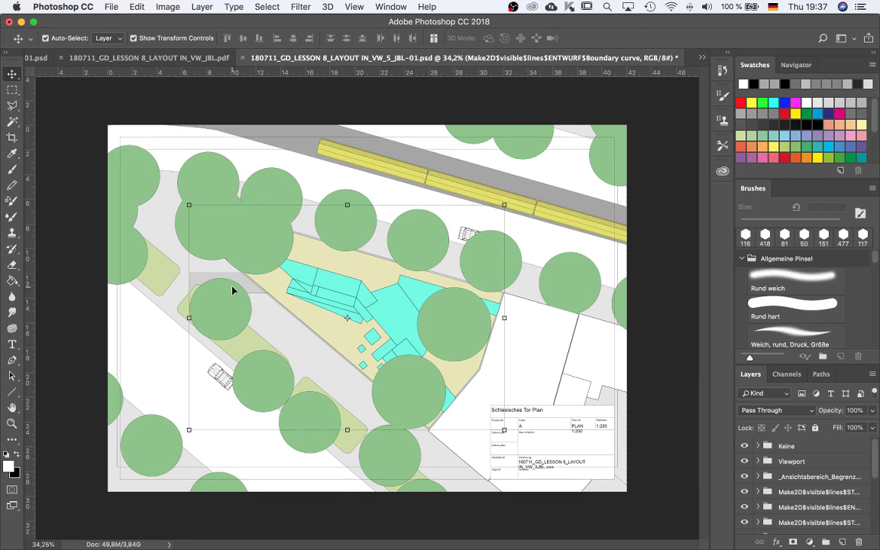
scroll(194, 290, "up", 4)
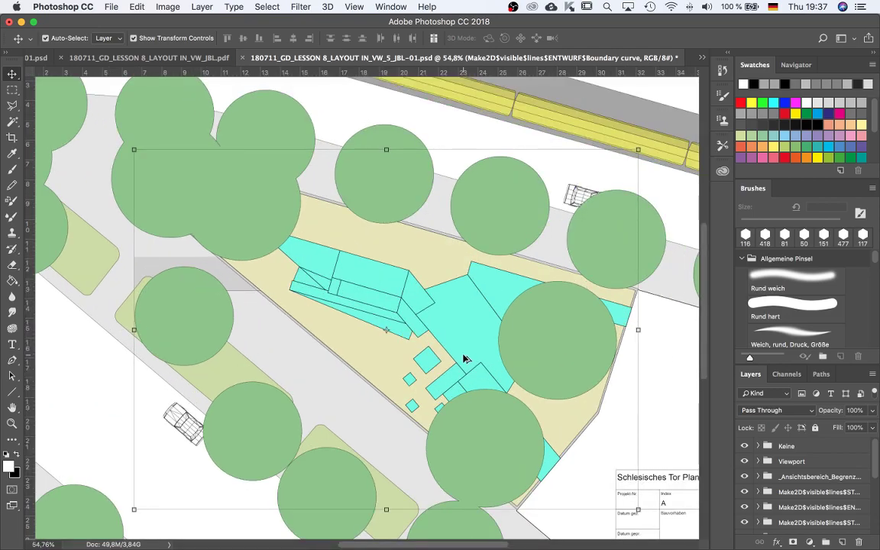
scroll(464, 359, "down", 2)
scroll(243, 300, "down", 2)
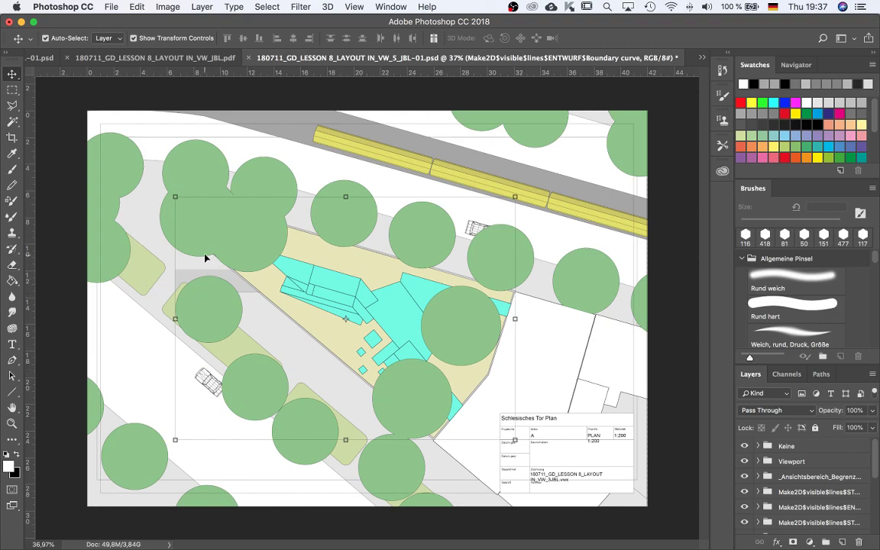
Select the layer of the stray darker grey patch beside the sand area and toggle its visibility off and on to identify it
scroll(187, 281, "up", 5)
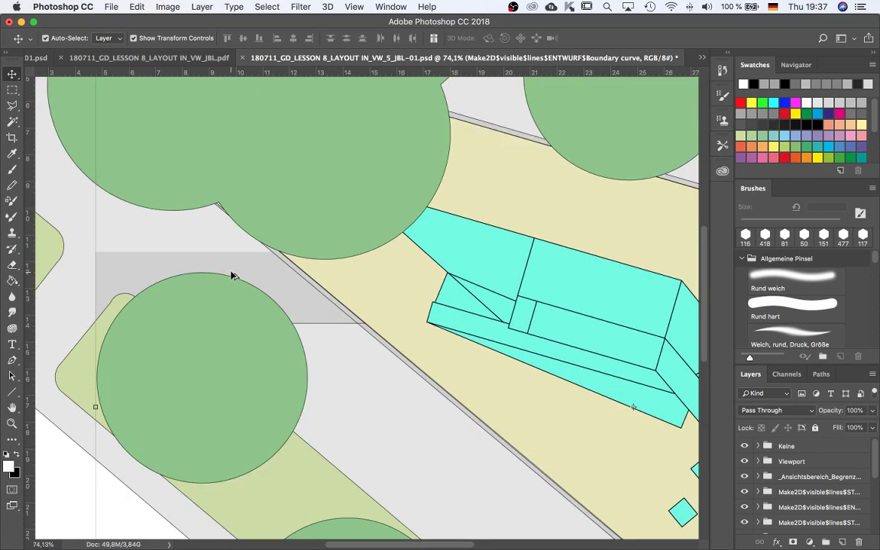
scroll(233, 275, "up", 3)
left_click(309, 305)
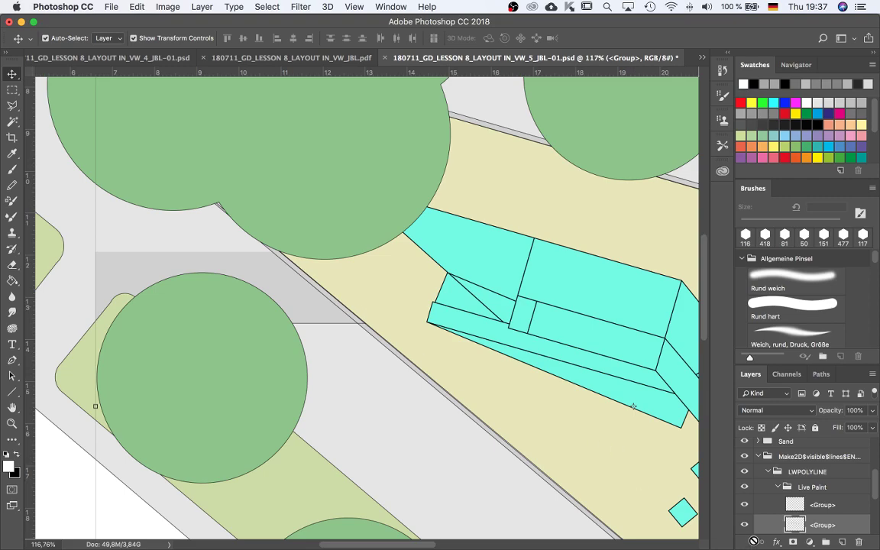
left_click(745, 525)
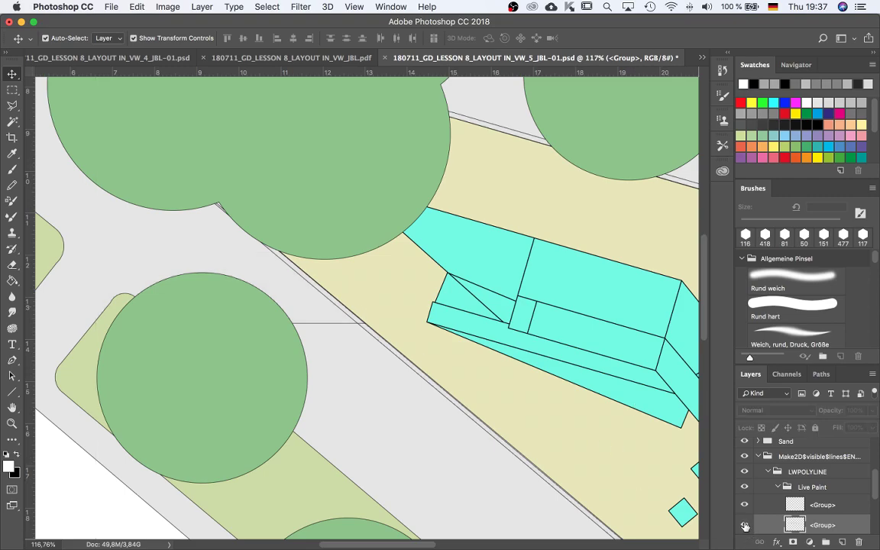
left_click(745, 525)
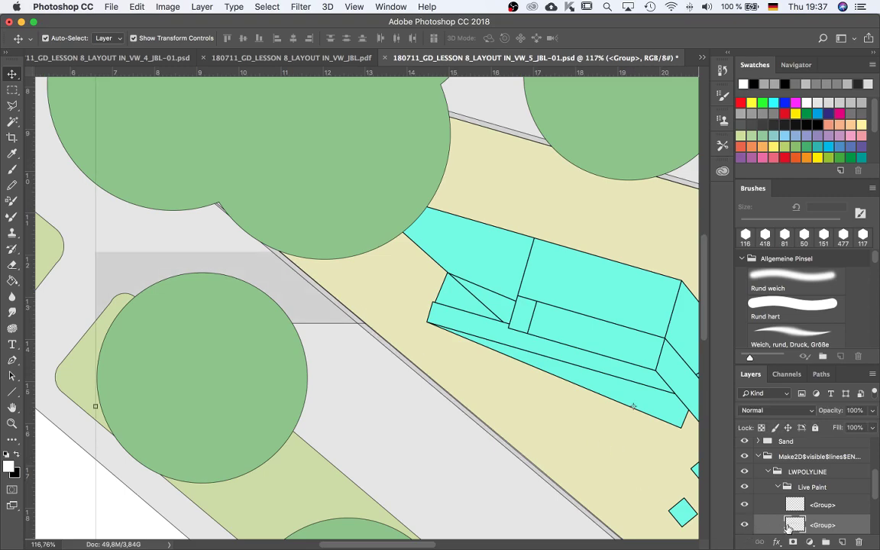
Outline the grey patch with the Polygonal Lasso along the kerb and delete it, including its edge line on the other Live Paint layer
left_click(12, 106)
scroll(358, 332, "up", 1)
scroll(354, 329, "up", 5)
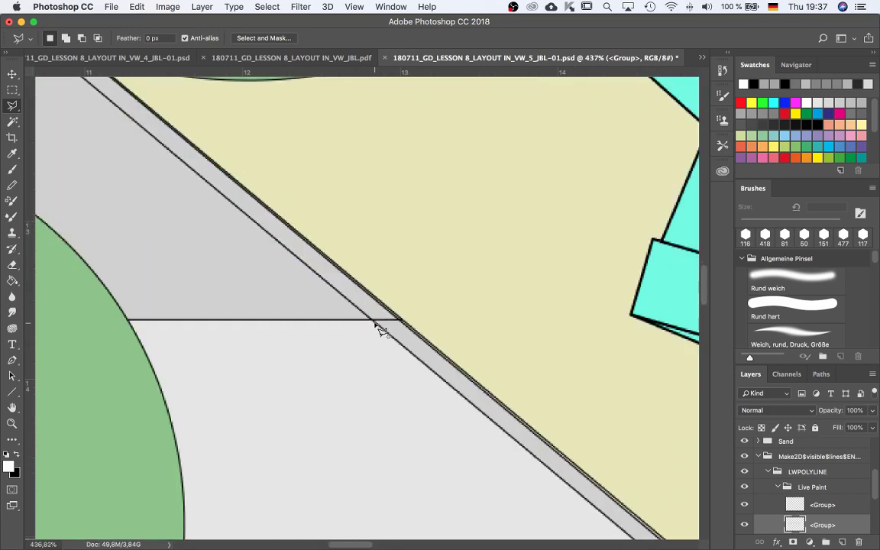
left_click(375, 323)
scroll(375, 324, "down", 4)
scroll(324, 281, "up", 5)
left_click(341, 283)
scroll(336, 290, "down", 5)
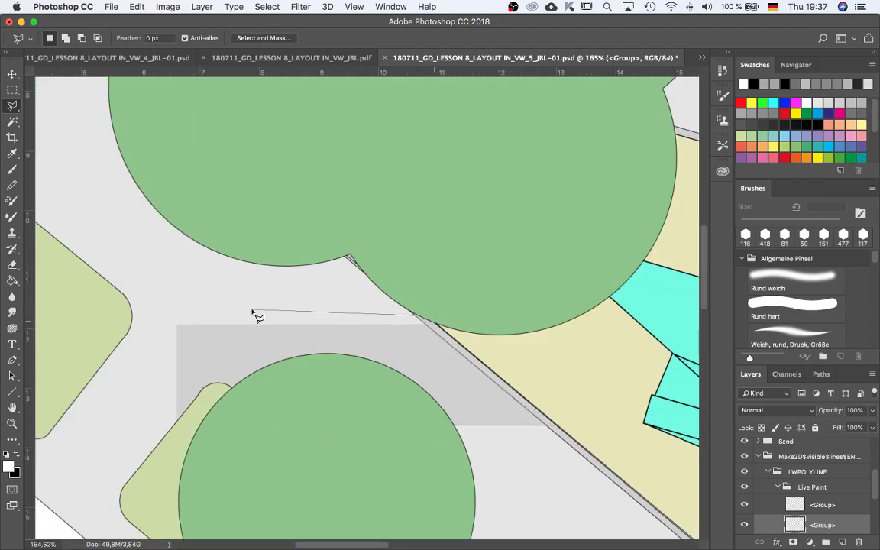
left_click(139, 305)
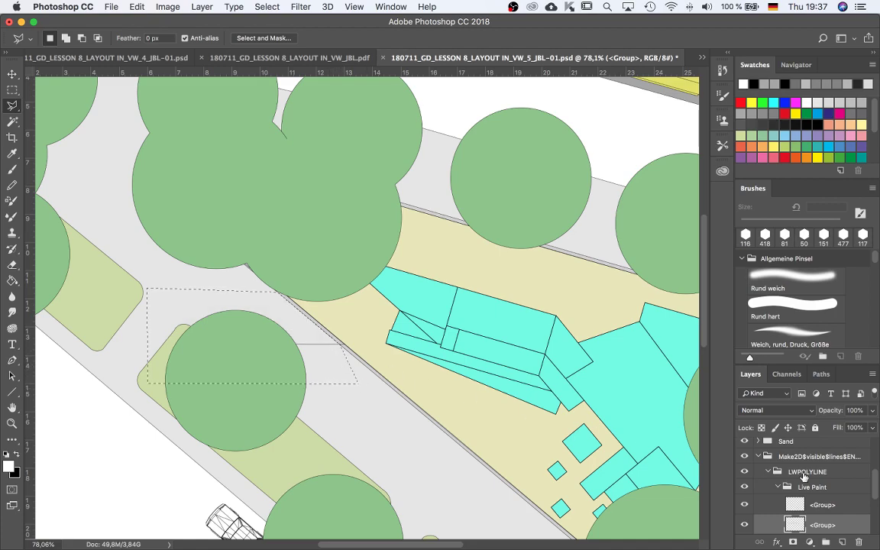
left_click(748, 504)
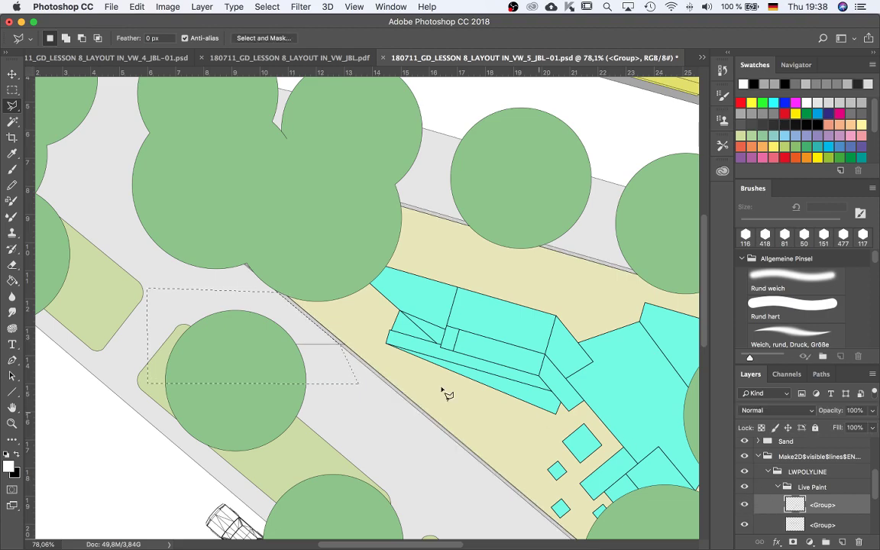
Try to lasso and delete the short horizontal line remaining across the kerb strip
scroll(336, 346, "up", 4, "alt")
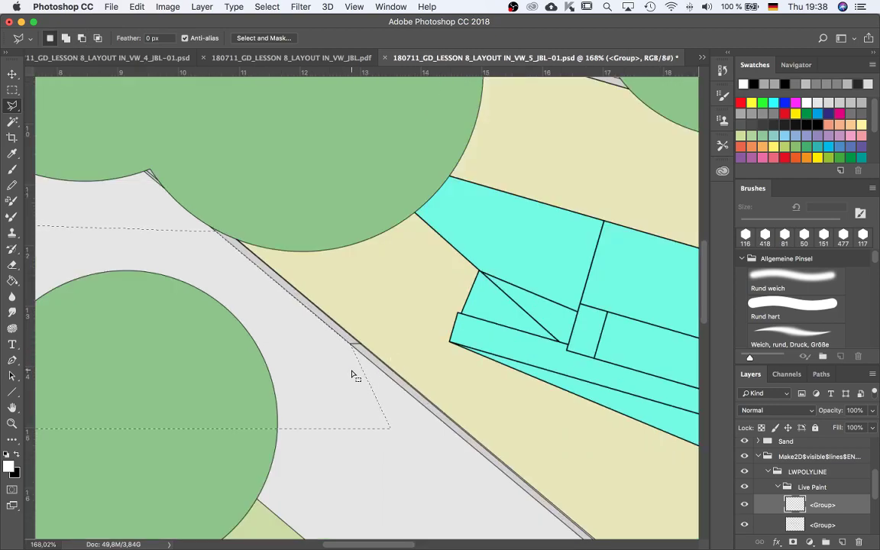
scroll(362, 353, "up", 3, "alt")
scroll(362, 352, "up", 2, "alt")
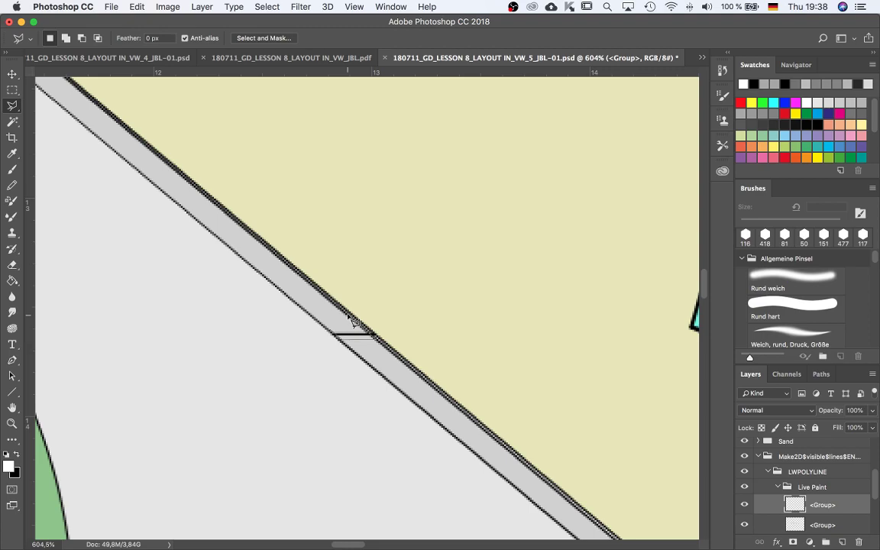
double_click(383, 334)
scroll(418, 388, "down", 2)
scroll(417, 387, "down", 8)
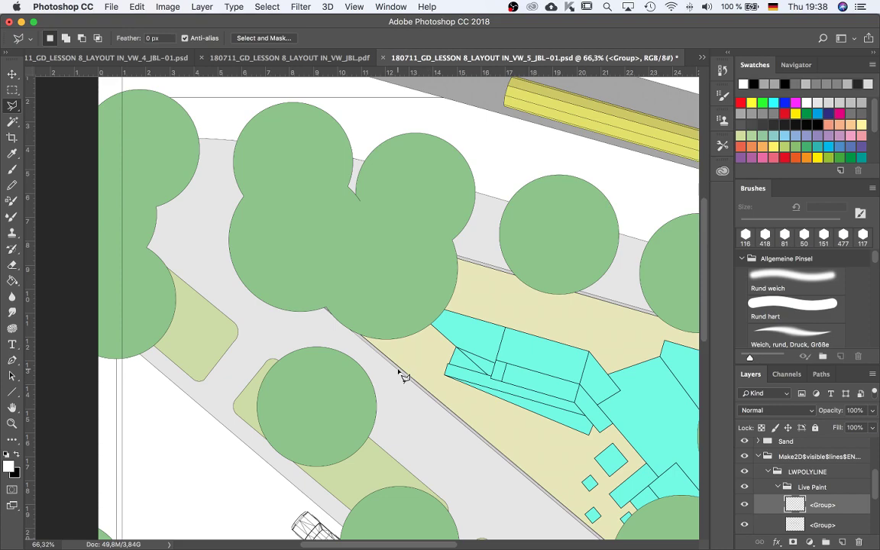
Undo the last deletion on the kerb strip and clear the selection
scroll(402, 373, "up", 10)
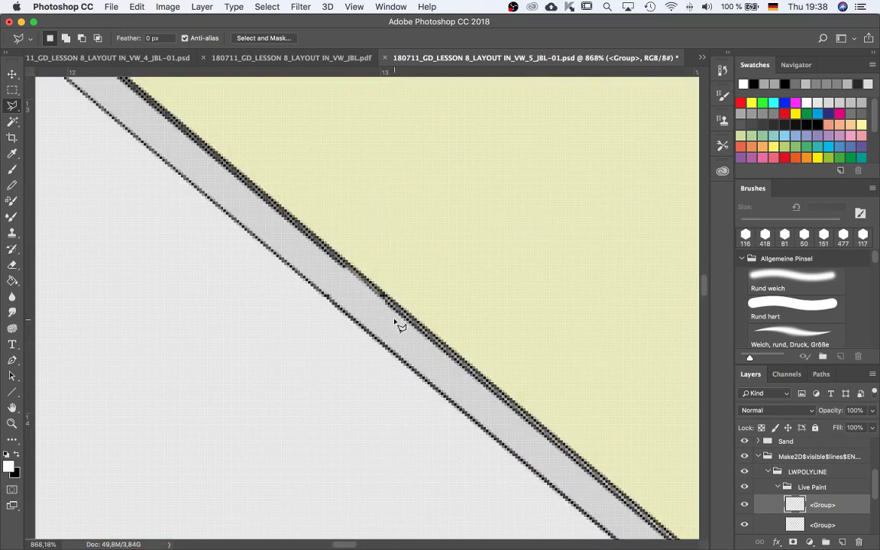
left_click(395, 323)
key("super+z")
key("super+z")
left_click(137, 9)
left_click(151, 40)
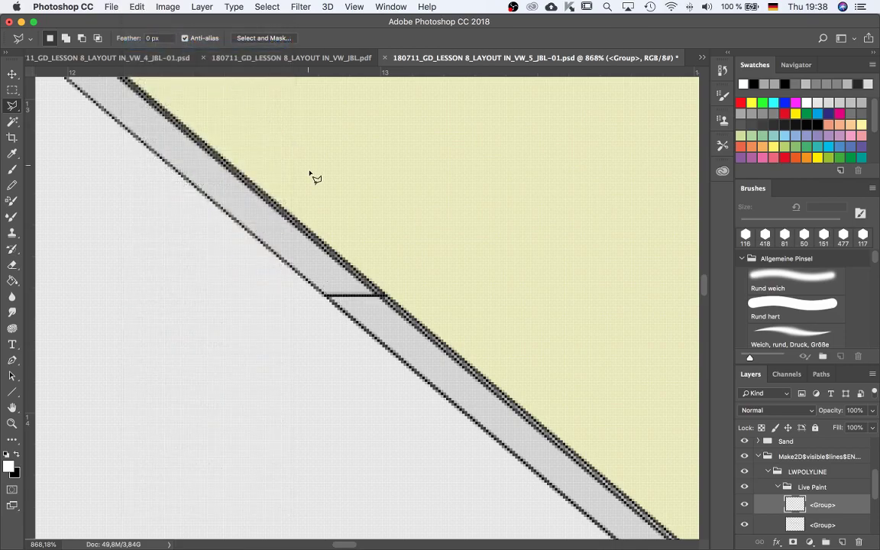
key("super+d")
Lasso the short horizontal line between the two kerb edges closely and delete it without cutting the double border line
scroll(371, 308, "up", 5)
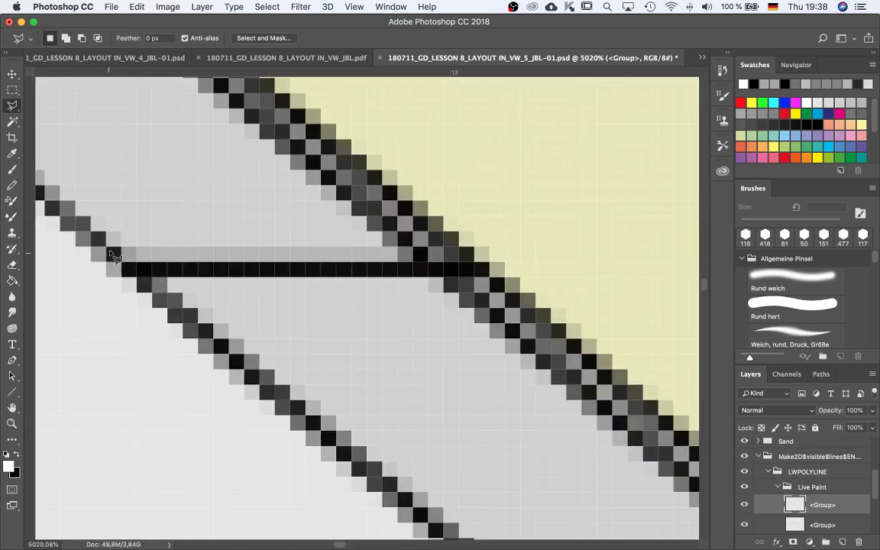
left_click(126, 245)
left_click(184, 290)
left_click(435, 291)
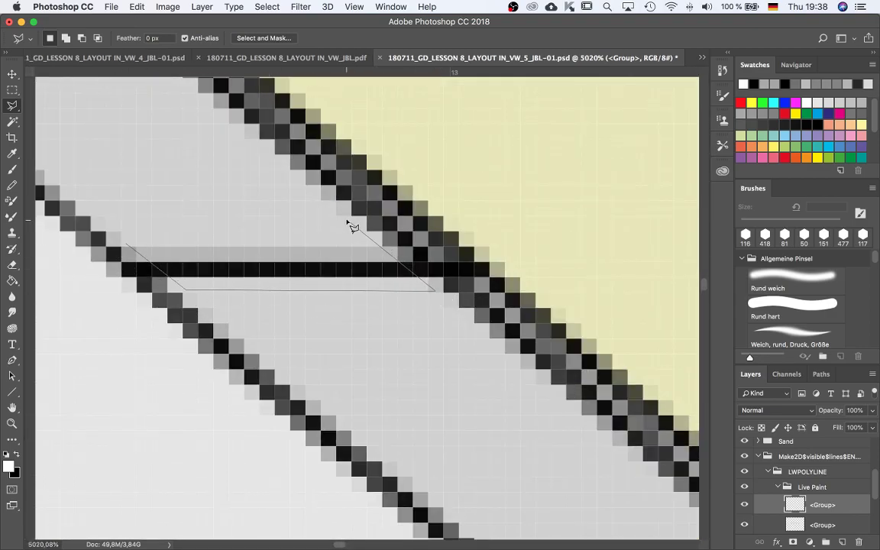
double_click(349, 222)
key("Delete")
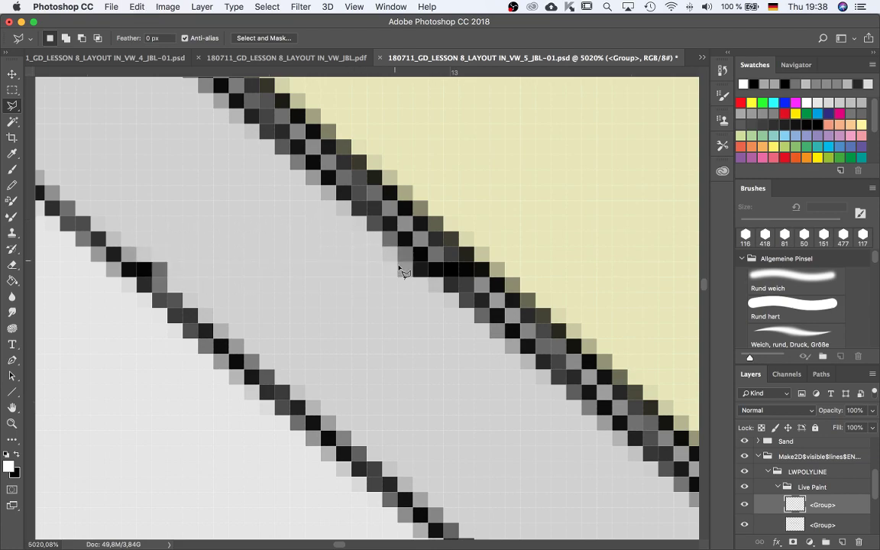
Inspect the cleaned kerb strip up close and in the full plan, with the Move tool active again
scroll(405, 260, "down", 10)
scroll(403, 288, "up", 6)
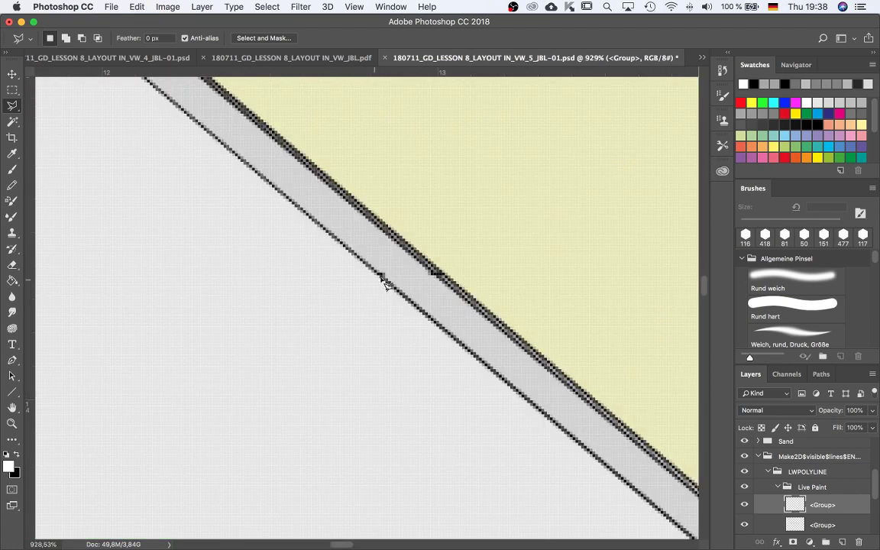
scroll(364, 290, "down", 7)
scroll(364, 290, "down", 3)
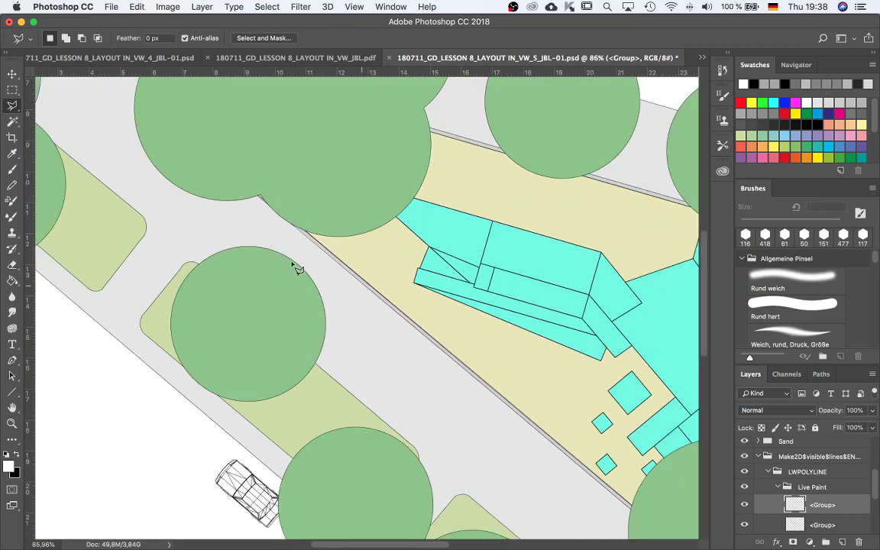
scroll(424, 302, "down", 3)
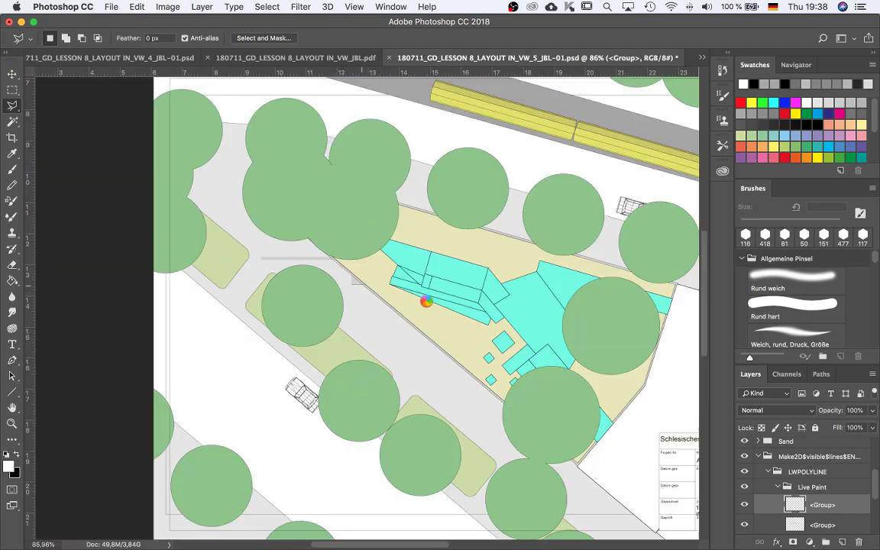
scroll(431, 307, "down", 1)
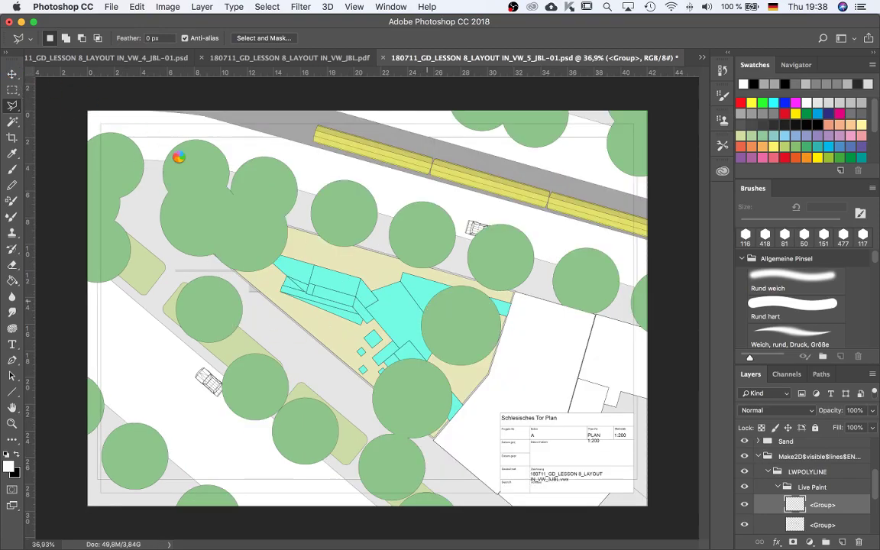
scroll(184, 203, "down", 1)
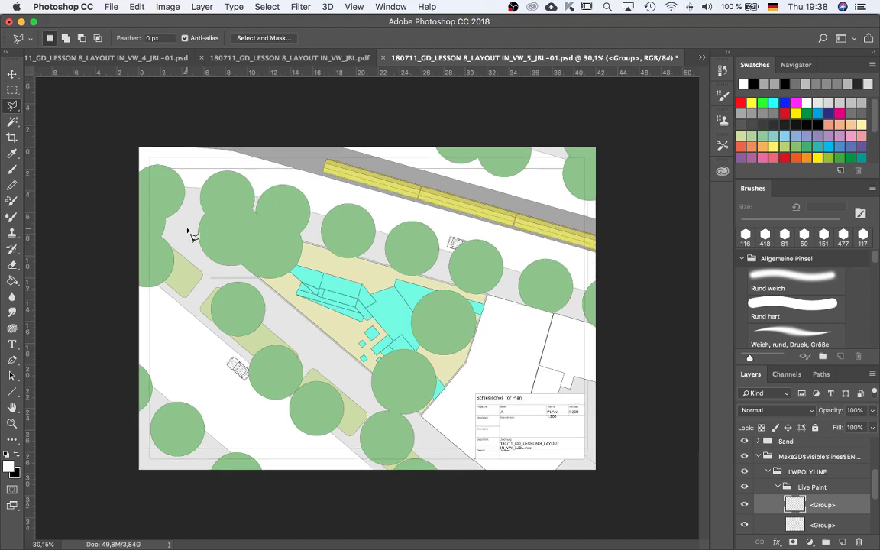
scroll(61, 90, "down", 2)
left_click(12, 74)
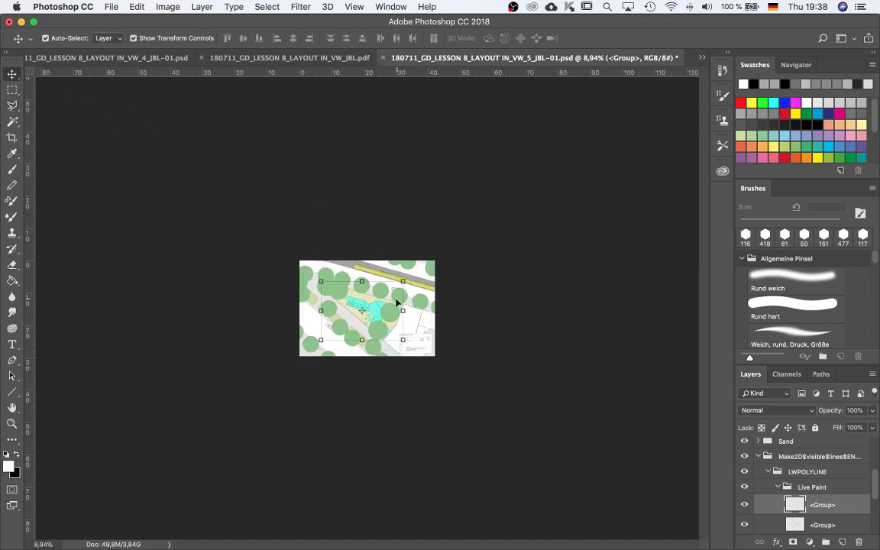
scroll(390, 316, "up", 2)
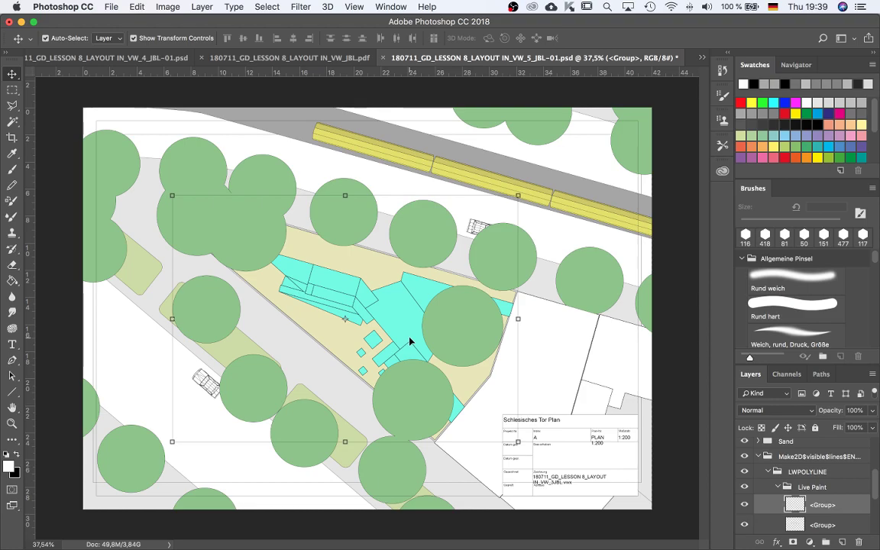
Collapse the edited Make2D group, find the group holding the large tree in the plan, and select that _Ansichtsbereich_Begrenzung group in collapsed form
left_click(758, 457)
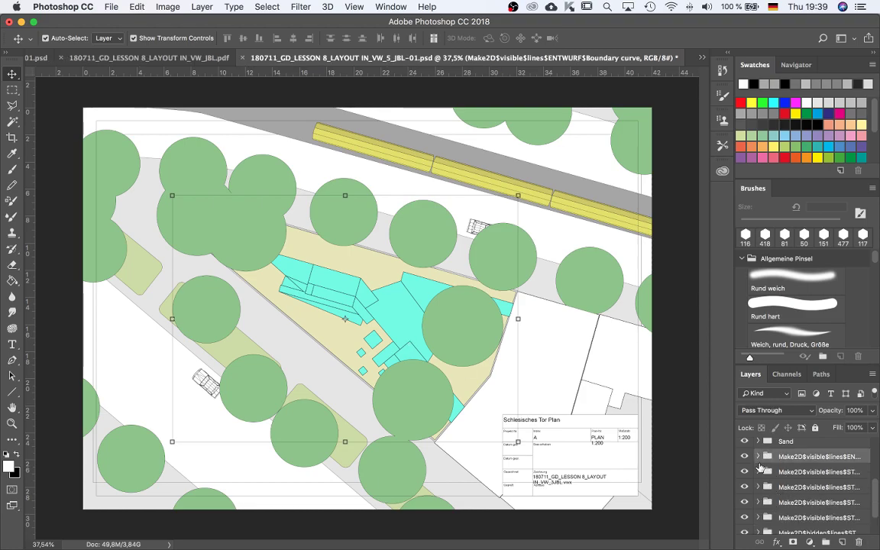
scroll(763, 473, "up", 2)
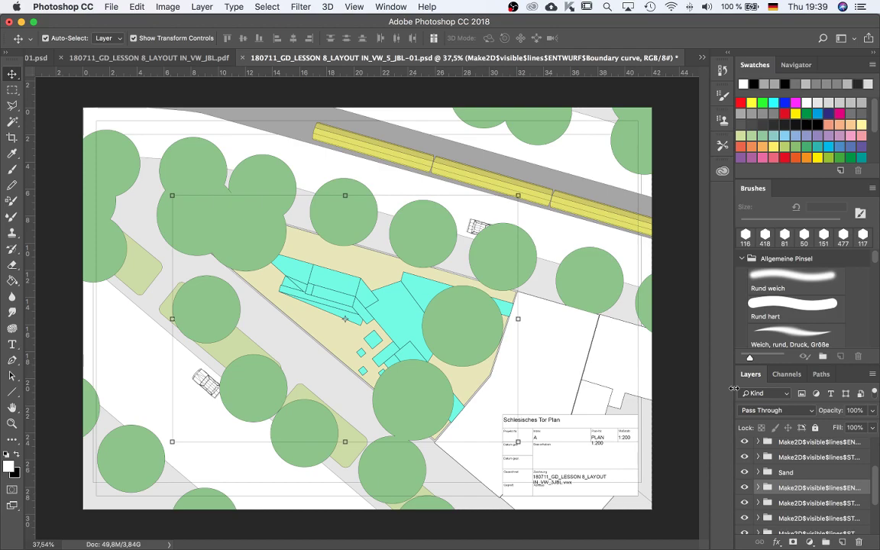
left_click(459, 319)
scroll(832, 504, "up", 5)
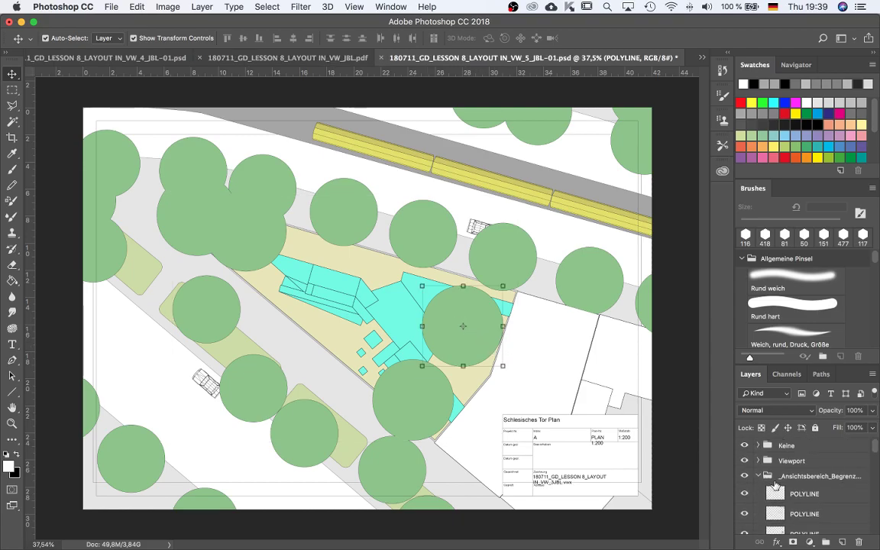
left_click(758, 476)
left_click(811, 478)
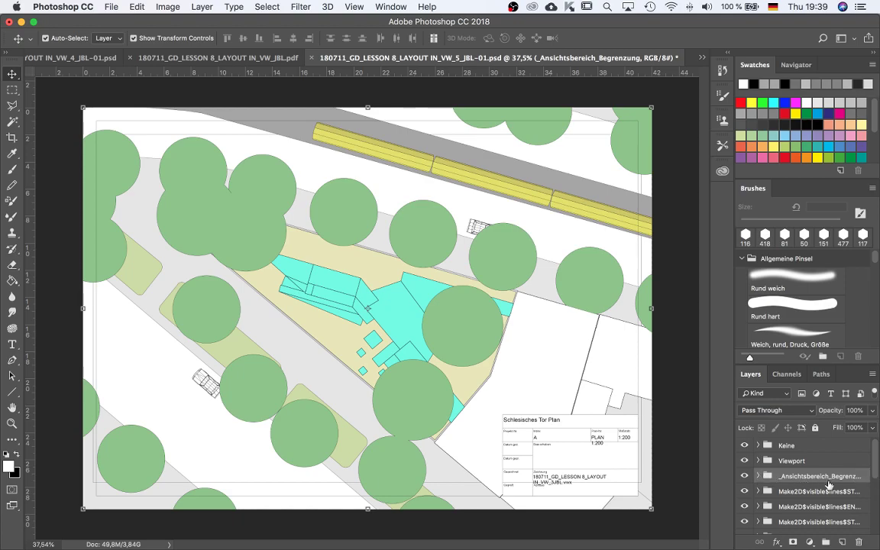
Toggle the _Ansichtsbereich_Begrenzung group's visibility to check its contents, and rename the group TREES
left_click(745, 476)
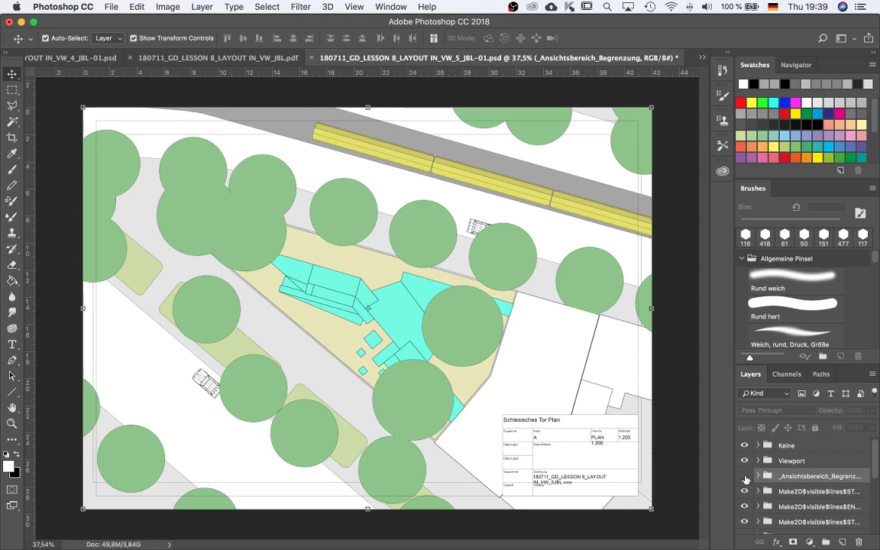
left_click(744, 477)
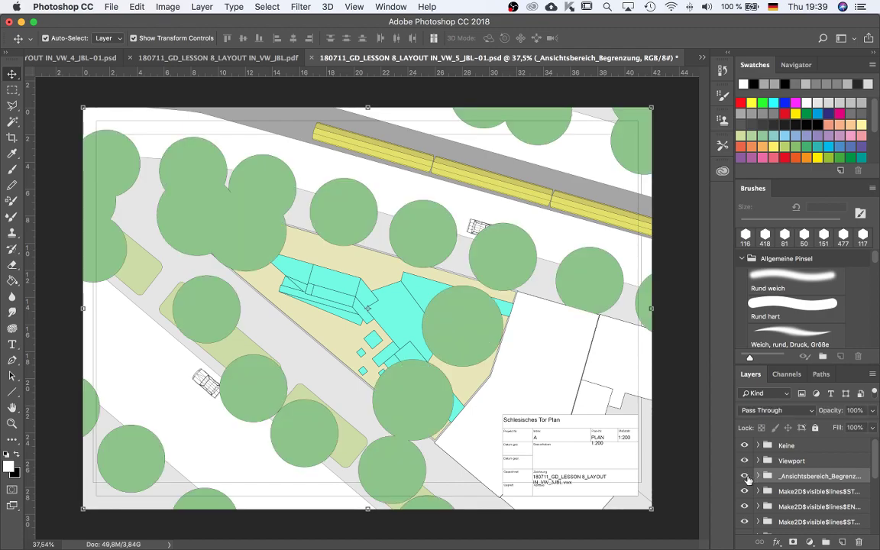
double_click(802, 476)
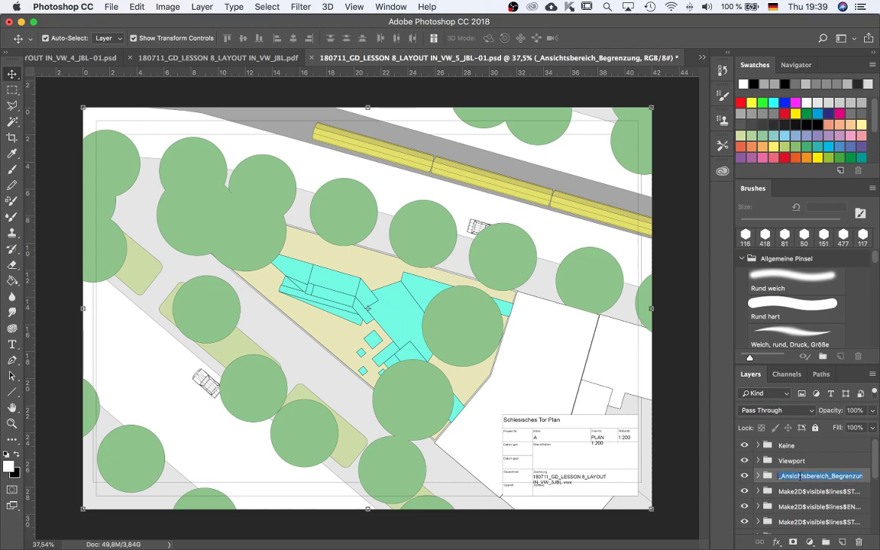
type("TREES")
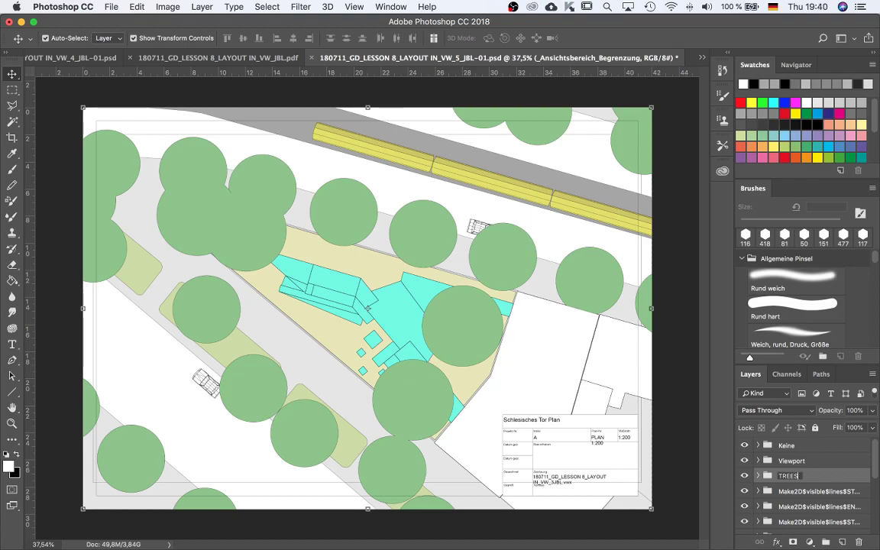
key("Return")
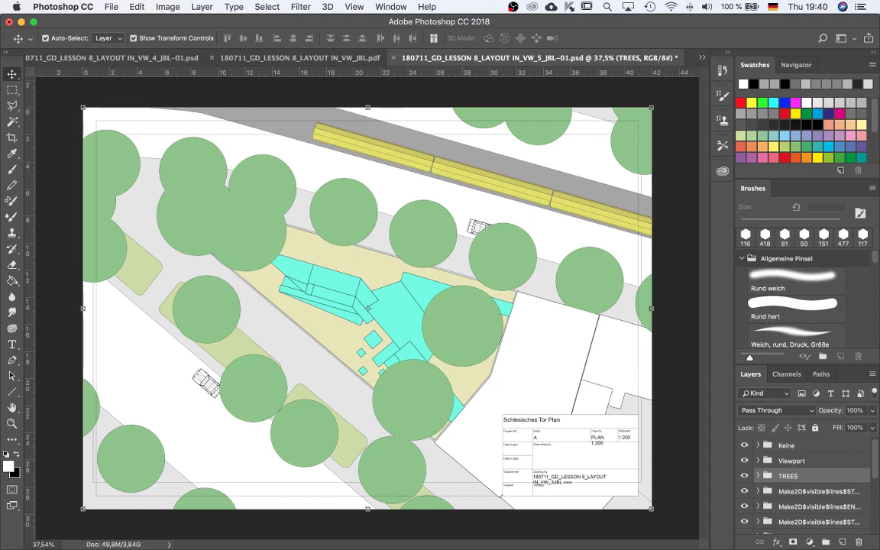
left_click(757, 475)
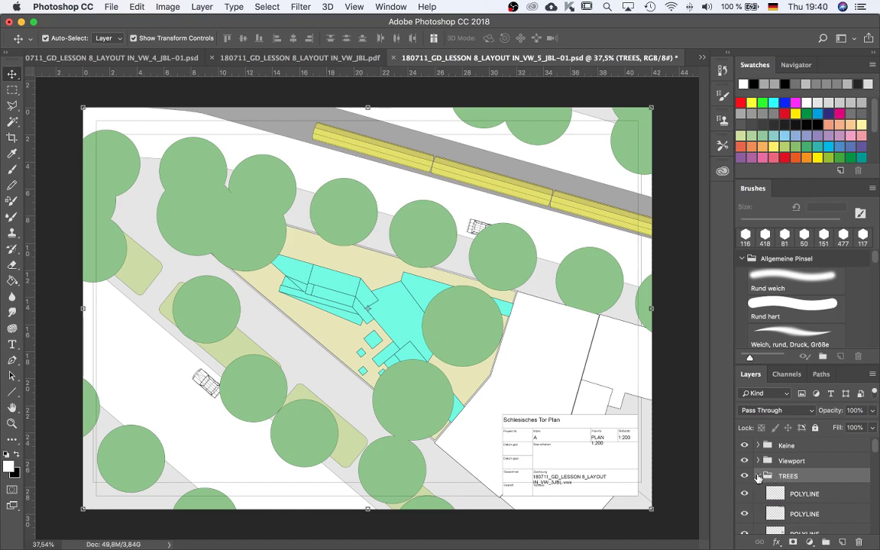
scroll(745, 446, "down", 1)
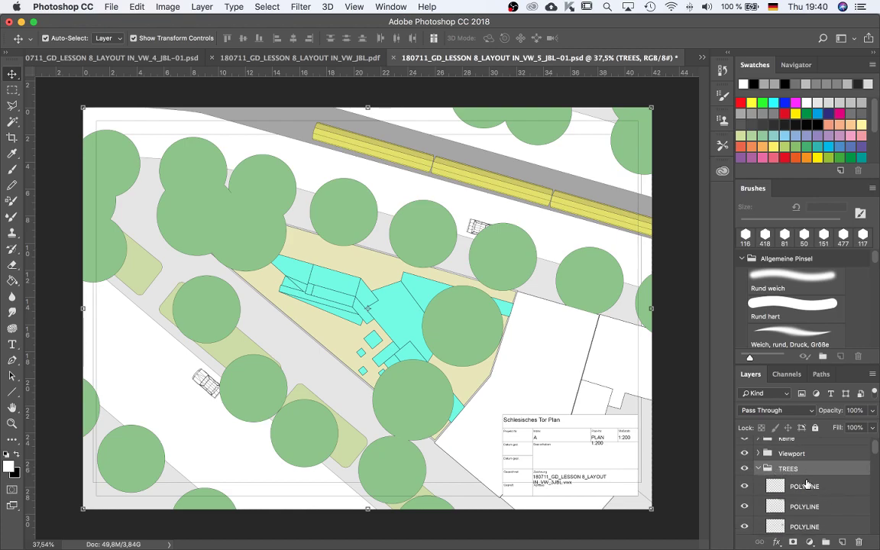
left_click(758, 468)
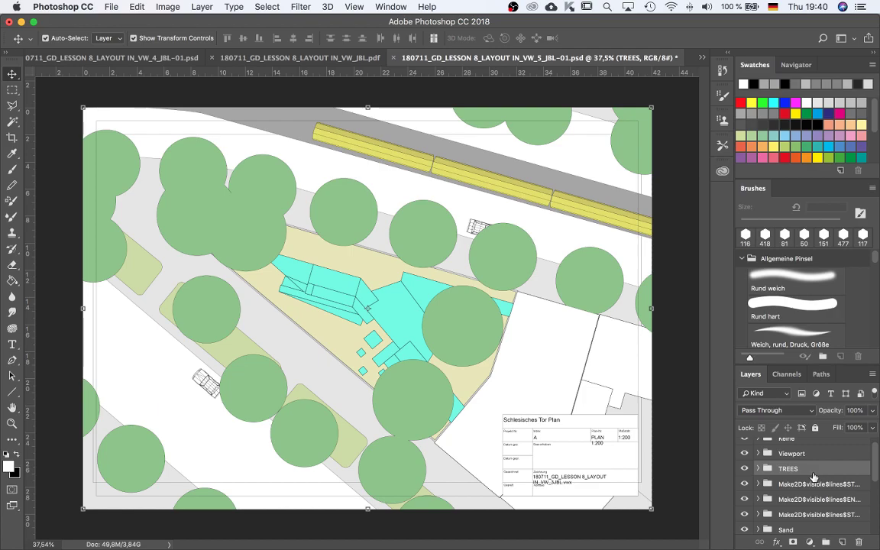
scroll(382, 410, "down", 1)
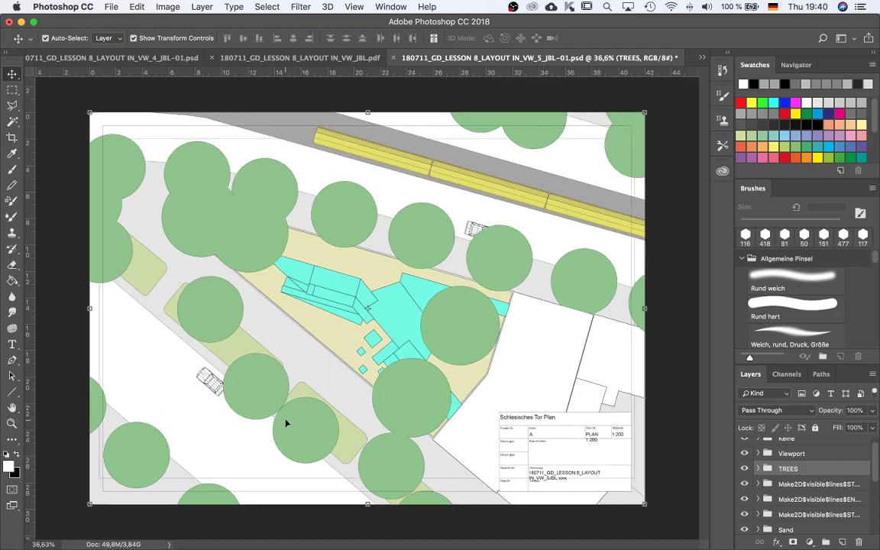
mouse_move(301, 544)
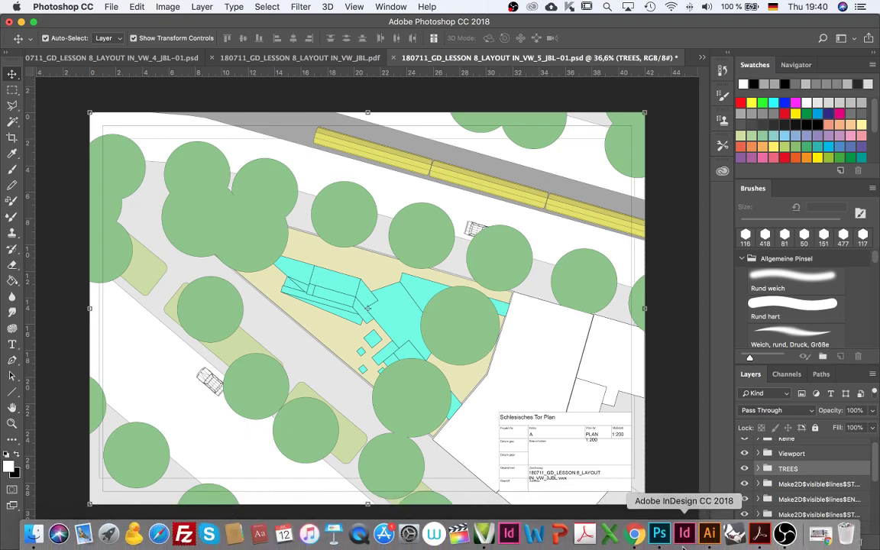
left_click(515, 312)
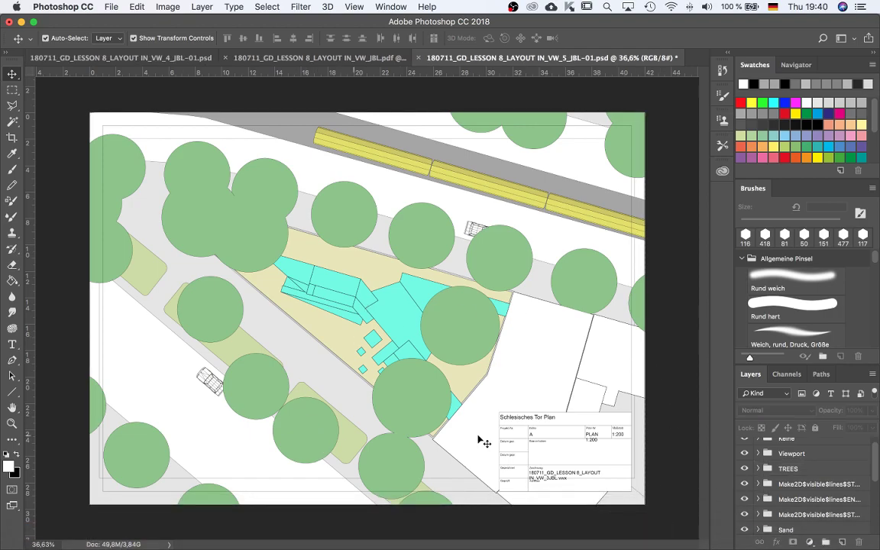
Create a subgroup named TREE PNG inside the TREES group and add an empty layer to it
left_click(798, 469)
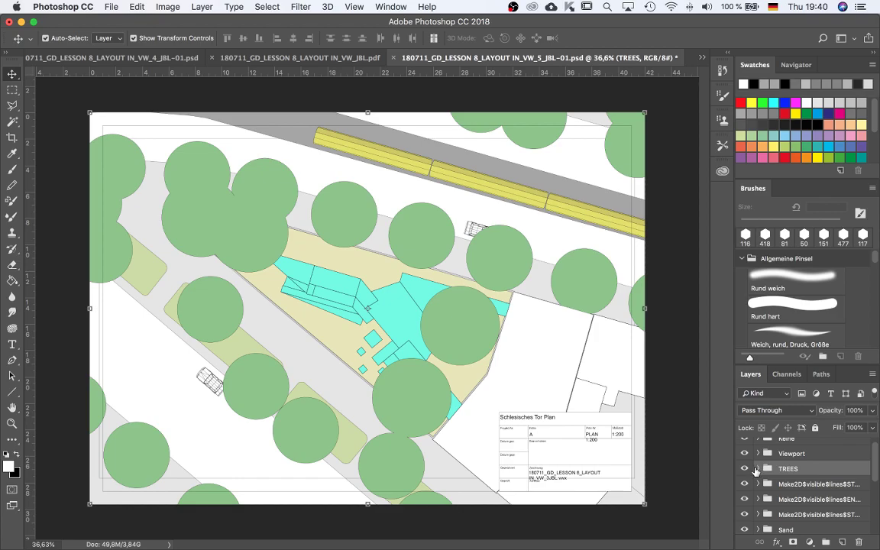
left_click(759, 468)
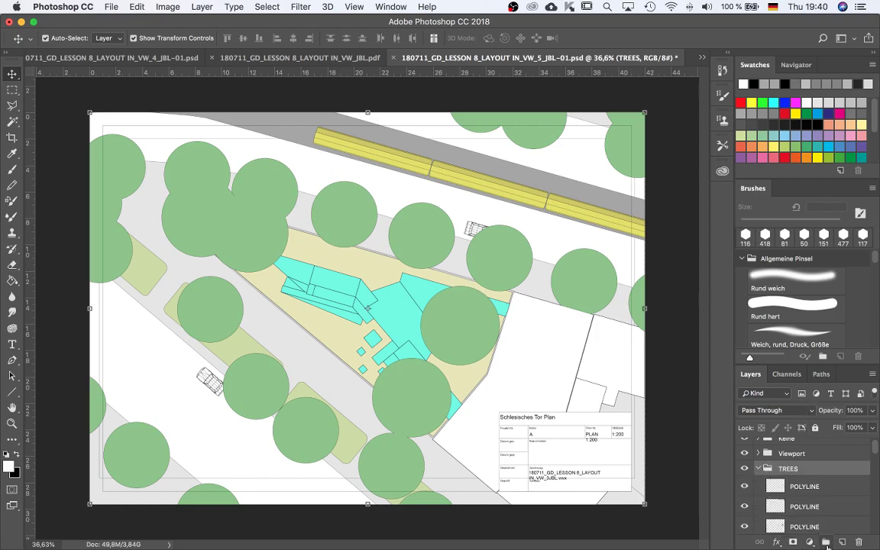
left_click(826, 543)
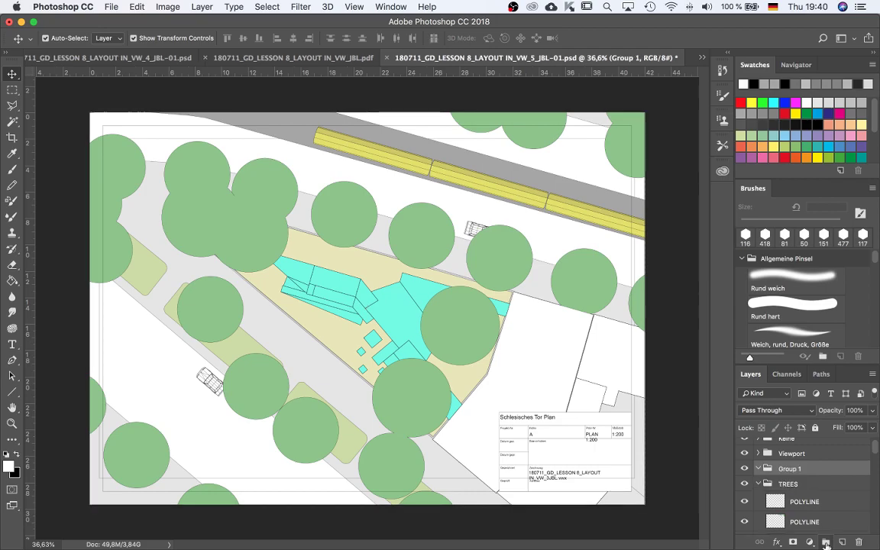
left_click_drag(770, 484, 767, 483)
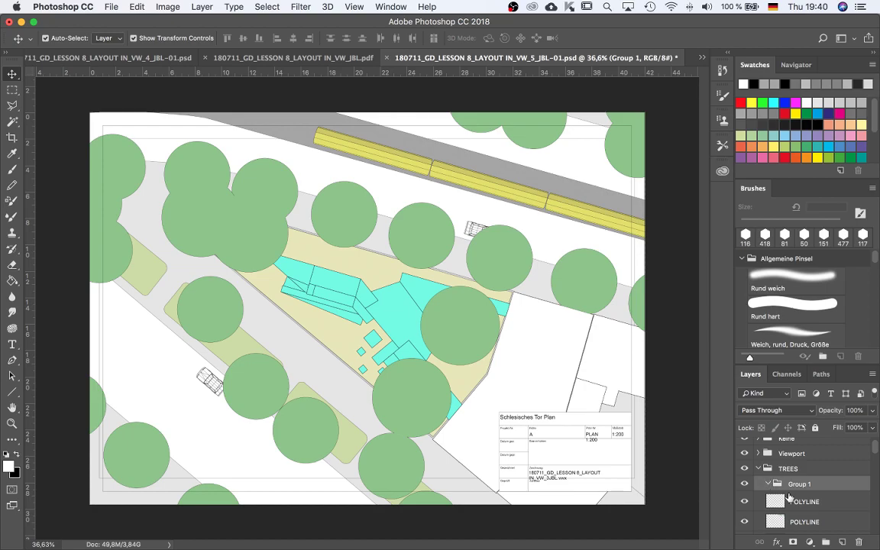
double_click(796, 484)
type("TREE PNG")
key("Return")
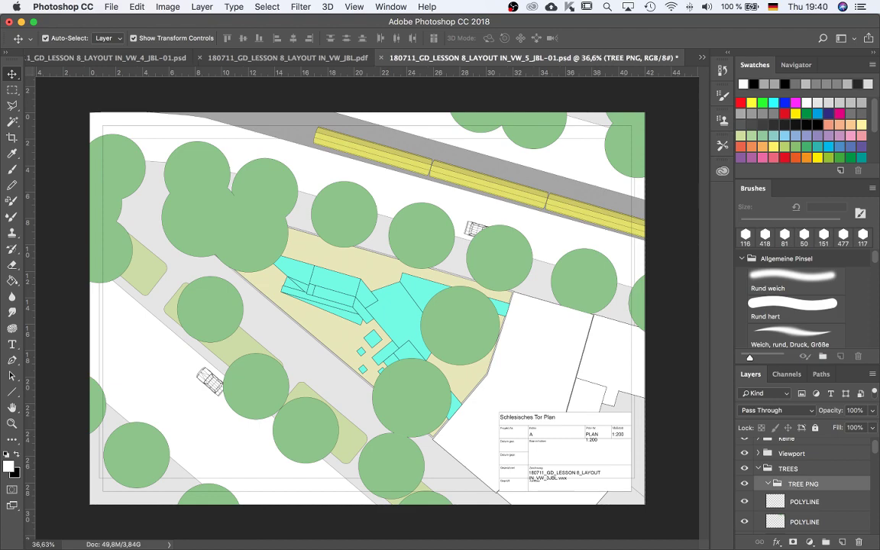
left_click(768, 485)
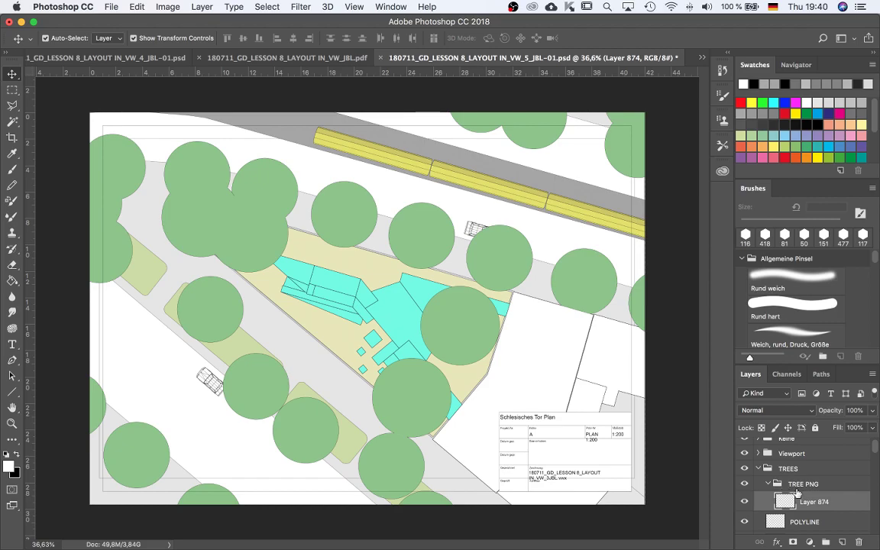
Clear the layer selection and open the Downloads folder in Finder through a Spotlight search for downloads
scroll(346, 354, "down", 1)
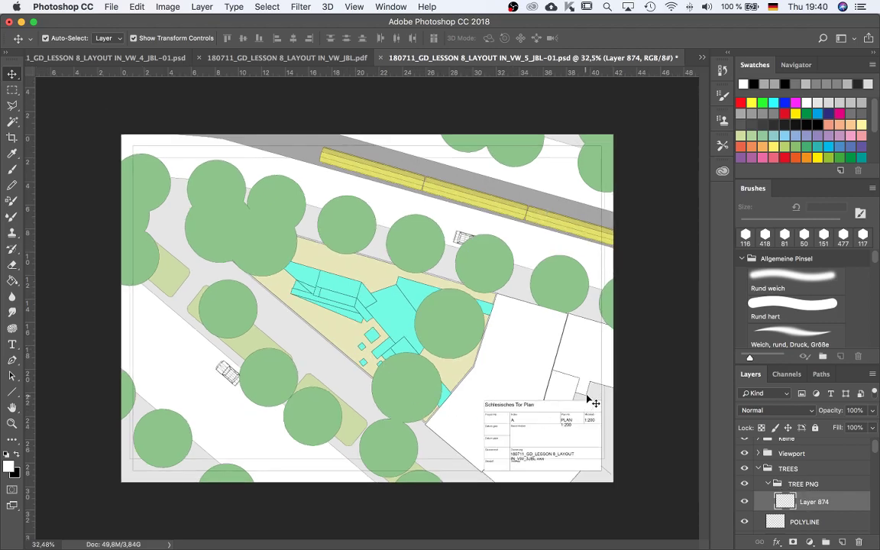
left_click(583, 361)
mouse_move(358, 534)
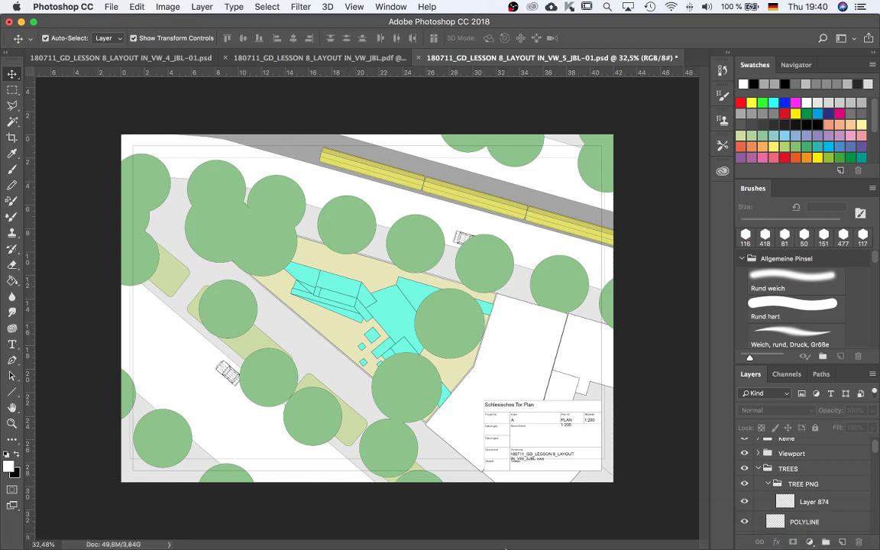
key("super+space")
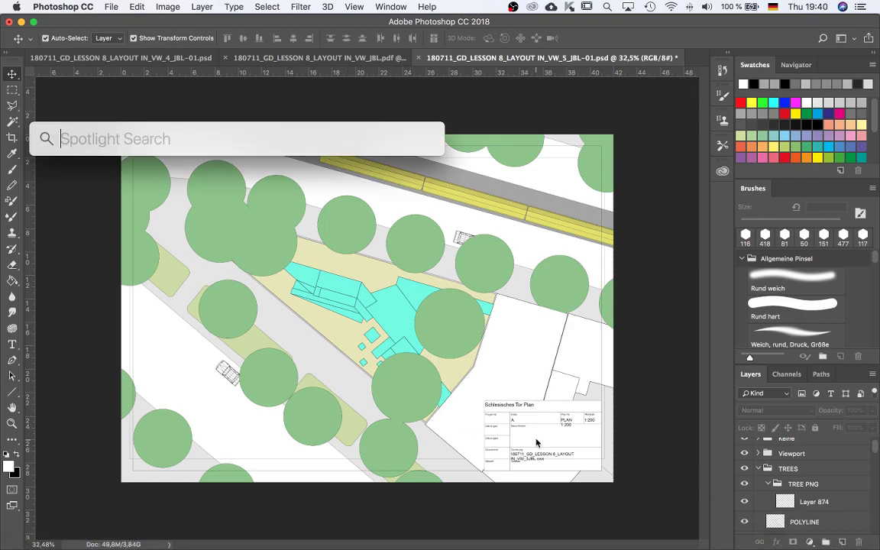
type("downloads")
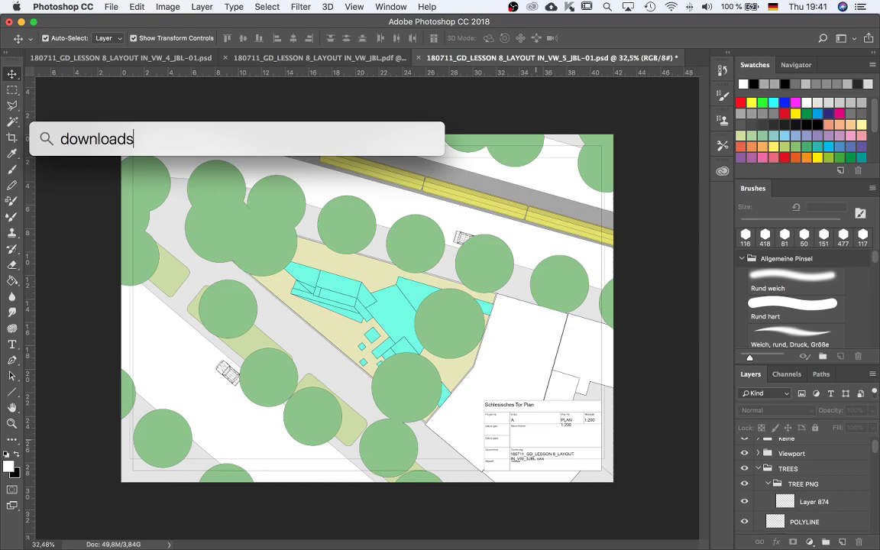
key("Return")
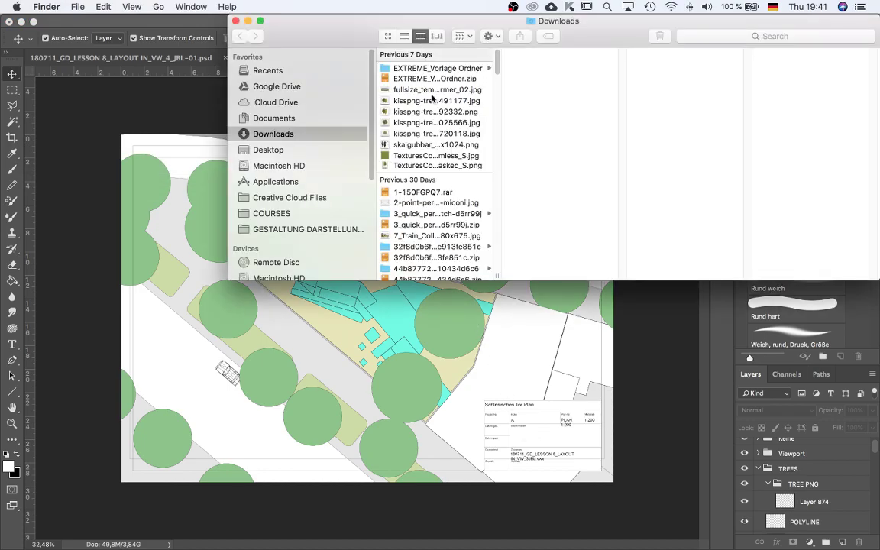
Preview the JPG and PNG versions of the yellow-green kisspng top-view tree to compare their backgrounds
left_click(389, 79)
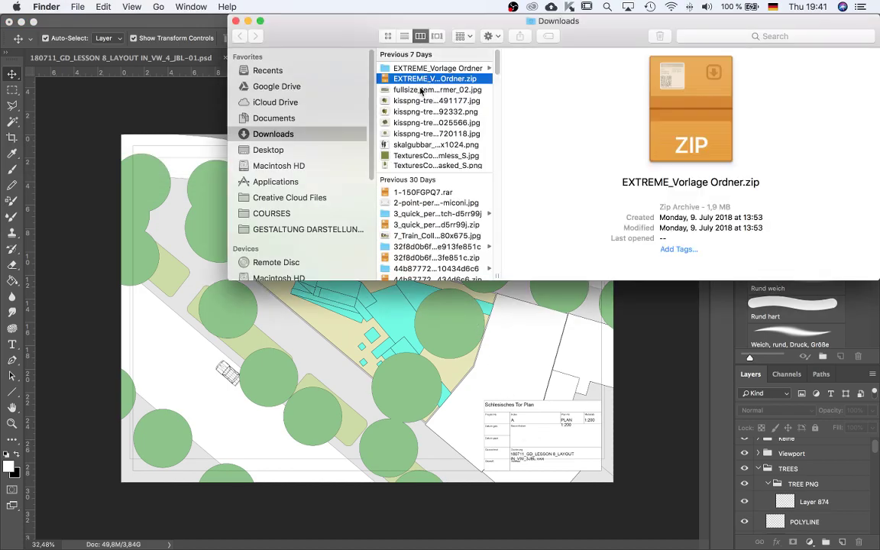
left_click(414, 102)
key("space")
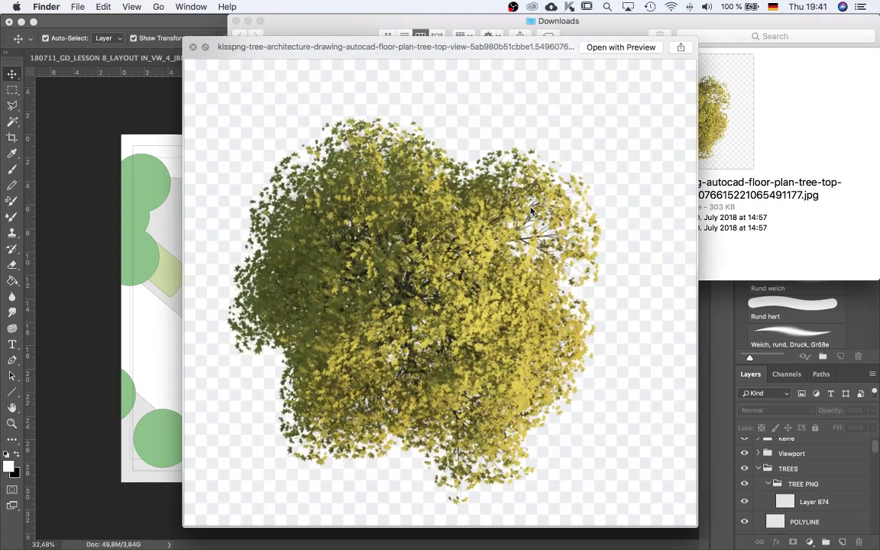
key("space")
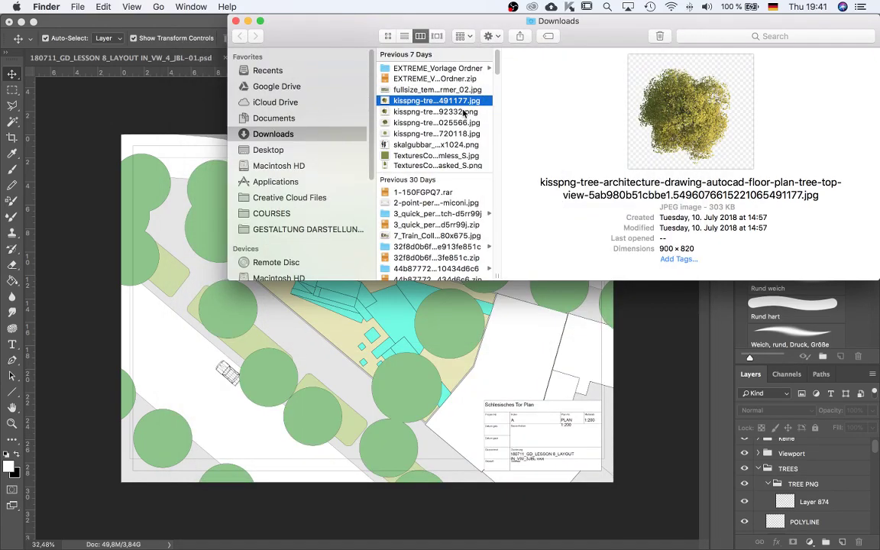
left_click(462, 112)
key("space")
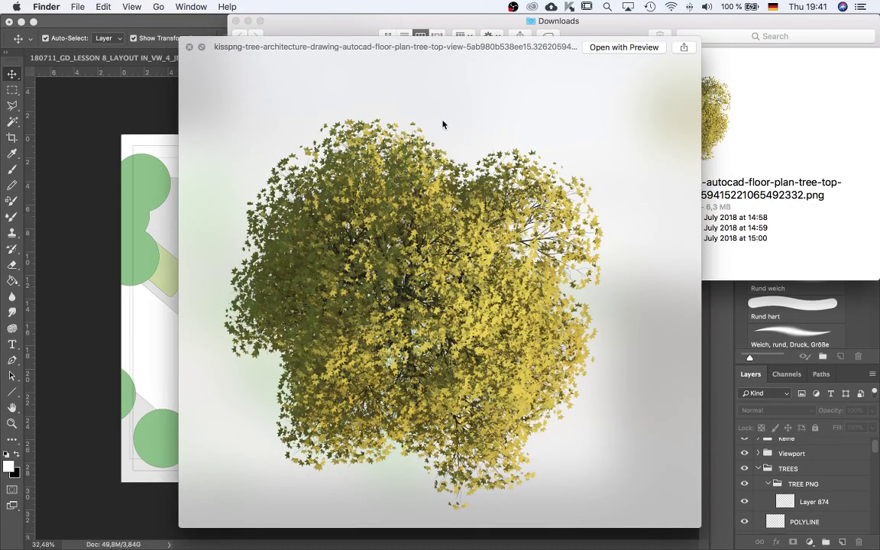
key("space")
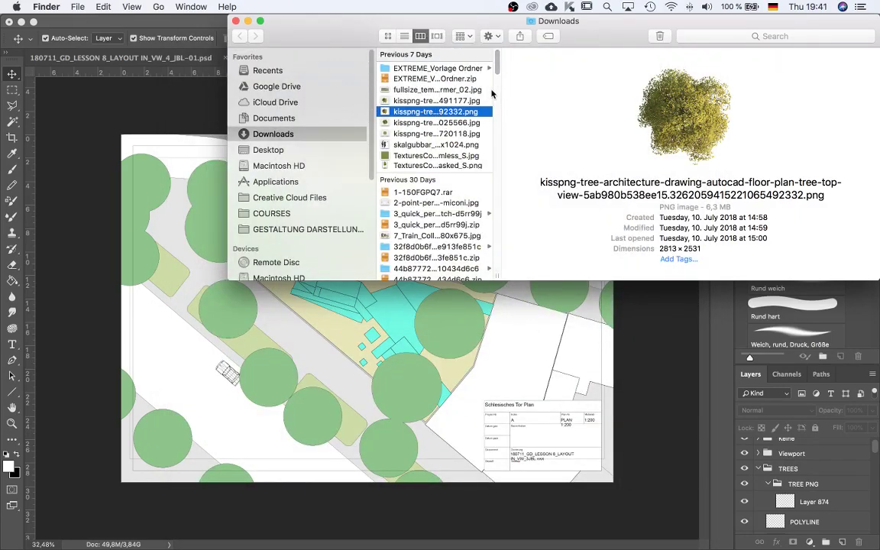
Place the transparent PNG version of the yellow-green kisspng tree into the site plan in Photoshop
left_click(443, 68)
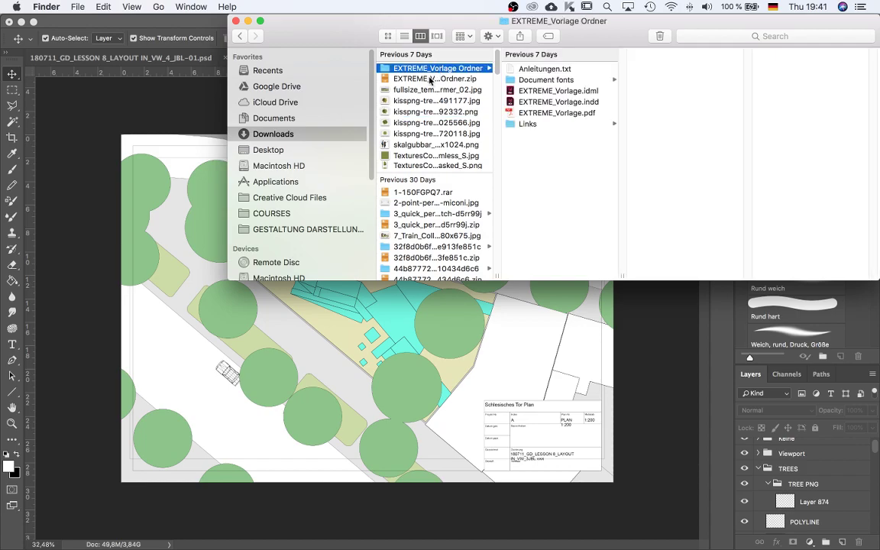
key("Down")
key("Down")
key("Down")
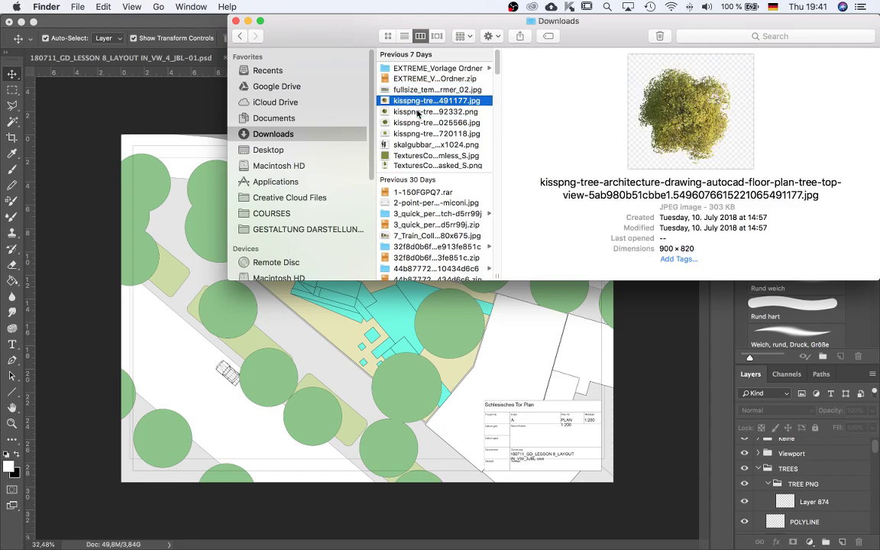
left_click(418, 112)
key("space")
key("space")
left_click_drag(418, 112, 307, 372)
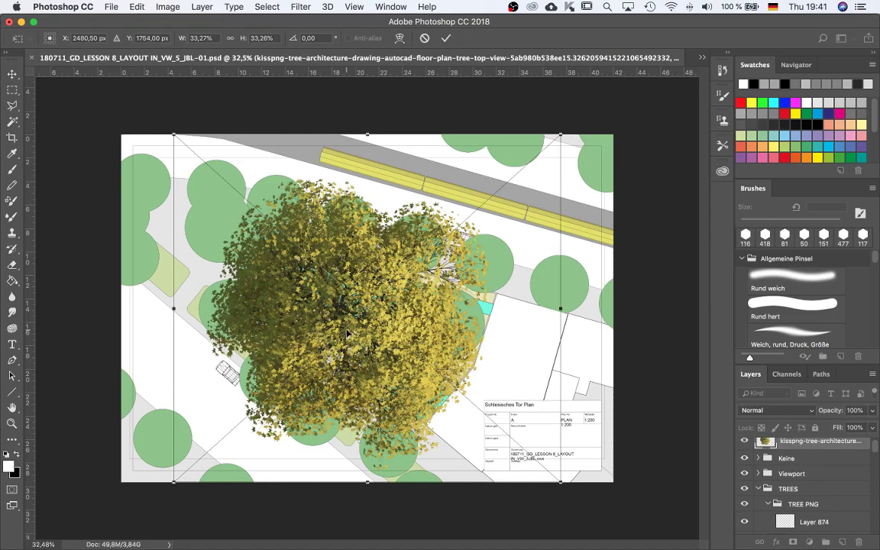
key("Return")
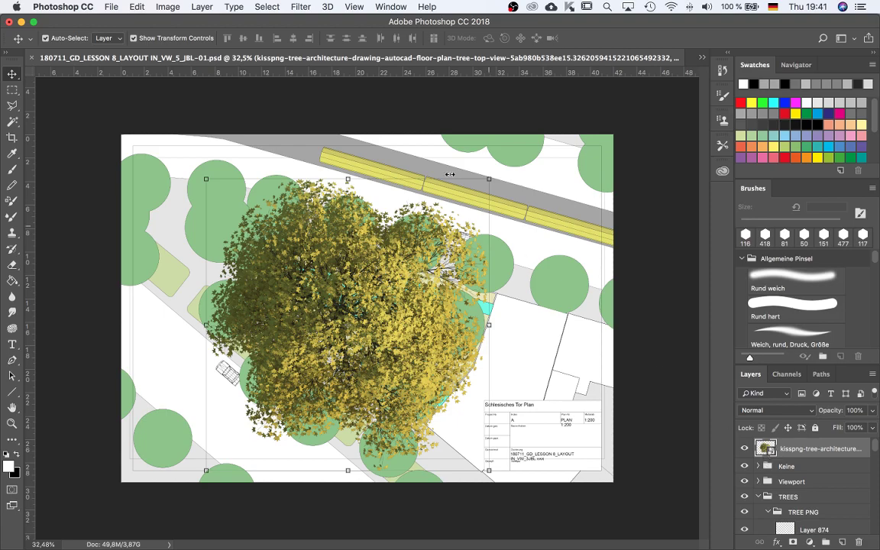
Scale the placed kisspng tree down to about 9.81% and rotate it about 82.7 degrees
mouse_move(488, 180)
left_mouse_down()
mouse_move(485, 141)
mouse_move(405, 252)
mouse_move(426, 220)
mouse_move(477, 195)
left_mouse_up()
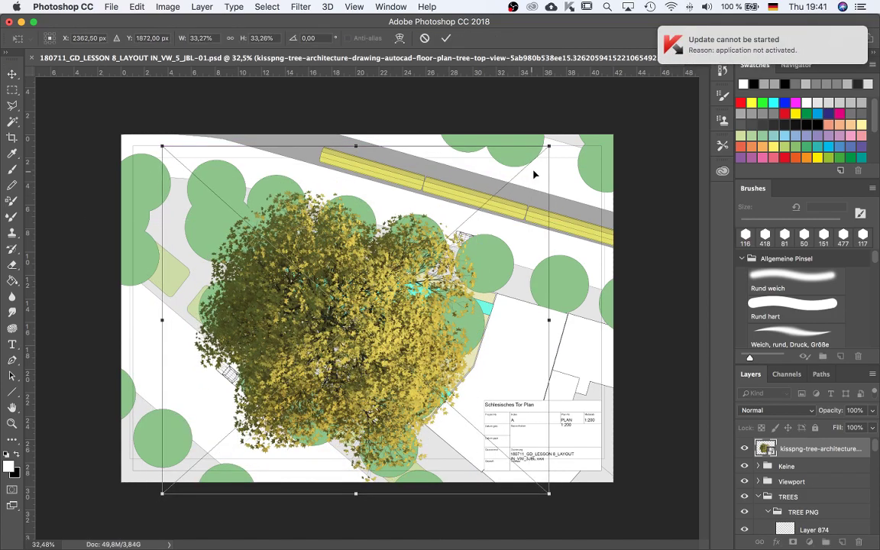
left_click_drag(549, 147, 427, 280)
scroll(276, 390, "up", 3)
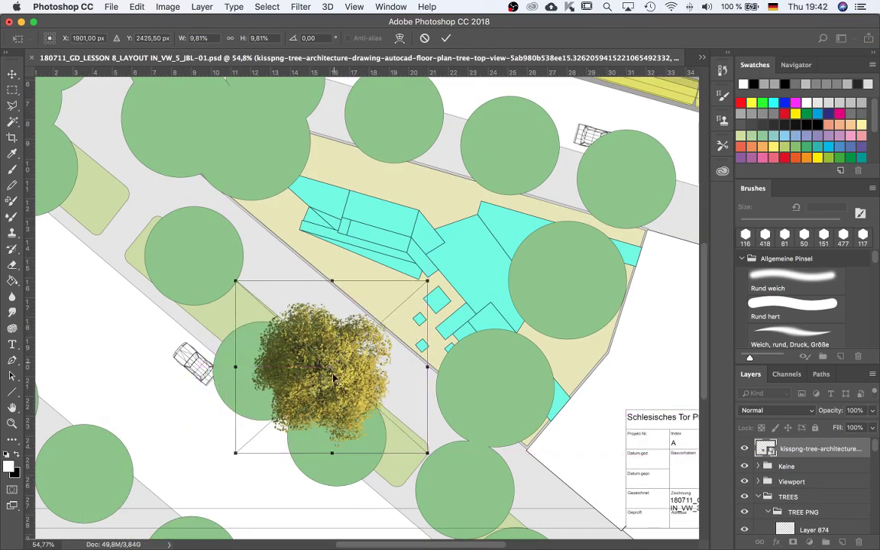
scroll(366, 391, "down", 2)
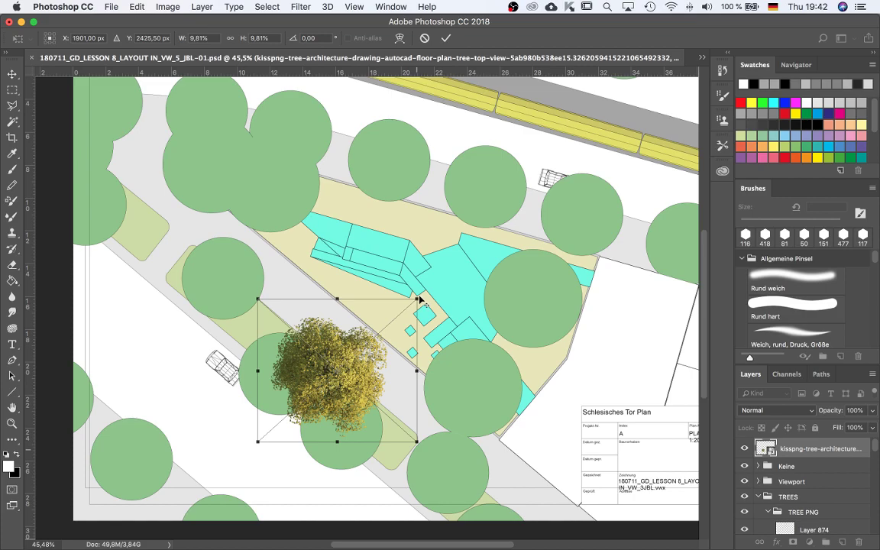
scroll(419, 299, "down", 3)
scroll(365, 317, "up", 1)
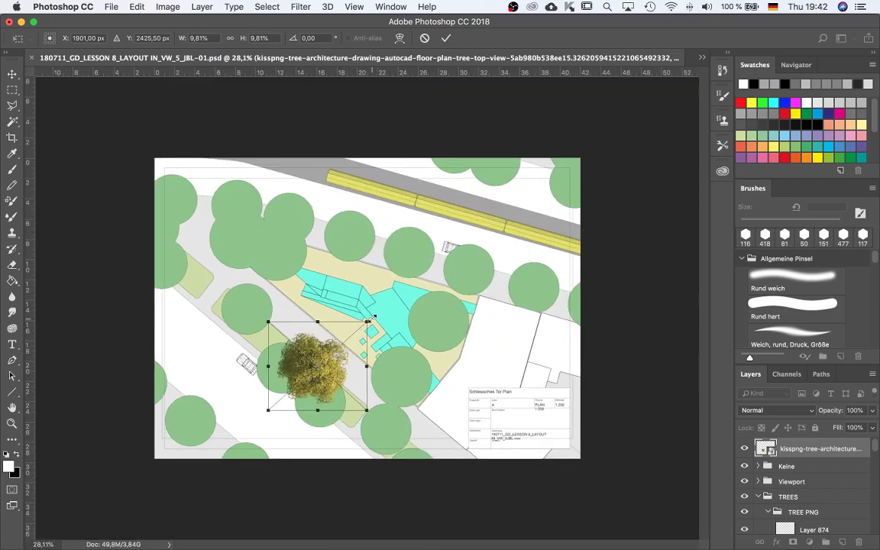
left_click_drag(374, 314, 351, 395)
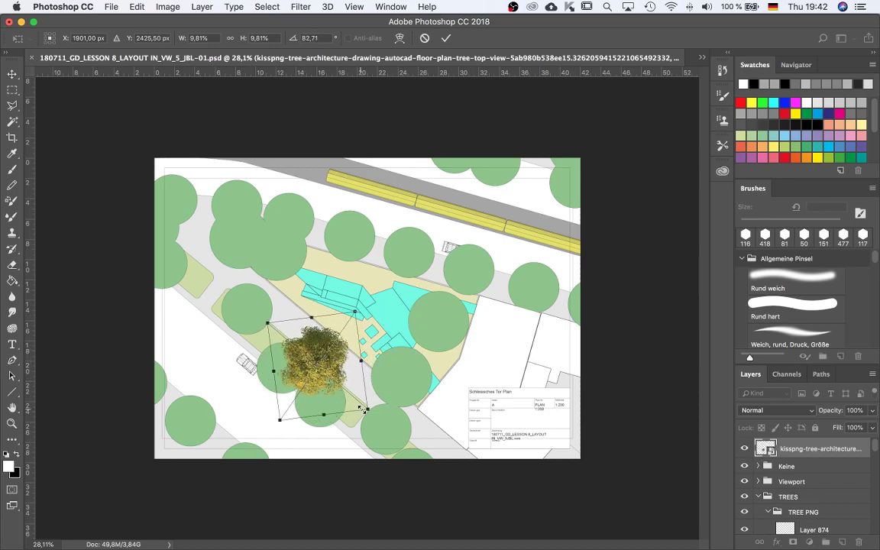
key("Return")
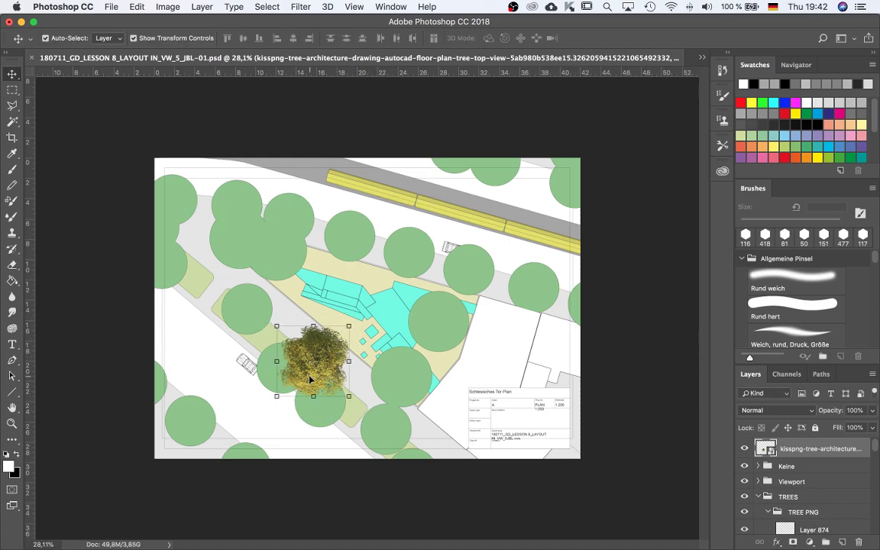
Move the tree onto the green circle beside the parked car and scale it to about 7.70% to fit the circle
scroll(310, 370, "up", 4)
left_click_drag(303, 391, 242, 398)
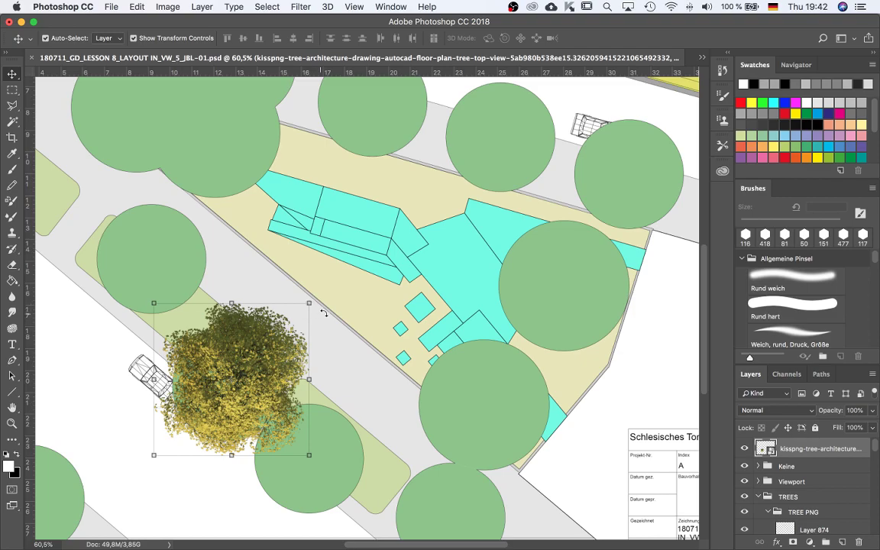
scroll(322, 313, "down", 2)
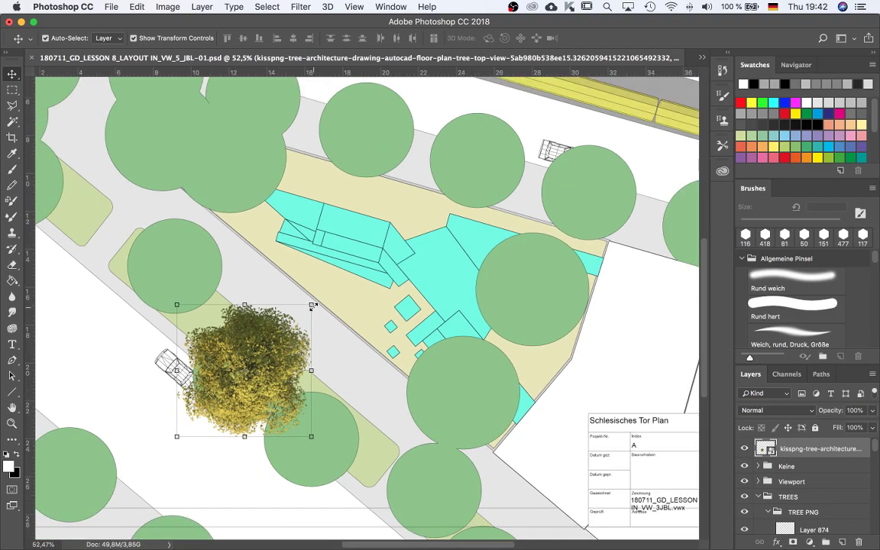
scroll(312, 305, "down", 1)
left_click_drag(312, 305, 306, 339)
left_click_drag(265, 387, 275, 366)
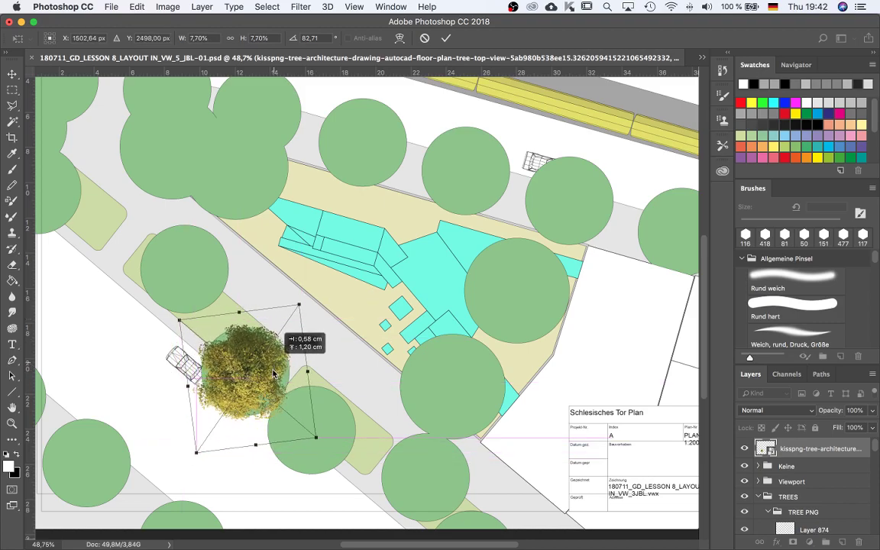
key("Return")
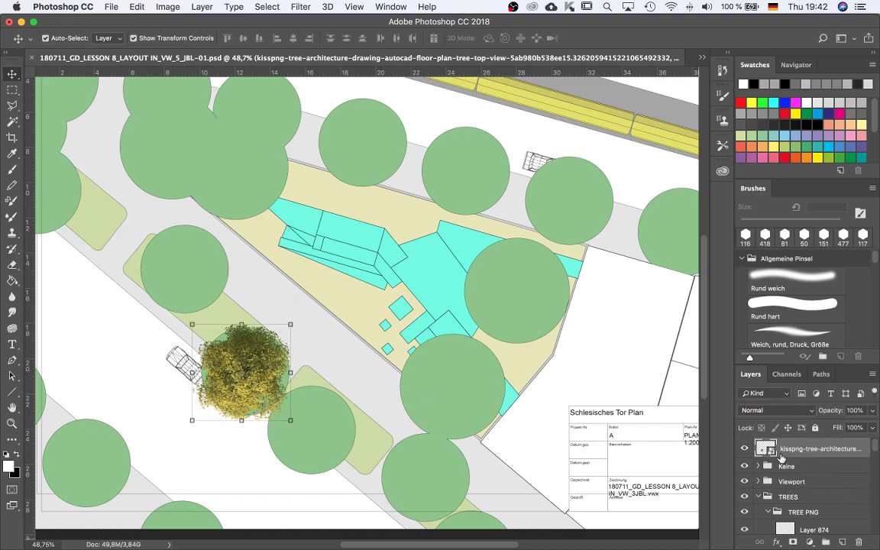
Move the tree layer into the TREE PNG group and set the group's opacity to 80%
left_click_drag(781, 457, 799, 510)
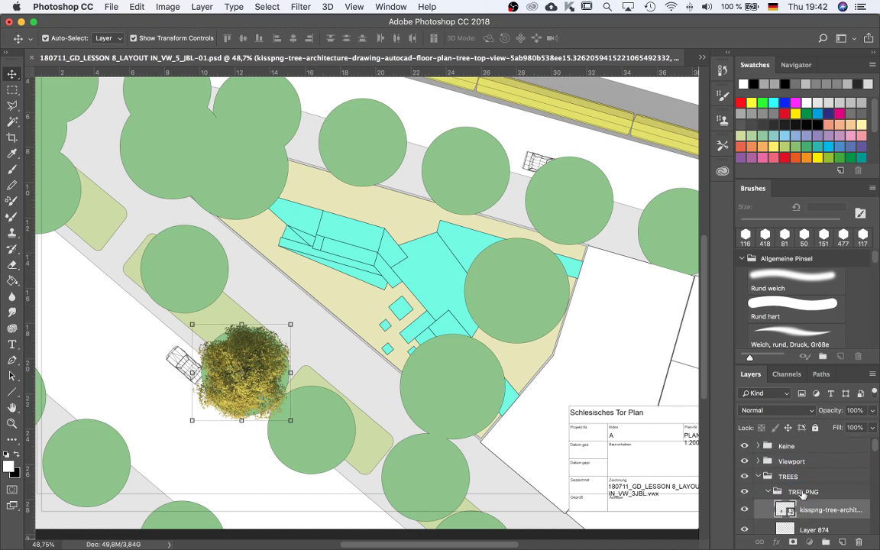
left_click(800, 493)
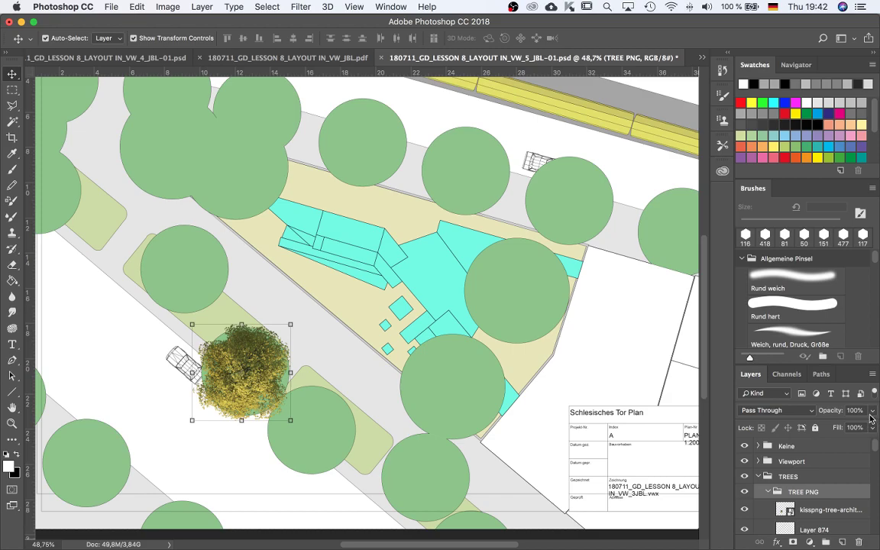
left_click(873, 414)
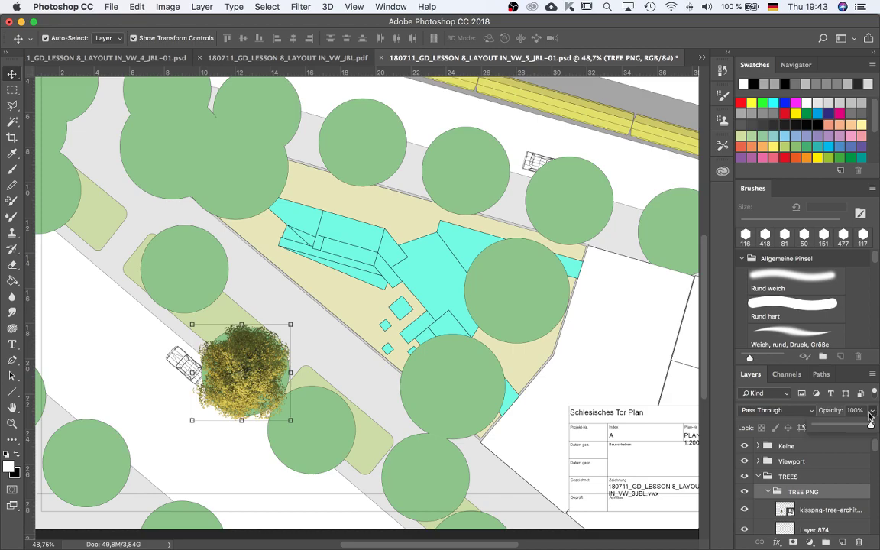
left_click_drag(854, 428, 853, 428)
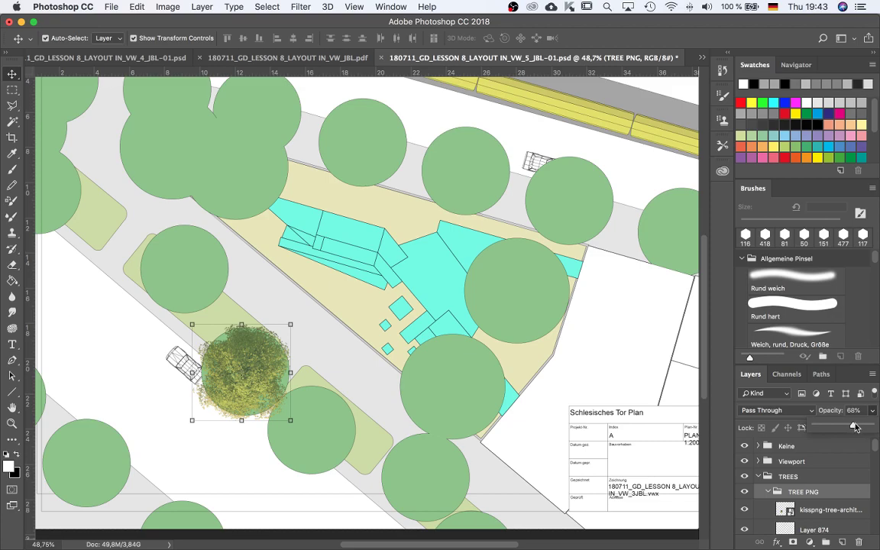
left_click(350, 383)
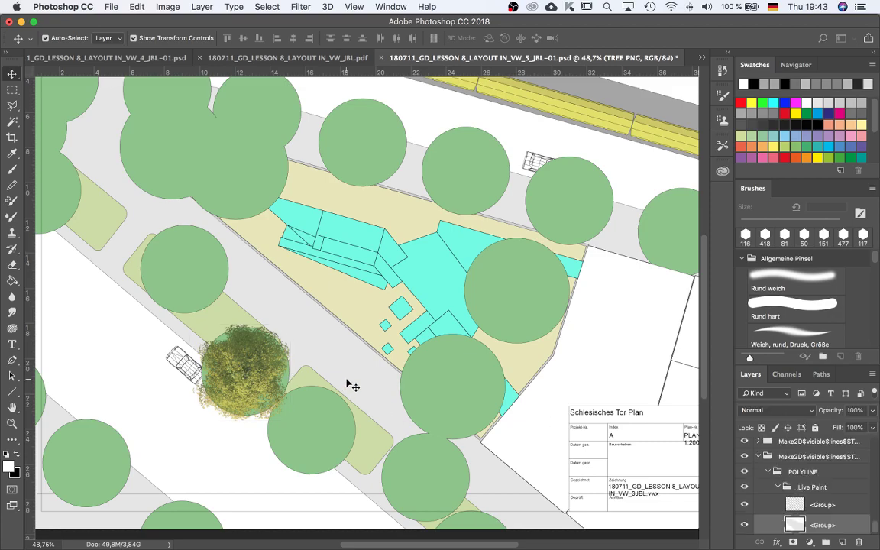
Duplicate the tree onto all the other small green circles across the plan, including the ones cut off by the plan's edges
scroll(359, 420, "down", 2)
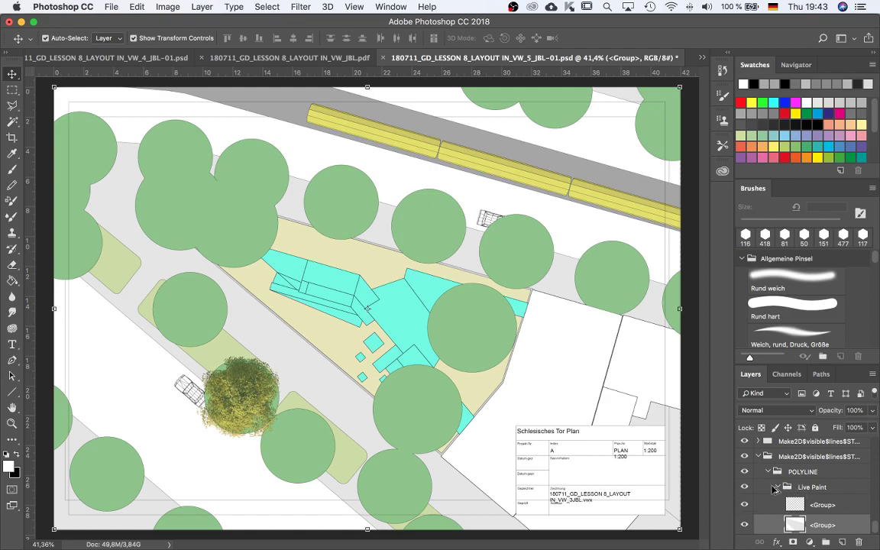
scroll(240, 406, "down", 4)
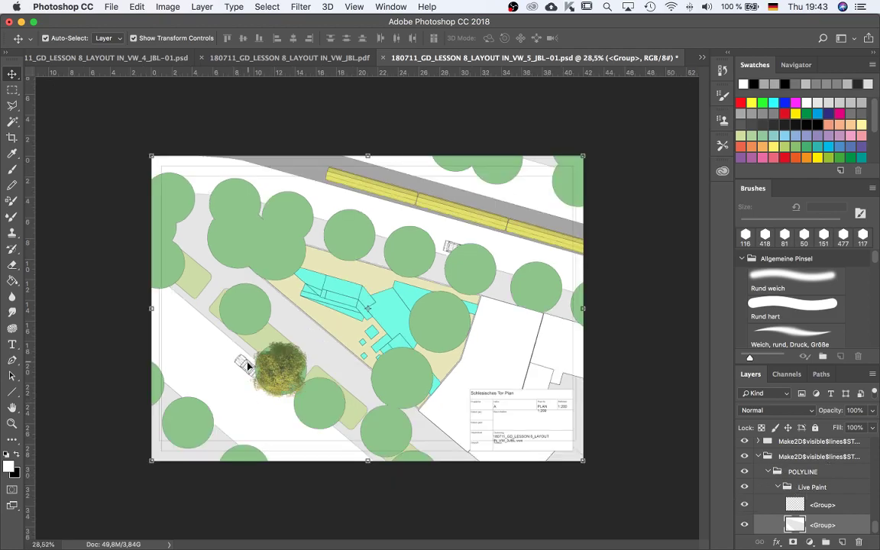
scroll(249, 364, "up", 1)
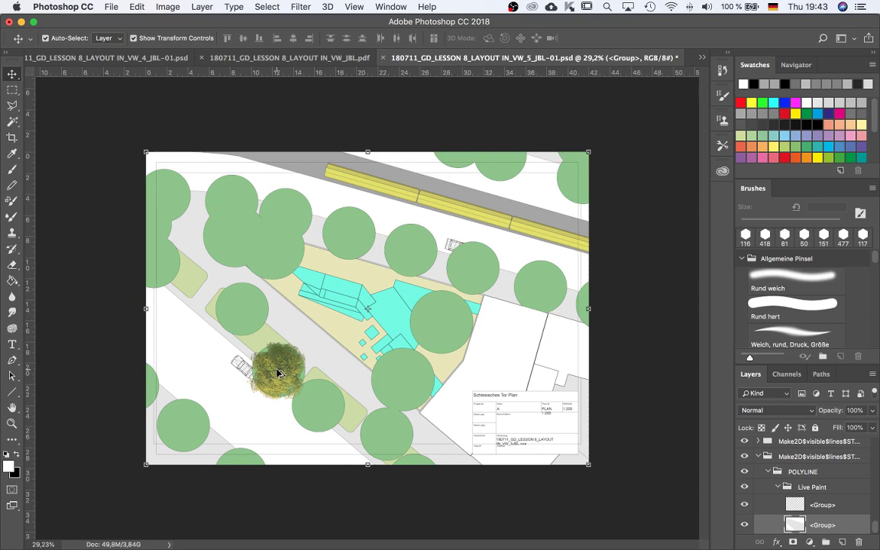
left_click_drag(276, 372, 361, 430)
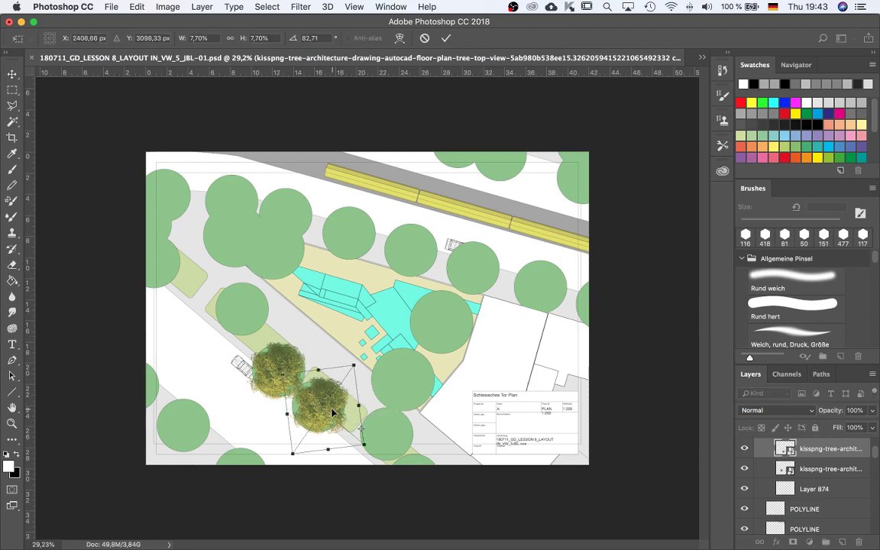
key("Escape")
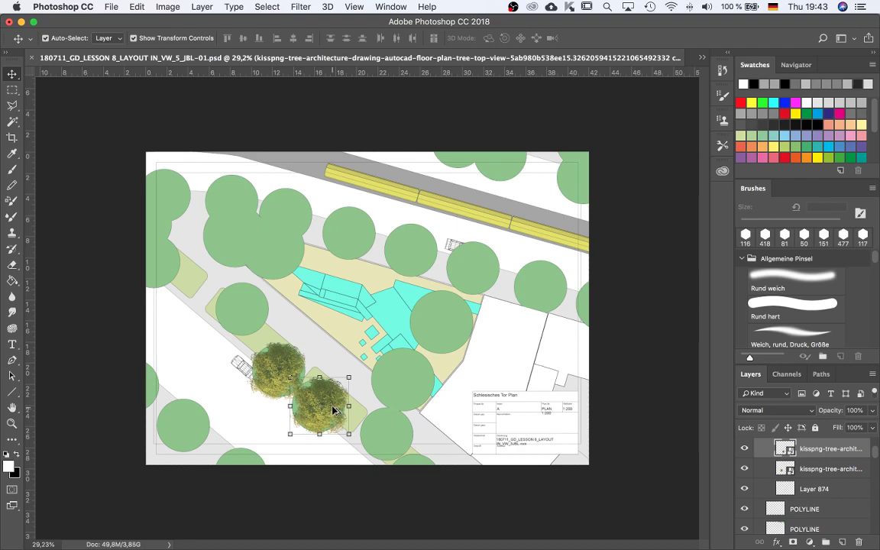
left_click_drag(332, 411, 257, 304)
left_click_drag(230, 337, 621, 315)
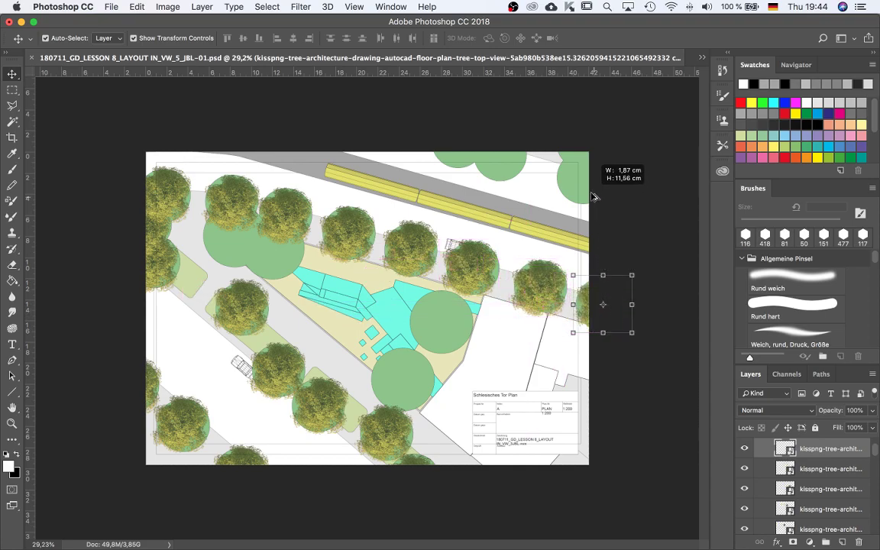
left_click(542, 295)
left_click_drag(542, 295, 468, 163)
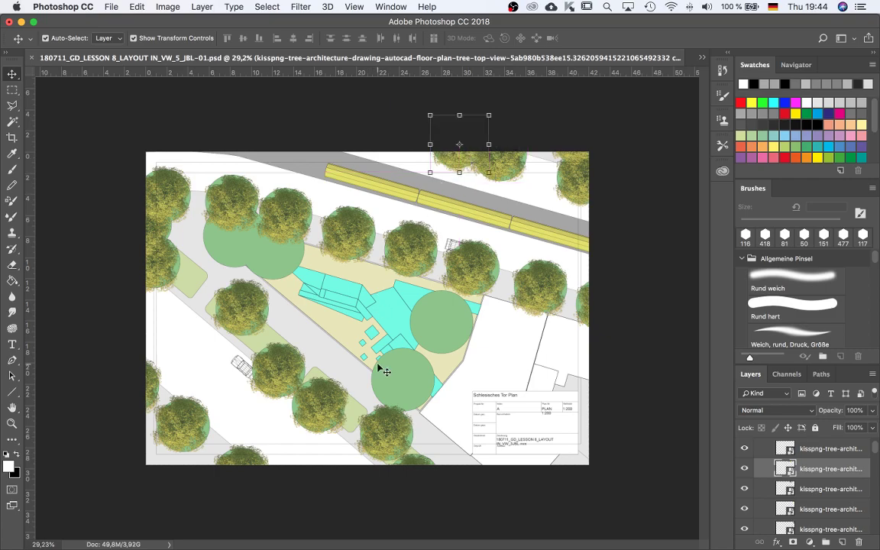
Collapse the TREE PNG group and create a new group named LARGE TREE above it inside the TREES group
scroll(794, 474, "up", 3)
left_click(766, 481)
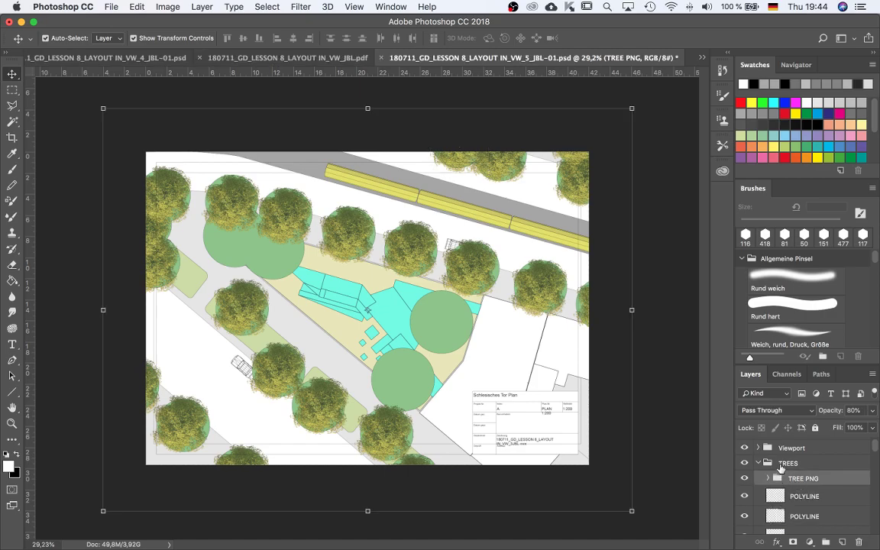
left_click(783, 463)
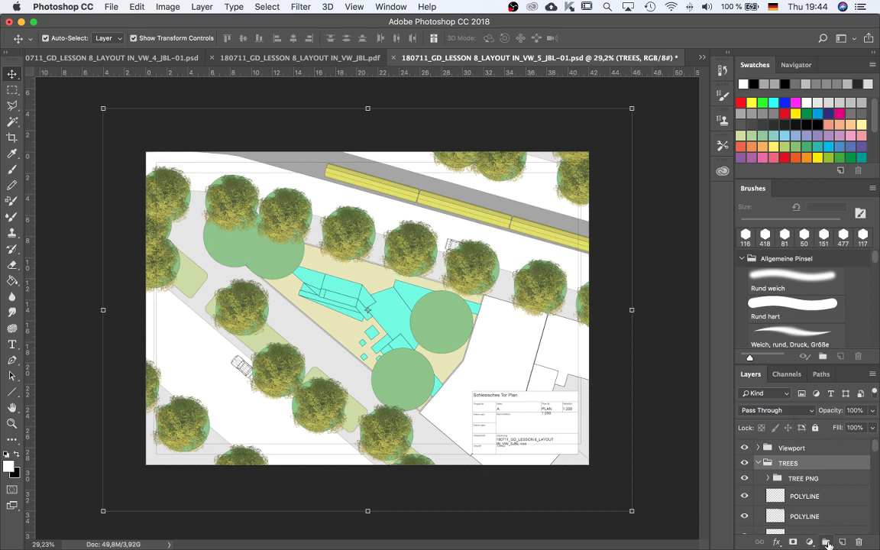
left_click(825, 542)
left_click_drag(787, 462, 797, 487)
double_click(799, 478)
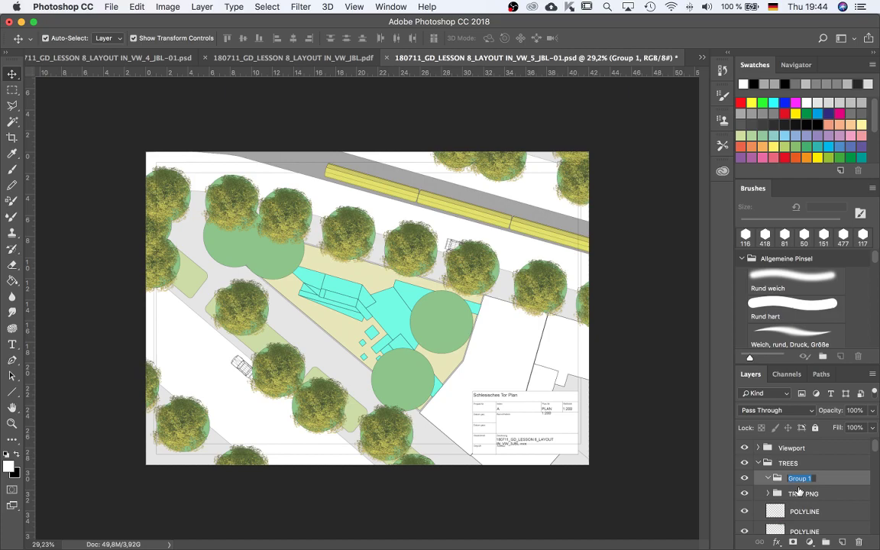
type("LARGE TREE")
key("Return")
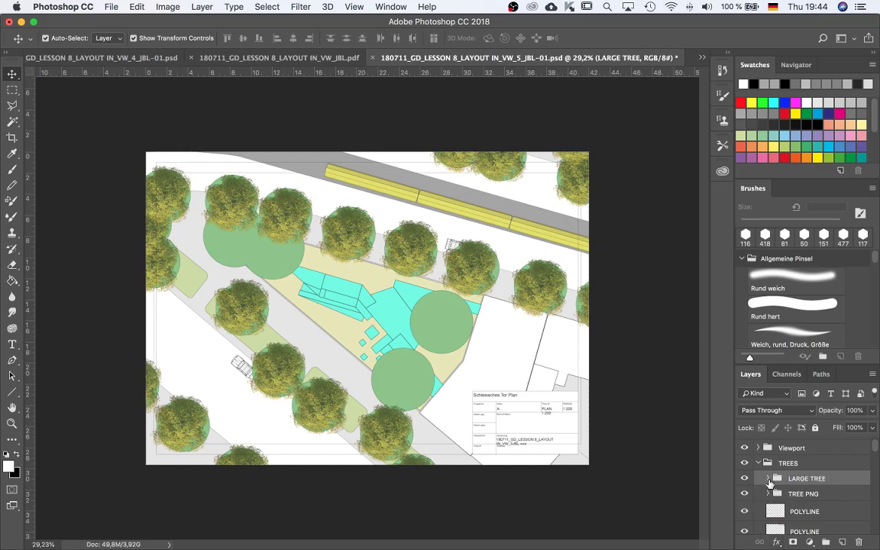
Rename the TREE PNG group as SMALL TREE and toggle its visibility off and on to check its contents
double_click(802, 493)
type("SMALL")
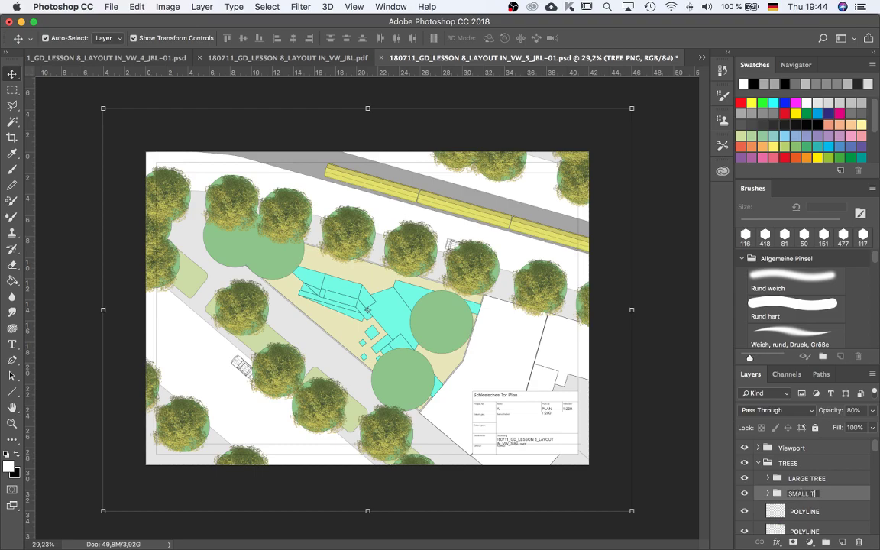
key("Return")
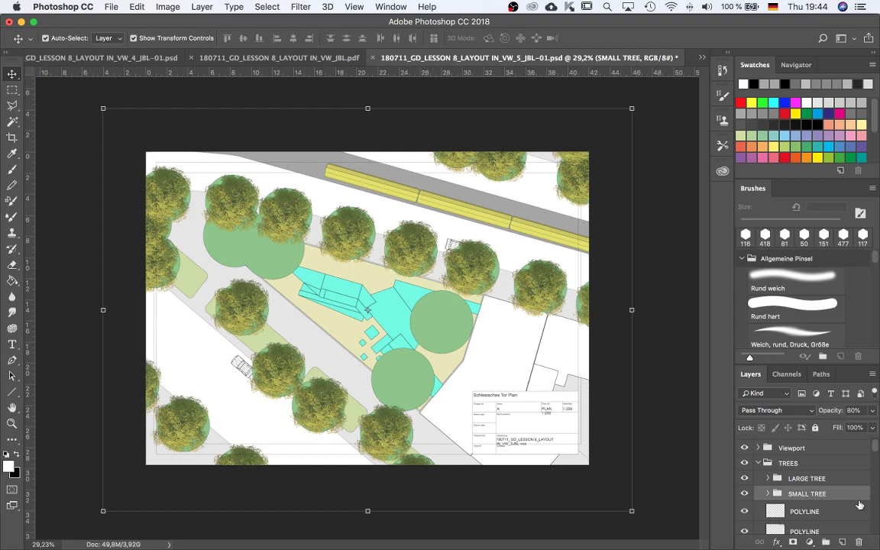
left_click(745, 493)
left_click(745, 493)
Duplicate the tree beside the car onto the large green circle nearest the title block and move the copy into the LARGE TREE group
left_click(277, 378)
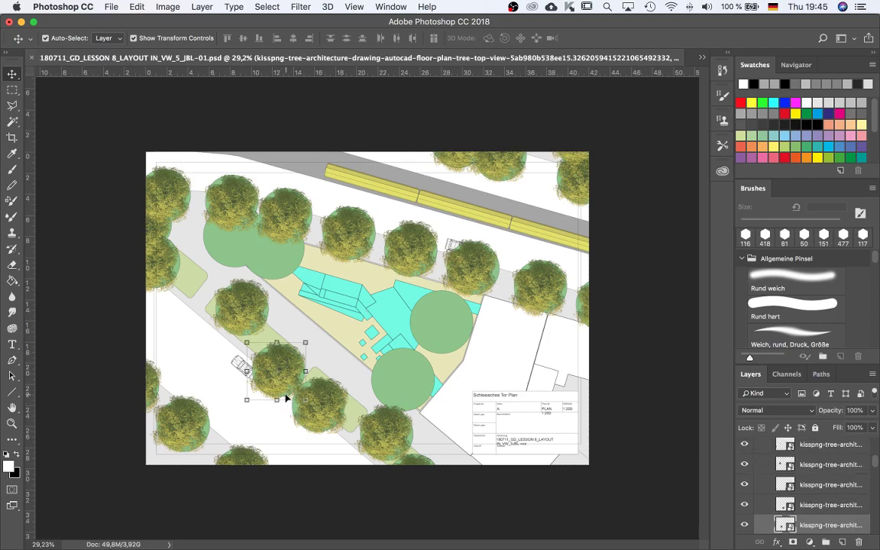
left_click_drag(285, 387, 406, 394)
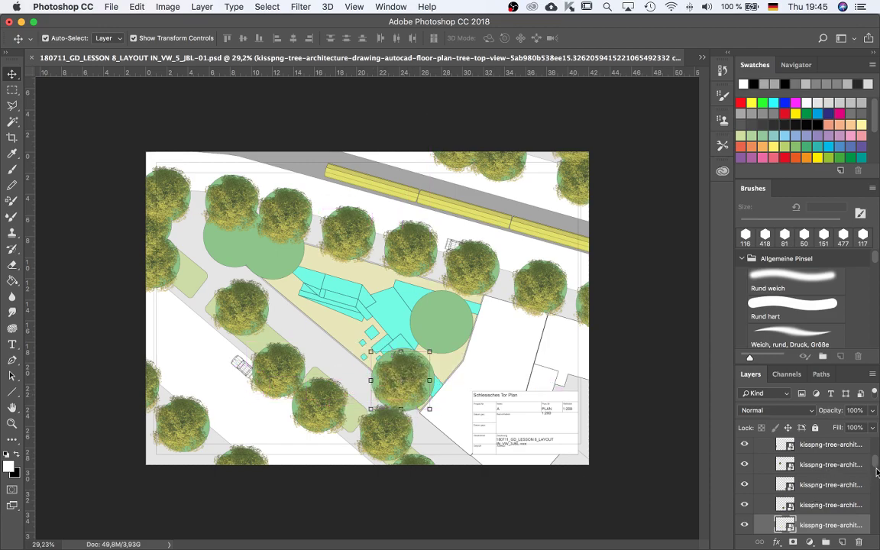
left_click_drag(752, 475, 815, 479)
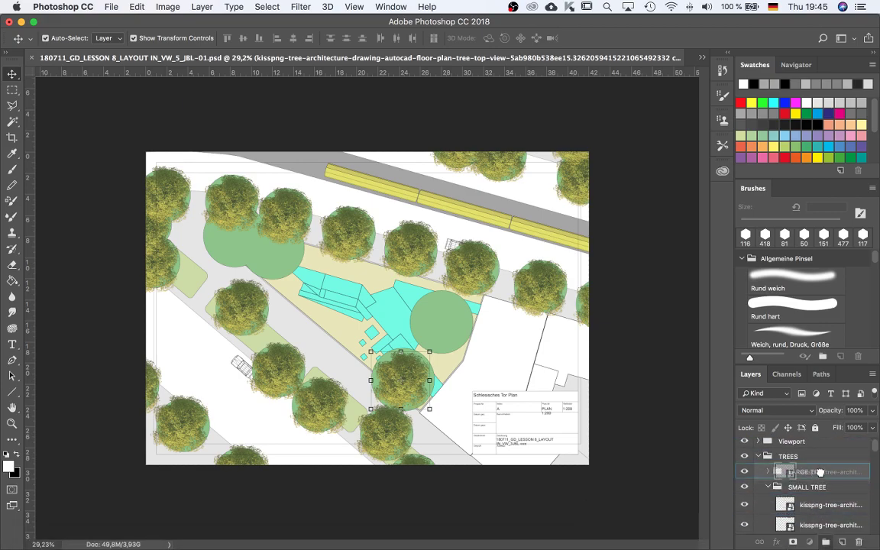
Set the LARGE TREE group's opacity to 93% and collapse the SMALL TREE group
left_click(871, 428)
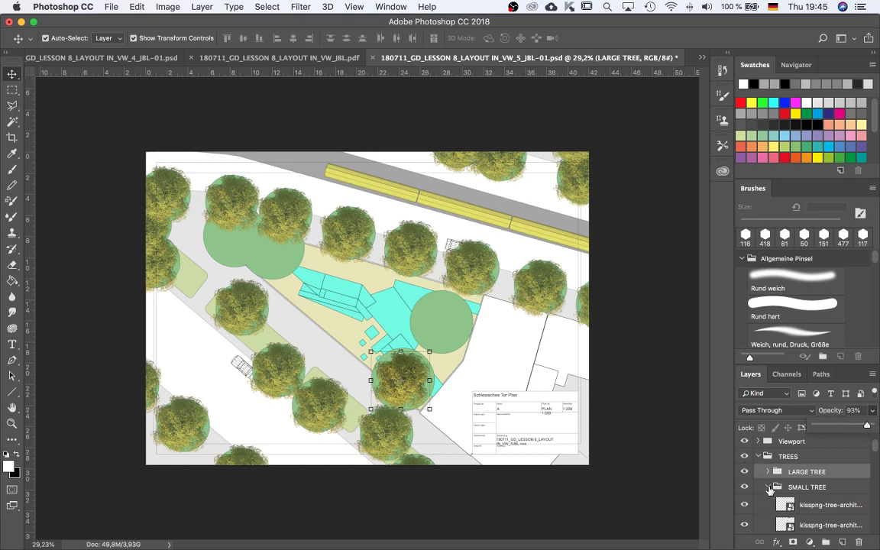
left_click(768, 487)
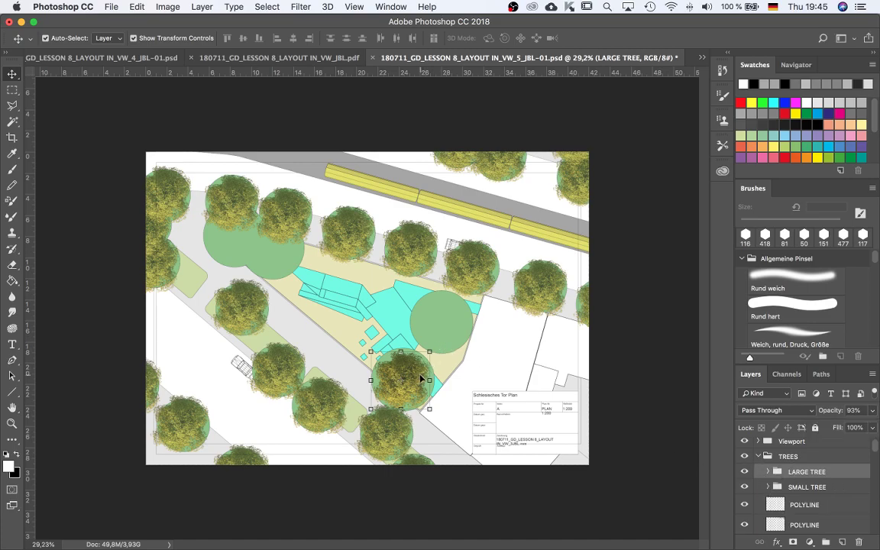
Enlarge the tree to fill its large circle, duplicate it onto the other three large circles, and deselect and collapse the LARGE TREE group
left_click_drag(428, 352, 252, 230)
key("Return")
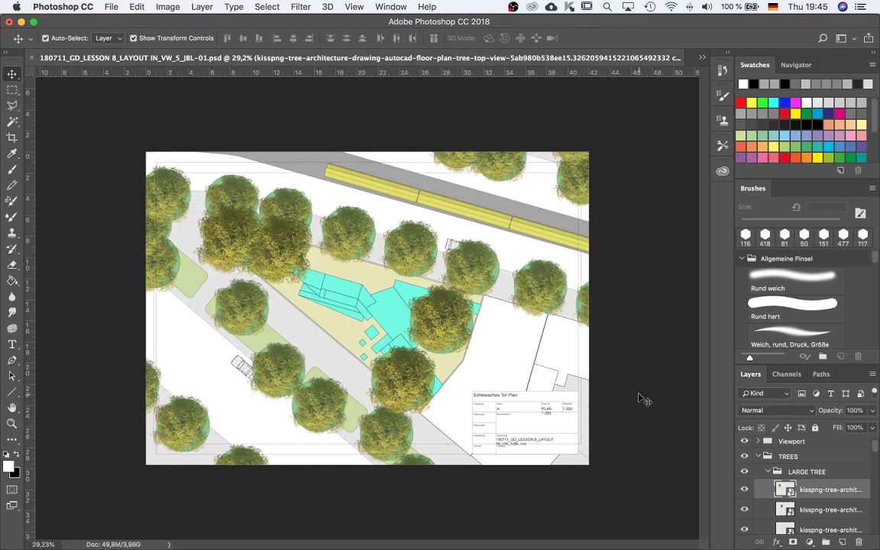
key("super+alt+a")
left_click(767, 471)
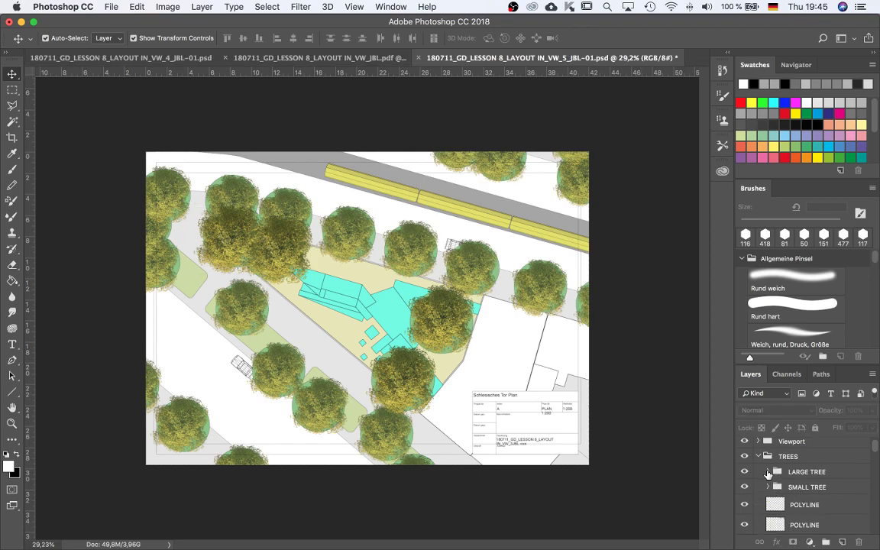
Move the LARGE TREE and SMALL TREE groups out of the TREES group and collapse the TREES group
scroll(817, 508, "down", 1)
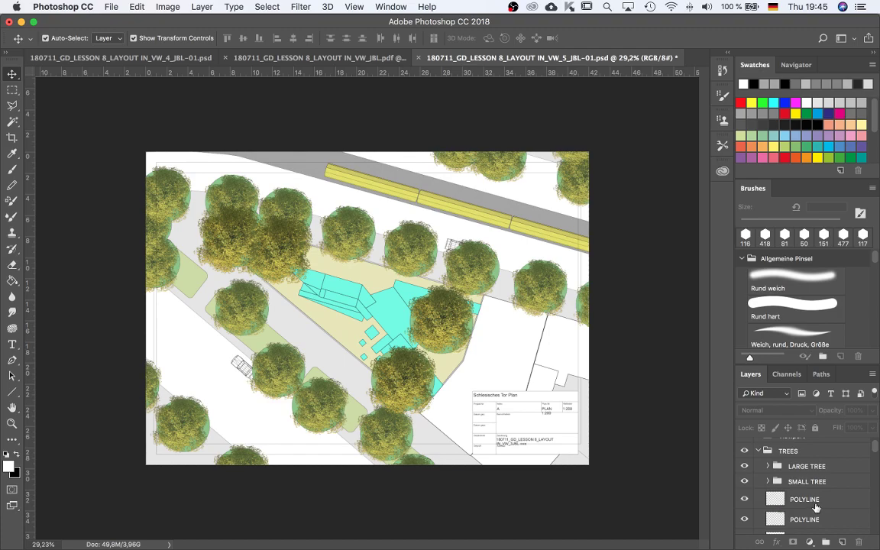
left_click(812, 502)
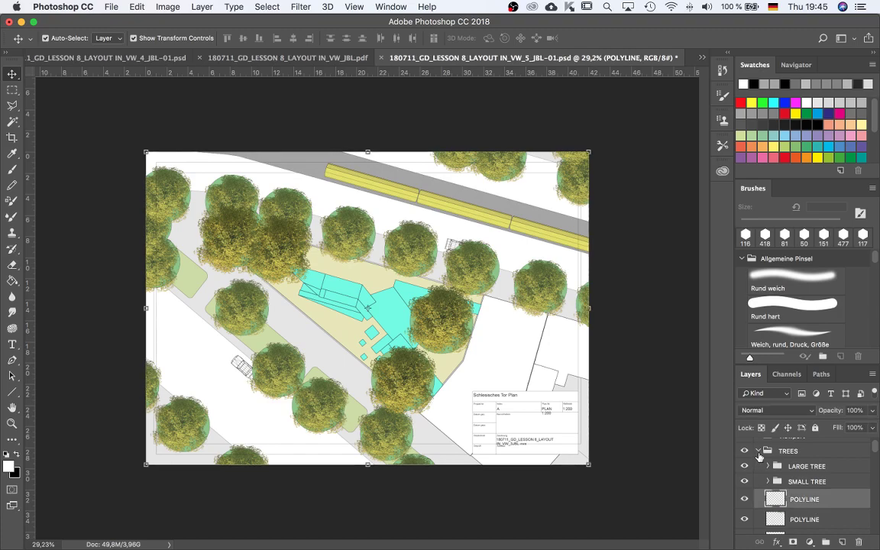
left_click(771, 450)
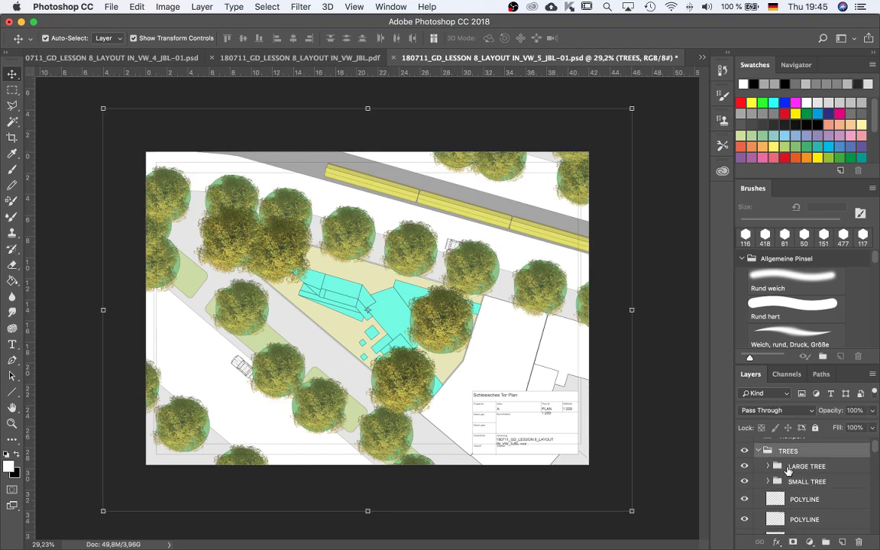
left_click(808, 469)
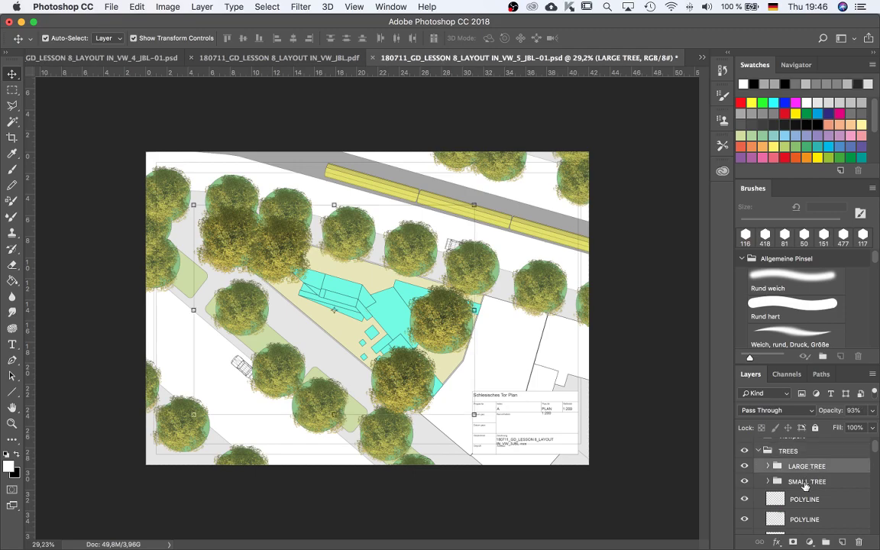
left_click(805, 482, "shift")
left_click(805, 500)
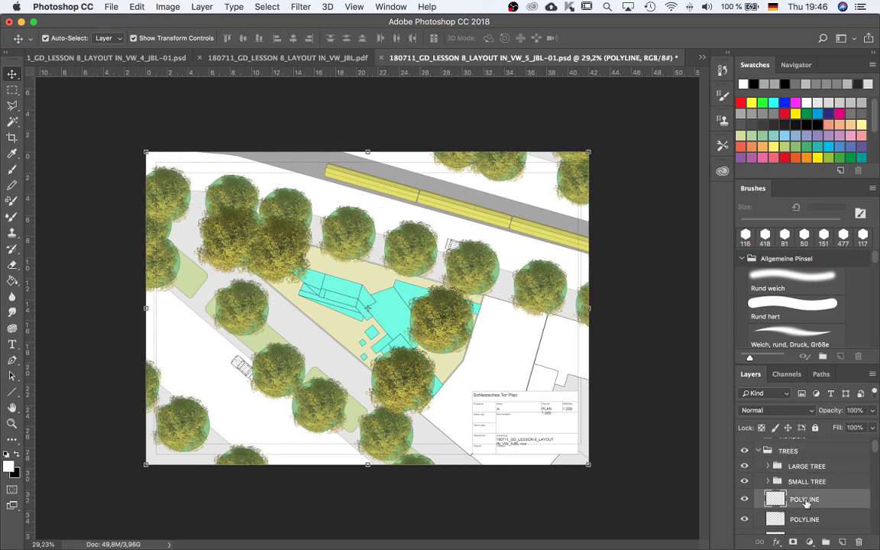
scroll(808, 506, "down", 1)
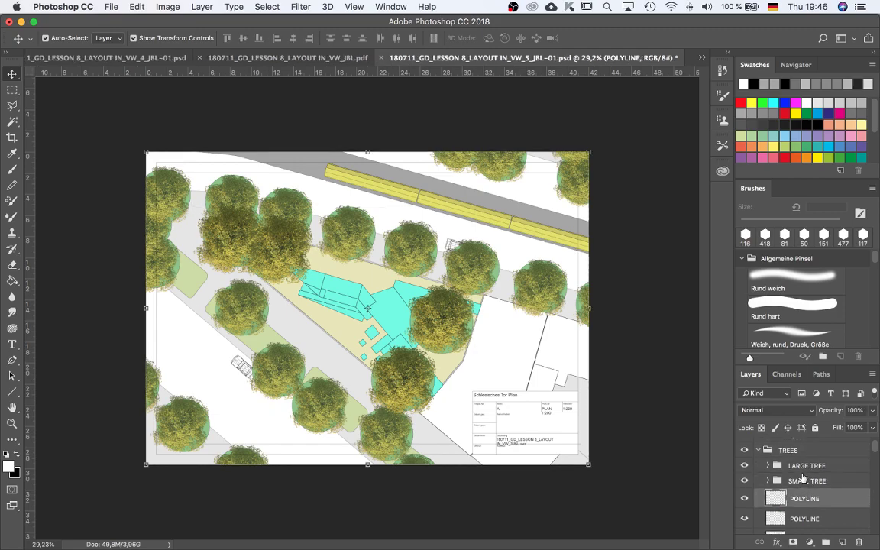
left_click(805, 465)
left_click(799, 481, "shift")
left_click_drag(798, 481, 805, 447)
left_click(758, 481)
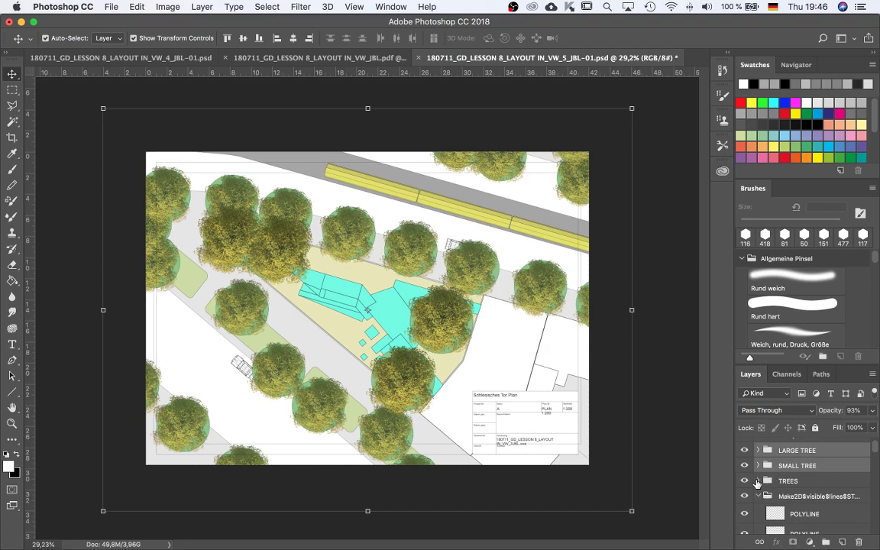
Hide the TREES group with the flat green circles and rename it as TREES VW
left_click(744, 481)
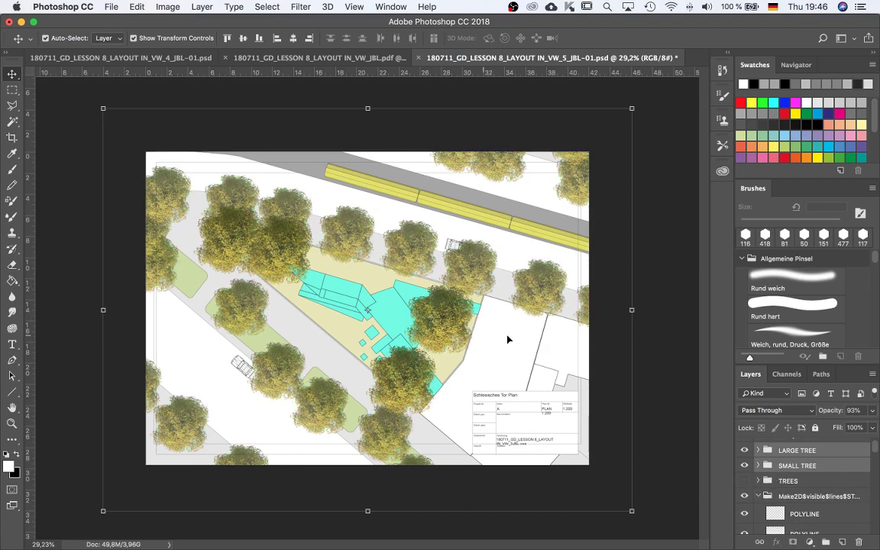
scroll(432, 339, "up", 2)
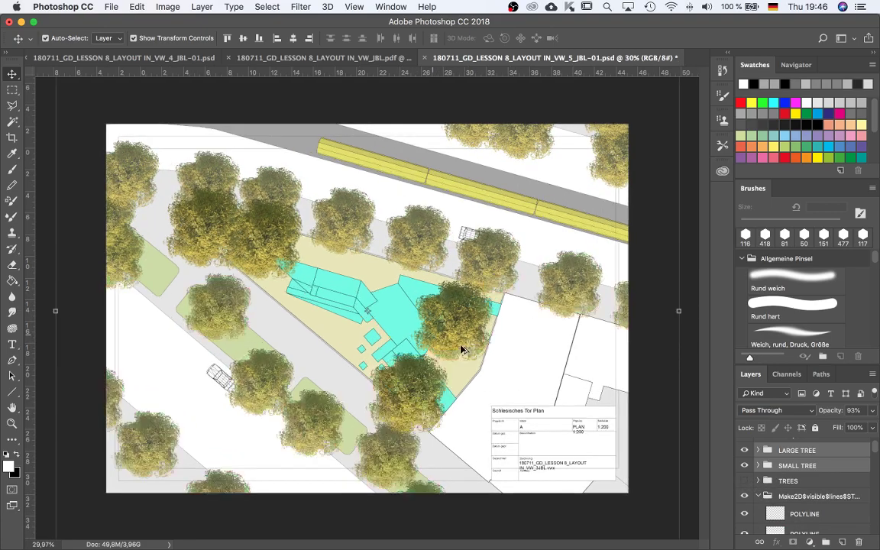
scroll(794, 489, "up", 2)
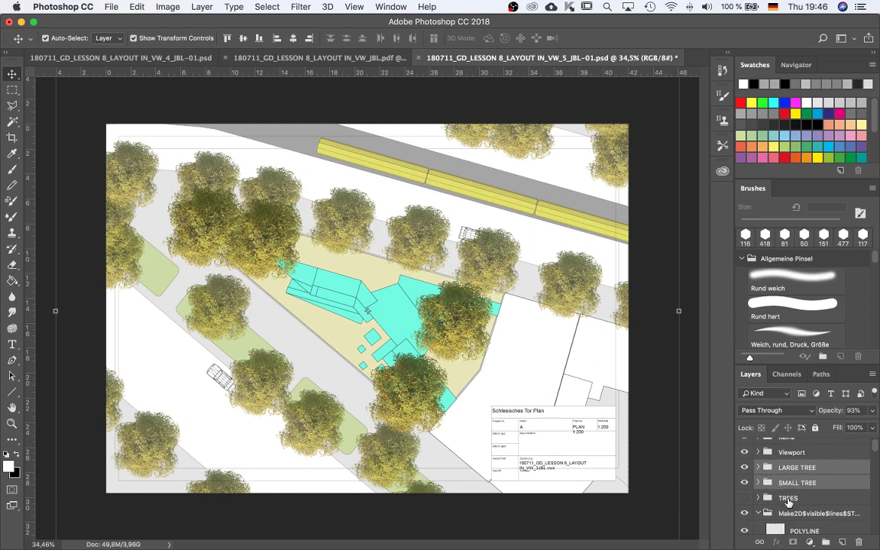
left_click(794, 498)
double_click(788, 498)
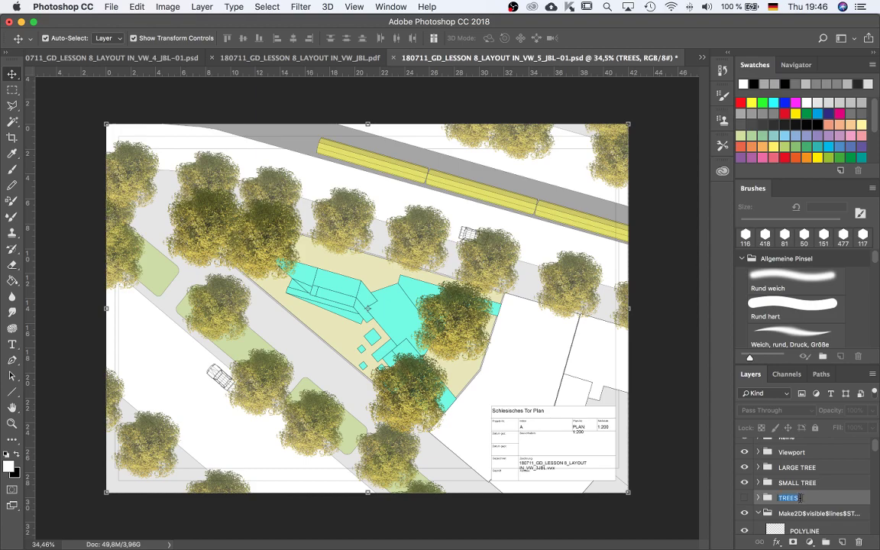
left_click(799, 498)
key("Return")
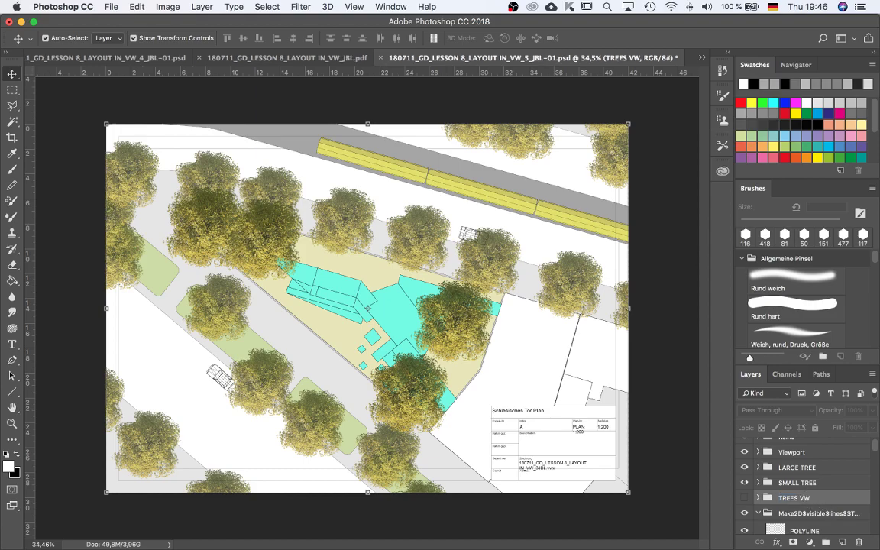
left_click(745, 498)
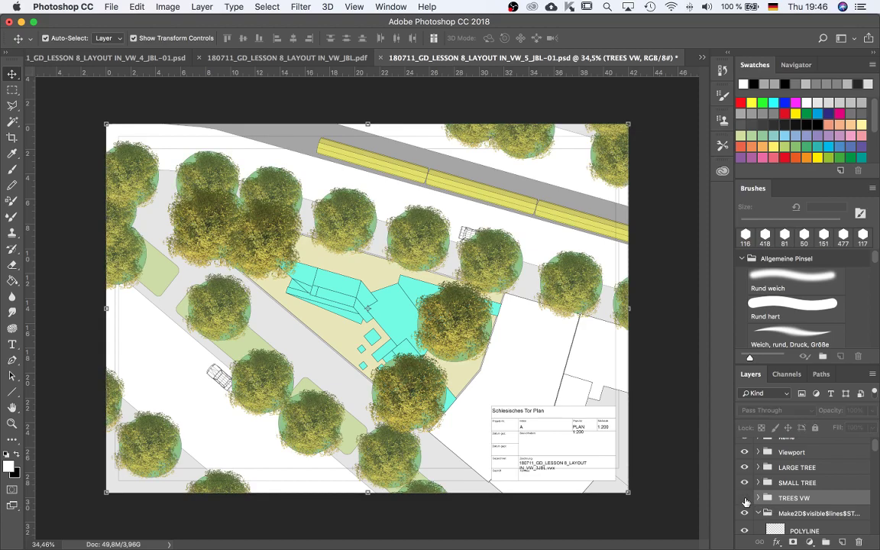
left_click(745, 497)
Create a new group directly above the LARGE TREE group and name it TREES
left_click(787, 468)
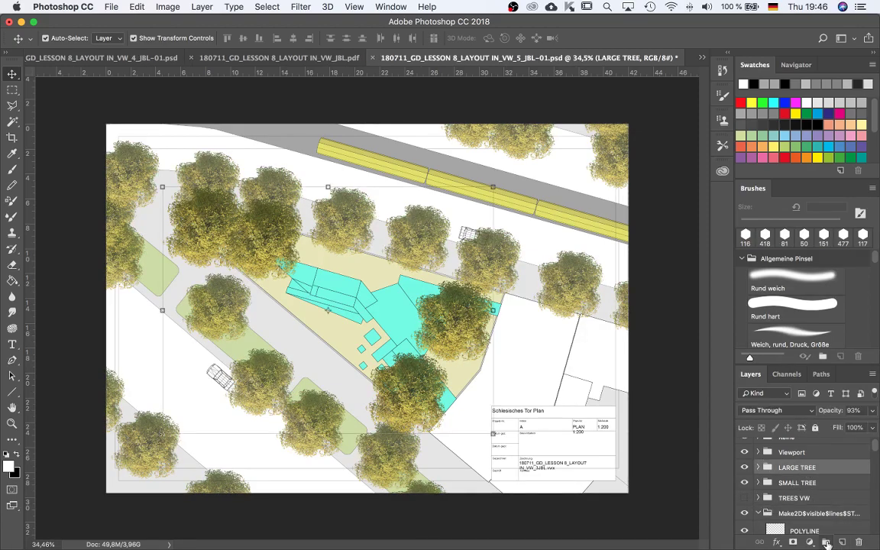
left_click(826, 544)
double_click(793, 466)
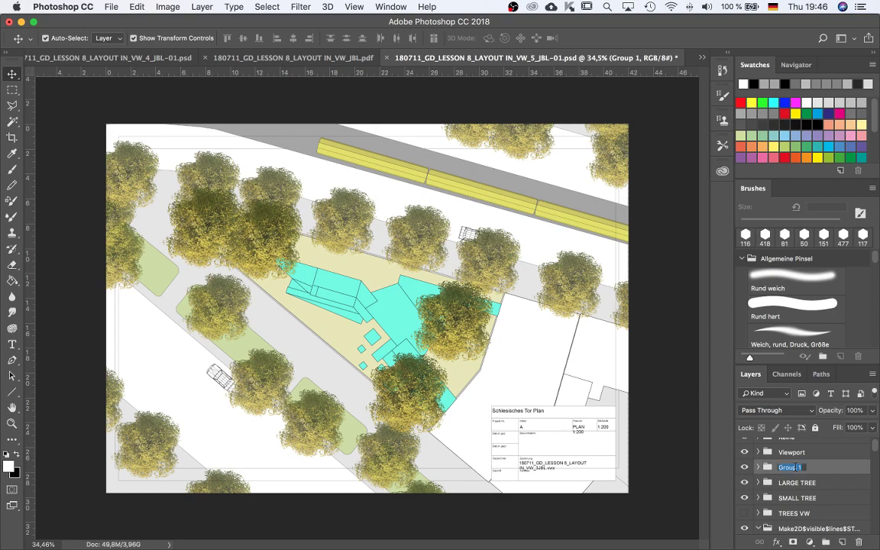
type("T")
key("Return")
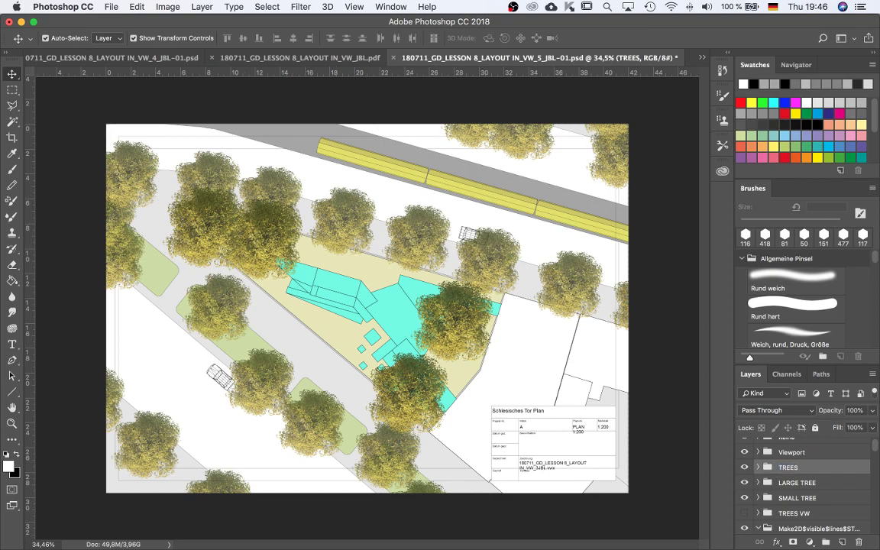
Move the LARGE TREE and SMALL TREE groups together into the new TREES group
left_click(794, 500)
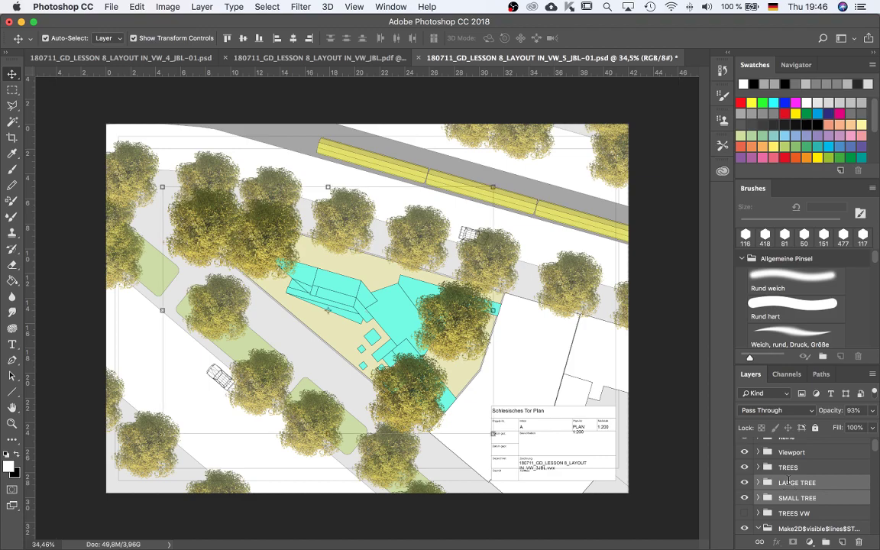
double_click(794, 483)
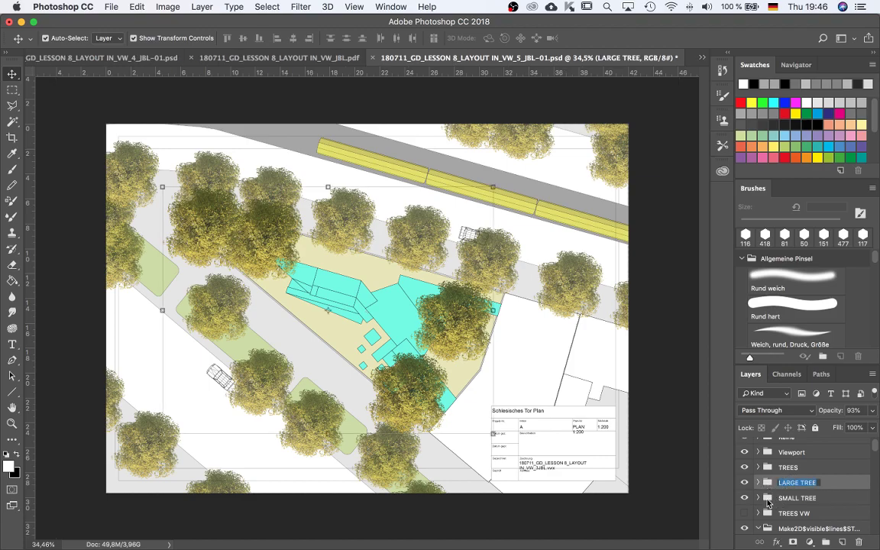
left_click(783, 498, "shift")
left_click_drag(768, 481, 767, 470)
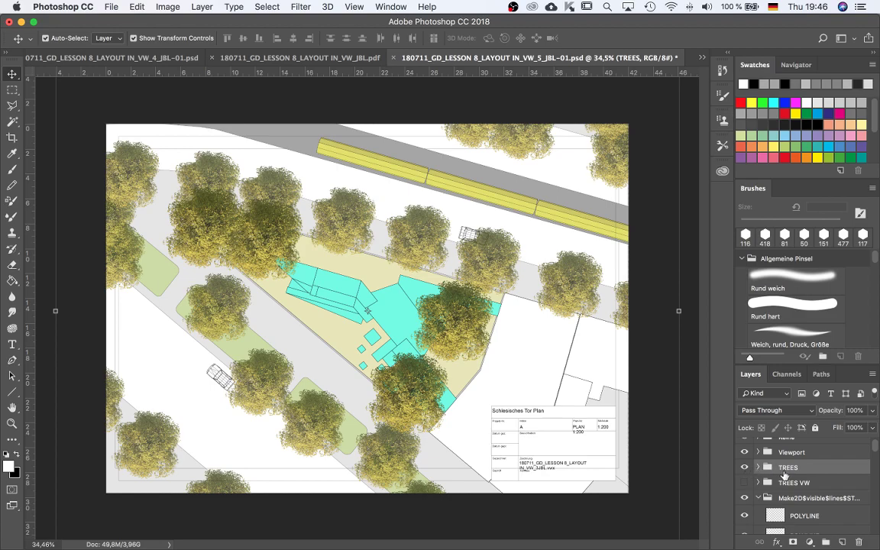
Toggle the TREES group's visibility off and on to check its contents, and clear the layer selection
left_click(745, 468)
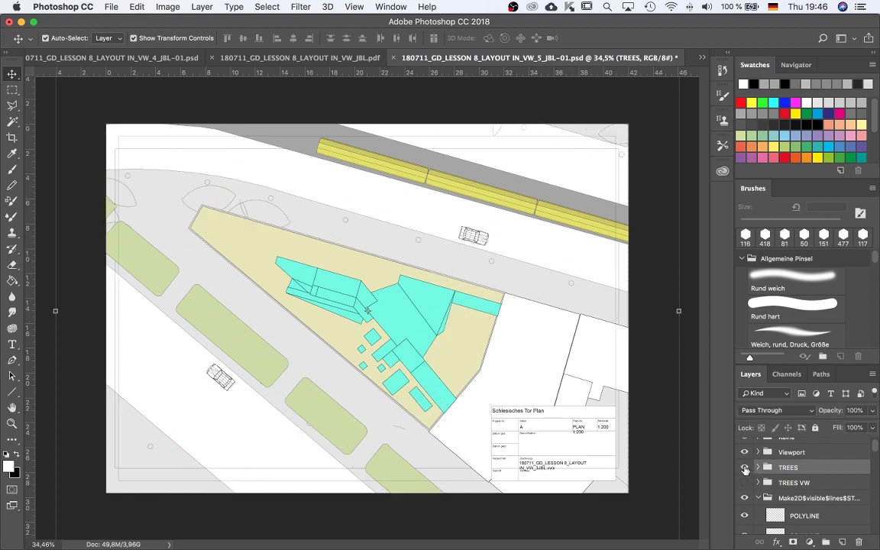
left_click(744, 468)
left_click(744, 468)
left_click(744, 469)
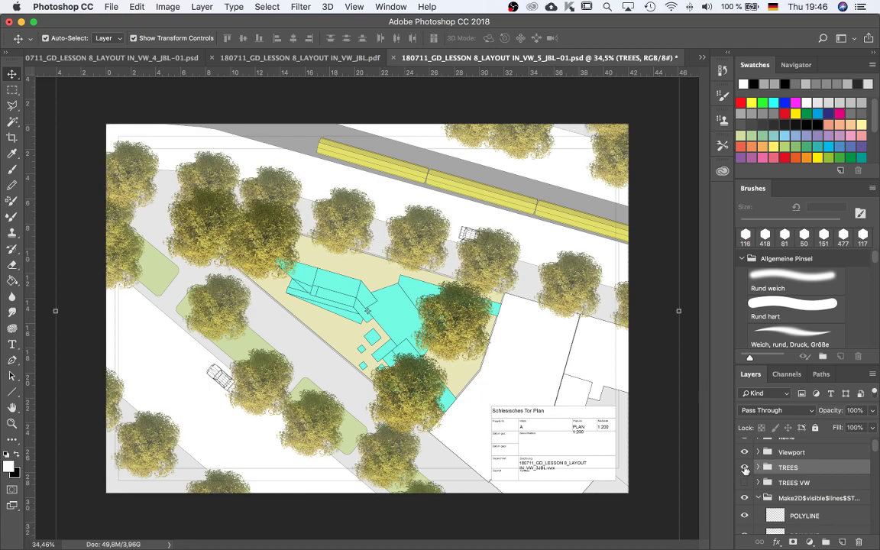
left_click(744, 468)
left_click(744, 468)
left_click(745, 482)
scroll(746, 474, "up", 1)
left_click(657, 361)
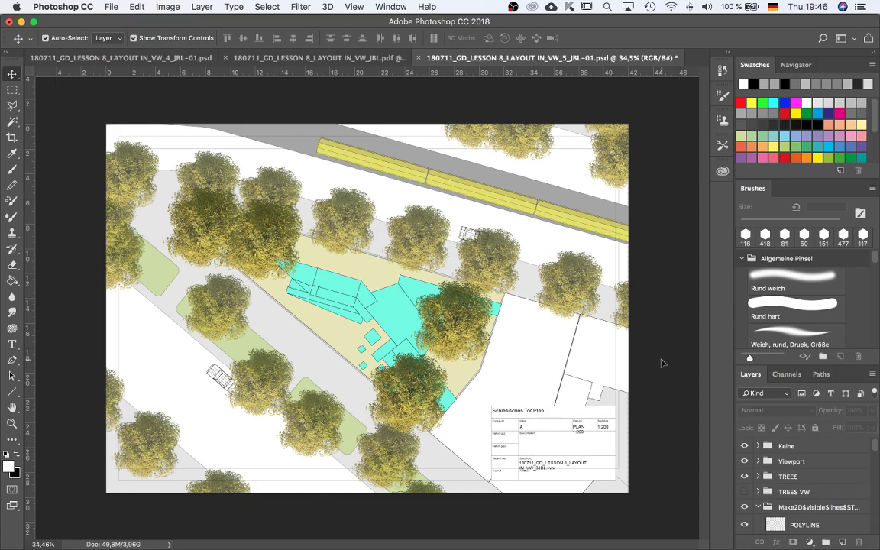
scroll(399, 346, "up", 3)
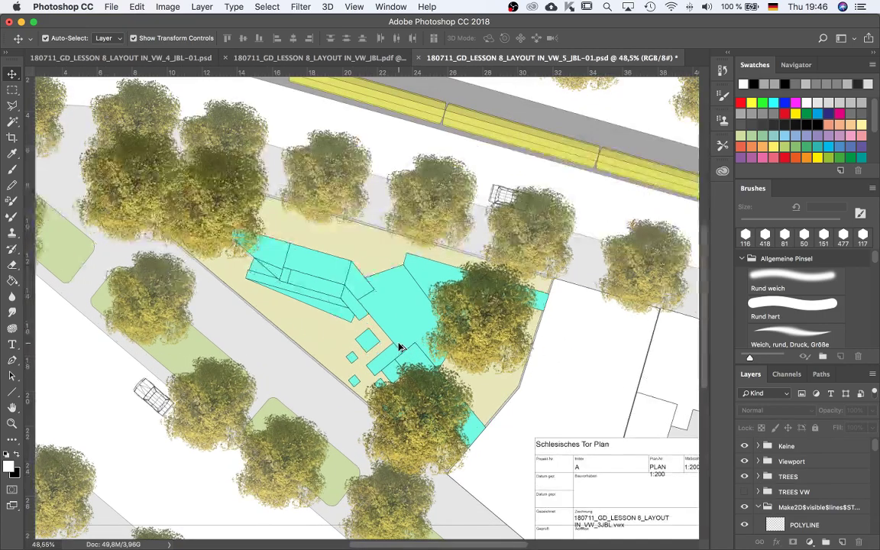
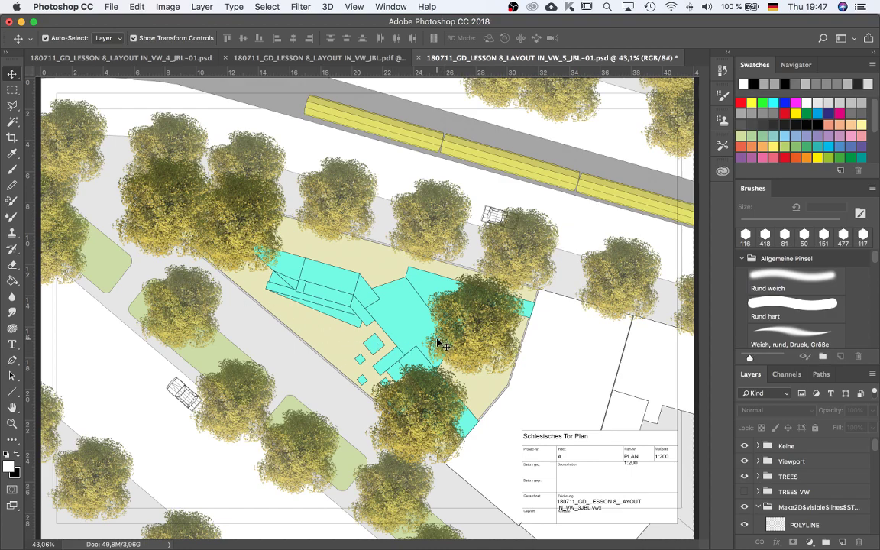
Locate the title block's parent group Keine in the layer stack, check it by toggling its visibility, and collapse it
scroll(439, 344, "down", 3)
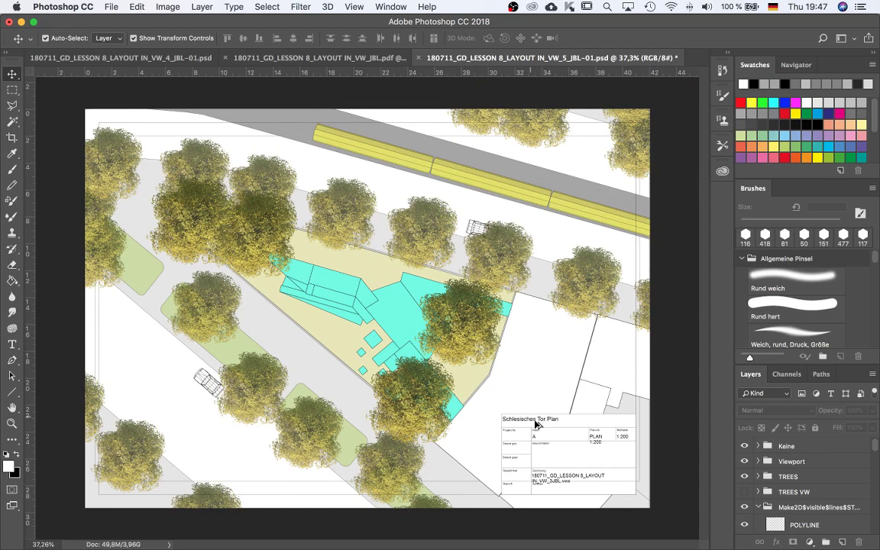
left_click(582, 465)
scroll(583, 465, "up", 1)
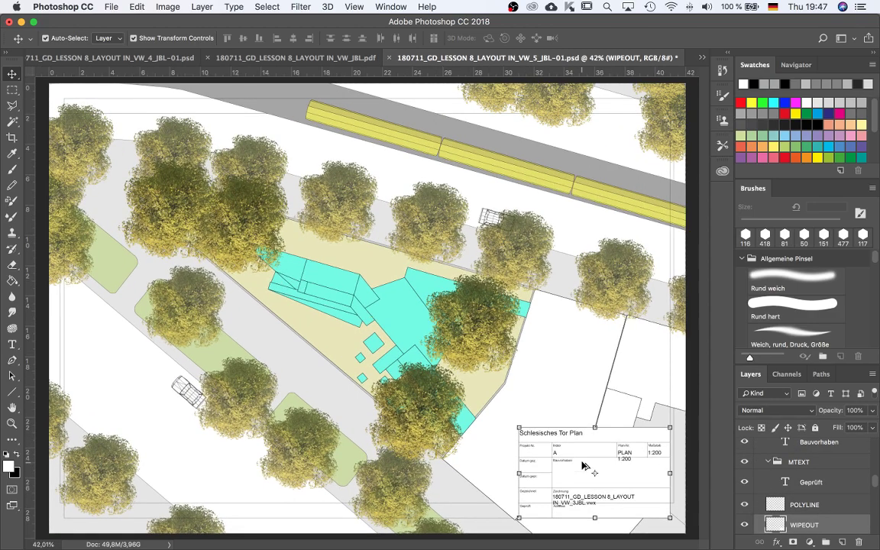
scroll(808, 529, "up", 5)
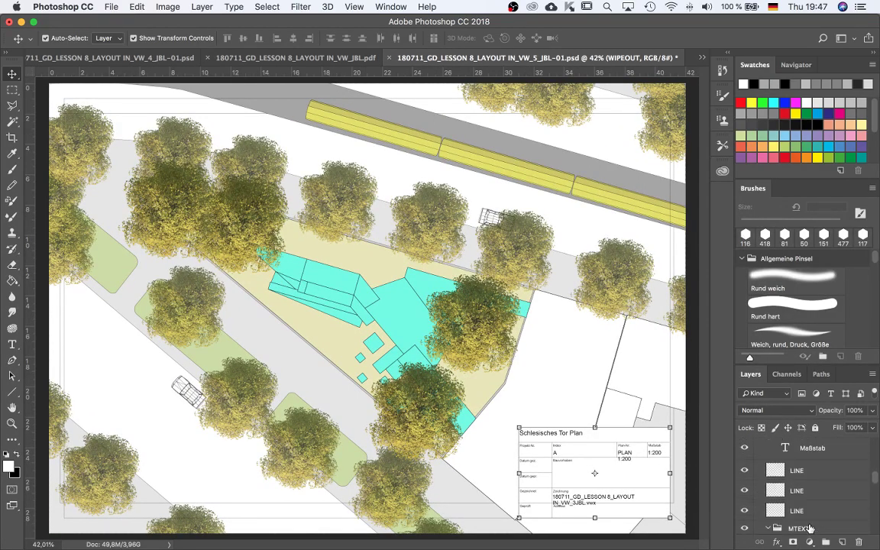
scroll(809, 528, "up", 3)
scroll(809, 521, "up", 10)
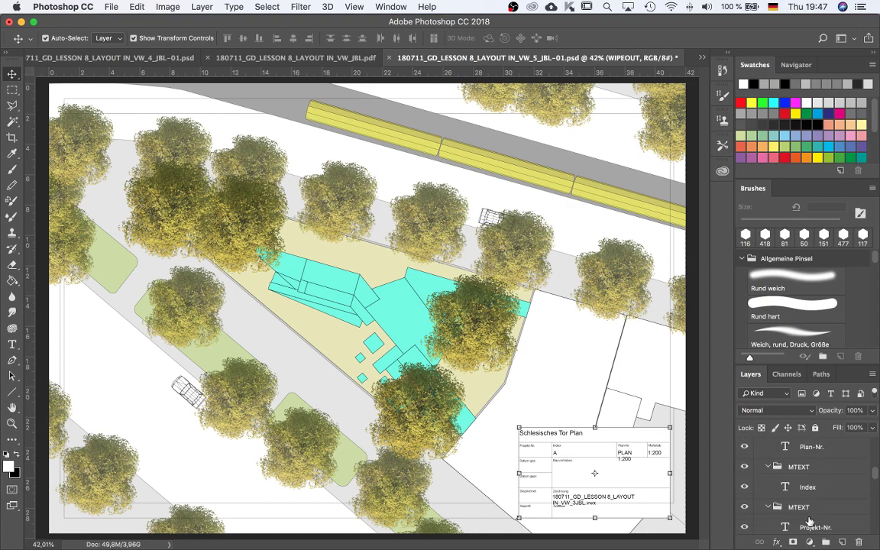
scroll(809, 521, "up", 10)
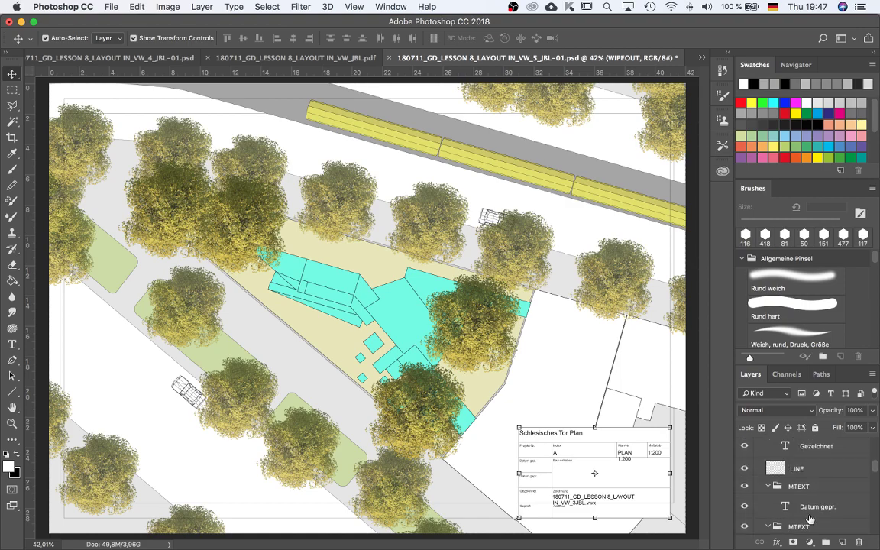
scroll(810, 519, "up", 10)
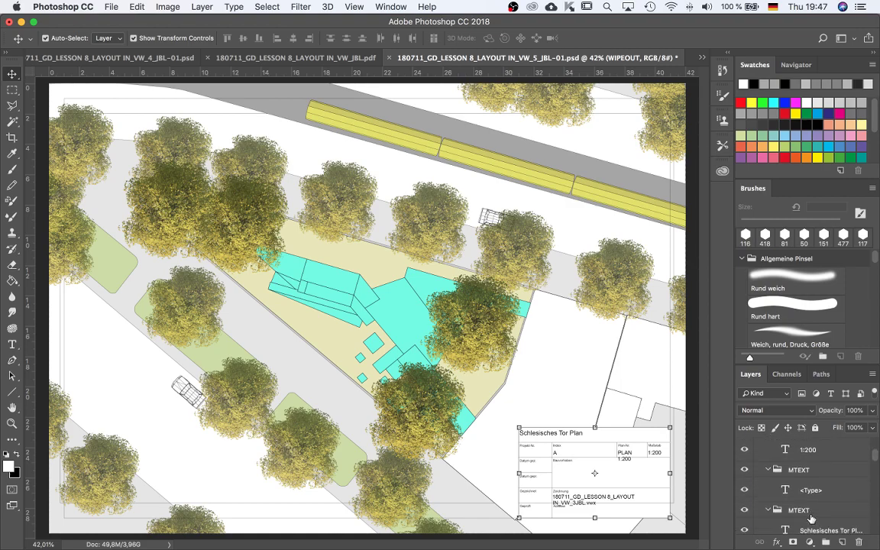
scroll(809, 521, "up", 2)
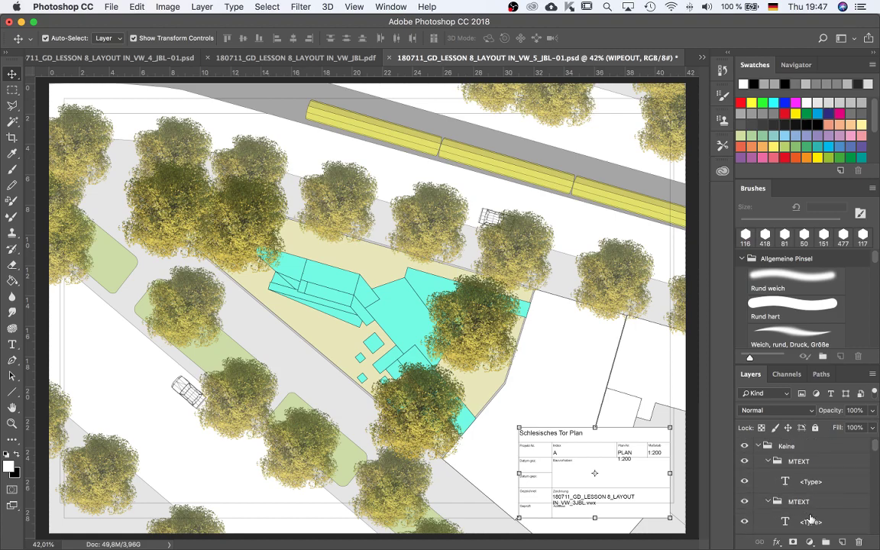
left_click(744, 446)
left_click(744, 446)
left_click(757, 446)
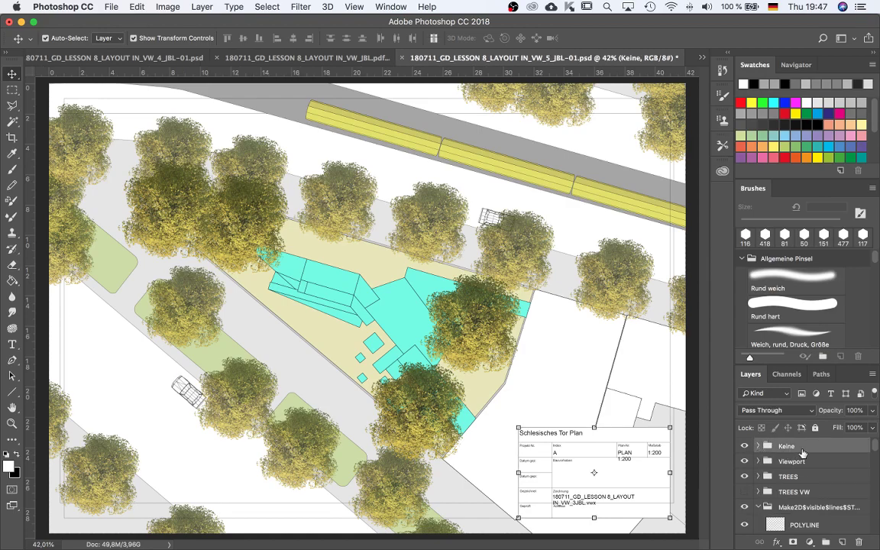
Set the opacity of the title block's group Keine to 67% and clear the layer selection
left_click(874, 413)
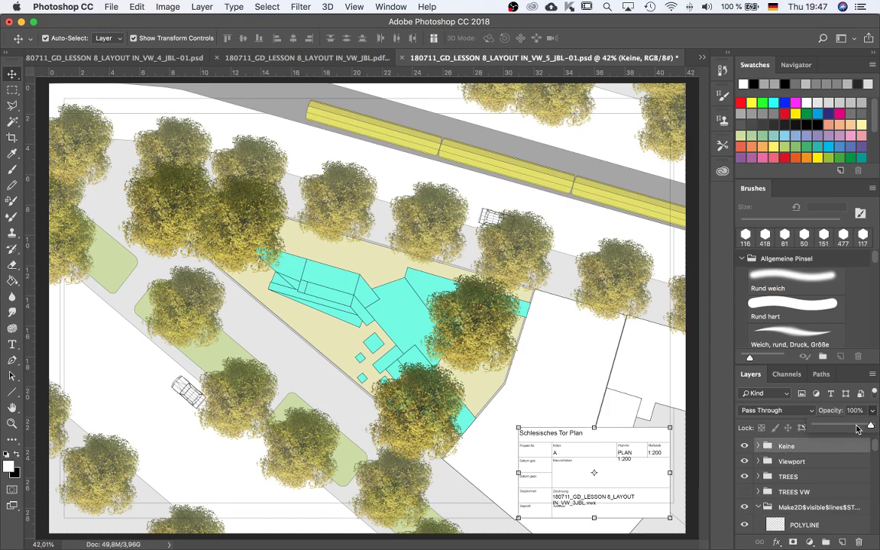
left_click_drag(872, 425, 855, 426)
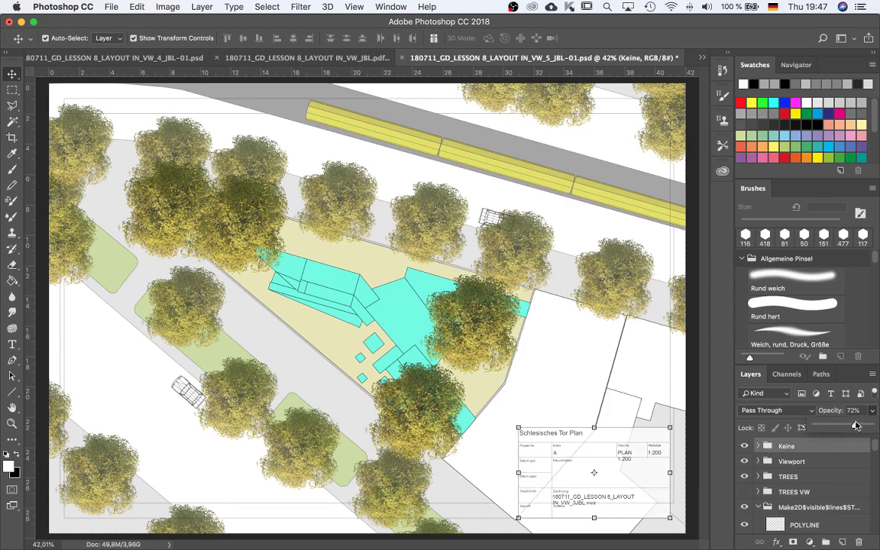
left_click(862, 426)
left_click_drag(851, 427, 853, 429)
left_click(697, 444)
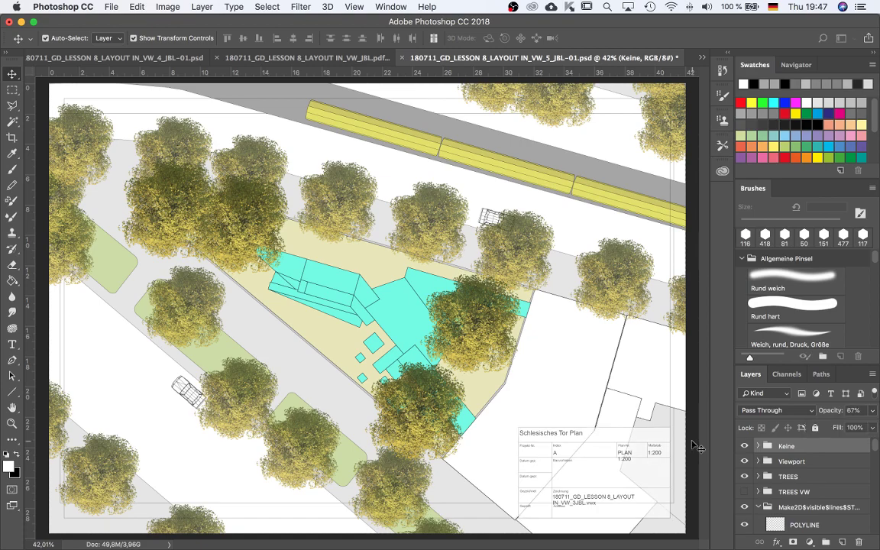
scroll(412, 365, "down", 2)
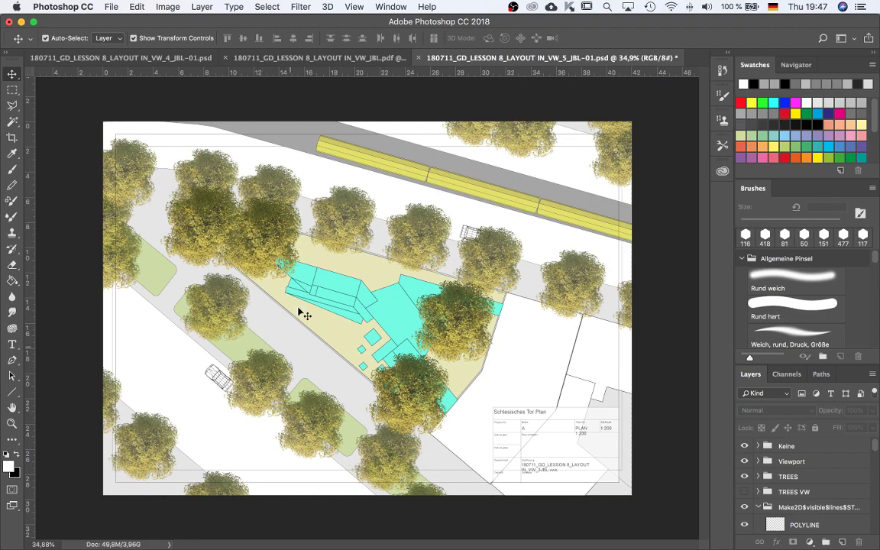
Collapse the Make2D visible lines group that holds the yellow train and toggle its visibility off and on to identify it
left_click(397, 313)
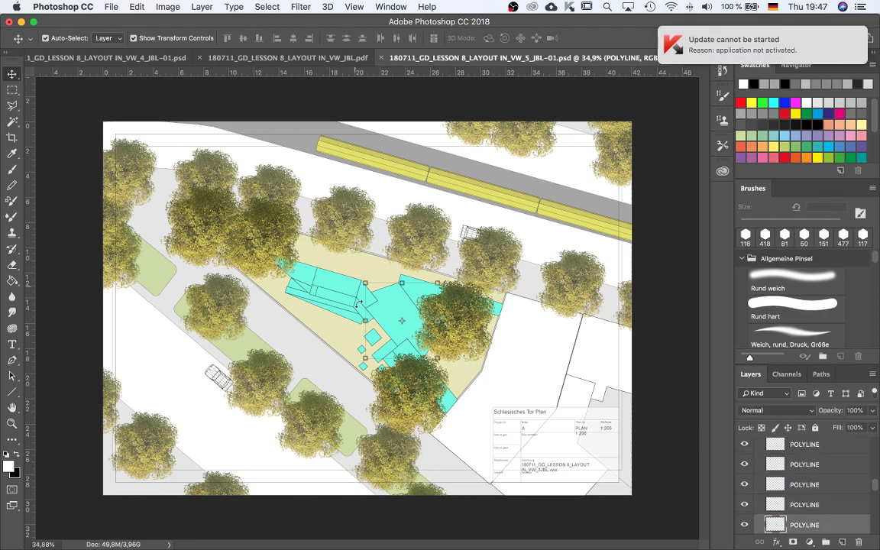
scroll(406, 338, "up", 3)
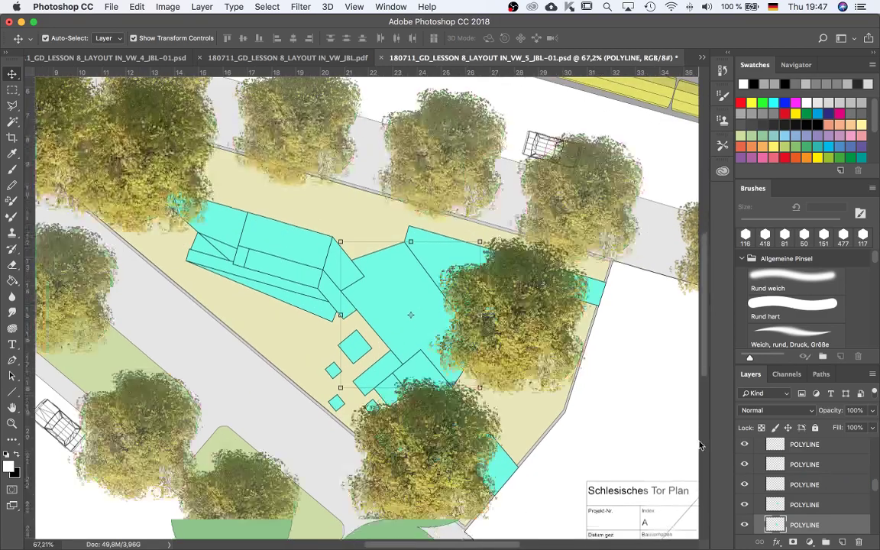
scroll(397, 360, "down", 2)
left_click_drag(875, 494, 876, 478)
scroll(763, 489, "up", 10)
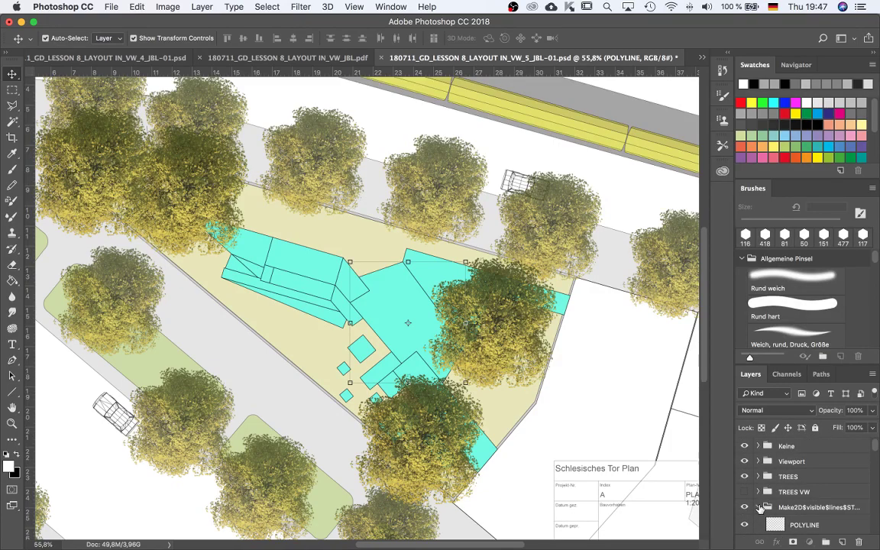
left_click(758, 508)
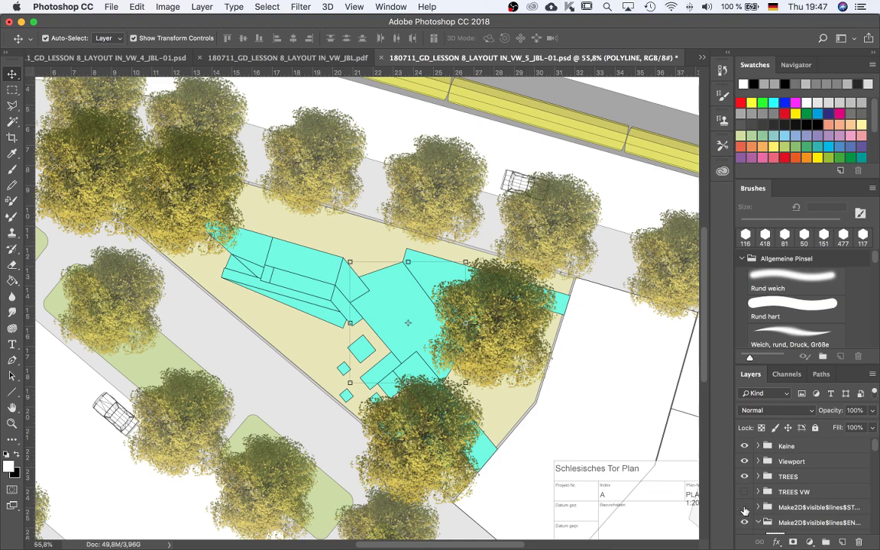
left_click(745, 509)
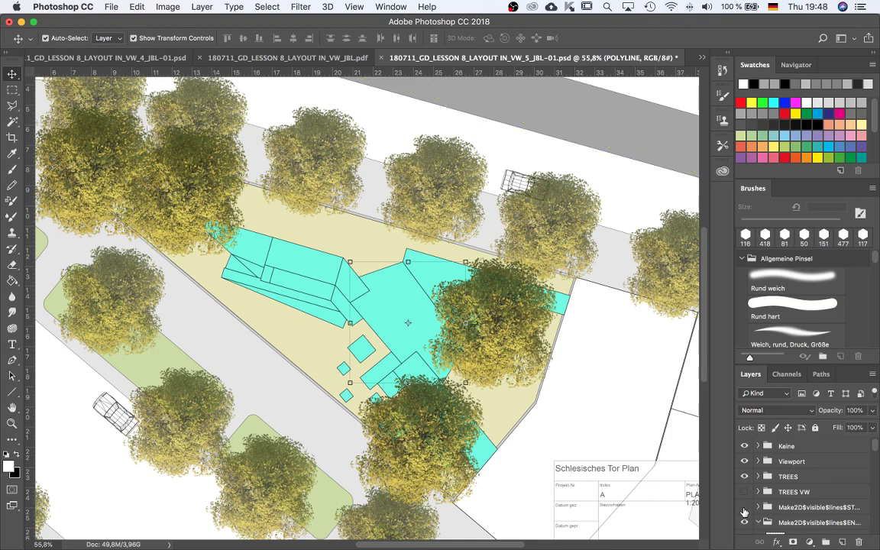
left_click(745, 510)
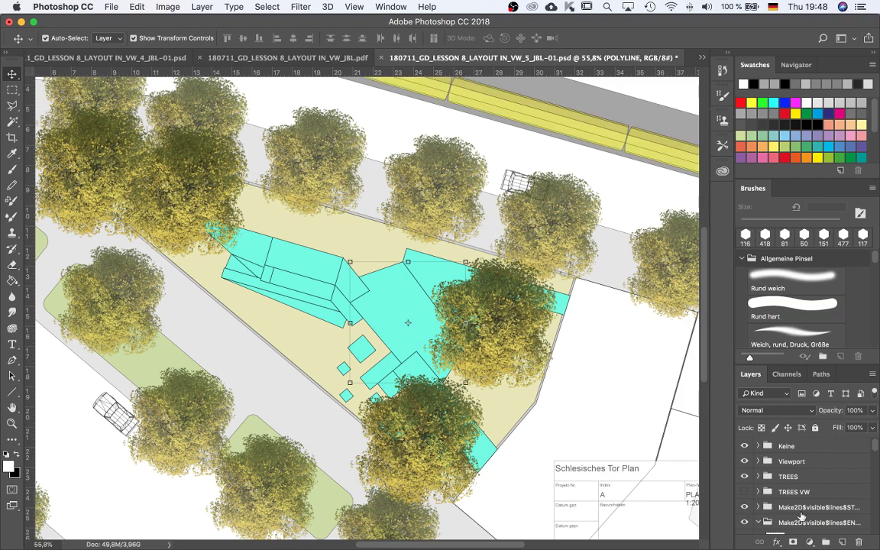
Select and collapse the turquoise design element's layer group, toggling its visibility off and on to check its contents
scroll(779, 518, "down", 1)
left_click(794, 512)
left_click(757, 512)
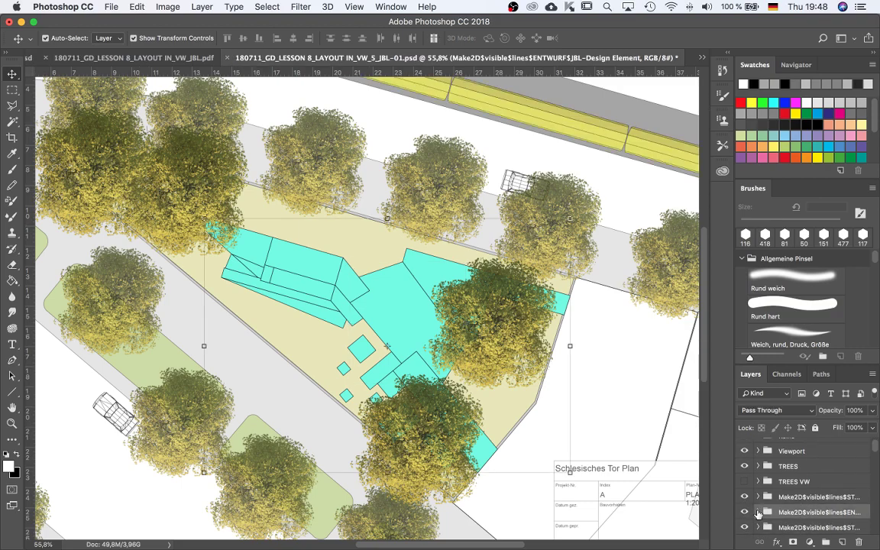
left_click(745, 511)
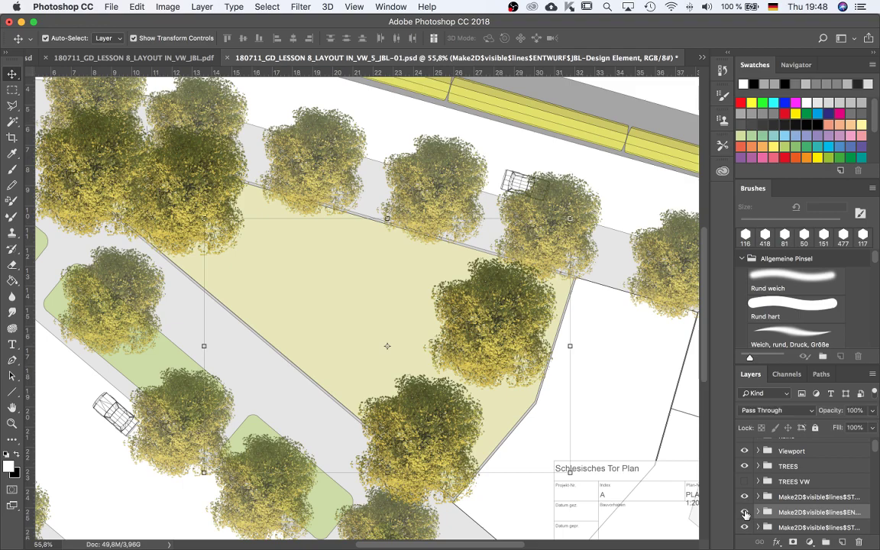
left_click(744, 512)
scroll(812, 518, "down", 1)
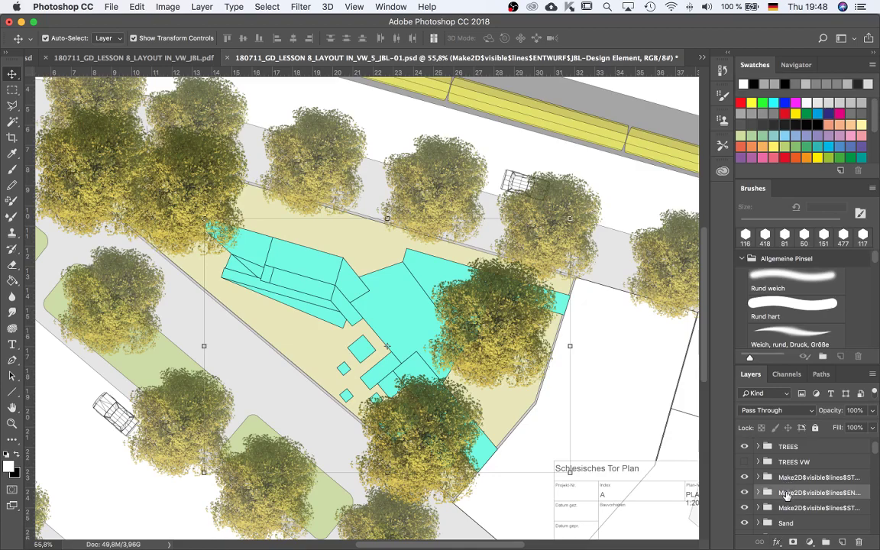
Add a drop shadow to the design element group with its light angle set to -134°
left_click(776, 541)
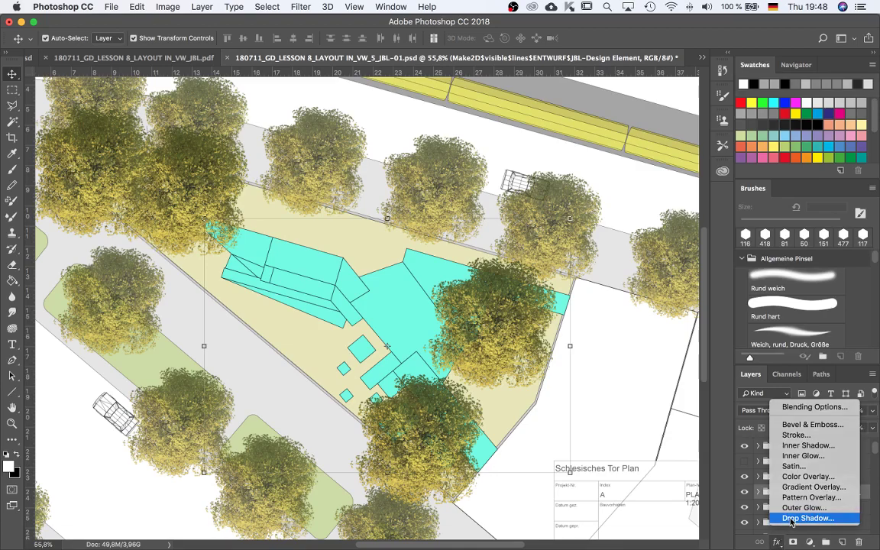
left_click(795, 519)
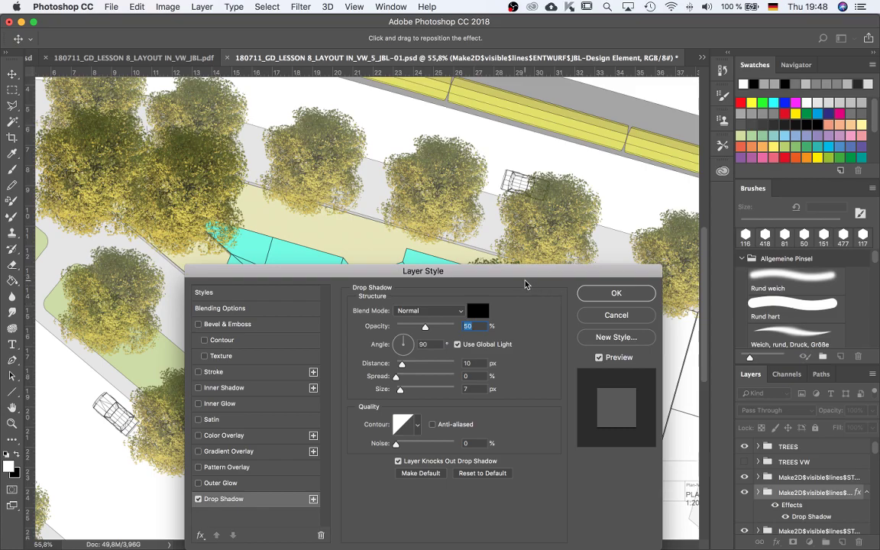
left_click_drag(525, 284, 695, 94)
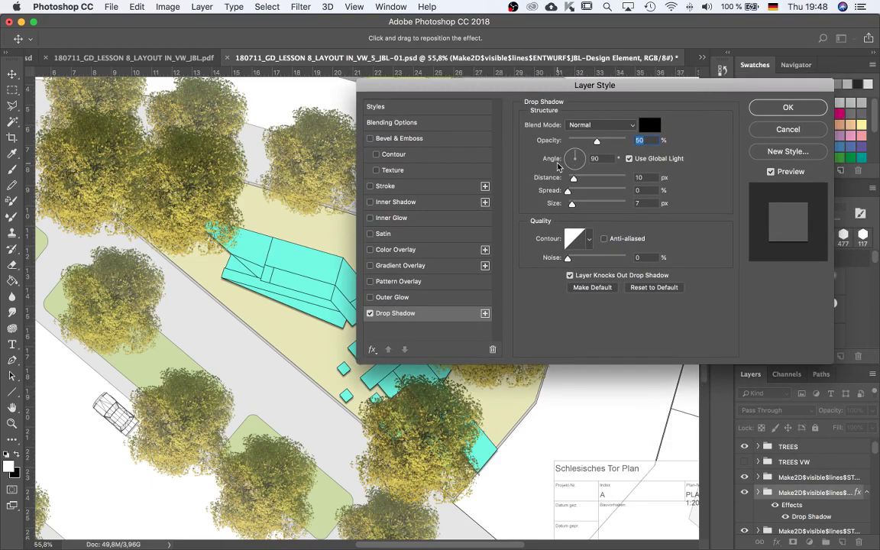
left_click_drag(608, 91, 617, 77)
left_click_drag(586, 142, 578, 153)
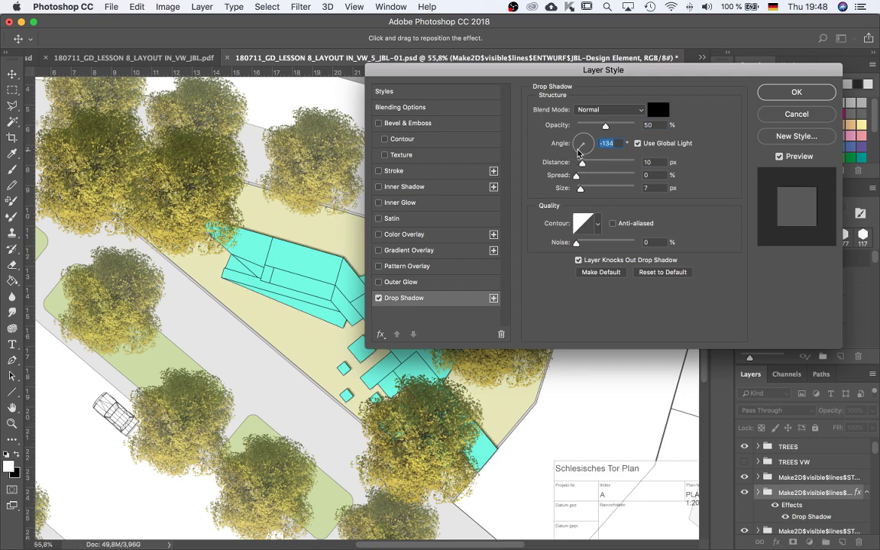
mouse_move(611, 73)
left_mouse_down()
mouse_move(646, 96)
mouse_move(649, 176)
mouse_move(650, 41)
mouse_move(621, 86)
left_mouse_up()
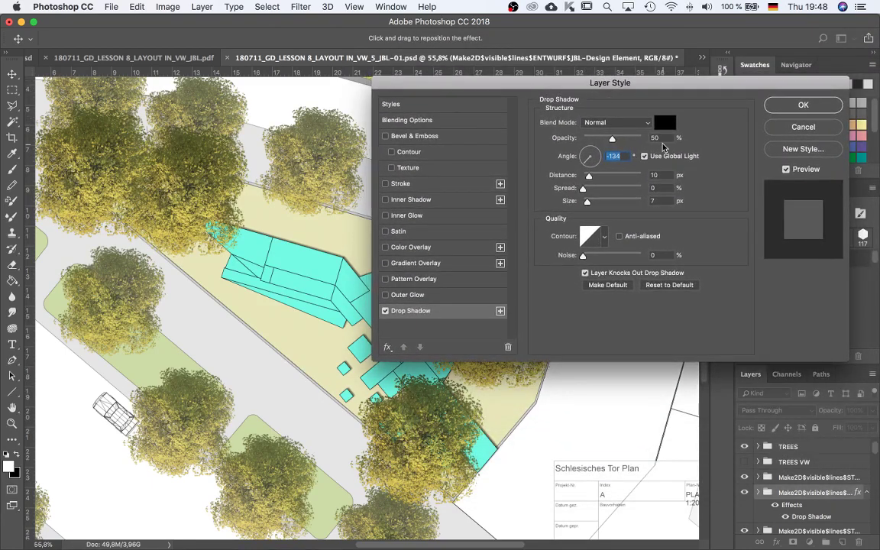
Set the design element's drop shadow to 19 px distance and 40% opacity, and apply the layer style
left_click_drag(590, 179, 595, 181)
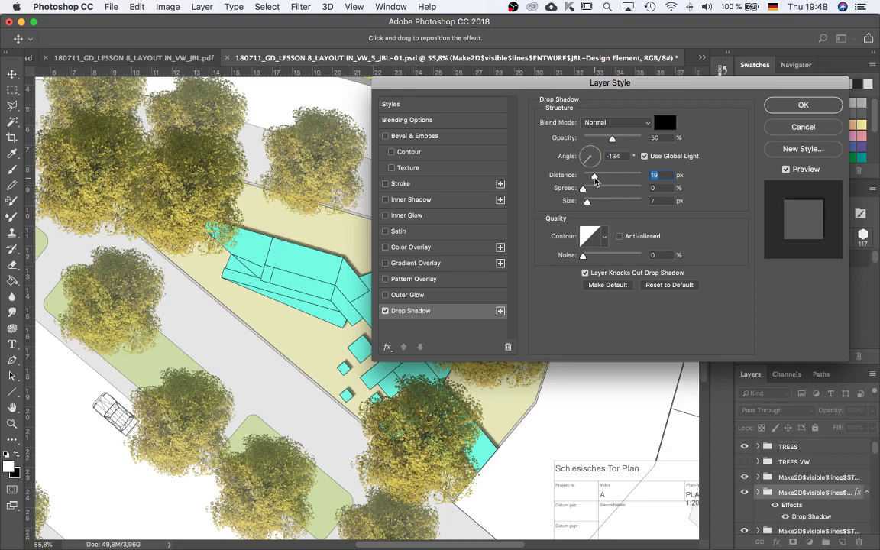
left_click_drag(563, 90, 598, 118)
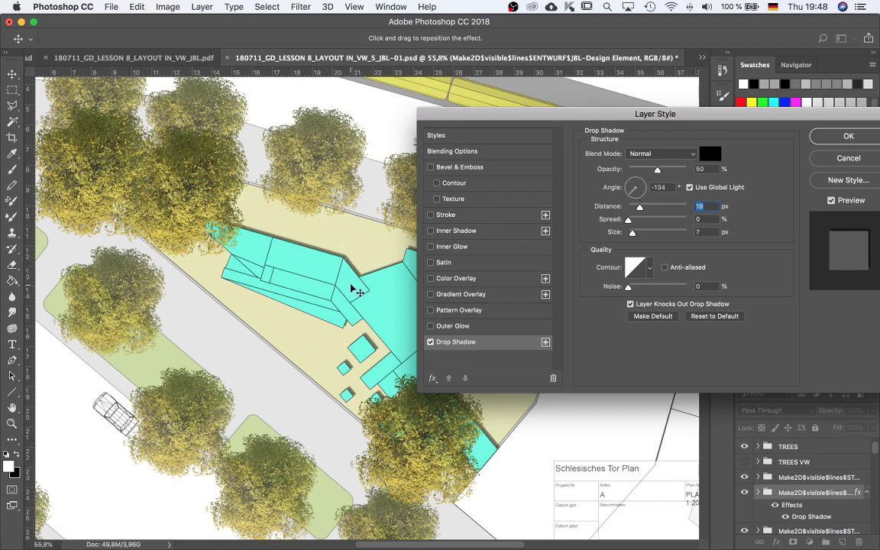
left_click_drag(672, 119, 643, 126)
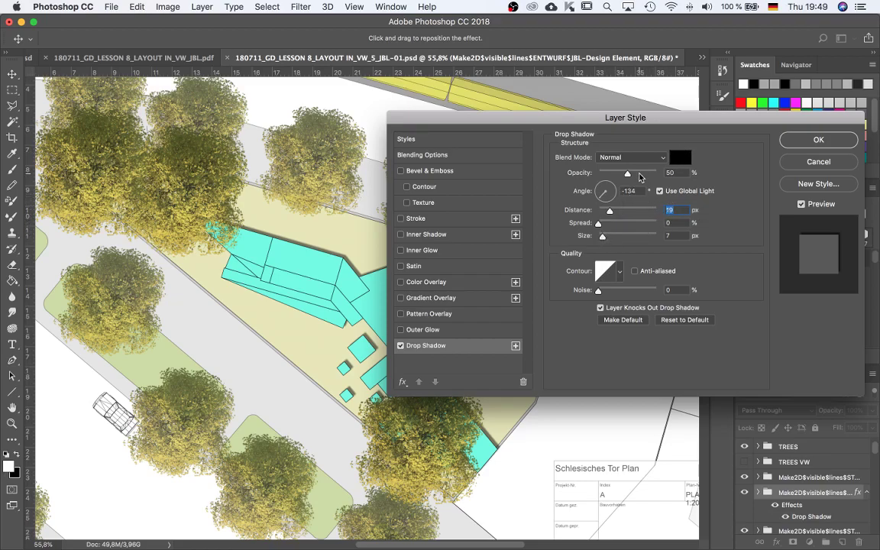
left_click(673, 172)
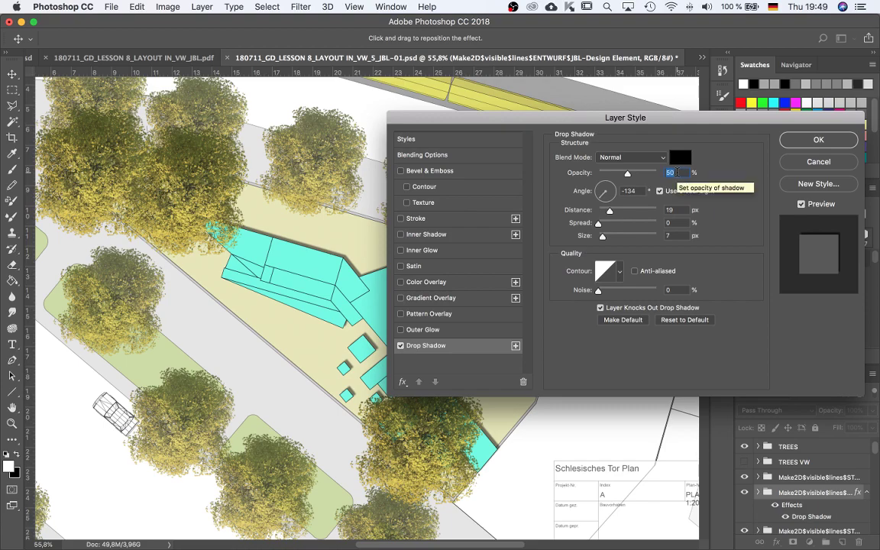
key("Return")
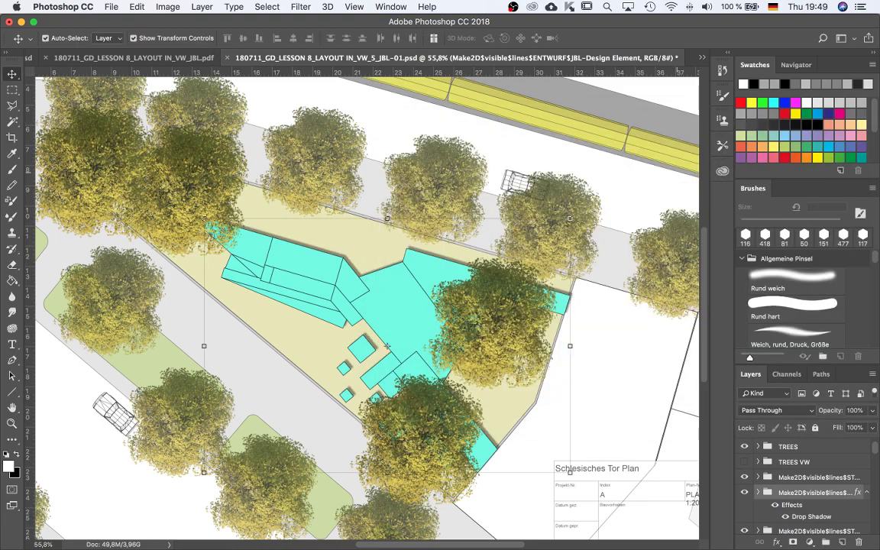
Select the existing building east of the design plot and collapse its Bestand Gebaeude layer group
left_click(608, 354)
scroll(484, 314, "down", 4)
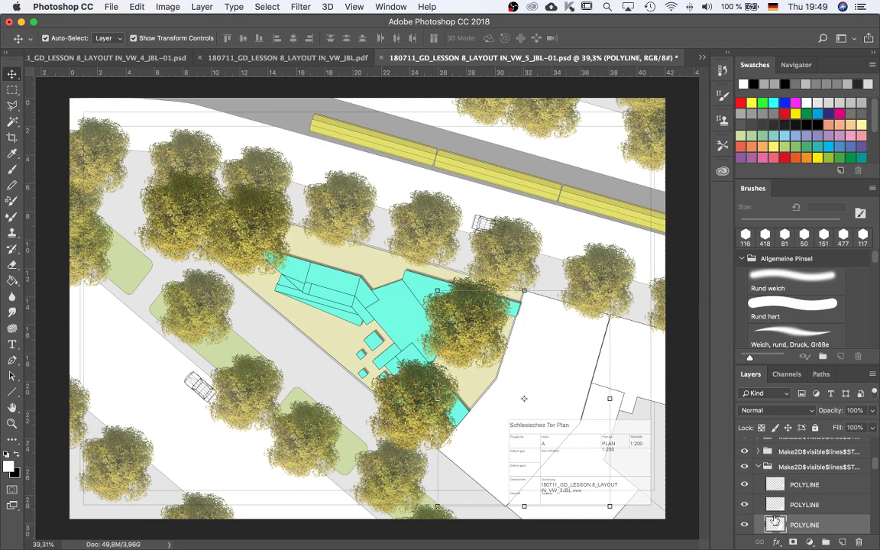
left_click(758, 468)
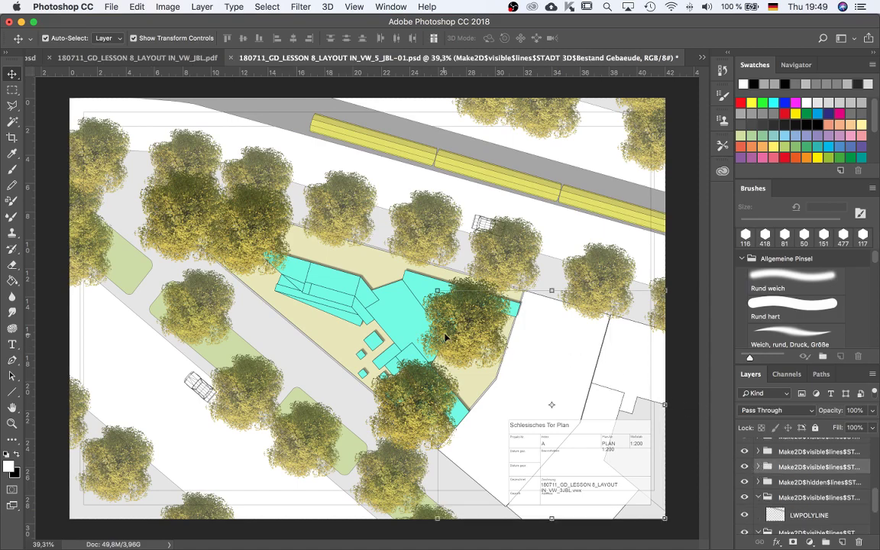
Inspect the design element's shadow, collapse the Bestand Bahn layer group and toggle its visibility off and on
scroll(406, 276, "up", 2)
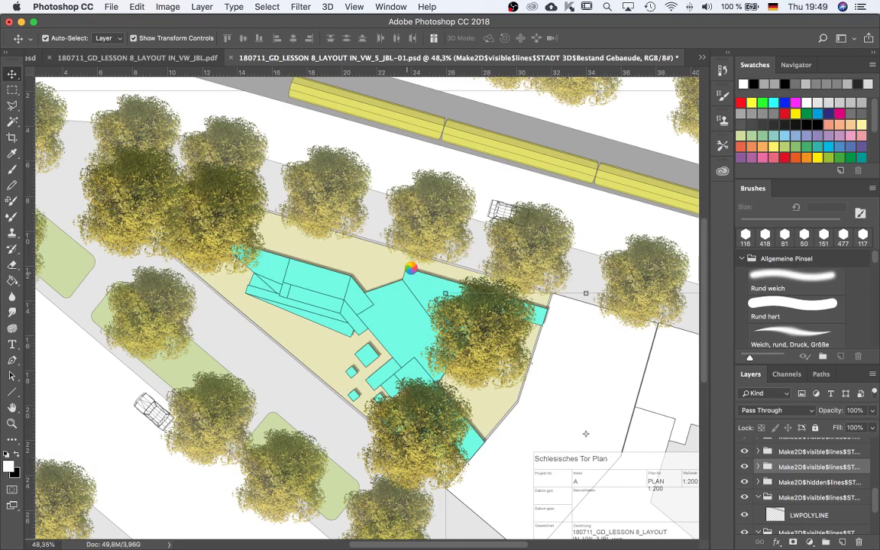
scroll(411, 267, "up", 10)
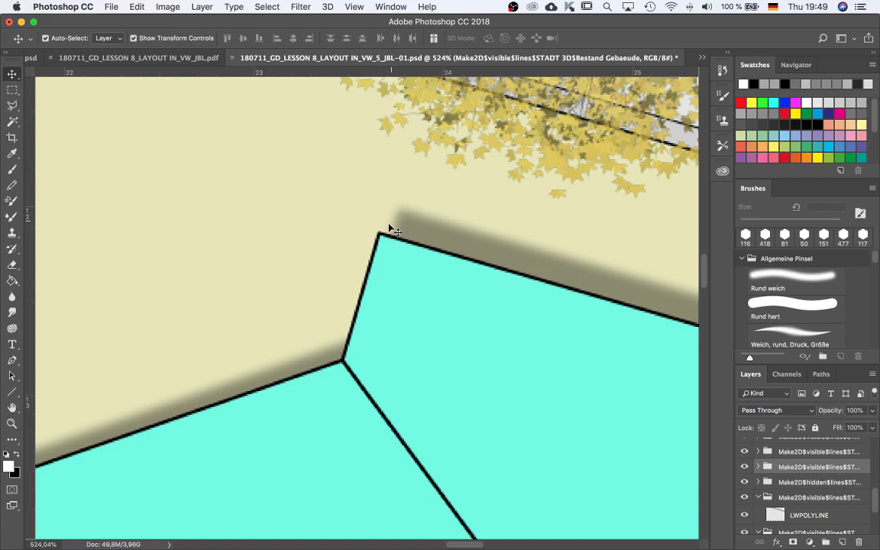
scroll(405, 258, "down", 10)
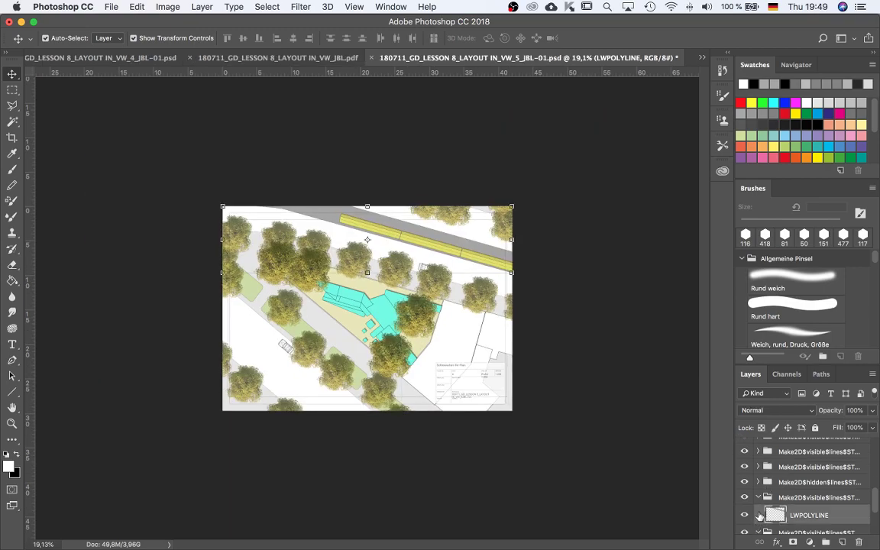
left_click(760, 515)
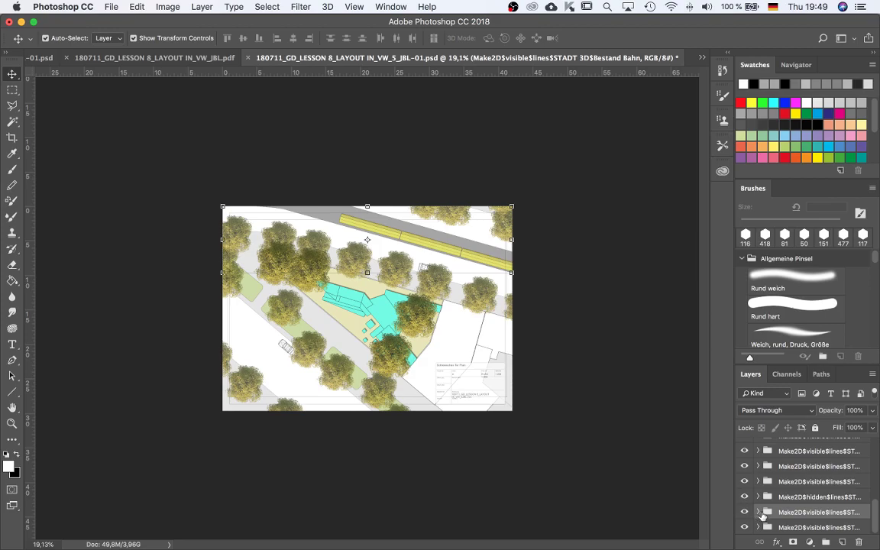
left_click(746, 512)
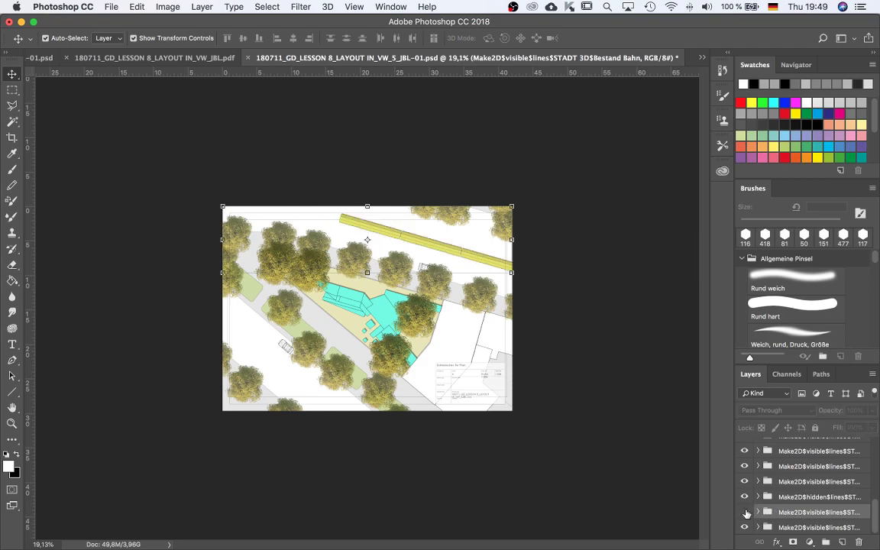
left_click(745, 513)
Locate the large tree over the design element in the layers and collapse the LARGE TREE group
left_click(419, 325)
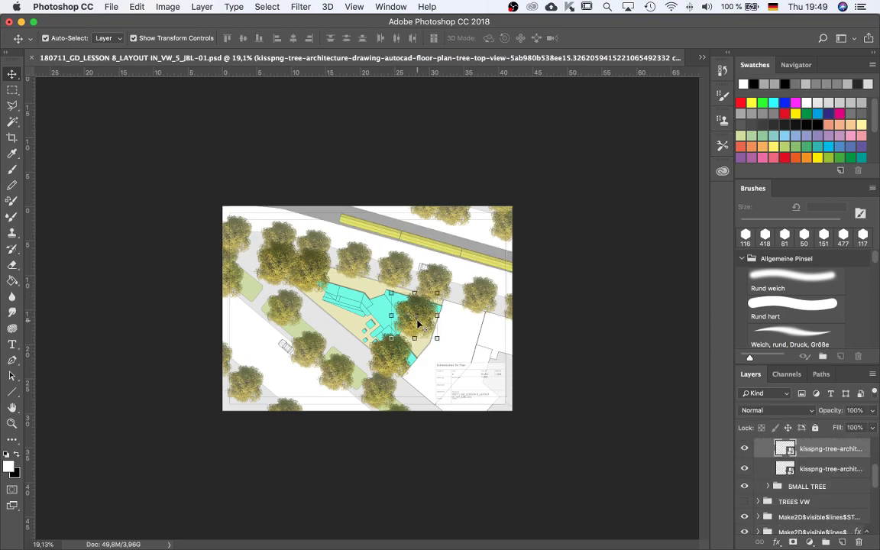
scroll(876, 489, "up", 5)
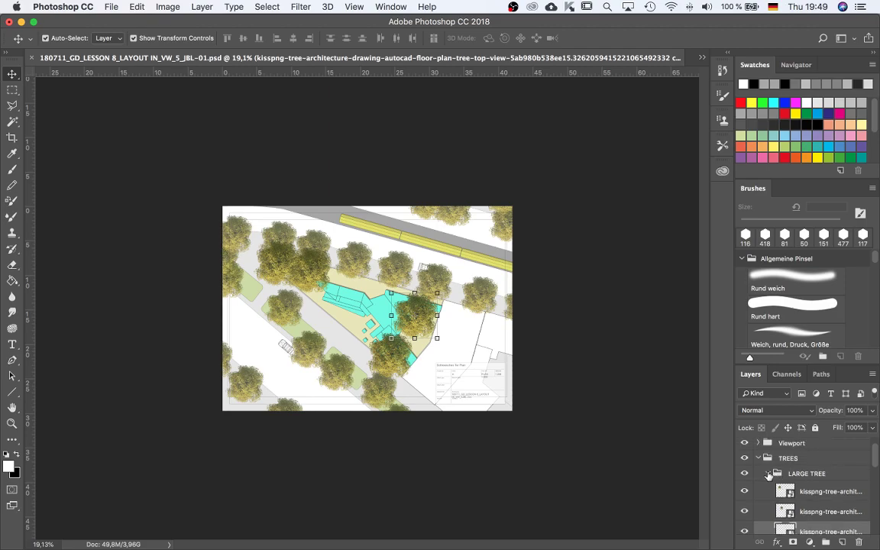
left_click(767, 473)
left_click(767, 474)
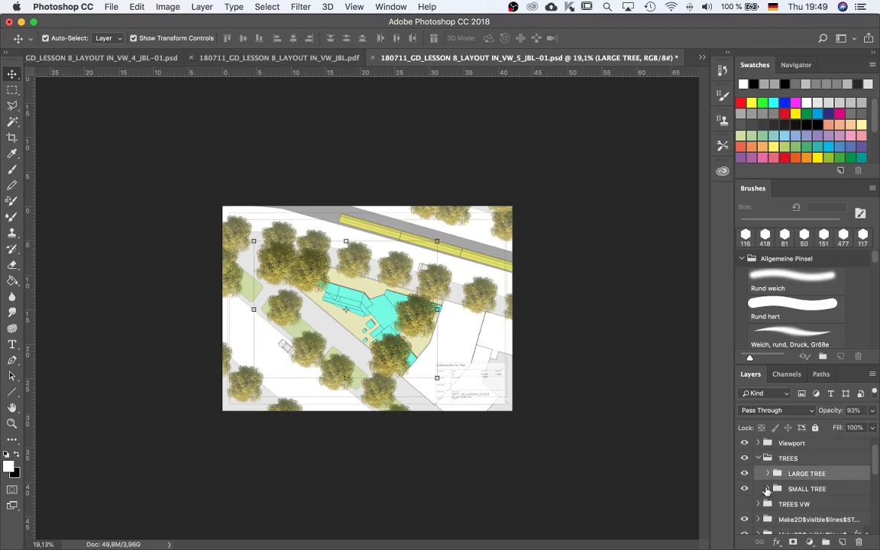
Add a drop shadow to the SMALL TREE layer group
left_click(806, 491)
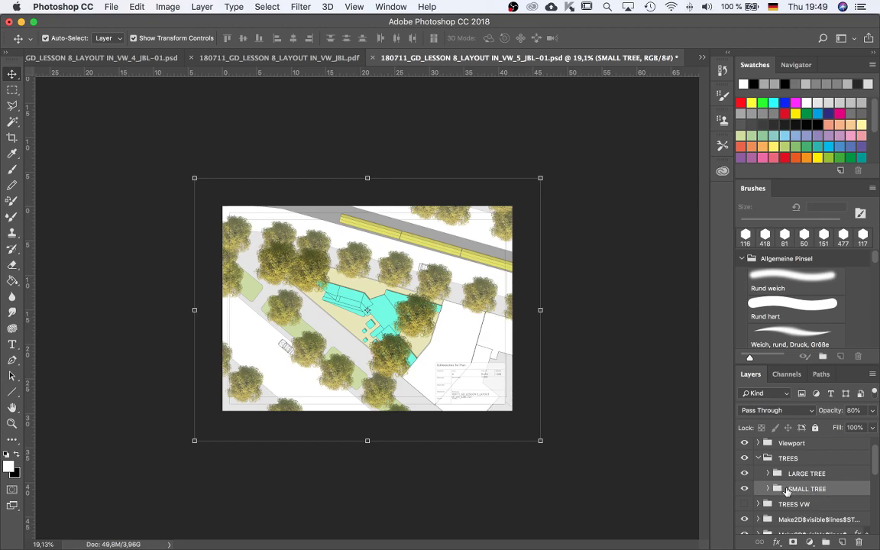
left_click(776, 541)
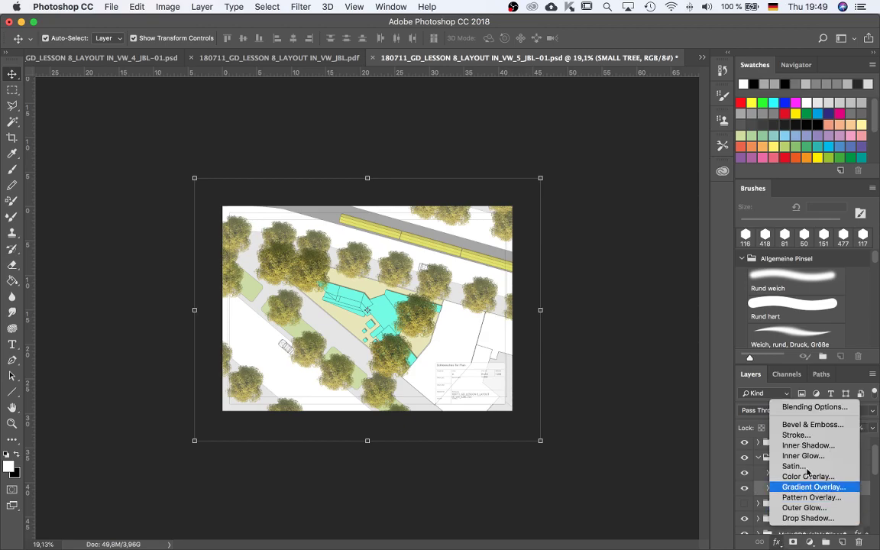
left_click(806, 518)
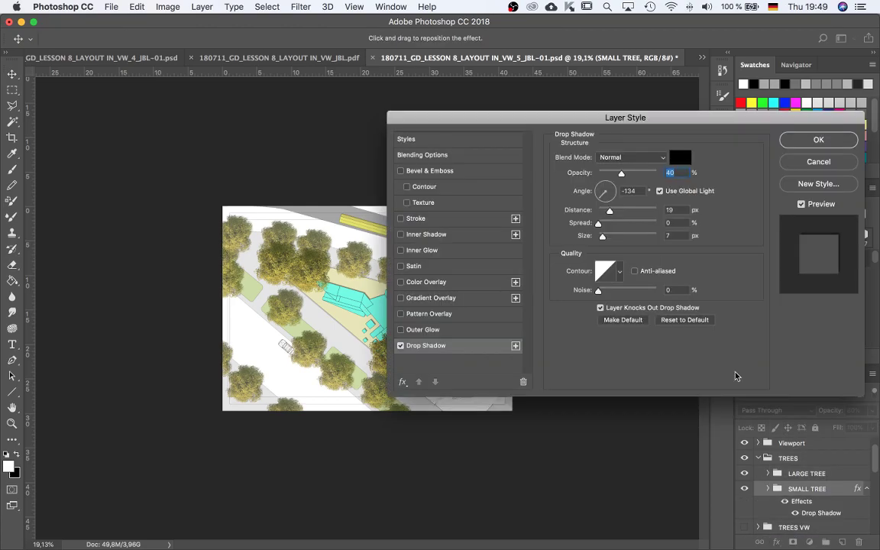
mouse_move(579, 117)
left_mouse_down()
mouse_move(566, 170)
mouse_move(609, 297)
mouse_move(565, 366)
mouse_move(694, 146)
left_mouse_up()
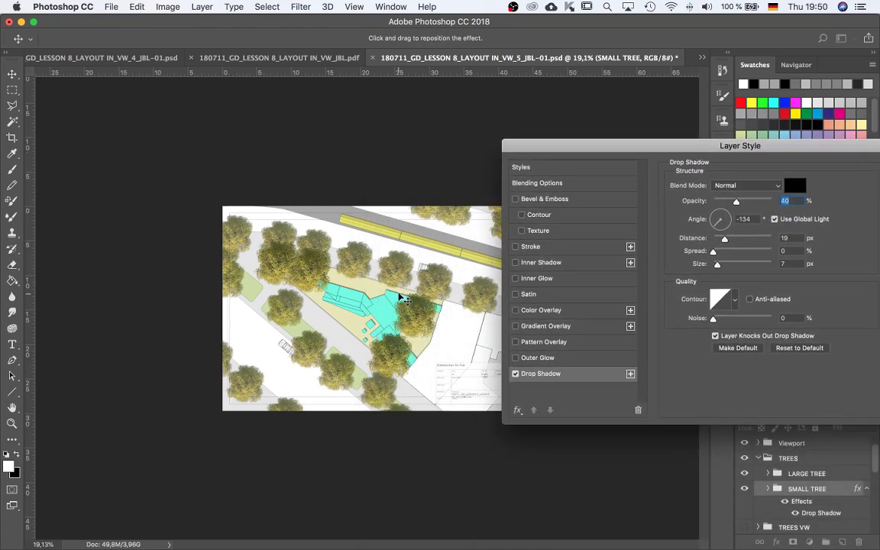
scroll(402, 297, "up", 3)
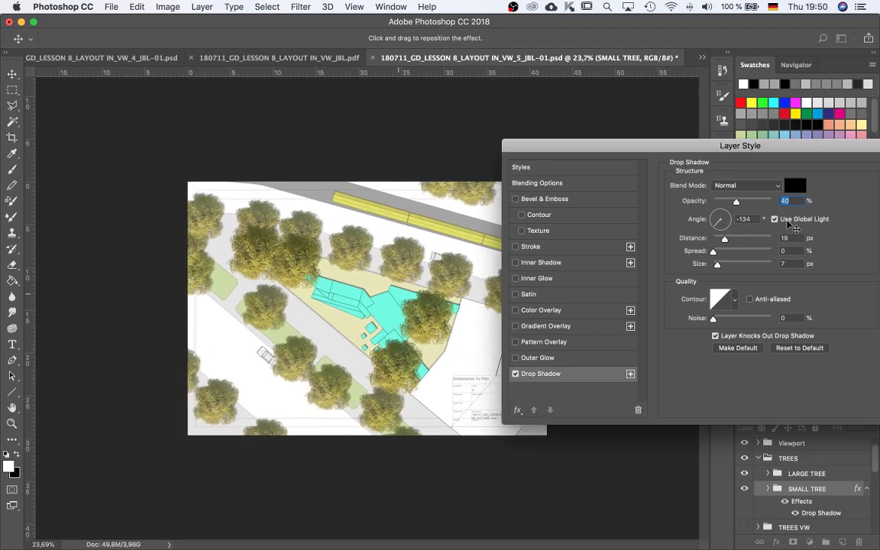
key("super+plus")
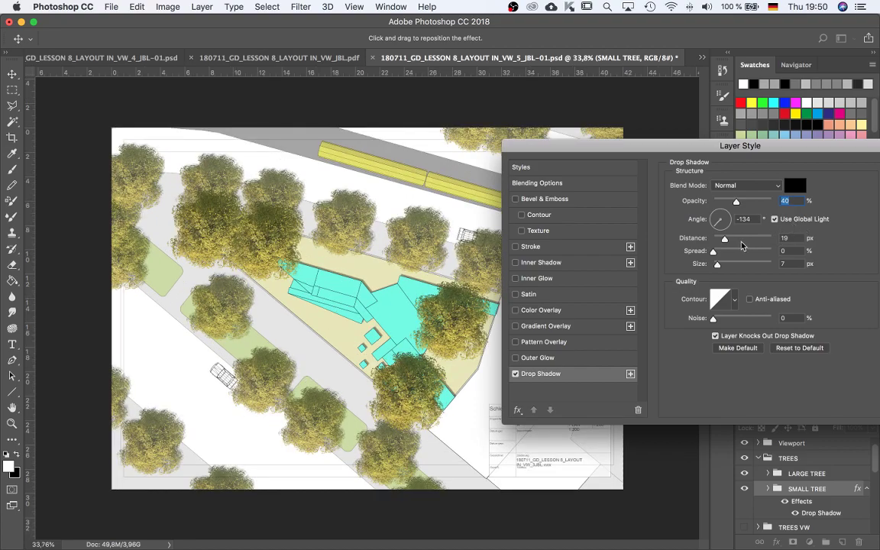
Set the small trees' drop shadow distance to 100 px and apply the layer style
left_click_drag(725, 241, 736, 242)
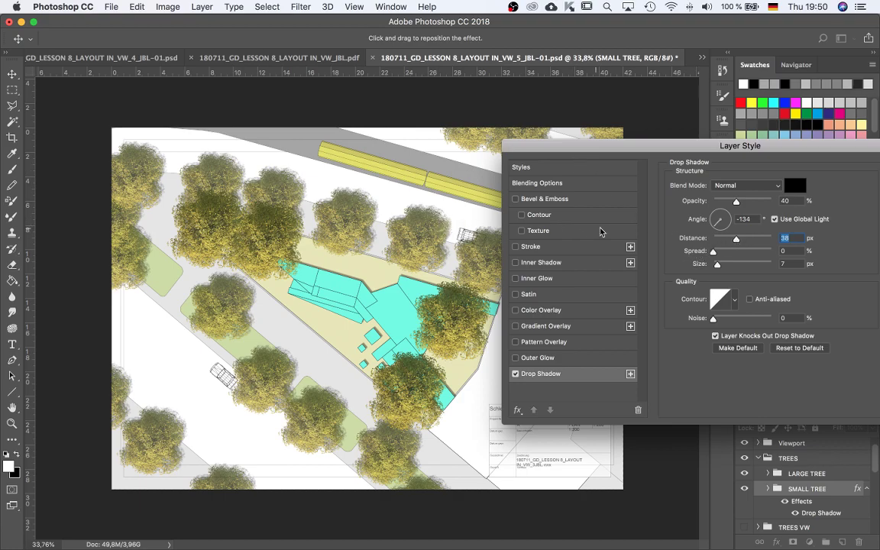
left_click_drag(663, 153, 667, 203)
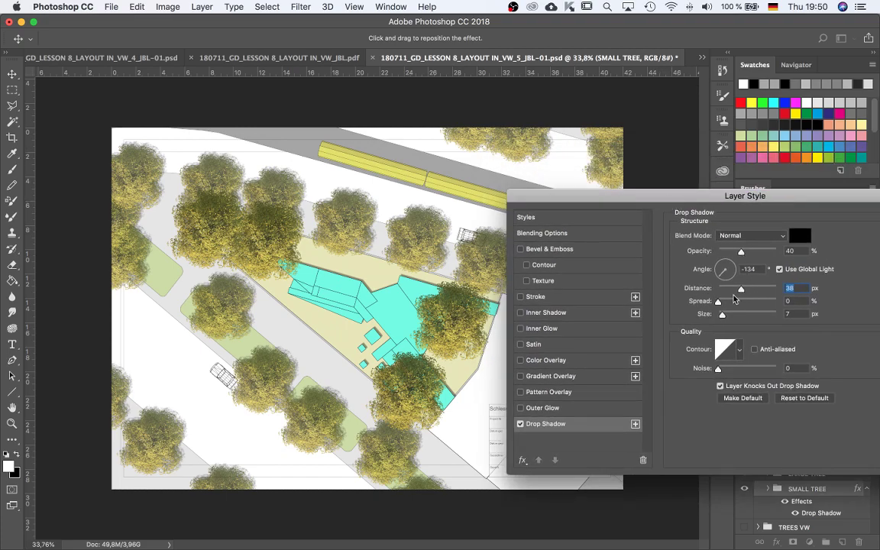
mouse_move(741, 292)
left_mouse_down()
mouse_move(729, 291)
mouse_move(756, 291)
left_mouse_up()
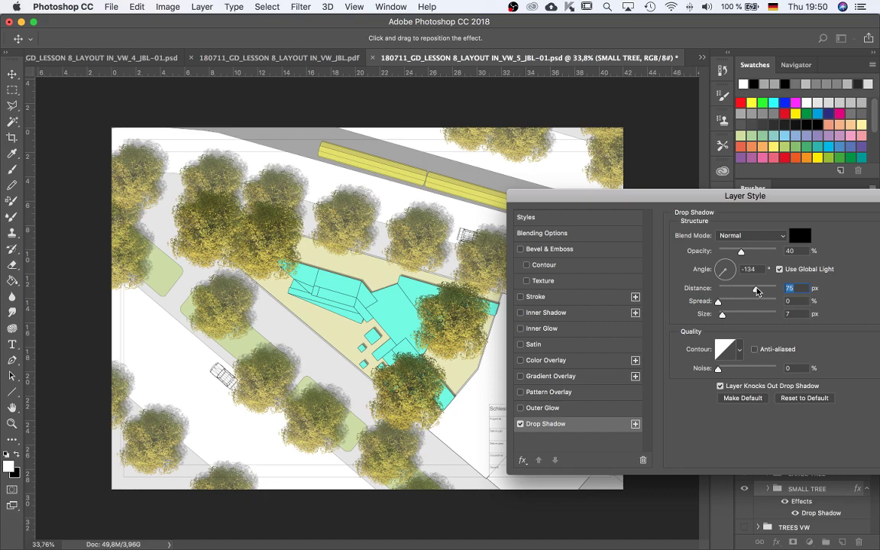
mouse_move(777, 196)
left_mouse_down()
mouse_move(646, 286)
mouse_move(645, 371)
mouse_move(662, 418)
mouse_move(711, 159)
mouse_move(751, 157)
left_mouse_up()
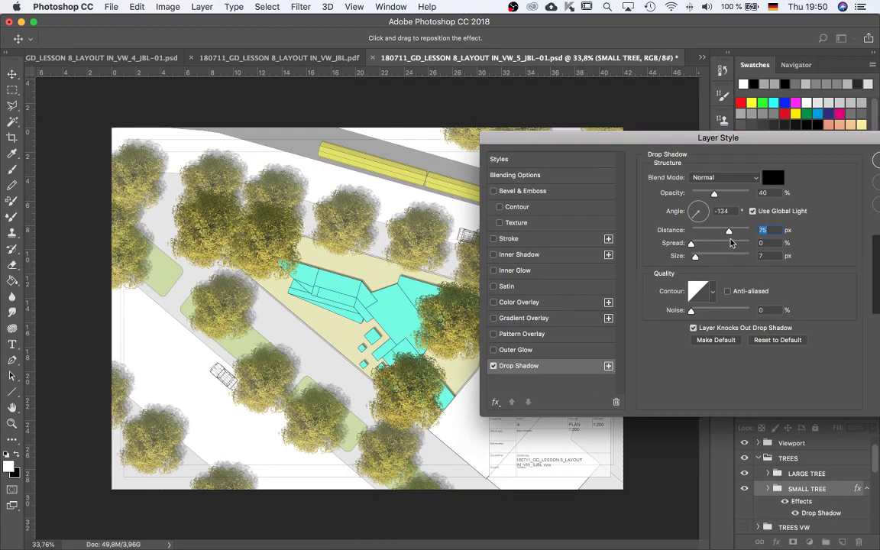
left_click_drag(728, 231, 737, 233)
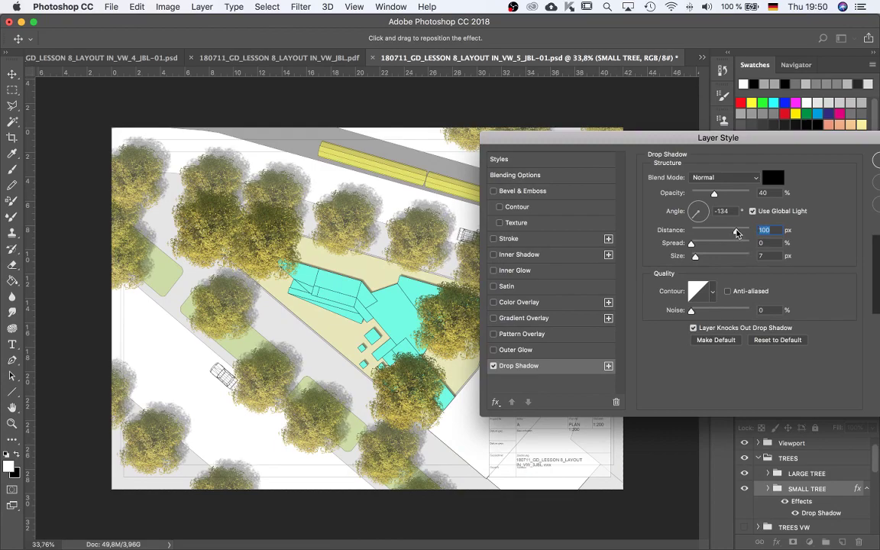
mouse_move(763, 141)
left_mouse_down()
mouse_move(686, 309)
mouse_move(689, 156)
mouse_move(672, 173)
mouse_move(668, 312)
mouse_move(592, 258)
left_mouse_up()
left_click(721, 276)
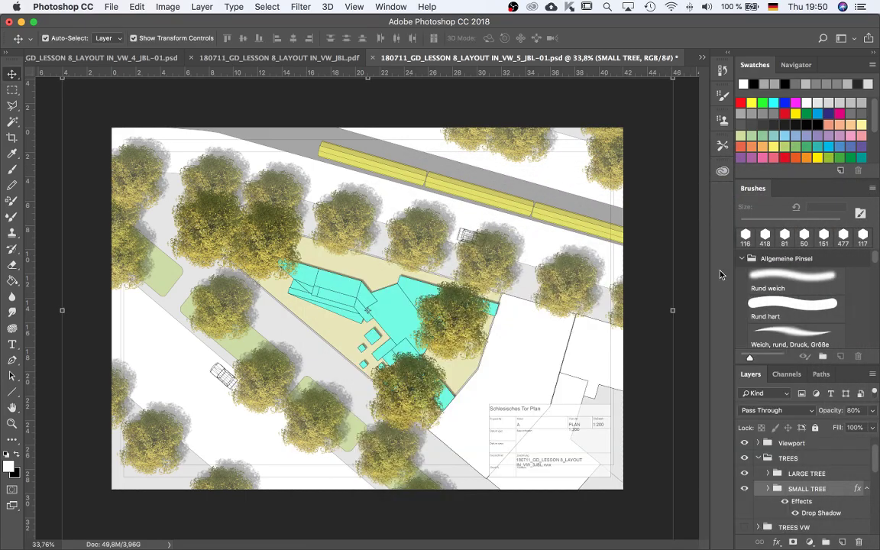
left_click(773, 475)
left_click(777, 542)
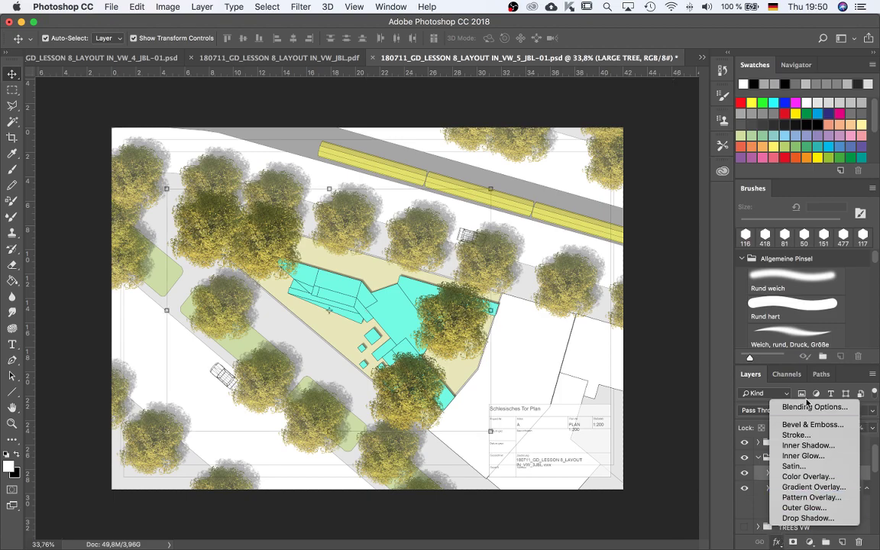
left_click(808, 518)
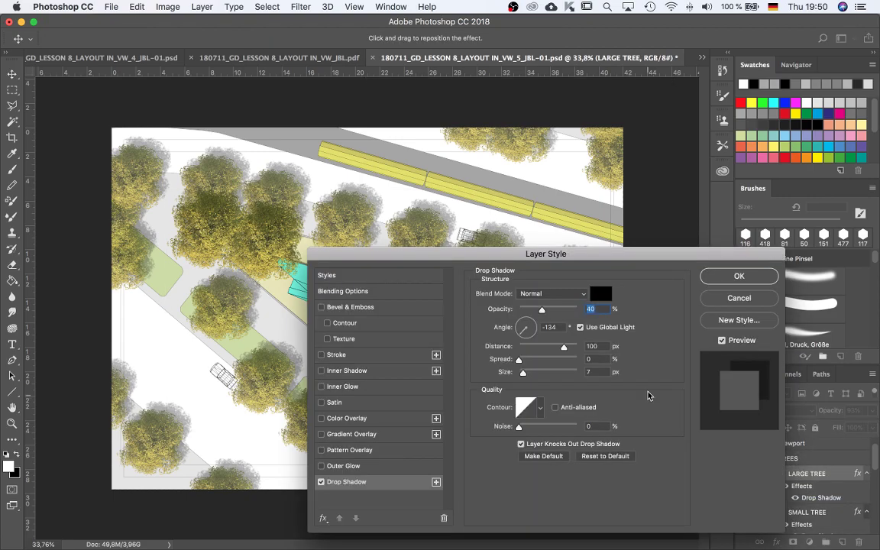
left_click_drag(562, 256, 705, 112)
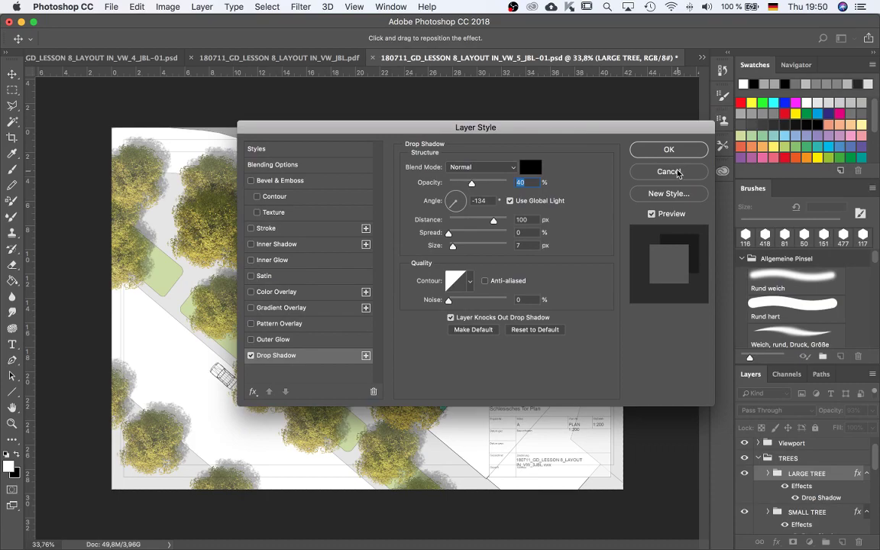
left_click(677, 172)
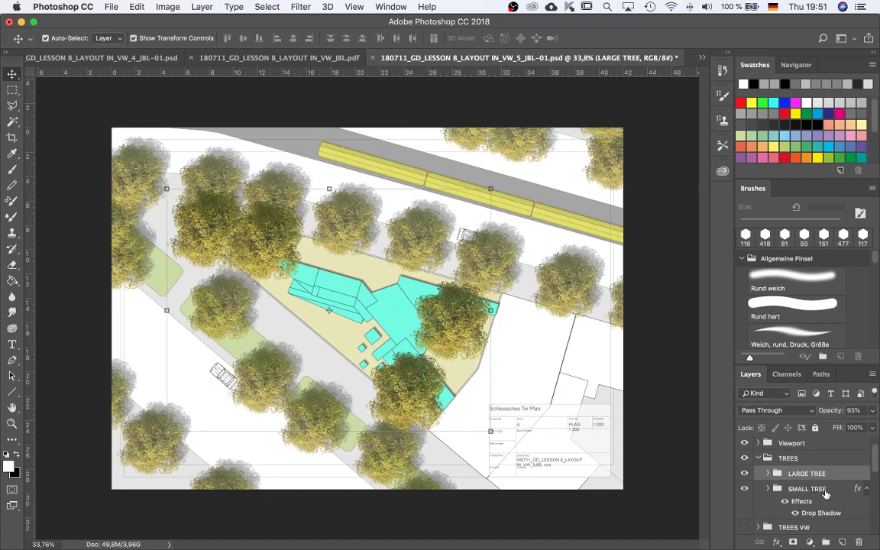
Check the SMALL TREE group's drop shadow settings and close the layer style without changes
left_click(854, 490)
double_click(857, 490)
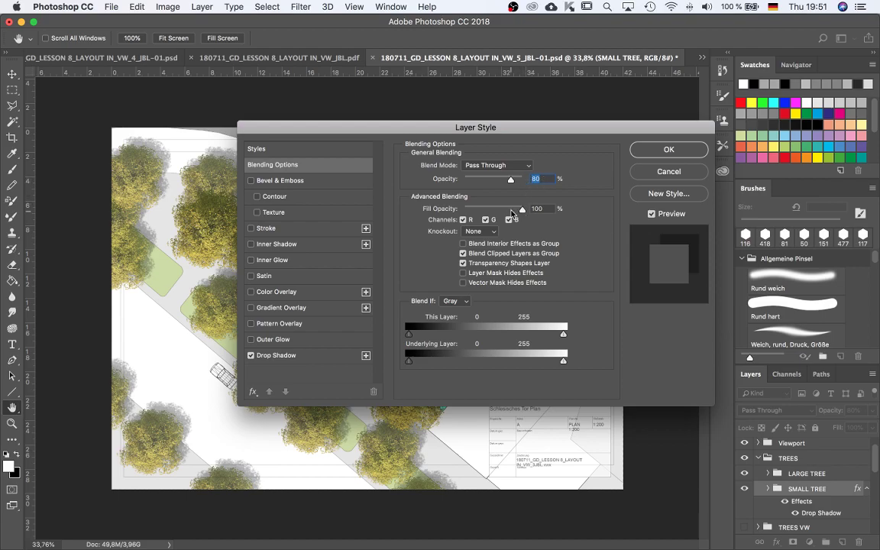
left_click(276, 356)
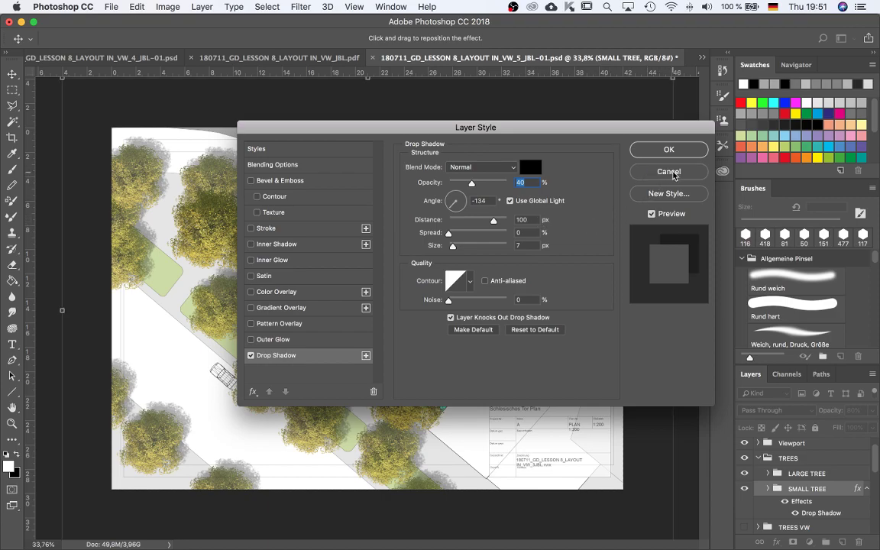
left_click(669, 172)
Add a drop shadow to the LARGE TREE layer group
left_click(809, 475)
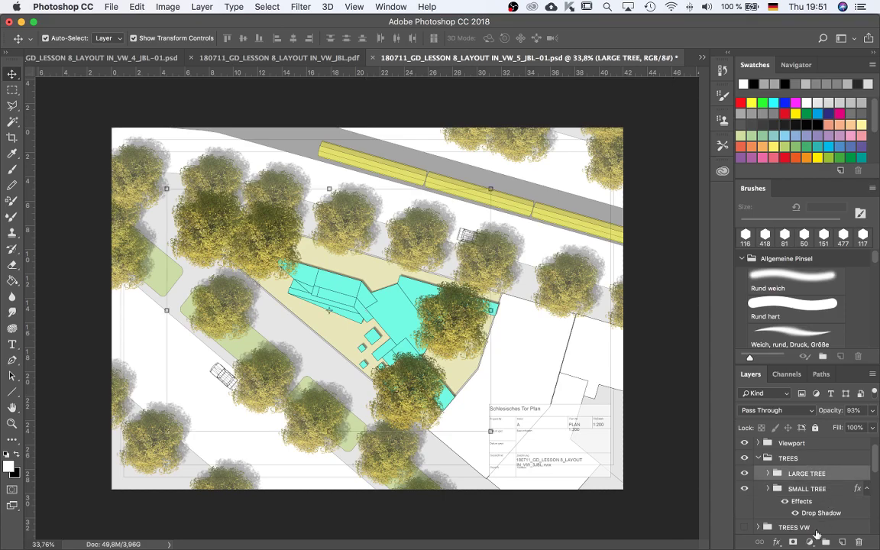
left_click(776, 542)
left_click(802, 517)
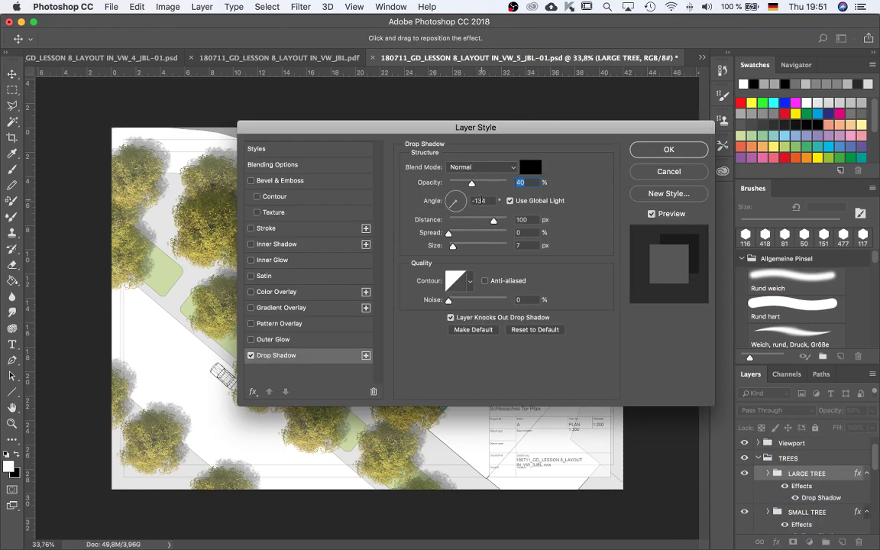
left_click_drag(496, 134, 698, 165)
Try distances of 130 px and 150 px for the large trees' drop shadow
left_click_drag(717, 249, 731, 249)
type("1")
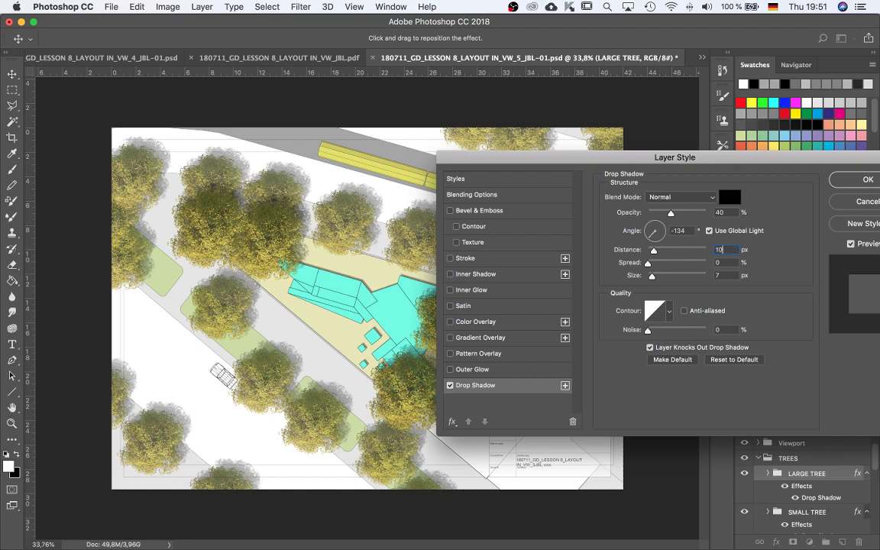
type("30")
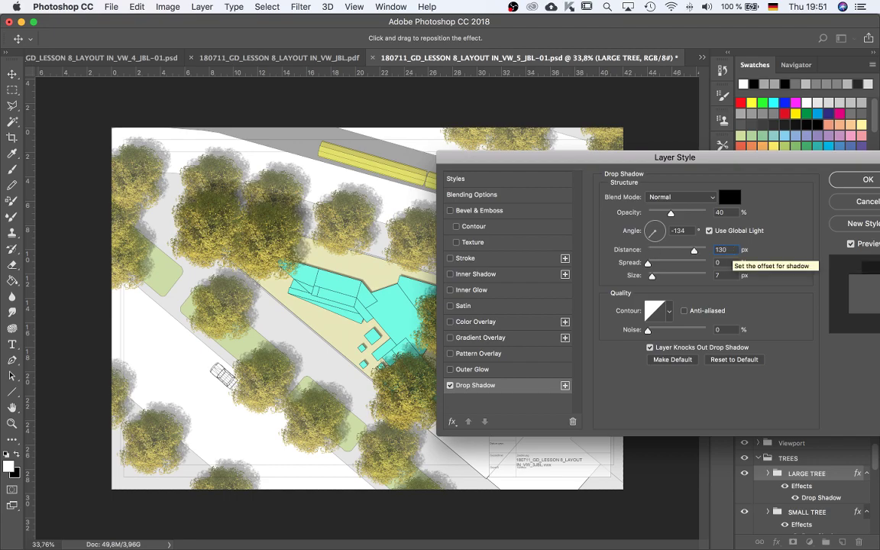
key("BackSpace")
key("BackSpace")
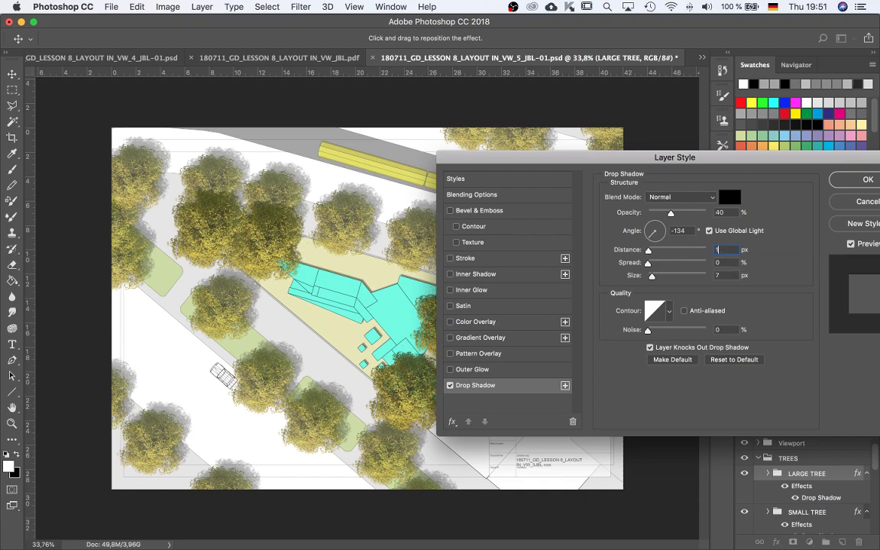
type("50")
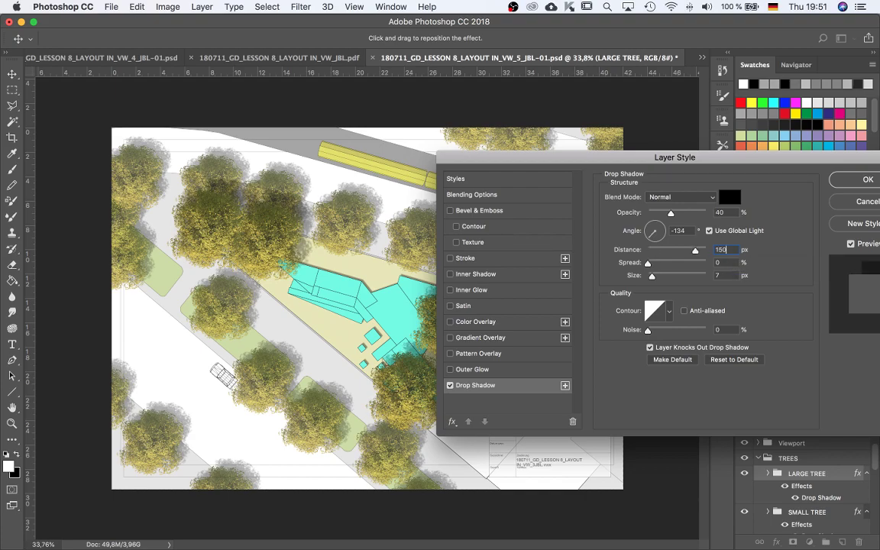
Set the large trees' drop shadow distance to 200 px and apply the layer style
key("BackSpace")
key("BackSpace")
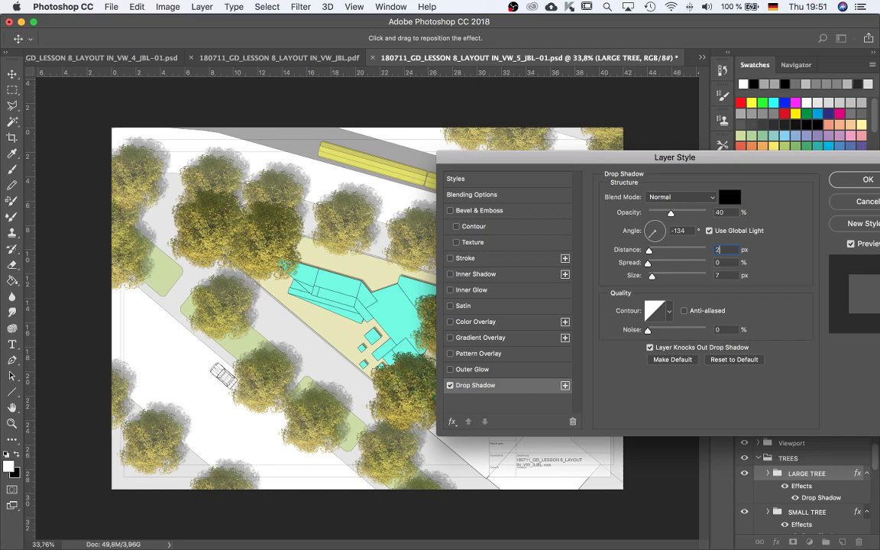
type("00")
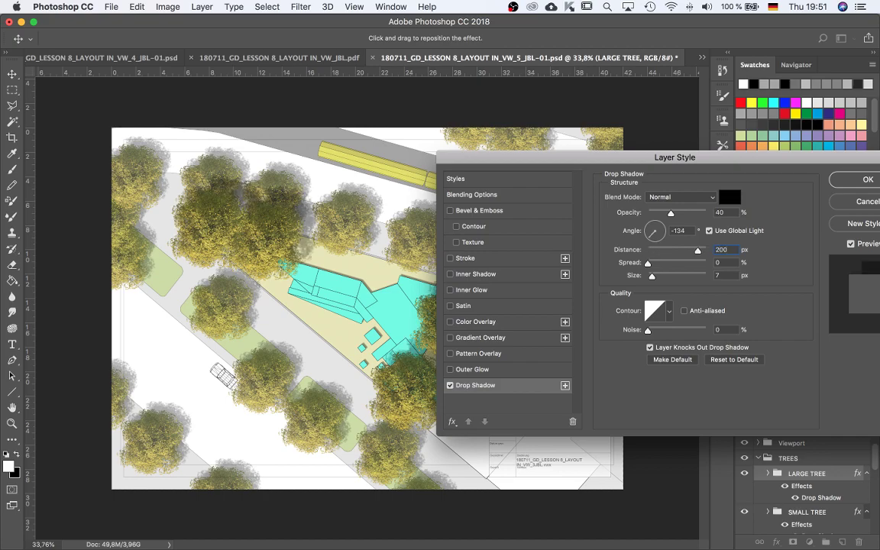
mouse_move(709, 162)
left_mouse_down()
mouse_move(584, 451)
mouse_move(559, 466)
mouse_move(558, 509)
mouse_move(520, 183)
left_mouse_up()
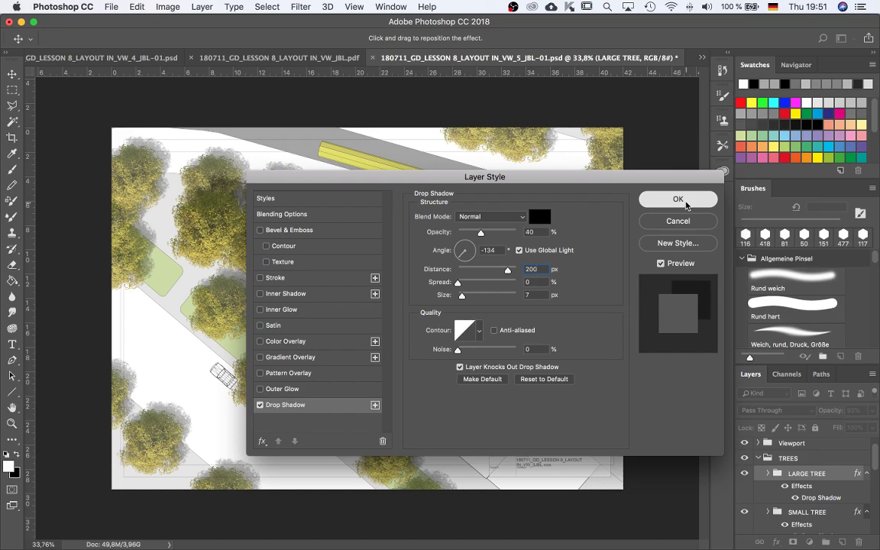
left_click(687, 205)
Identify the existing building's layer group east of the design plot by selecting the building and toggling the group's visibility off and on
scroll(489, 352, "up", 3)
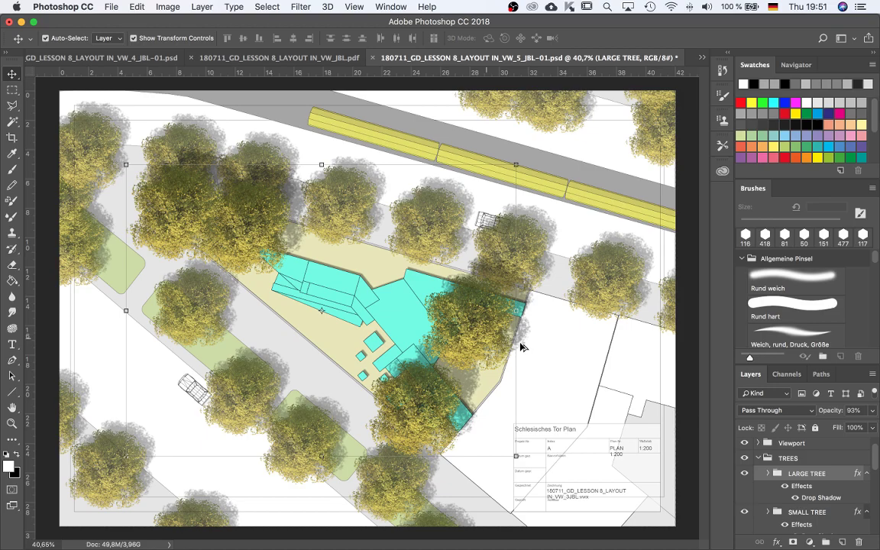
scroll(520, 347, "up", 3)
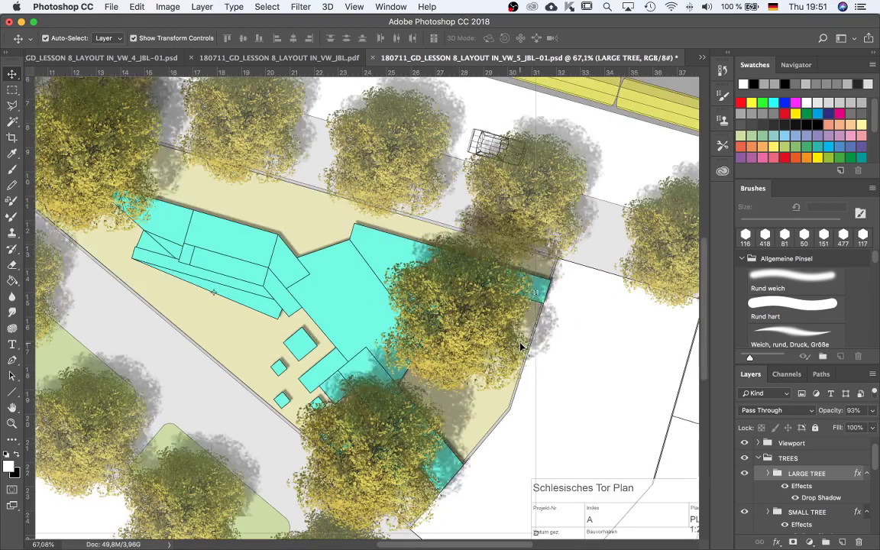
scroll(467, 331, "down", 3)
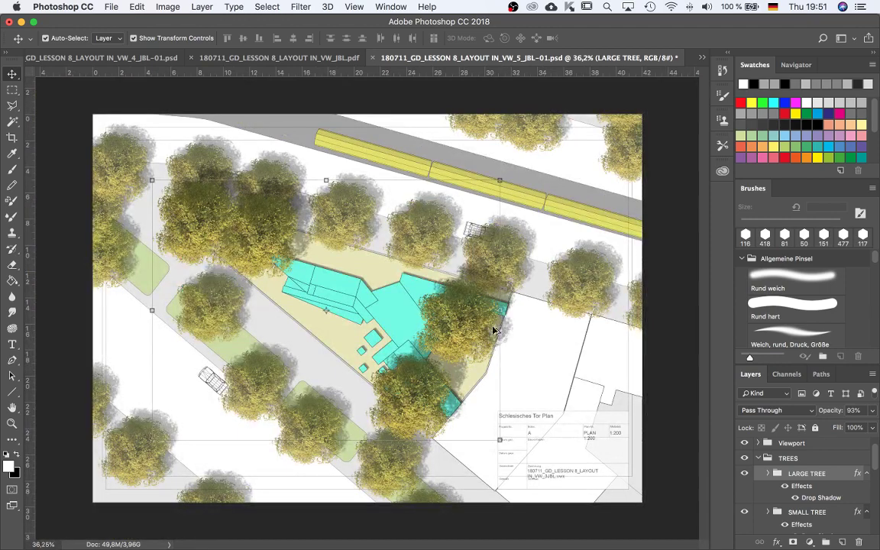
scroll(473, 347, "up", 1)
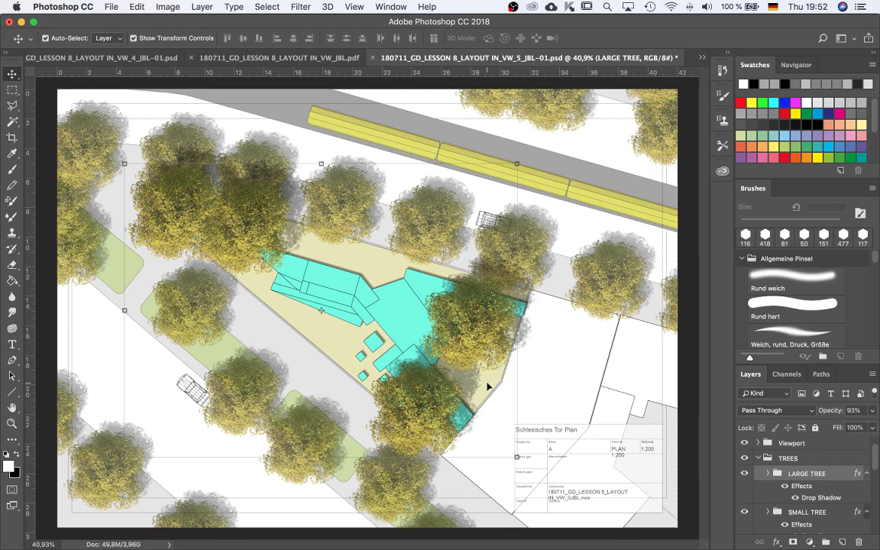
left_click(563, 364)
left_click(757, 466)
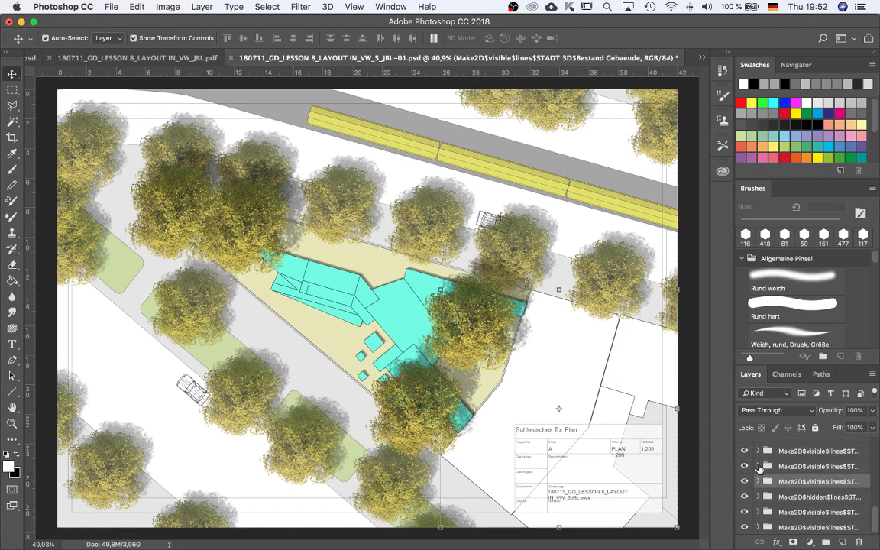
left_click(745, 481)
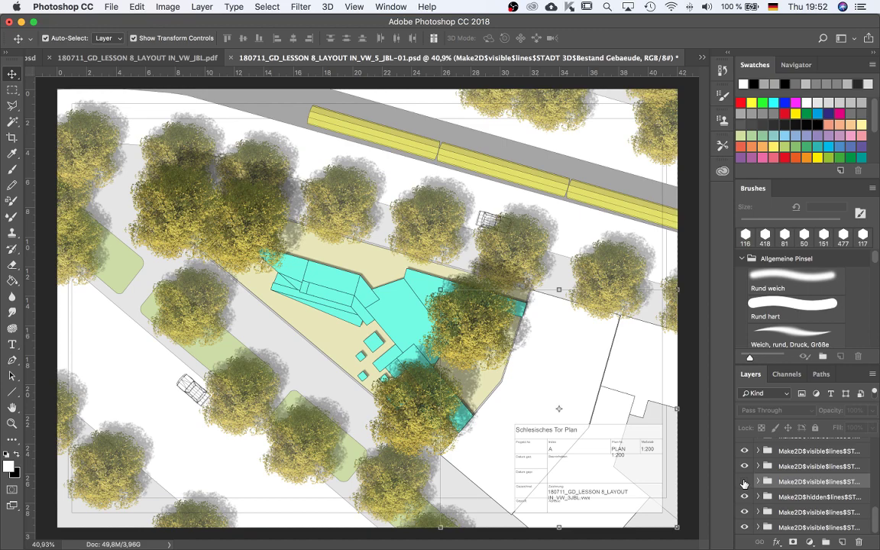
key("super+z")
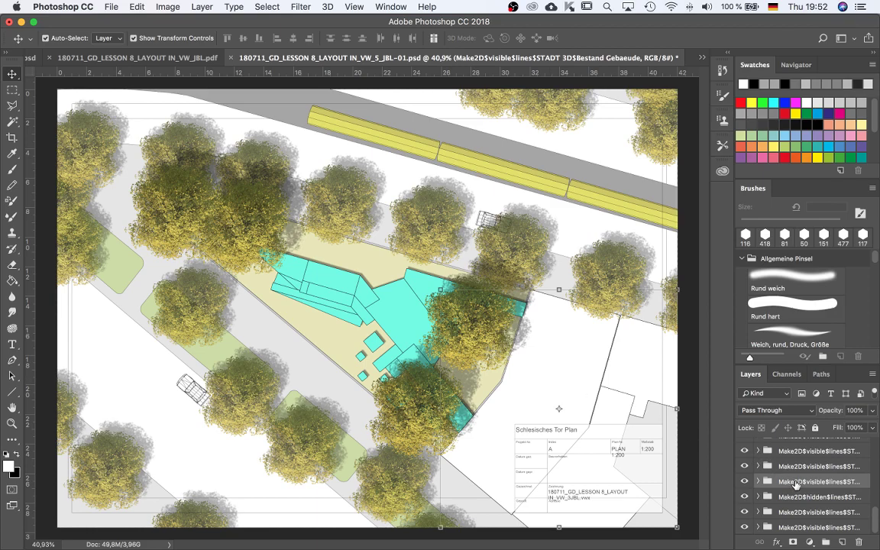
scroll(795, 489, "up", 1)
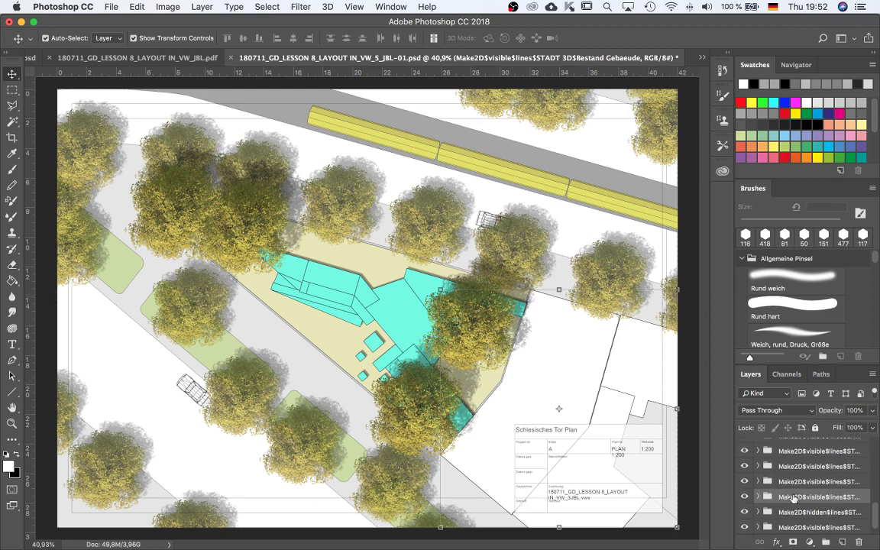
Collapse the TREES layer group and mark it with a green color label
left_click(394, 412)
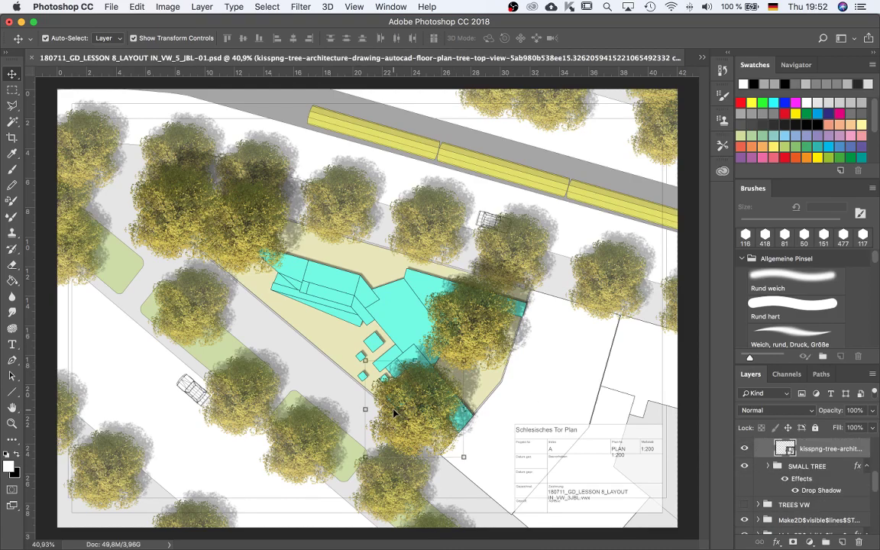
scroll(802, 497, "up", 5)
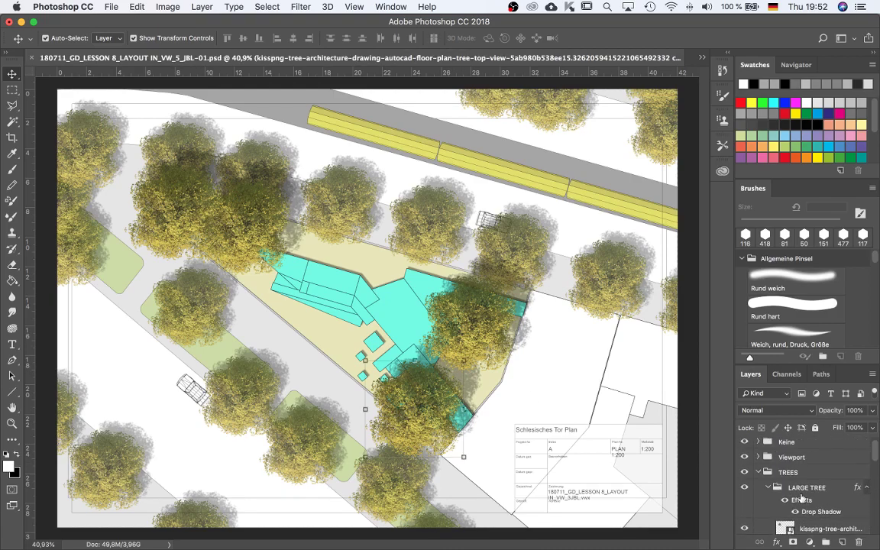
left_click(788, 473)
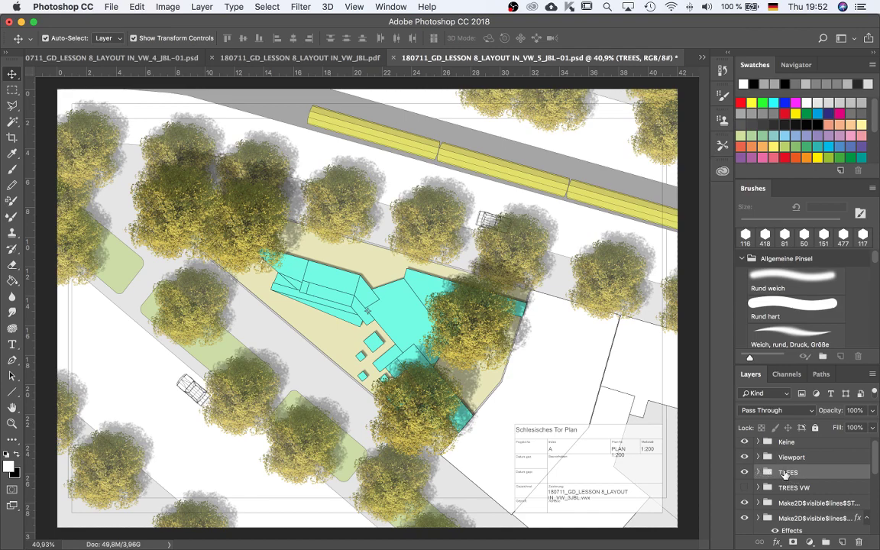
right_click(844, 473)
left_click(779, 501)
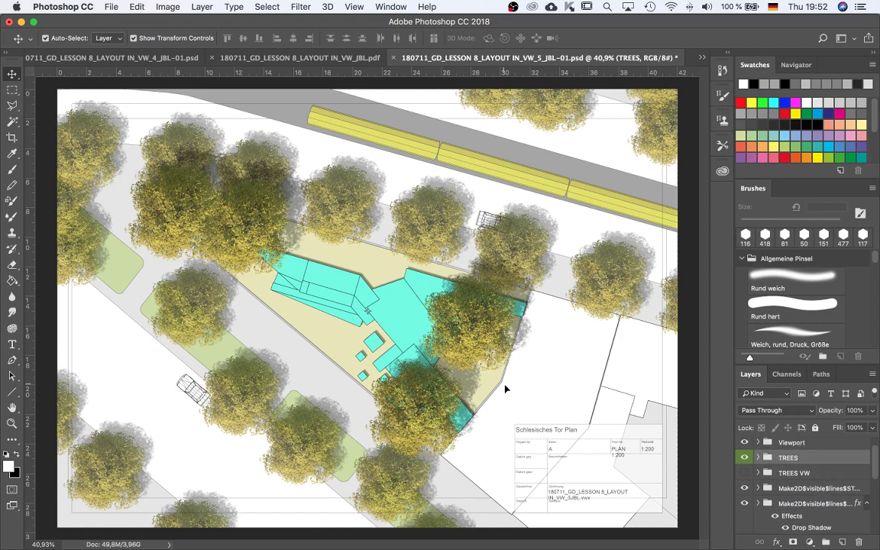
Move the layer group of the existing building east of the design plot above the TREES group
left_click(512, 410)
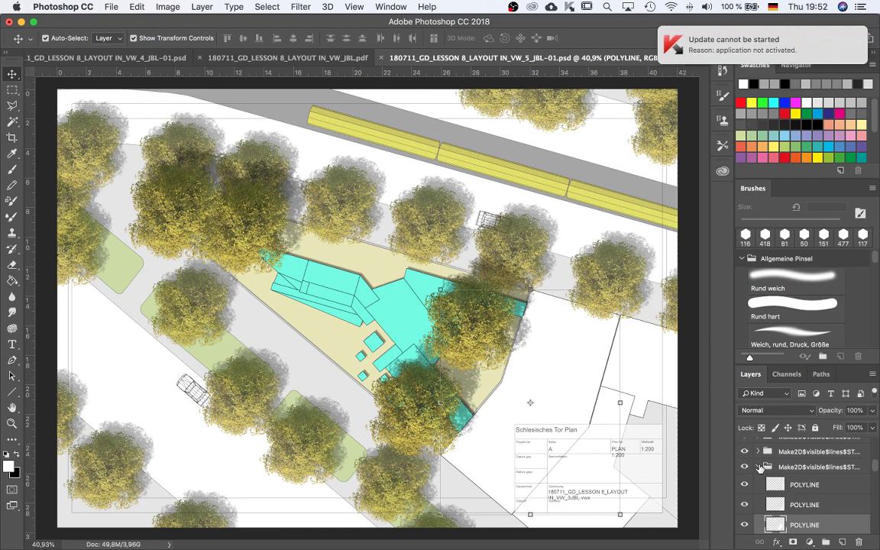
left_click(808, 483)
right_click(808, 490)
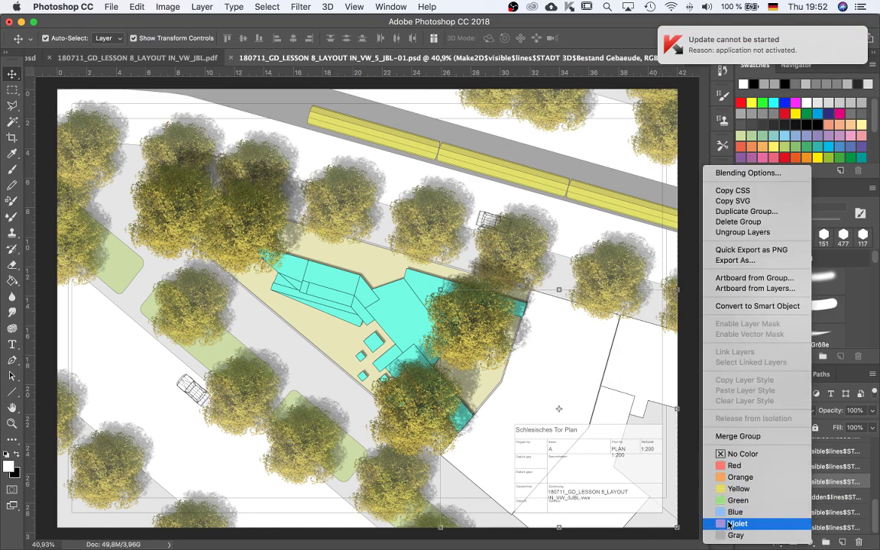
left_click(768, 510)
left_click_drag(768, 510, 798, 470)
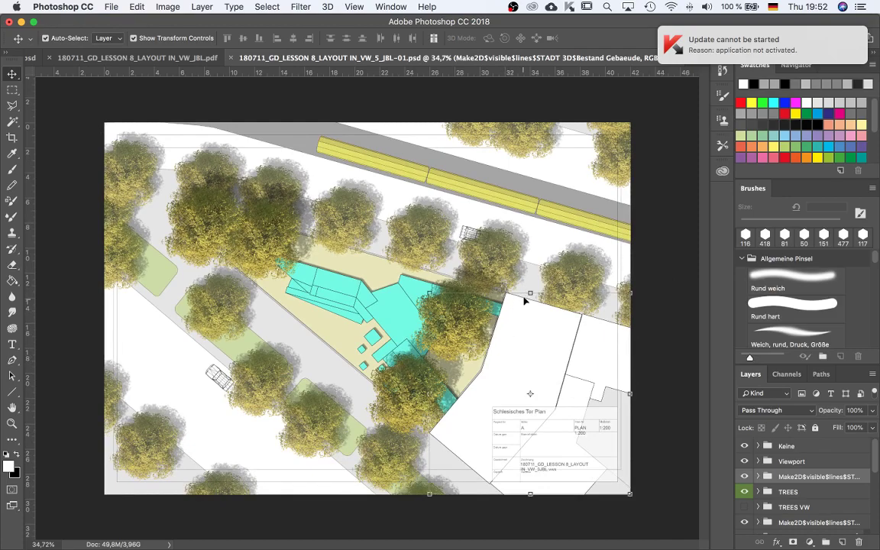
Identify the layer group of the green strips along the path by selecting a strip, toggling the group's visibility and checking its contents
scroll(571, 329, "up", 2)
scroll(450, 289, "down", 3)
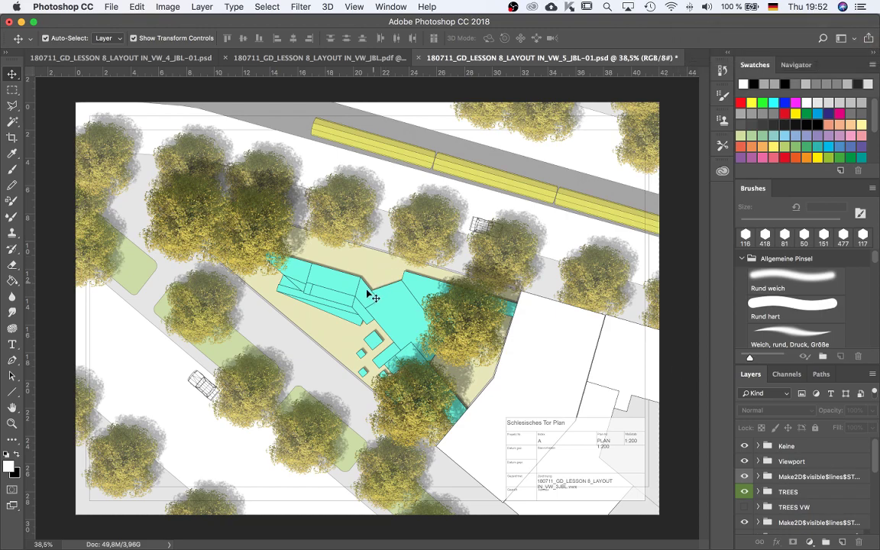
scroll(202, 357, "up", 2)
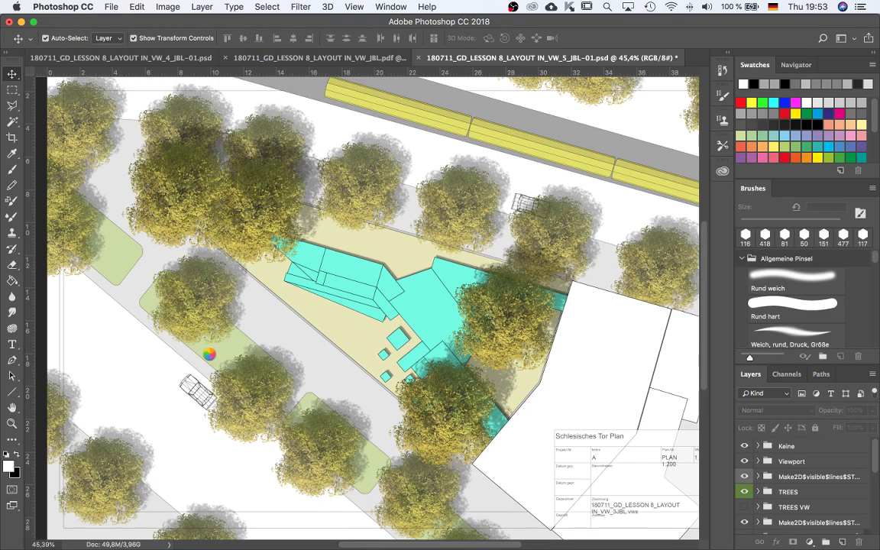
scroll(208, 354, "up", 4)
left_click(213, 360)
scroll(530, 369, "down", 2)
left_click(759, 488)
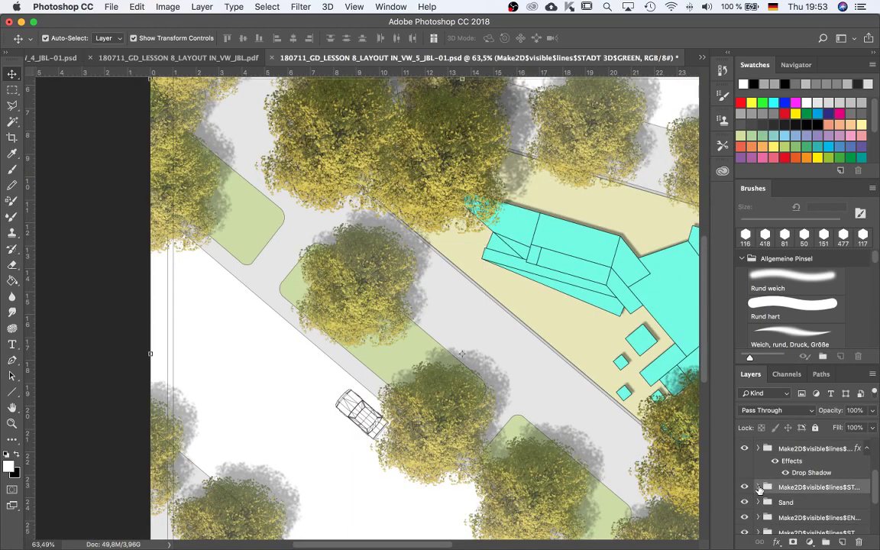
left_click(744, 488)
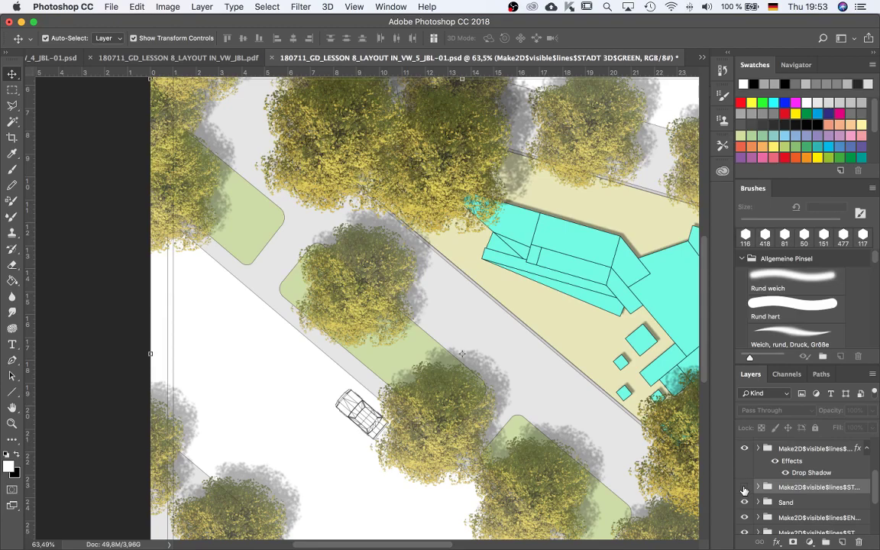
left_click(744, 488)
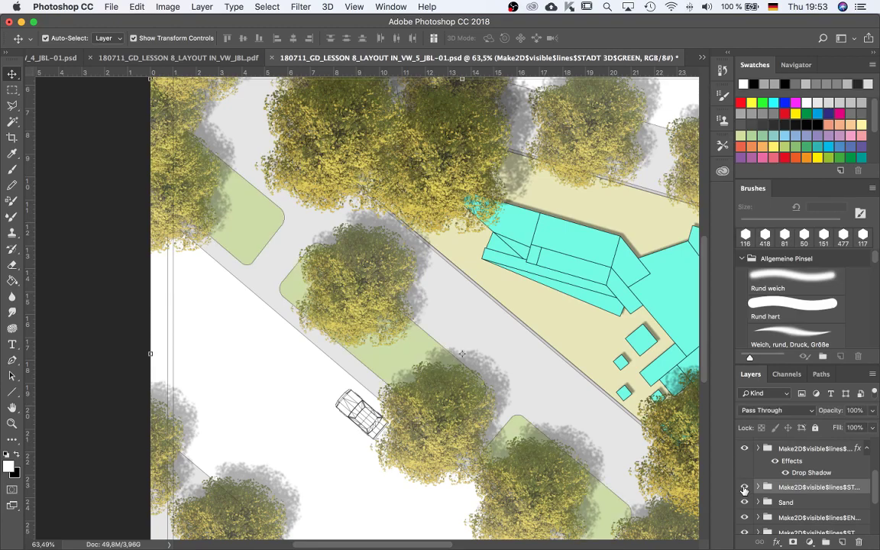
left_click(757, 486)
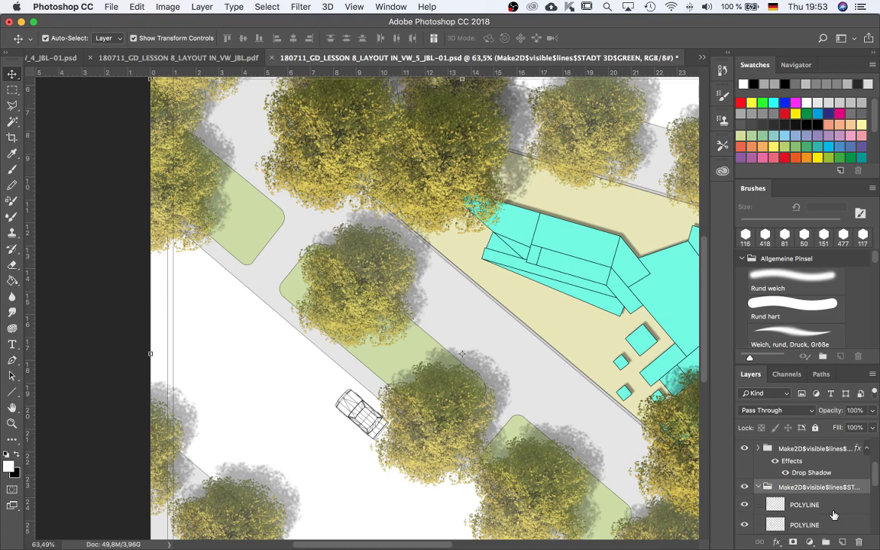
left_click(758, 487)
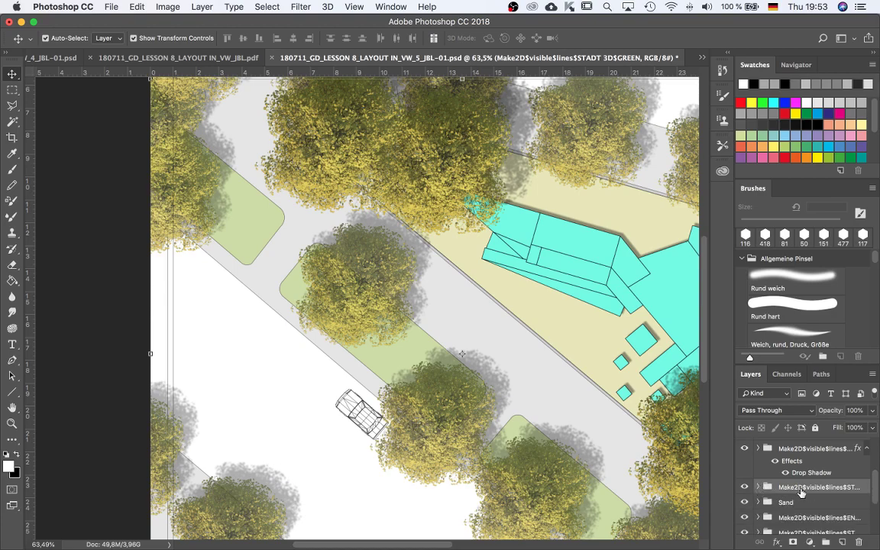
Add an inner shadow with 9% choke and 6 px size to the green strips' layer group
left_click(776, 541)
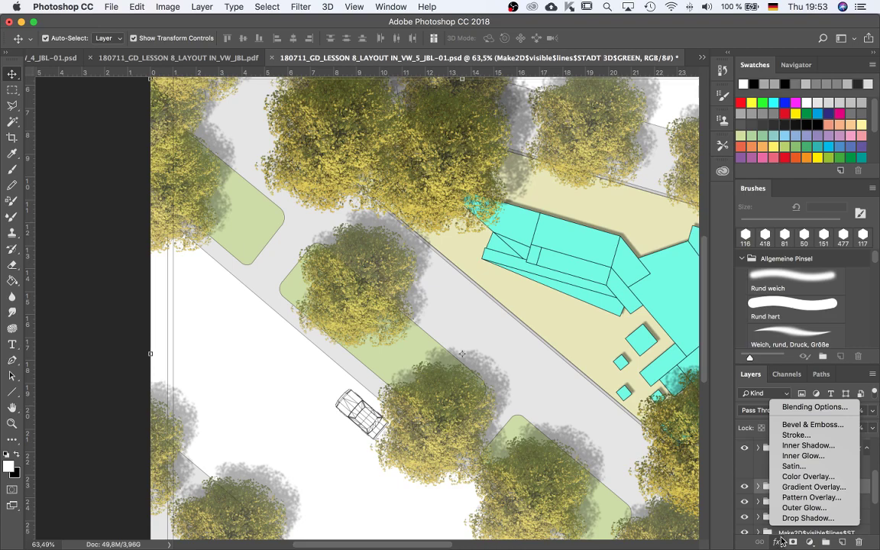
left_click(825, 446)
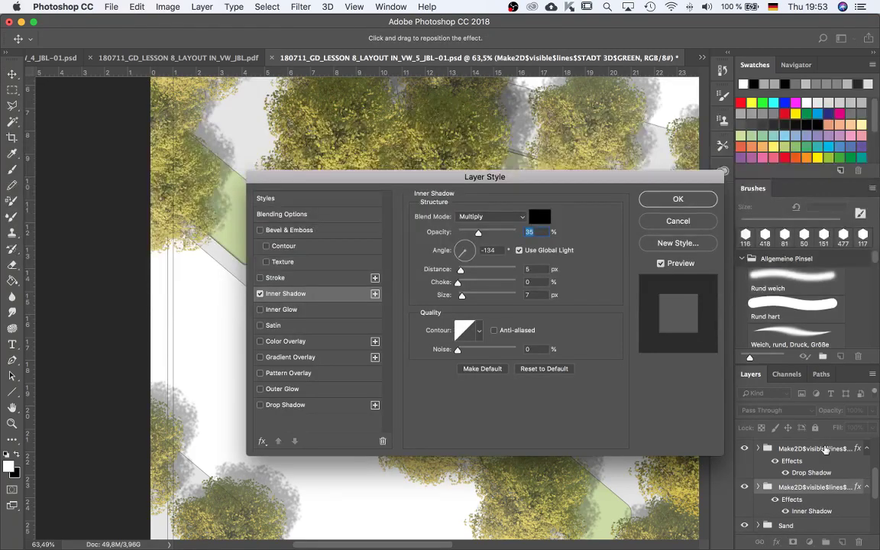
left_click_drag(484, 177, 481, 522)
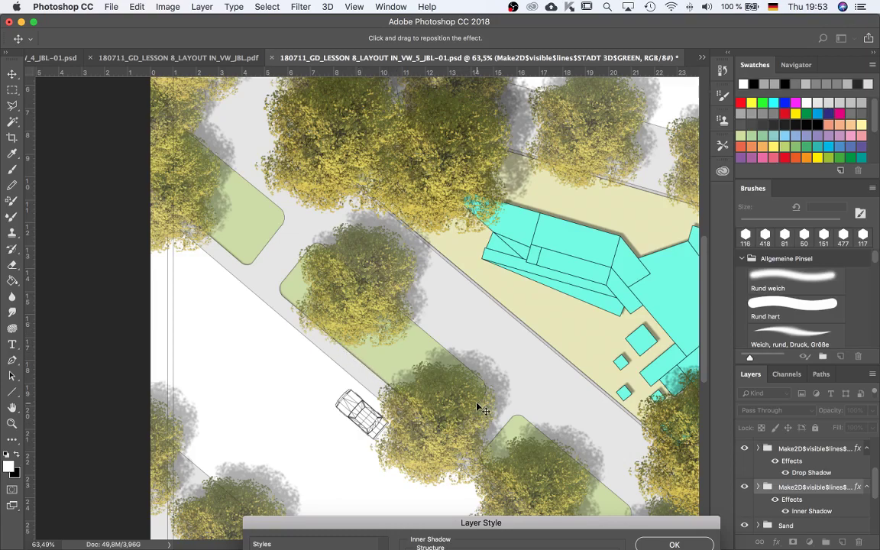
left_click_drag(486, 529, 415, 192)
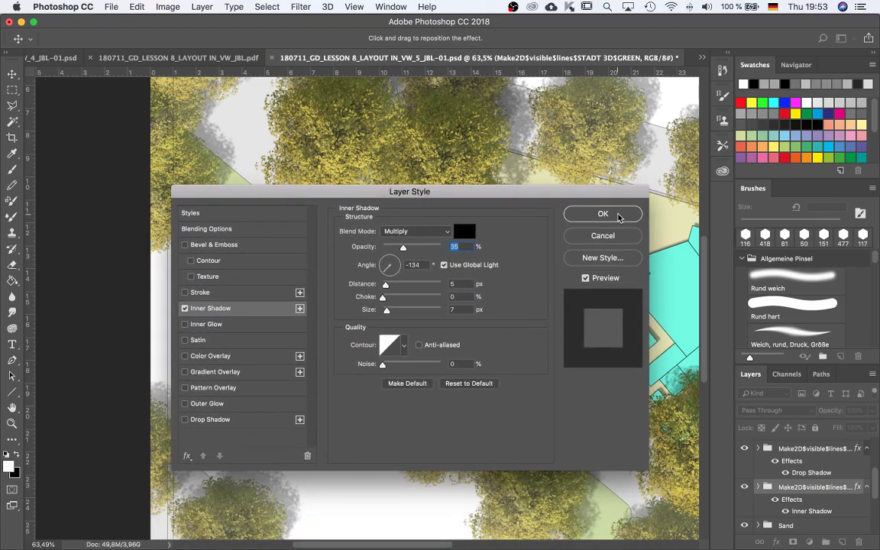
left_click_drag(536, 194, 735, 74)
left_click_drag(614, 63, 629, 46)
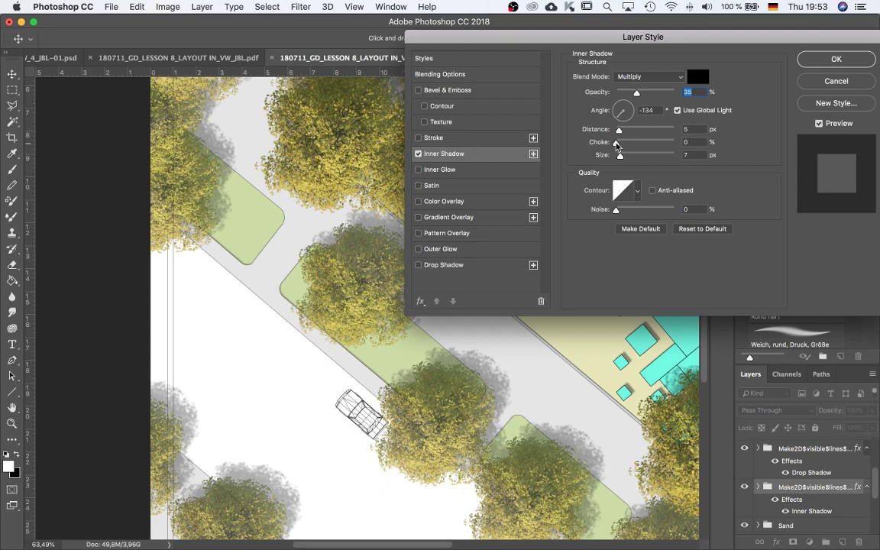
mouse_move(616, 143)
left_mouse_down()
mouse_move(647, 149)
mouse_move(621, 145)
mouse_move(626, 157)
mouse_move(647, 160)
mouse_move(615, 159)
mouse_move(622, 161)
mouse_move(621, 143)
mouse_move(634, 148)
mouse_move(622, 146)
left_mouse_up()
key("Return")
Select the Sand layer group and apply an inner shadow with 5 px distance, 9% choke and 6 px size
scroll(330, 337, "down", 5)
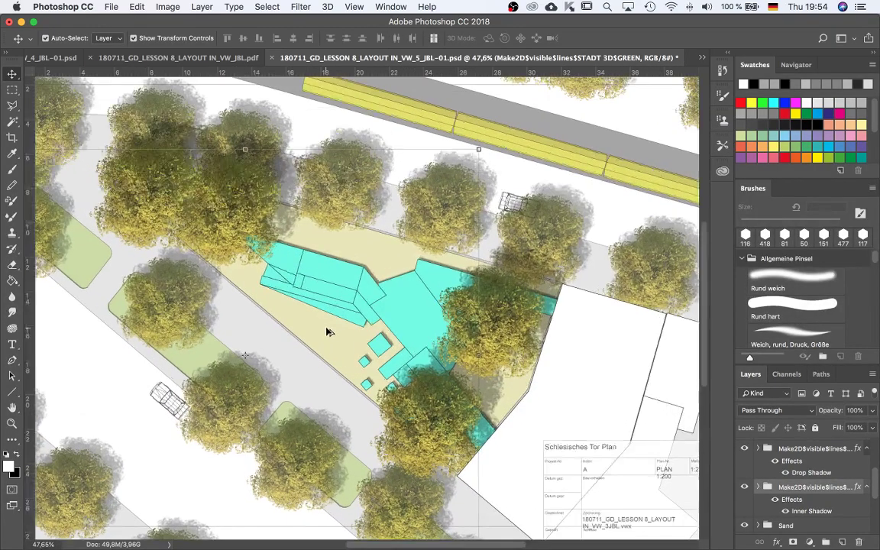
left_click(329, 331)
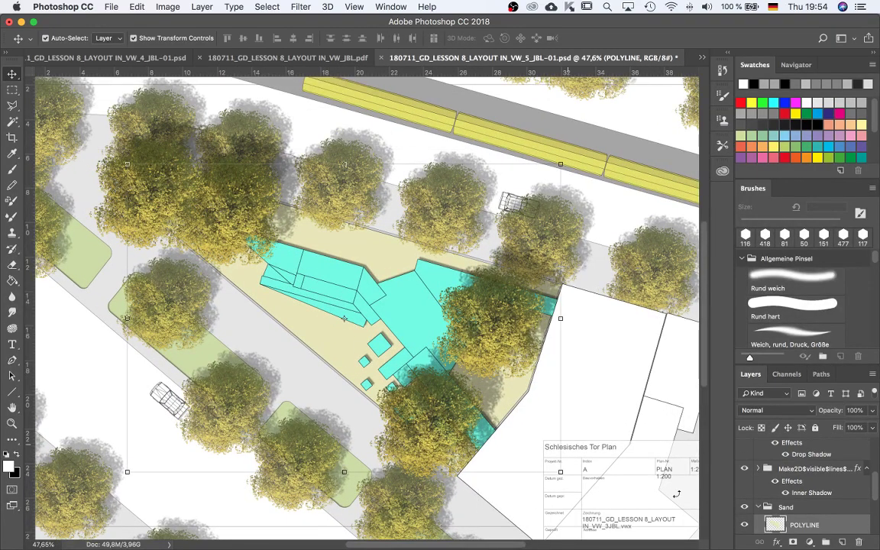
left_click(759, 507)
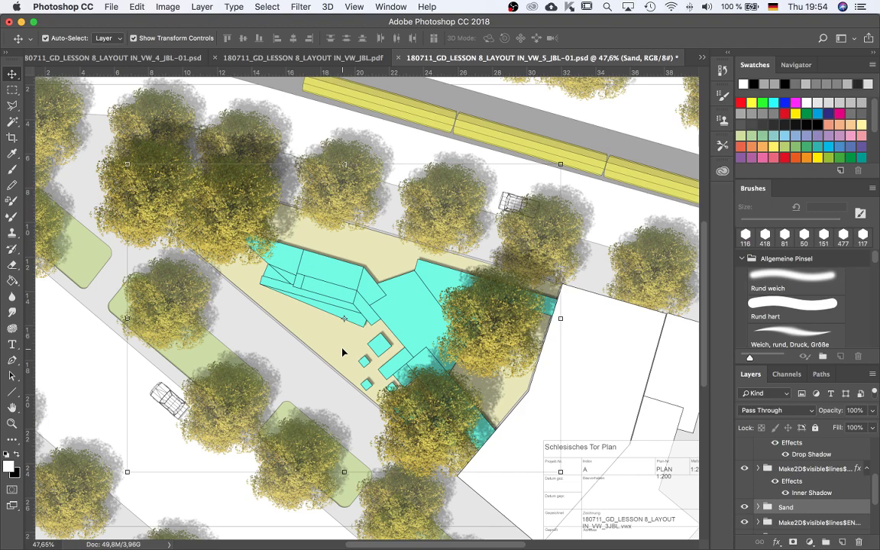
key("Down")
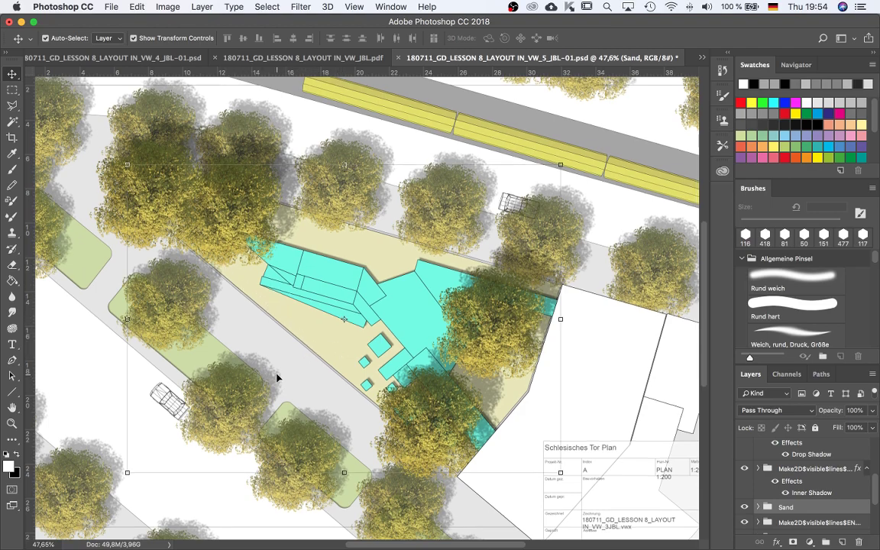
left_click(776, 542)
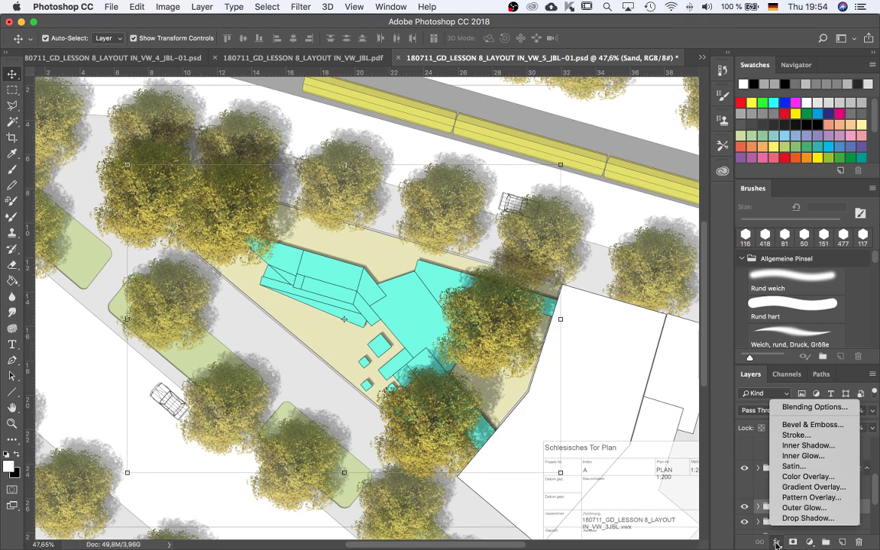
left_click(808, 444)
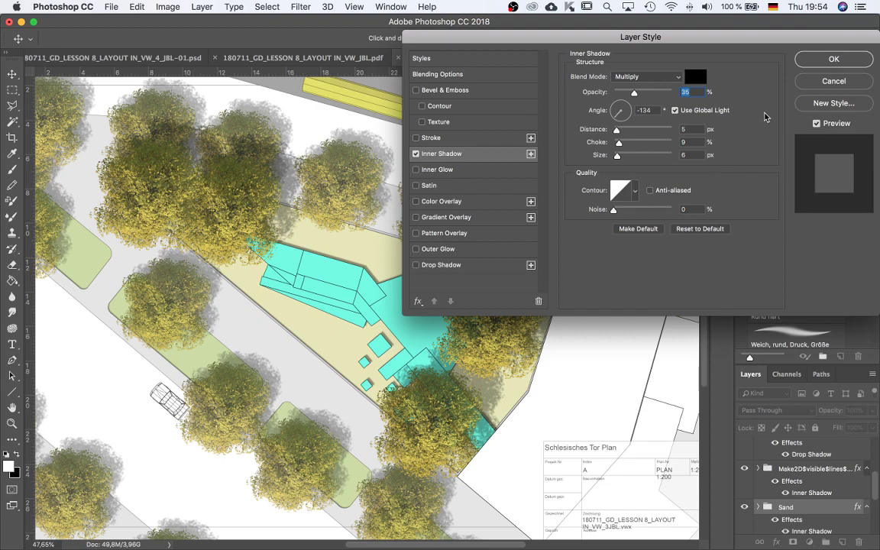
key("Return")
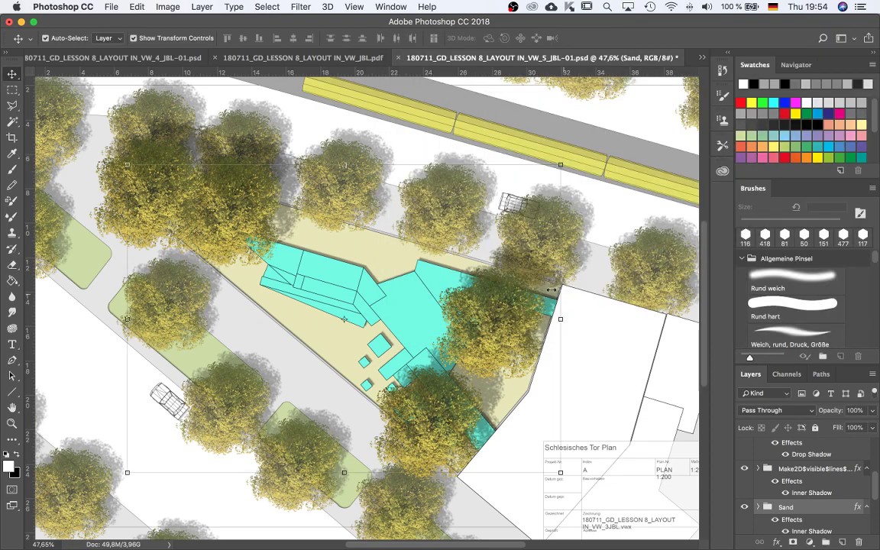
Add a drop shadow with 124 px distance to the Bestand Bahn layer group of the grey railway strip
key("super+minus")
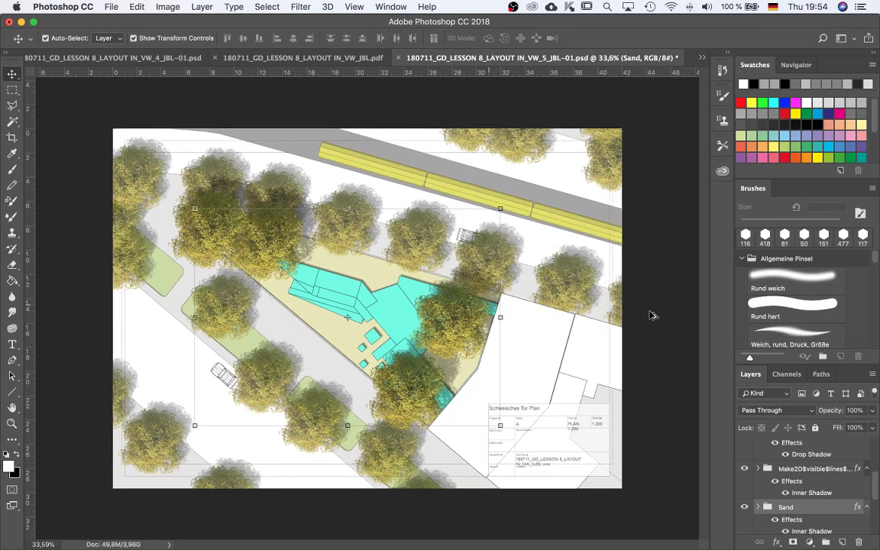
key("super+minus")
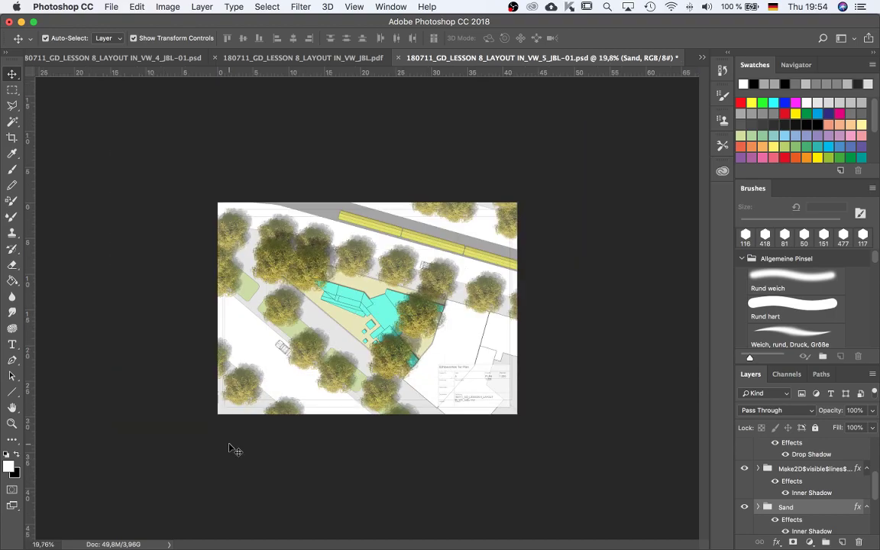
left_click(230, 448)
key("super+plus")
scroll(247, 349, "down", 2)
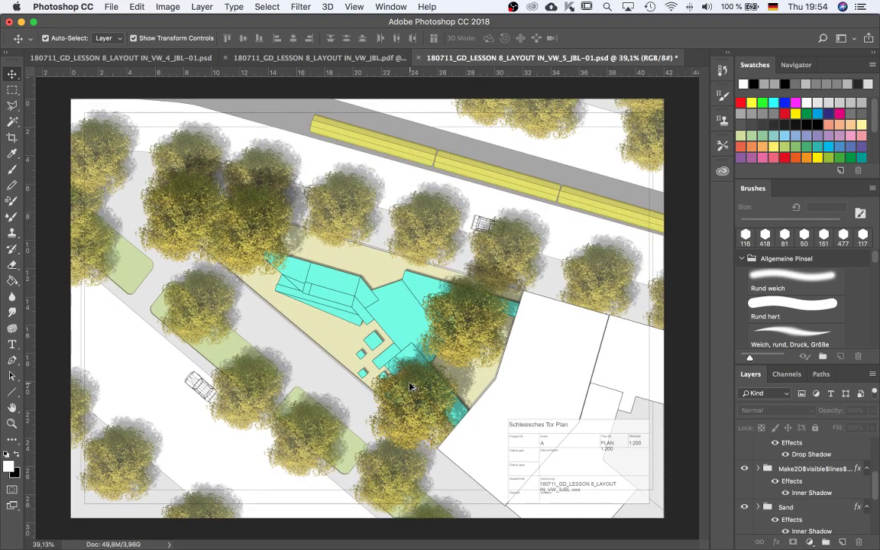
scroll(533, 407, "down", 4)
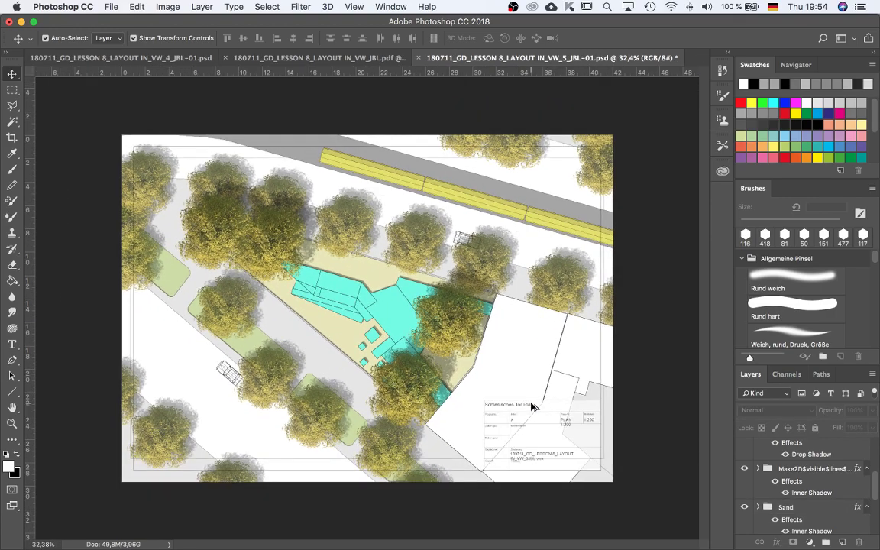
left_click(476, 185)
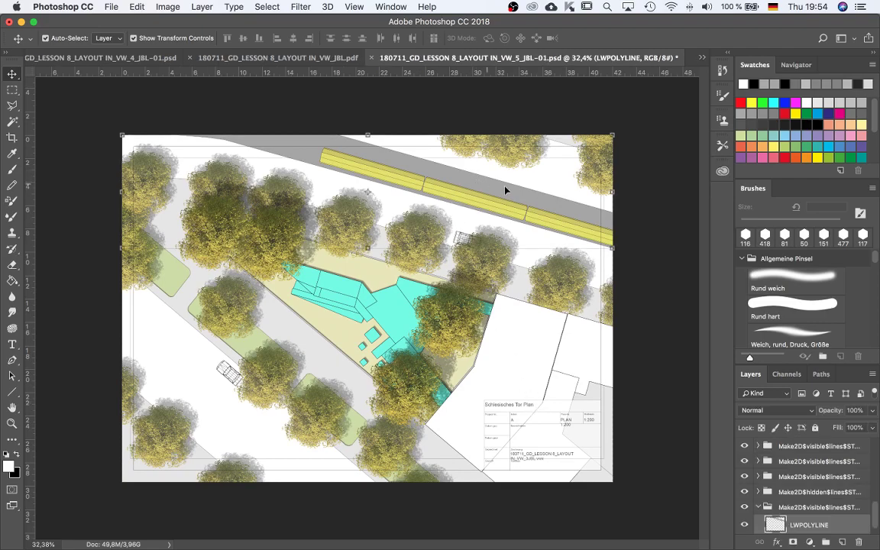
left_click(684, 461)
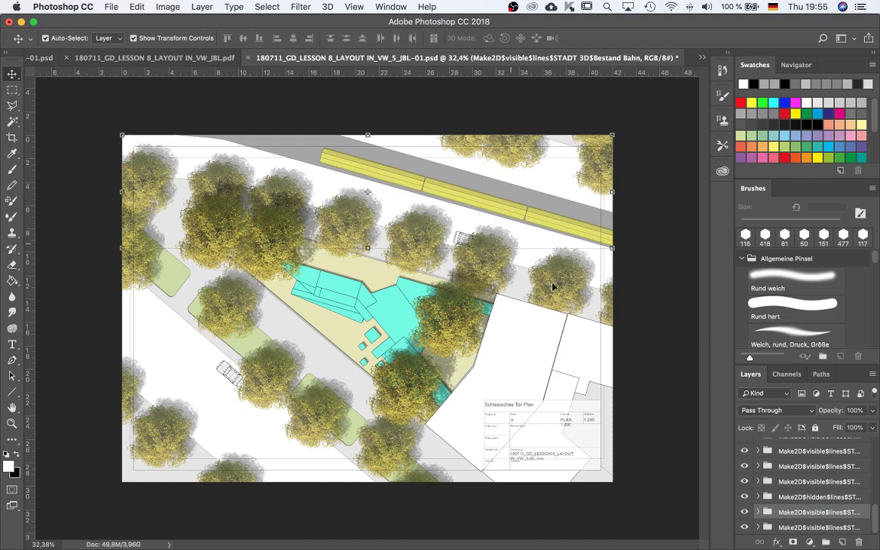
left_click(777, 542)
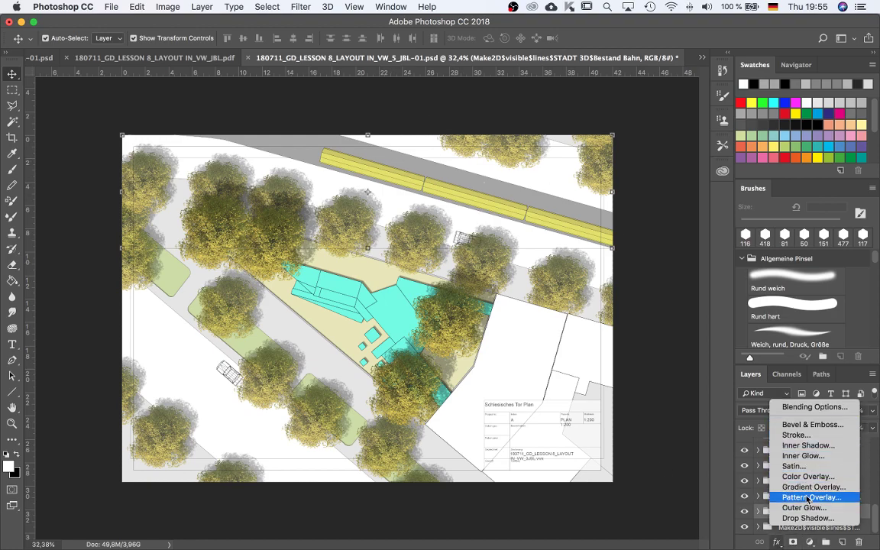
left_click(807, 518)
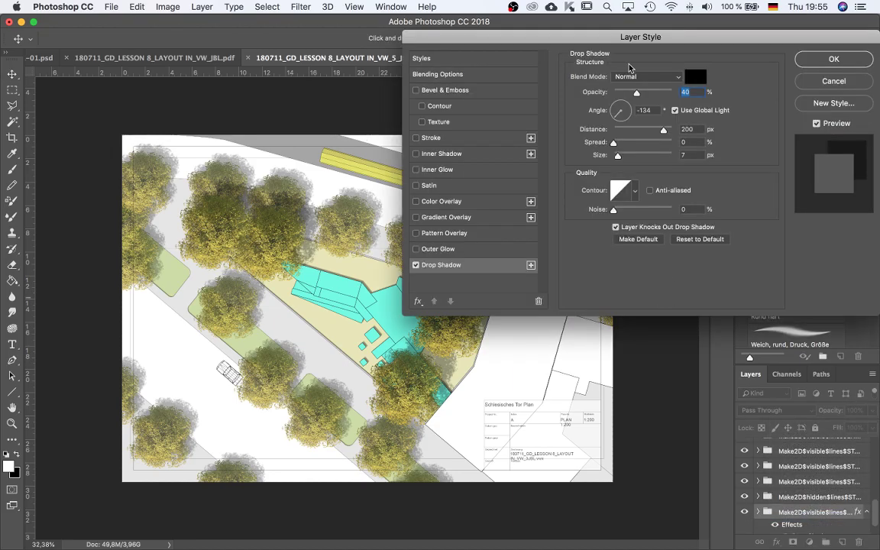
left_click_drag(651, 44, 671, 244)
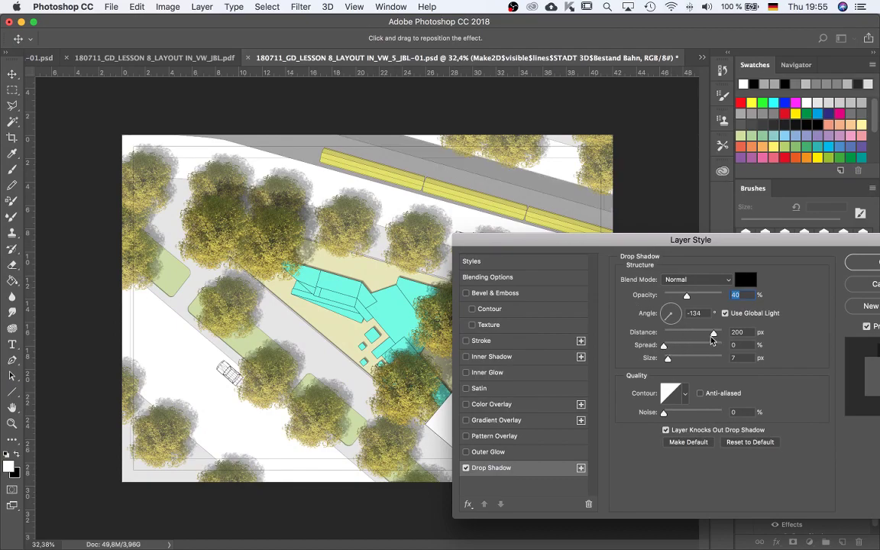
mouse_move(704, 337)
left_mouse_down()
mouse_move(695, 336)
mouse_move(709, 337)
left_mouse_up()
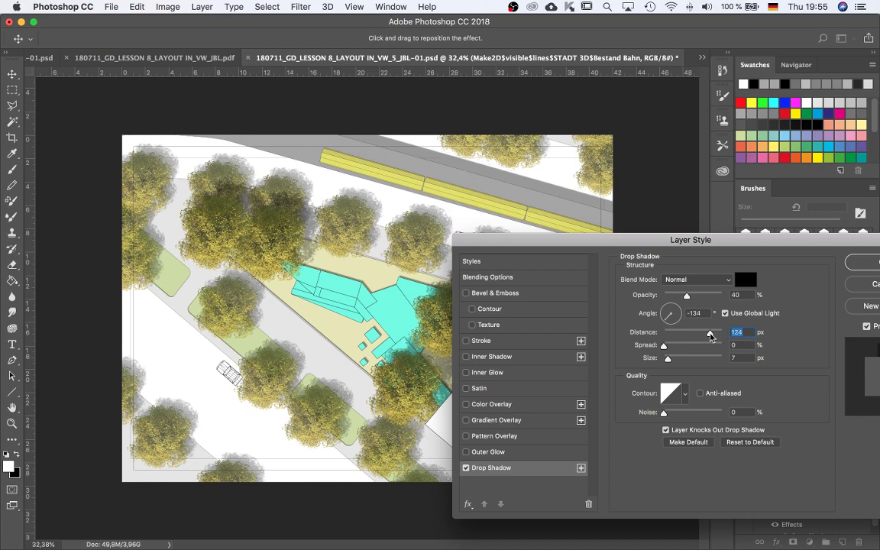
Set the opacity of the grey railway strip's drop shadow to 46% and apply the effect
mouse_move(717, 246)
left_mouse_down()
mouse_move(552, 277)
mouse_move(575, 397)
mouse_move(681, 196)
mouse_move(664, 224)
left_mouse_up()
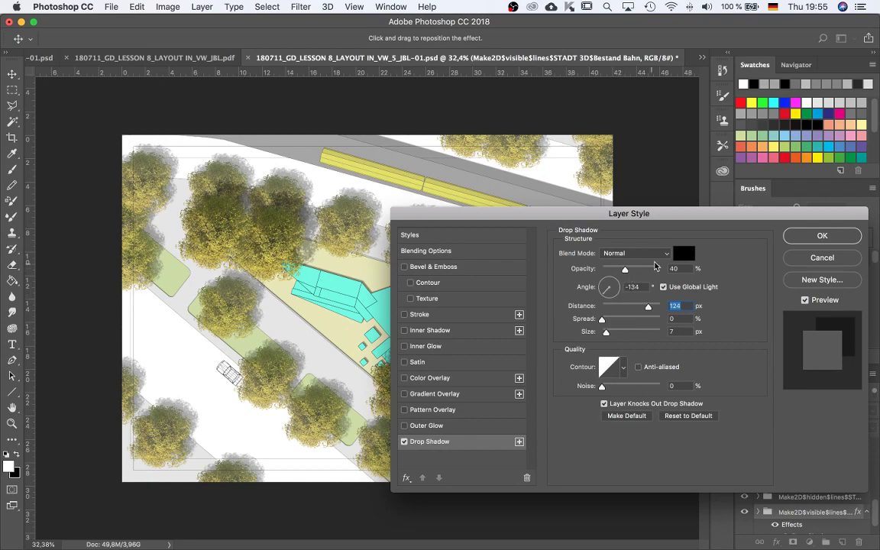
left_click(623, 272)
left_click_drag(623, 272, 628, 273)
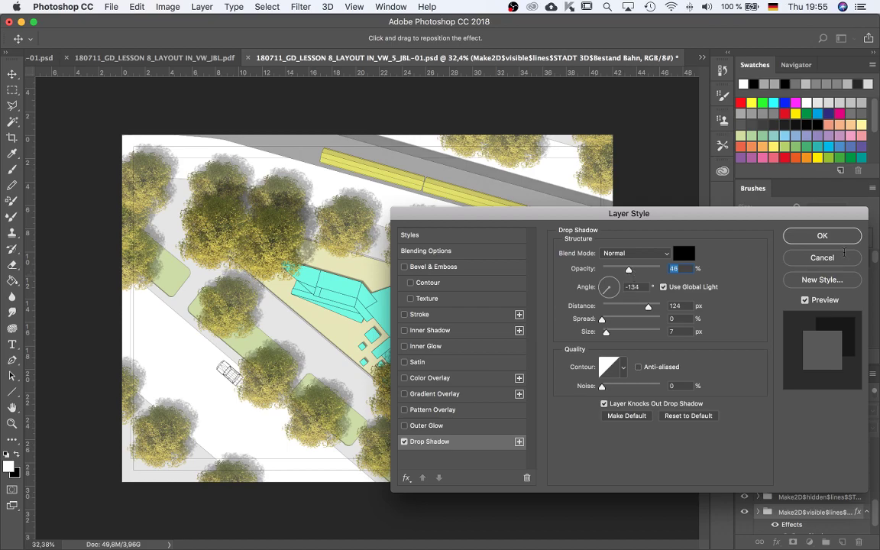
left_click(838, 237)
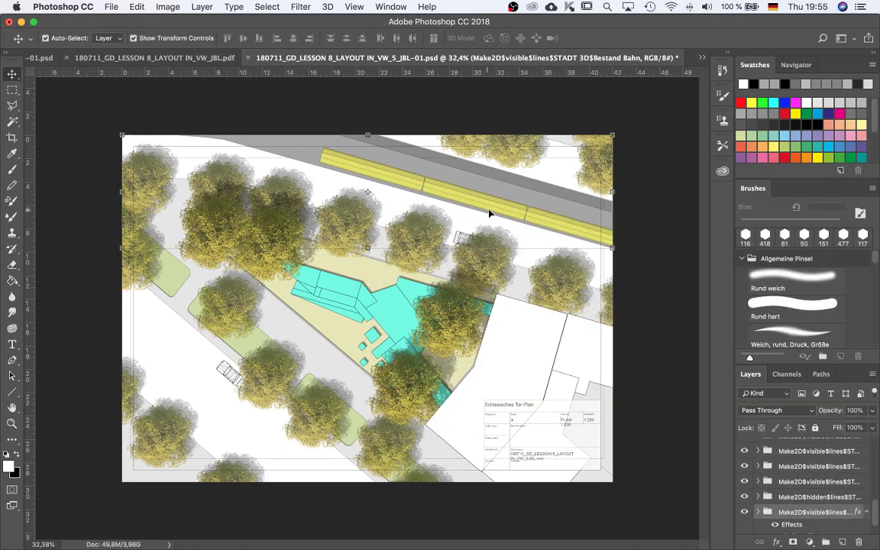
Select the BAHN layer group of the yellow train cars and check it by toggling its visibility
scroll(491, 208, "up", 2)
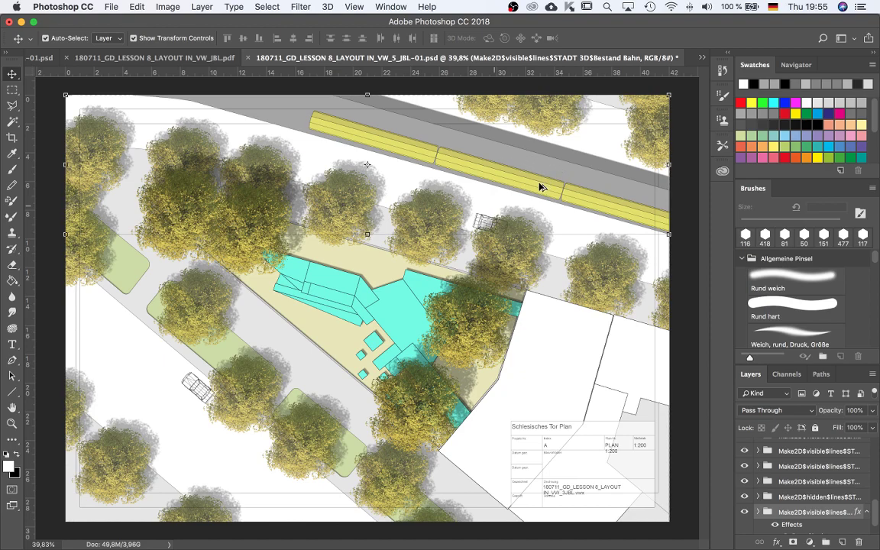
scroll(539, 187, "up", 3)
left_click(553, 166)
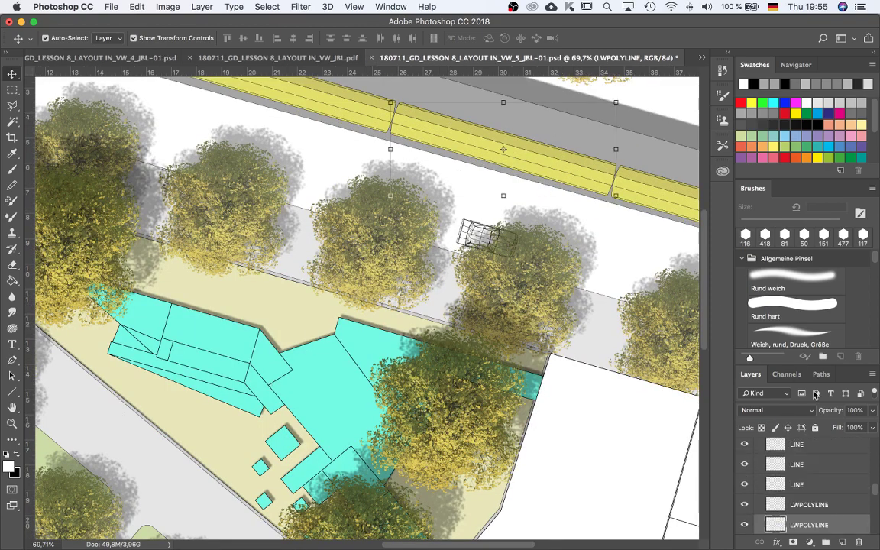
scroll(800, 496, "up", 8)
scroll(801, 500, "up", 1)
left_click(757, 455)
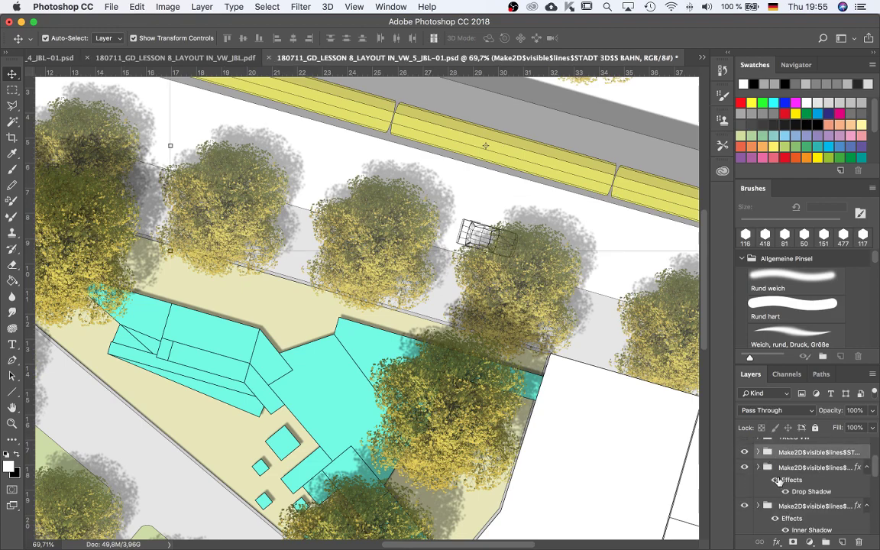
left_click(744, 455)
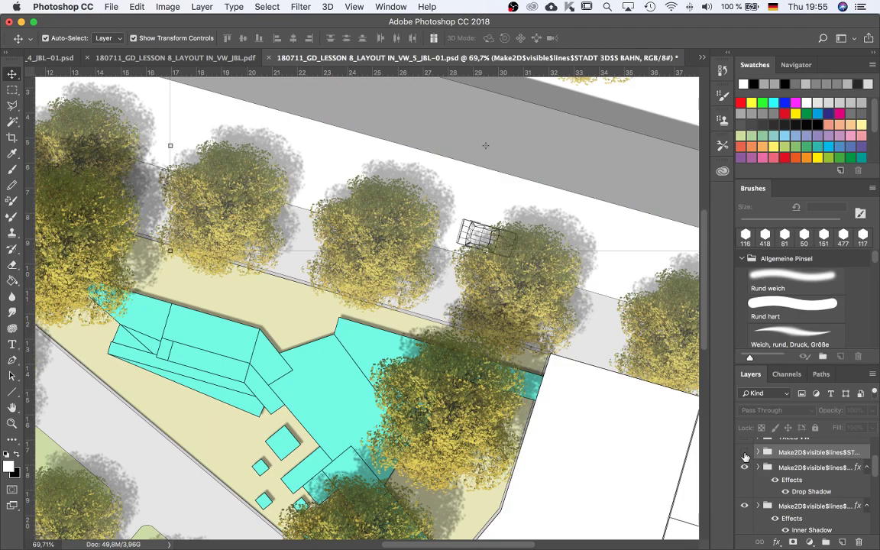
Add a drop shadow with 40% opacity and 61 px distance to the yellow train cars' layer group
left_click(777, 543)
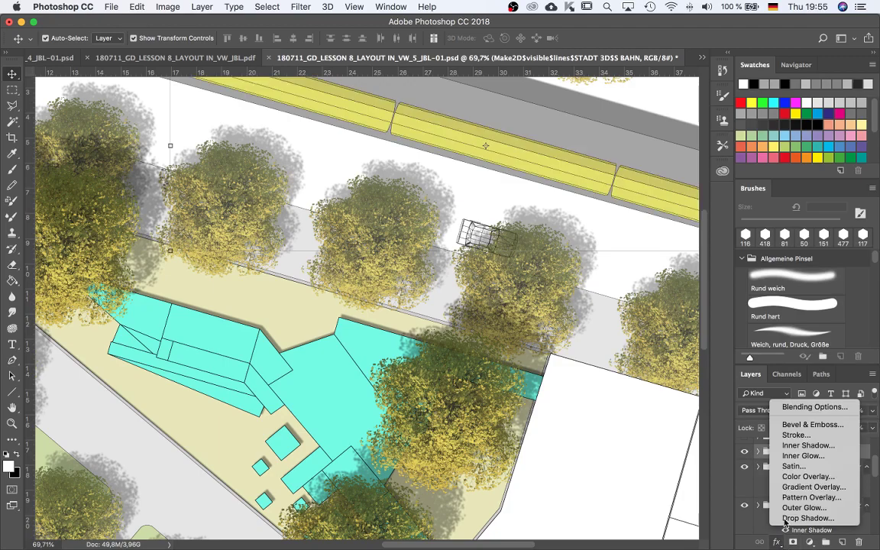
left_click(802, 517)
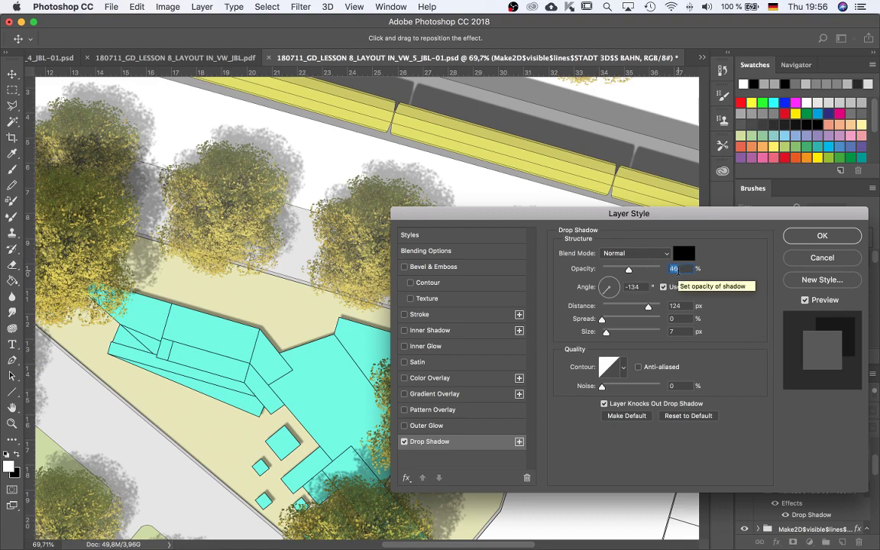
type("40")
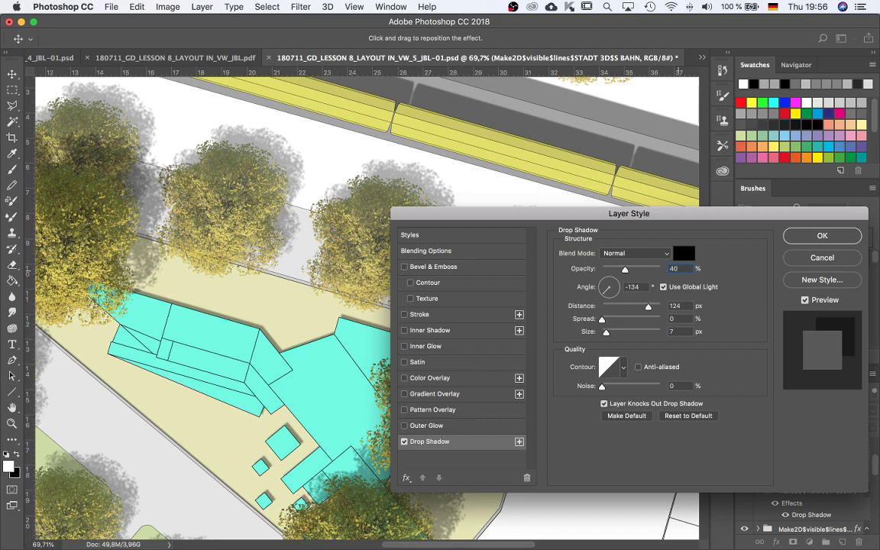
mouse_move(649, 308)
left_mouse_down()
mouse_move(624, 310)
mouse_move(631, 310)
left_mouse_up()
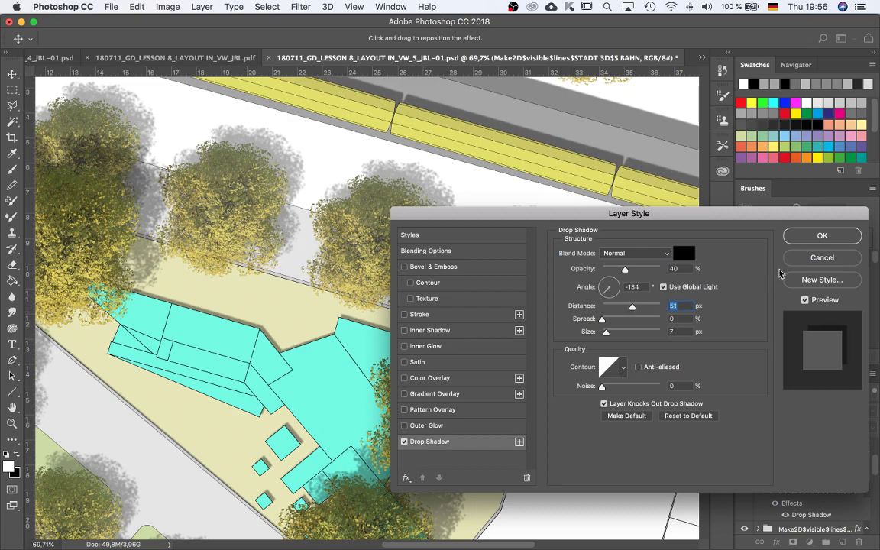
left_click(817, 236)
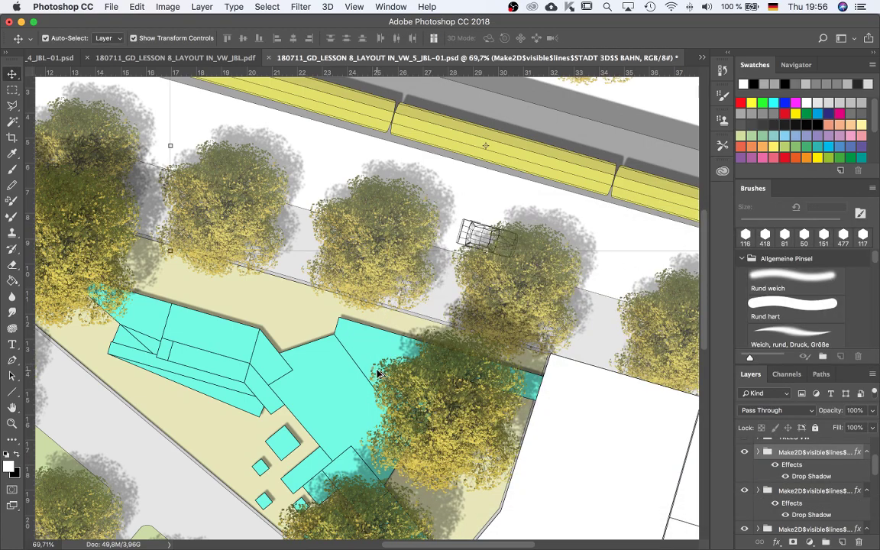
Select the sand area's polyline layer and open the Add Noise filter for it
scroll(377, 369, "down", 1)
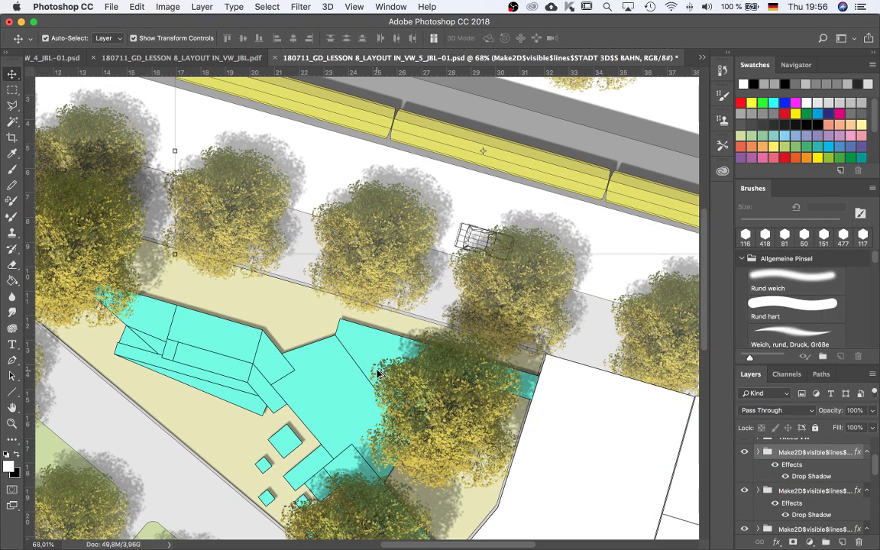
scroll(367, 370, "down", 5)
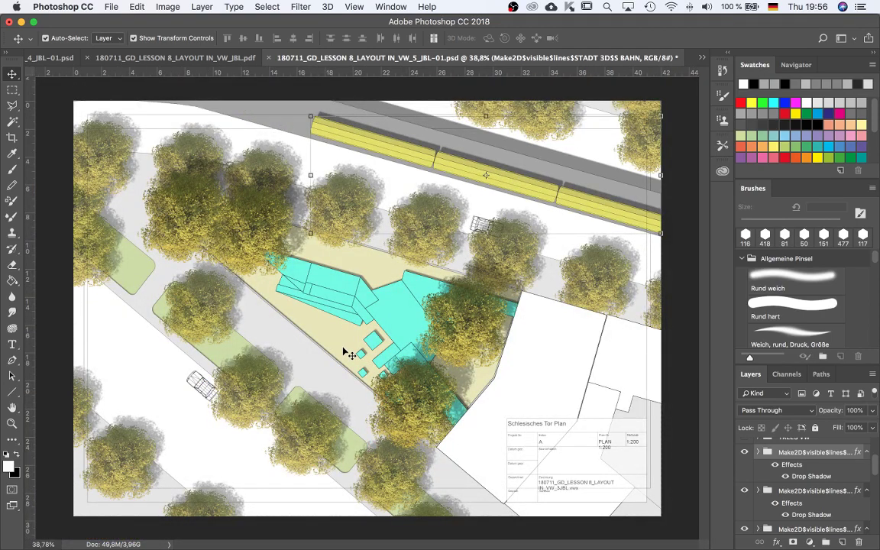
scroll(348, 354, "down", 2)
scroll(348, 353, "up", 3)
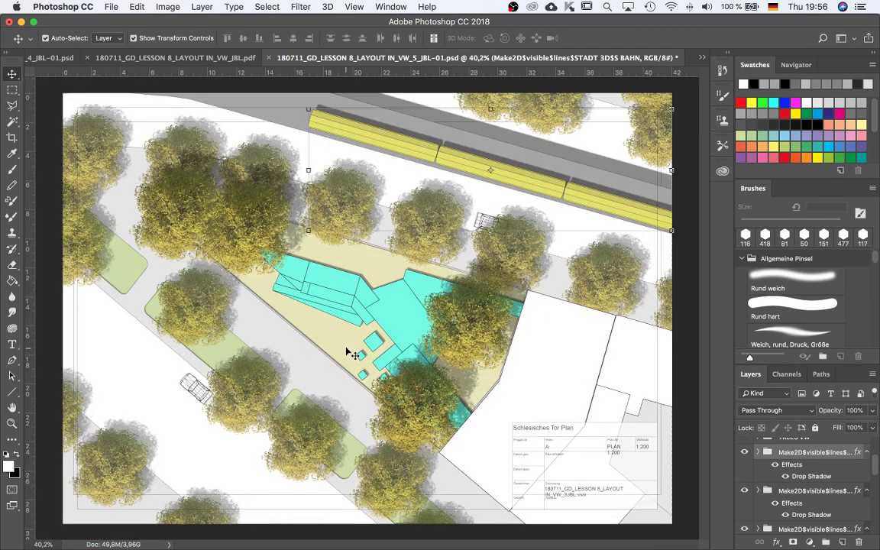
scroll(345, 345, "up", 2)
left_click(344, 342)
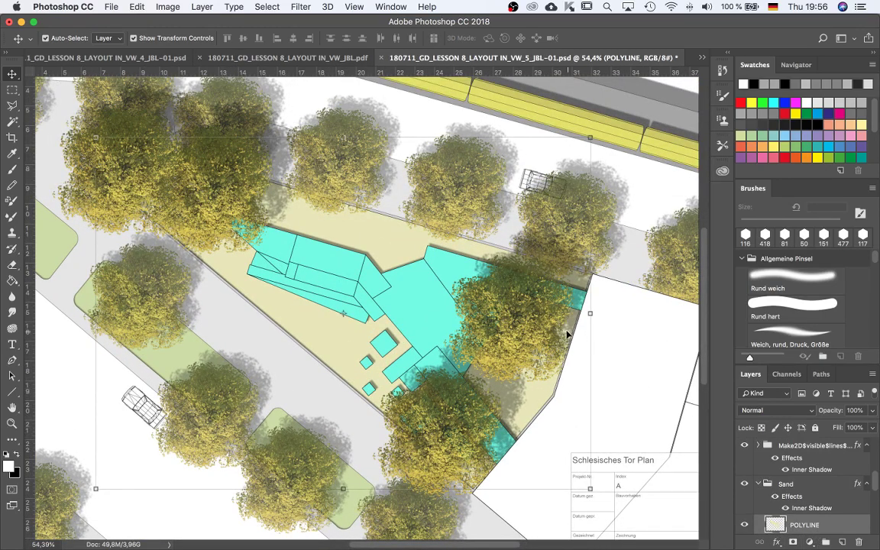
left_click(298, 8)
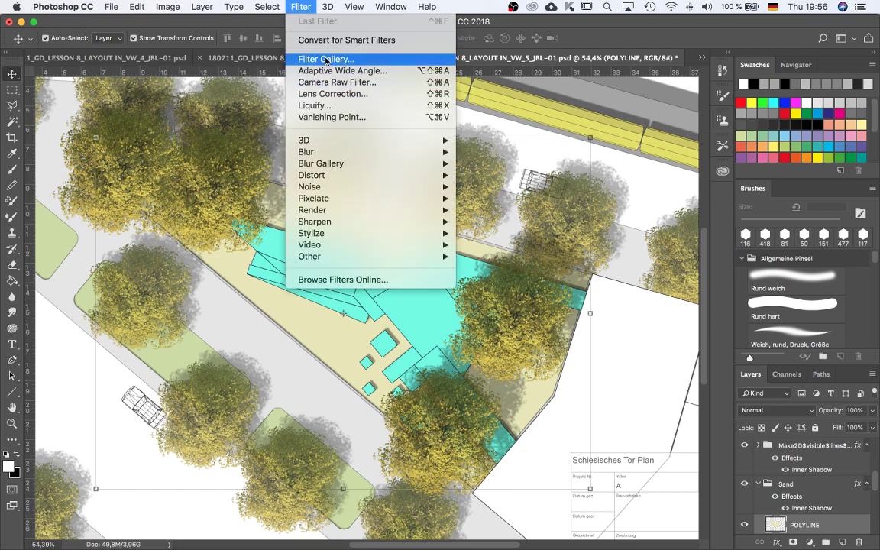
mouse_move(333, 189)
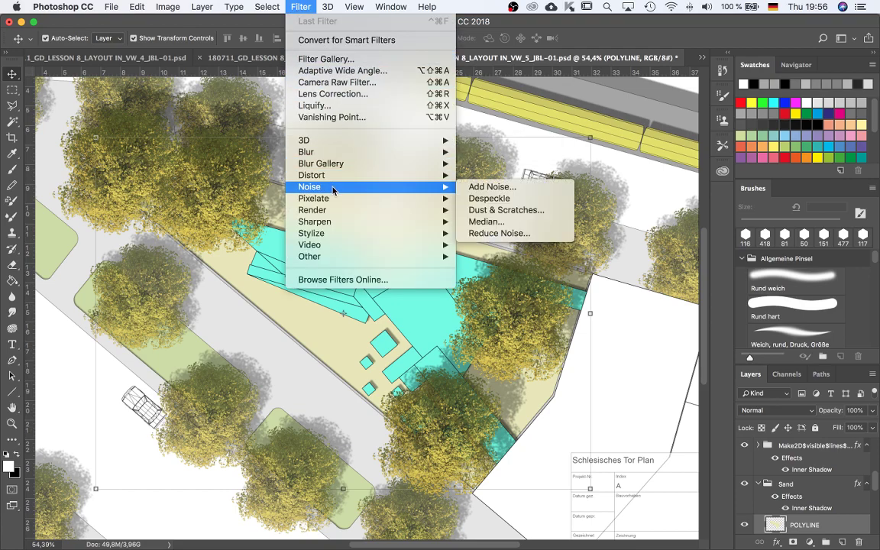
left_click(510, 189)
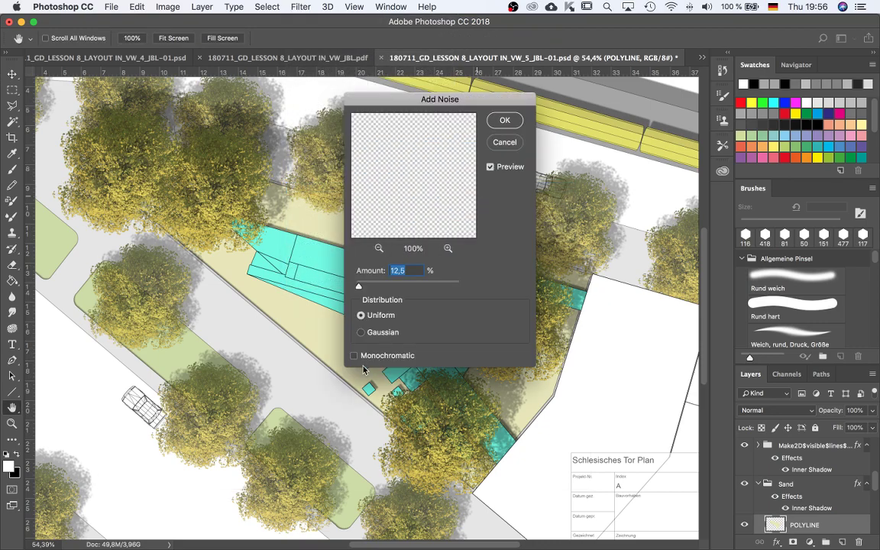
left_click_drag(418, 99, 577, 113)
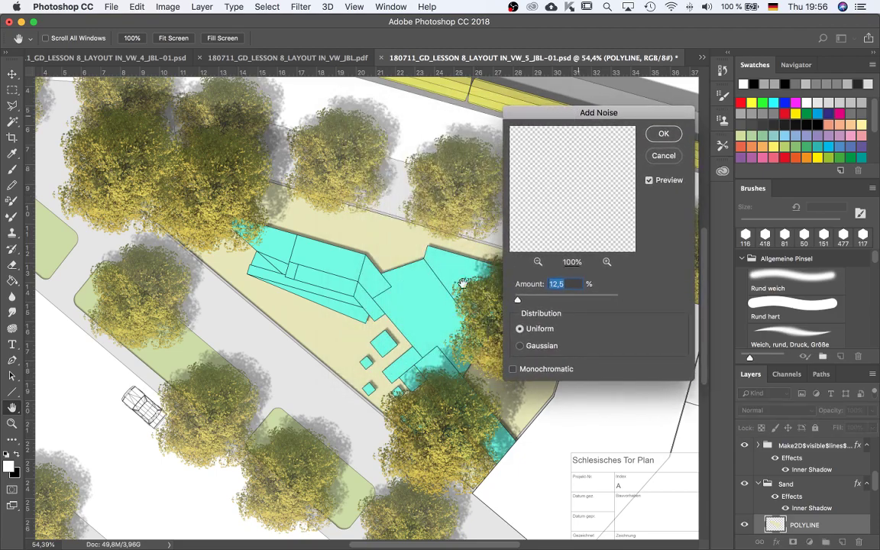
Apply 17% monochromatic noise with uniform distribution to the sand area's polyline layer
left_click(512, 369)
type("20")
key("BackSpace")
key("BackSpace")
type("15")
key("BackSpace")
key("BackSpace")
type("17")
left_click(520, 346)
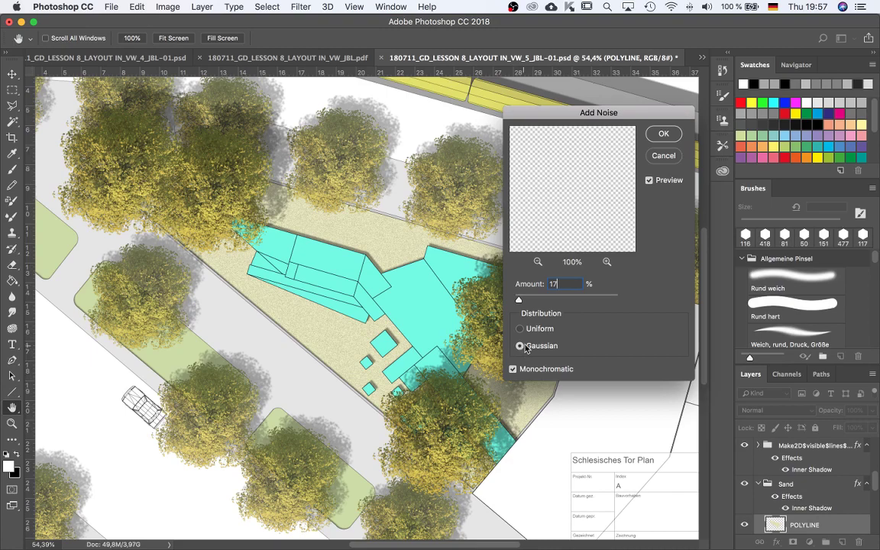
left_click(520, 329)
left_click(663, 155)
key("v")
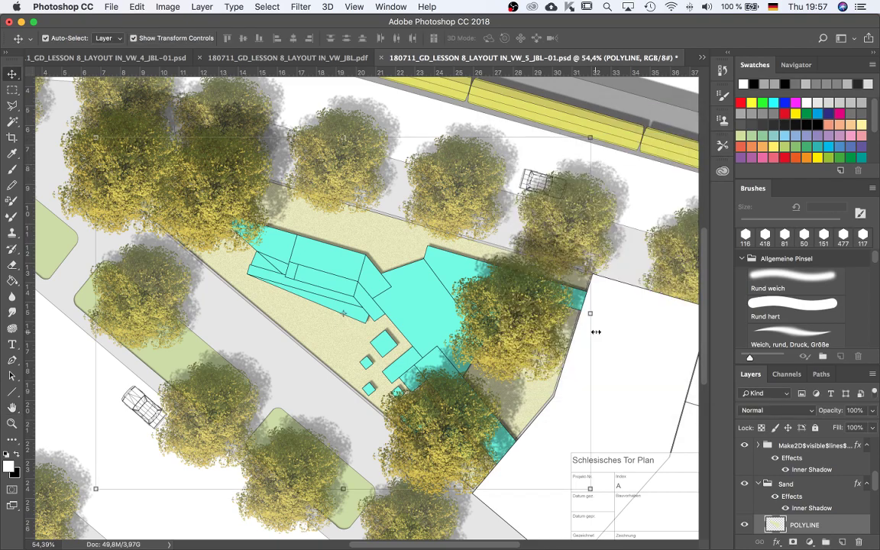
Examine the polyline layers in the GREEN layer group to identify which green patch each one contains
scroll(596, 331, "down", 5)
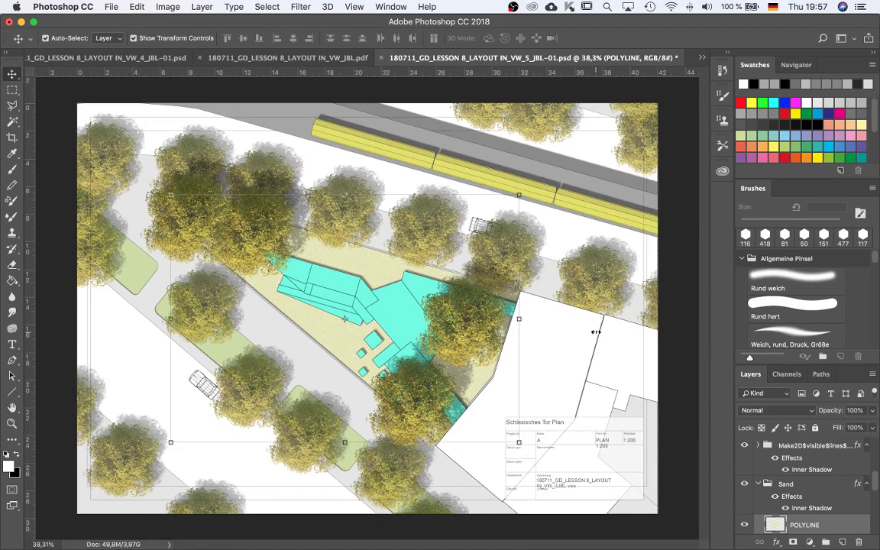
scroll(250, 358, "up", 2)
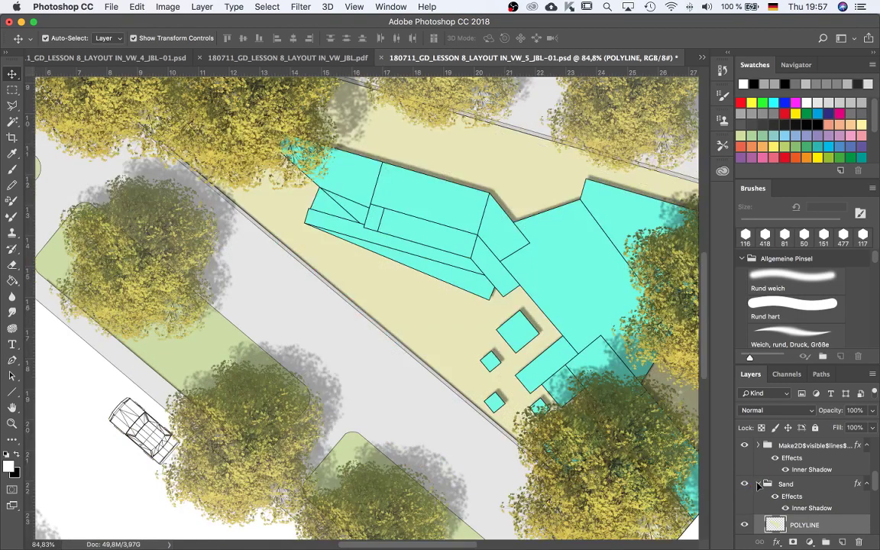
left_click(758, 446)
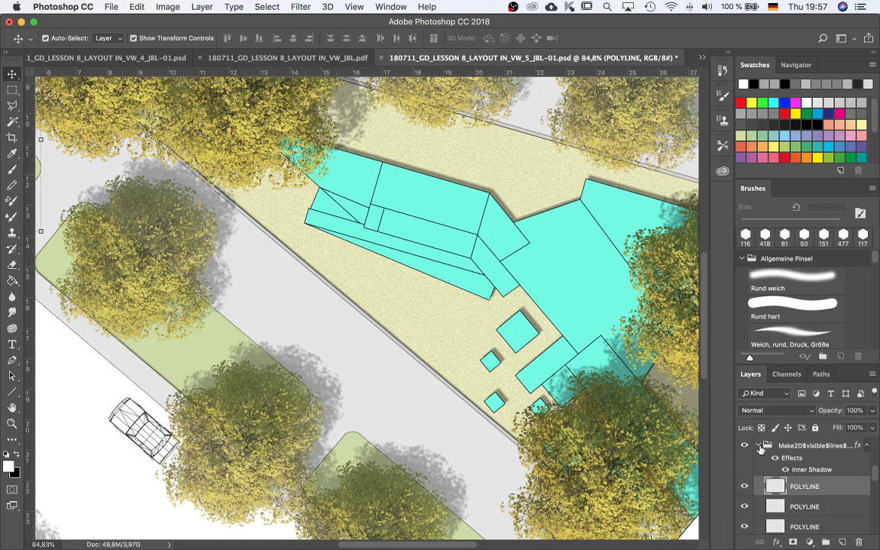
left_click(760, 447)
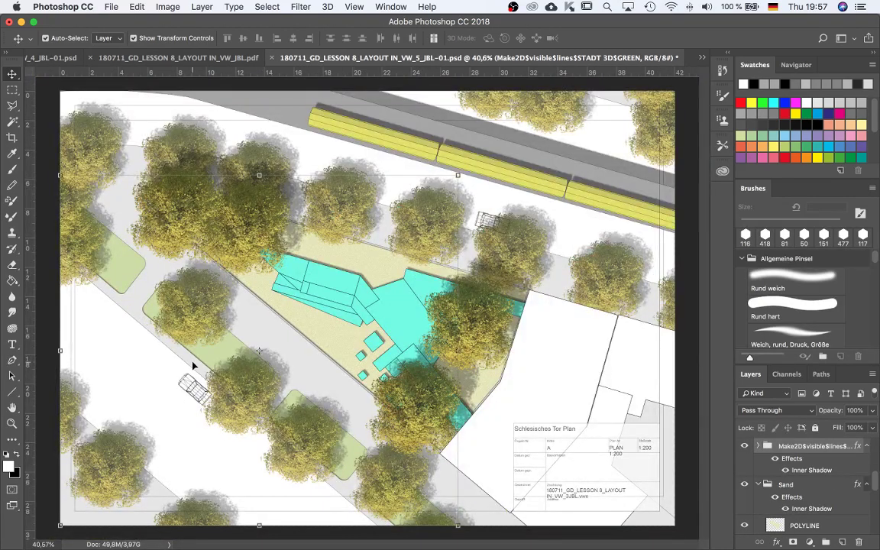
left_click(210, 359)
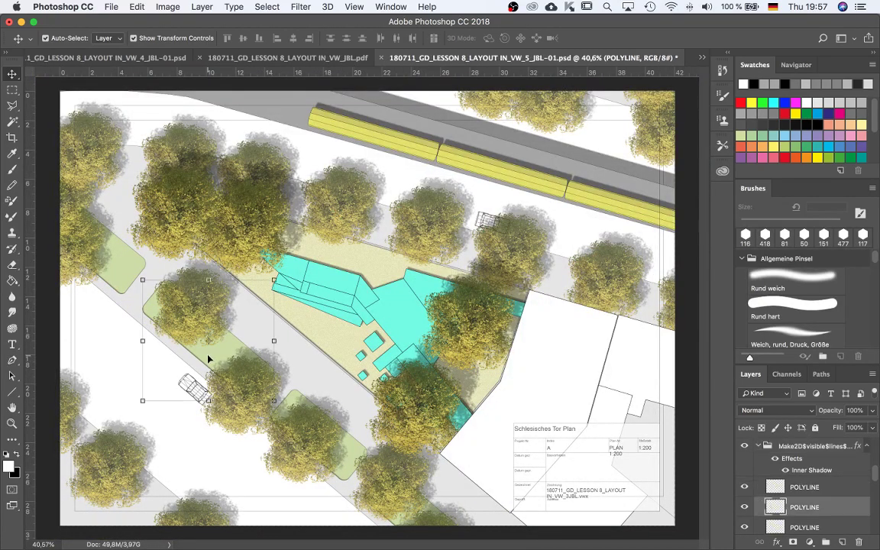
scroll(817, 493, "down", 1)
left_click(775, 512)
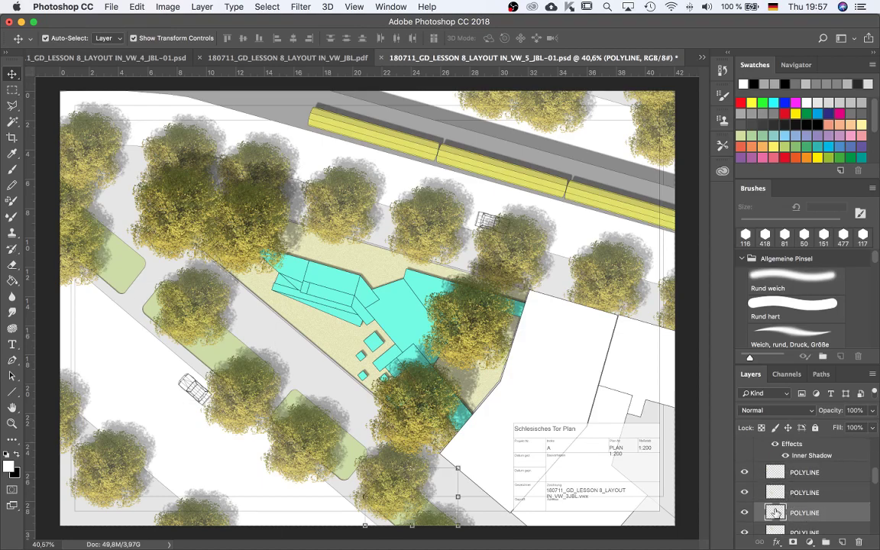
scroll(775, 514, "down", 1)
left_click(778, 524)
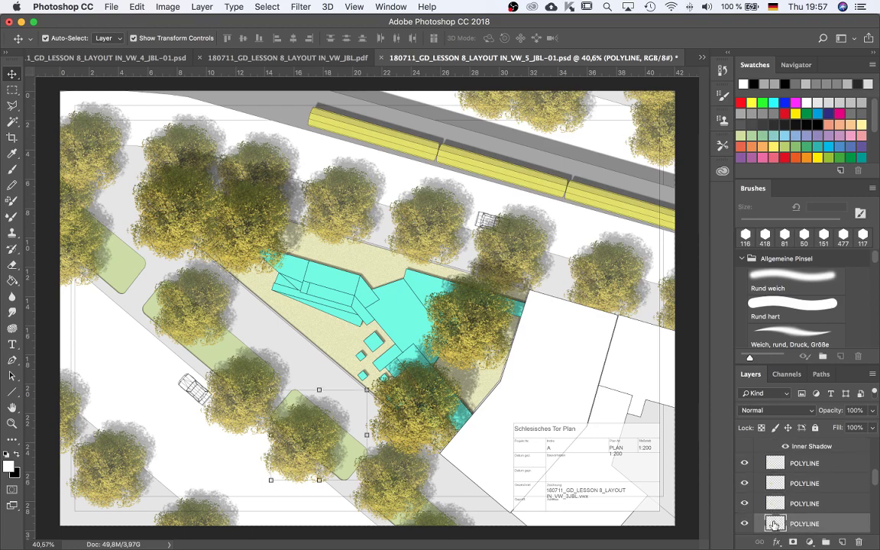
left_click_drag(874, 482, 875, 486)
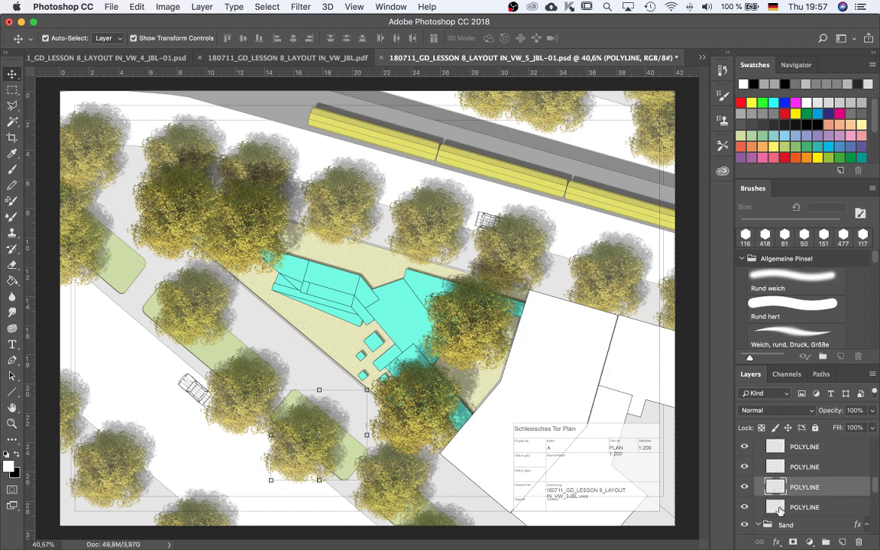
left_click(776, 510)
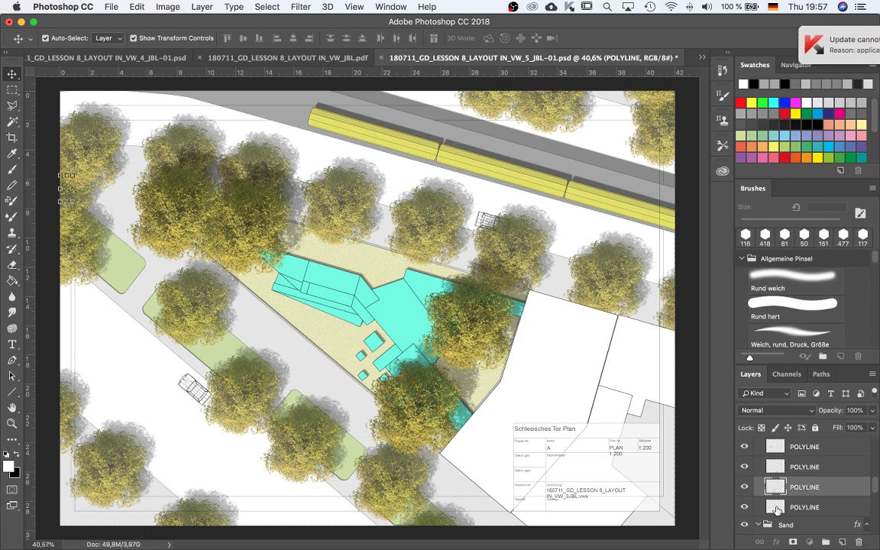
Try to find a noise filter or adjustment for all polyline layers of the GREEN group at once
scroll(810, 489, "up", 2)
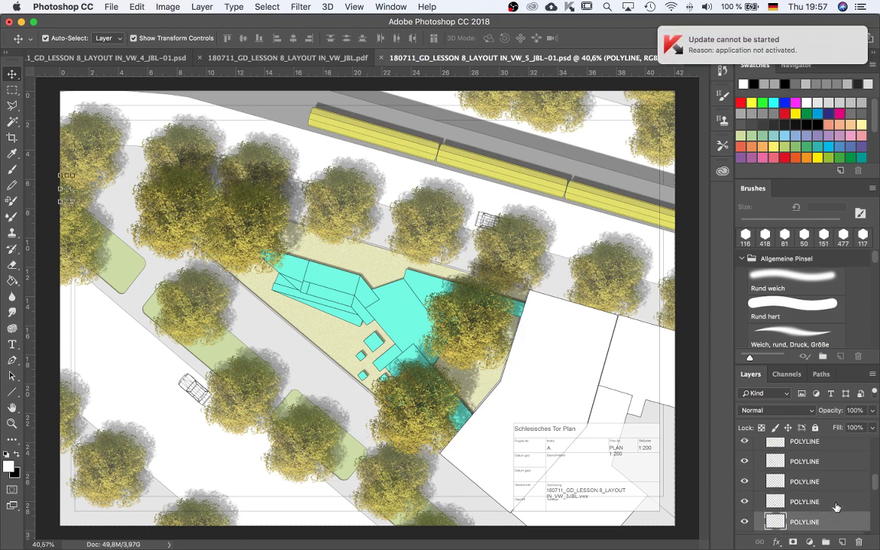
scroll(776, 504, "down", 1)
scroll(777, 497, "up", 2)
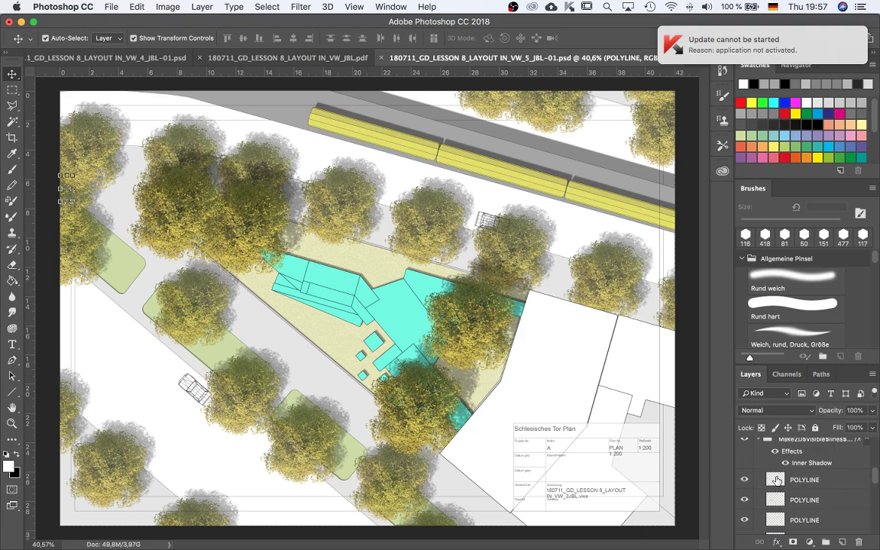
left_click(776, 479, "shift")
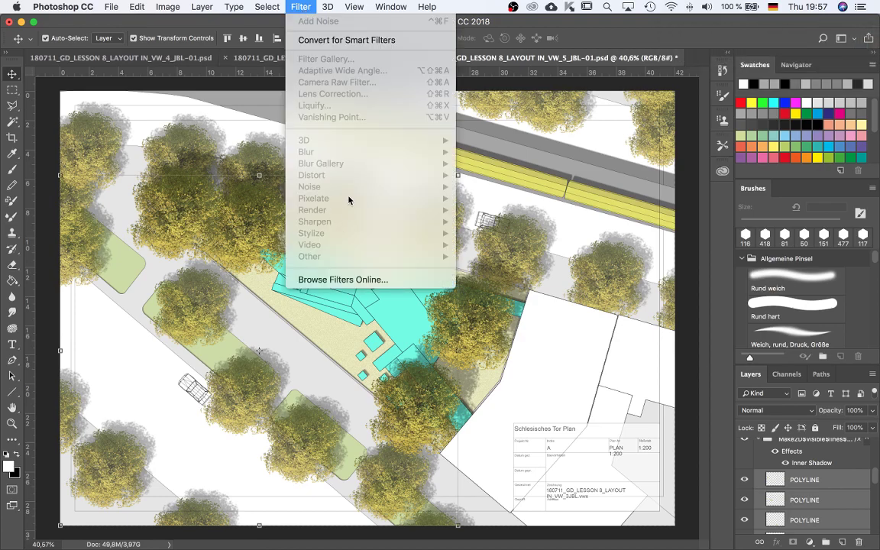
left_click(794, 535)
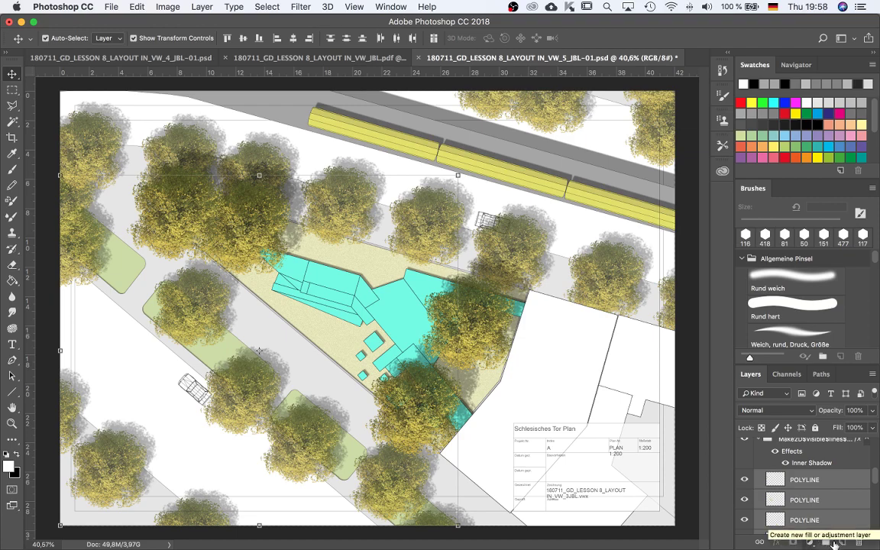
left_click(809, 541)
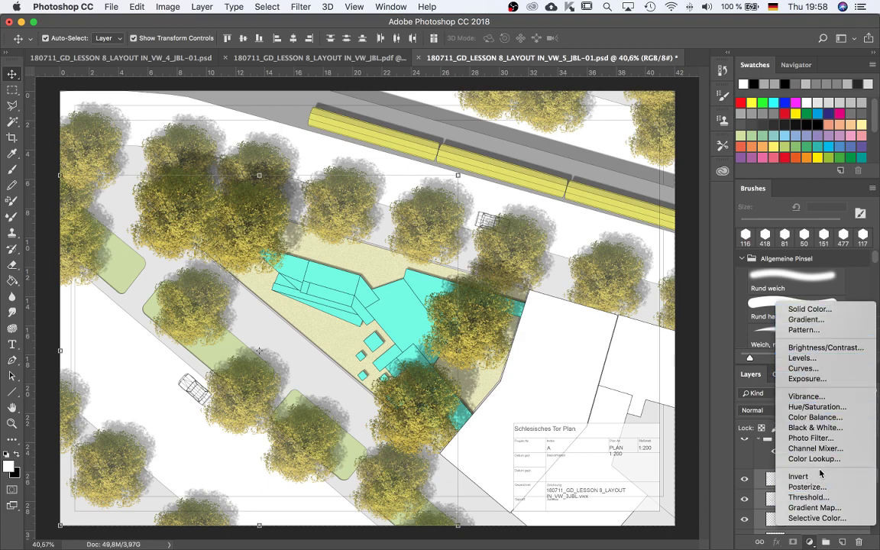
key("Escape")
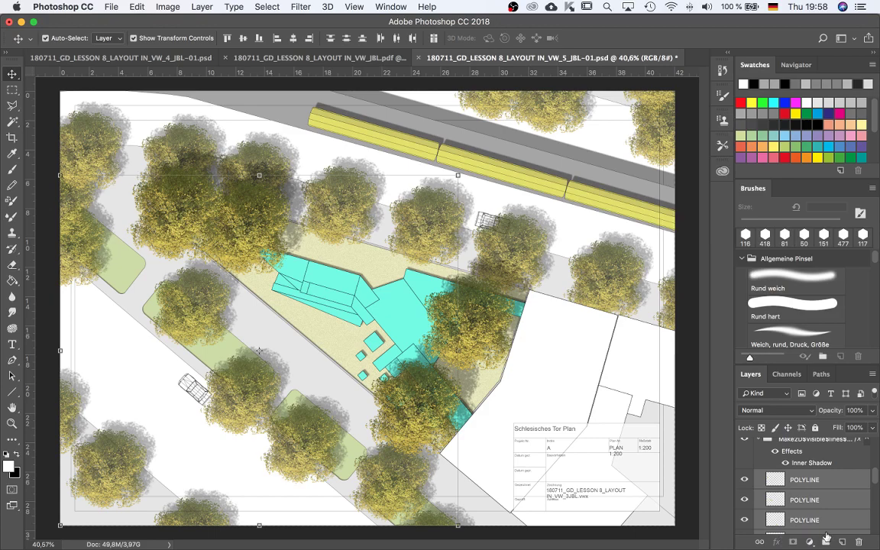
Collapse and select the GREEN layer group and check which filters and layer effects are available for it
left_click(758, 440)
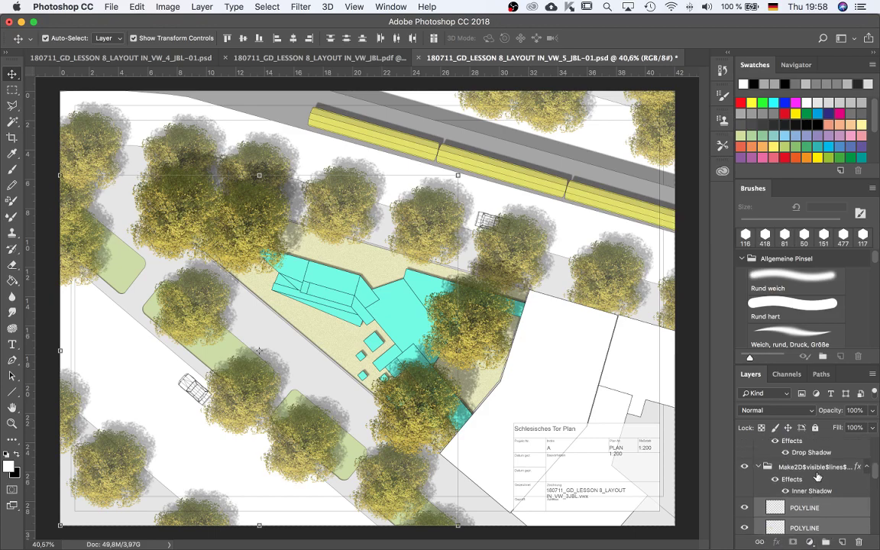
left_click(794, 471)
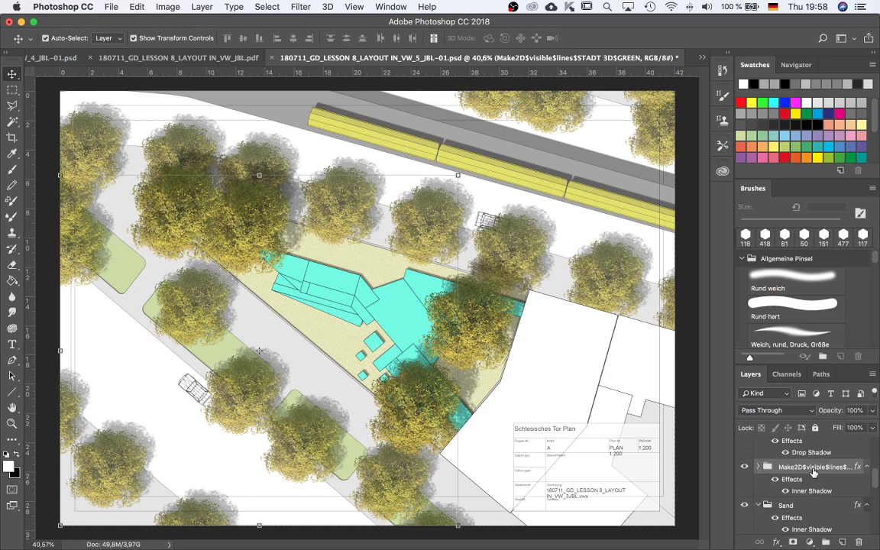
left_click(300, 6)
key("Escape")
left_click(777, 541)
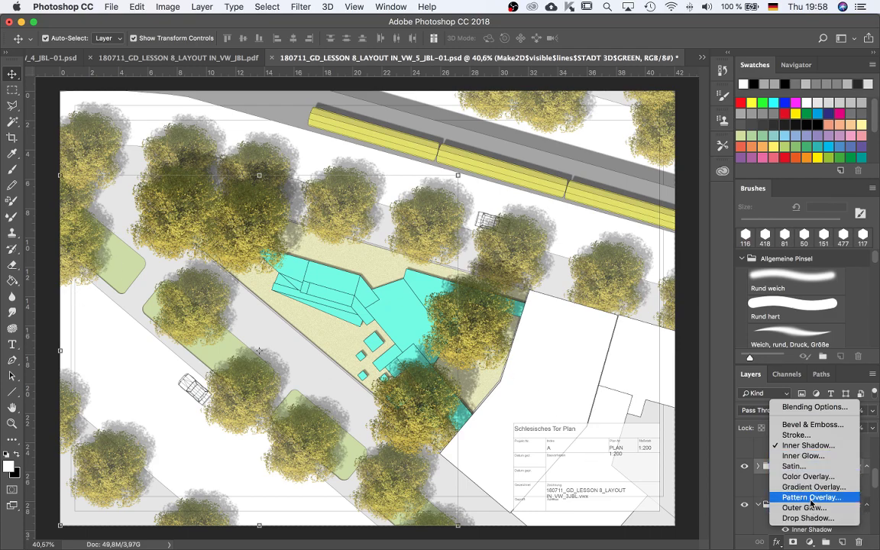
left_click(632, 406)
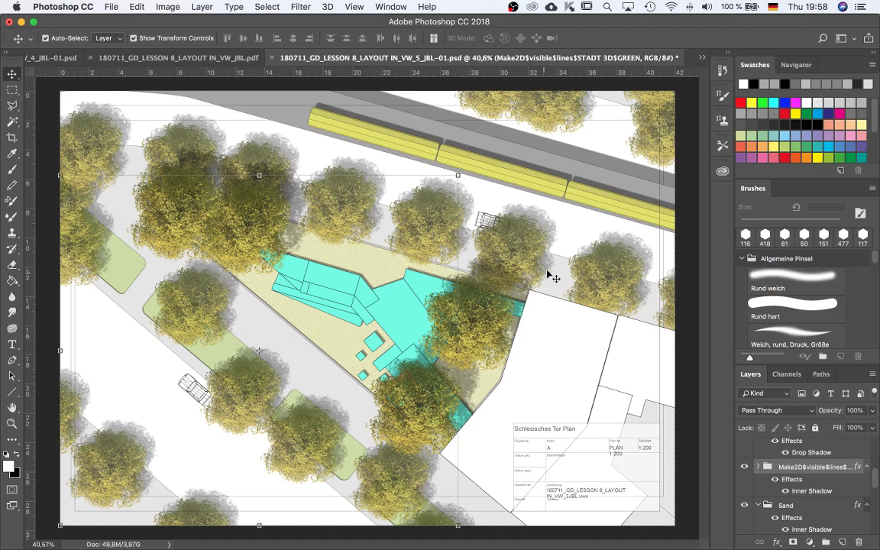
Select the Bestand Block layer group through the grey ground area and check it by toggling its visibility
scroll(560, 290, "down", 1)
scroll(563, 294, "down", 1)
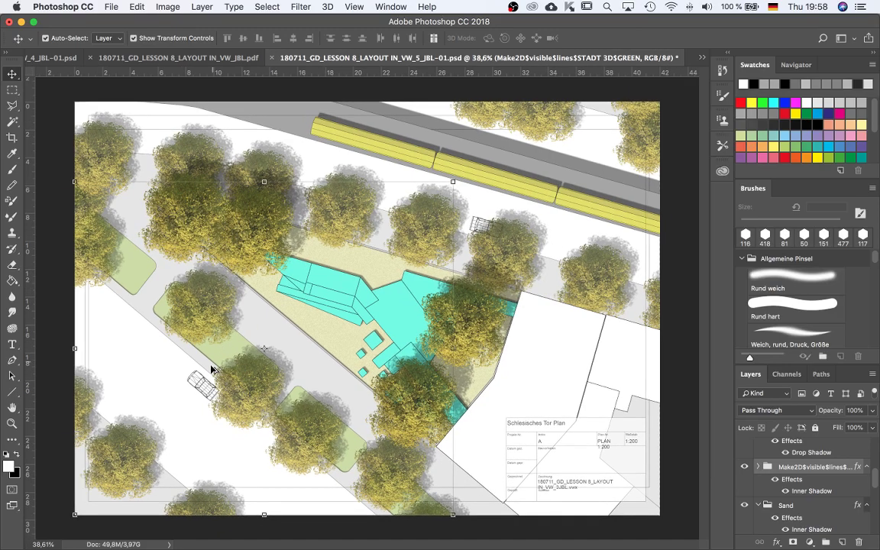
scroll(341, 223, "up", 10)
left_click(335, 231)
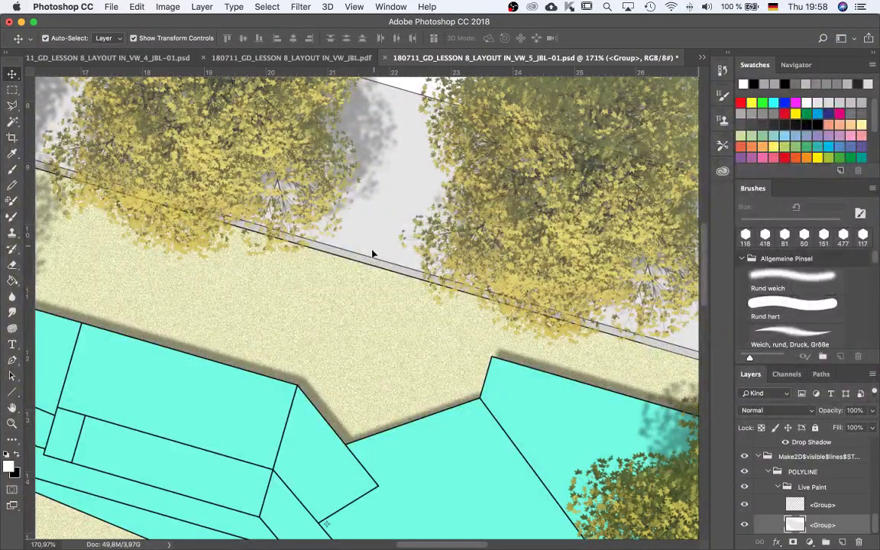
scroll(369, 261, "down", 10)
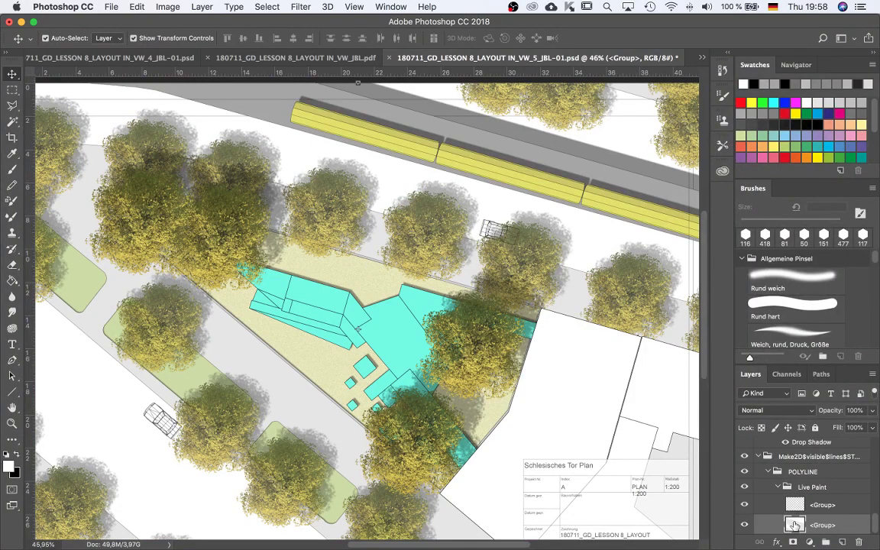
left_click(759, 456)
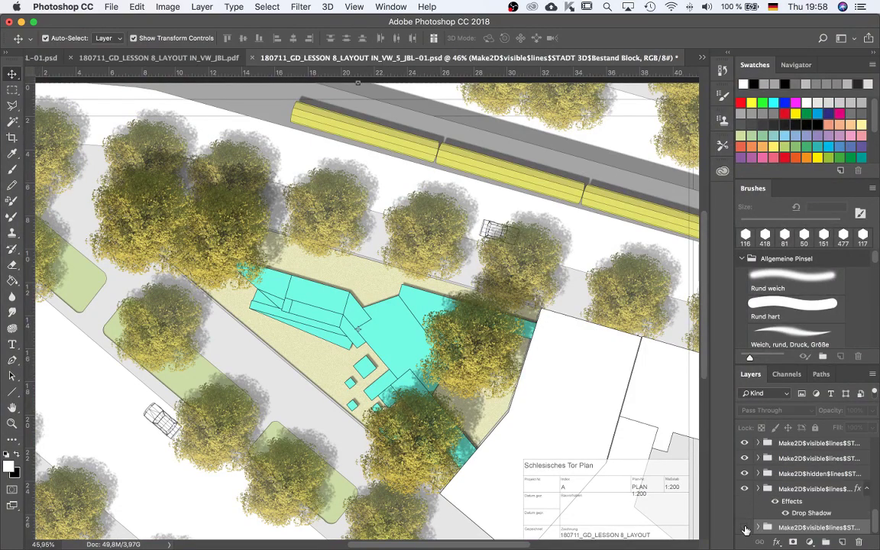
left_click(743, 527)
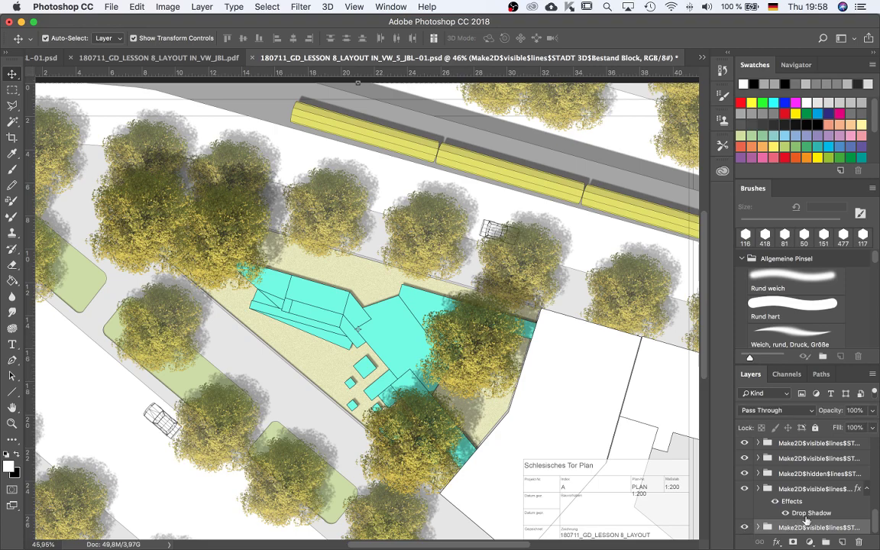
Try a drop shadow with 40% opacity and 87 px distance on the Bestand Block layer group
left_click(776, 542)
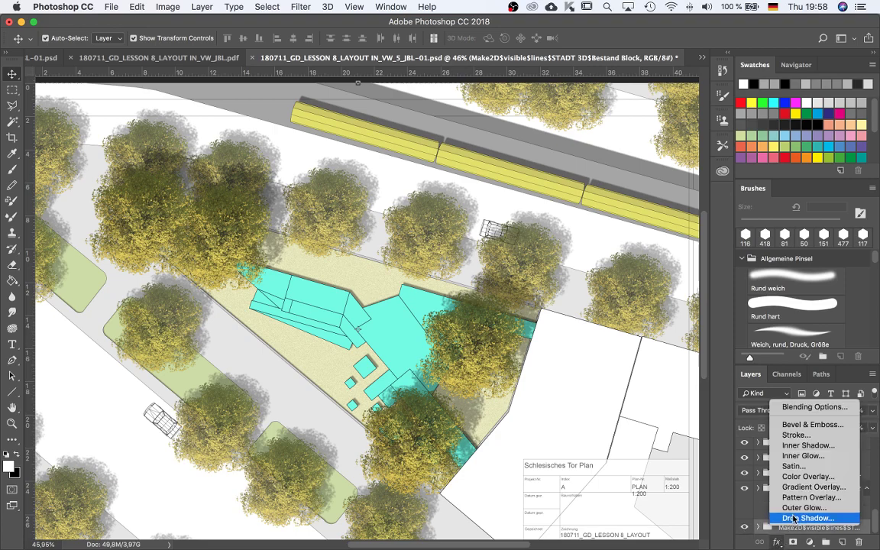
left_click(786, 524)
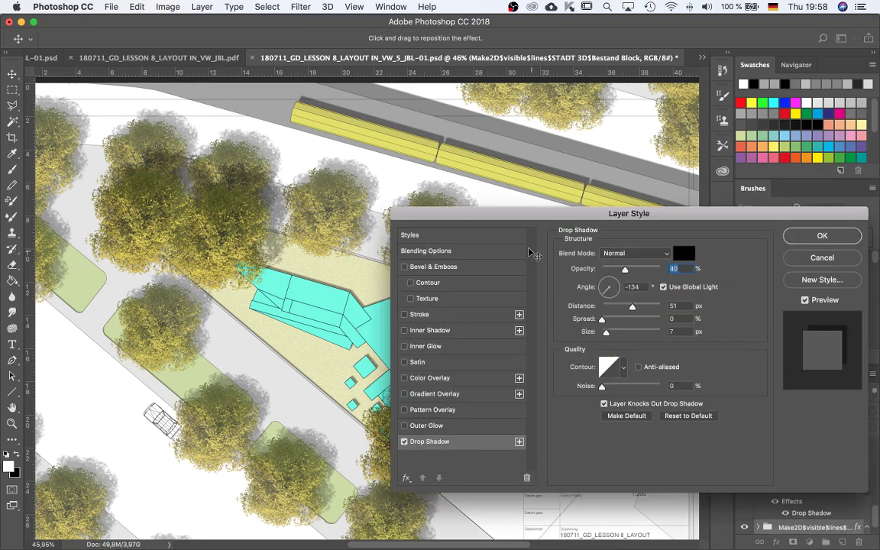
left_click_drag(614, 205, 637, 107)
mouse_move(706, 107)
left_mouse_down()
mouse_move(614, 107)
mouse_move(638, 299)
left_mouse_up()
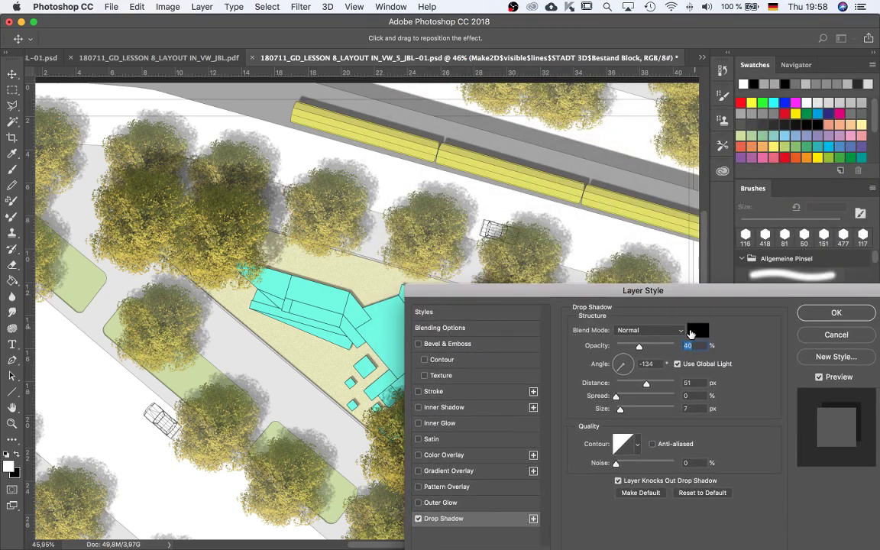
left_click_drag(646, 384, 659, 388)
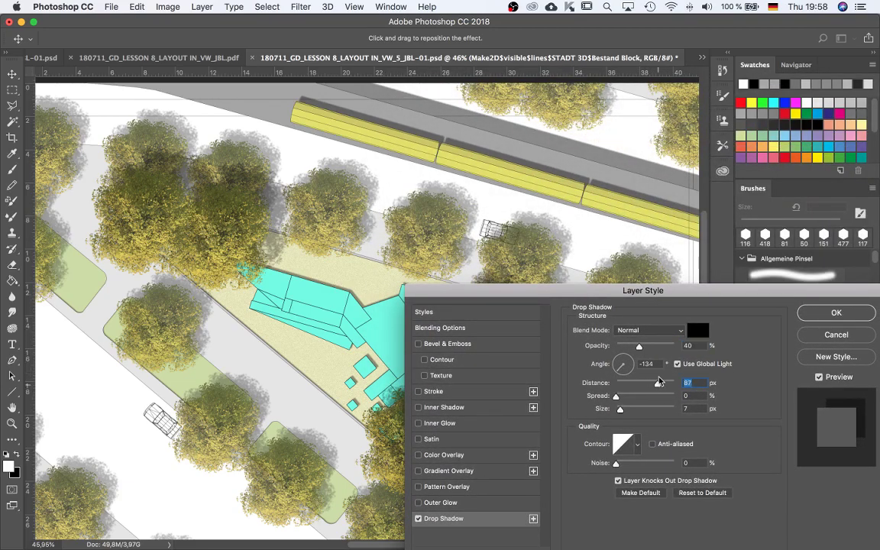
mouse_move(640, 296)
left_mouse_down()
mouse_move(723, 114)
mouse_move(679, 86)
mouse_move(516, 356)
mouse_move(551, 357)
left_mouse_up()
left_click(757, 399)
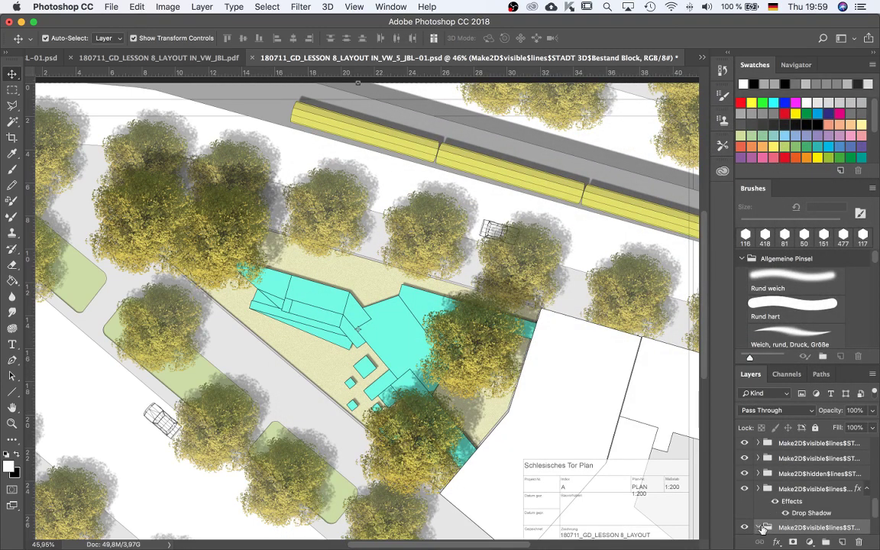
Try a drop shadow with 40% opacity and 29 px distance on the lower Live Paint layer of the Bestand Block group
left_click(758, 488)
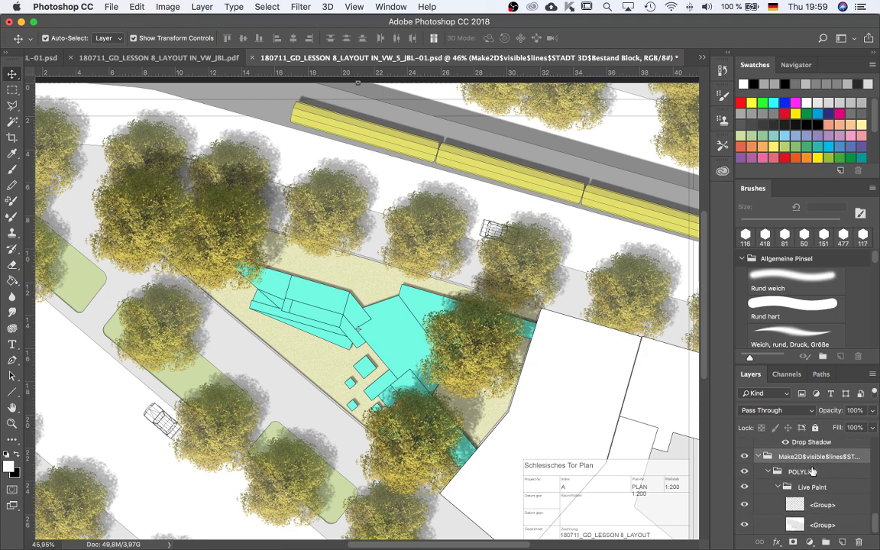
left_click(795, 525)
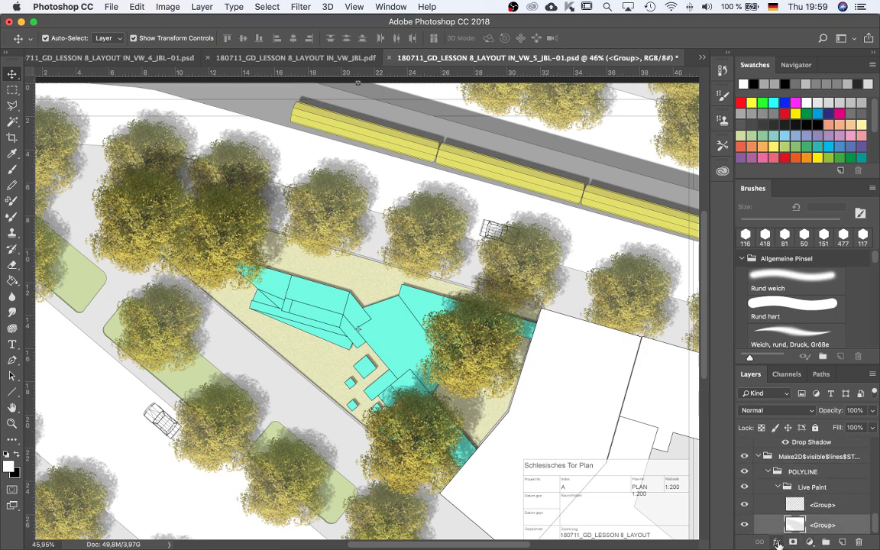
left_click(777, 541)
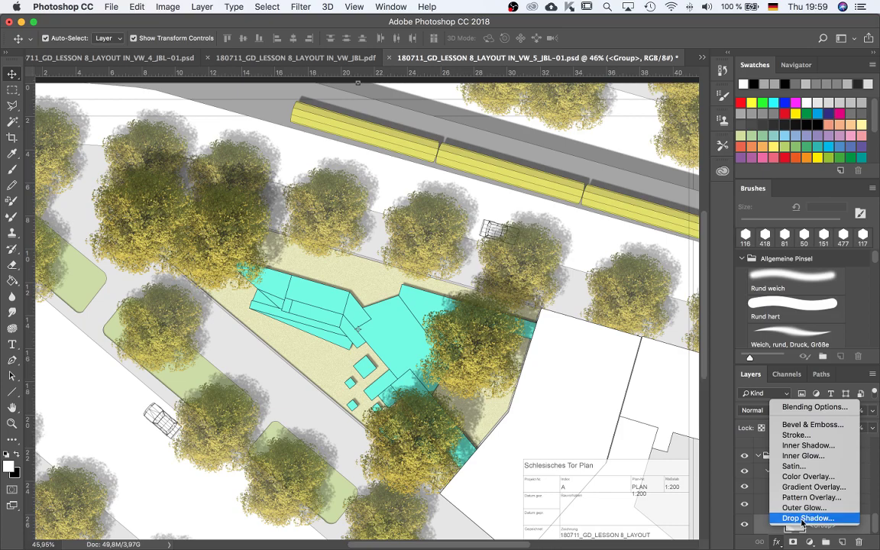
left_click(801, 519)
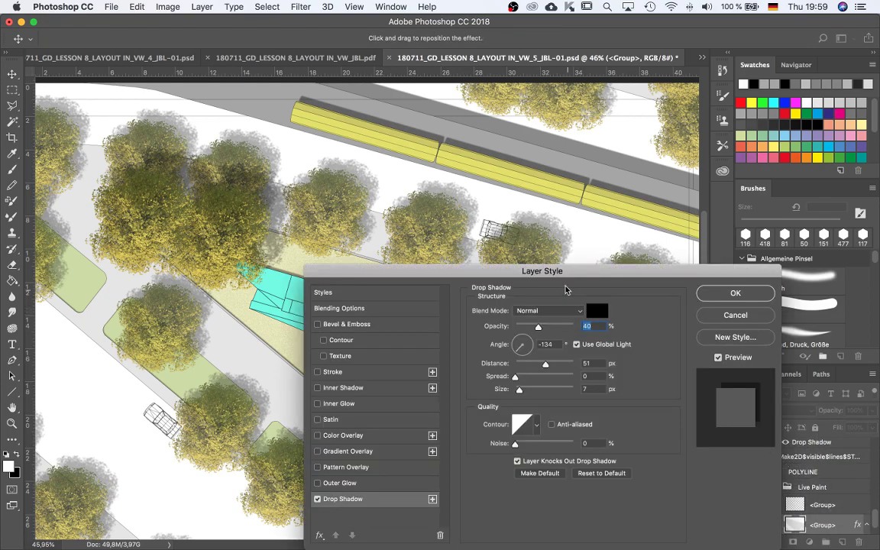
left_click_drag(549, 250, 754, 168)
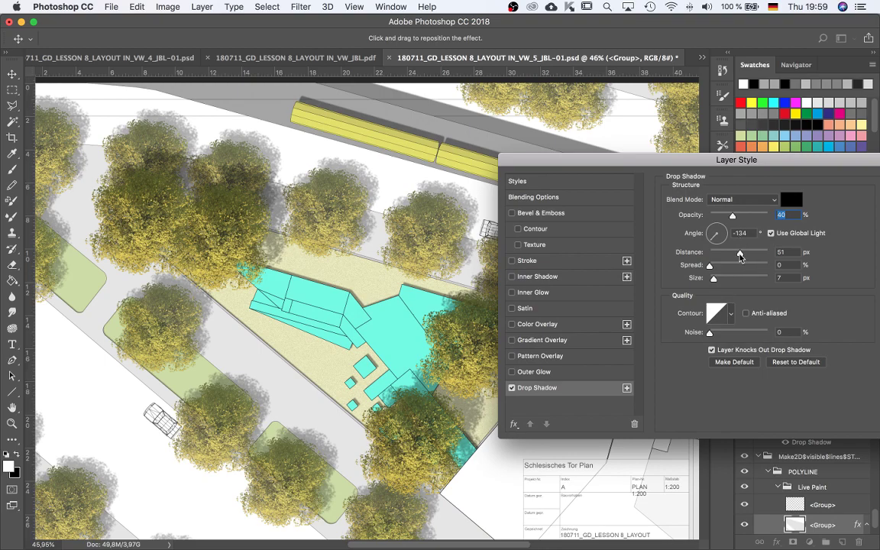
left_click_drag(739, 252, 728, 255)
left_click_drag(708, 164, 715, 138)
scroll(346, 331, "down", 2)
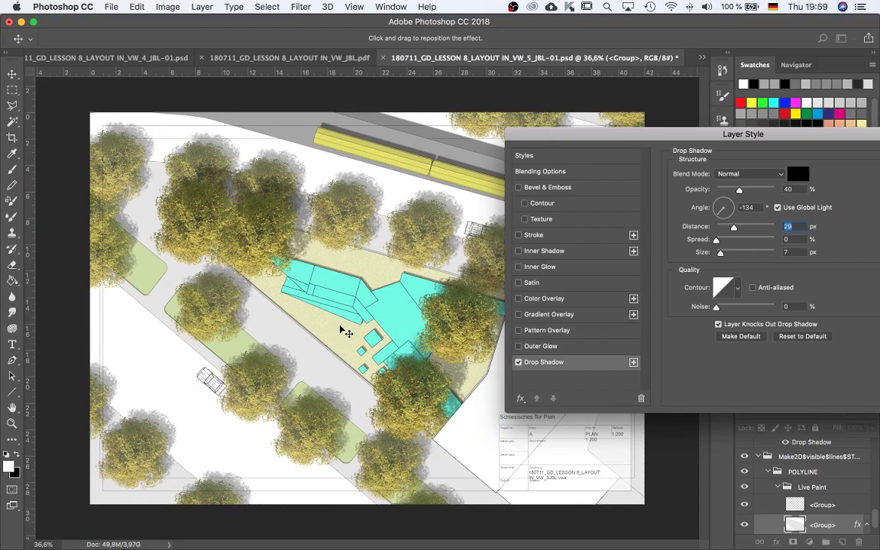
scroll(343, 330, "down", 3)
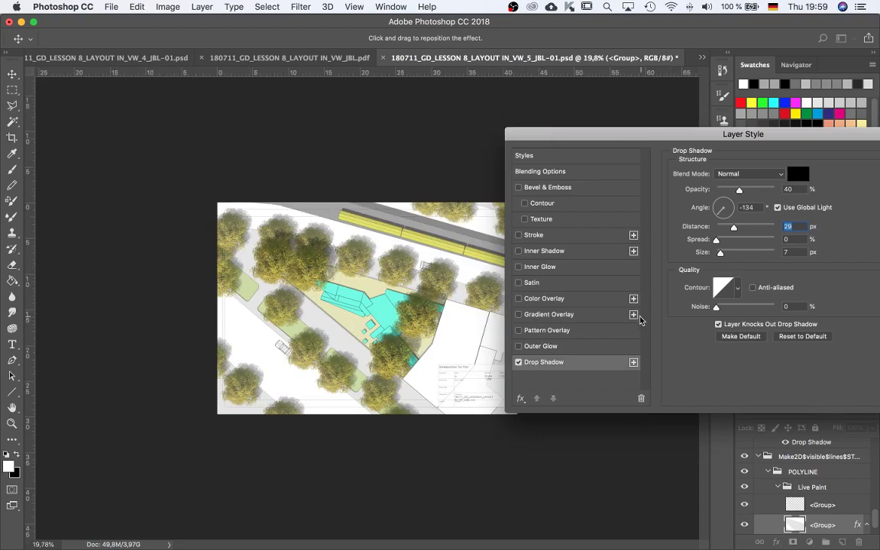
scroll(383, 345, "up", 2)
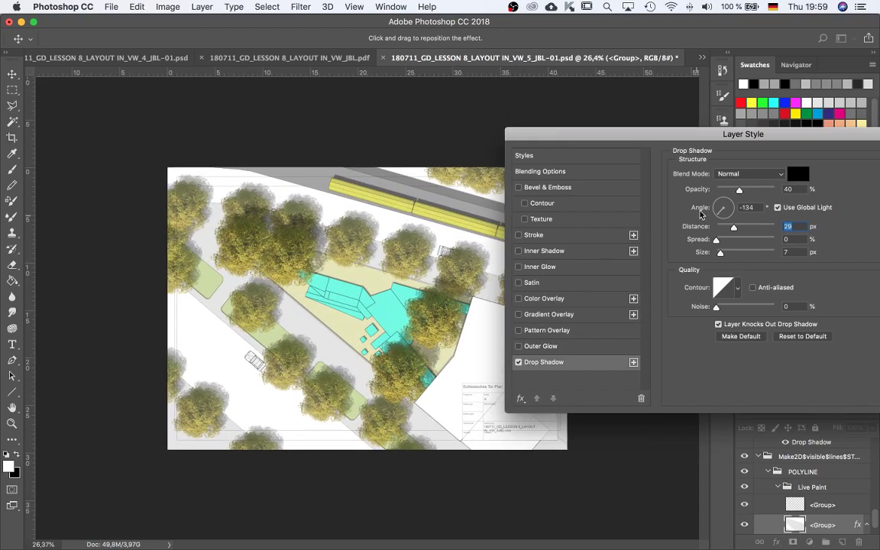
Try 46% opacity and 49 px distance for the ground layer's drop shadow and discard the effect
left_click_drag(732, 229, 745, 229)
left_click_drag(739, 190, 743, 191)
left_click_drag(730, 137, 410, 276)
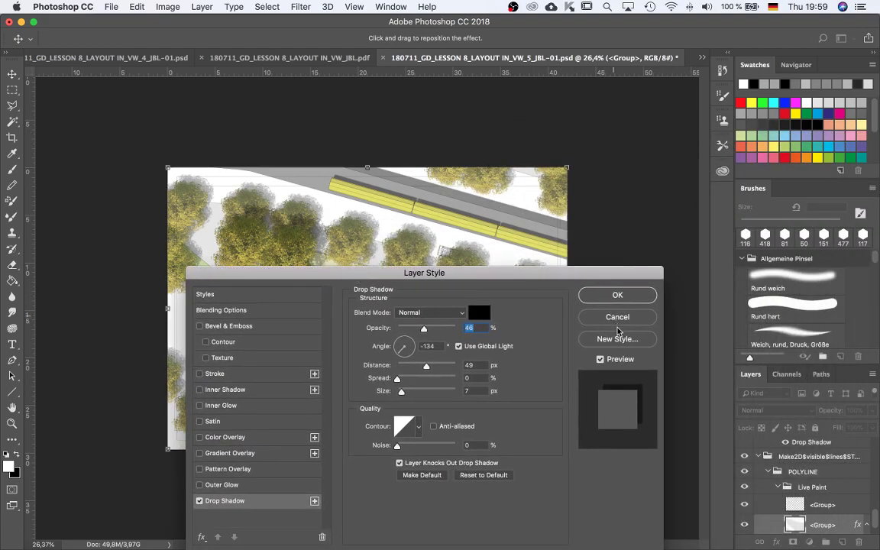
left_click(617, 316)
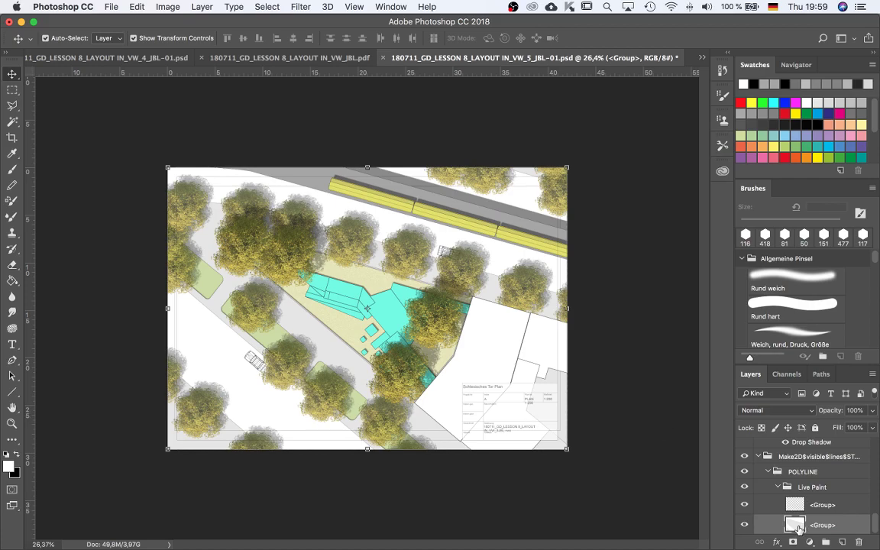
Load the ground layer's pixels as a selection and briefly isolate the layer to examine its white and grey areas
left_click(794, 525, "super")
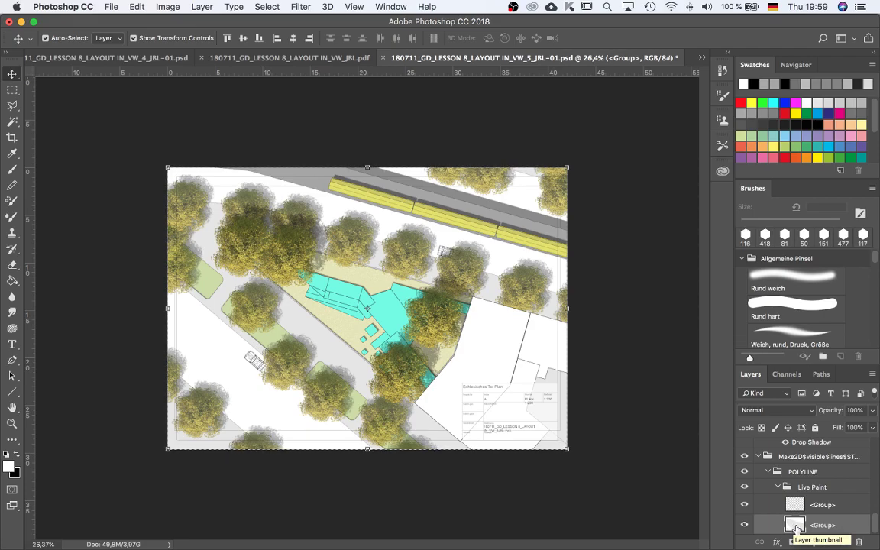
scroll(243, 415, "up", 1)
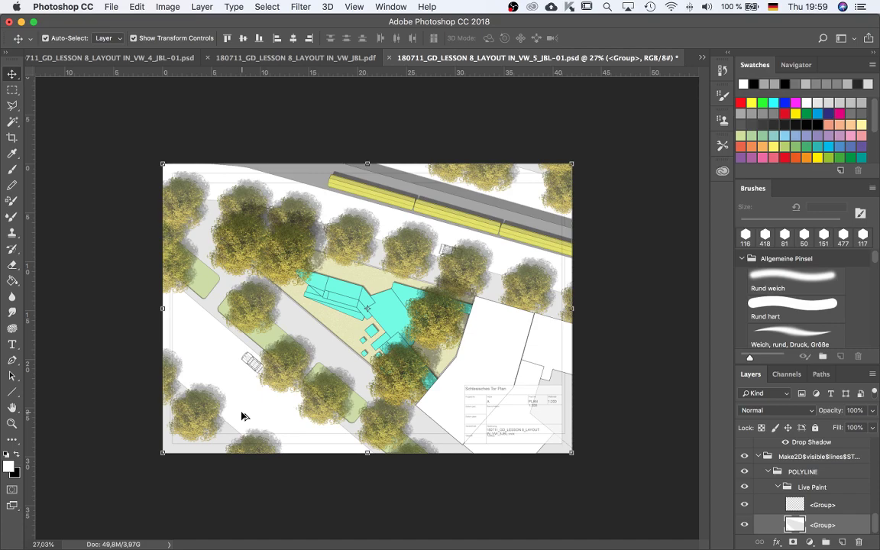
scroll(241, 416, "up", 3)
scroll(241, 416, "down", 4)
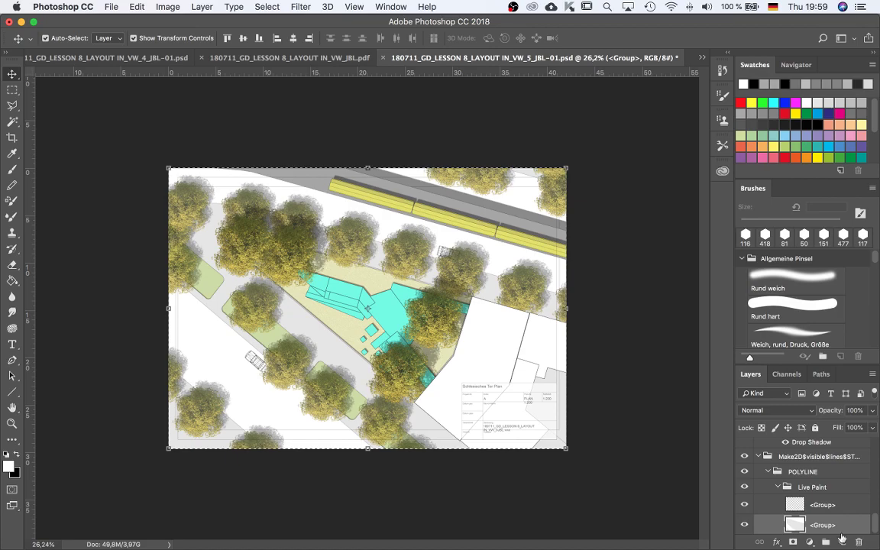
left_click(744, 527, "alt")
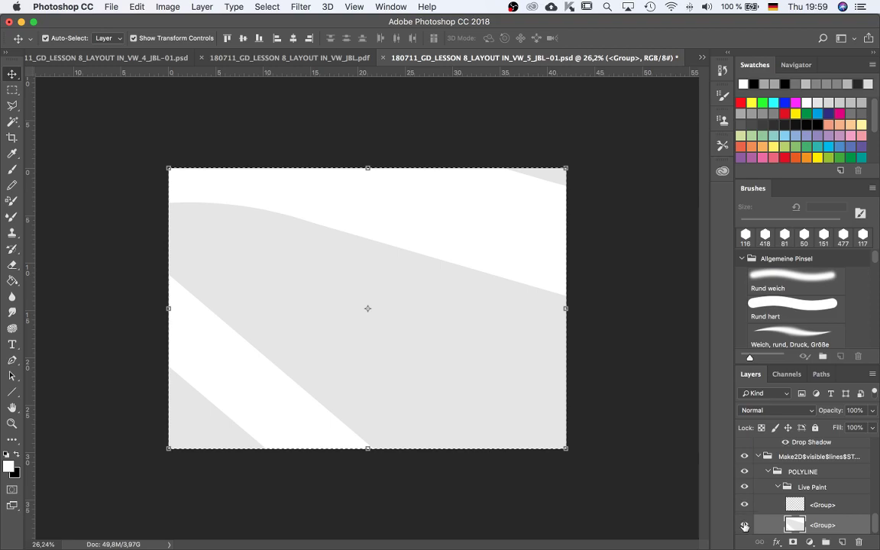
left_click(744, 527, "alt")
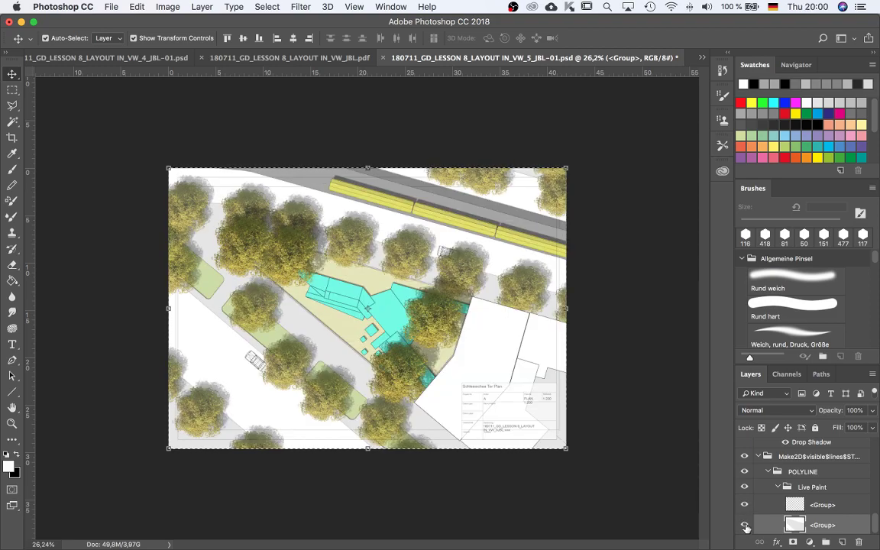
Show only the lower Live Paint ground layer, clear the full-canvas selection and keep that layer active
left_click(745, 527, "alt")
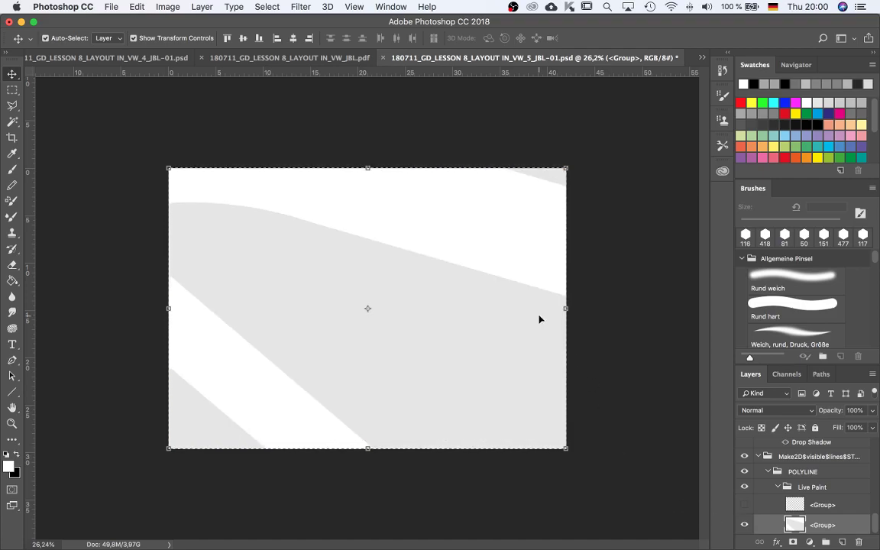
left_click(626, 281)
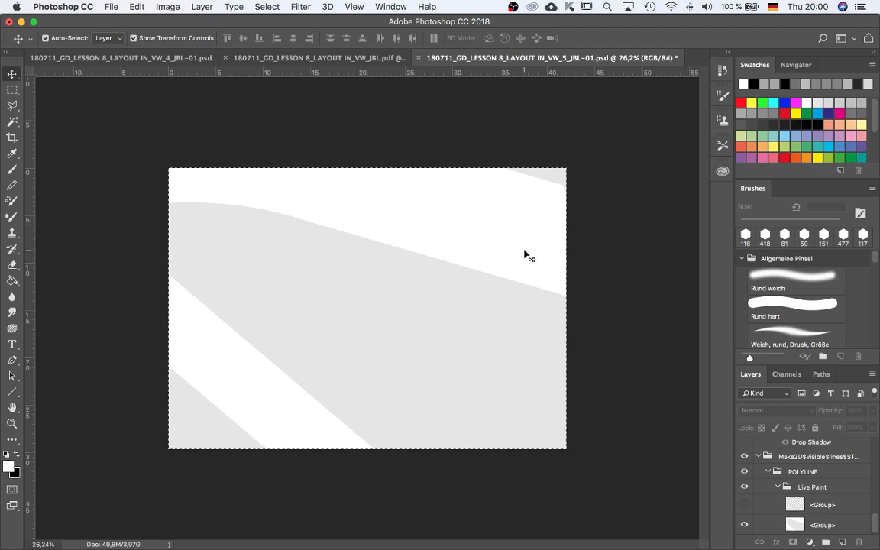
key("super+d")
left_click(303, 7)
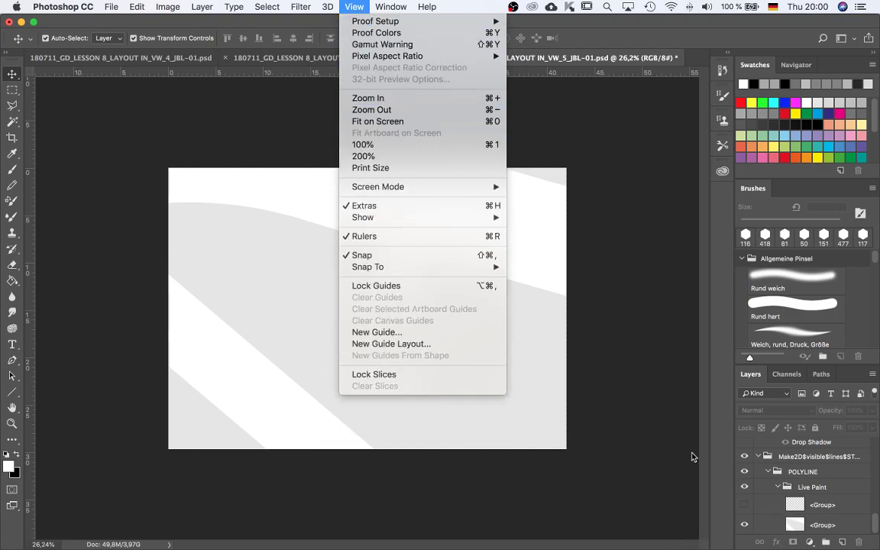
left_click(535, 409)
left_click(527, 403)
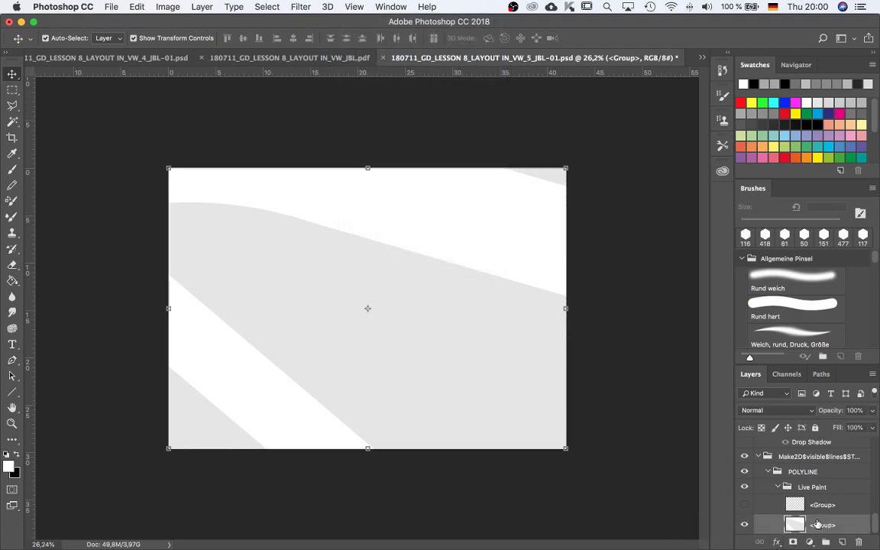
Select the ground layer's white areas by Color Range with fuzziness 0, delete them and show all layers again
left_click(304, 8)
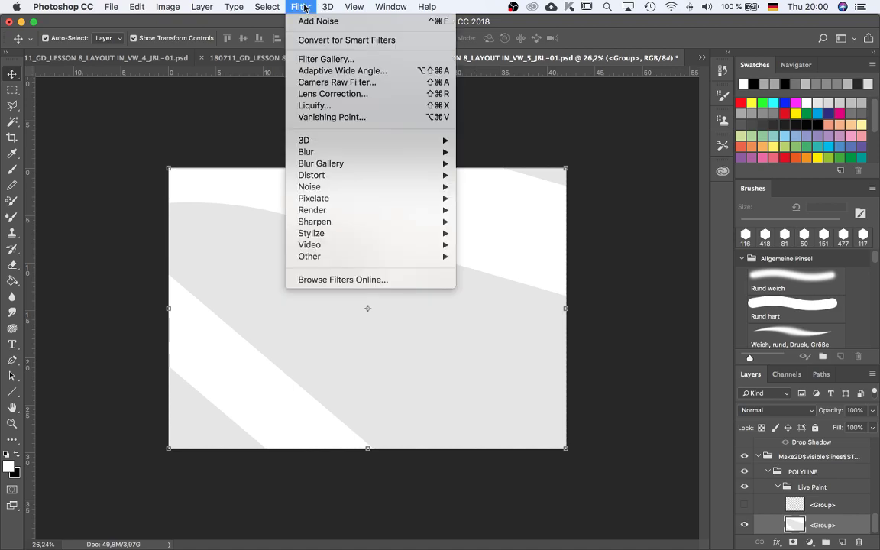
mouse_move(268, 5)
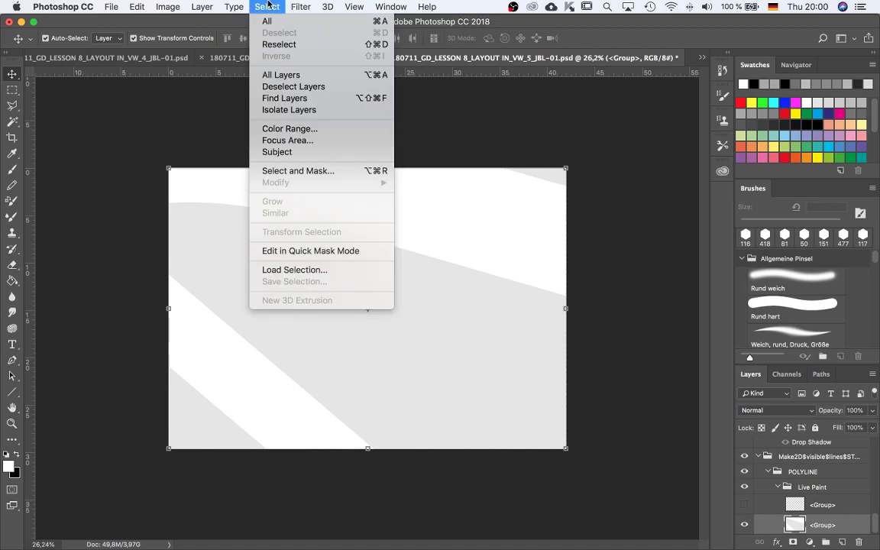
left_click(304, 130)
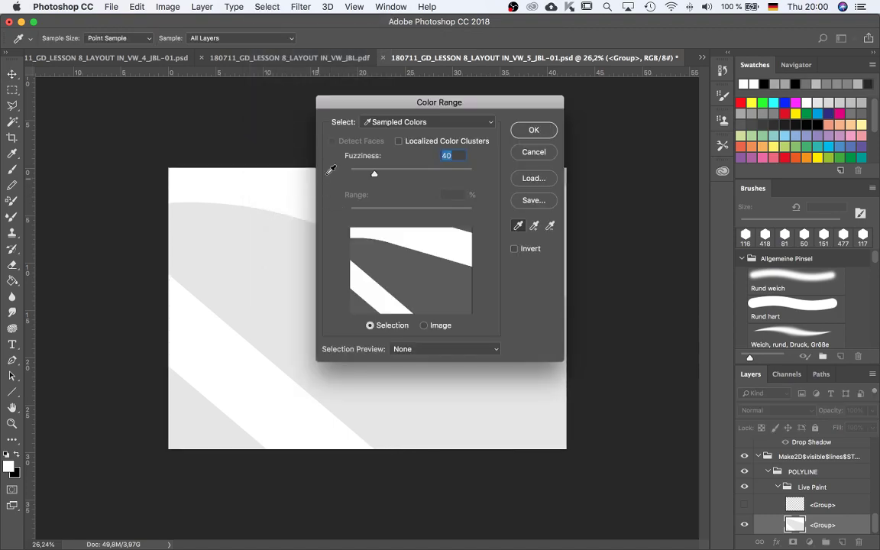
left_click_drag(374, 174, 336, 177)
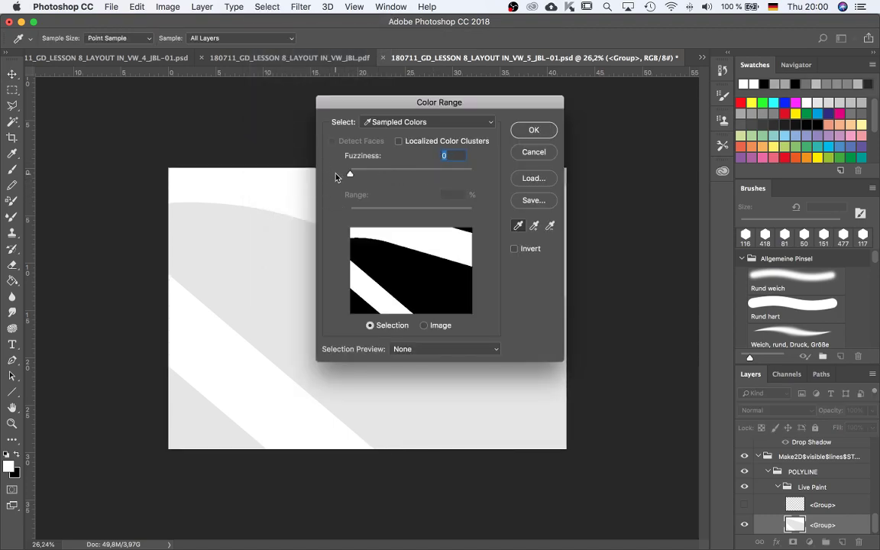
left_click(536, 131)
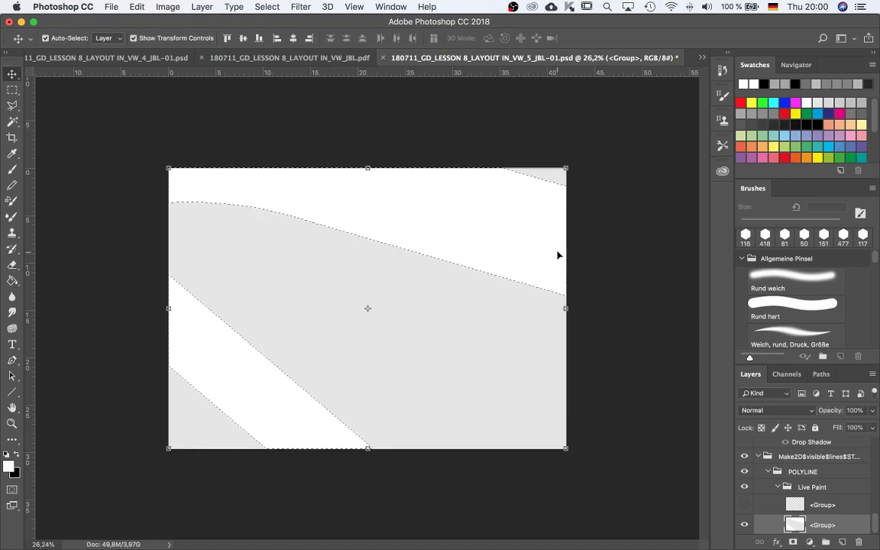
key("Delete")
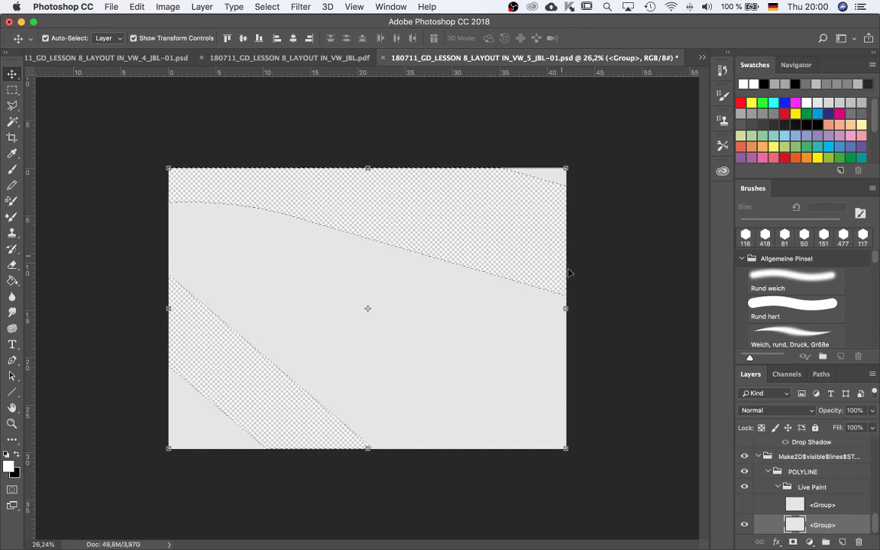
left_click(744, 527)
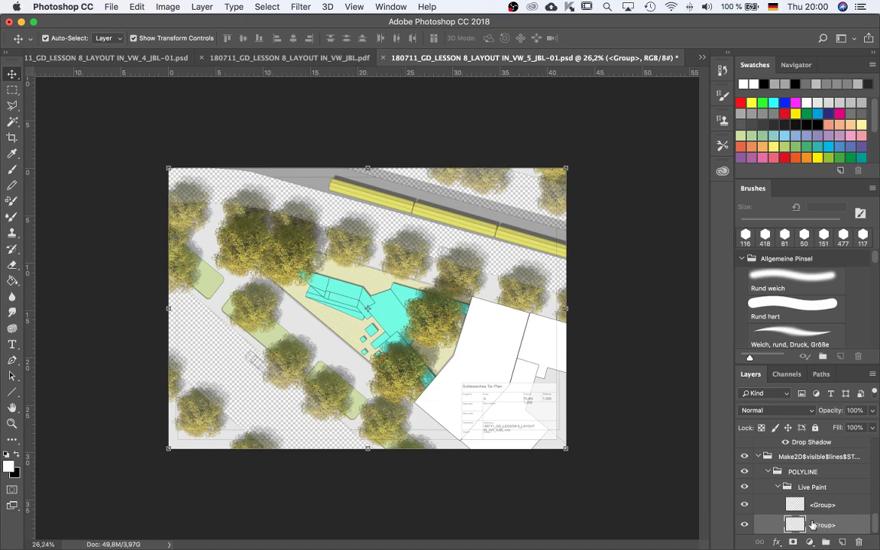
Try a drop shadow with 40% opacity and 51 px distance on the cleaned grey ground layer
left_click(776, 541)
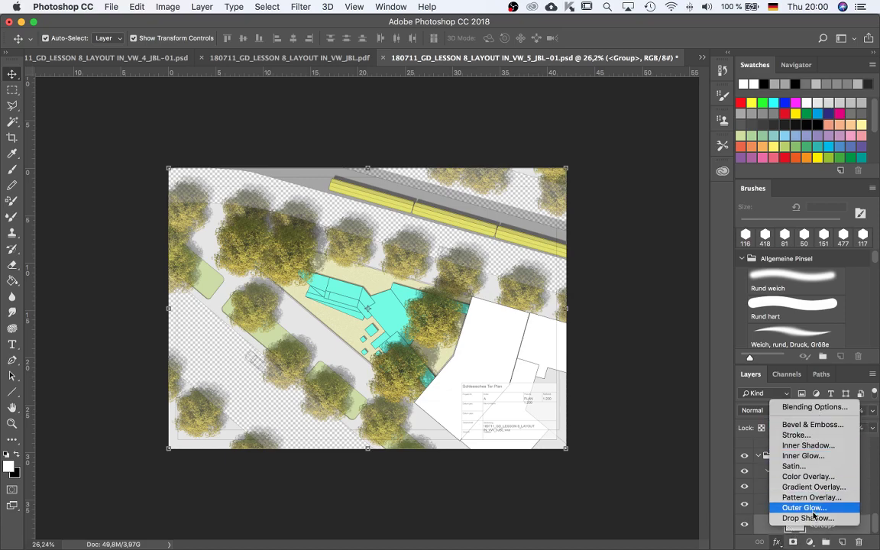
left_click(808, 518)
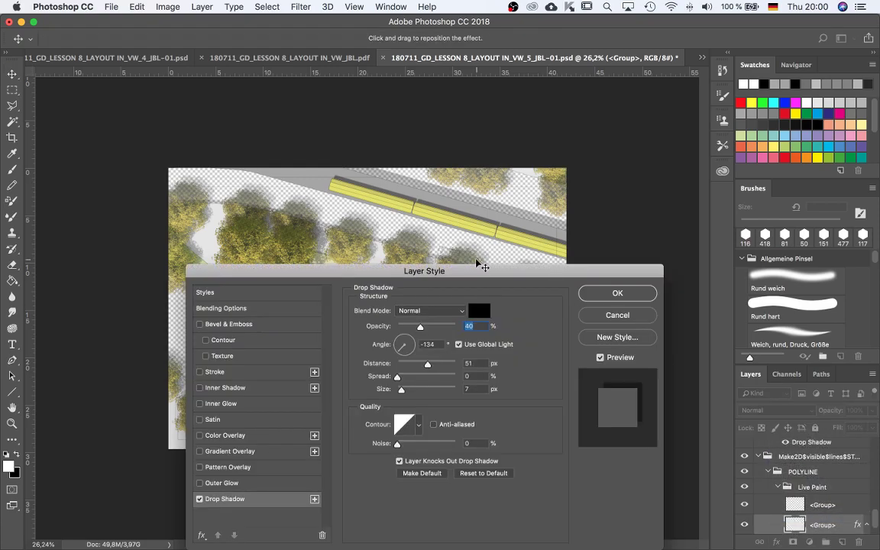
left_click_drag(404, 271, 655, 176)
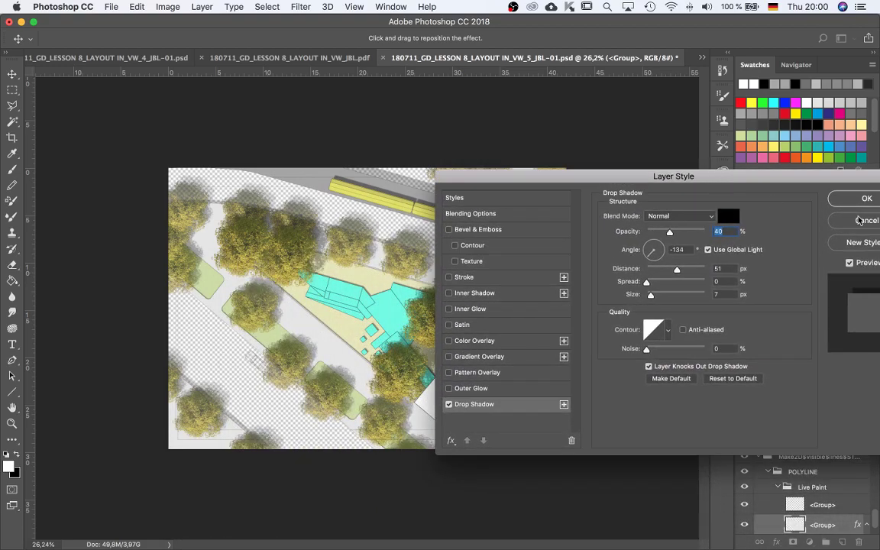
left_click(865, 198)
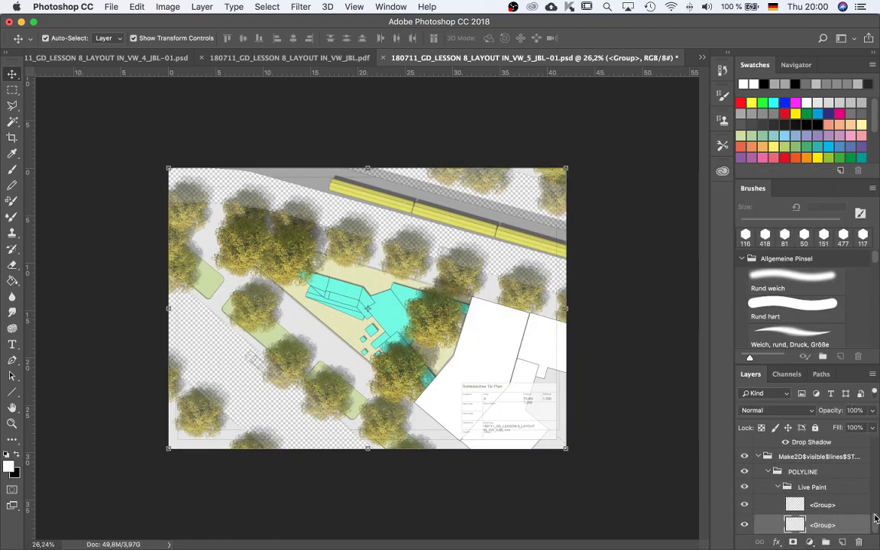
Collapse the Bestand Block group and add a white (ffffff) solid color fill layer above it
left_click(757, 456)
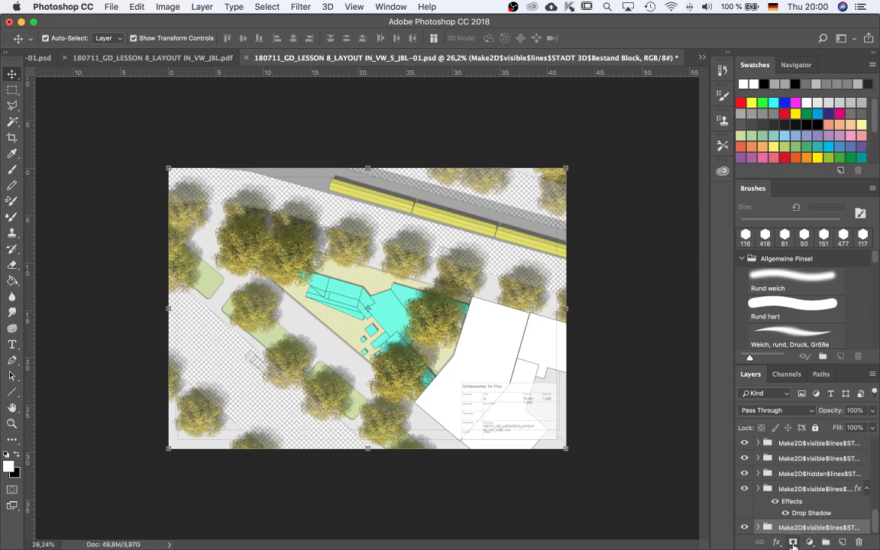
left_click(809, 542)
left_click(809, 309)
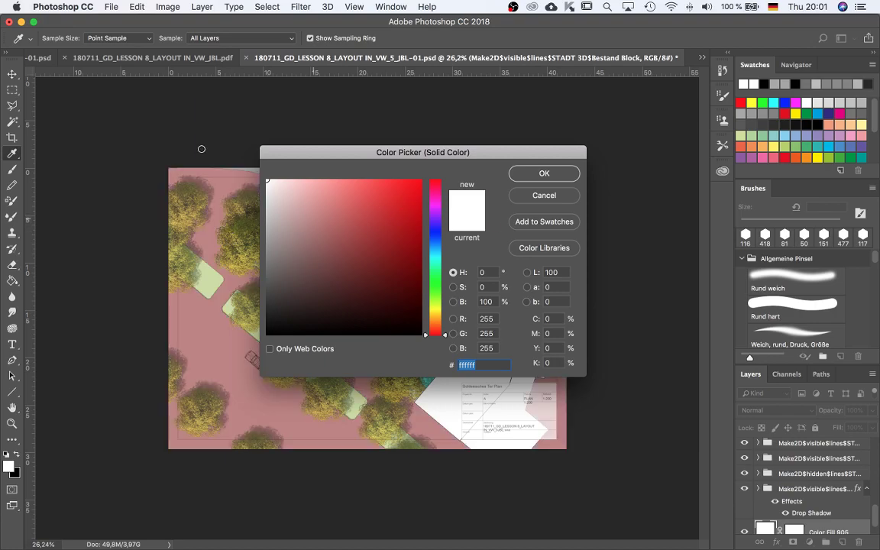
left_click(534, 172)
scroll(840, 497, "down", 1)
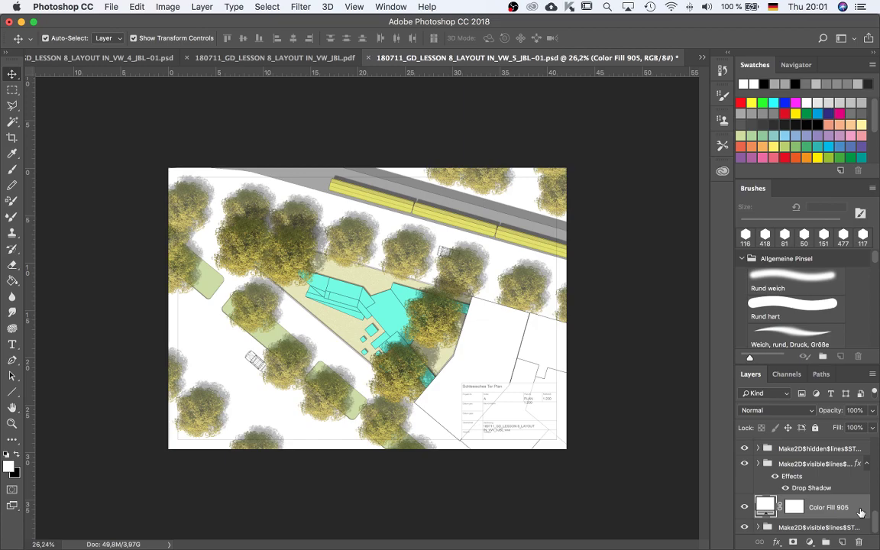
Move the white color fill layer beneath the Bestand Block group so the grey ground areas show again
left_click_drag(766, 507, 761, 536)
left_click_drag(758, 534, 772, 520)
double_click(791, 527)
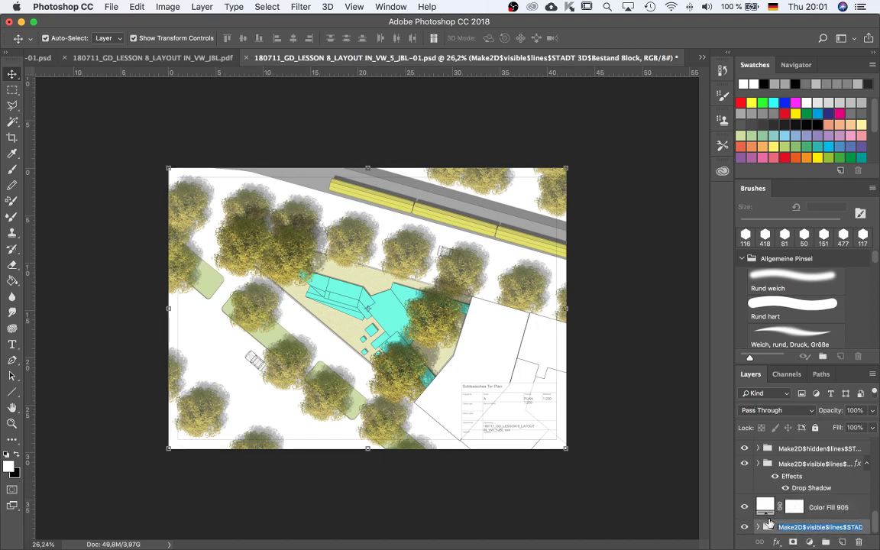
double_click(767, 527)
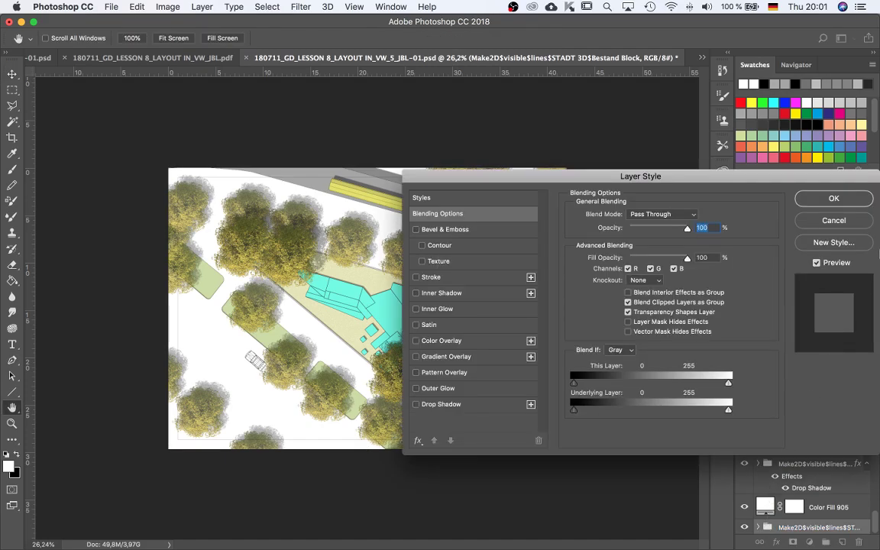
left_click(836, 220)
left_click_drag(767, 527, 766, 498)
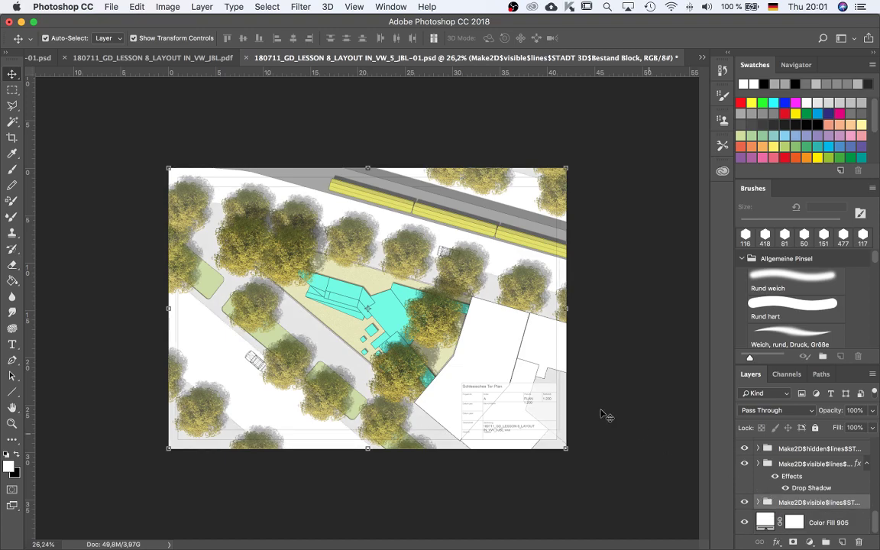
Give the Bestand Block group a drop shadow with 40% opacity, 8 px distance and a slight spread
scroll(456, 253, "up", 1)
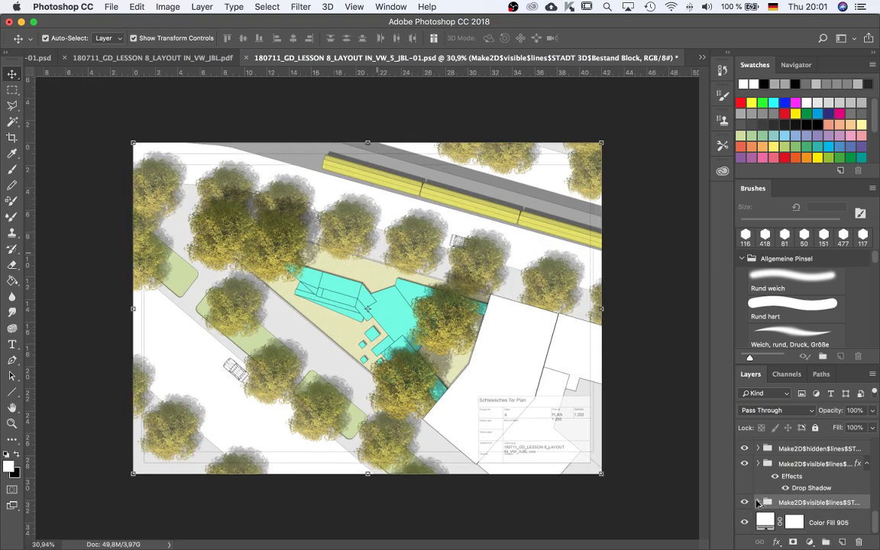
key("super+plus")
left_click(759, 503)
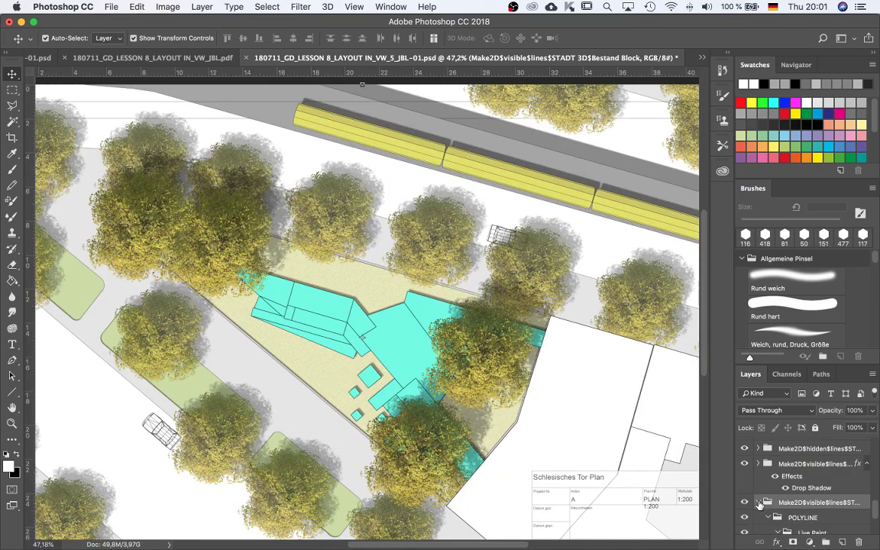
left_click(757, 502)
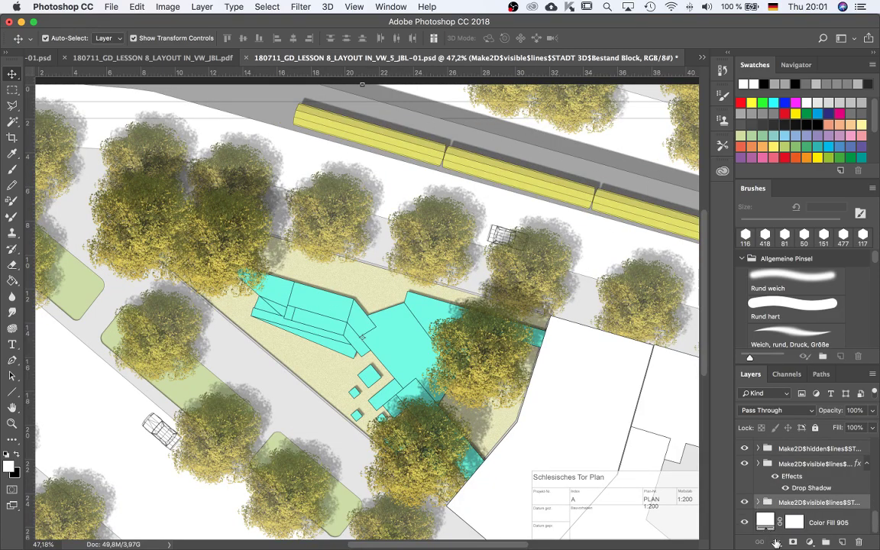
left_click(775, 541)
left_click(794, 518)
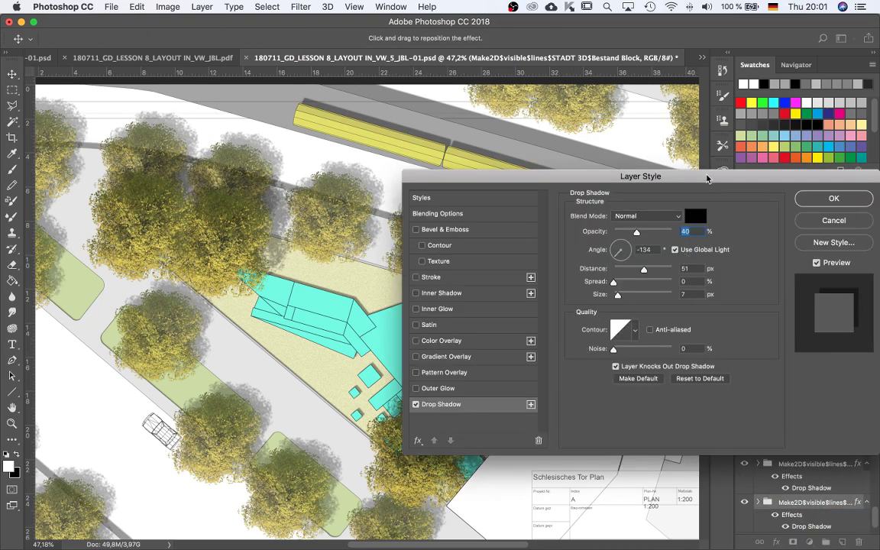
left_click_drag(706, 178, 707, 256)
left_click_drag(642, 348, 618, 350)
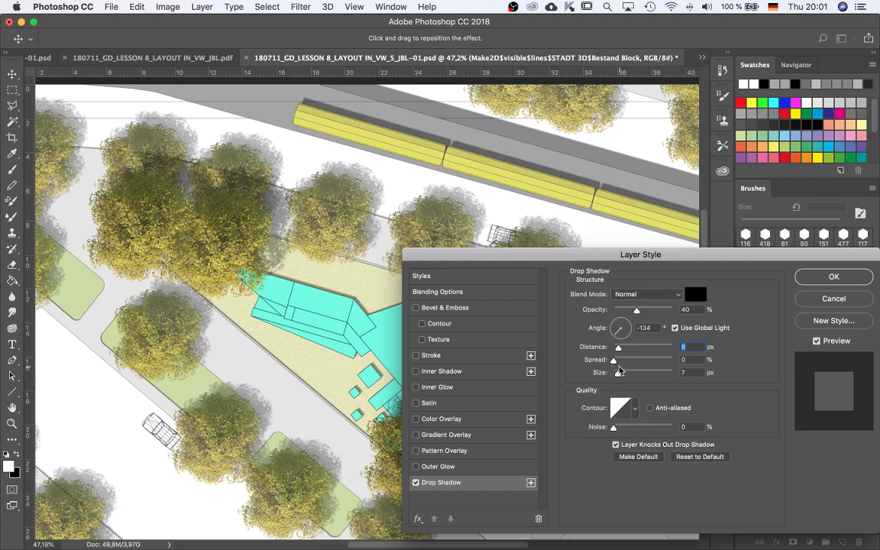
left_click_drag(618, 373, 618, 377)
left_click_drag(612, 362, 619, 363)
left_click(826, 281)
key("super+0")
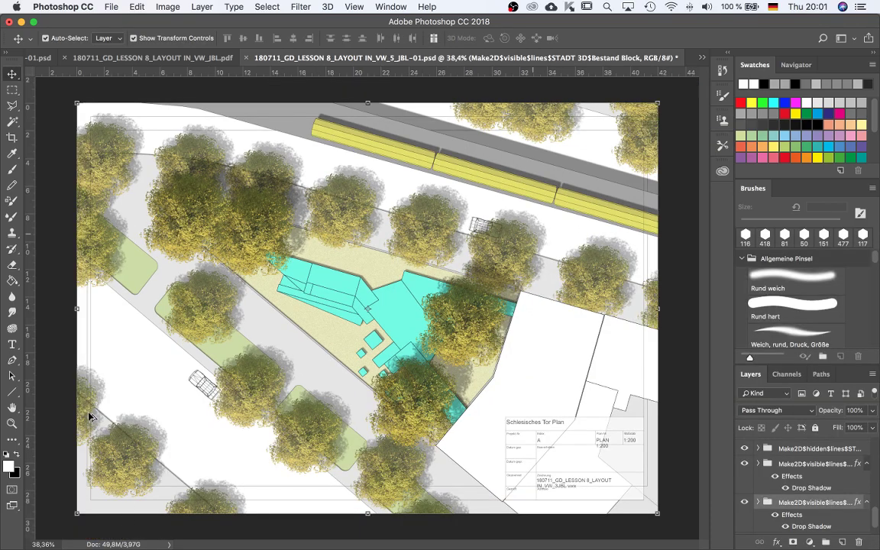
Examine the ground shadows and the thin frame lines around the edges of the plan
scroll(122, 439, "down", 3)
scroll(363, 278, "up", 4)
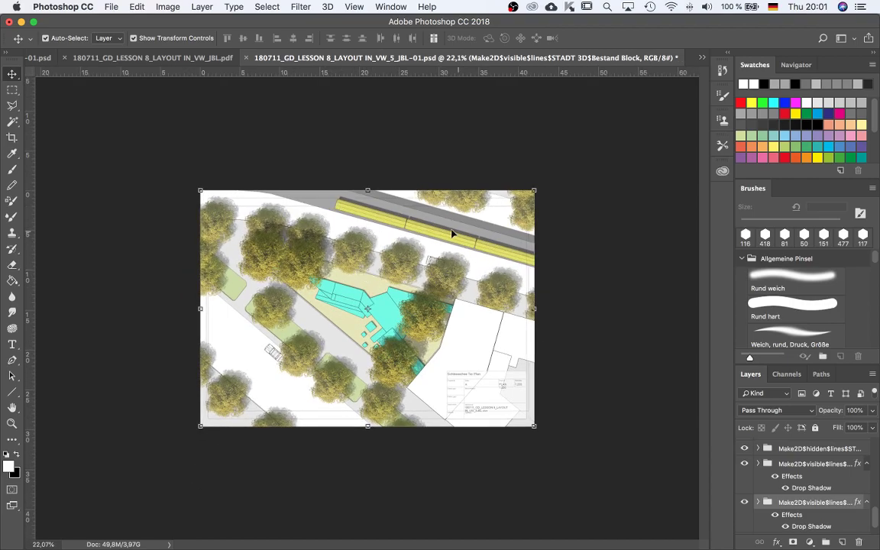
scroll(436, 287, "down", 1)
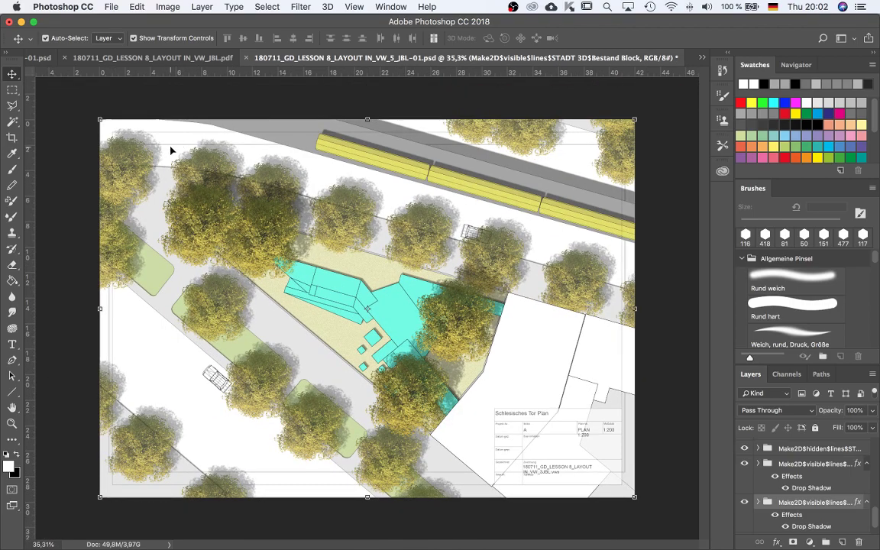
left_click(172, 139)
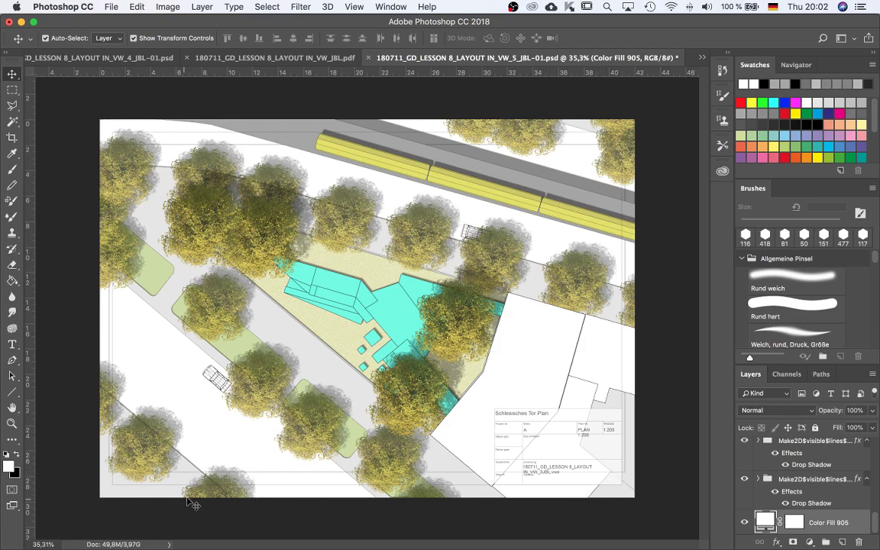
scroll(285, 495, "up", 3)
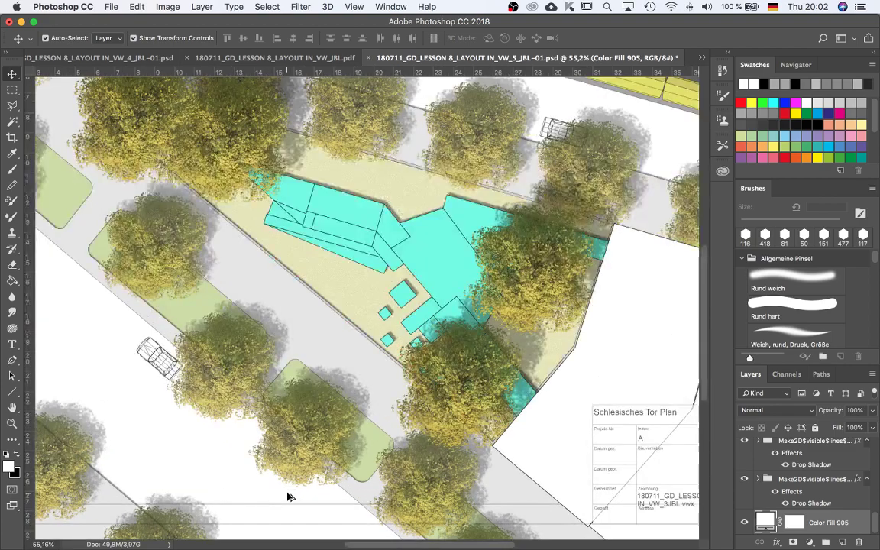
scroll(287, 496, "down", 1)
scroll(306, 496, "down", 1)
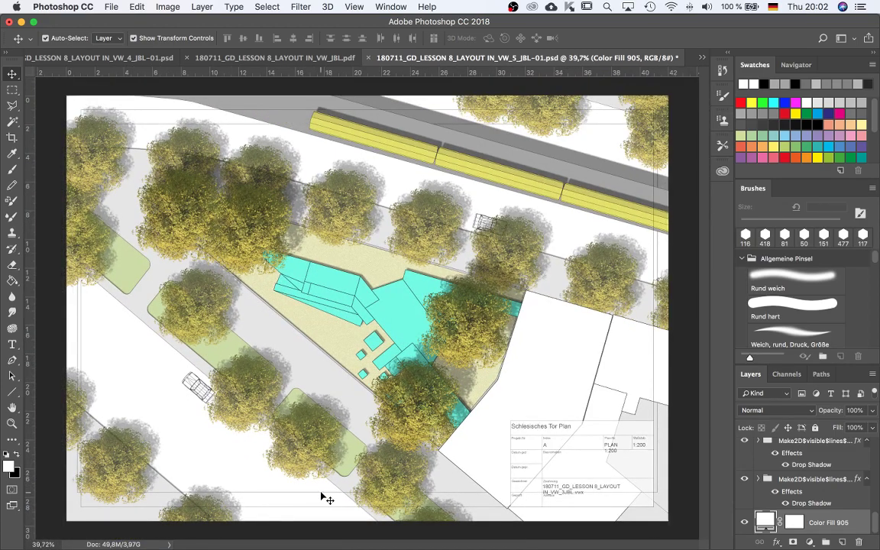
Select the frame line along the plan's lower edge and toggle its layer and Live Paint group off and on
left_click(321, 496)
left_click(745, 527)
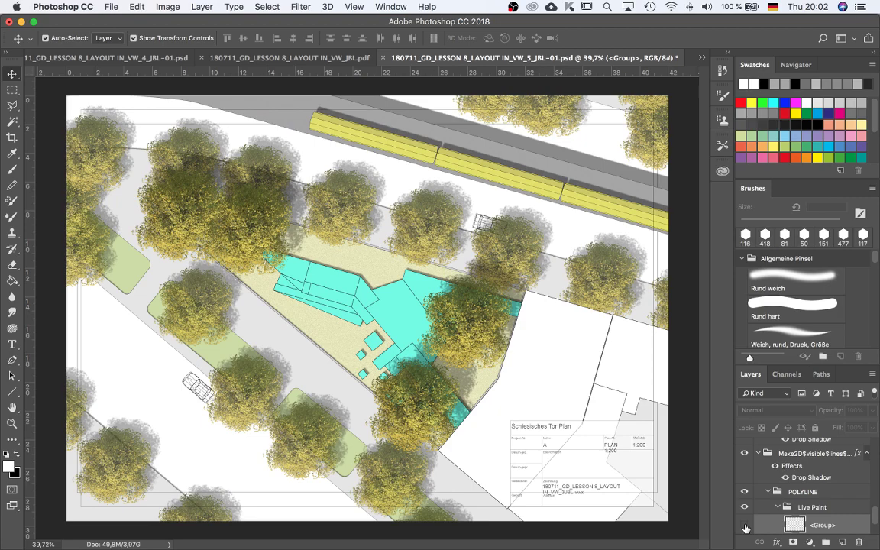
left_click(744, 527)
left_click(745, 508)
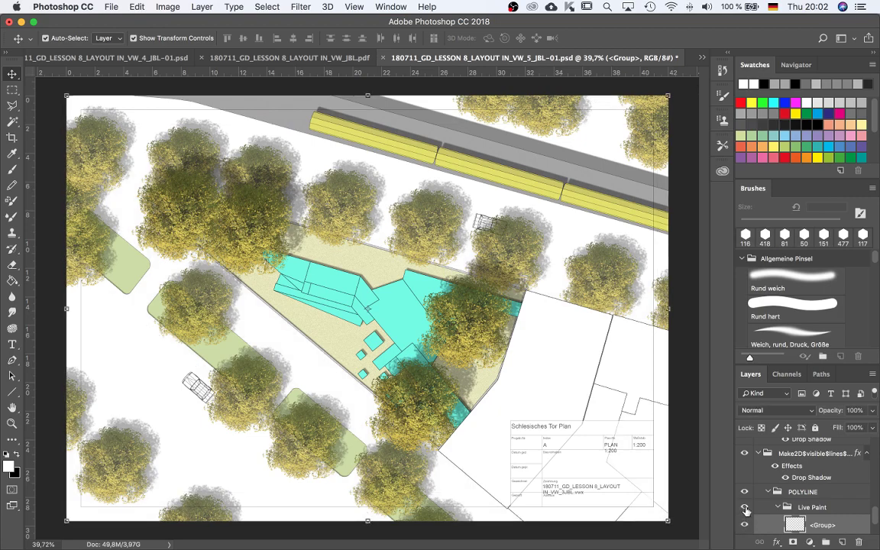
left_click(745, 508)
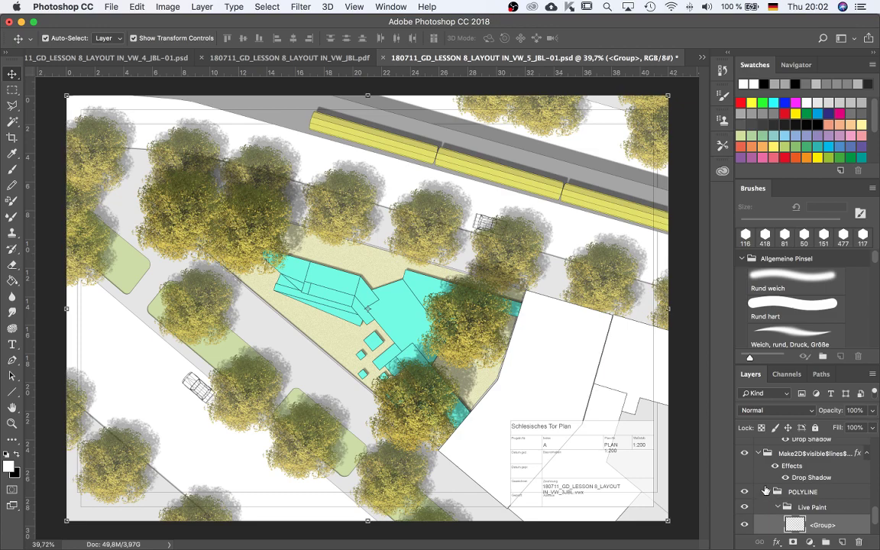
Toggle the Bestand Block group and its POLYLINE subgroup off and on to check which elements they contain
left_click(756, 456)
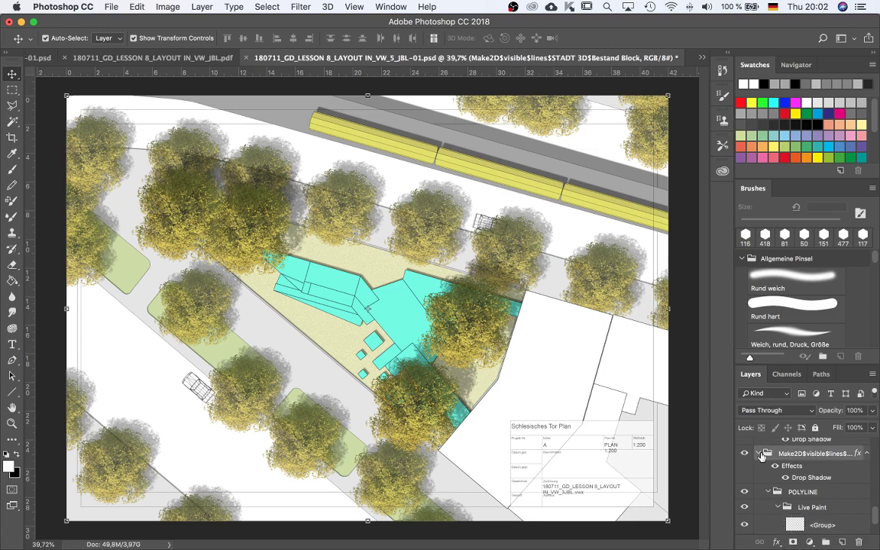
left_click(759, 454)
left_click(745, 479)
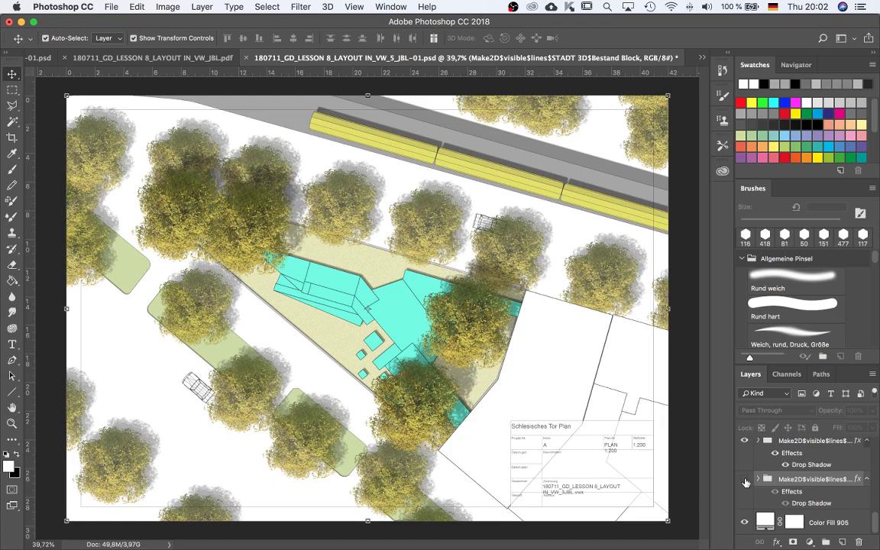
left_click(745, 480)
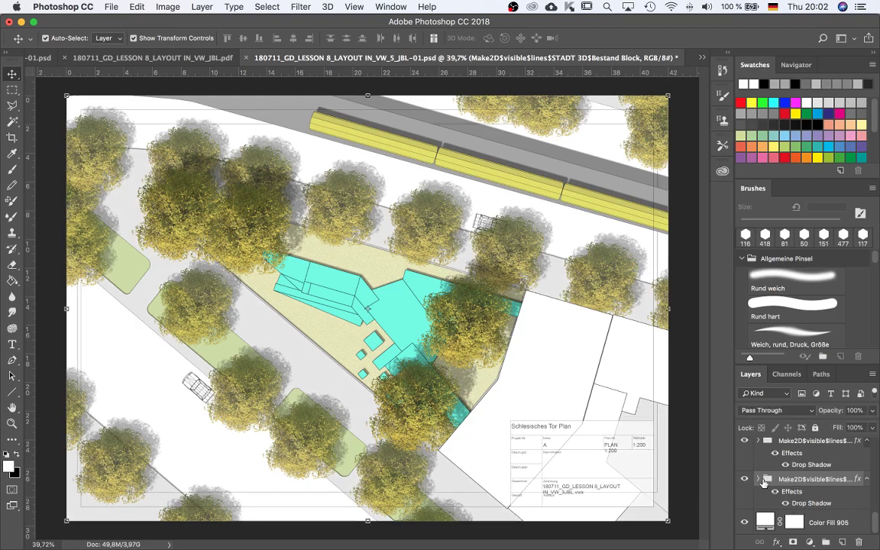
left_click(759, 479)
scroll(802, 512, "down", 2)
scroll(777, 504, "down", 1)
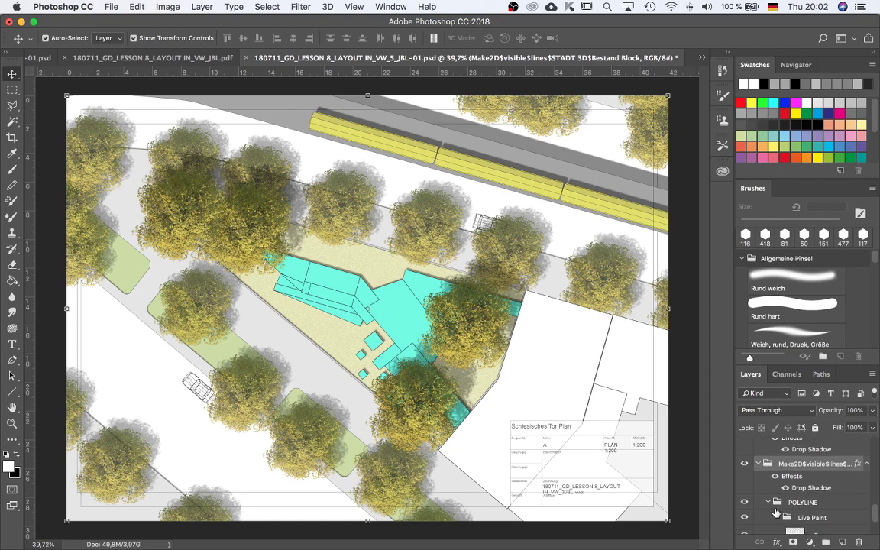
left_click(746, 504)
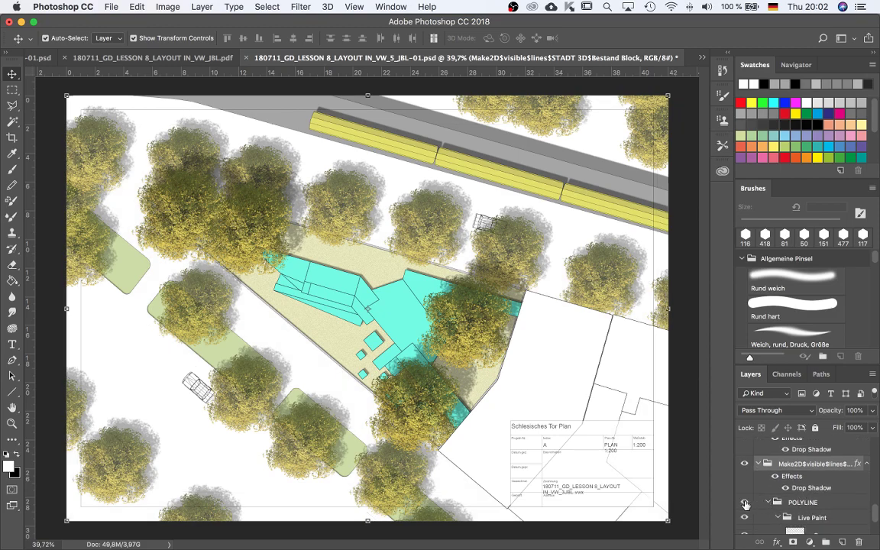
left_click(746, 504)
Pick the frame line near the plan's lower edge, hide its <Group> layer and collapse the Bestand Block group
scroll(324, 501, "up", 2)
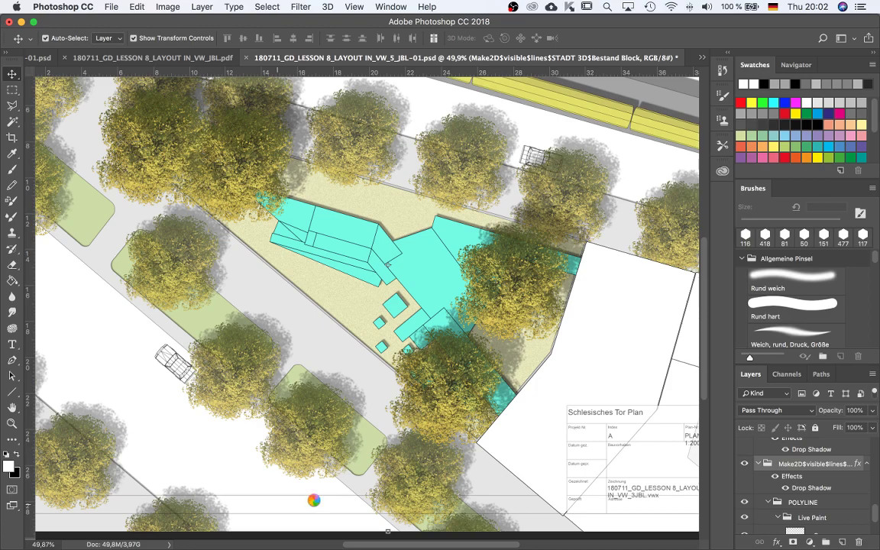
scroll(324, 504, "up", 10)
scroll(359, 478, "down", 4)
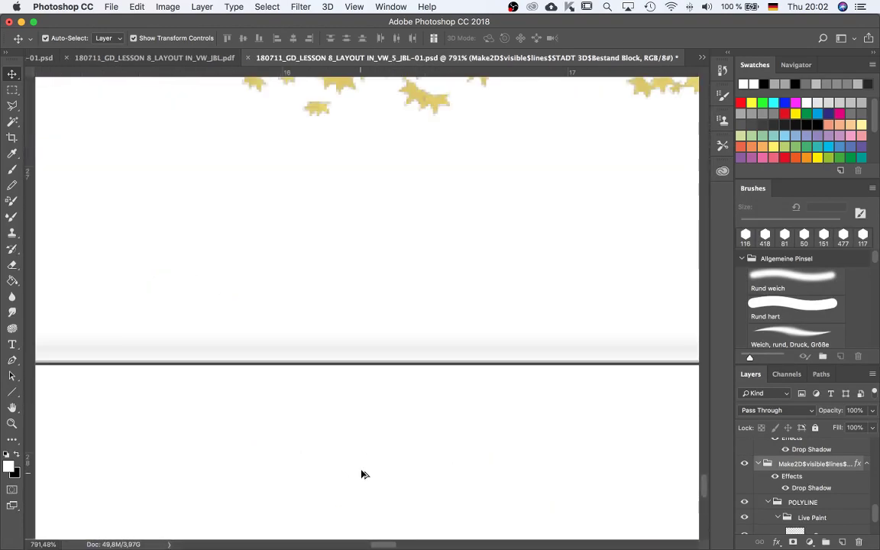
left_click(394, 366)
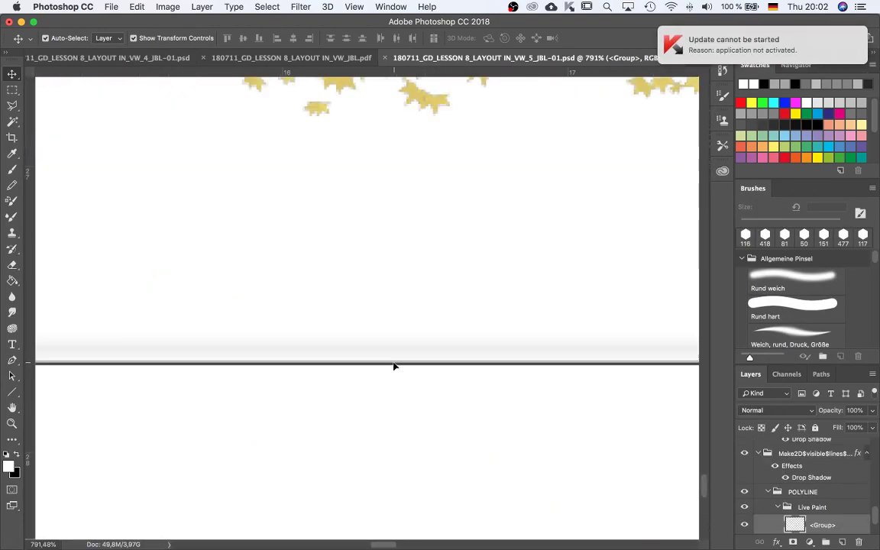
left_click(744, 523)
scroll(503, 454, "down", 2)
scroll(504, 454, "down", 8)
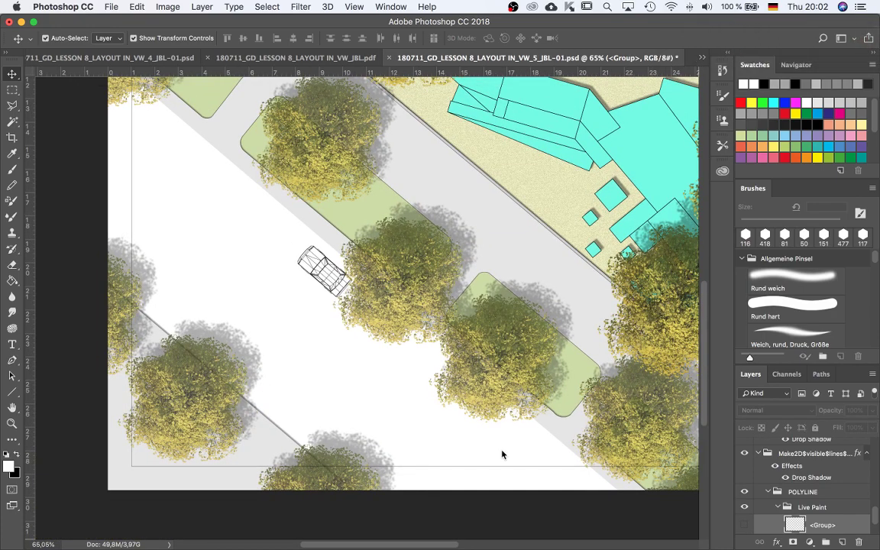
scroll(489, 451, "down", 1)
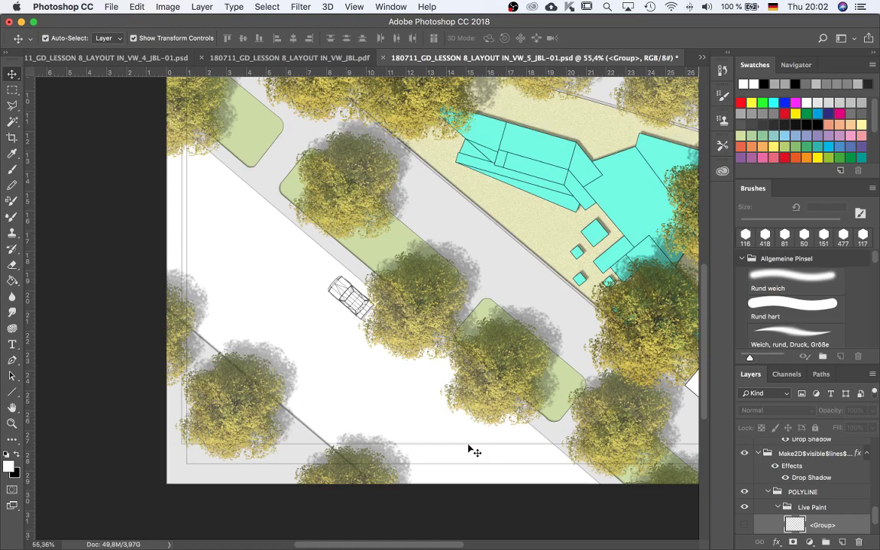
scroll(410, 439, "down", 6)
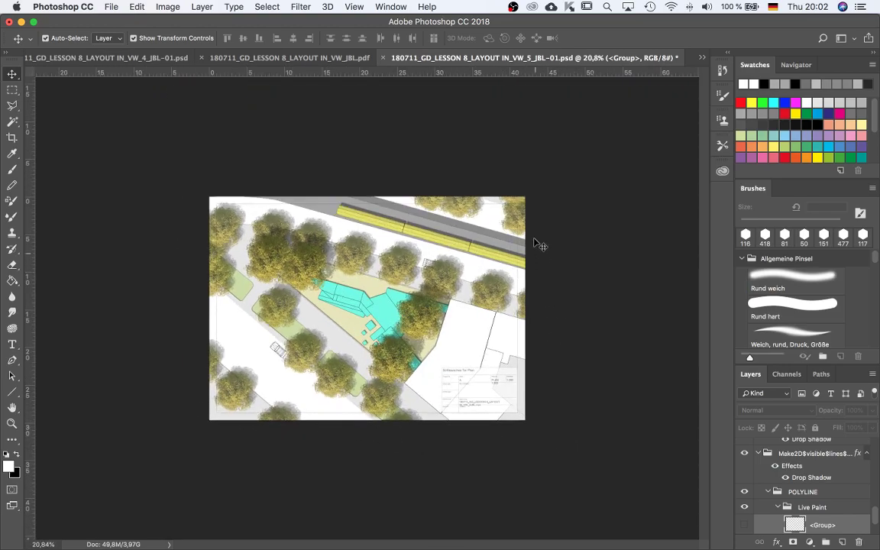
scroll(298, 221, "up", 1)
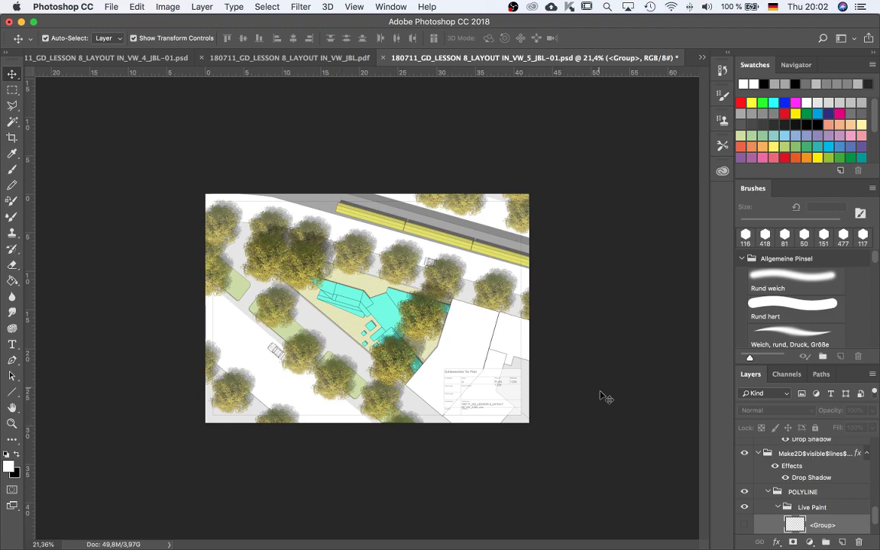
left_click(769, 494)
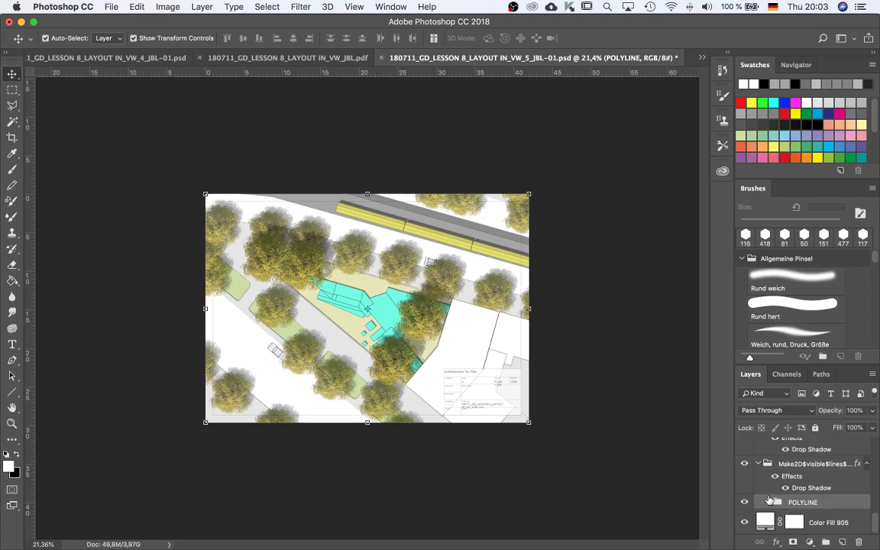
left_click(758, 458)
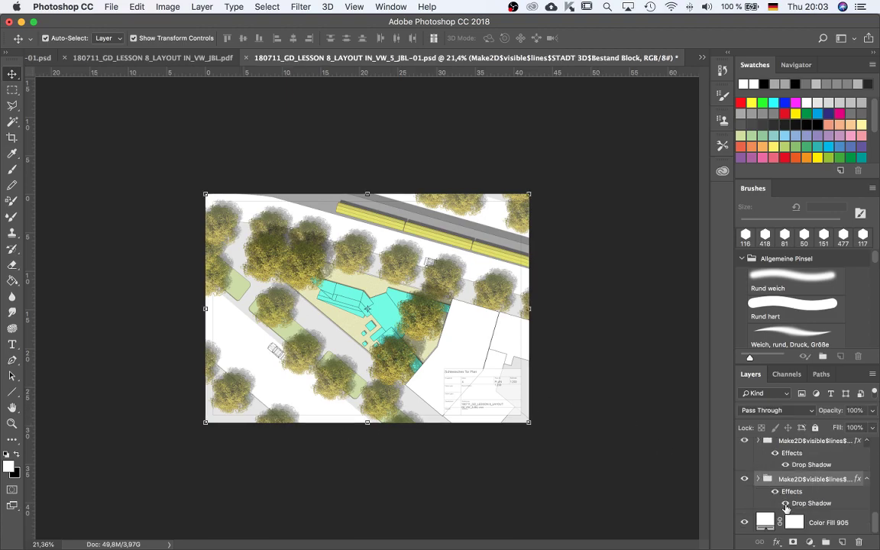
Create a new layer group at the top of the layer stack, above the Keine group
scroll(768, 481, "up", 5)
scroll(789, 506, "up", 3)
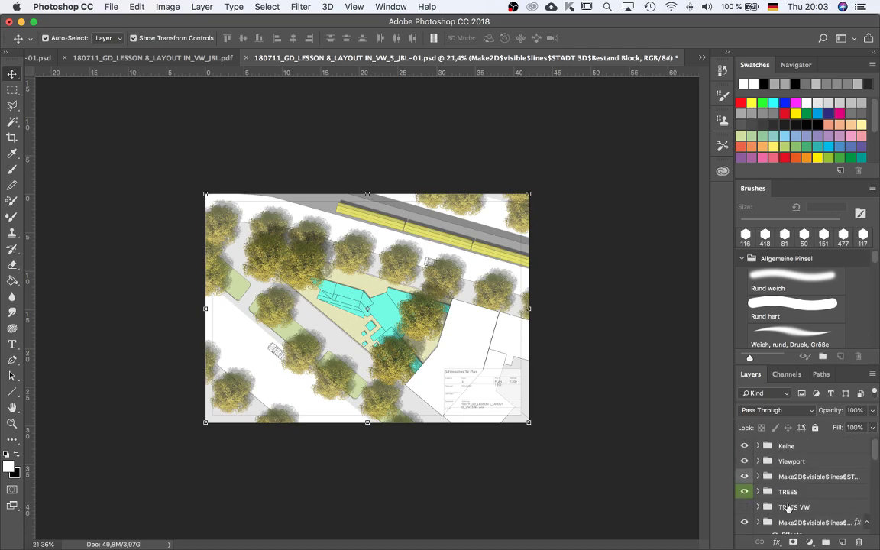
scroll(316, 342, "up", 1)
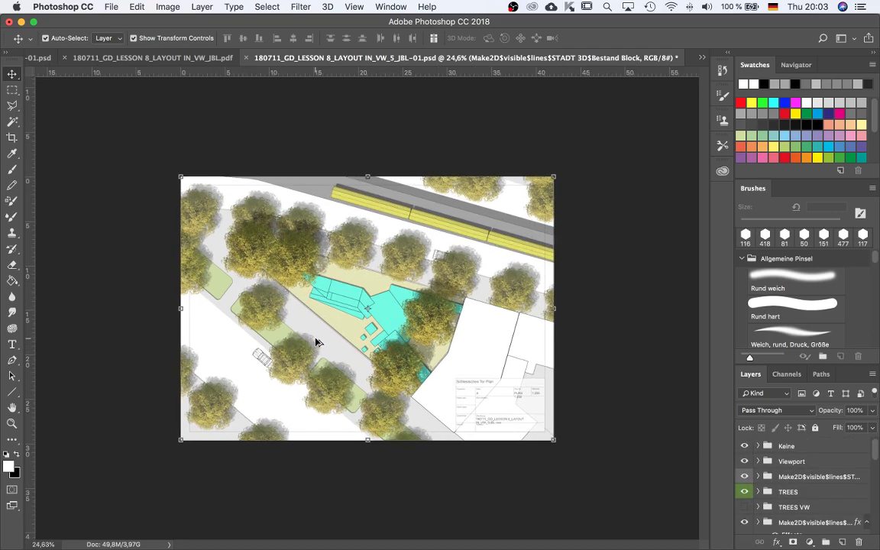
scroll(540, 281, "up", 4)
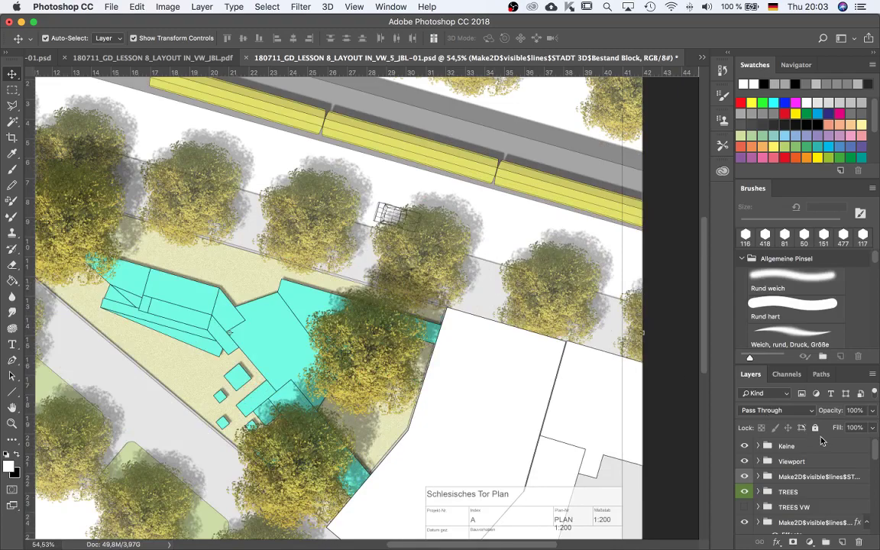
left_click(843, 541)
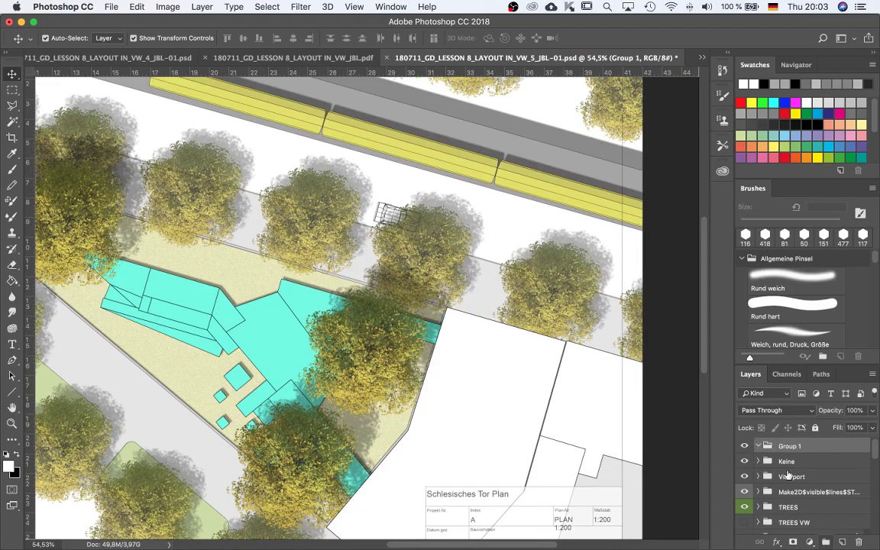
Add an empty layer inside the new group and rename the group SHADOW
left_click(843, 541)
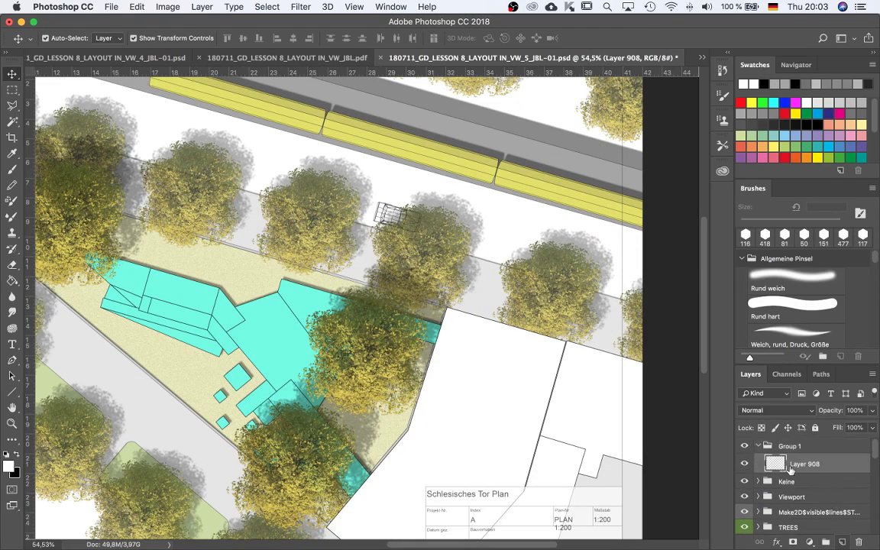
double_click(788, 447)
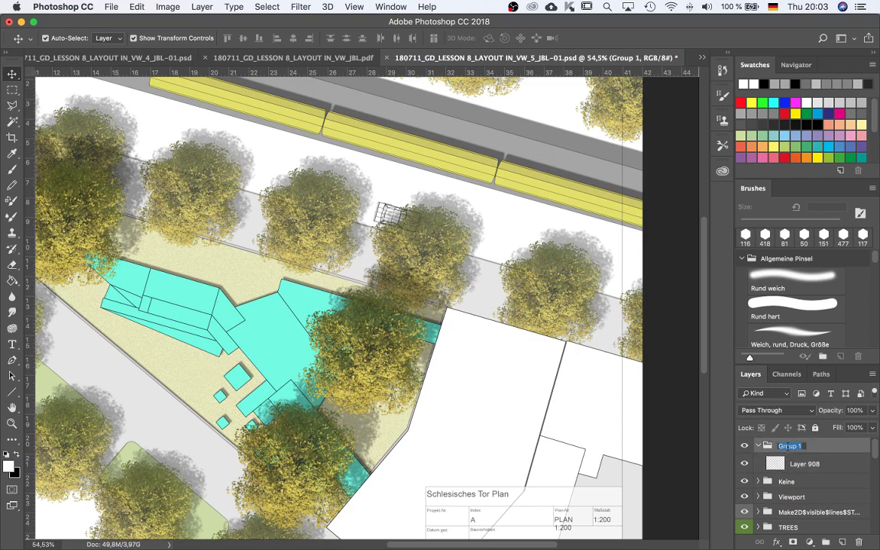
type("SHADOW")
key("Return")
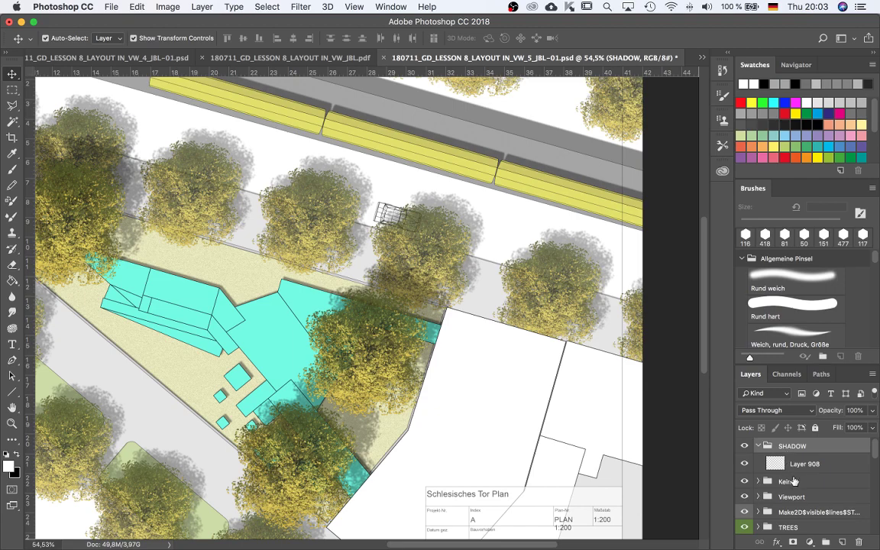
On the empty layer in SHADOW, outline a slanted shadow area with the Polygonal Lasso along the white building's upper edge, extending past the canvas edge
left_click(804, 463)
scroll(273, 333, "down", 2)
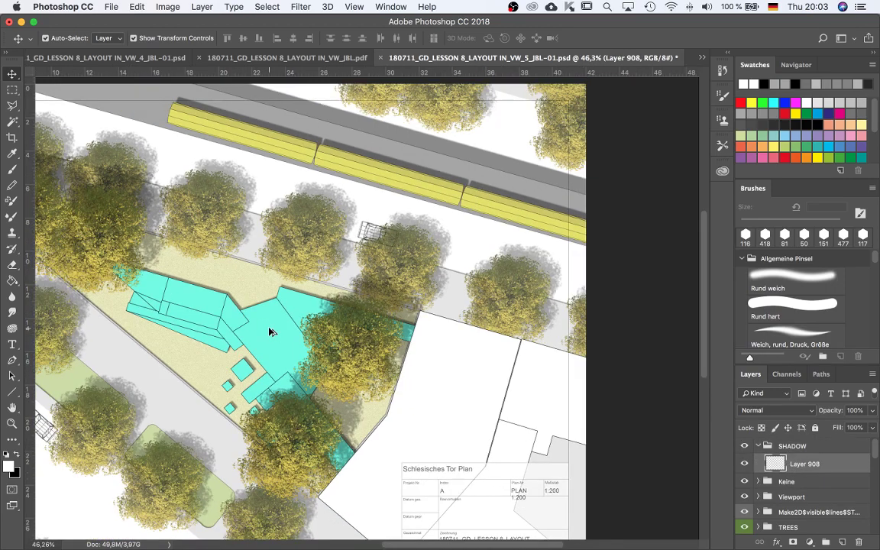
key("m")
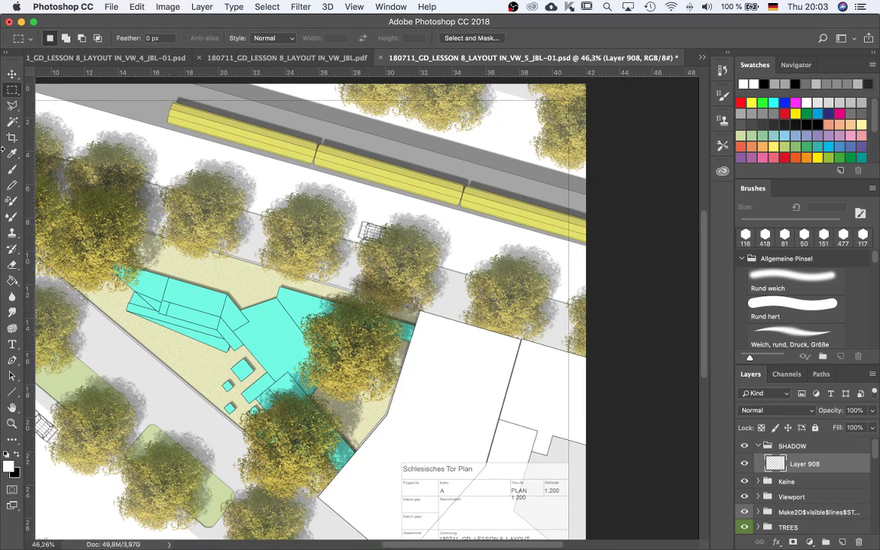
key("l")
scroll(430, 316, "up", 2)
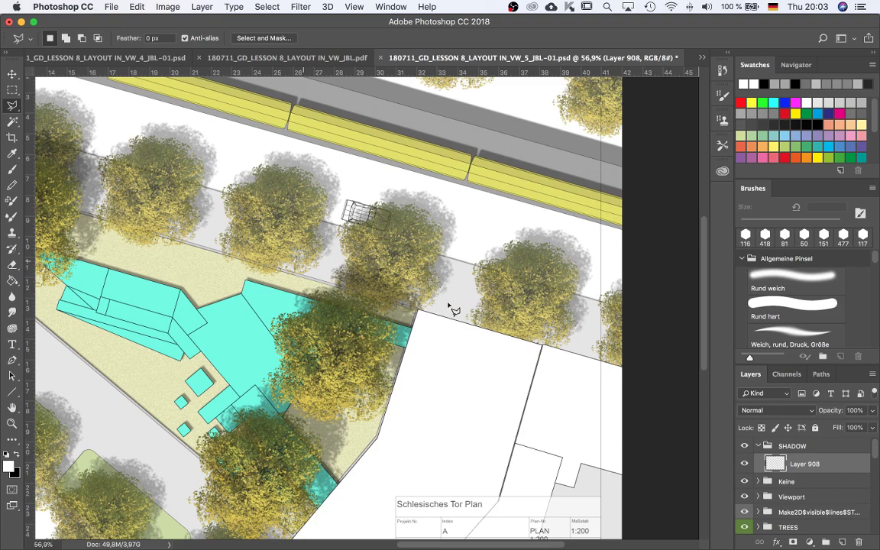
scroll(419, 313, "up", 3)
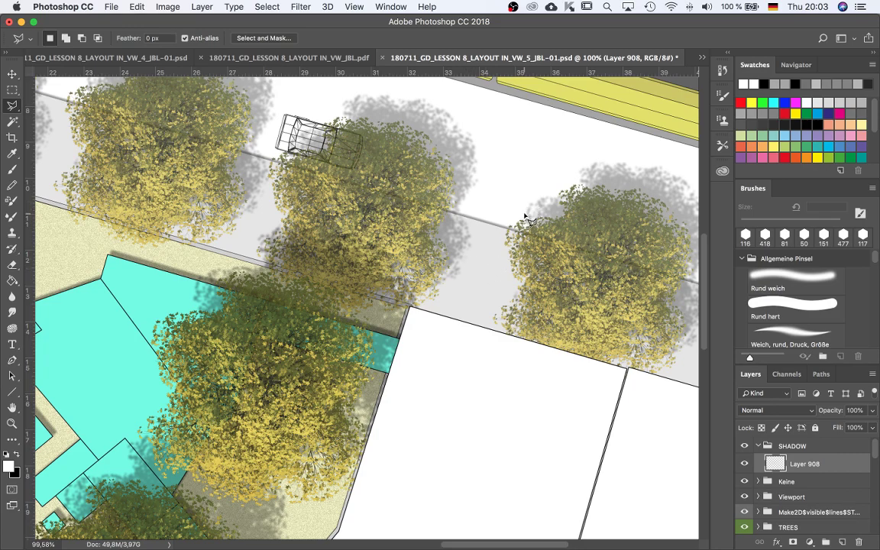
left_click(13, 74)
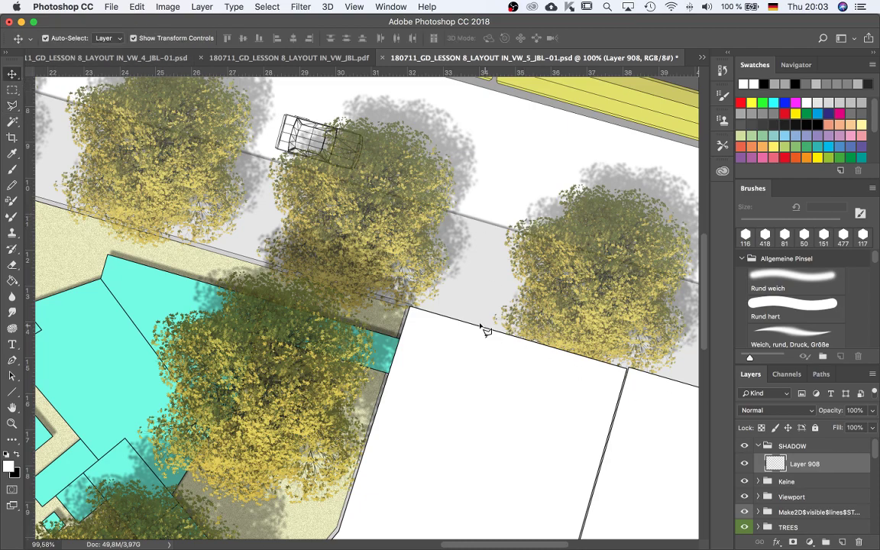
key("l")
left_click(411, 307)
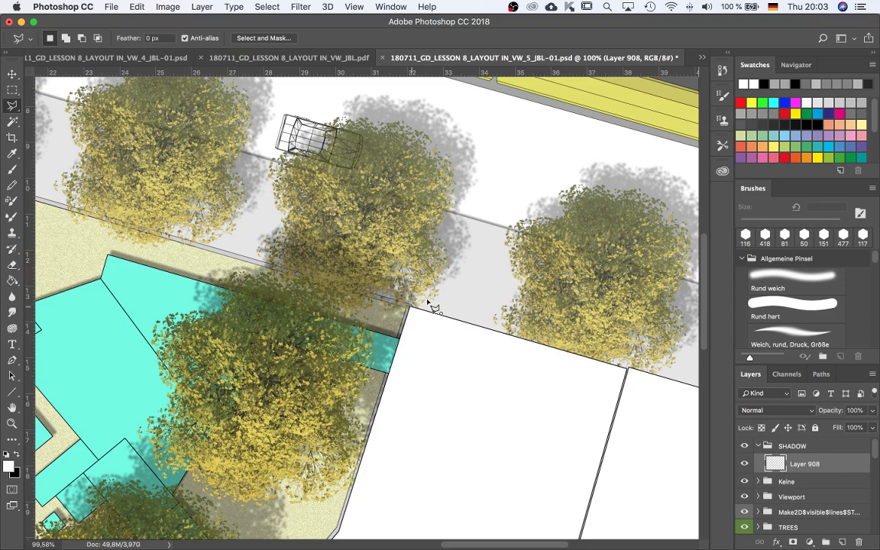
left_click(530, 211)
left_click(600, 233)
scroll(466, 271, "right", 5)
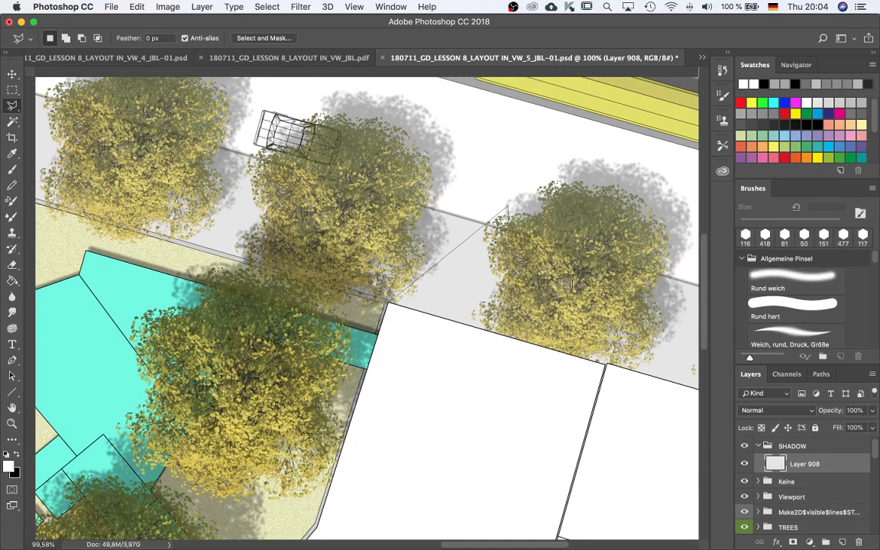
scroll(464, 272, "right", 5)
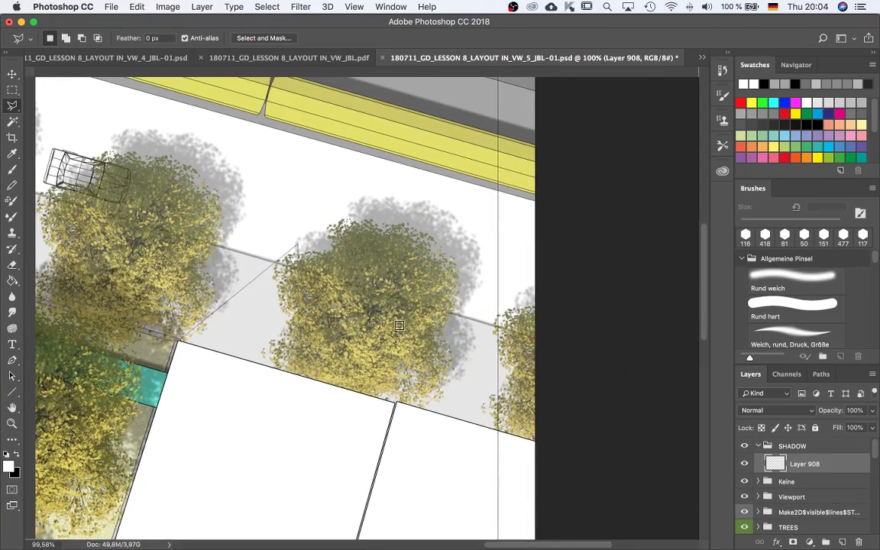
scroll(548, 295, "left", 8)
scroll(548, 295, "right", 5)
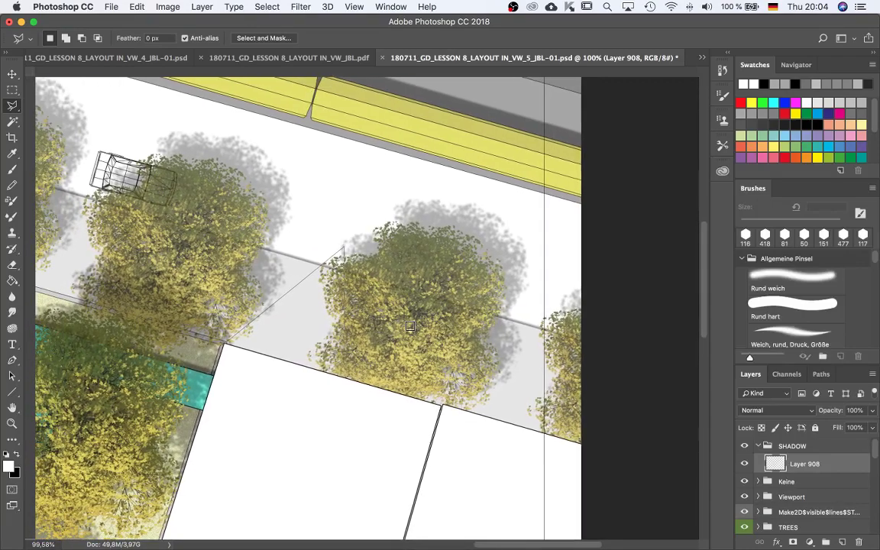
key("ctrl+r")
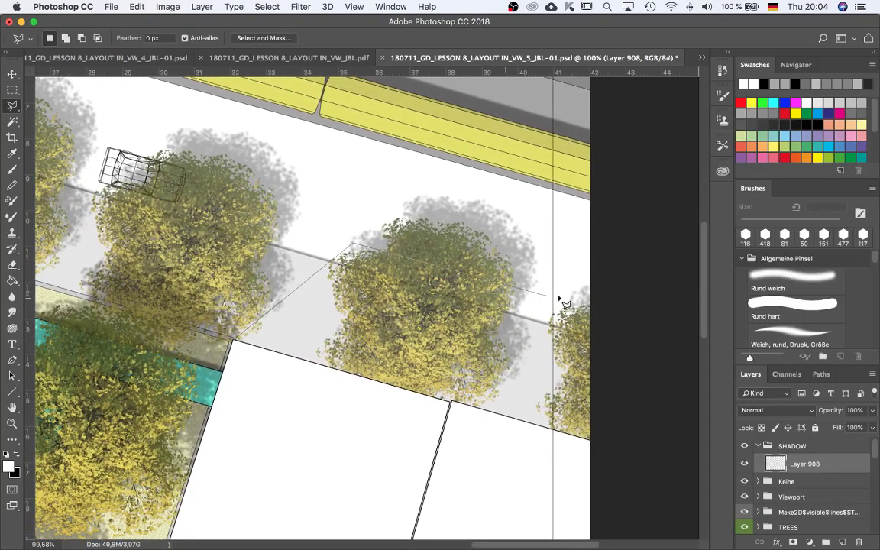
left_click(620, 315)
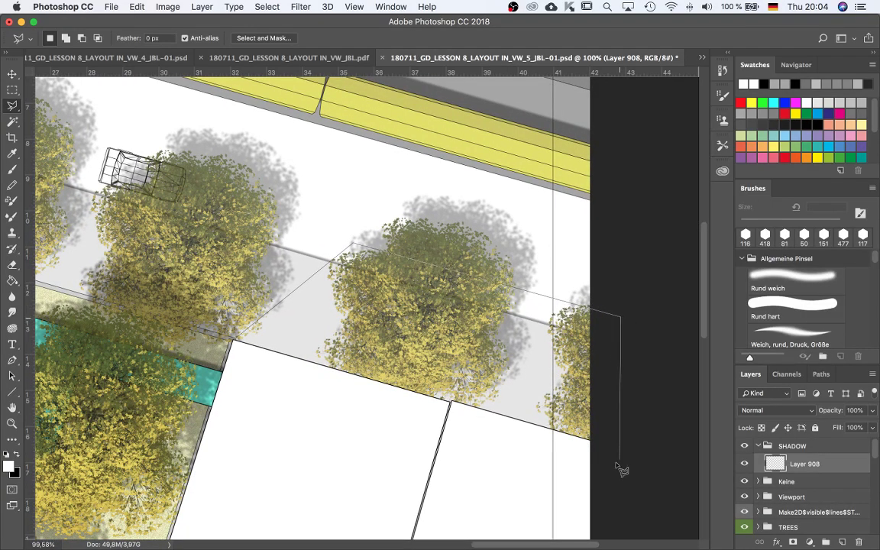
left_click(591, 441)
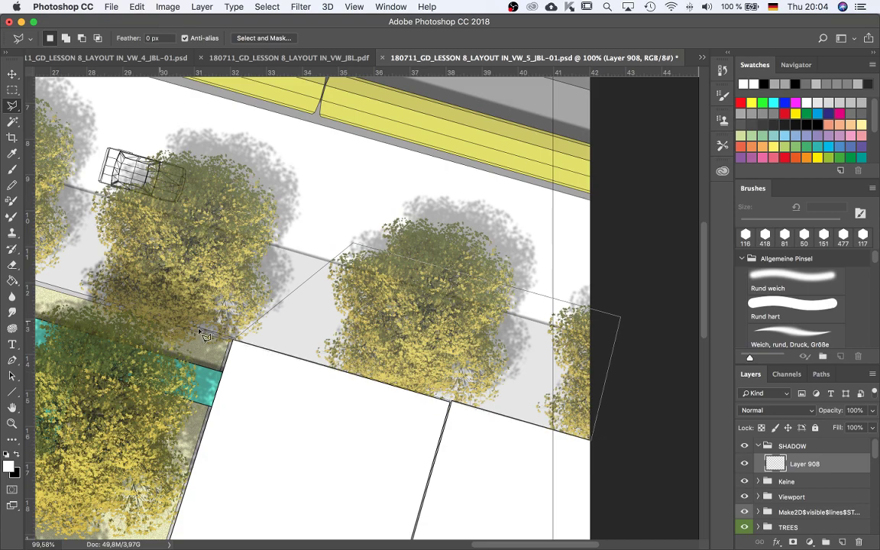
left_click(237, 342)
Fill the selected shadow area with black
key("g")
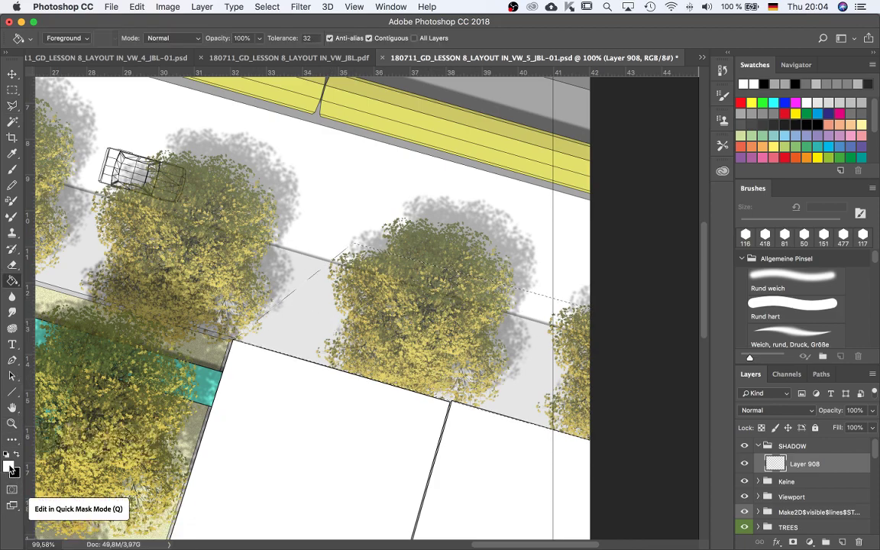
key("x")
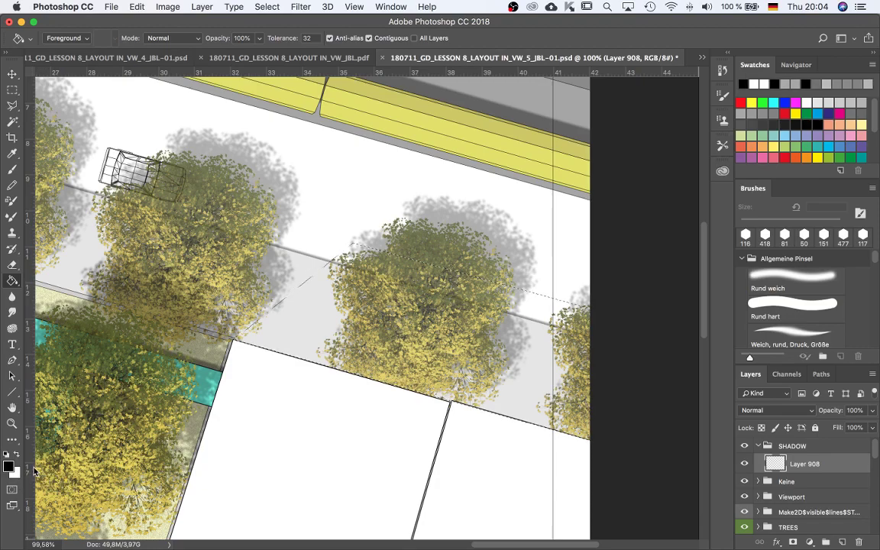
left_click(293, 328)
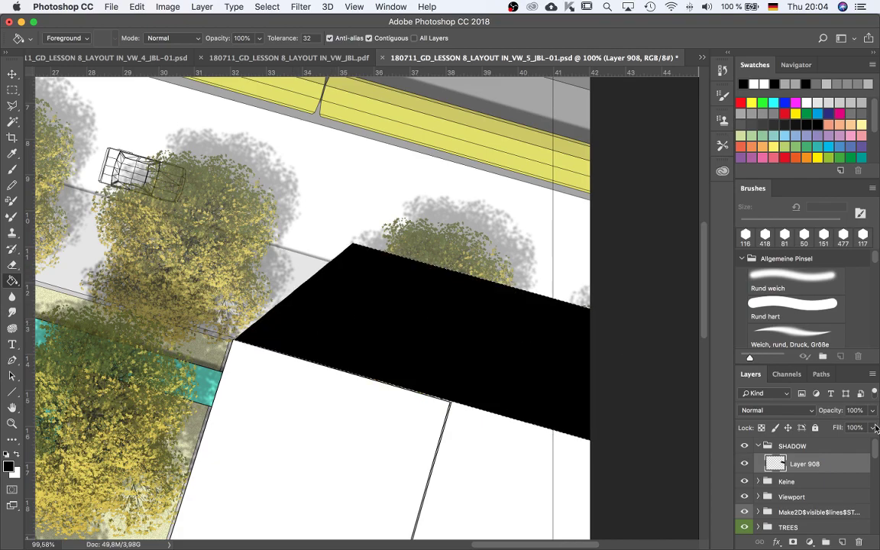
Try the building shadow layer at 22% opacity and at 40% opacity
left_click(871, 410)
left_click_drag(871, 425, 825, 425)
scroll(491, 384, "down", 1)
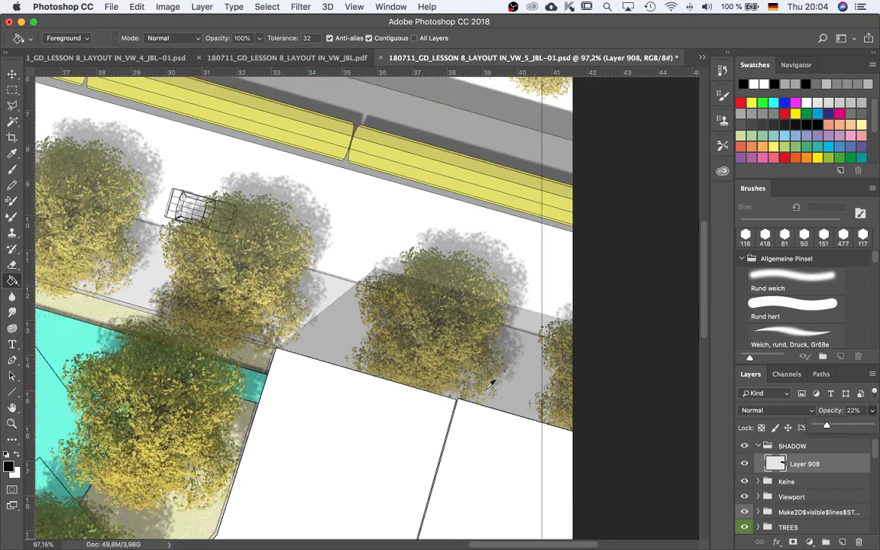
scroll(491, 384, "down", 2)
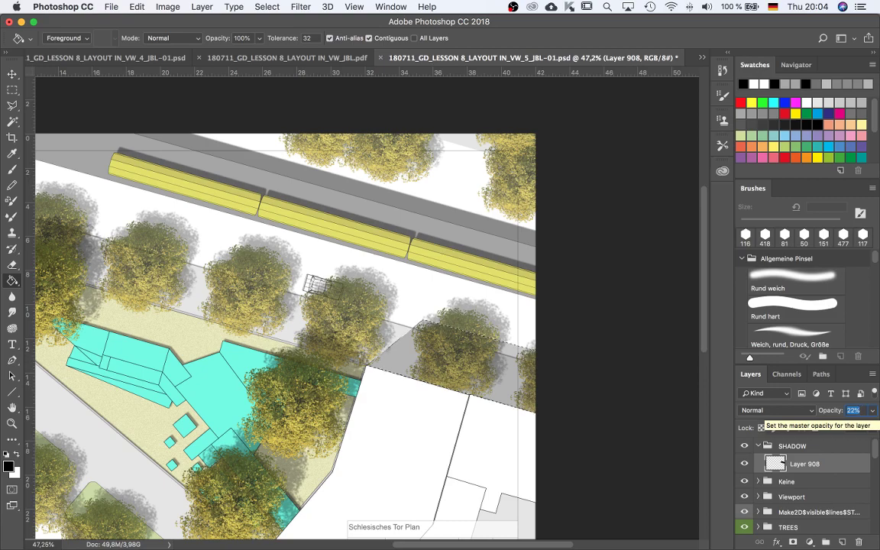
type("40")
key("Return")
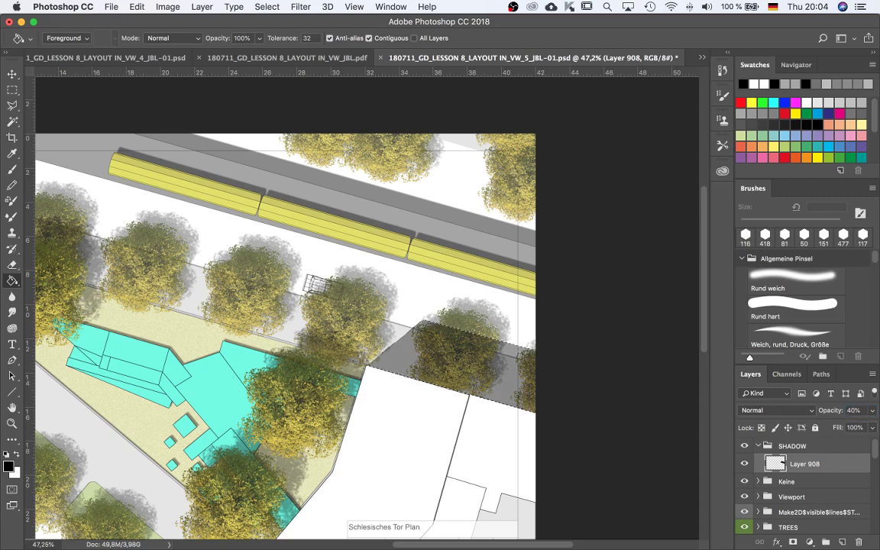
Set the building shadow layer's opacity to 29% and deselect the layer
scroll(676, 355, "down", 2)
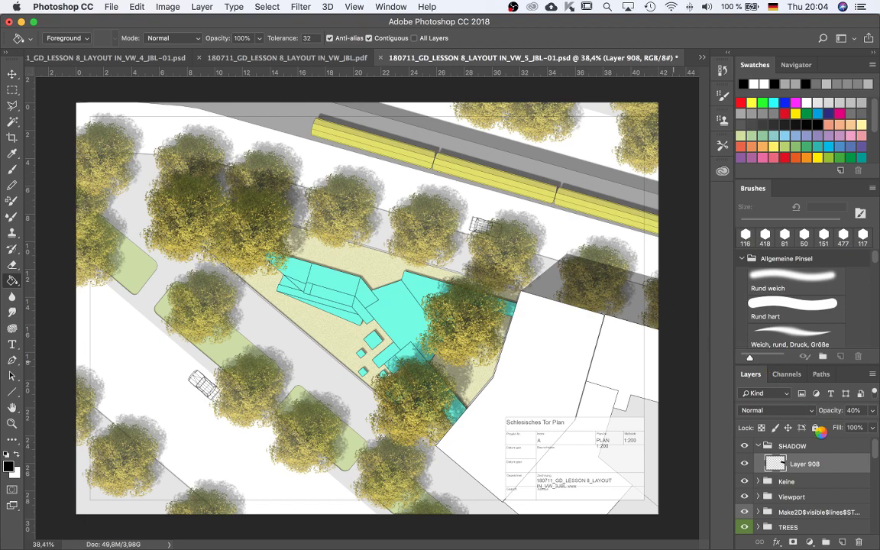
scroll(639, 408, "down", 2)
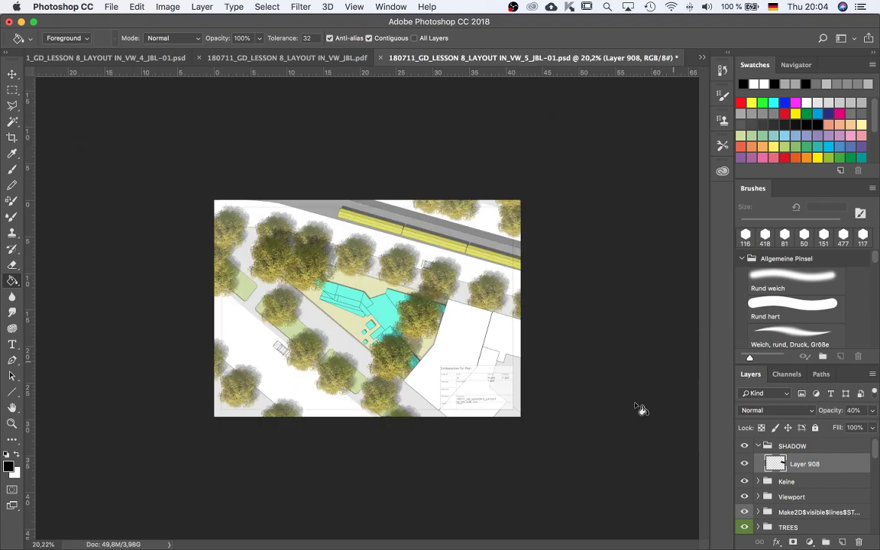
scroll(498, 326, "down", 3)
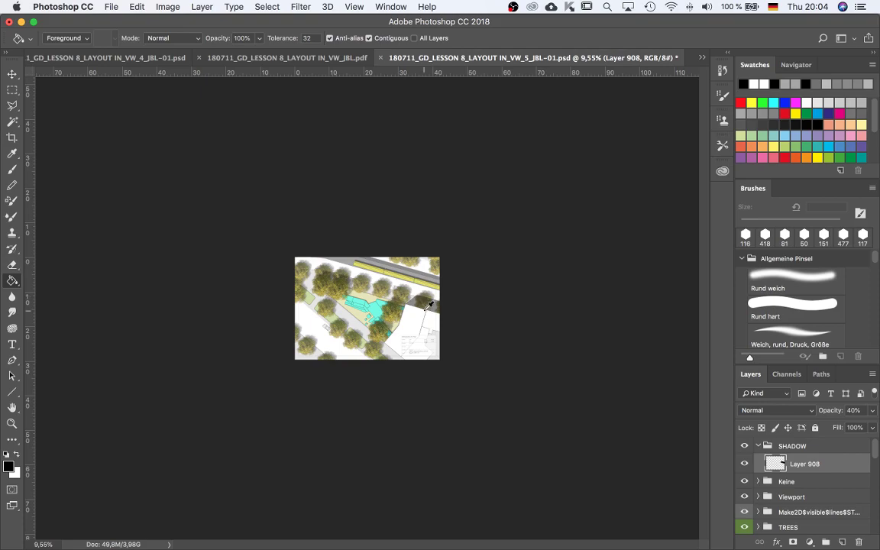
scroll(497, 326, "up", 2)
left_click_drag(872, 411, 831, 428)
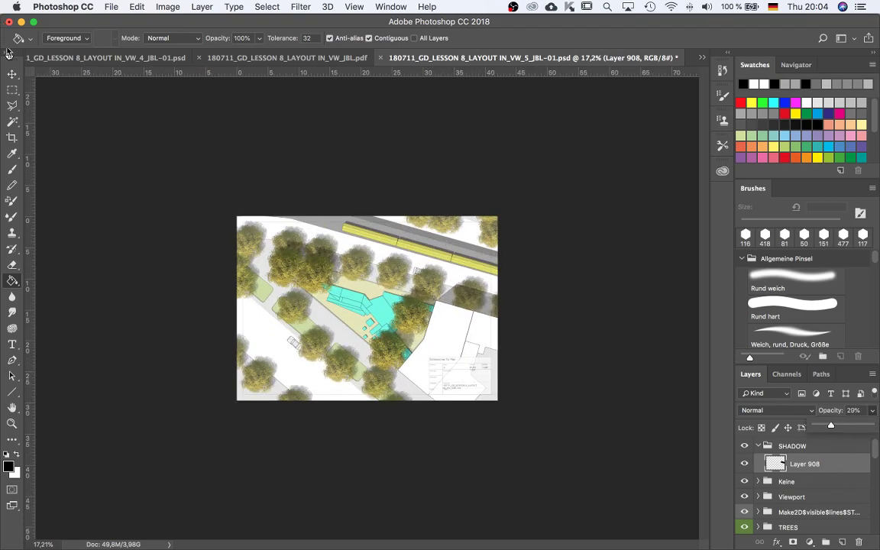
left_click(12, 73)
left_click(239, 128)
scroll(330, 273, "up", 1)
scroll(330, 272, "up", 2)
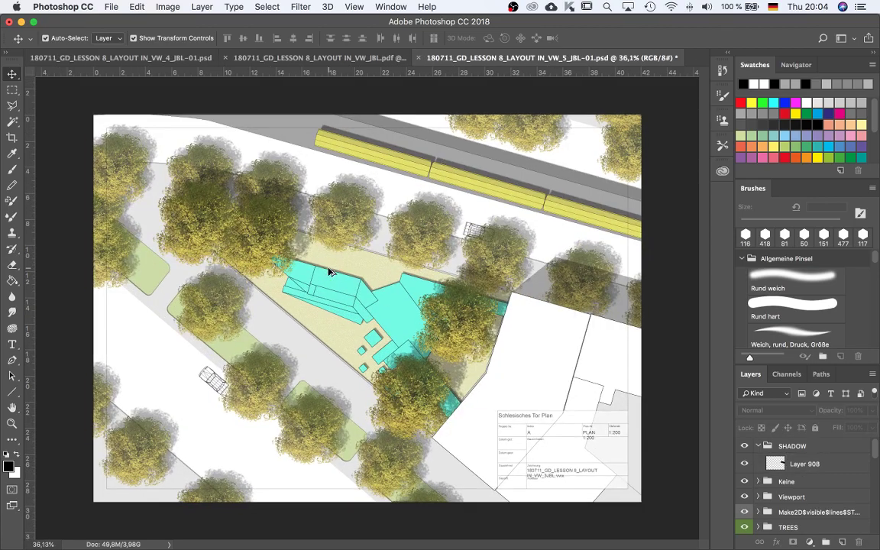
scroll(611, 292, "down", 1)
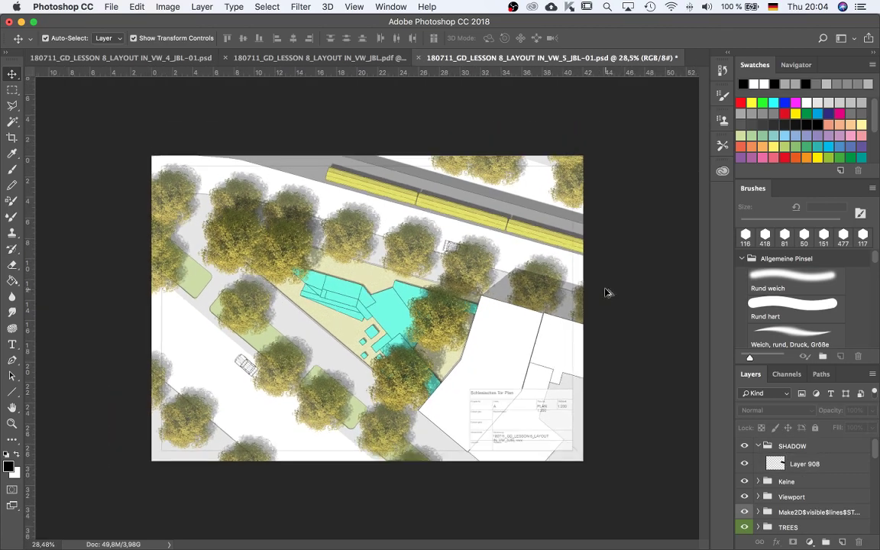
Start saving a copy of the plan under its existing file name in JPEG format
left_click(112, 7)
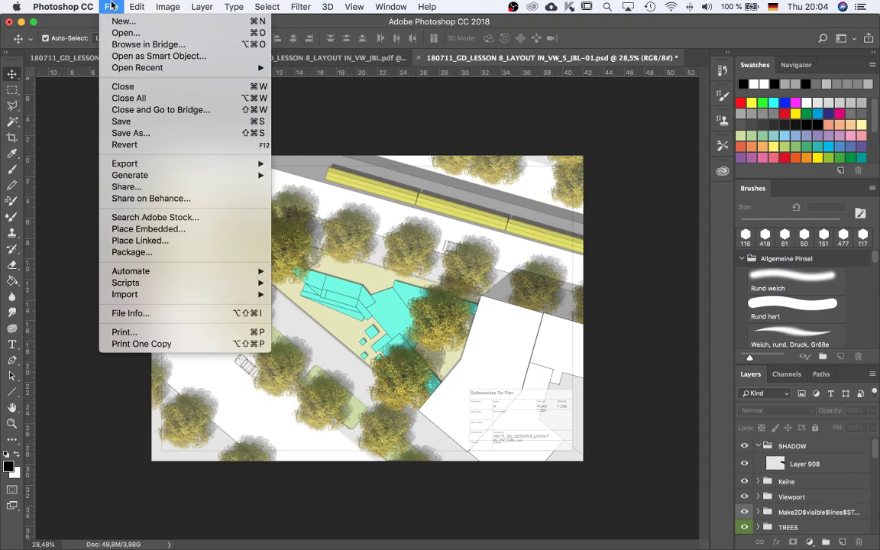
mouse_move(148, 165)
left_click(172, 135)
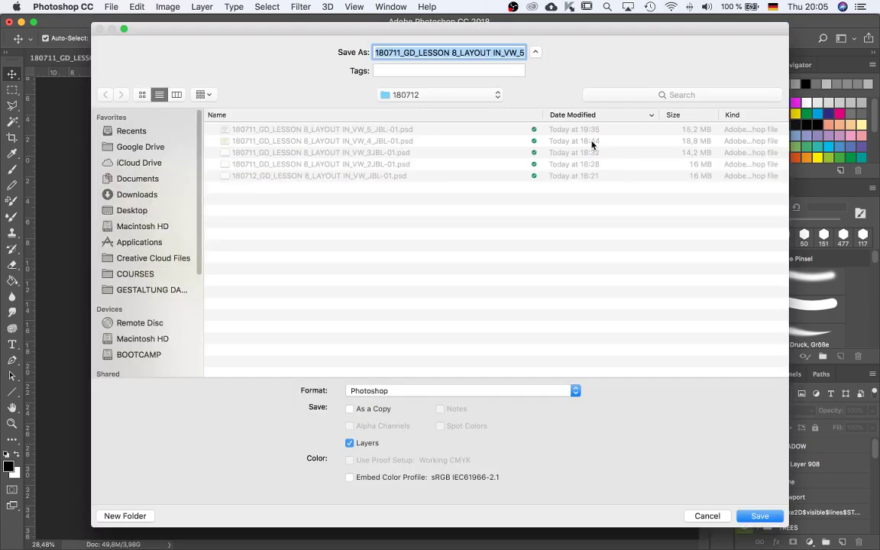
left_click(416, 391)
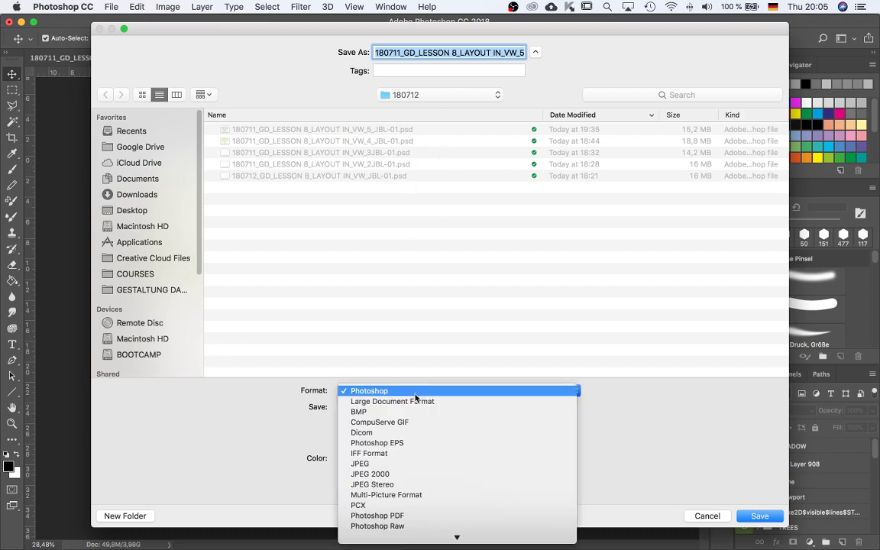
left_click(402, 464)
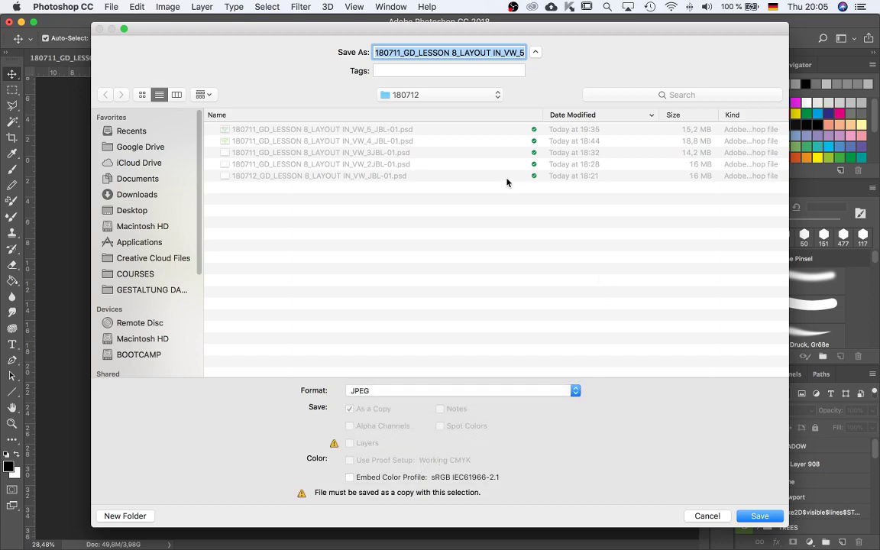
Create a folder named JPEG inside 180711_GD_LESSON 8_VW_JBL as the save location
left_click(412, 94)
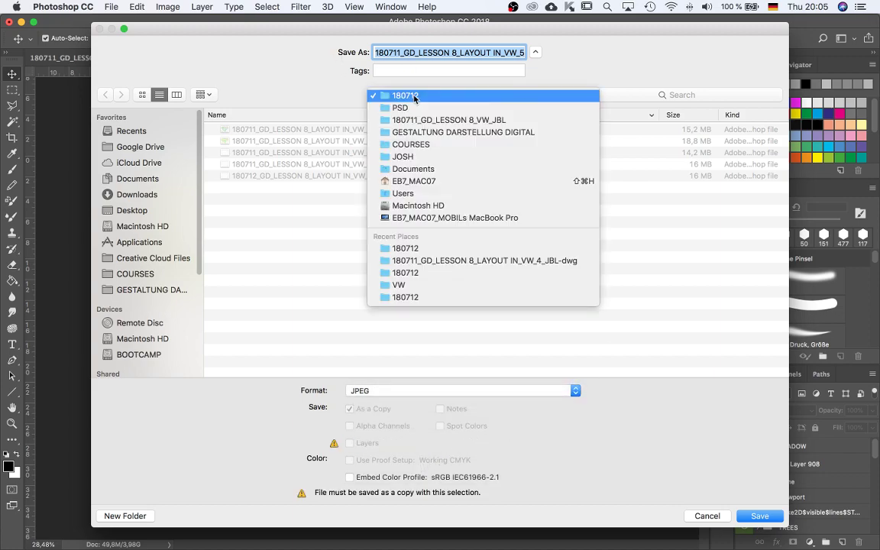
left_click(431, 120)
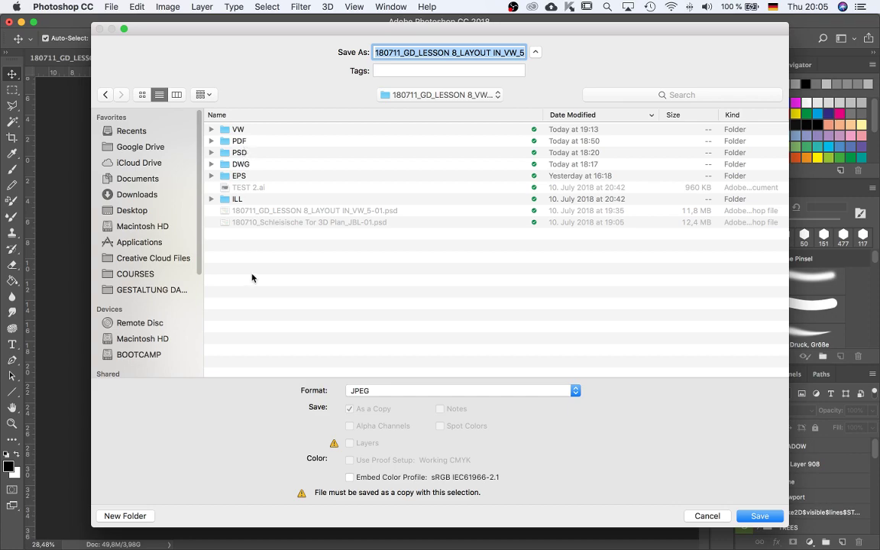
key("super+shift+n")
type("JPEG")
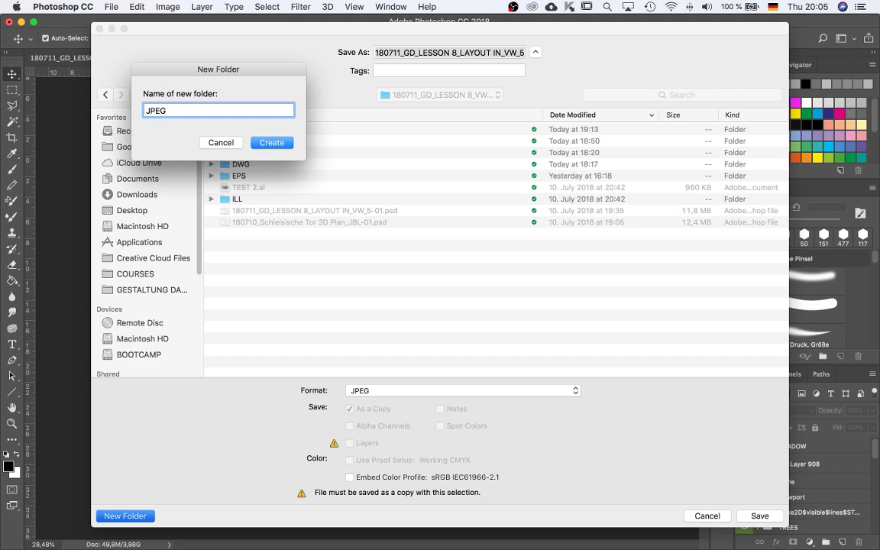
left_click(262, 144)
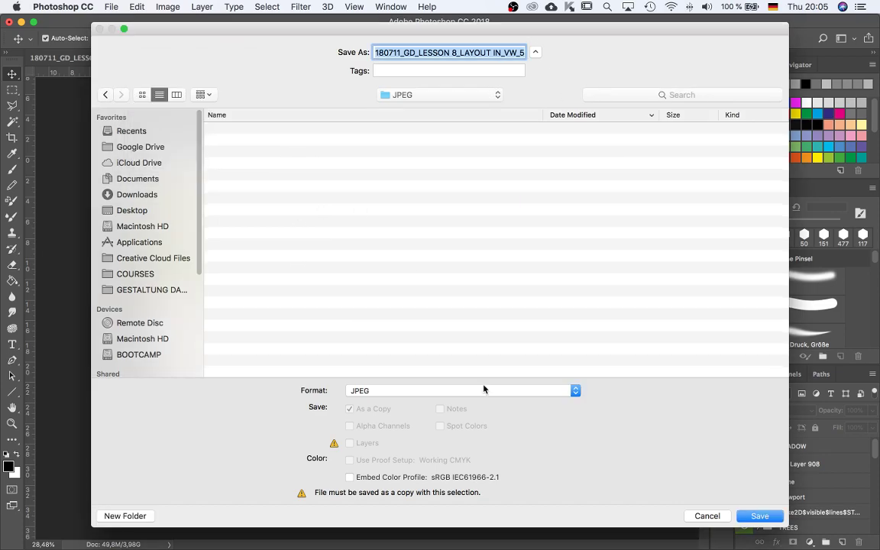
Edit the copy's file name so that it reads 180711_GD_LESSON 8_LAYOUT IN_VW_5_JBL-01.jpg
left_click(502, 52)
type("_")
key("Right")
key("Right")
key("Right")
key("Right")
key("Right")
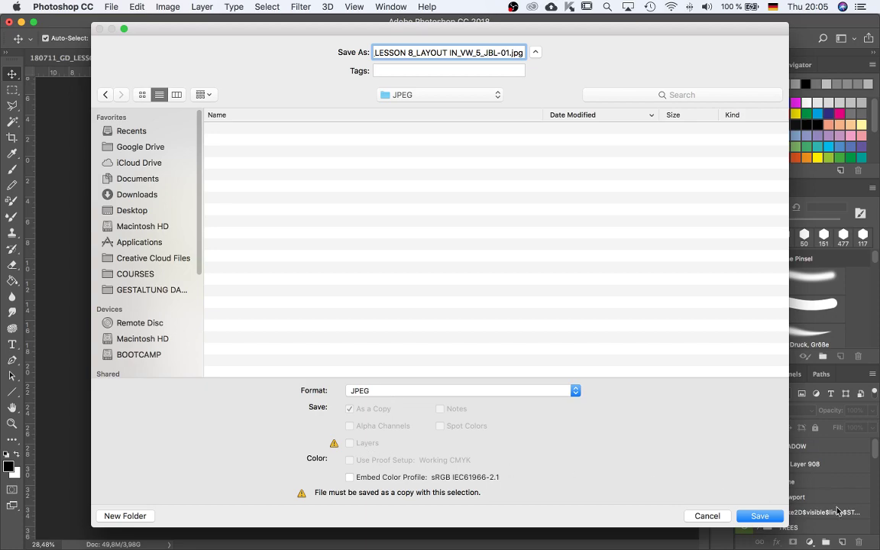
Save the copy in the JPEG folder with image quality 12 (Maximum) and the Baseline ("Standard") format option
left_click(760, 516)
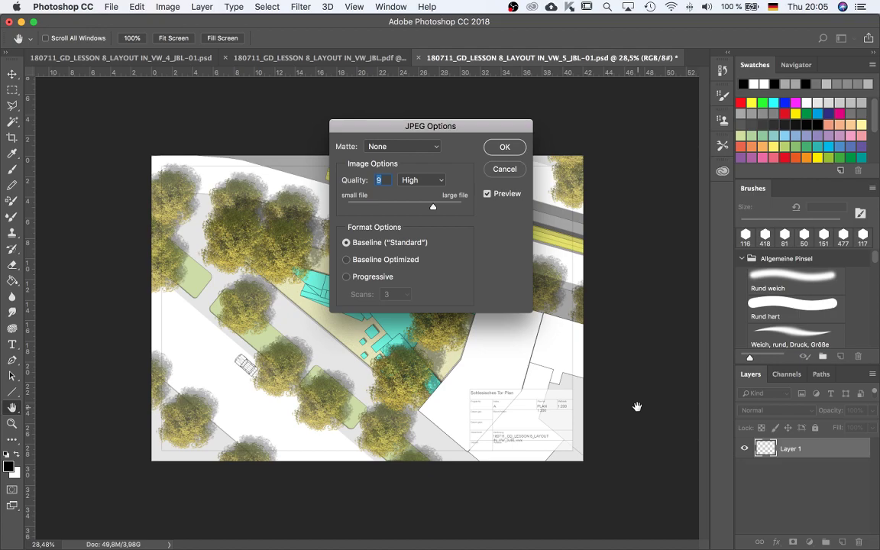
left_click_drag(433, 207, 440, 210)
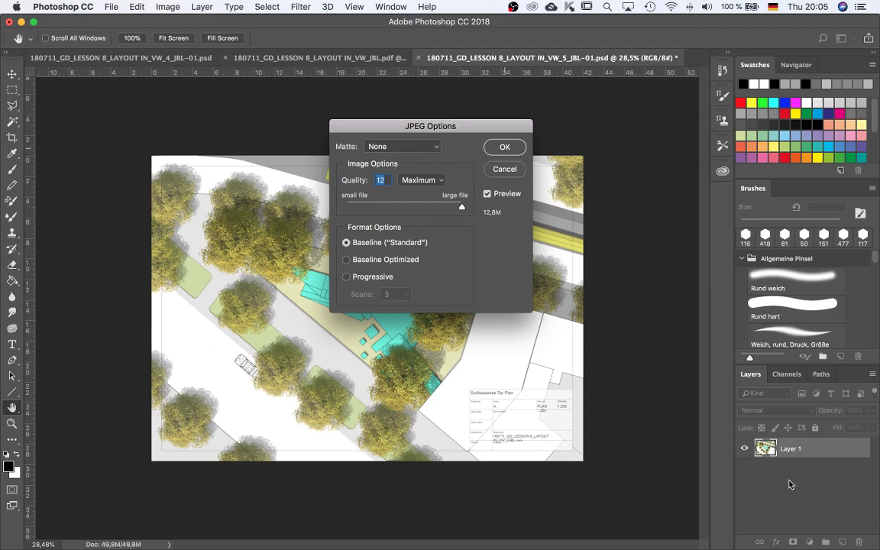
key("Return")
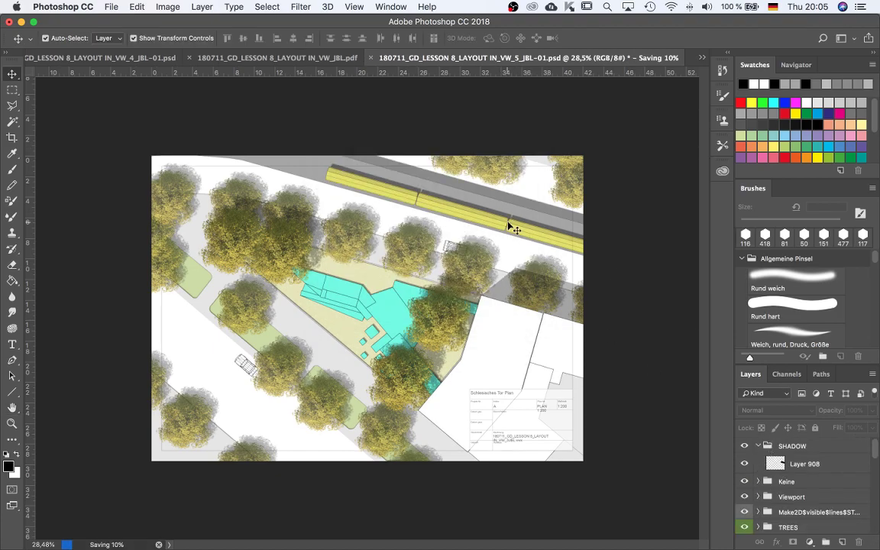
Switch to Finder and open the exported JPEG from the JPEG folder inside 180711_GD_LESSON 8_VW_JBL to check the plan
mouse_move(560, 535)
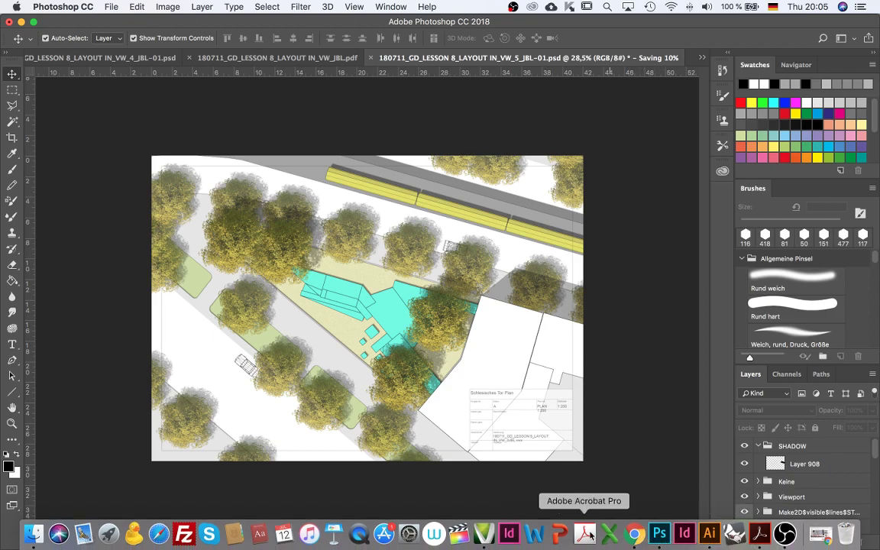
left_click(34, 534)
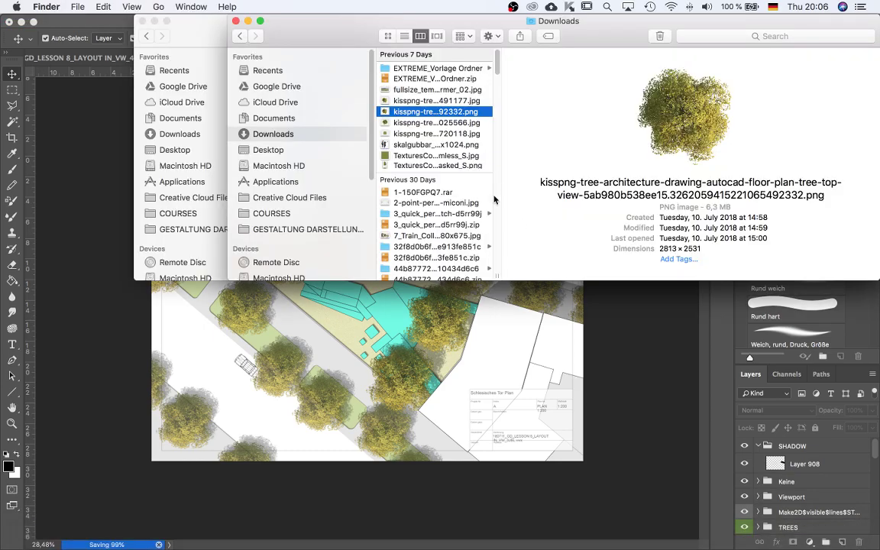
left_click(305, 229)
double_click(455, 150)
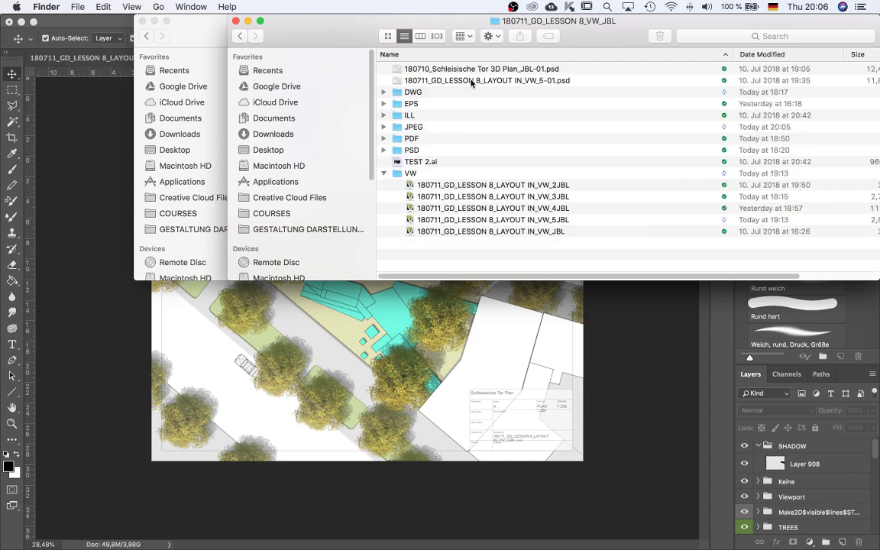
double_click(413, 127)
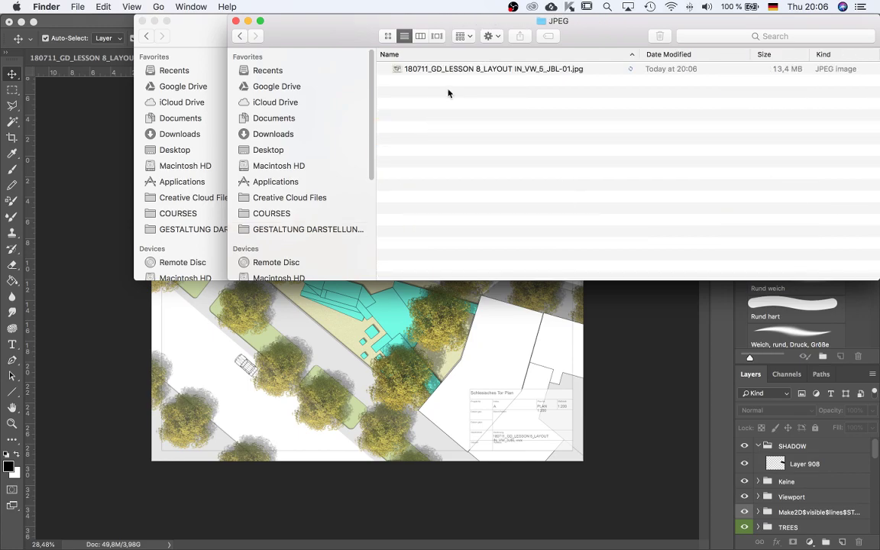
left_click(411, 68)
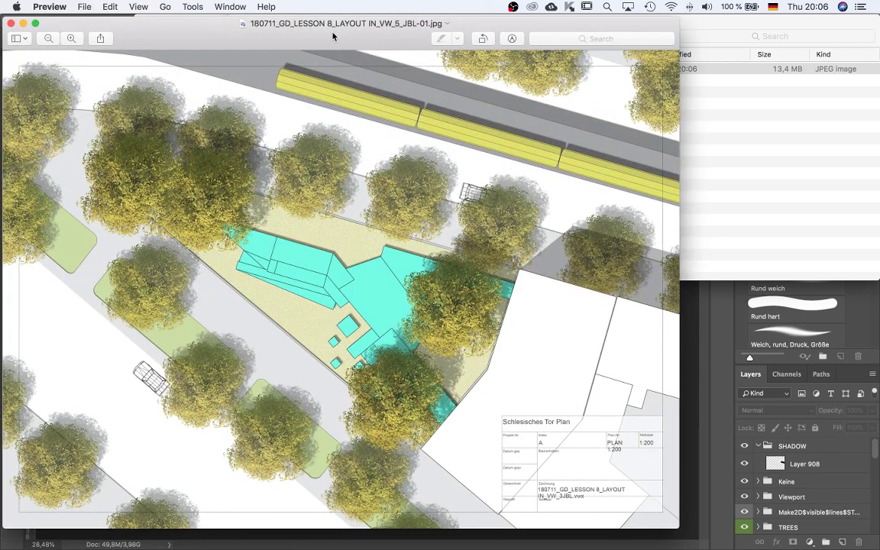
left_click_drag(299, 27, 456, 31)
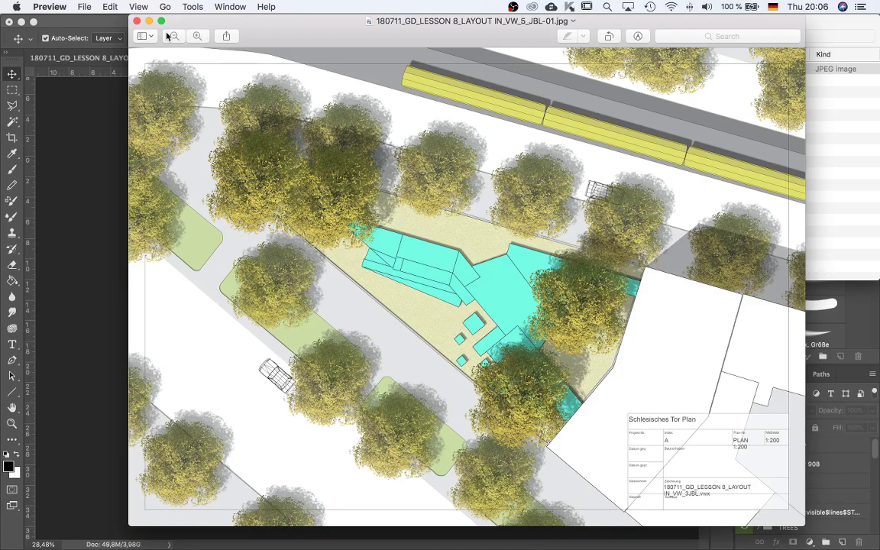
Close the JPEG preview and both open Finder windows to return to the site plan in Photoshop
left_click(136, 22)
left_click(259, 30)
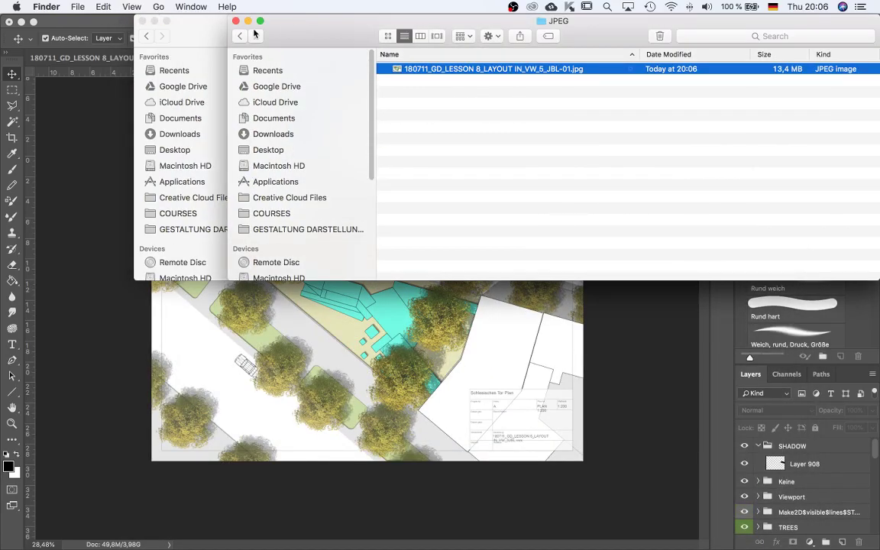
left_click(236, 21)
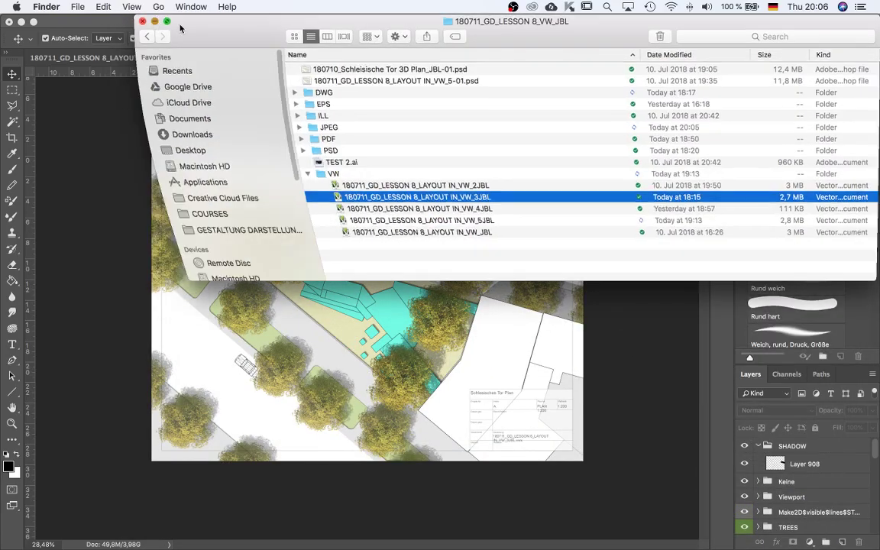
left_click(142, 21)
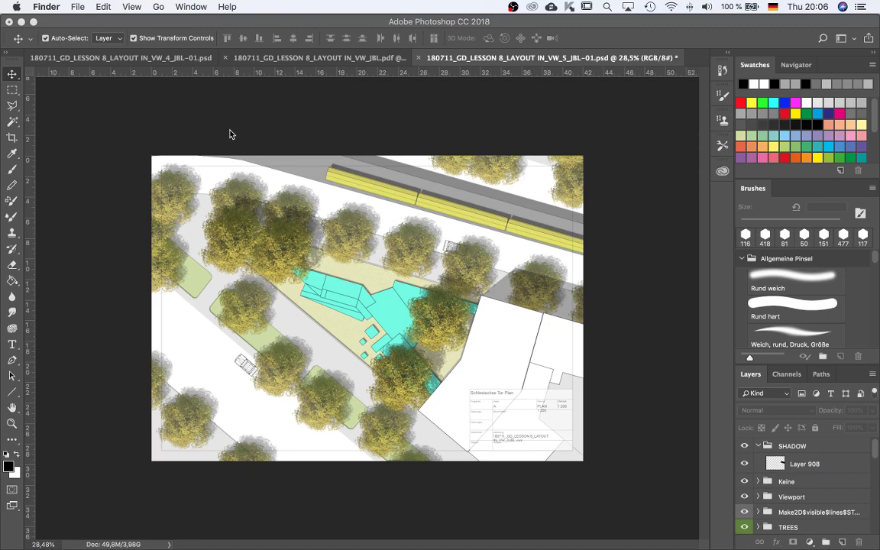
key("ctrl+Right")
key("ctrl+Right")
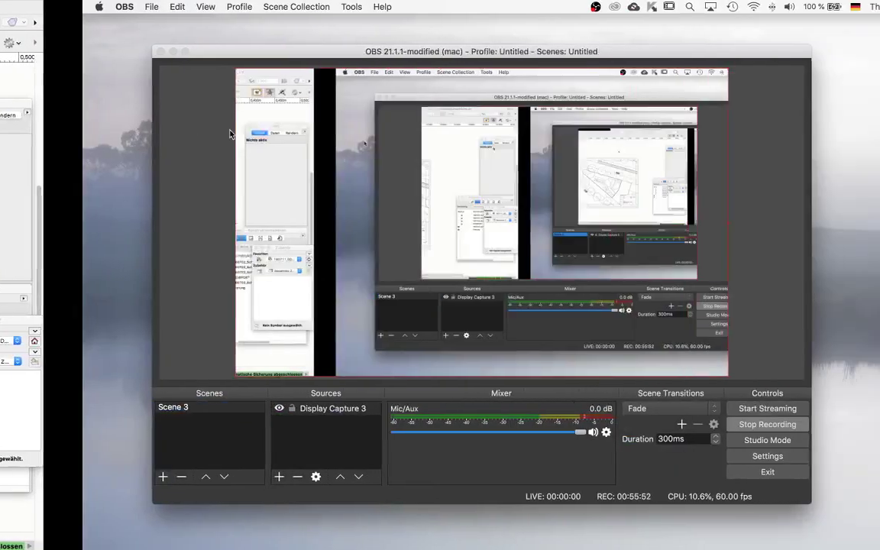